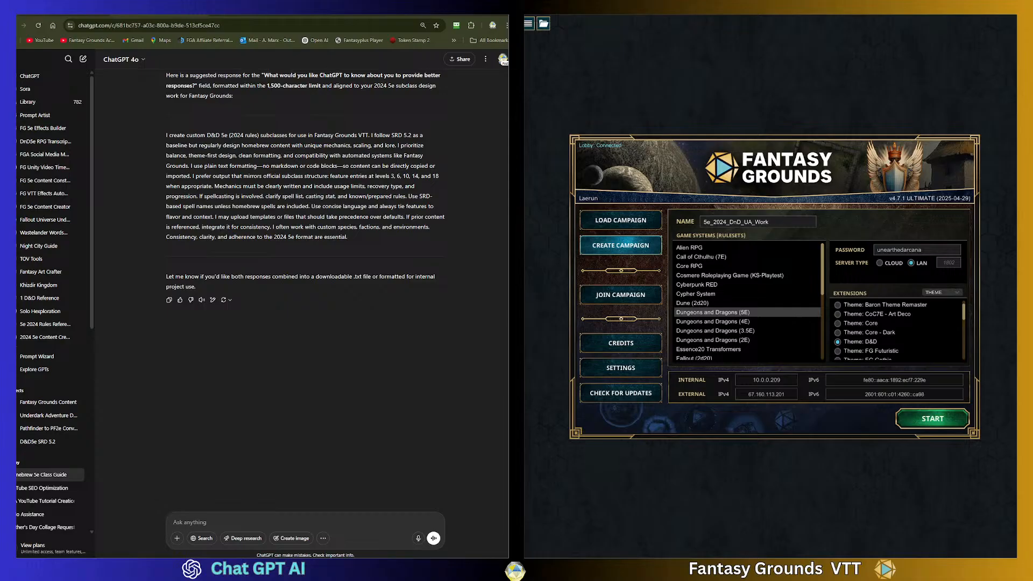
scroll(244, 301, up, 3)
scroll(226, 279, down, 3)
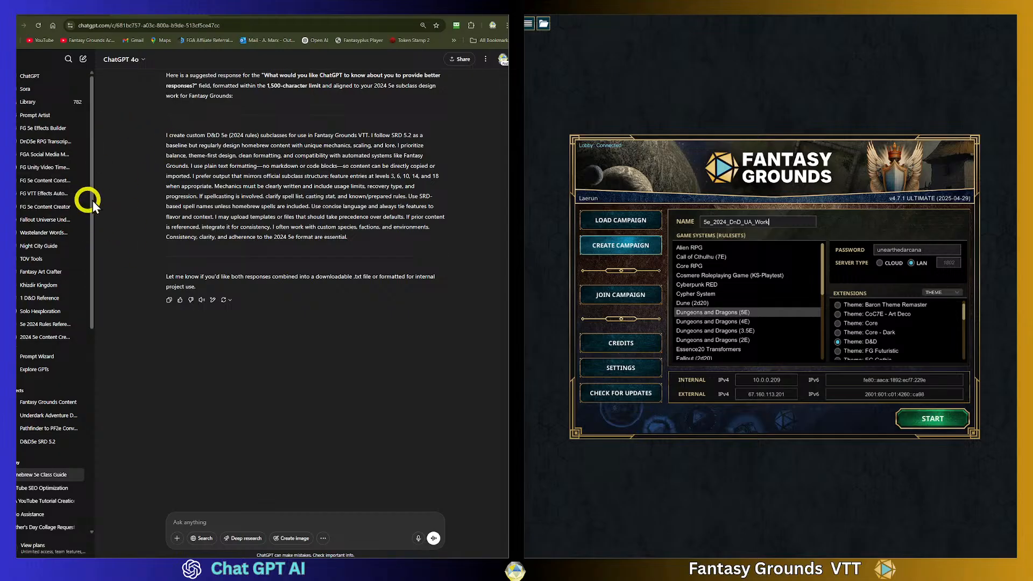
- Select the suggested response paragraph about creating custom D&D 5e subclasses for Fantasy Grounds
scroll(252, 242, up, 2)
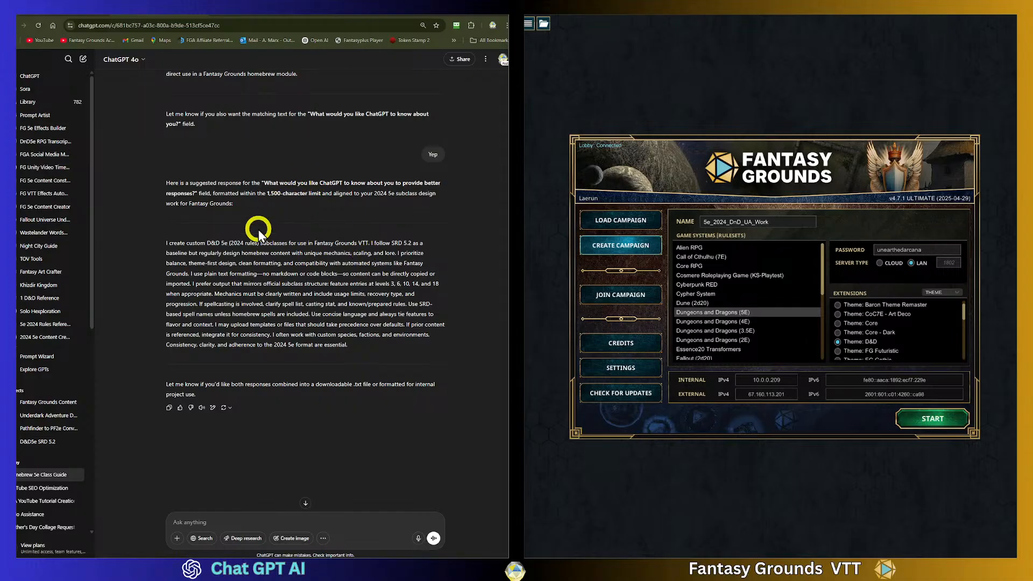
drag(168, 243, 409, 342)
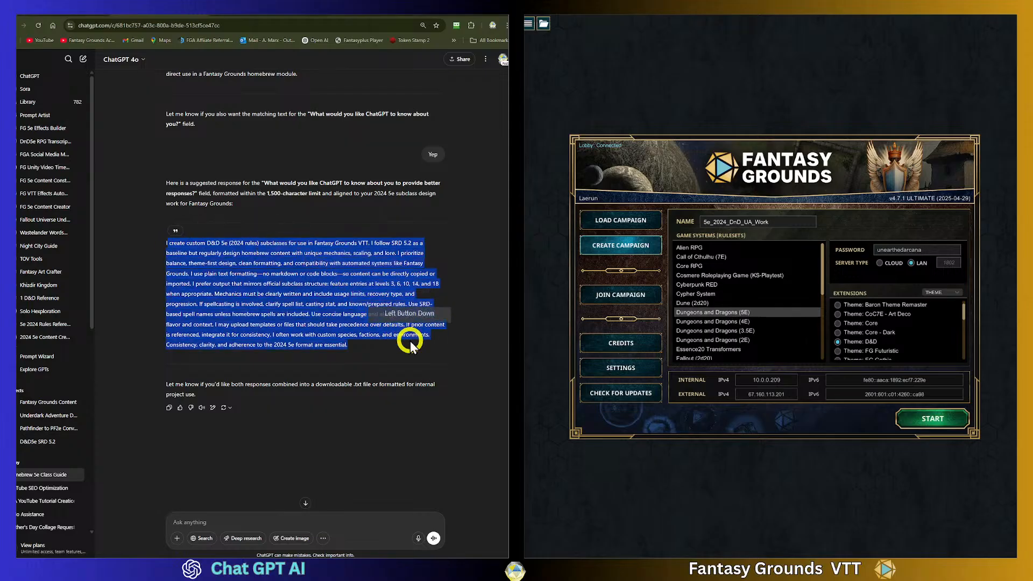
click(233, 243)
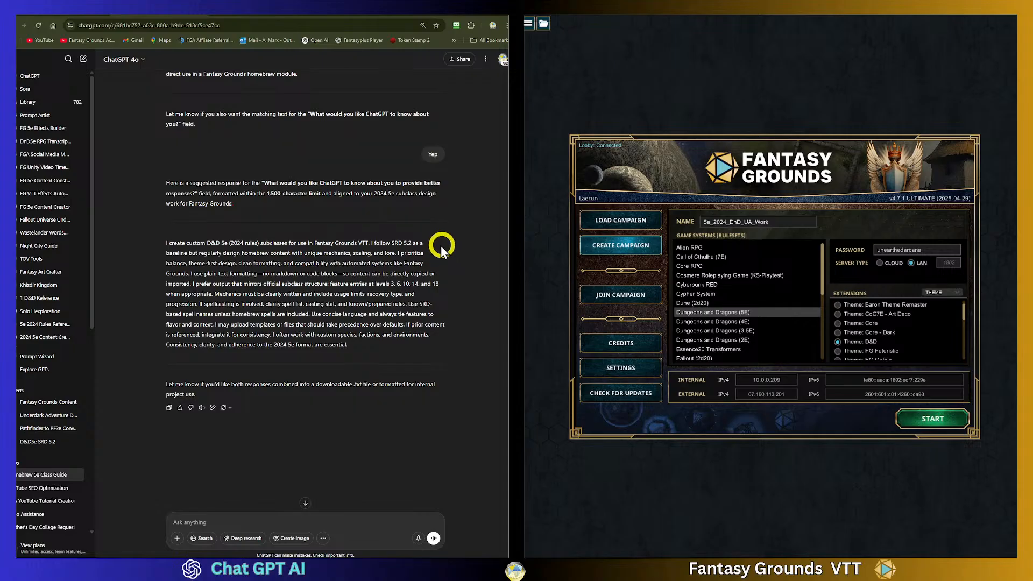
drag(355, 350, 156, 245)
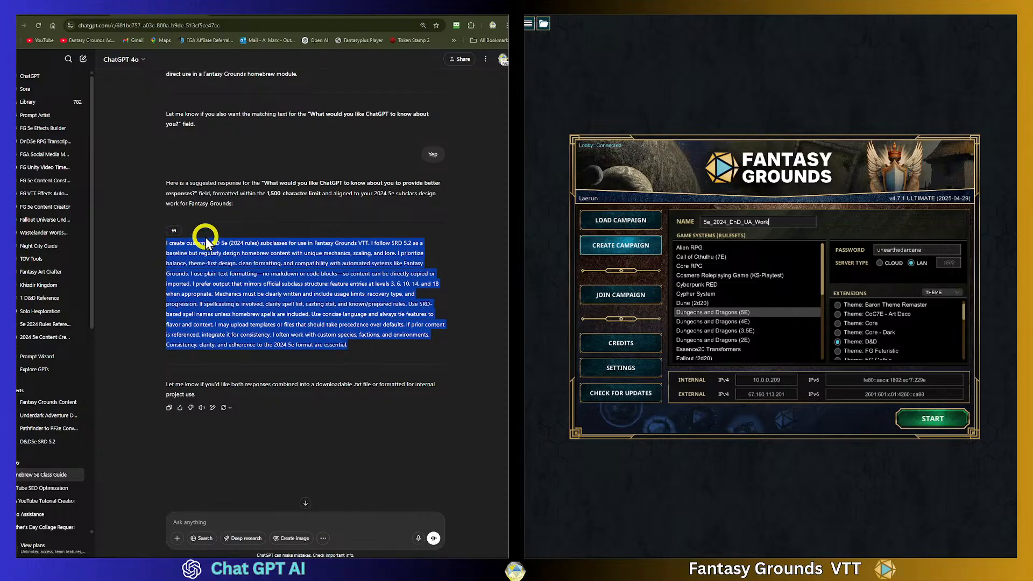
- Create a new ChatGPT project named 2024 5e Subclasses
click(78, 391)
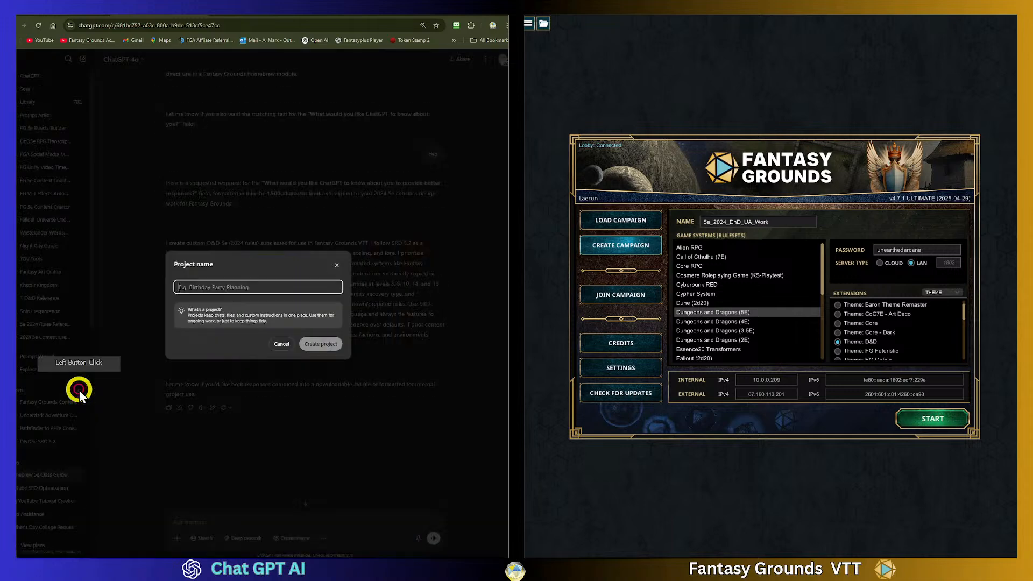
click(218, 287)
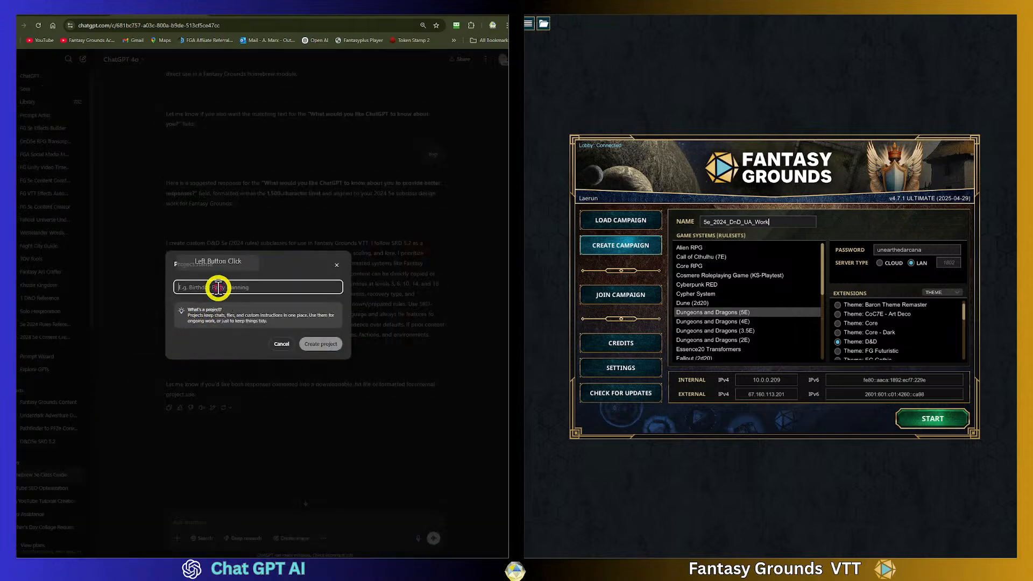
text(2)
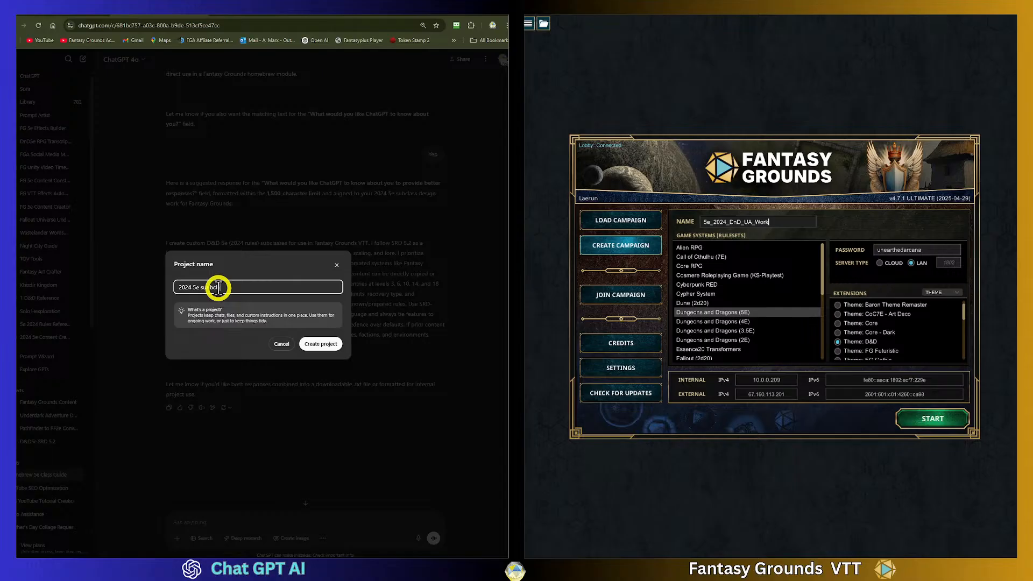
text(024 5e sunbclasses)
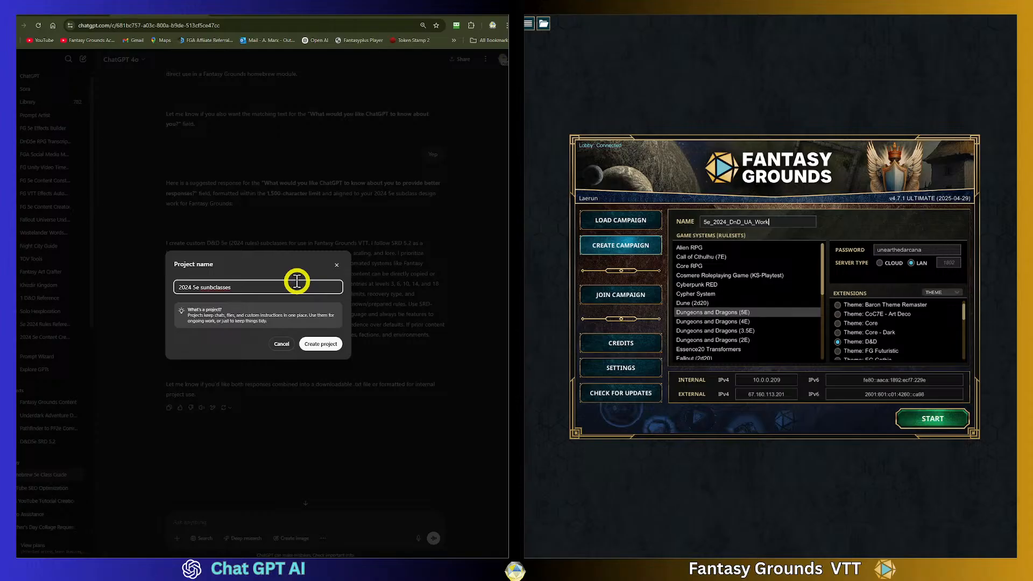
click(202, 287)
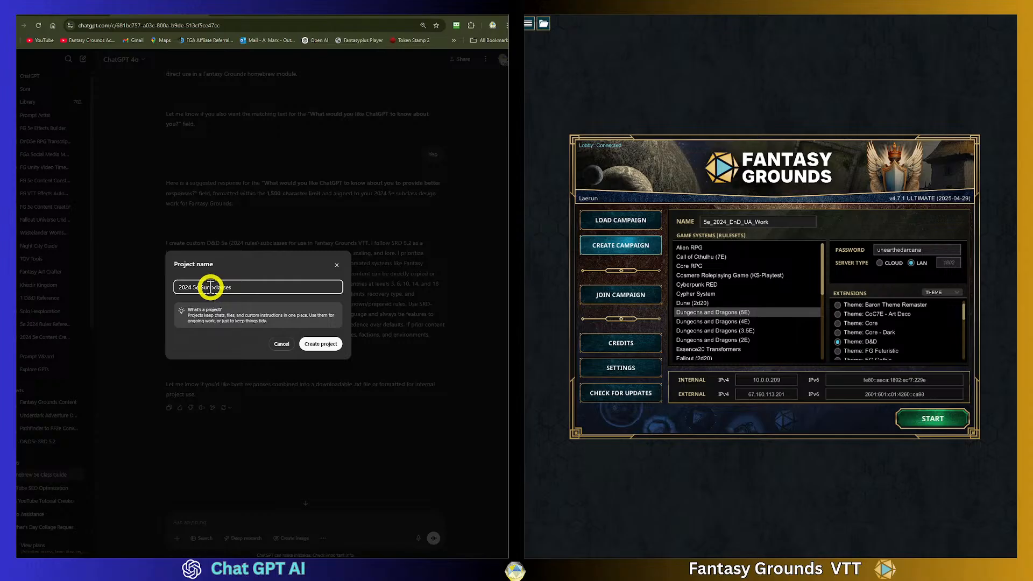
key(BackSpace)
text(S)
key(Right)
key(Delete)
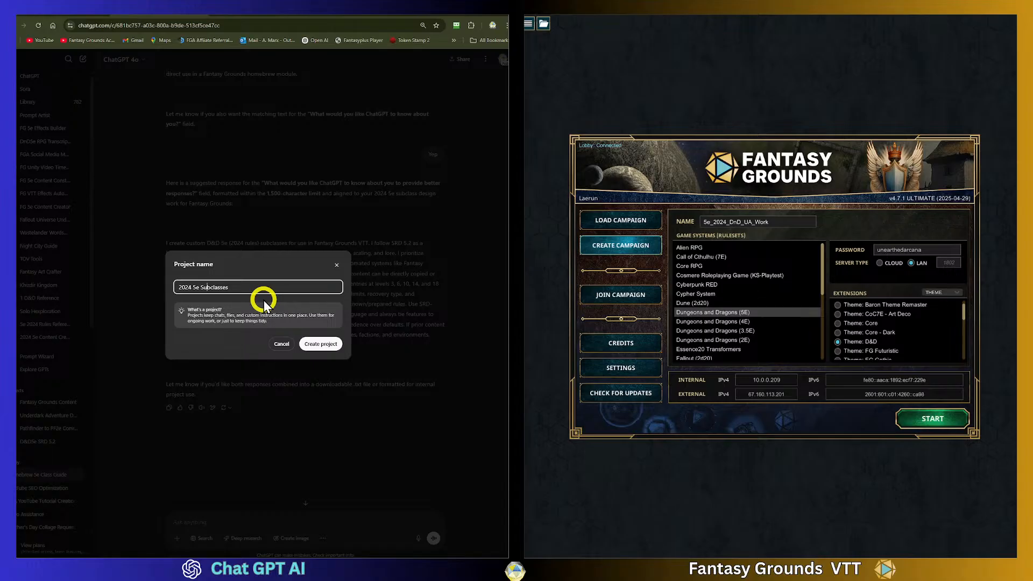
click(254, 288)
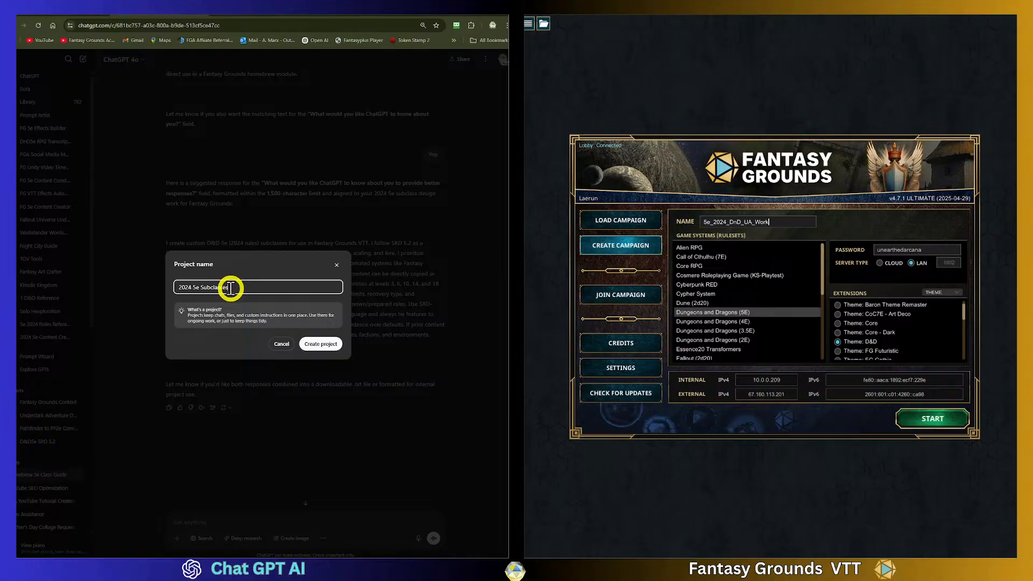
click(325, 344)
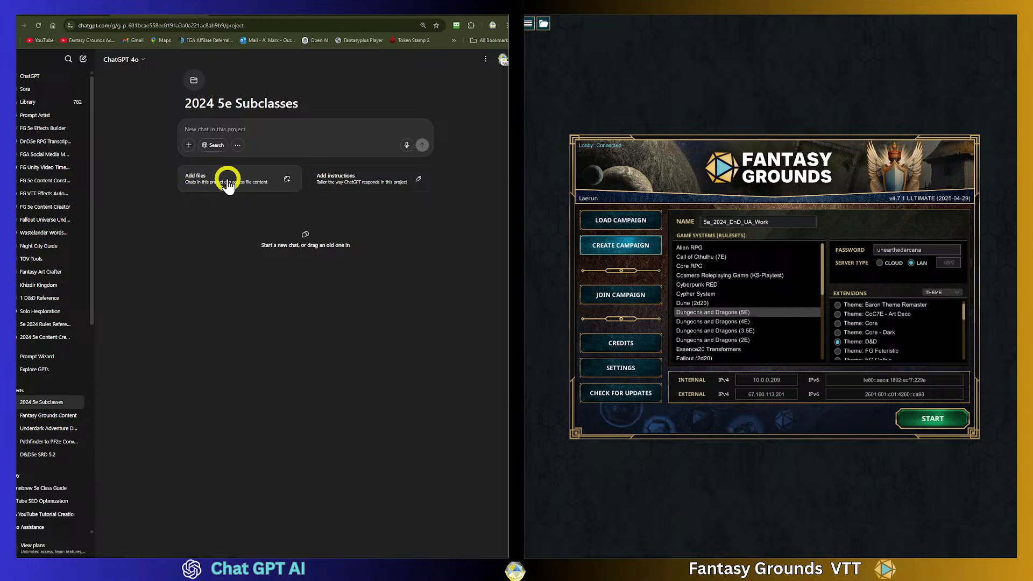
click(339, 182)
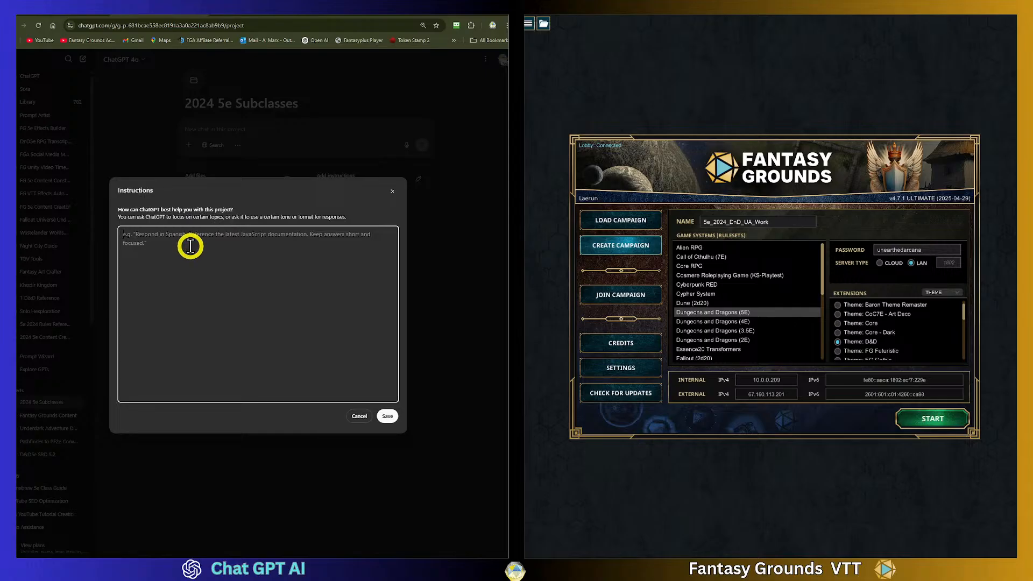
text(Here is a condensed version of the instruction set formatted to comply with the 200-character limit for ChatGPT's Custom Instructions field:)
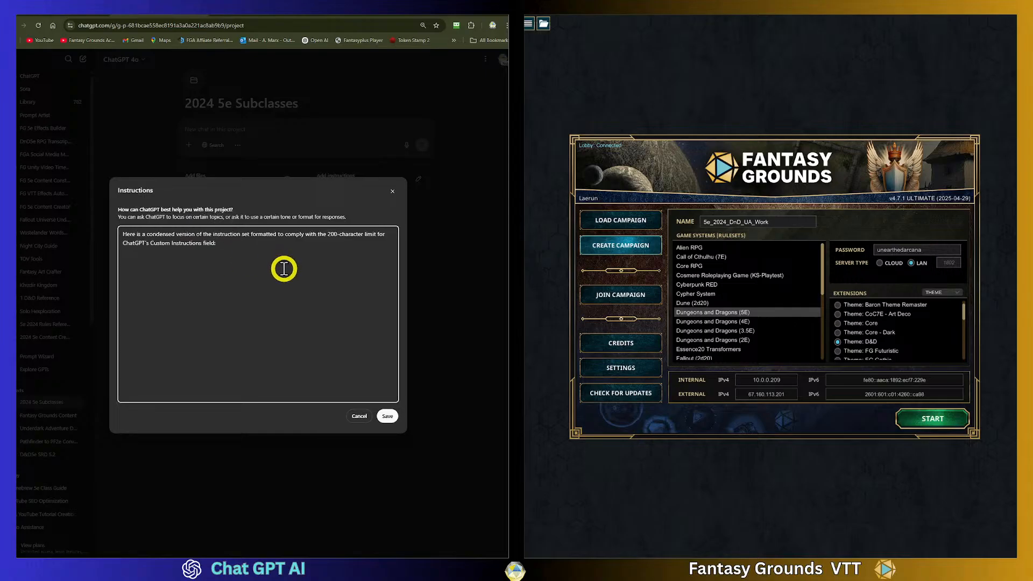
drag(246, 248, 105, 242)
click(105, 242)
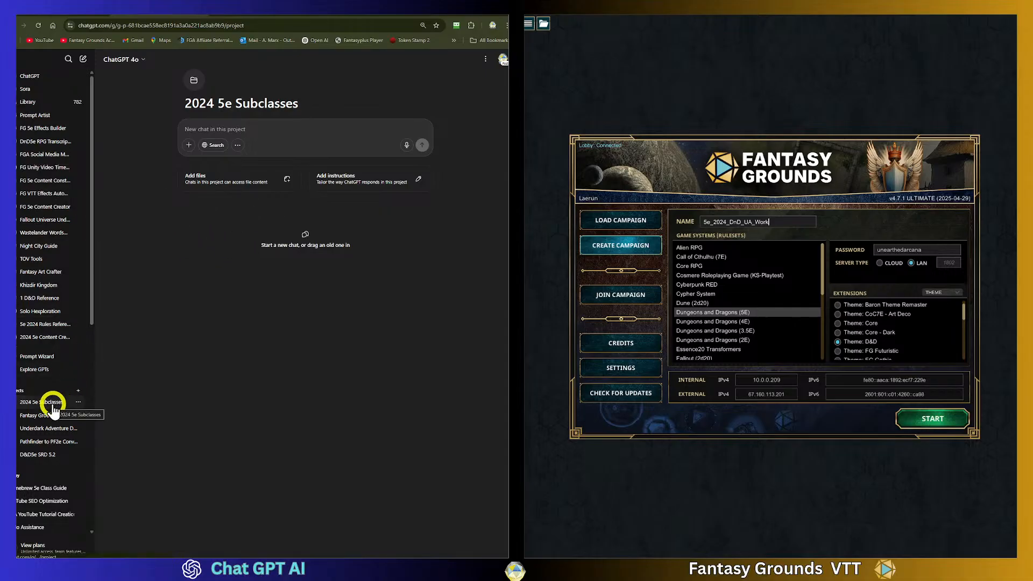
- Return to the Homebrew 5e Class Guide chat and copy the suggested response paragraph
click(64, 415)
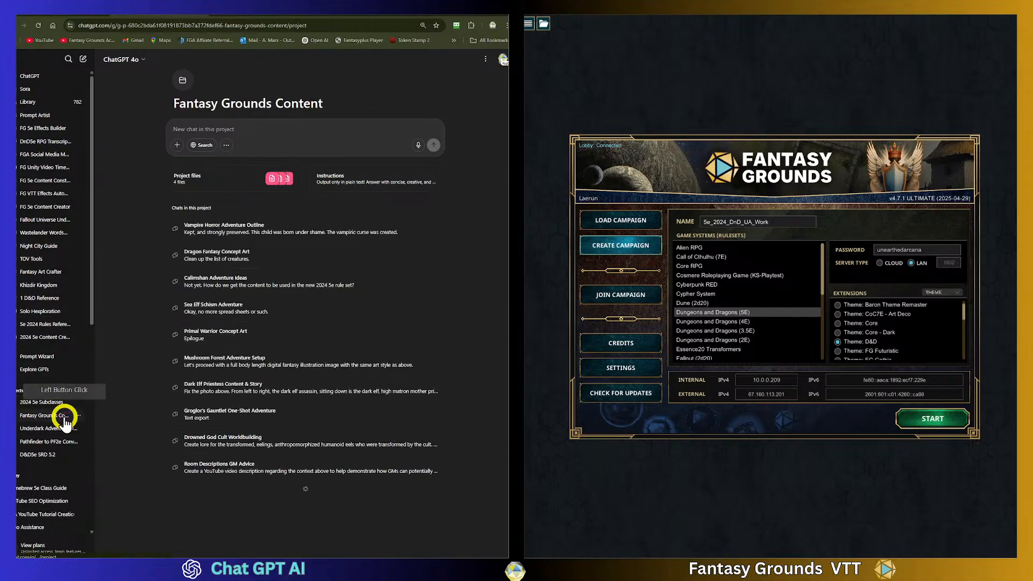
click(47, 489)
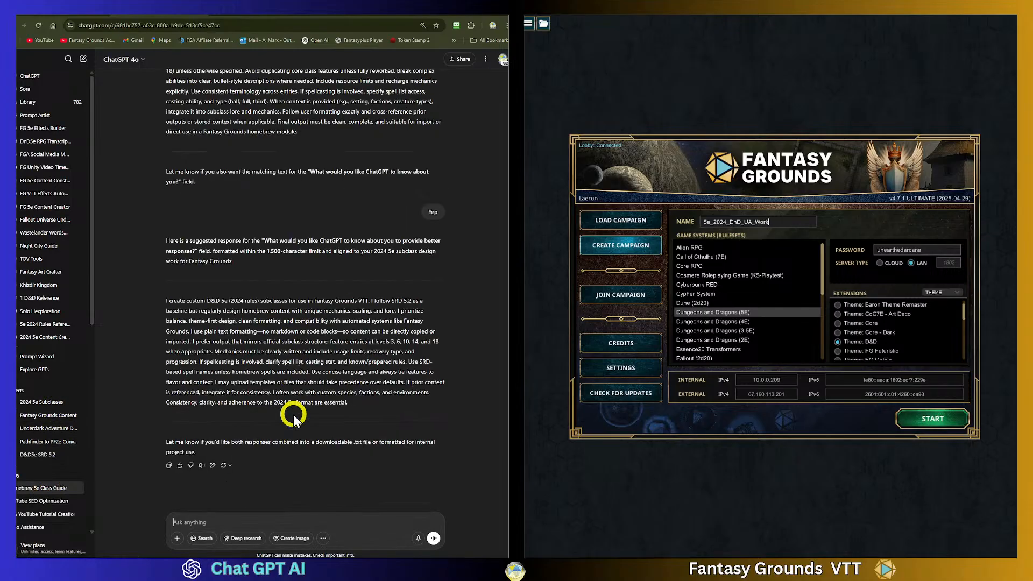
drag(350, 407, 168, 301)
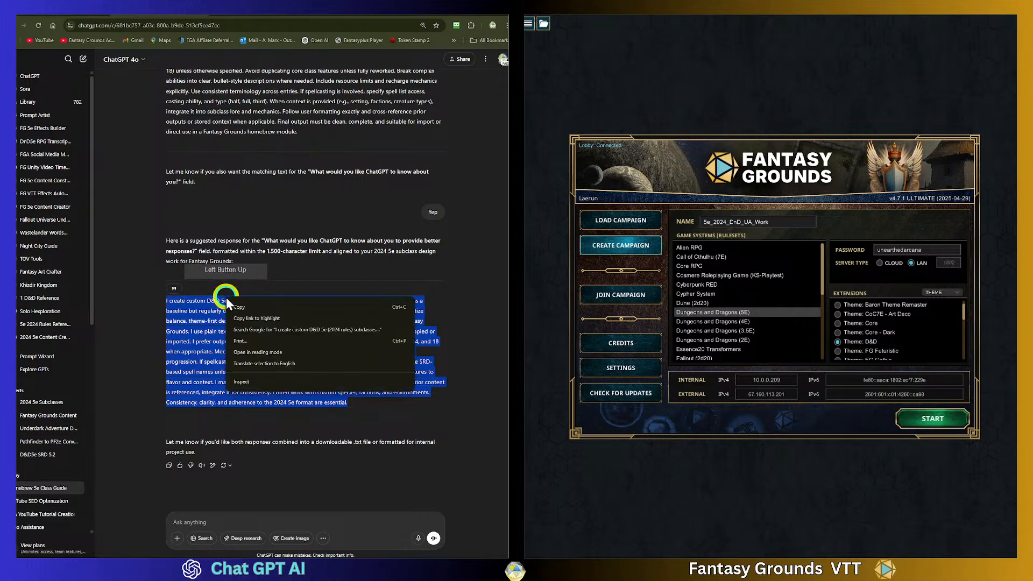
right_click(229, 301)
click(241, 309)
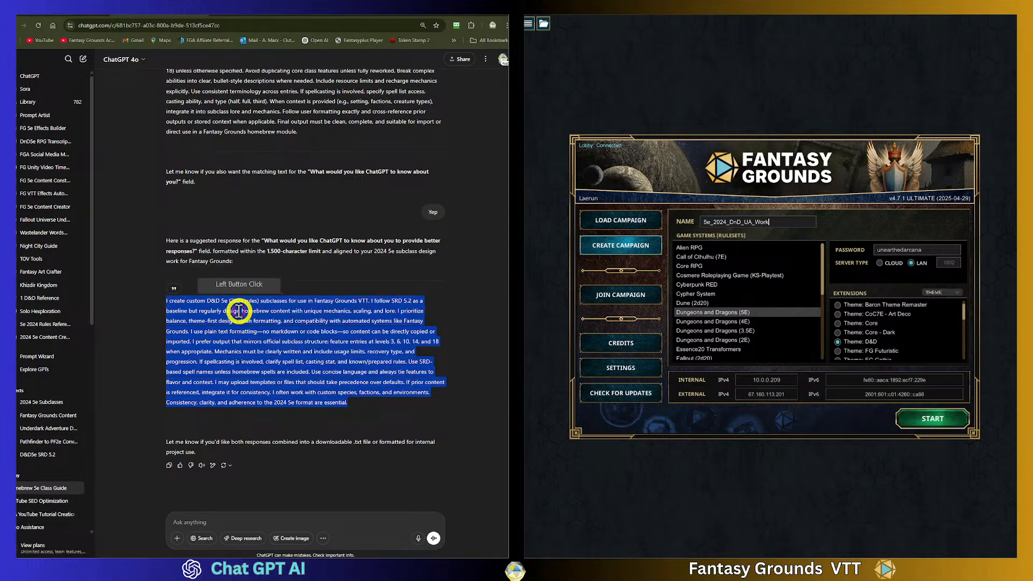
- Paste the copied paragraph as the 2024 5e Subclasses project's instructions and save them
click(47, 415)
click(43, 401)
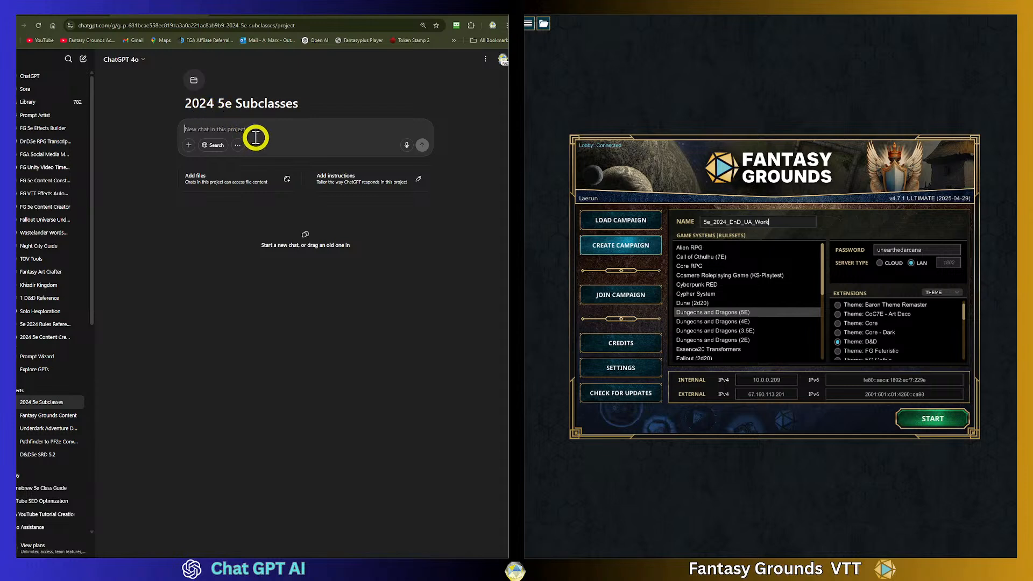
click(357, 172)
click(159, 242)
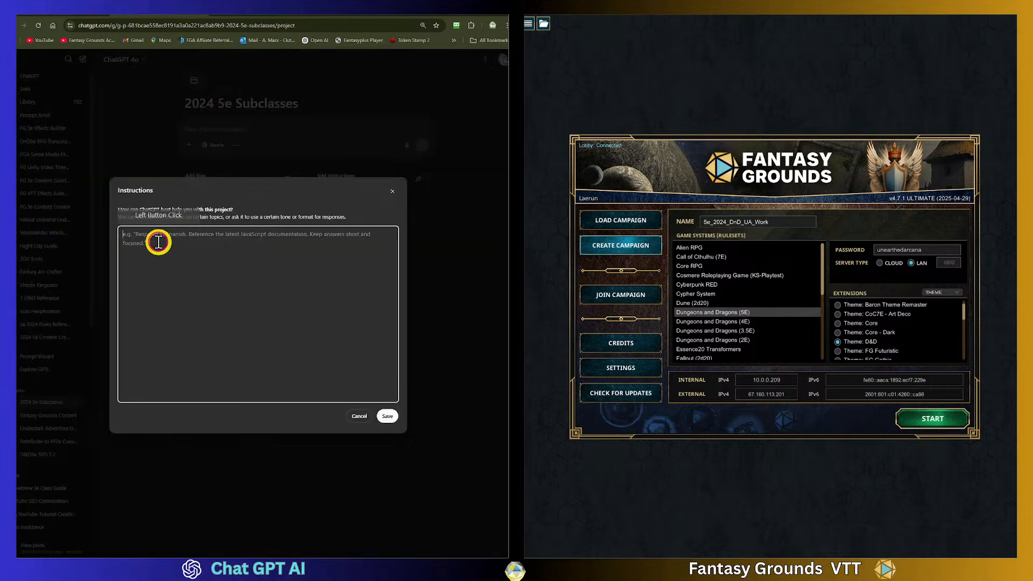
key(ctrl+v)
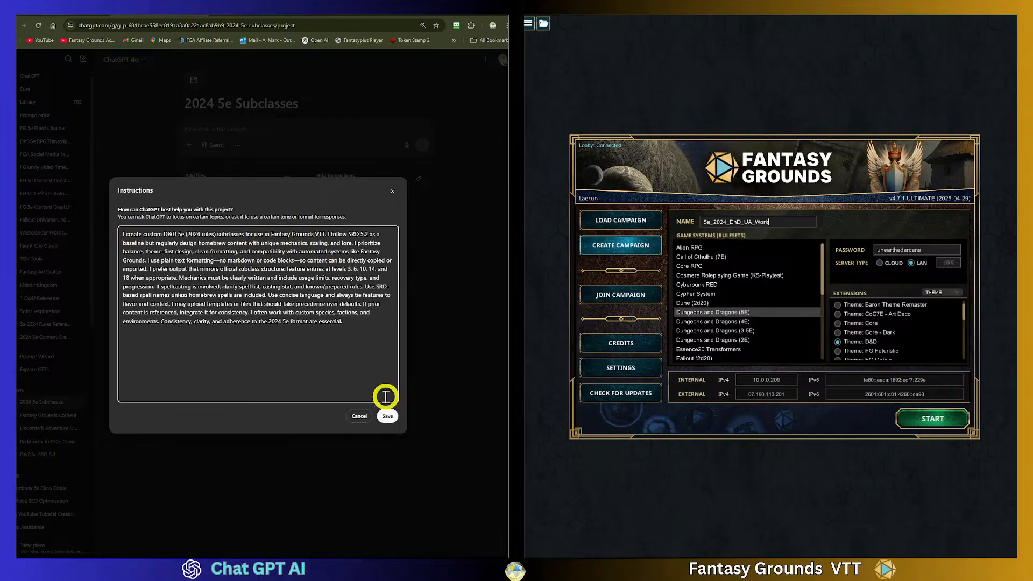
click(388, 416)
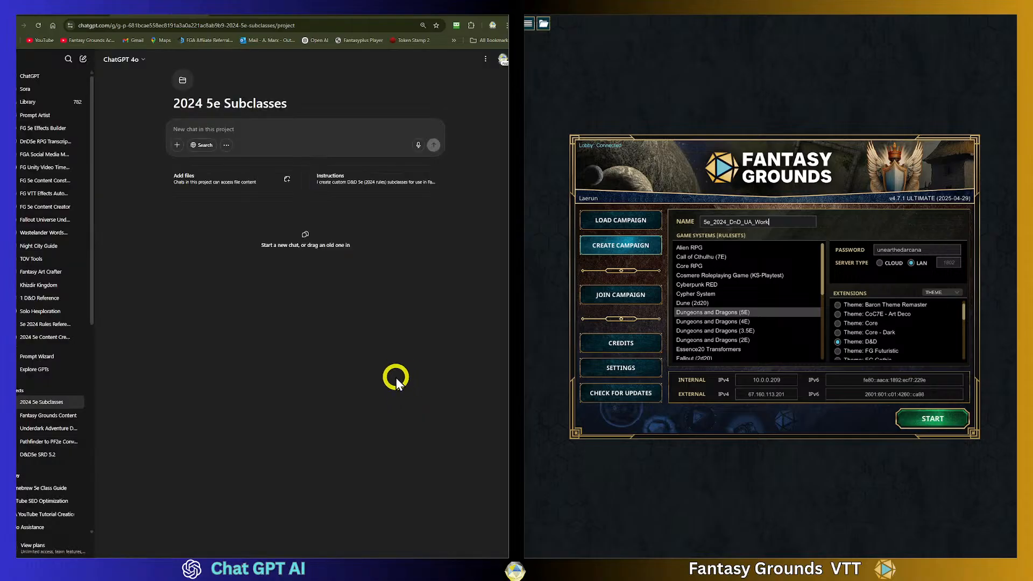
- Open the project's files panel, then search Google in a new tab for 2025 UA 5e
click(210, 180)
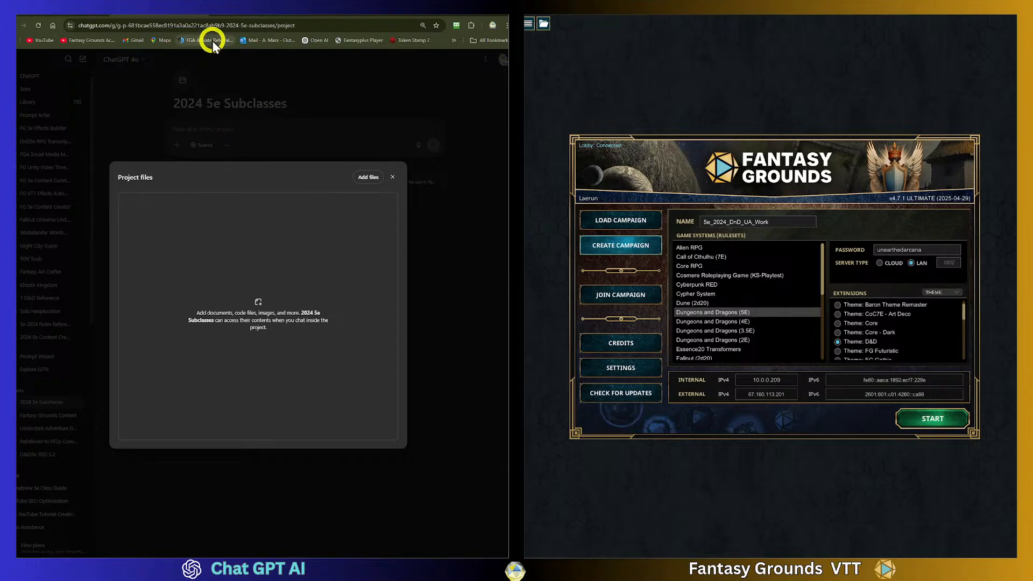
click(225, 19)
click(162, 193)
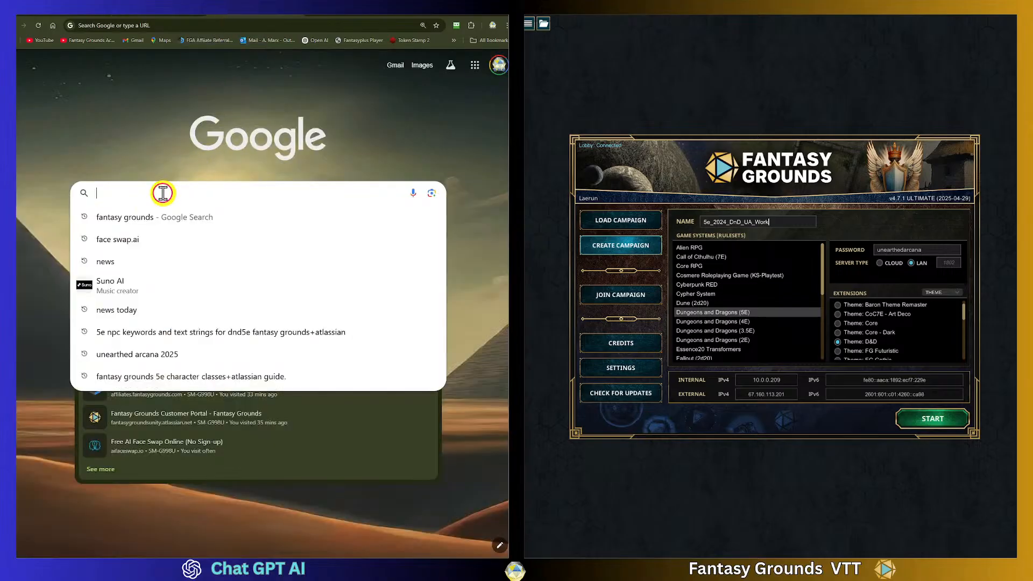
text(20)
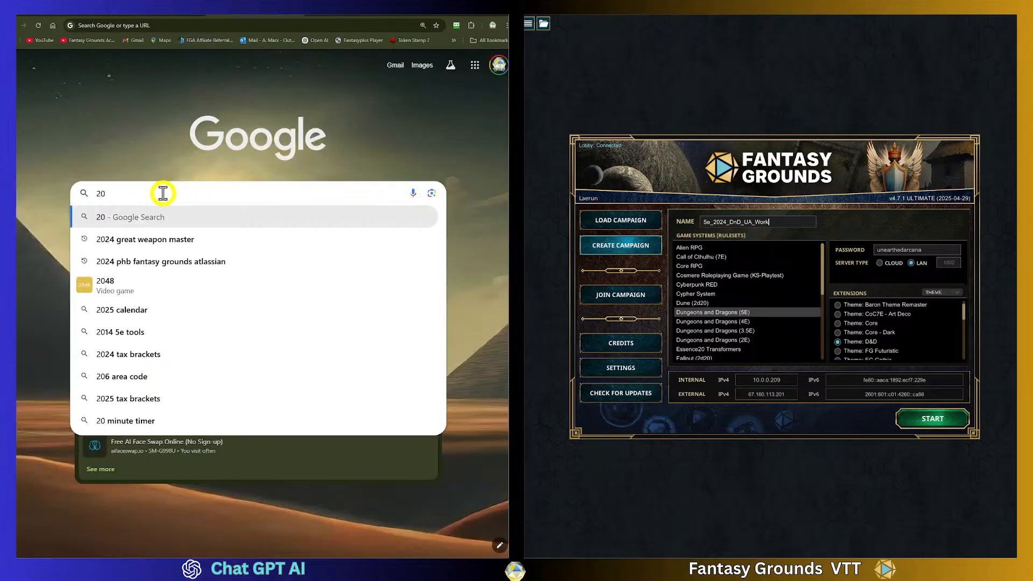
text(5)
key(BackSpace)
text(25 U)
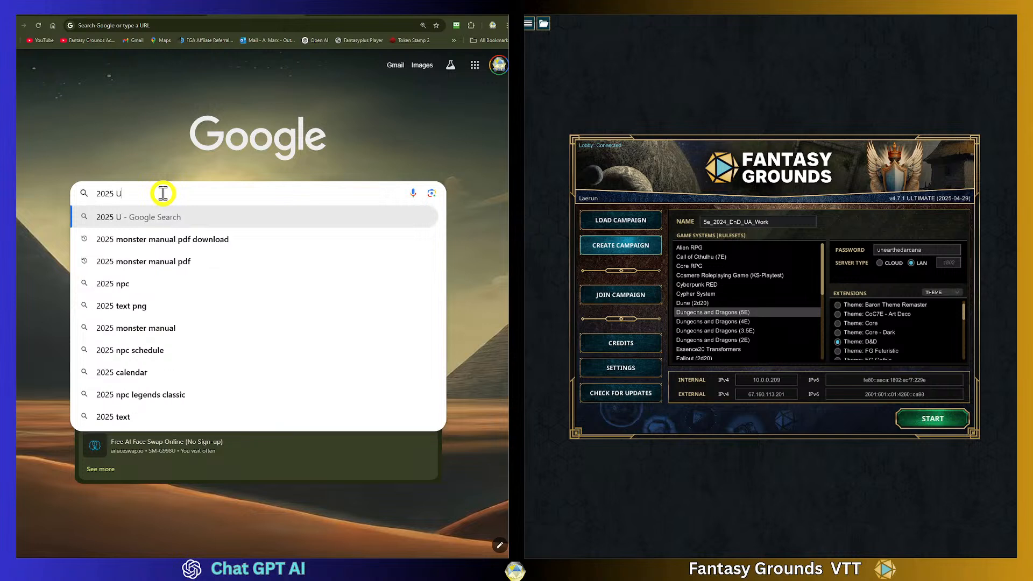
text(A 5e)
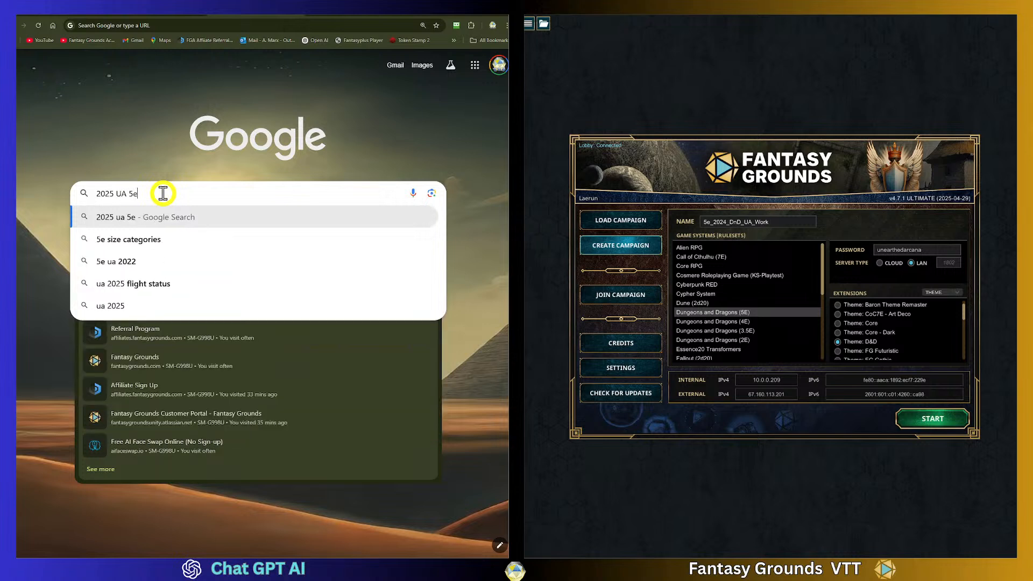
key(Return)
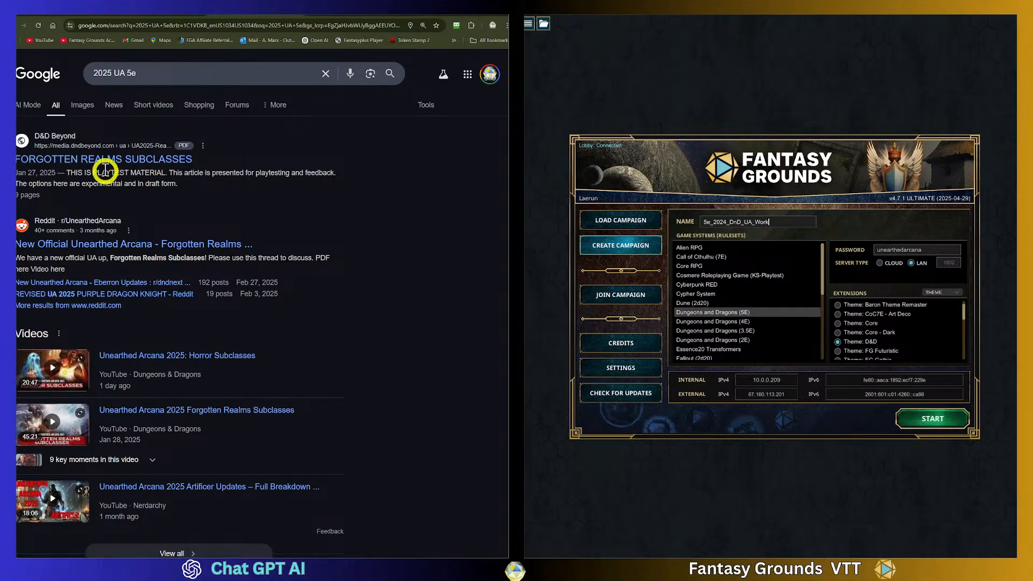
- Open the Forgotten Realms Subclasses PDF result and download it to Downloads as UA2025-RealmsSubclasses
click(154, 160)
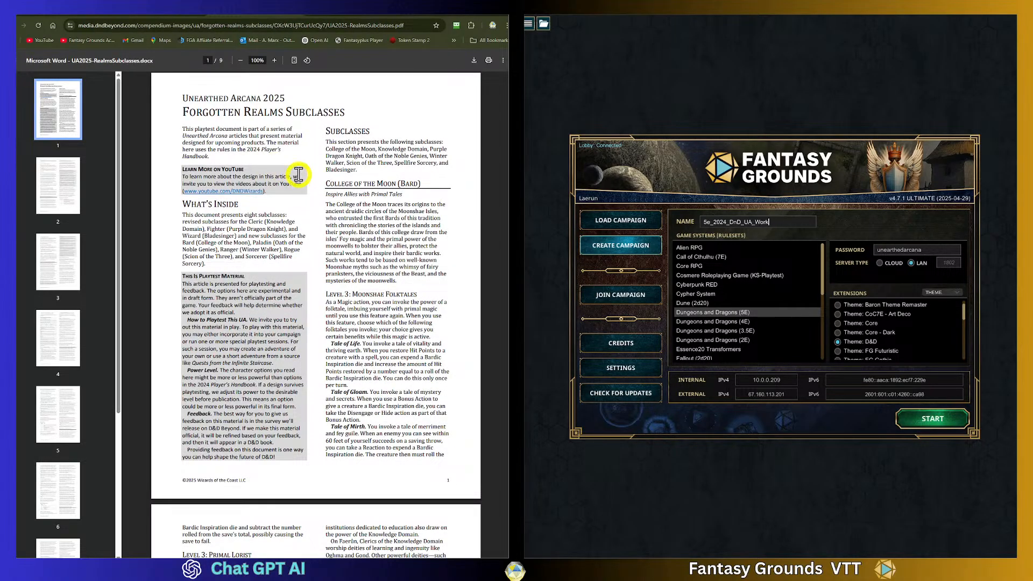
click(474, 60)
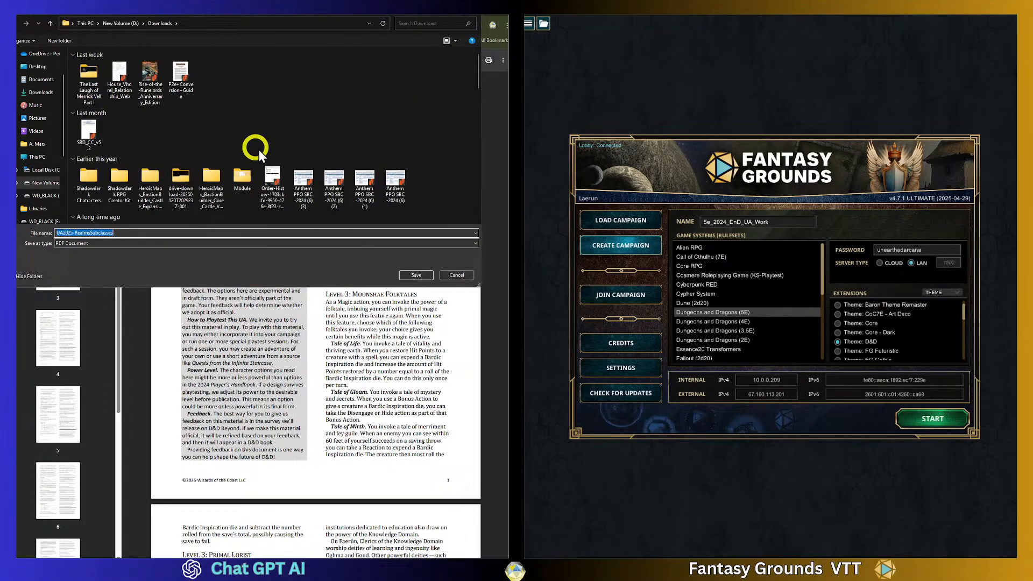
click(416, 275)
click(129, 81)
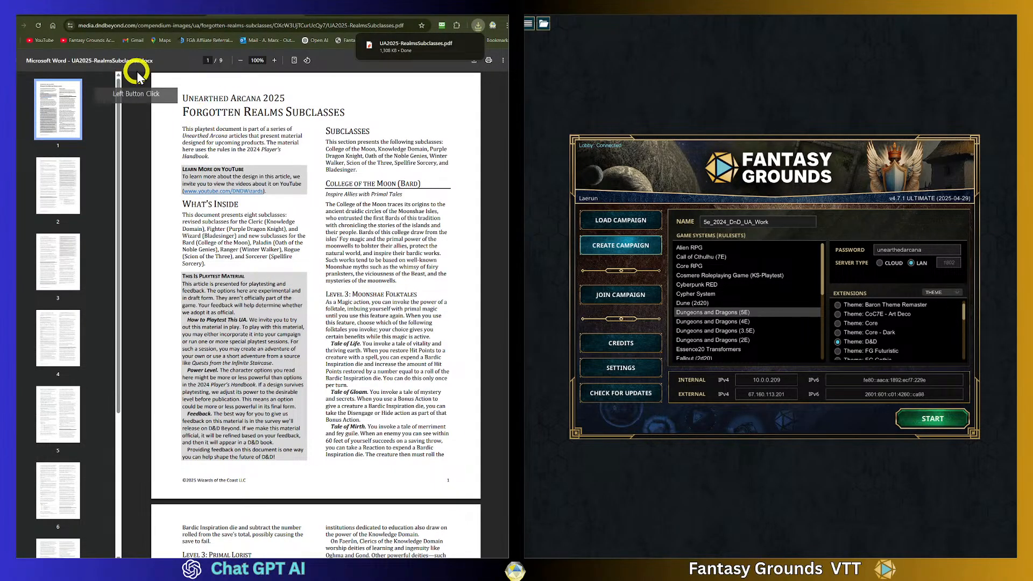
- Go back to the Google results, search for 2025 UA 5e+horror, and open the Horror Subclasses PDF result
click(22, 25)
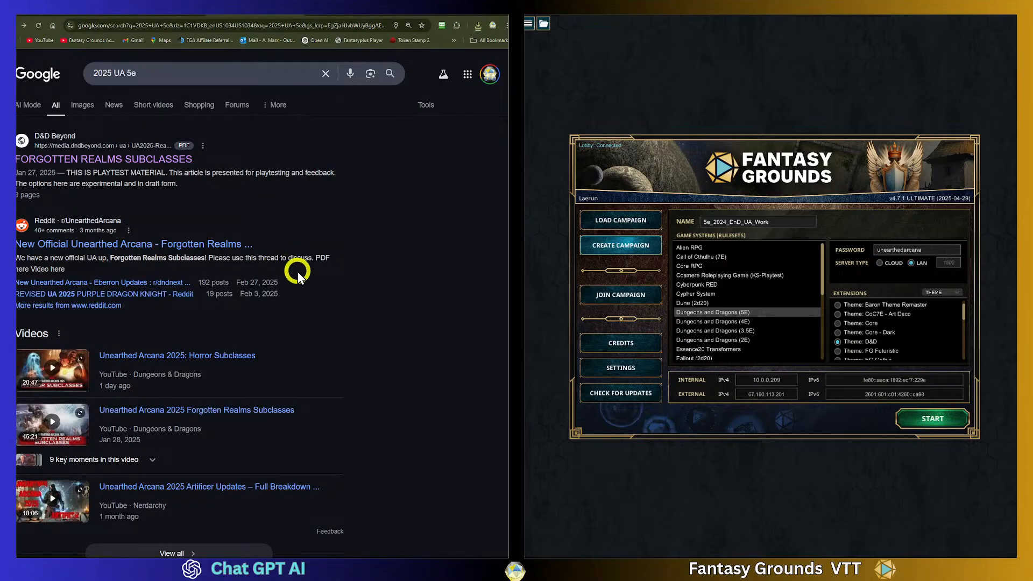
scroll(297, 271, down, 5)
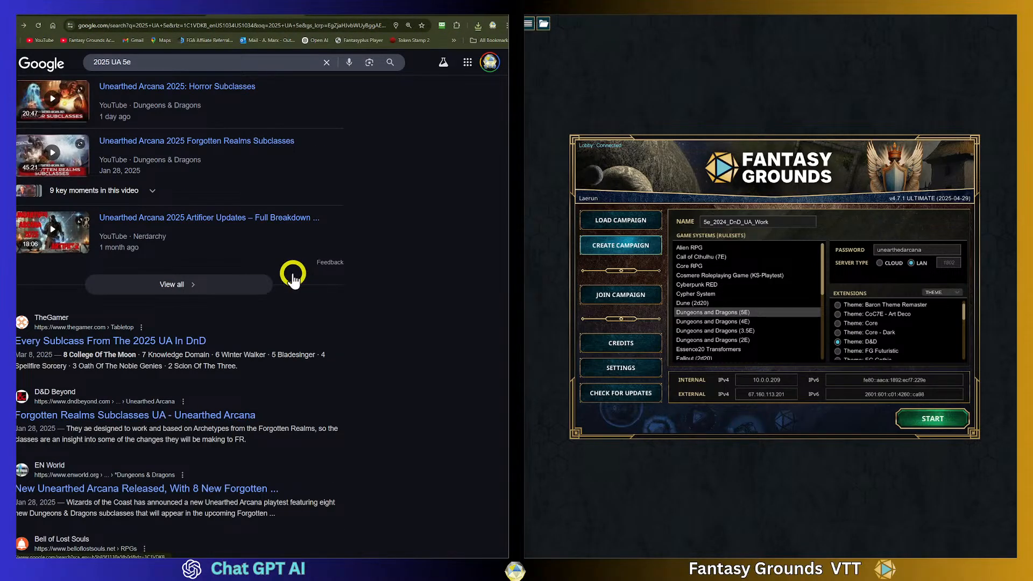
scroll(293, 275, up, 5)
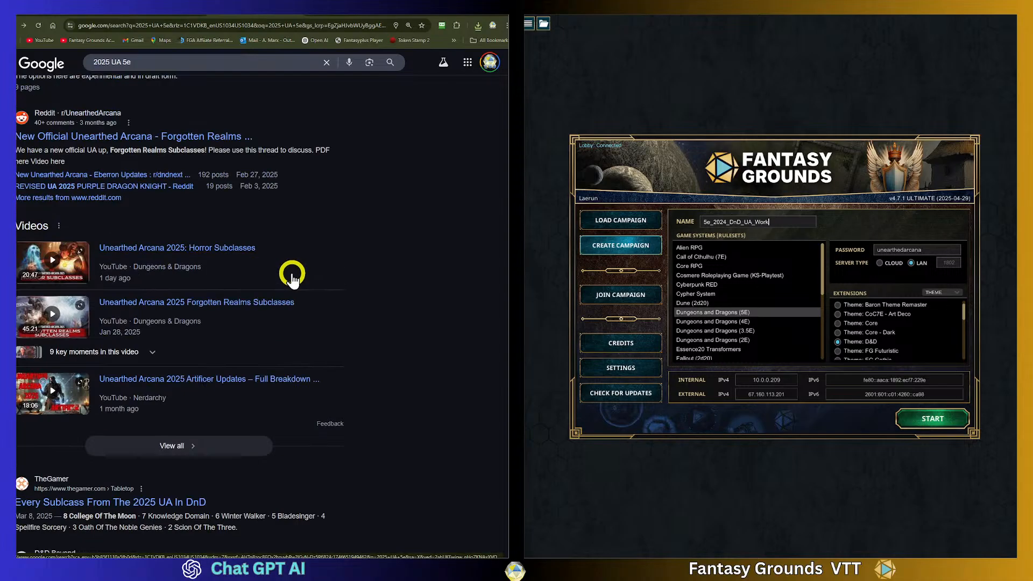
click(175, 74)
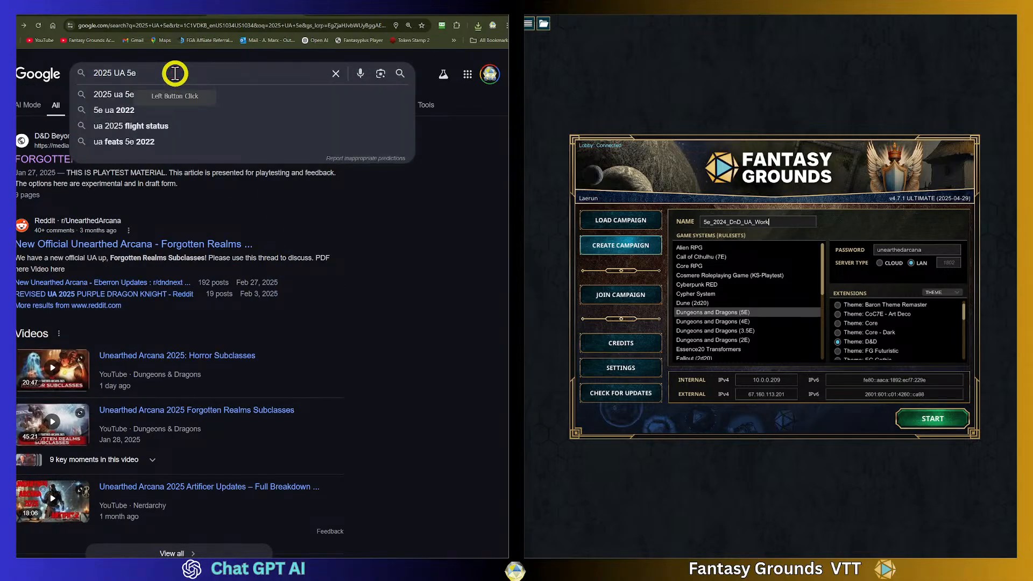
text(+horror)
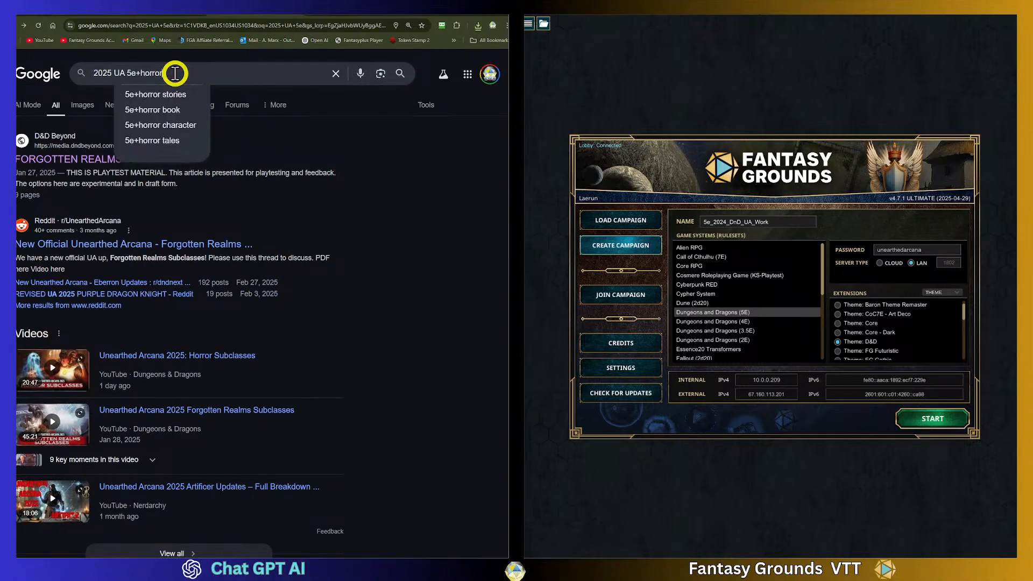
key(Return)
scroll(266, 289, down, 3)
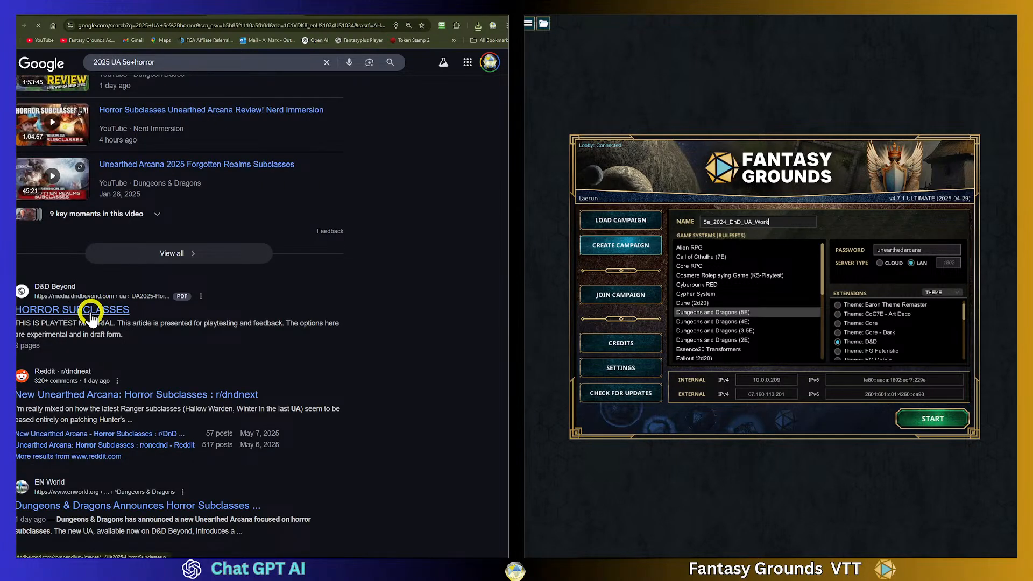
click(91, 310)
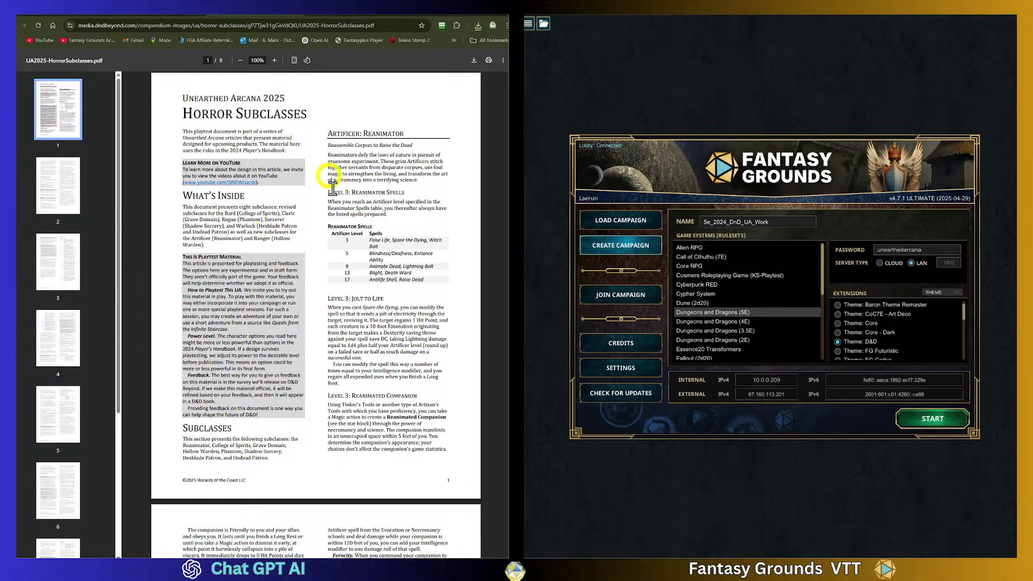
- Download the Horror Subclasses PDF to Downloads as UA2025-HorrorSubclasses
scroll(329, 293, down, 3)
scroll(330, 293, down, 3)
scroll(329, 285, up, 6)
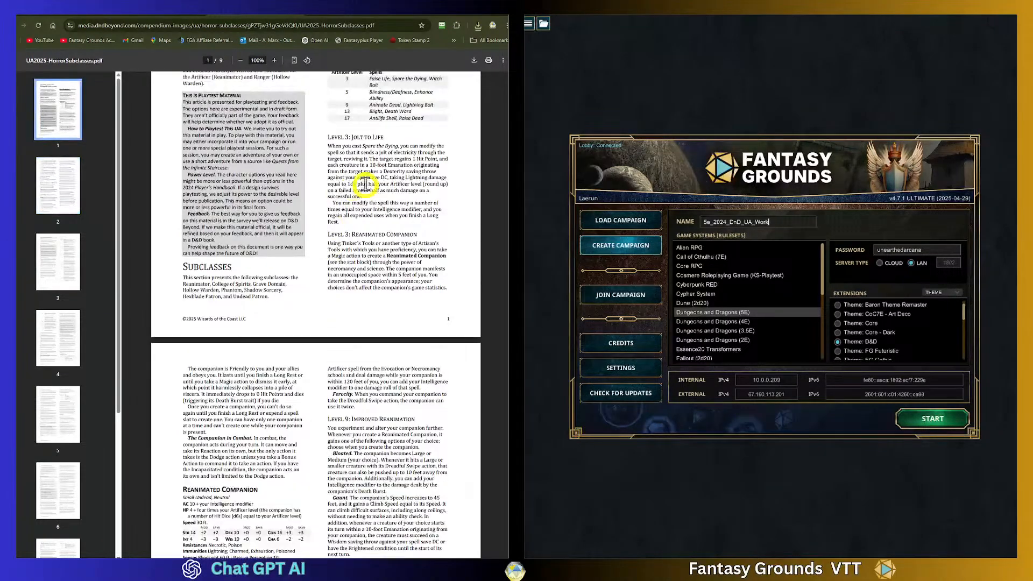
click(476, 60)
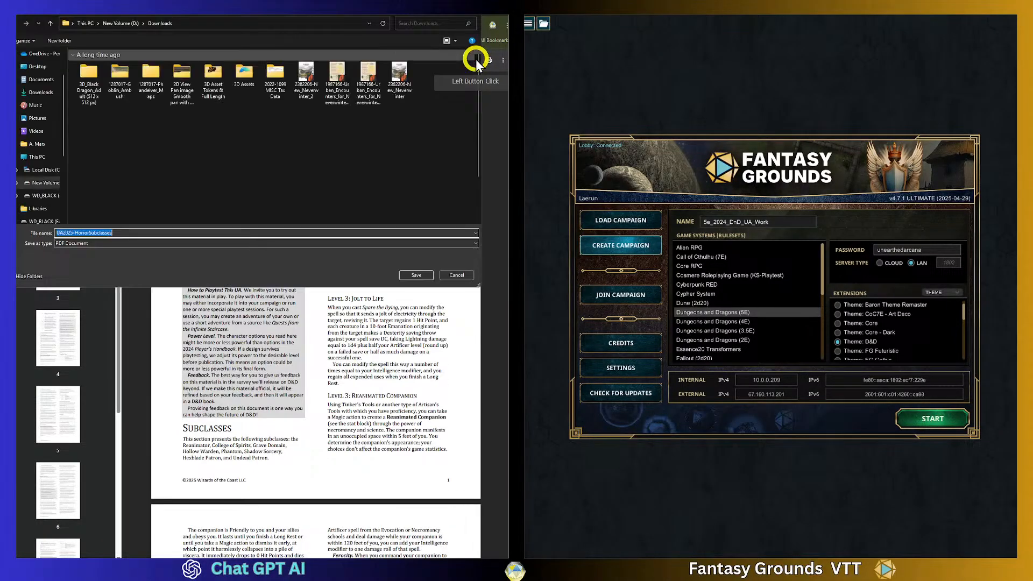
click(416, 275)
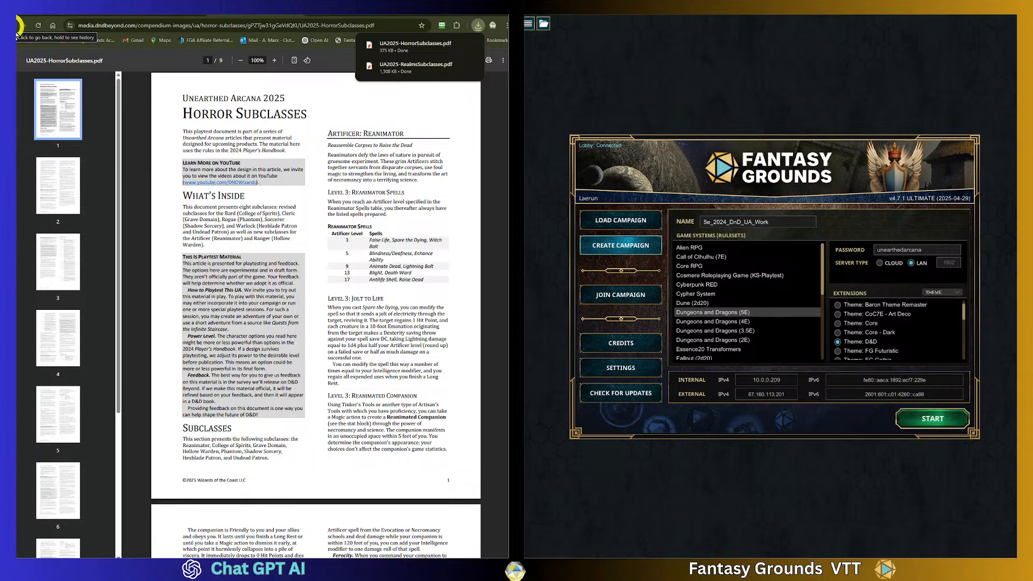
- Review the pages of the Horror Subclasses PDF
scroll(383, 306, down, 12)
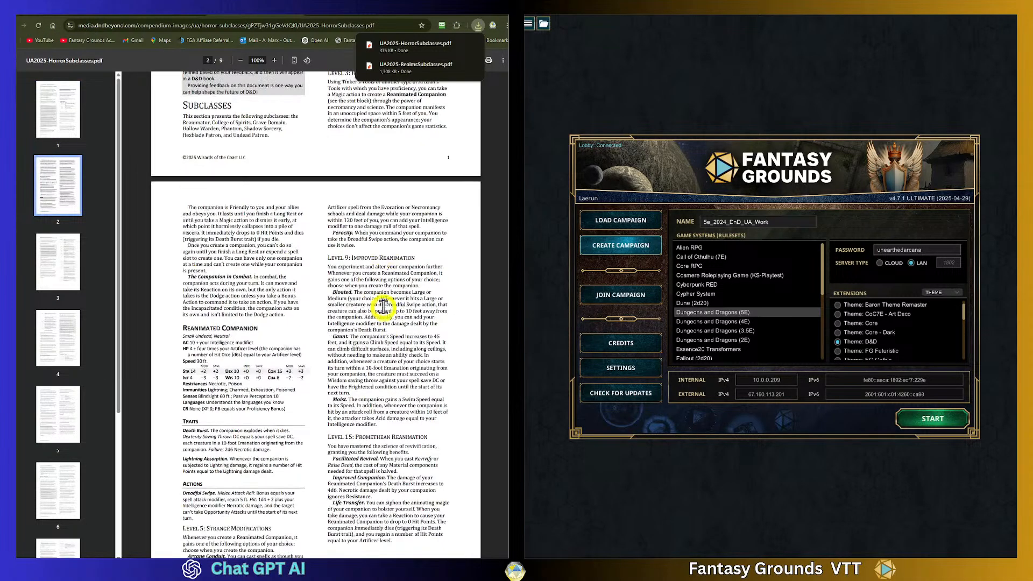
scroll(383, 307, down, 12)
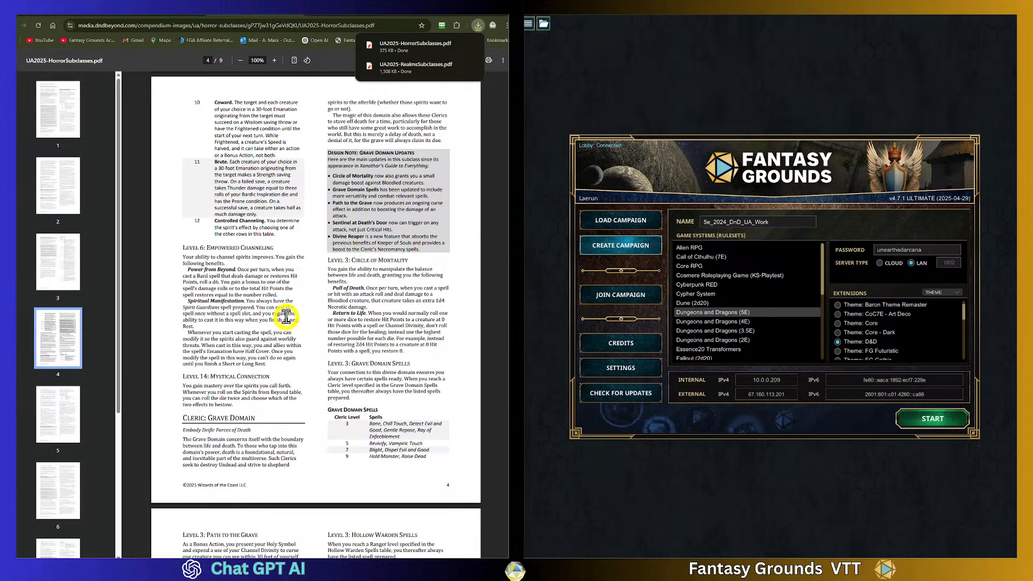
scroll(286, 316, down, 4)
scroll(286, 317, down, 10)
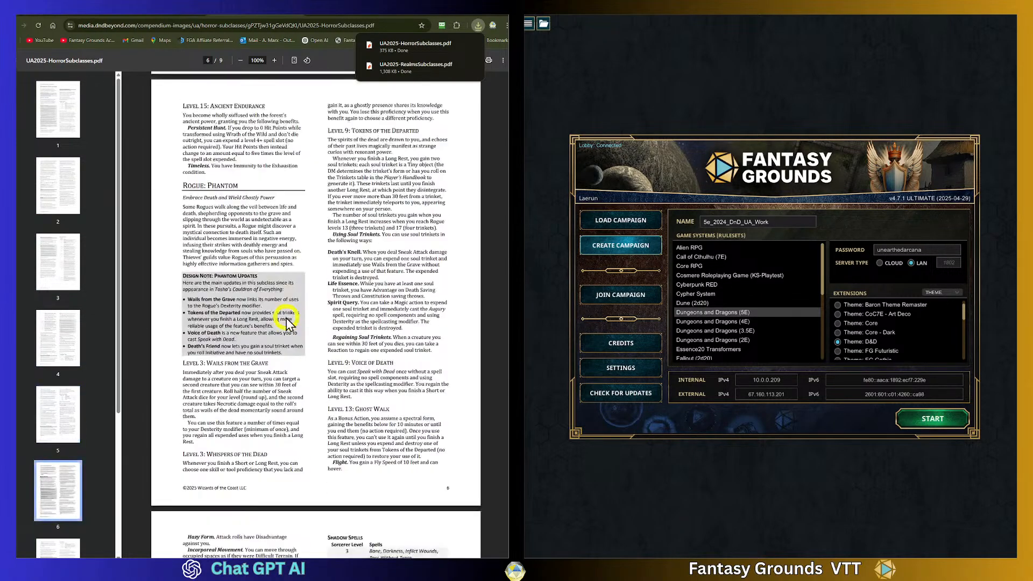
scroll(284, 318, up, 20)
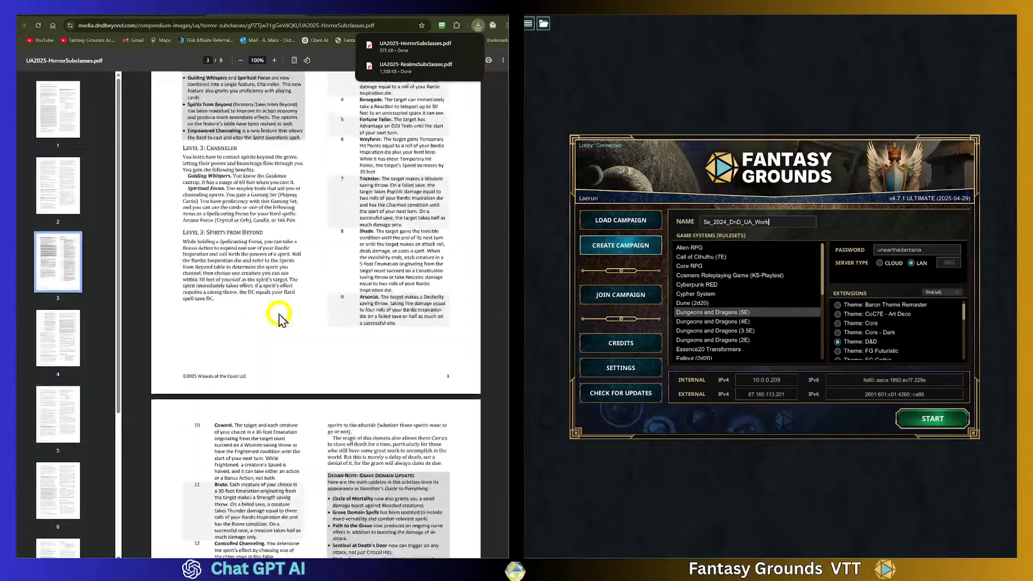
scroll(278, 317, up, 15)
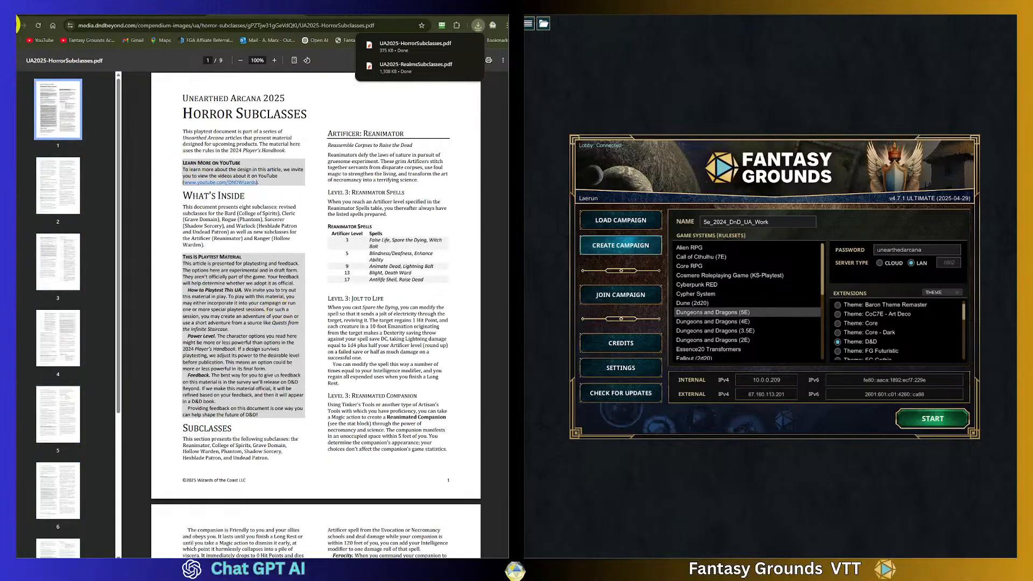
- Go back to Google, search for 2025 CC 5.2 SRD, and open the D&D Beyond SRD v5.2.1 page
click(17, 26)
drag(154, 62, 111, 54)
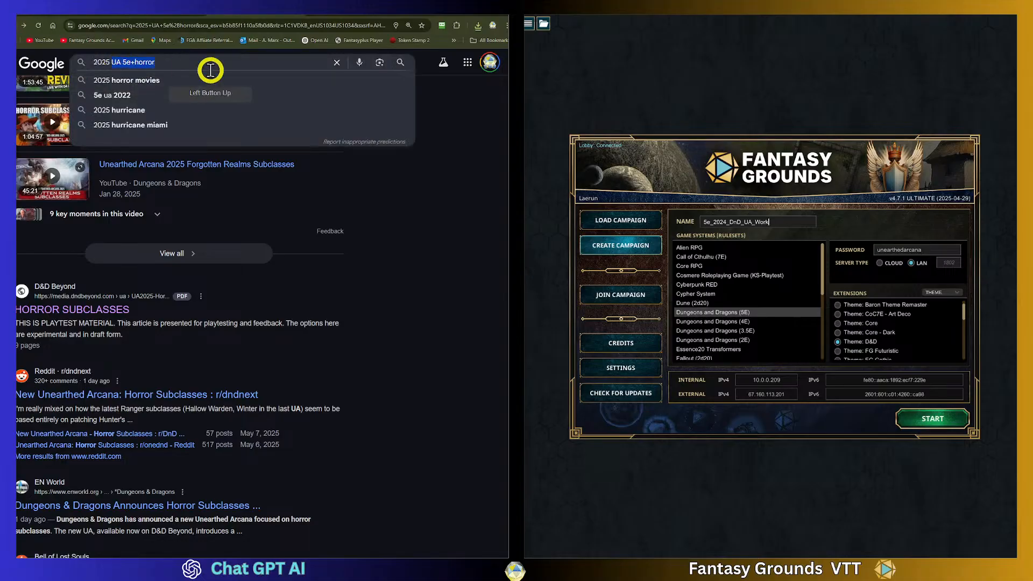
text(CC )
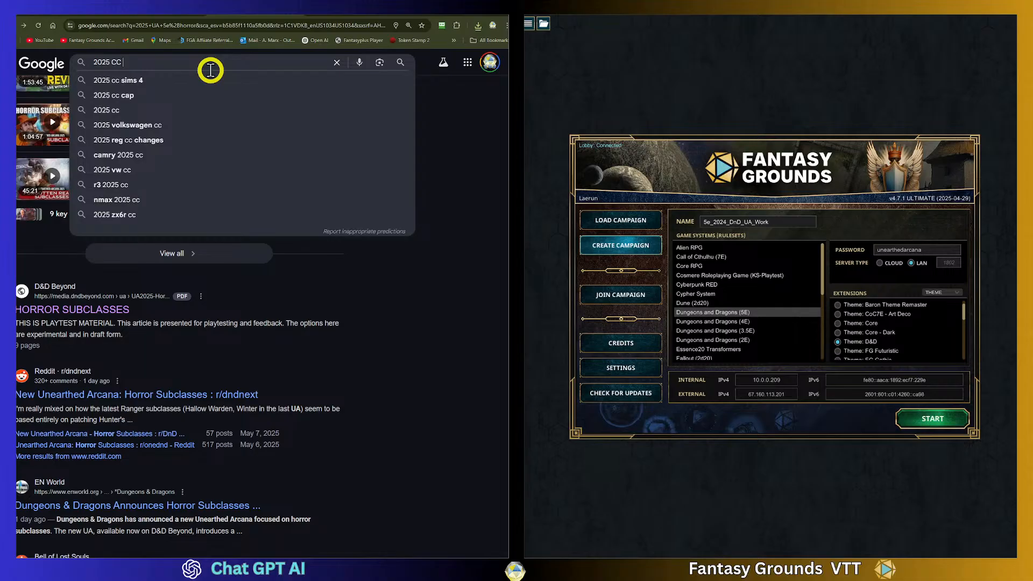
text(5.2)
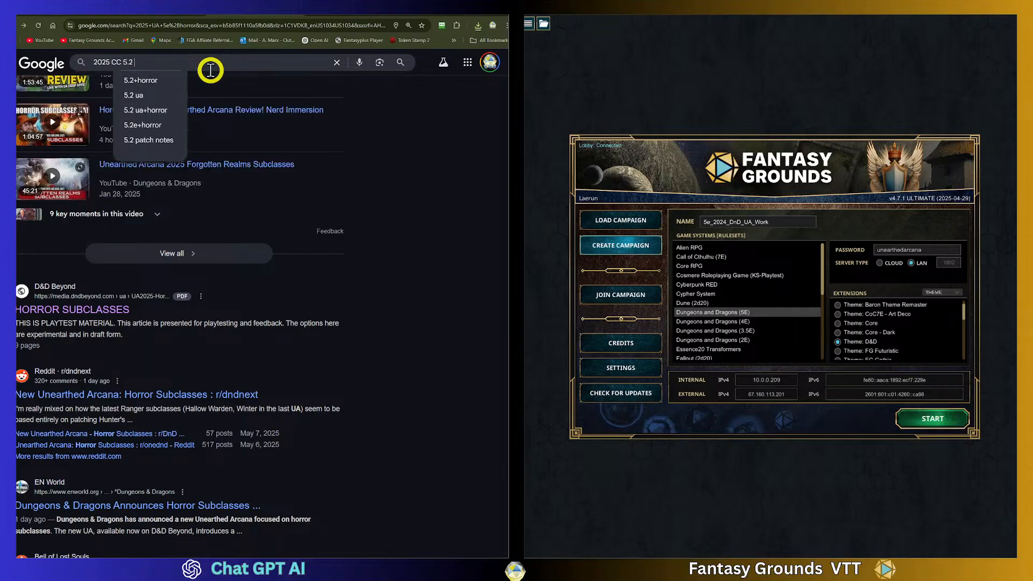
text( SRD)
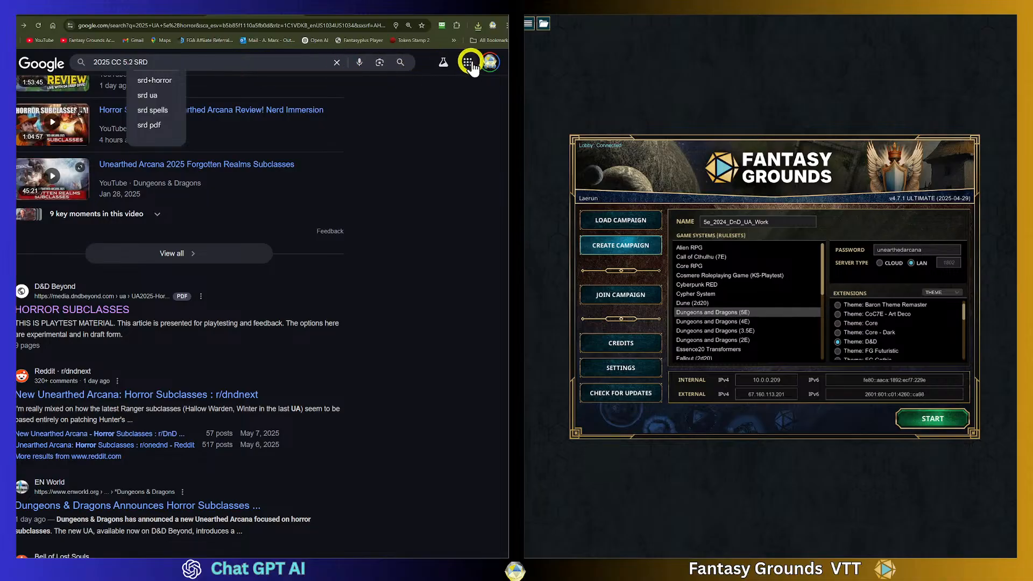
click(273, 62)
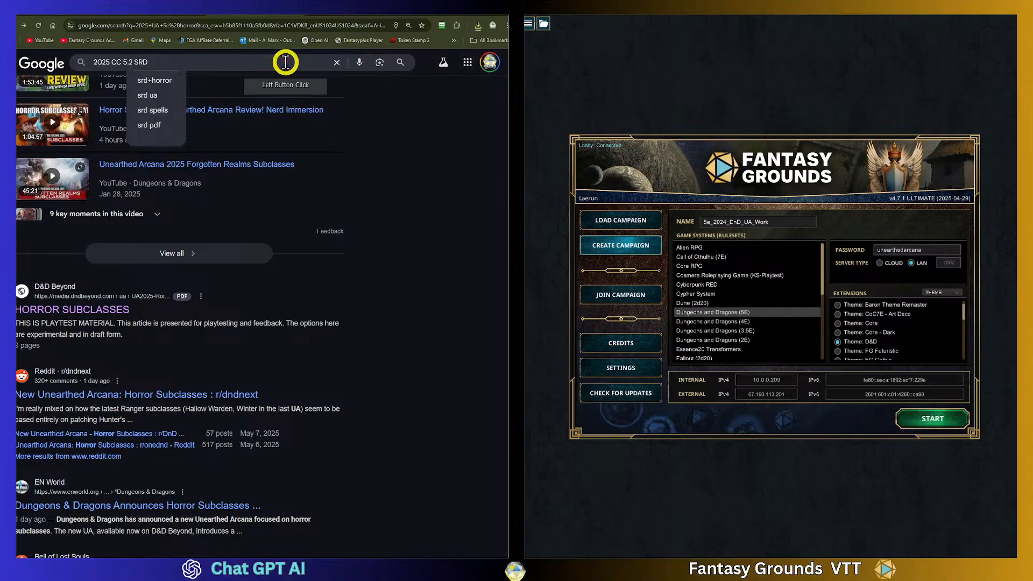
key(Return)
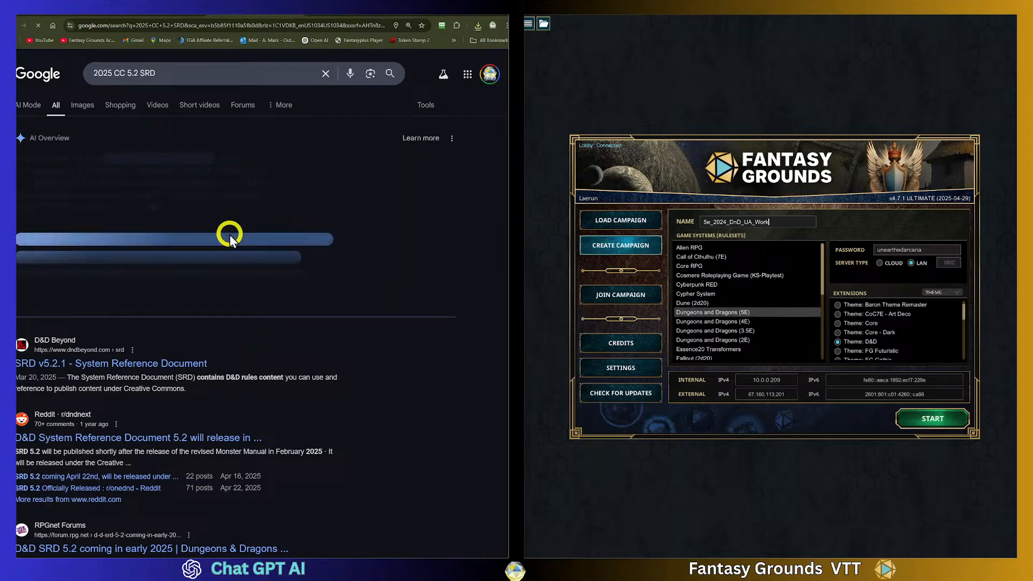
scroll(162, 325, down, 1)
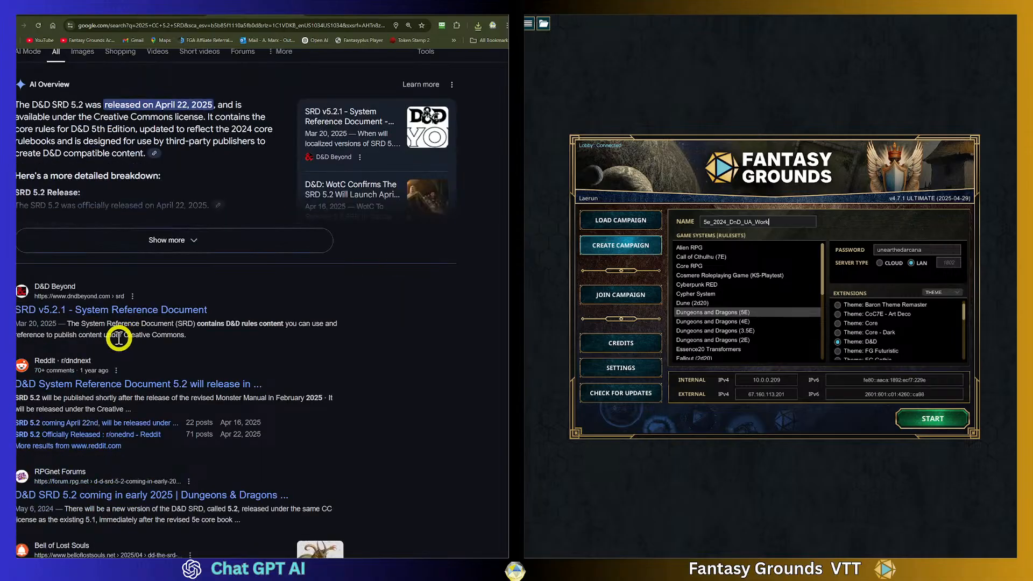
click(75, 317)
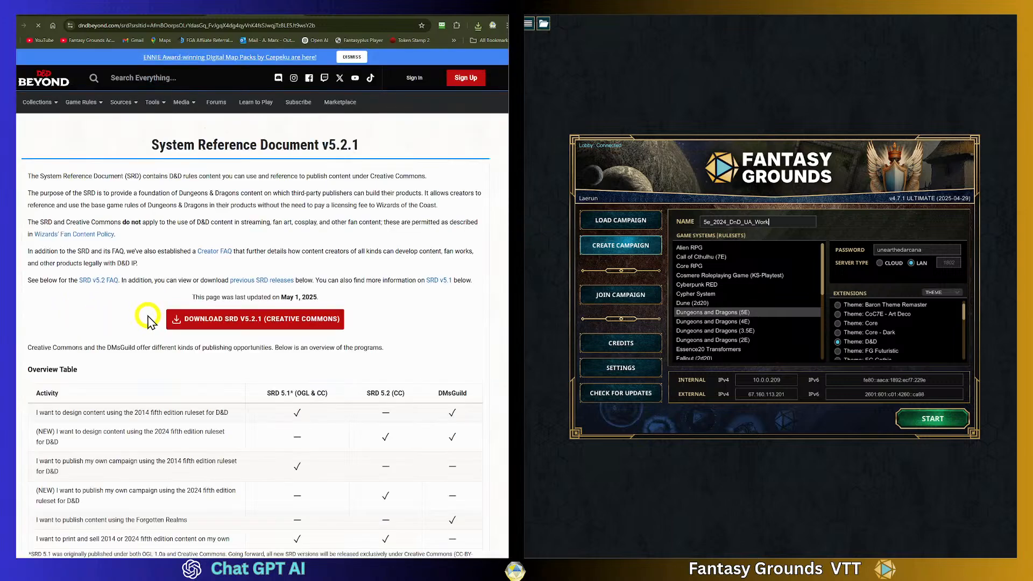
- Open the SRD v5.2.1 (Creative Commons) PDF and download it to Downloads
scroll(204, 323, down, 1)
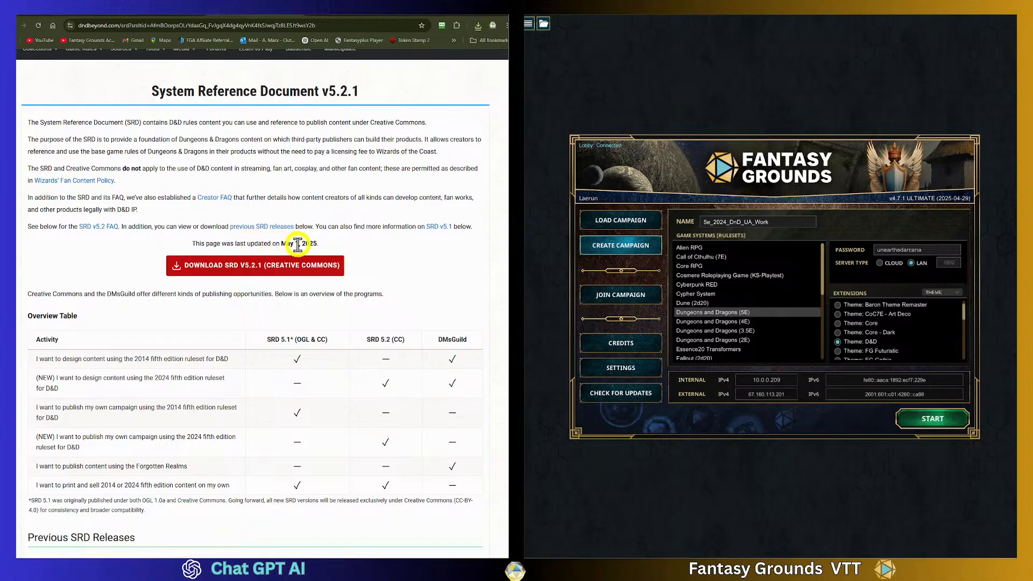
click(259, 266)
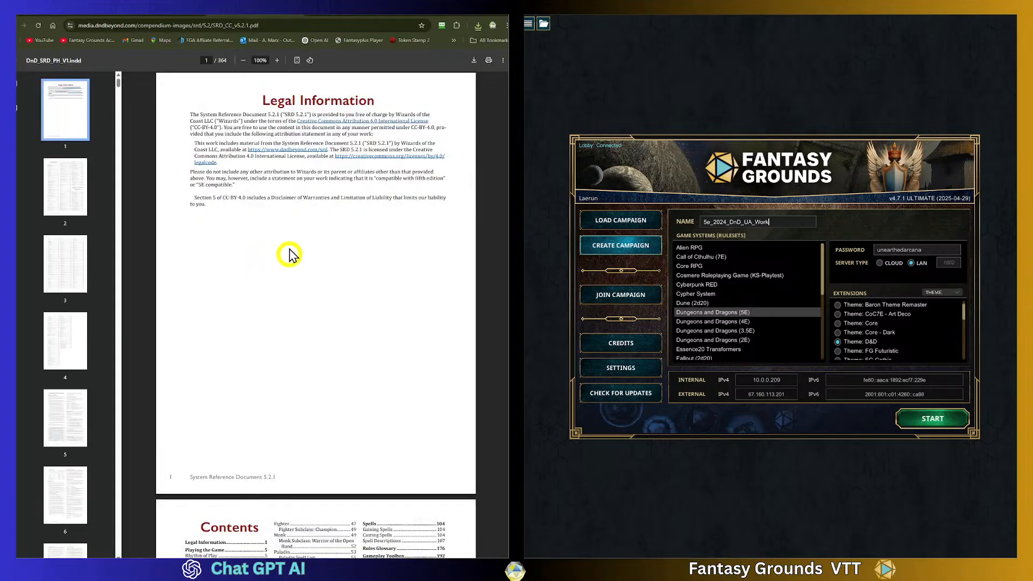
click(474, 60)
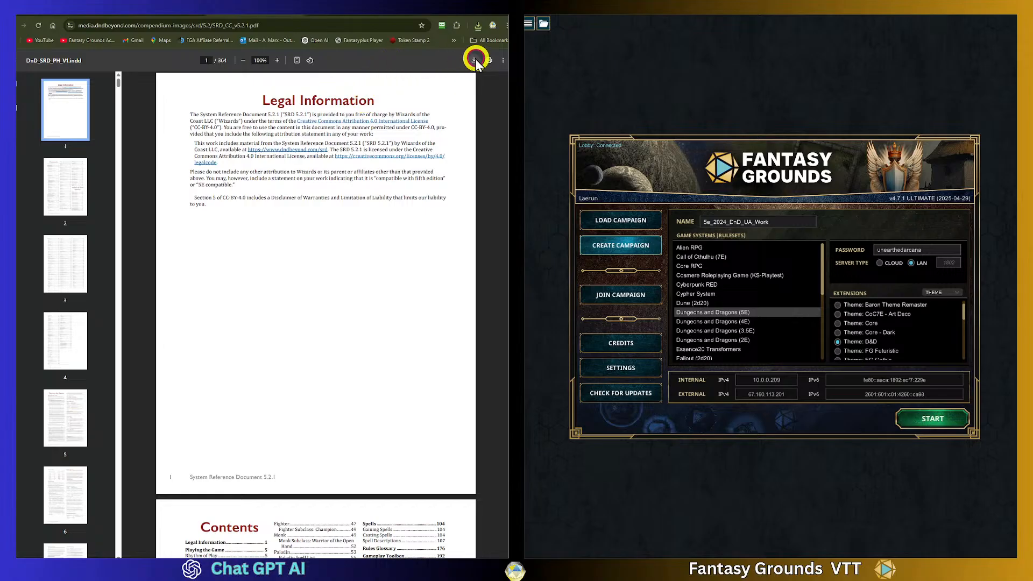
click(411, 276)
- Review the contents pages of the SRD 5.2.1 PDF
scroll(296, 279, down, 10)
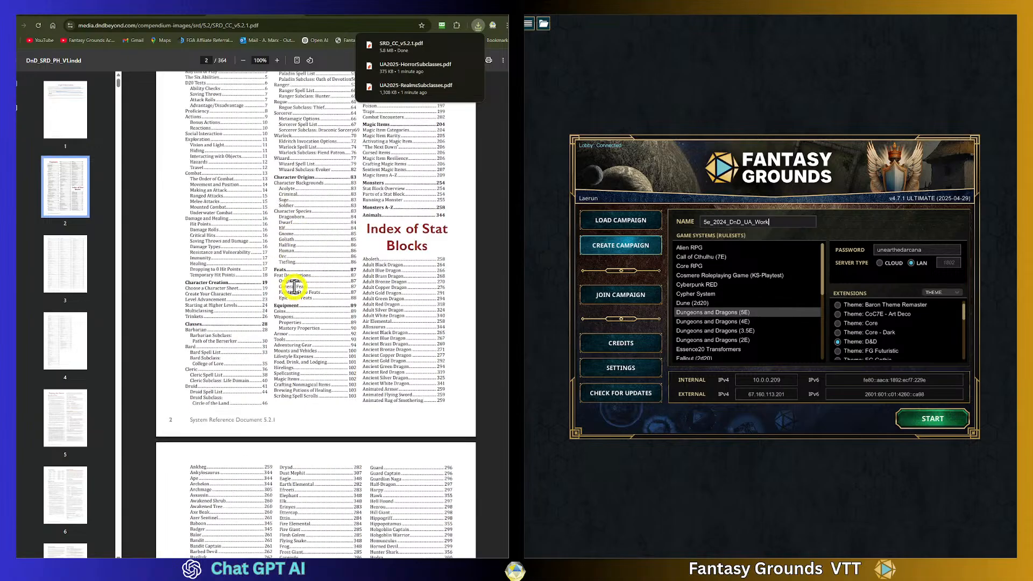
scroll(297, 285, down, 6)
scroll(296, 283, up, 4)
scroll(296, 282, up, 15)
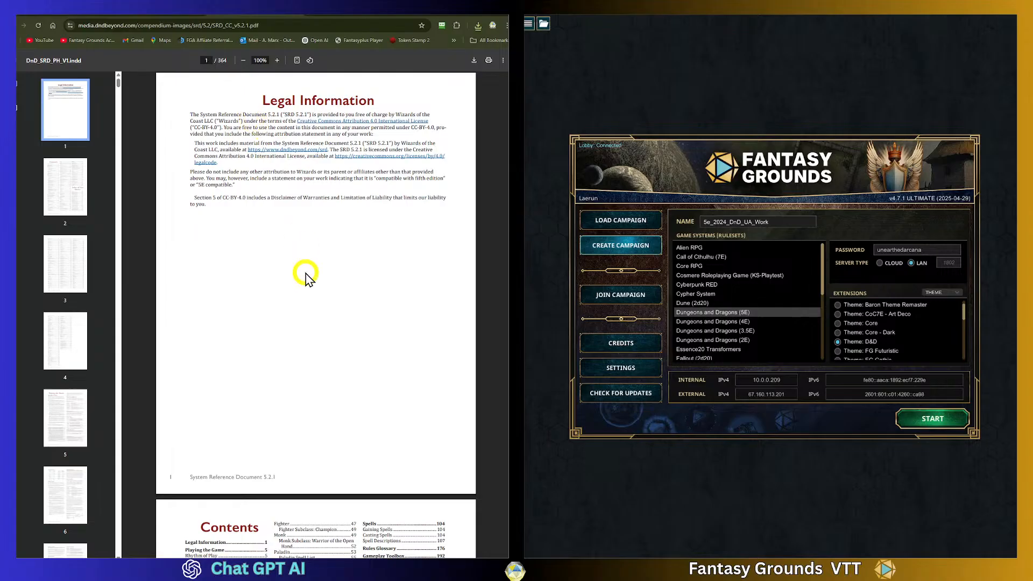
scroll(299, 270, down, 5)
scroll(299, 270, down, 9)
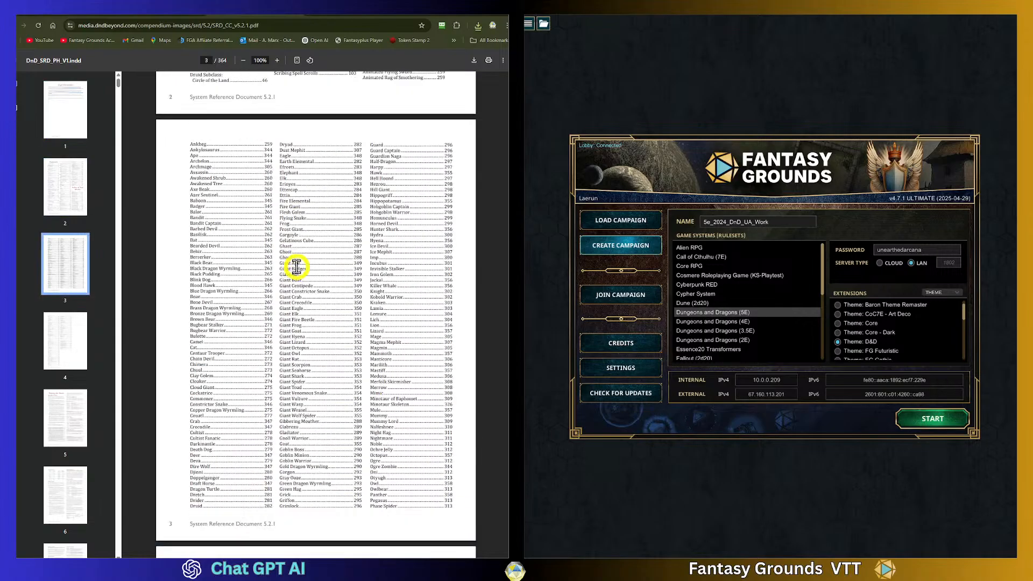
scroll(295, 266, up, 14)
scroll(295, 266, up, 1)
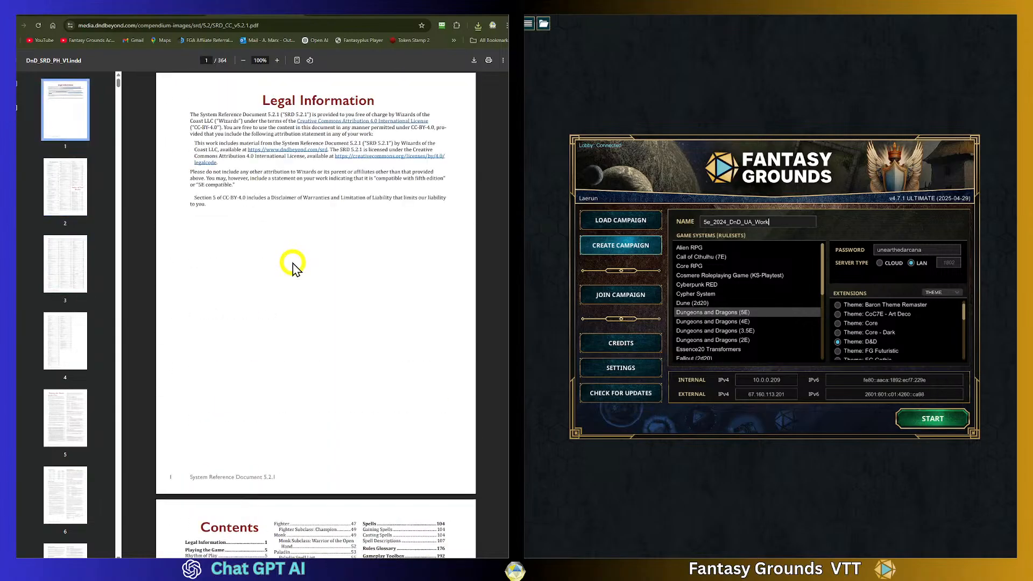
click(163, 16)
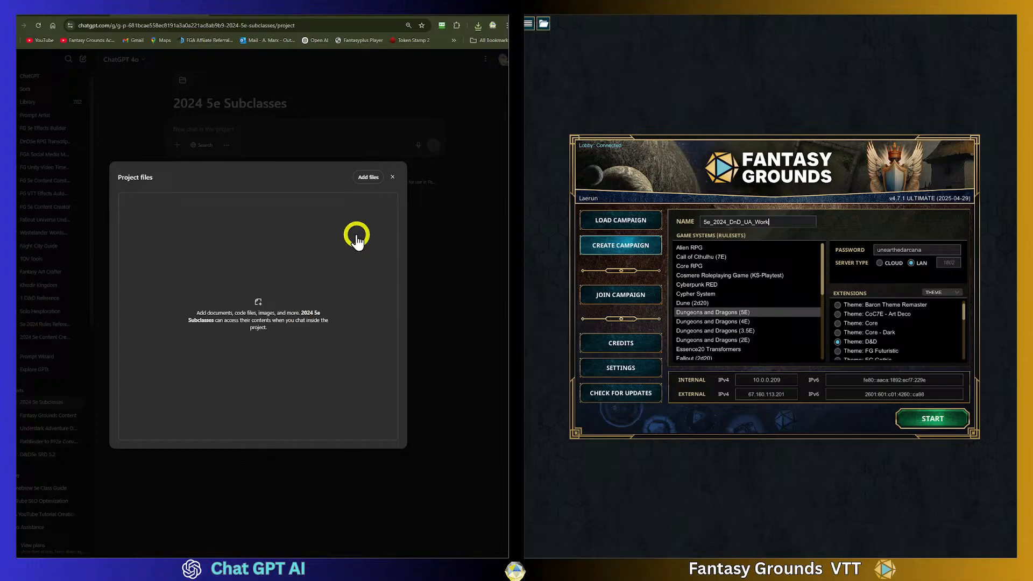
click(373, 177)
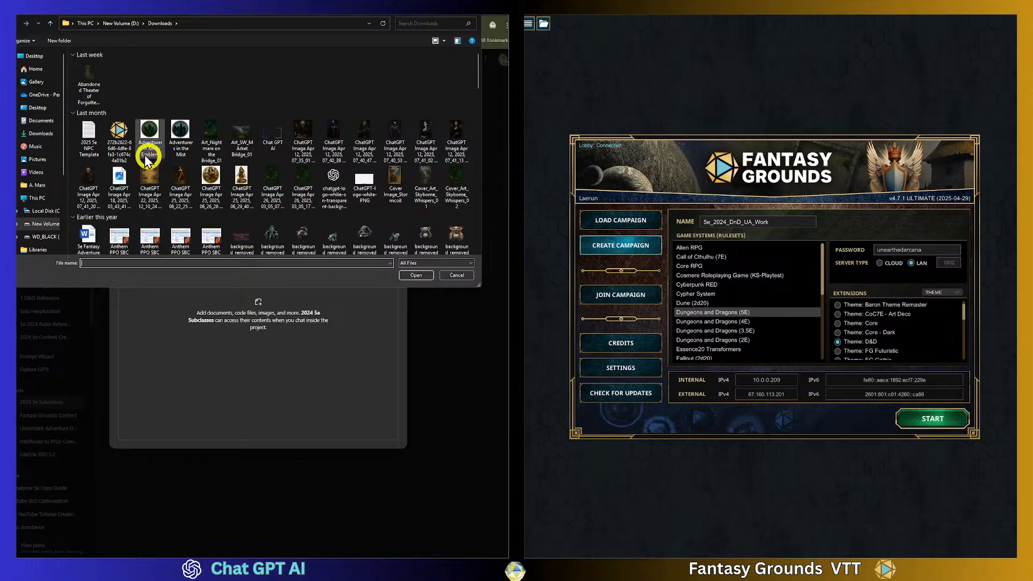
click(30, 57)
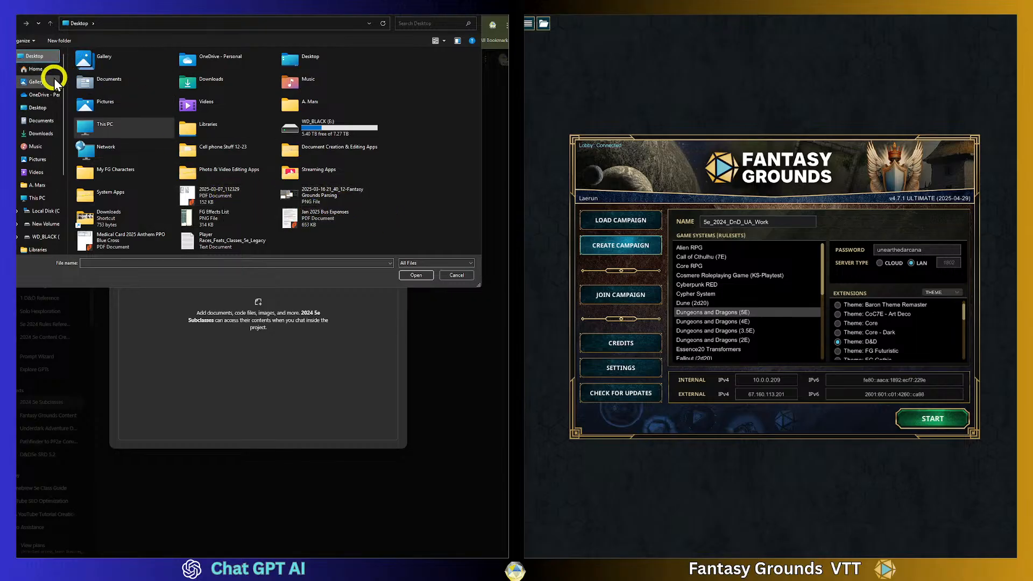
click(42, 134)
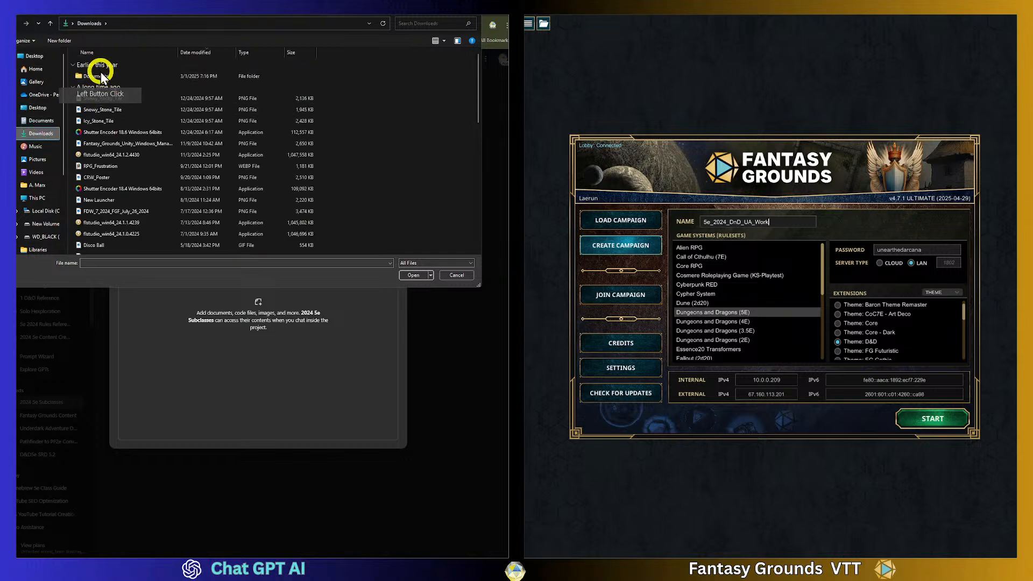
click(100, 76)
double_click(99, 78)
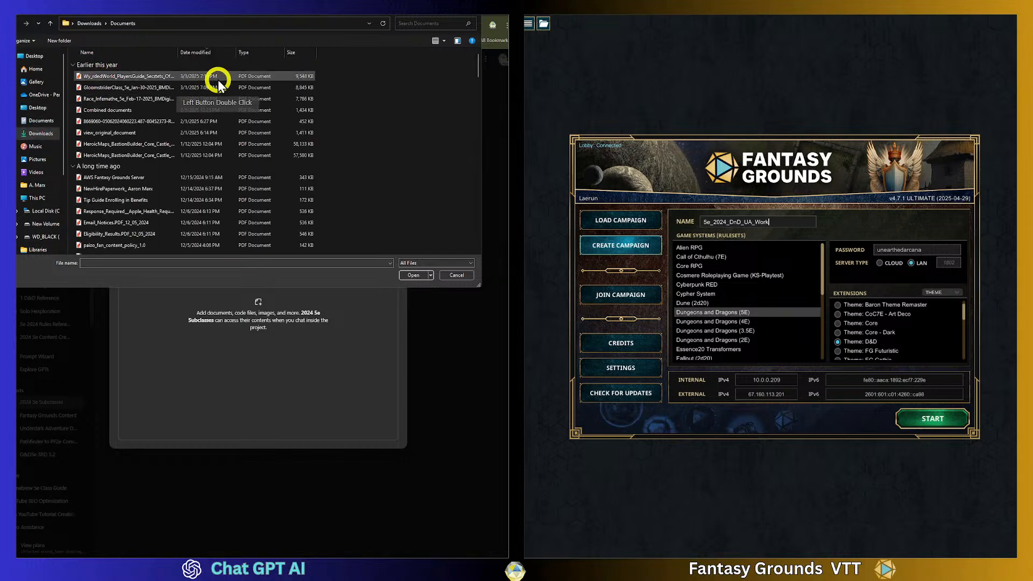
click(205, 54)
click(204, 54)
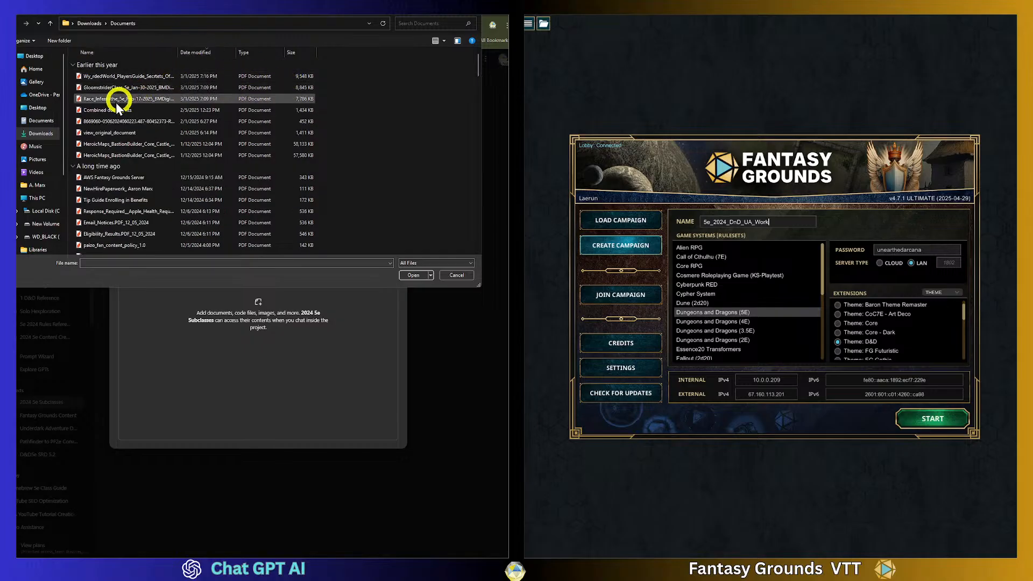
click(52, 230)
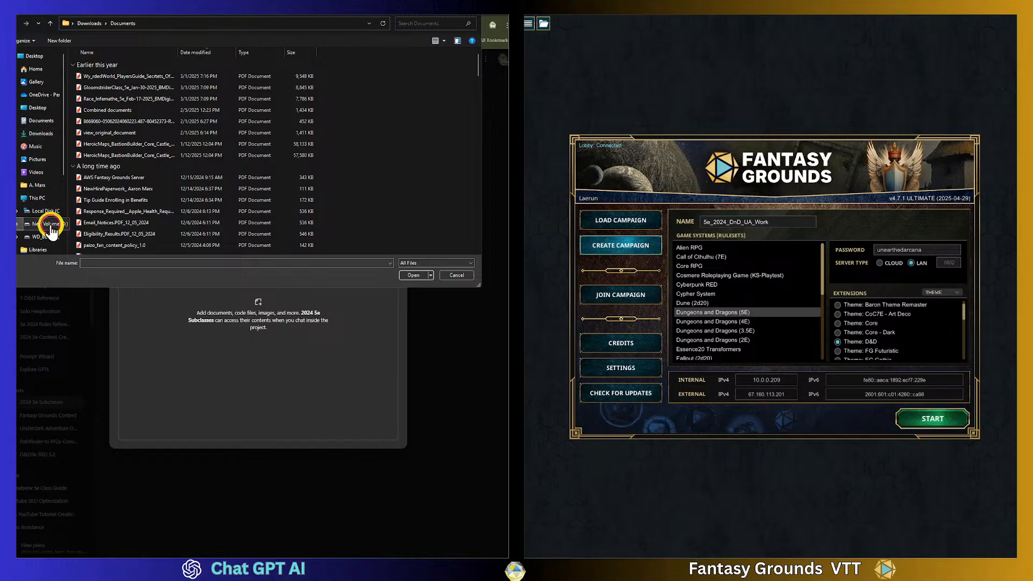
click(92, 77)
double_click(91, 77)
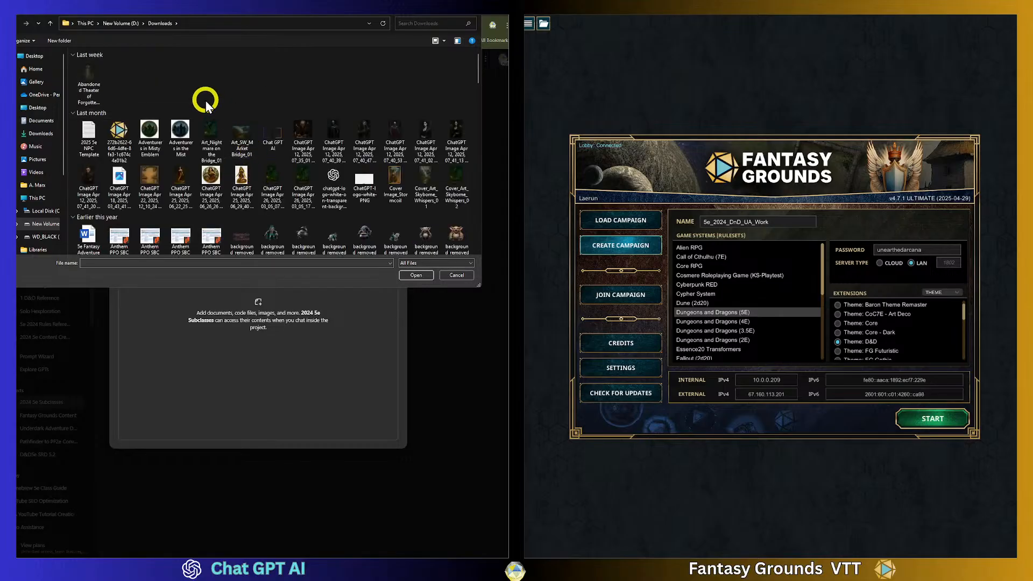
right_click(234, 80)
mouse_move(261, 99)
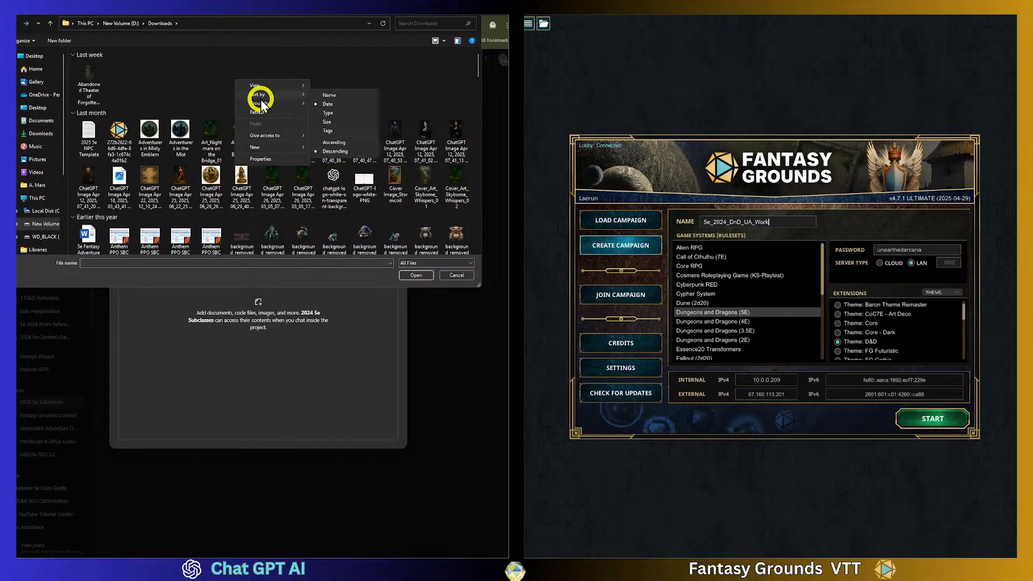
click(328, 102)
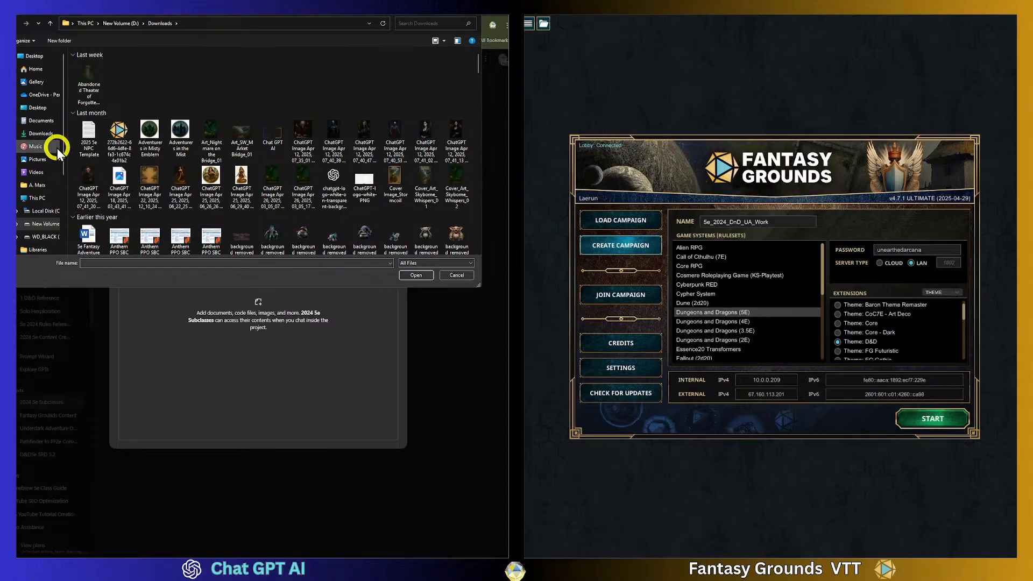
click(40, 133)
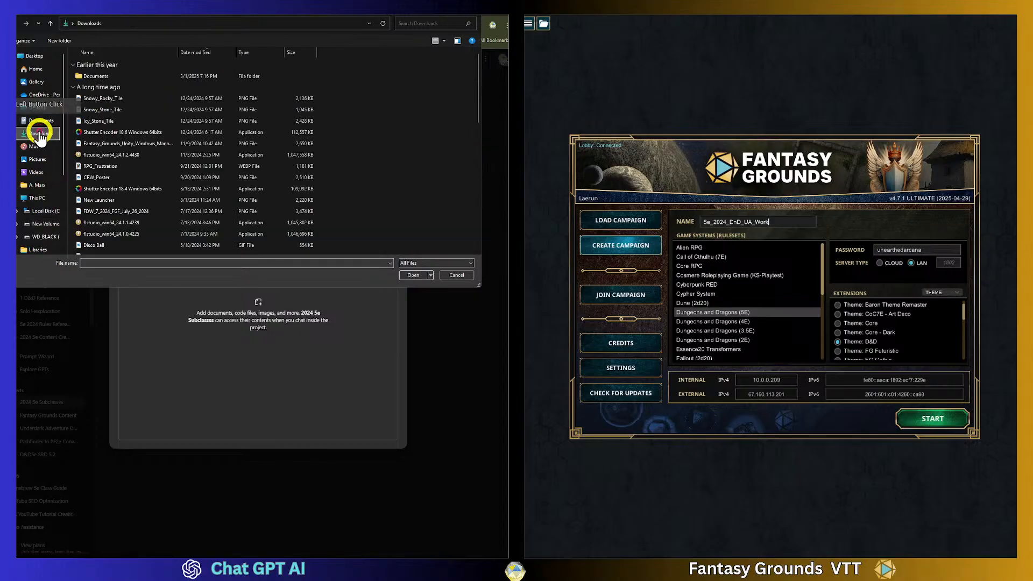
double_click(86, 73)
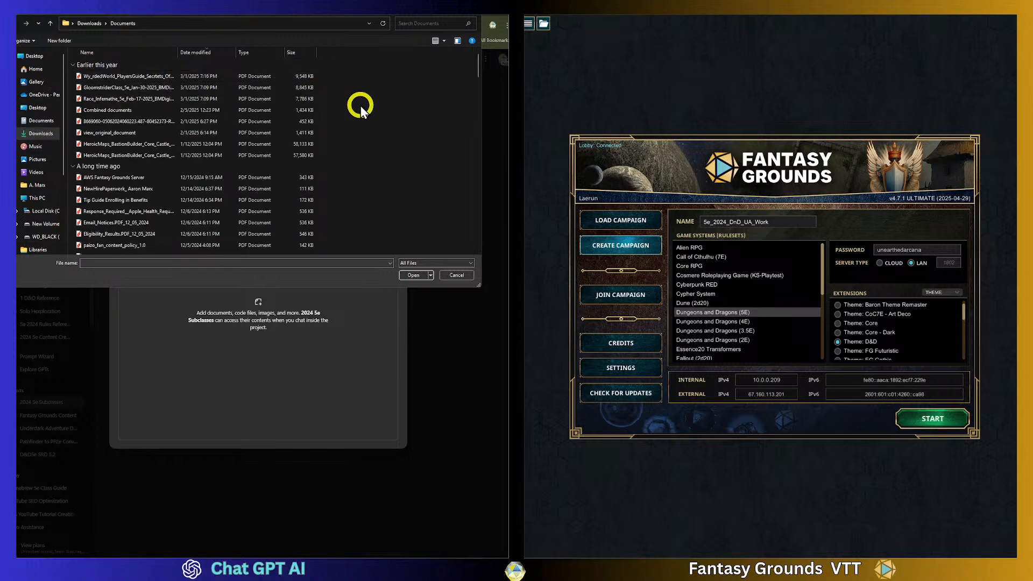
click(456, 276)
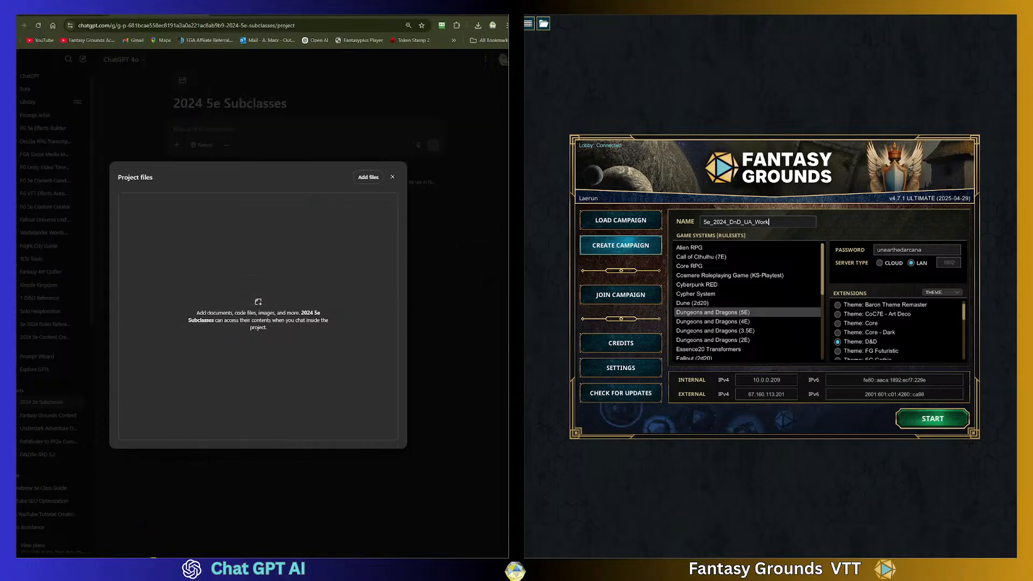
- Add the UA2025-RealmsSubclasses, UA2025-HorrorSubclasses and SRD_CC_v5.2.1 PDFs from the Downloads folder to the project files
click(150, 569)
click(478, 27)
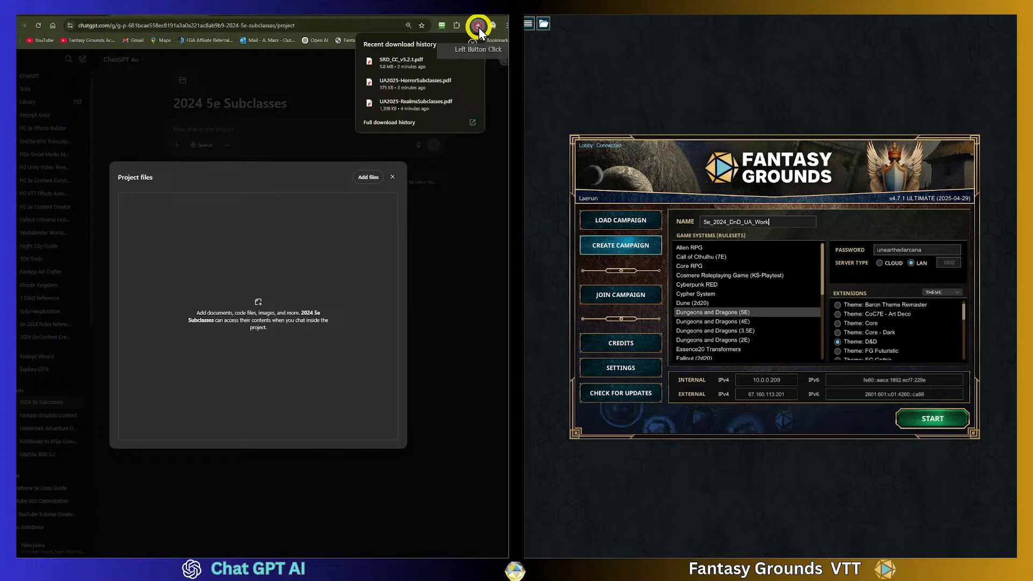
click(456, 62)
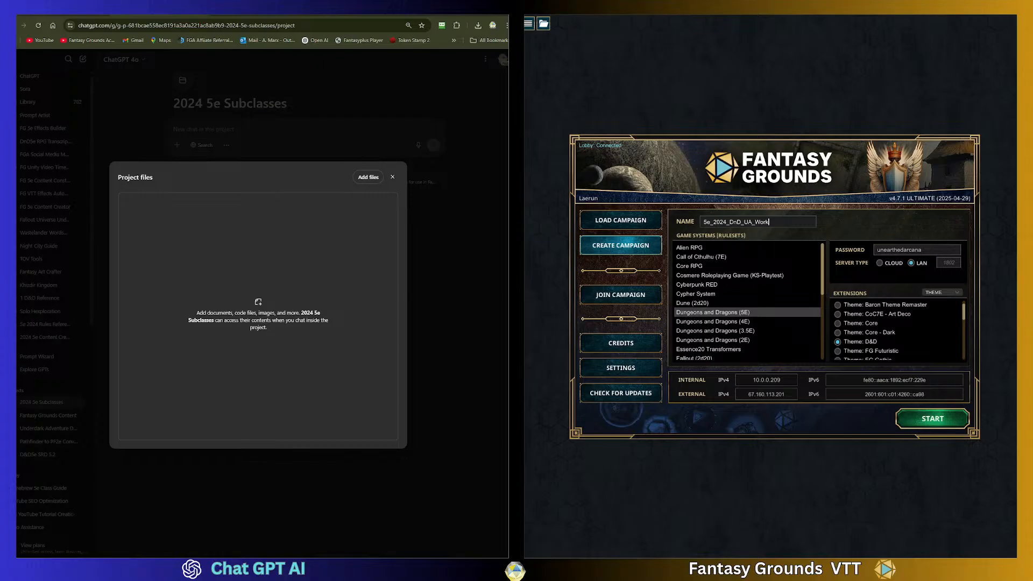
drag(63, 192, 193, 234)
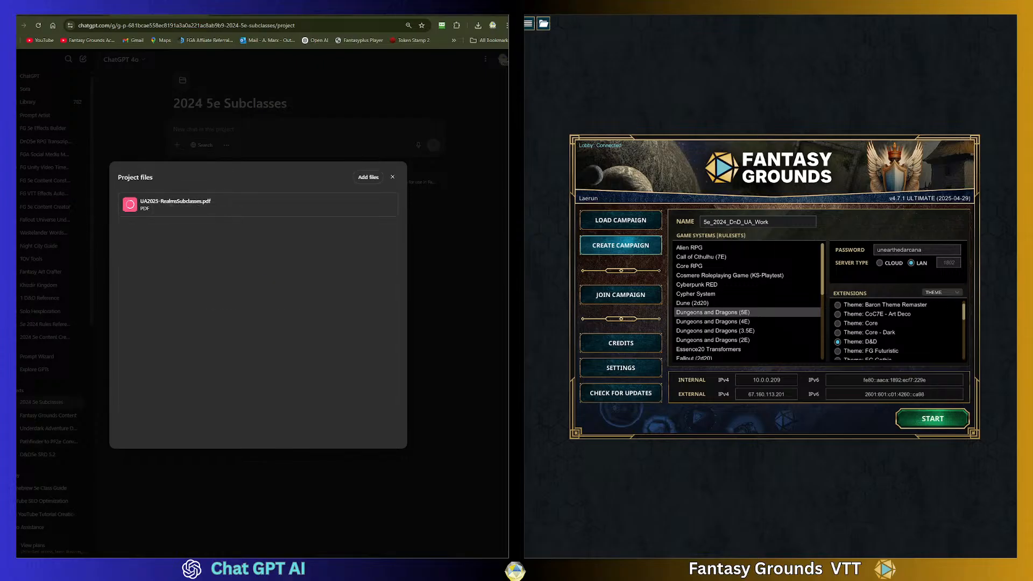
drag(16, 293, 178, 311)
drag(16, 264, 193, 287)
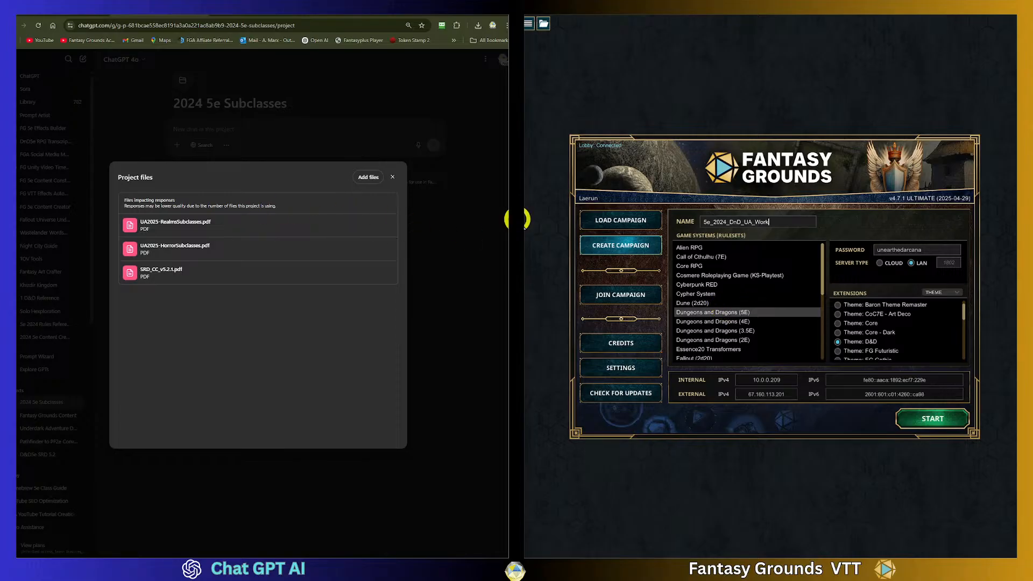
- Start the Se_2024_DnD_UA_Work campaign and turn off showing the campaign setup on load
click(931, 420)
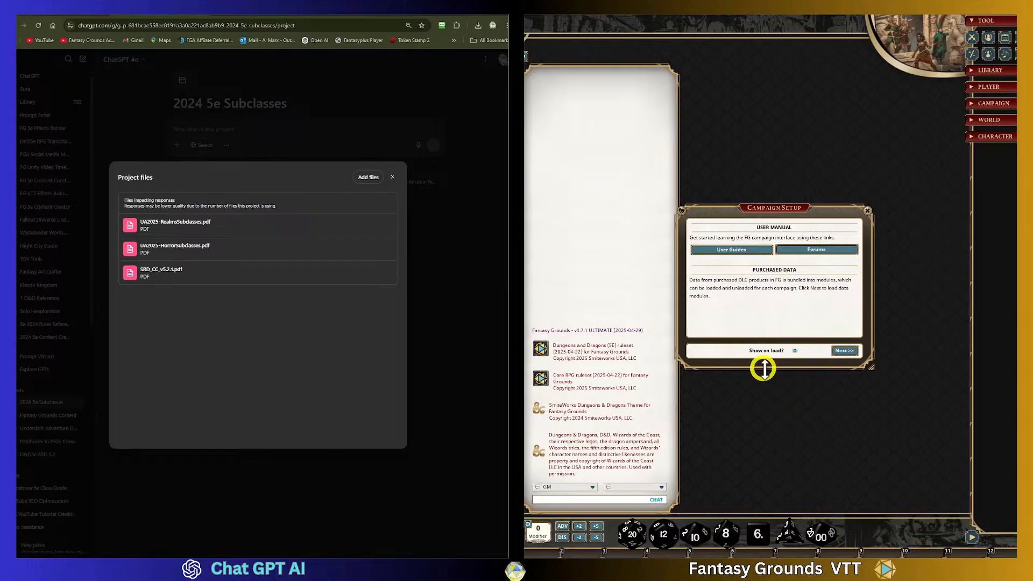
click(794, 351)
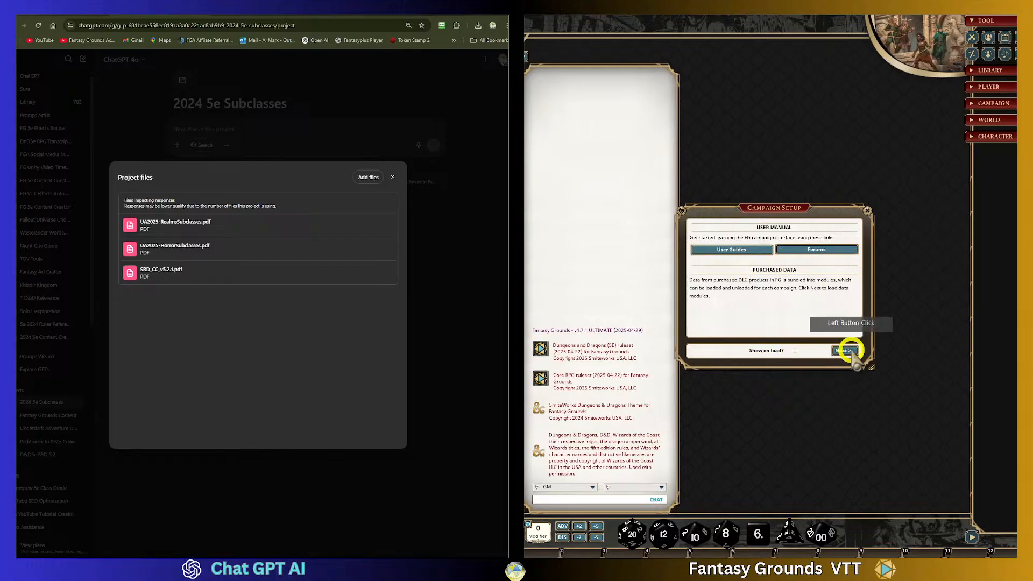
click(846, 350)
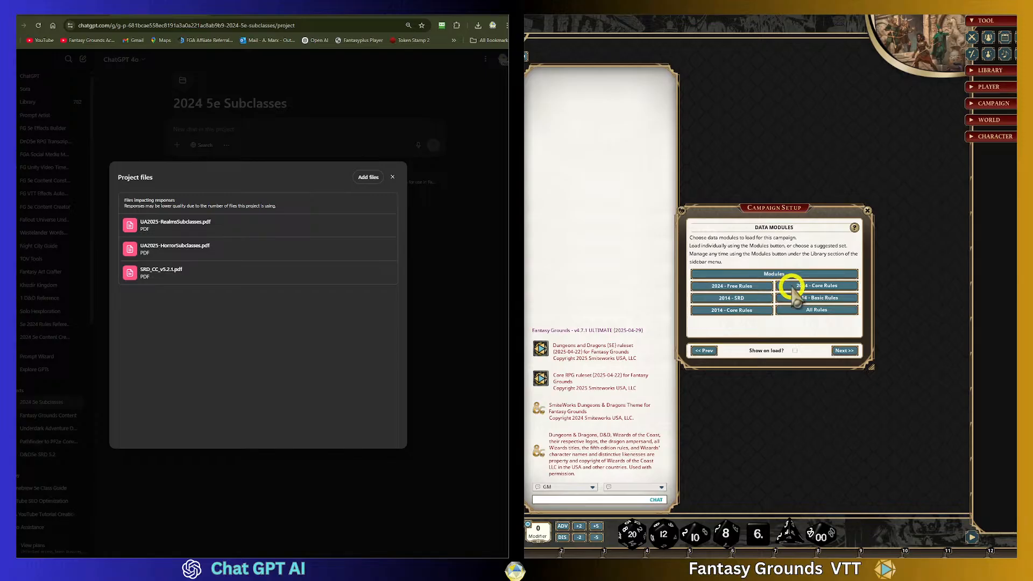
- Load the 2024 - Core Rules data modules and finish the campaign setup
click(831, 286)
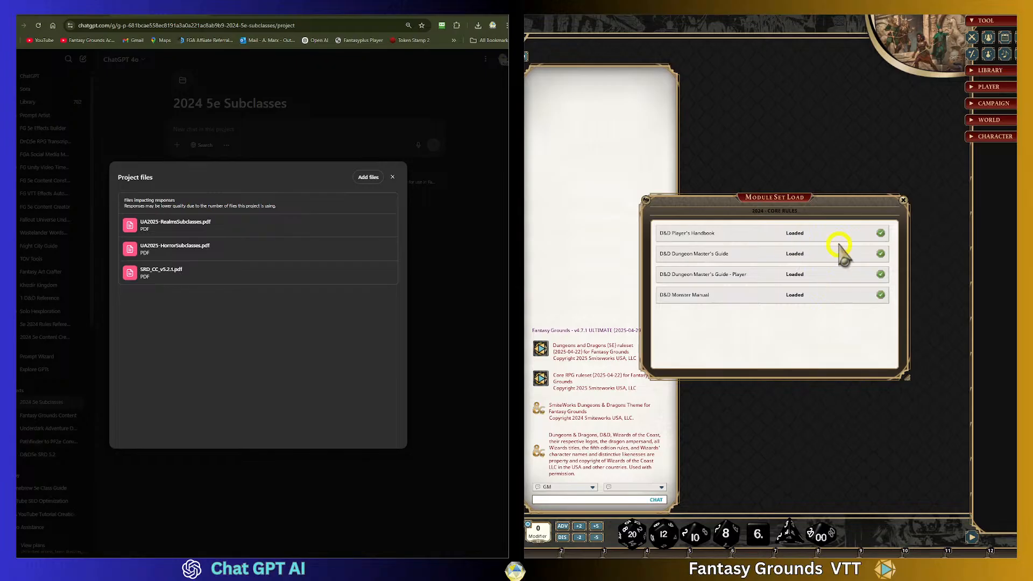
click(903, 200)
click(844, 351)
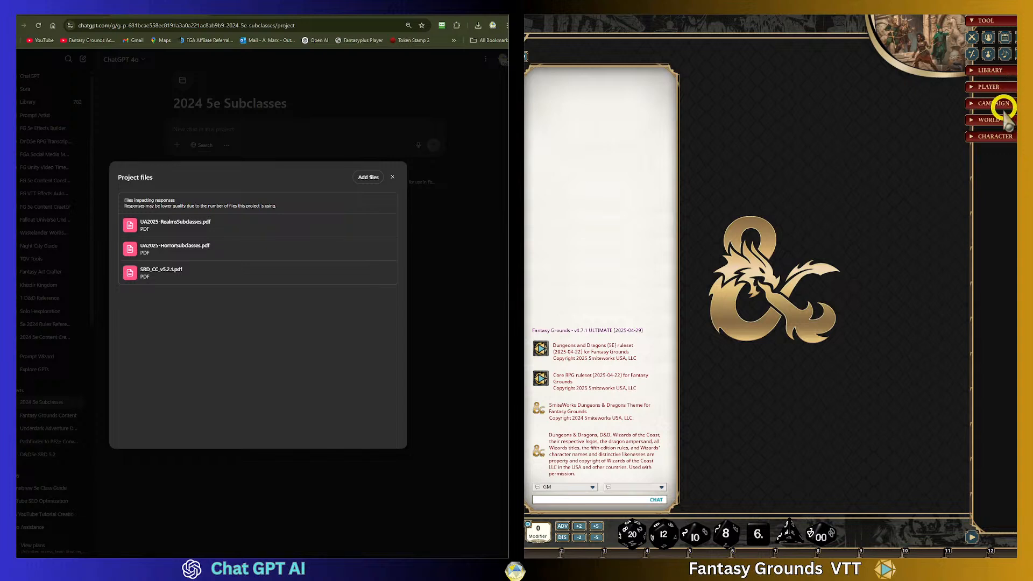
- Open the Classes list and move and enlarge its window
click(995, 136)
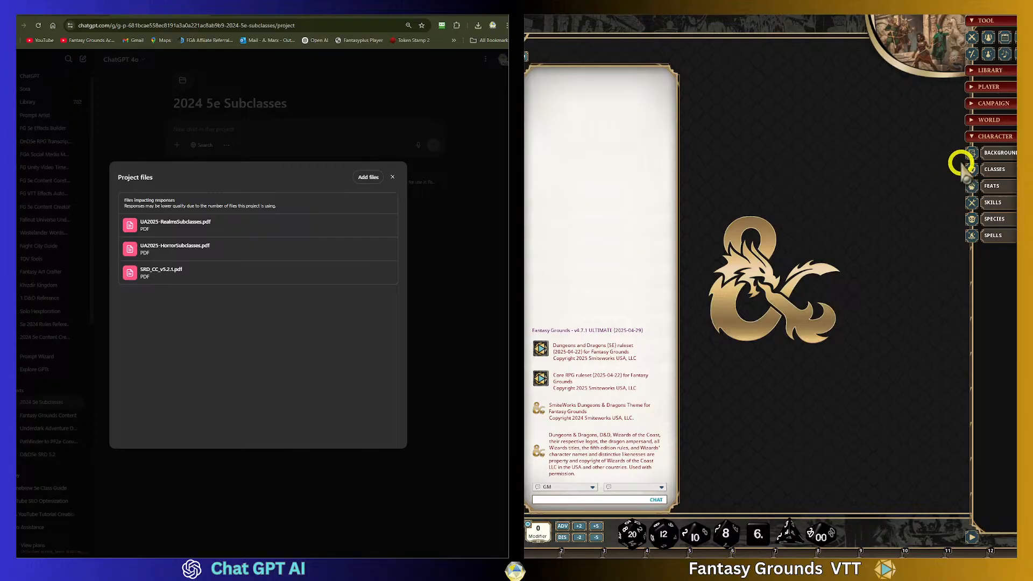
click(1001, 169)
drag(774, 193, 783, 81)
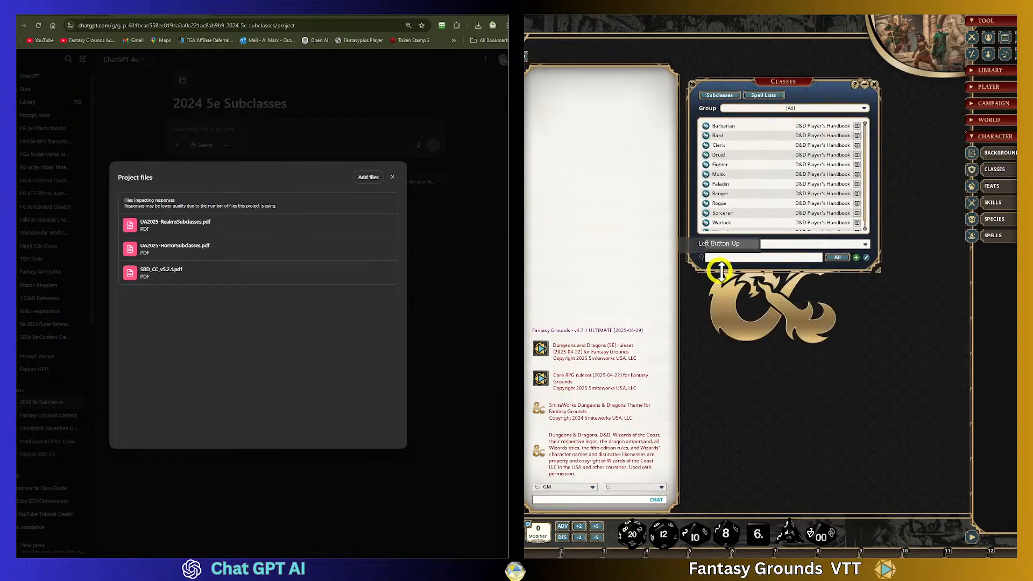
drag(764, 273, 772, 404)
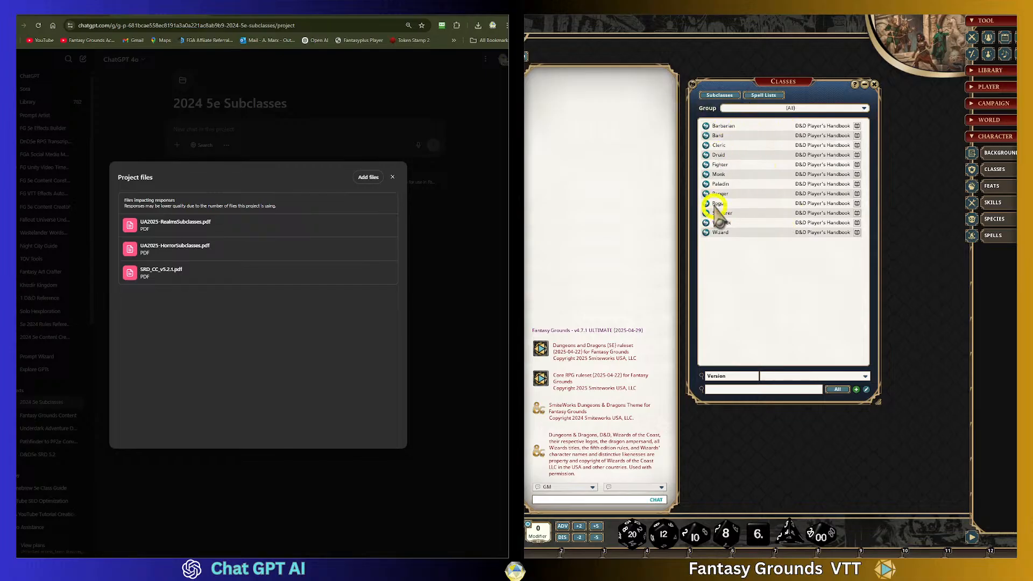
- Open the Subclasses list and move and enlarge its window
click(719, 95)
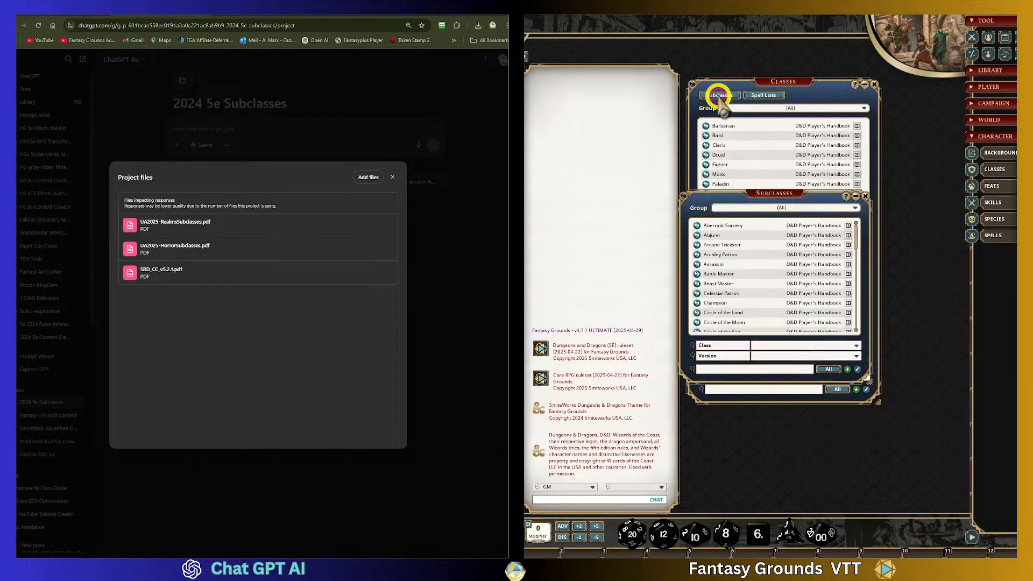
drag(750, 197, 723, 97)
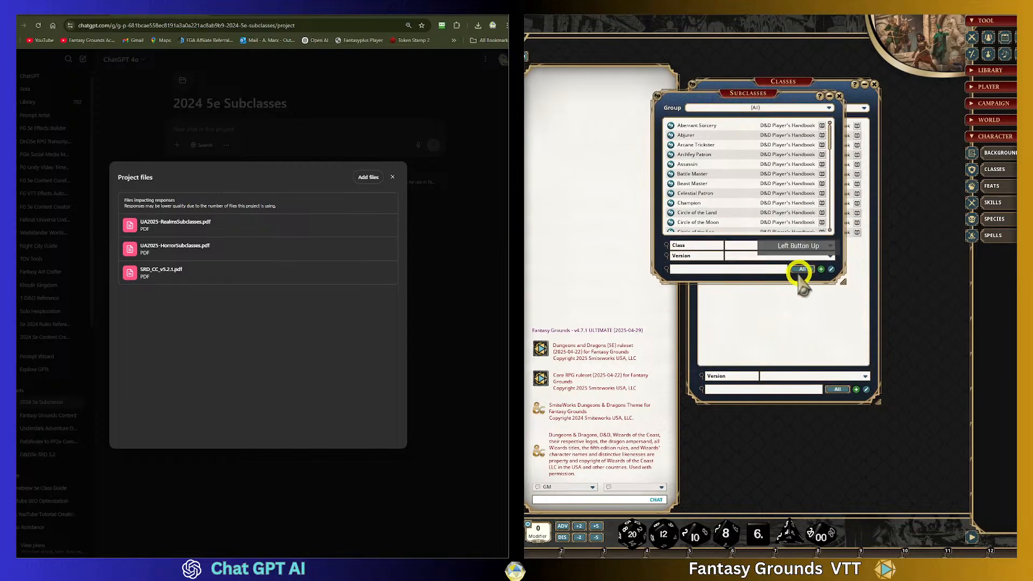
drag(783, 282, 815, 462)
- Browse the subclass list and open the Eldritch Knight entry
scroll(775, 306, down, 1)
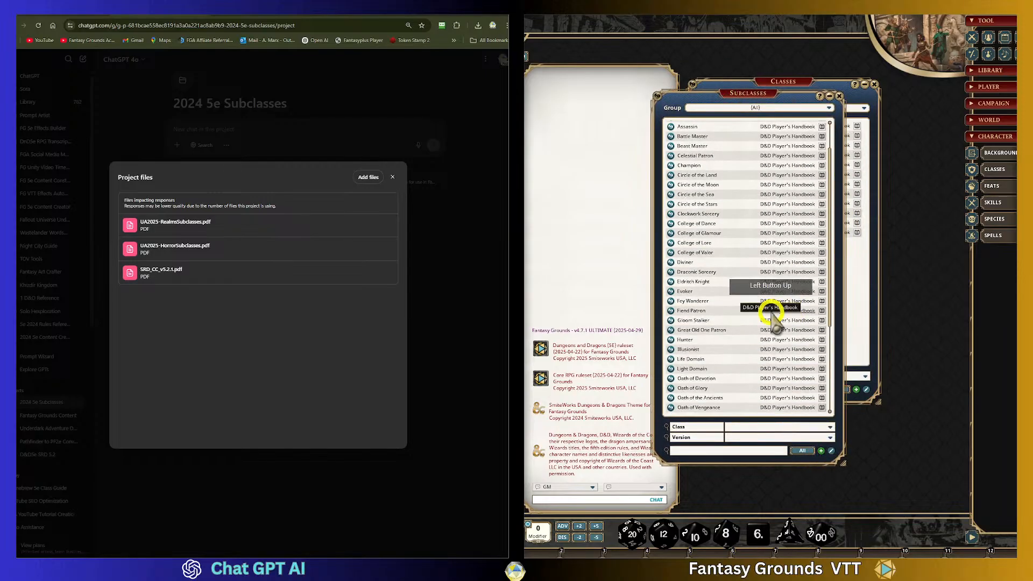
scroll(734, 318, up, 1)
scroll(735, 318, down, 3)
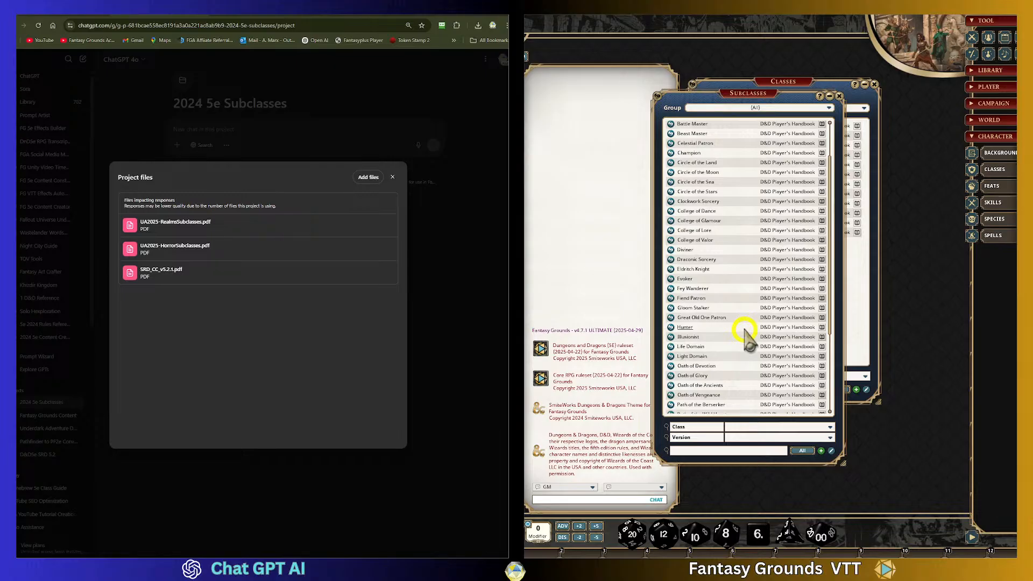
scroll(738, 339, down, 5)
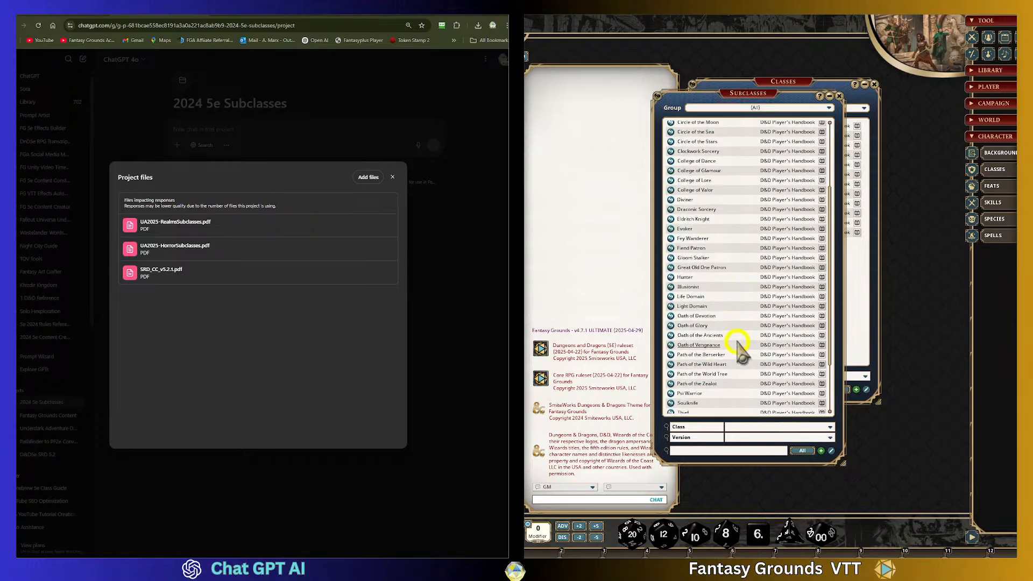
scroll(738, 343, down, 3)
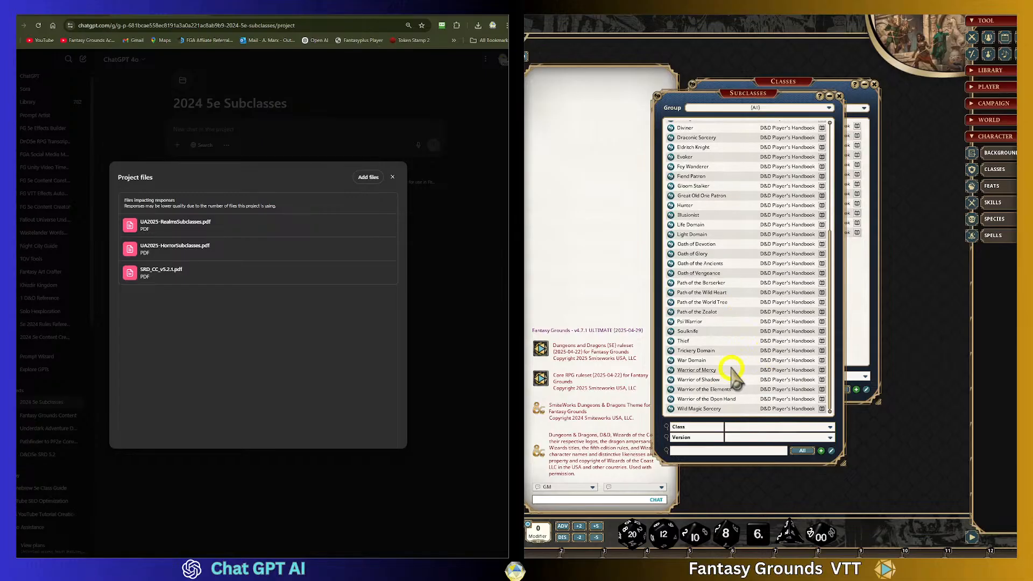
scroll(673, 301, up, 7)
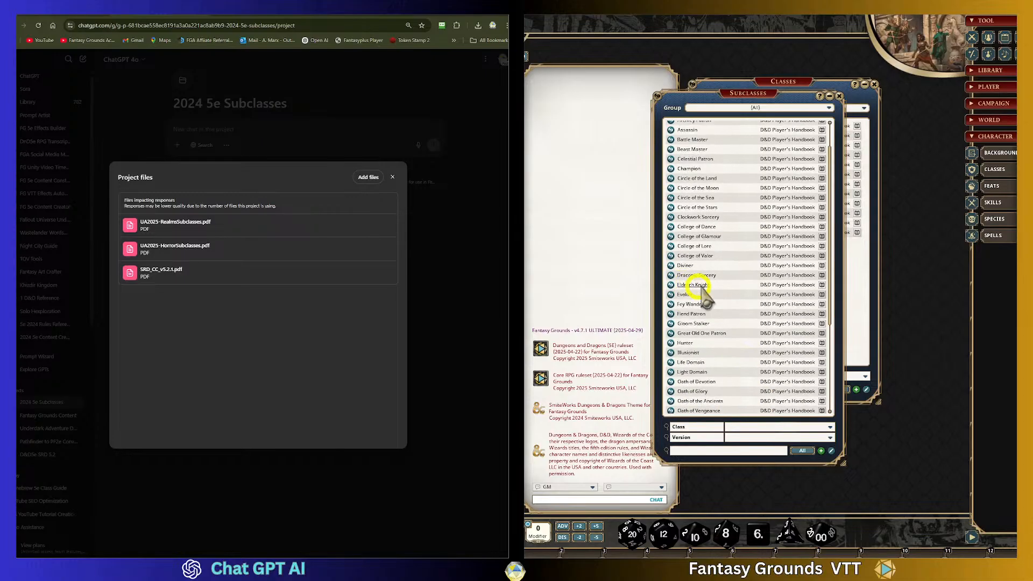
scroll(699, 282, up, 4)
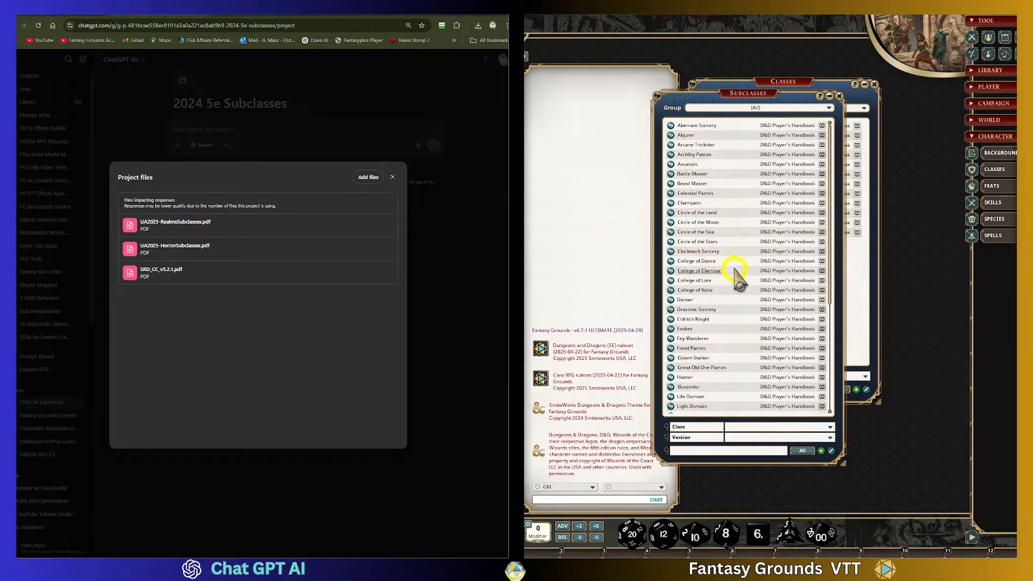
scroll(738, 276, down, 3)
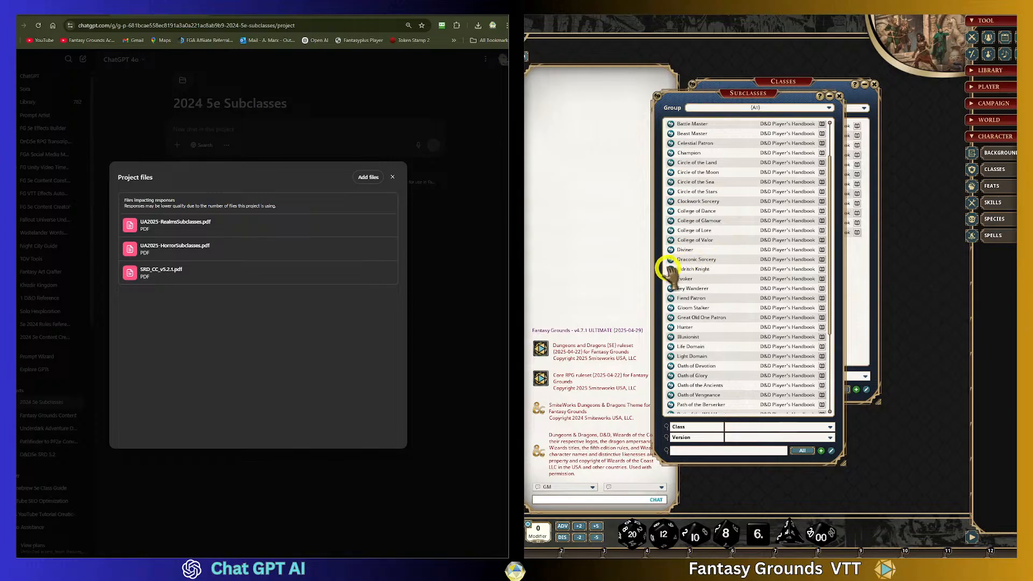
click(670, 269)
drag(741, 187, 685, 160)
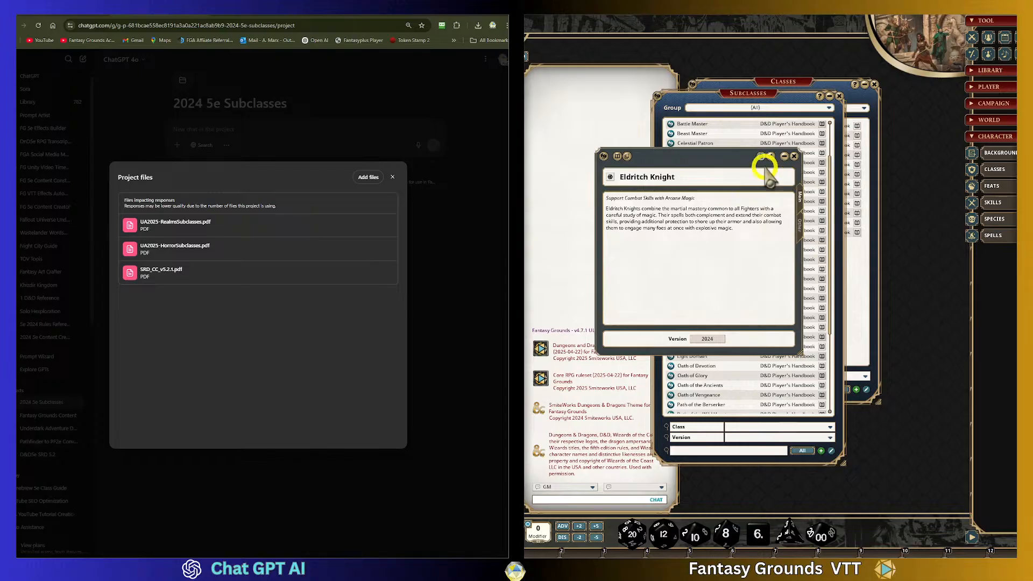
- Close the Eldritch Knight entry and create an editable copy of it from the subclass list
click(762, 157)
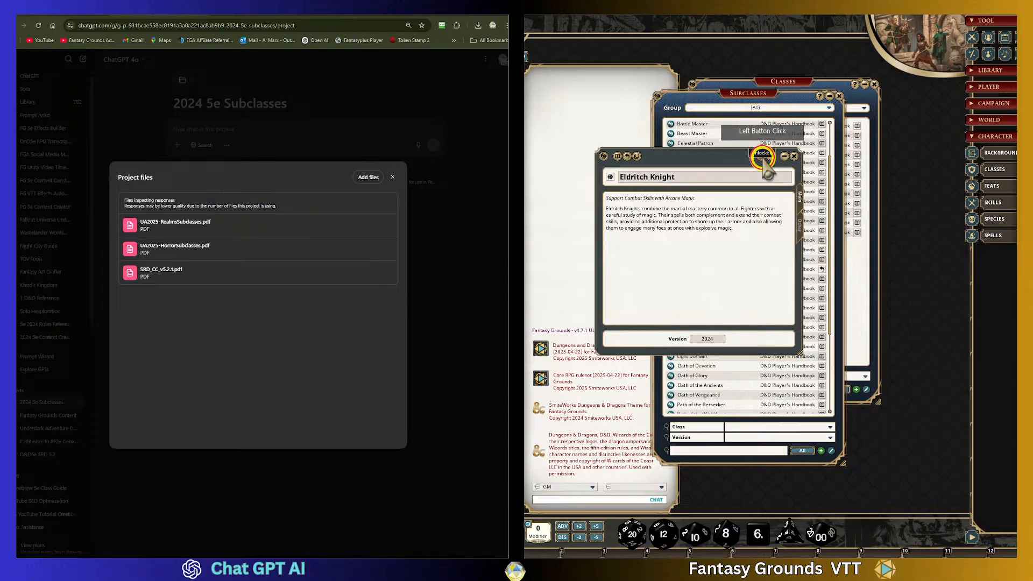
click(762, 157)
click(794, 156)
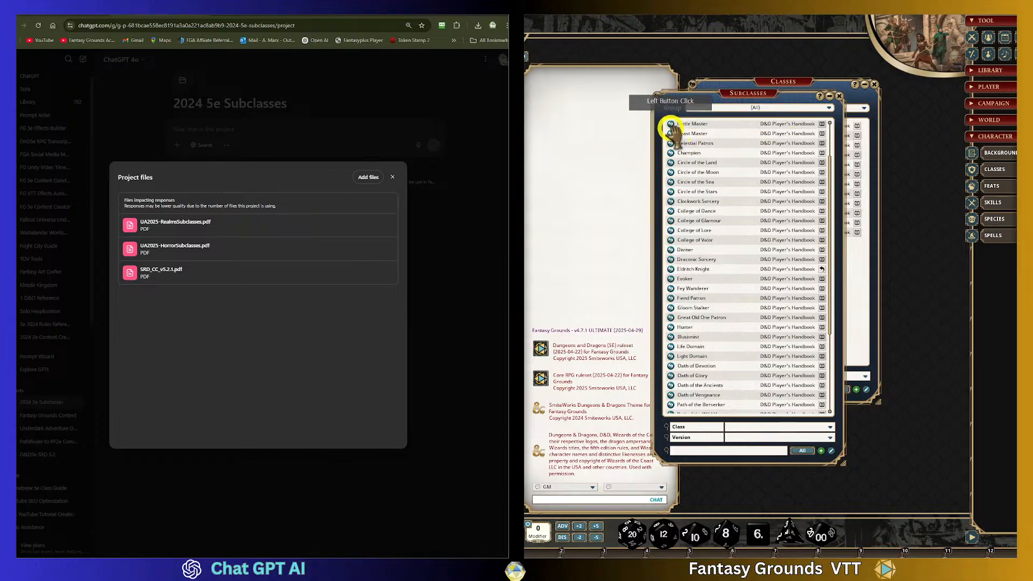
scroll(753, 277, down, 2)
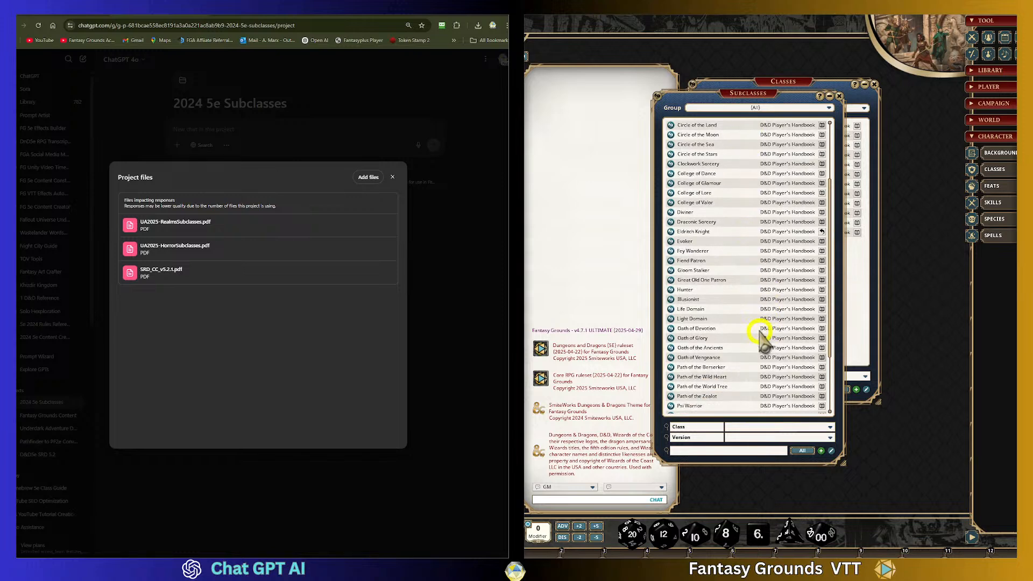
scroll(742, 347, up, 4)
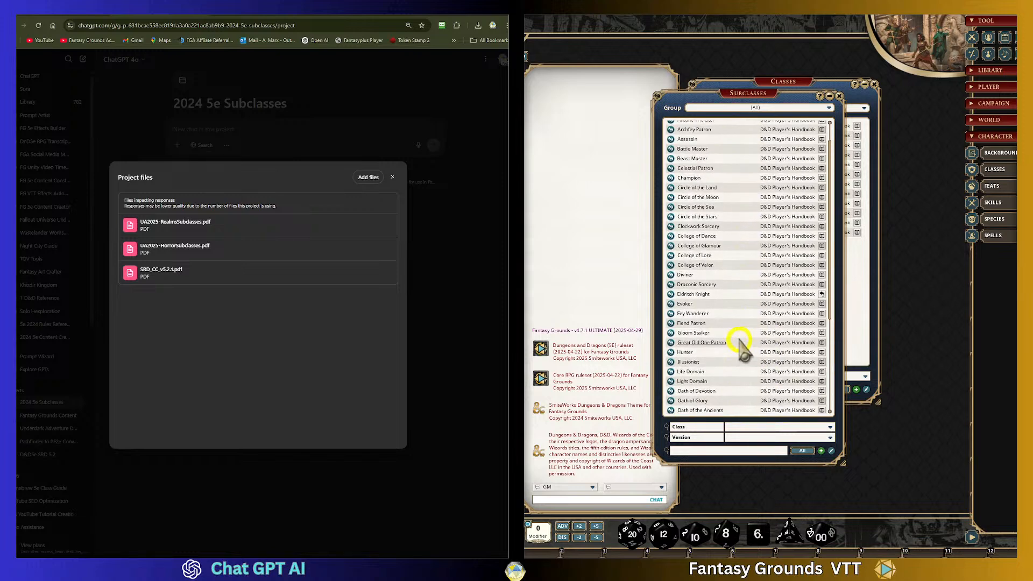
scroll(757, 347, down, 1)
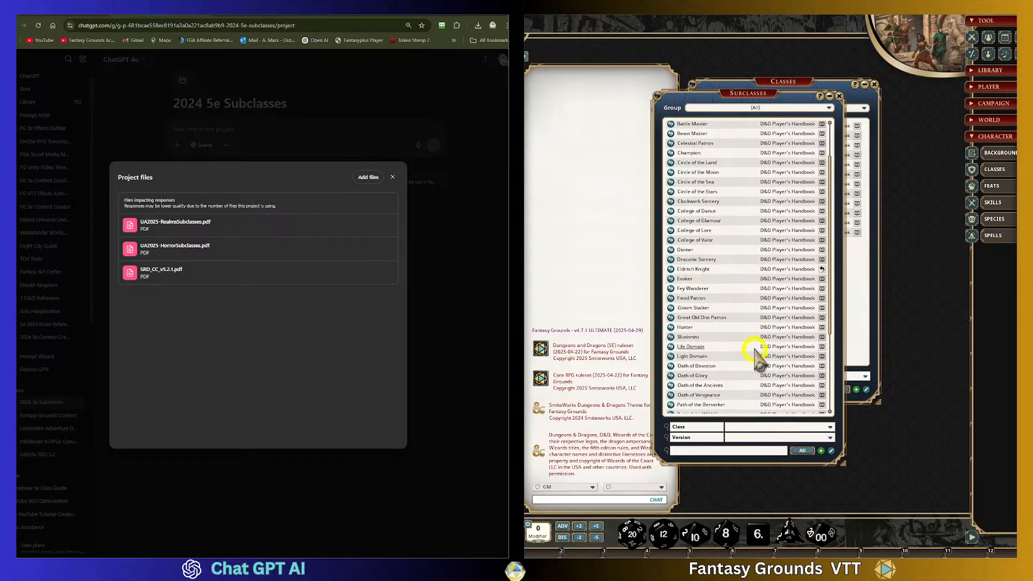
mouse_move(697, 288)
mouse_down()
mouse_move(753, 293)
mouse_move(681, 281)
mouse_up()
click(671, 279)
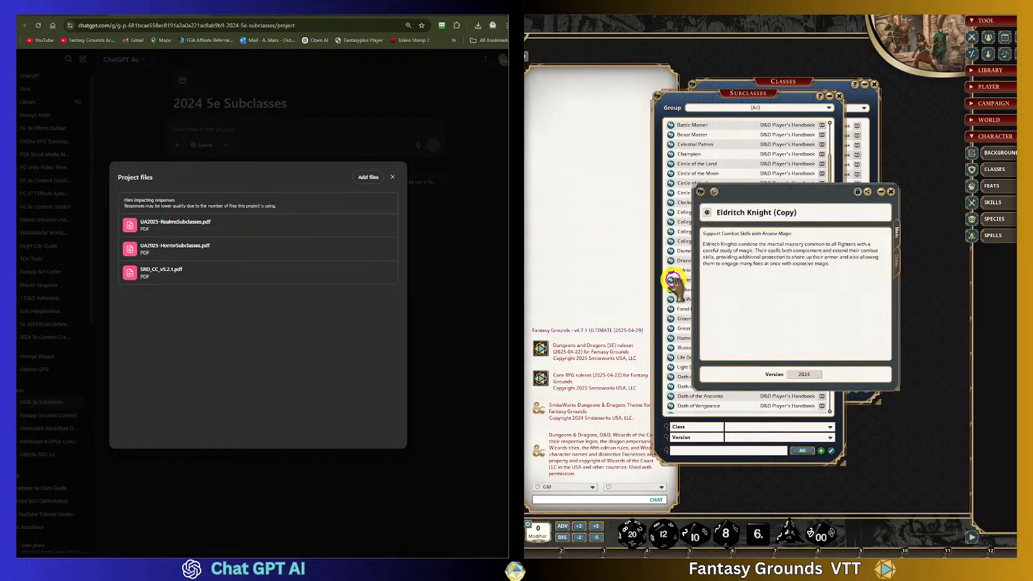
- Switch the Eldritch Knight (Copy) window to its features tab and reposition the window
click(857, 192)
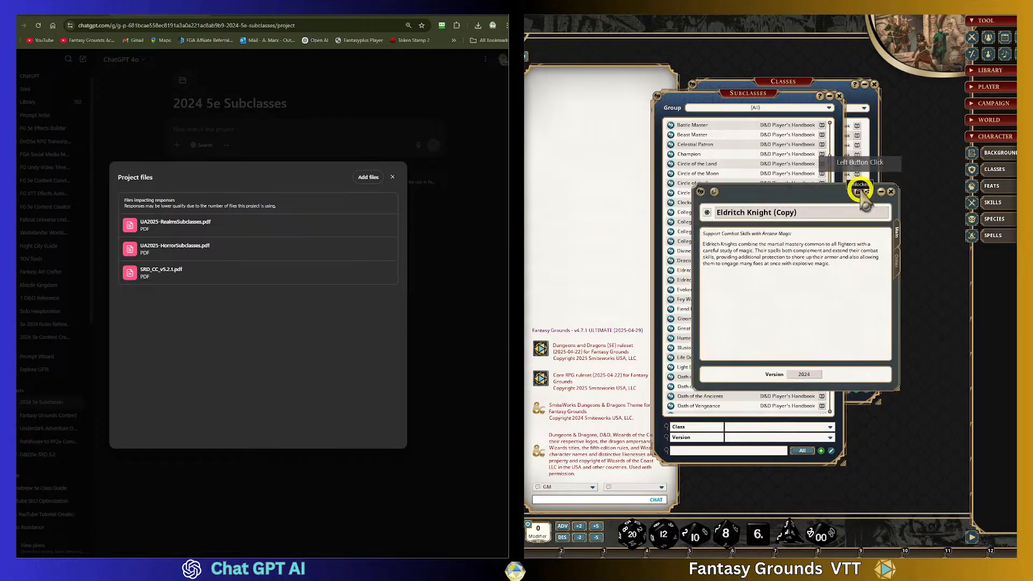
drag(823, 190, 652, 52)
click(743, 125)
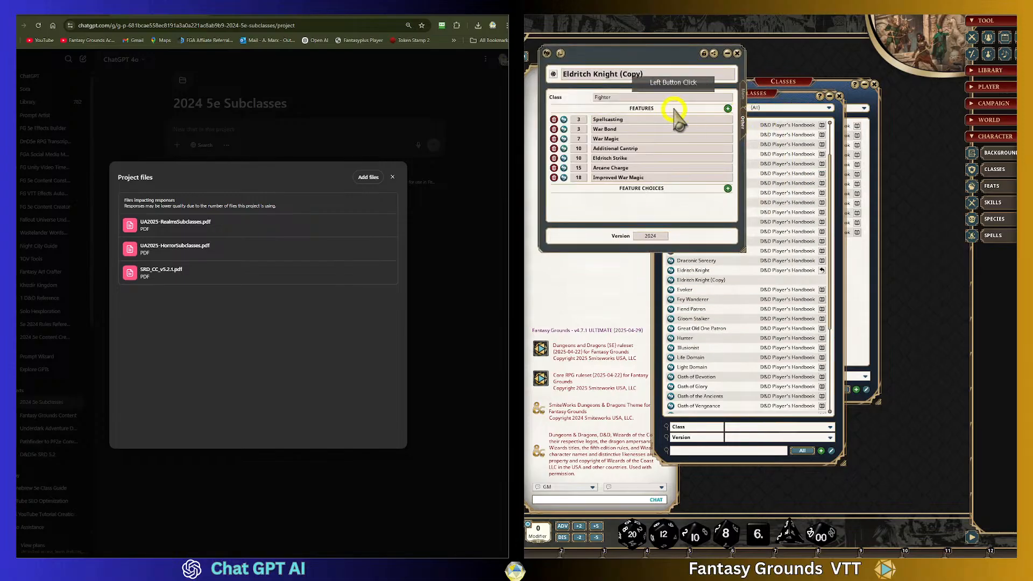
click(605, 97)
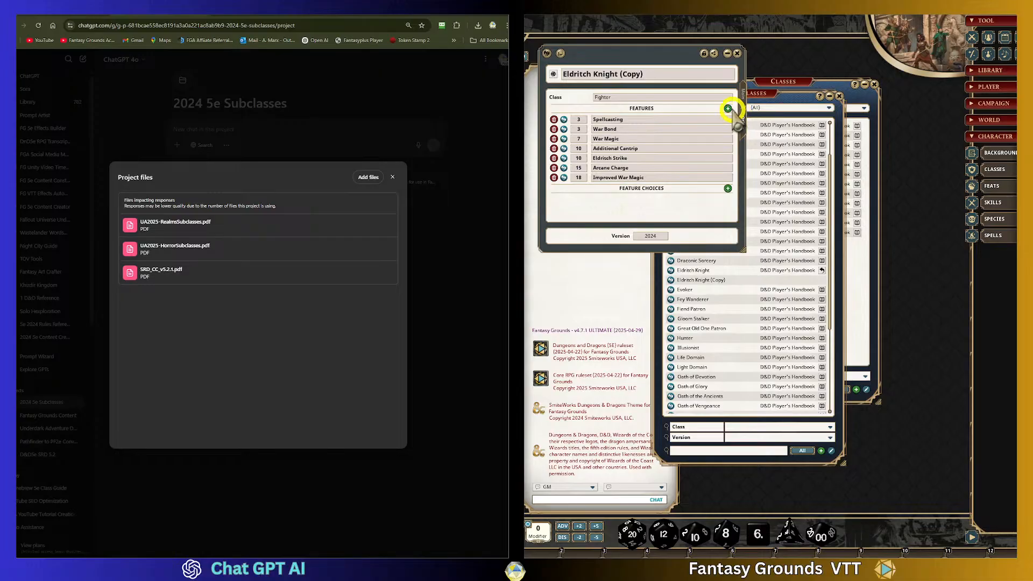
drag(595, 47, 620, 75)
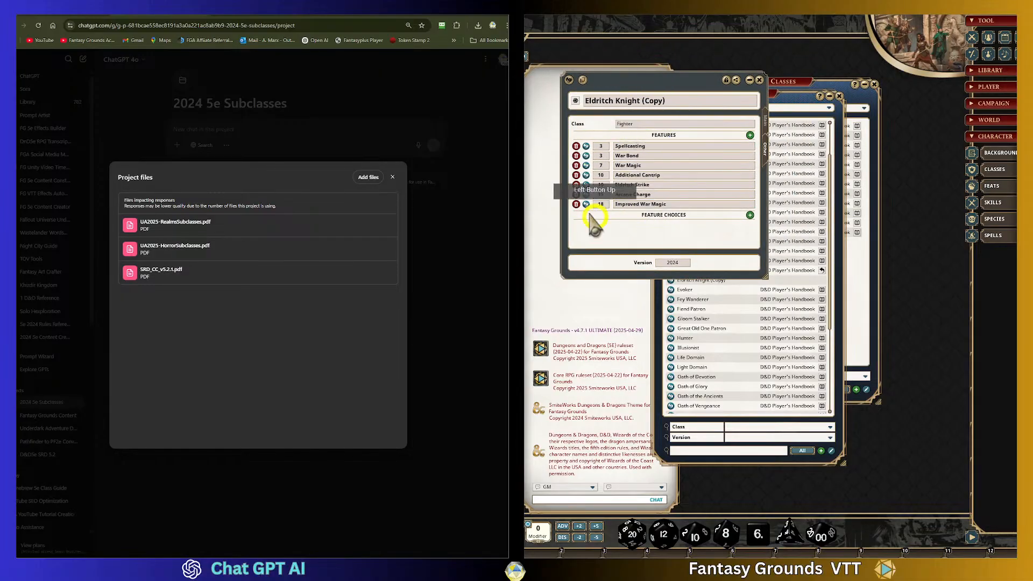
drag(652, 80, 729, 104)
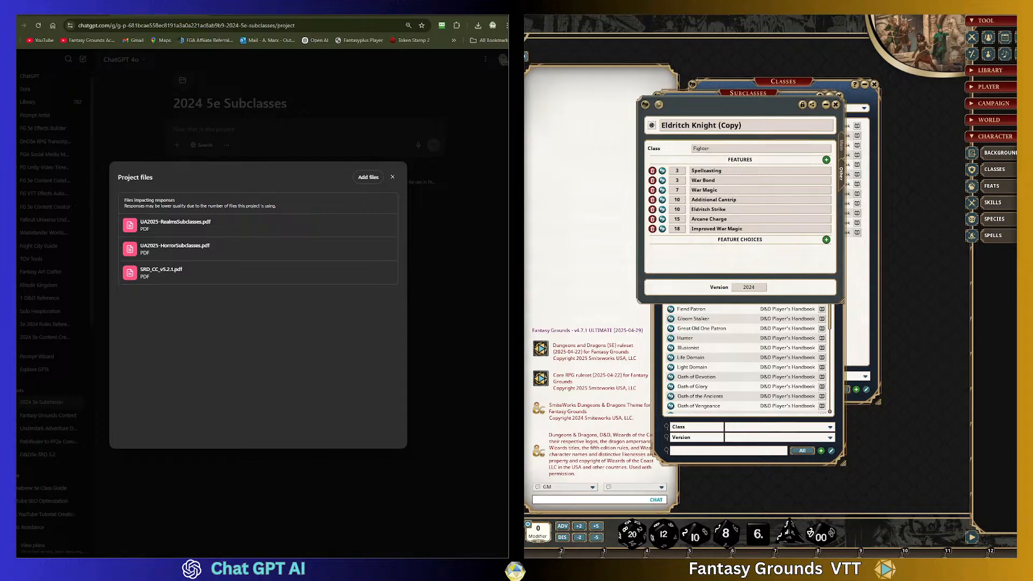
- Capture a screenshot of the Eldritch Knight (Copy) features tab
key(Print)
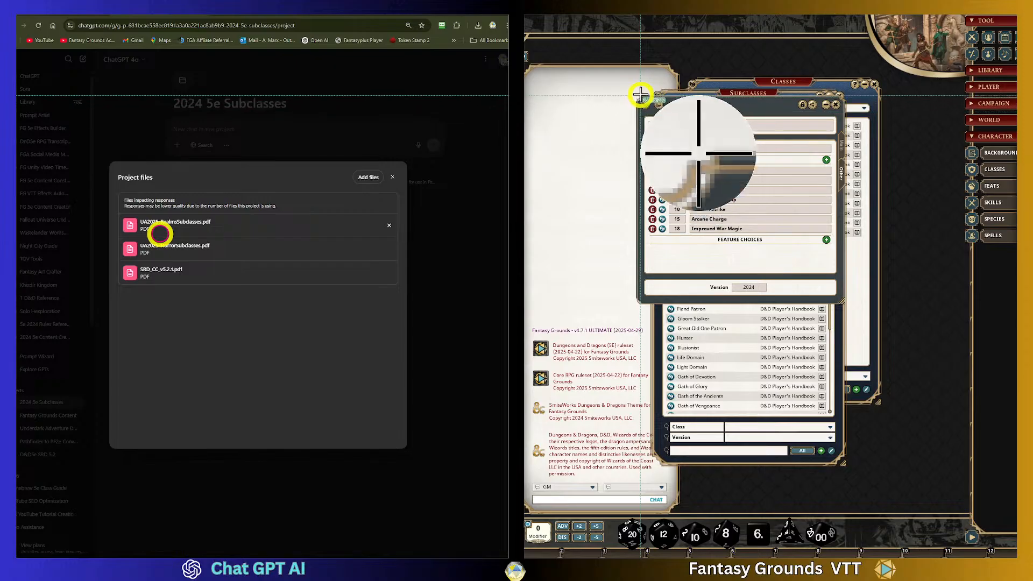
drag(636, 93, 841, 304)
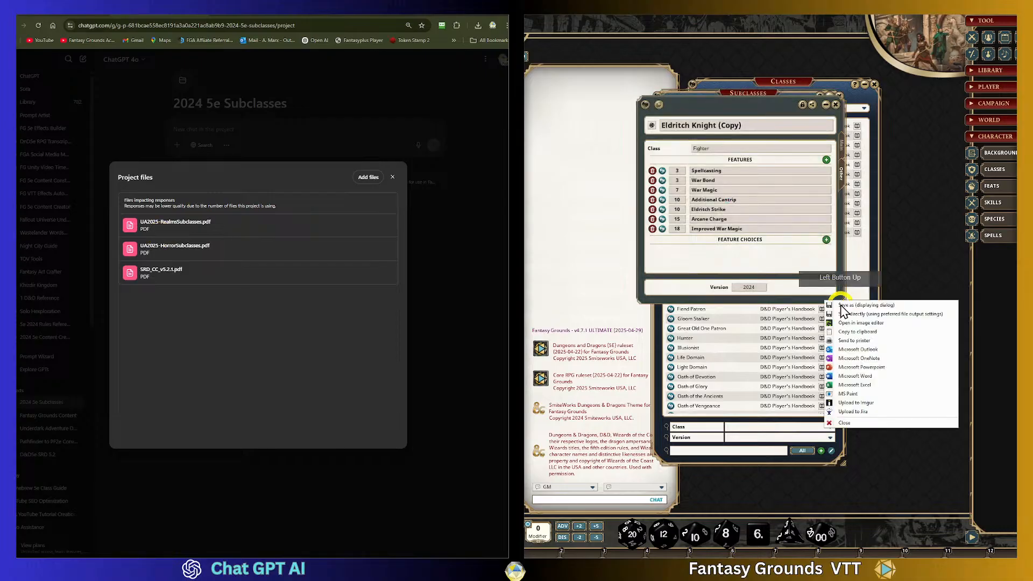
click(873, 337)
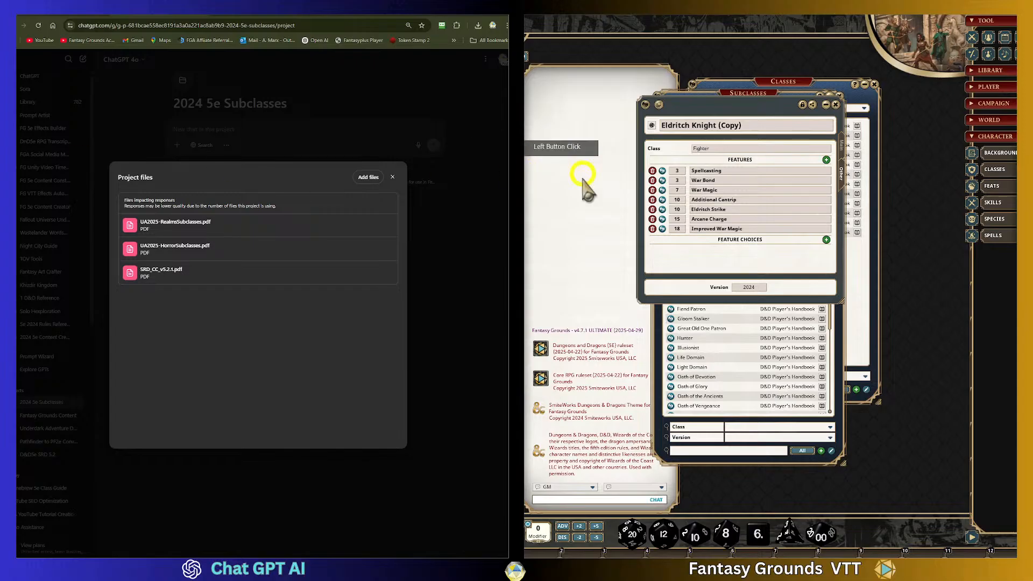
- Switch the copy to its description tab and capture a screenshot of it
click(842, 147)
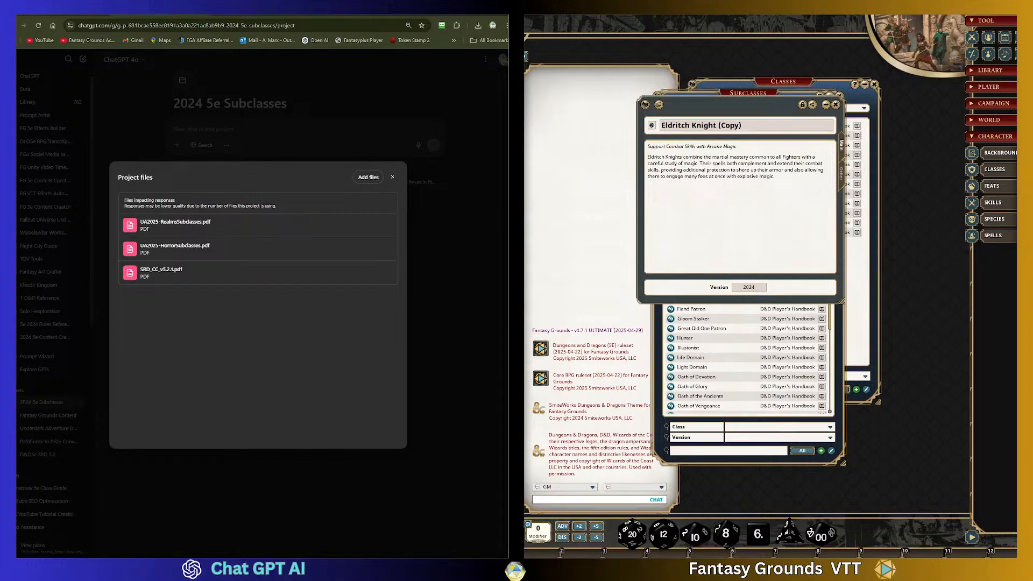
key(Print)
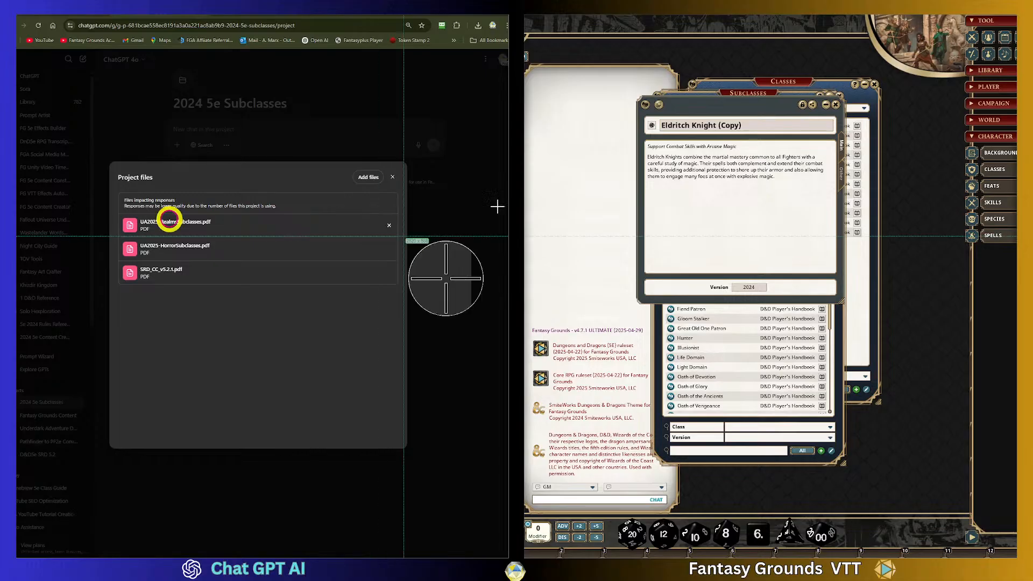
drag(635, 95, 848, 302)
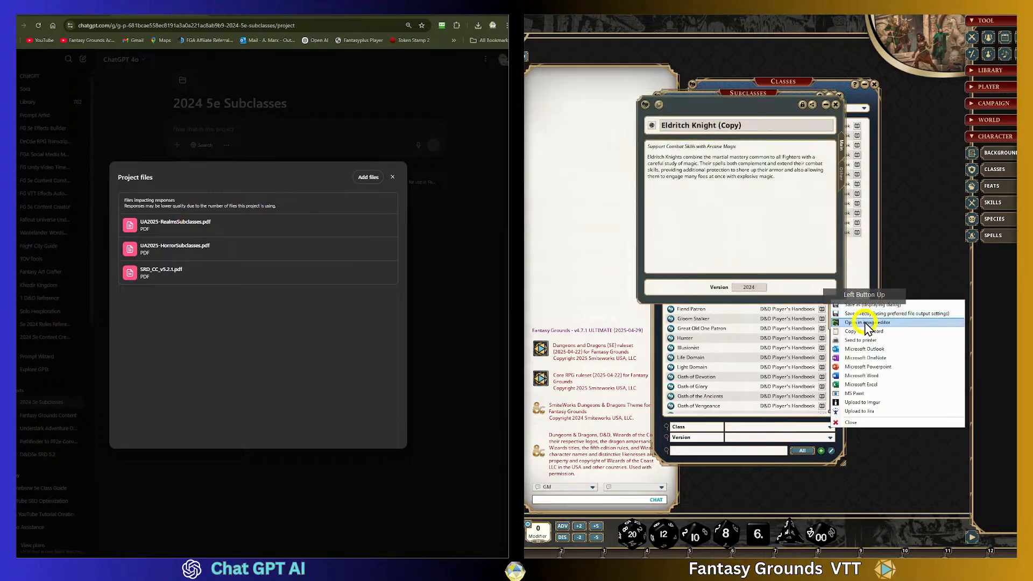
click(872, 323)
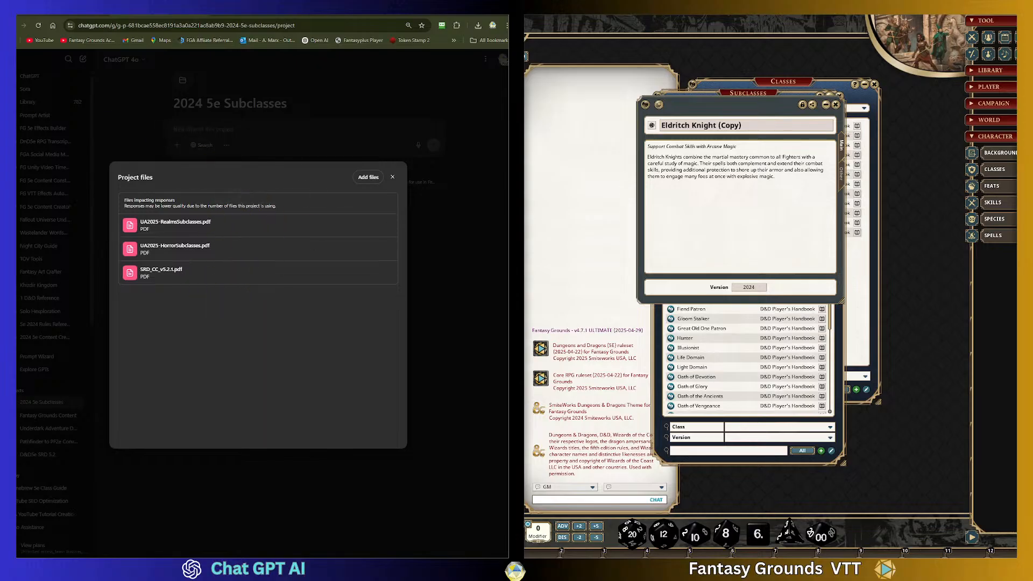
- Add the Custom_Subclass Data in FG Main tab and Other tab images to the project files
drag(22, 293, 171, 294)
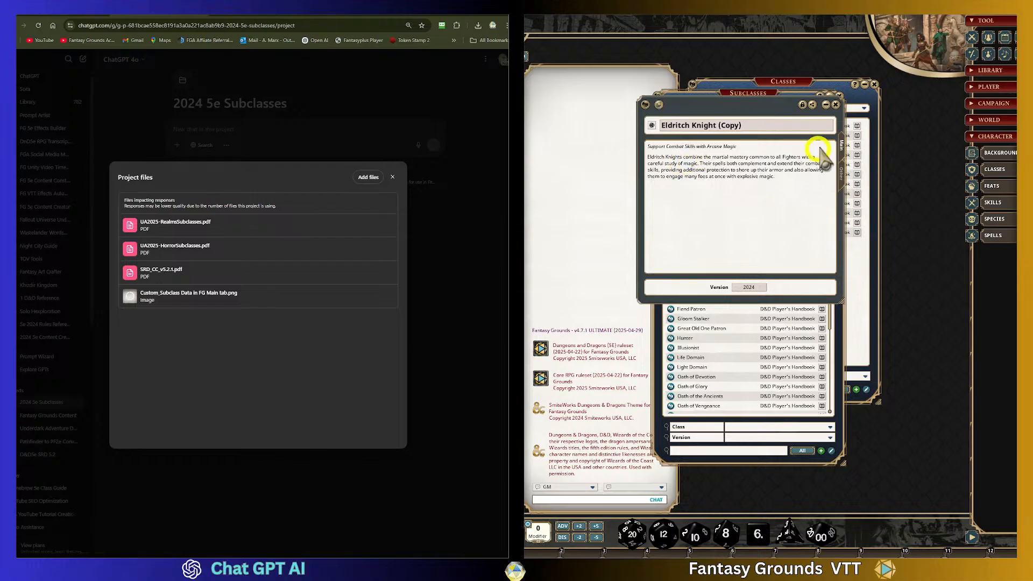
click(842, 173)
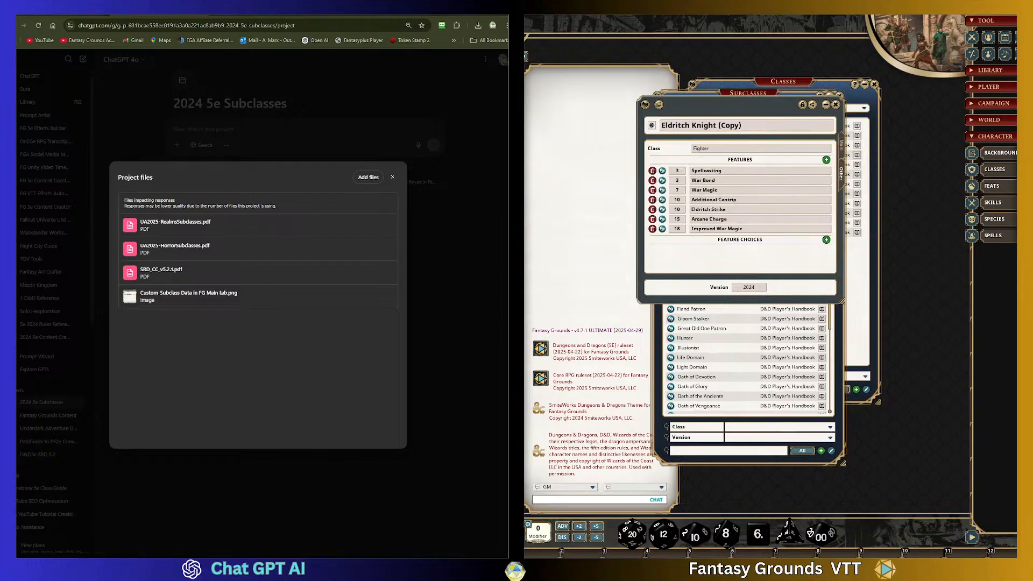
drag(19, 312, 230, 352)
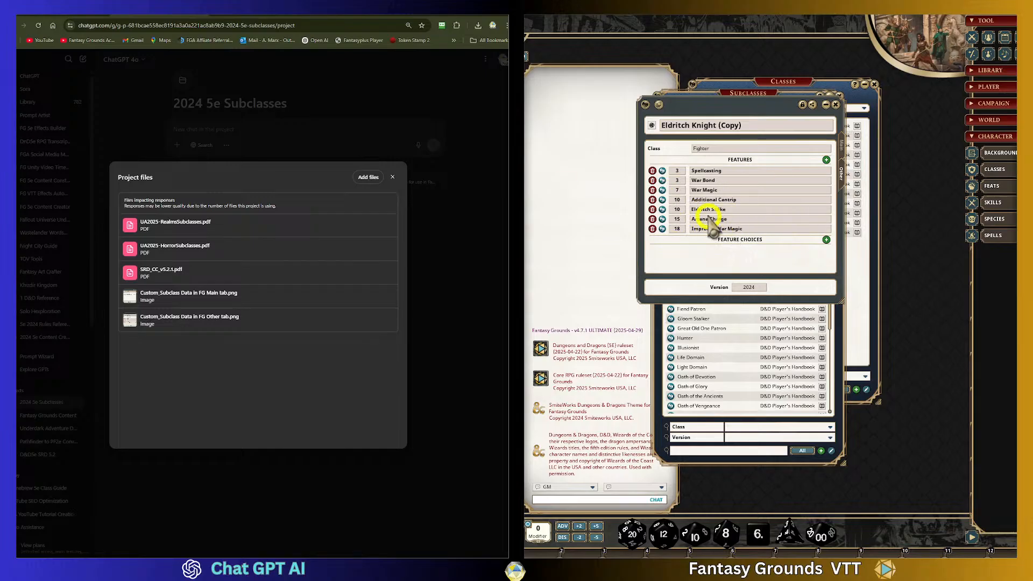
- Open the copy's Spellcasting feature, move and enlarge its window, and capture a screenshot of it
click(665, 171)
scroll(842, 334, down, 2)
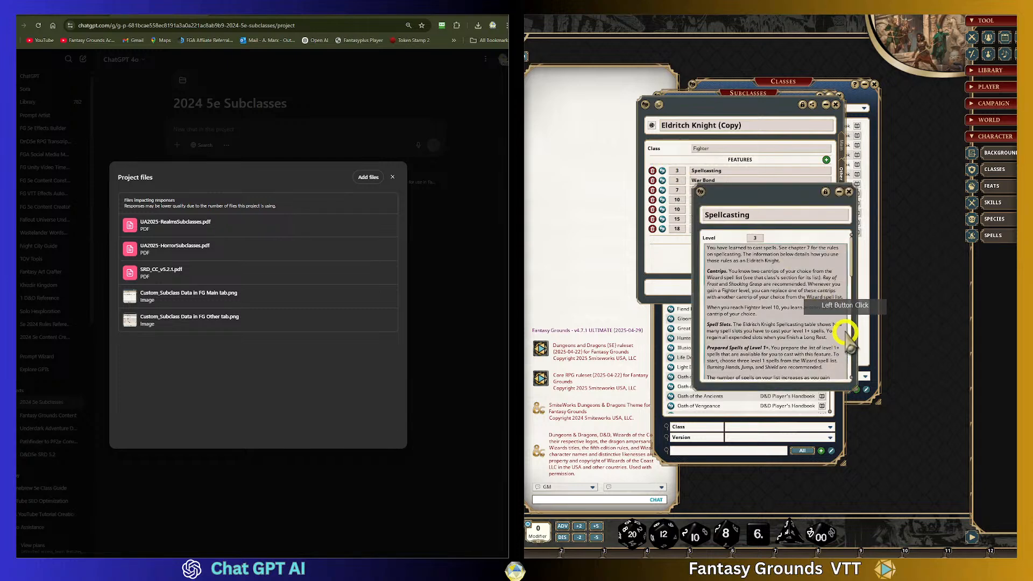
drag(773, 200, 717, 74)
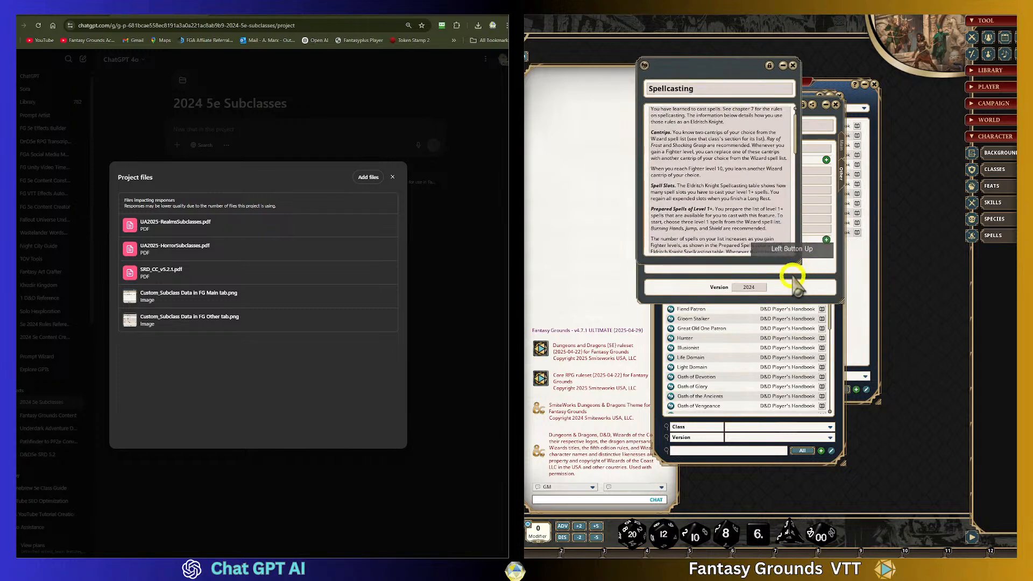
drag(799, 264, 877, 438)
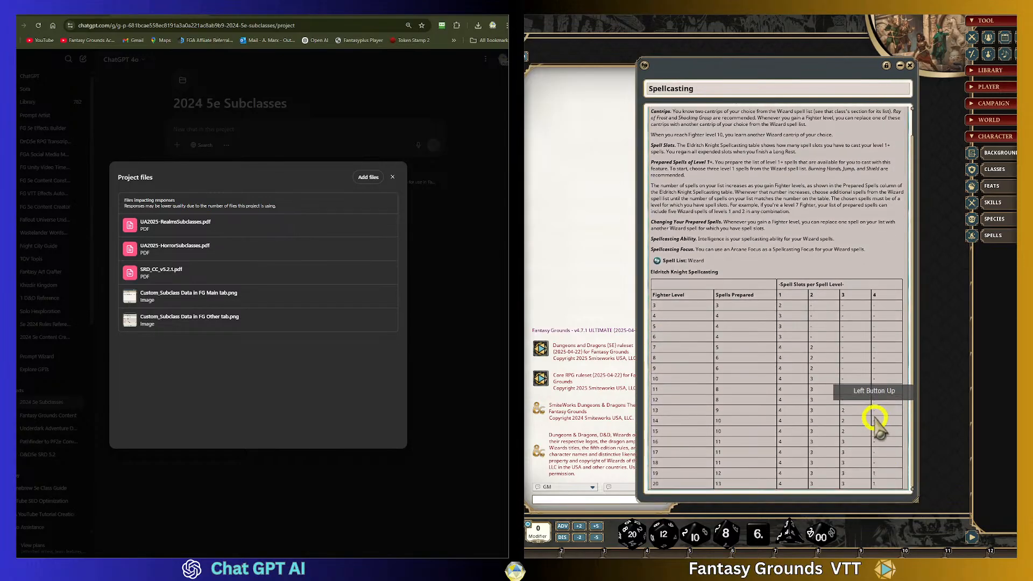
scroll(874, 414, up, 1)
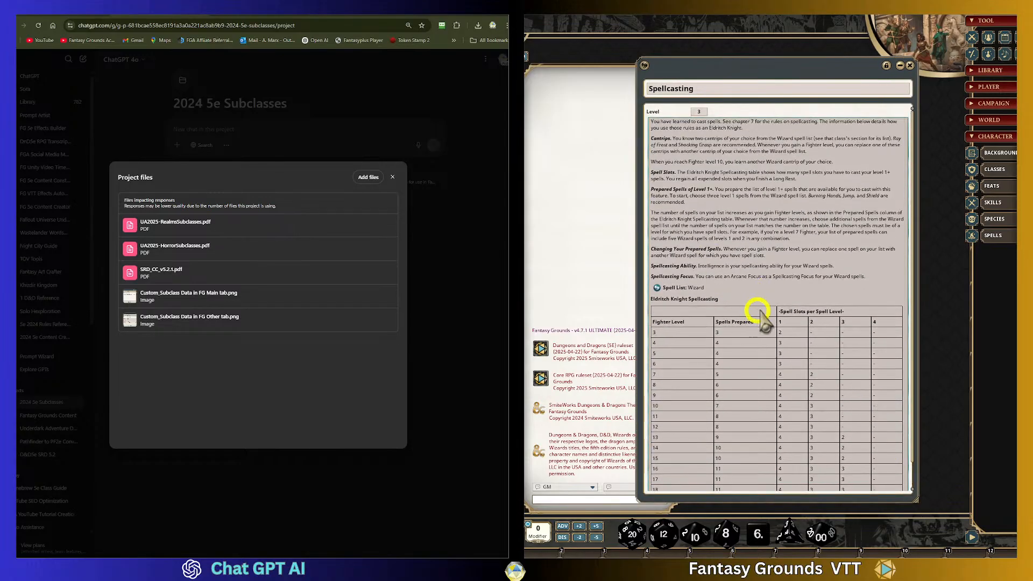
drag(916, 237, 976, 238)
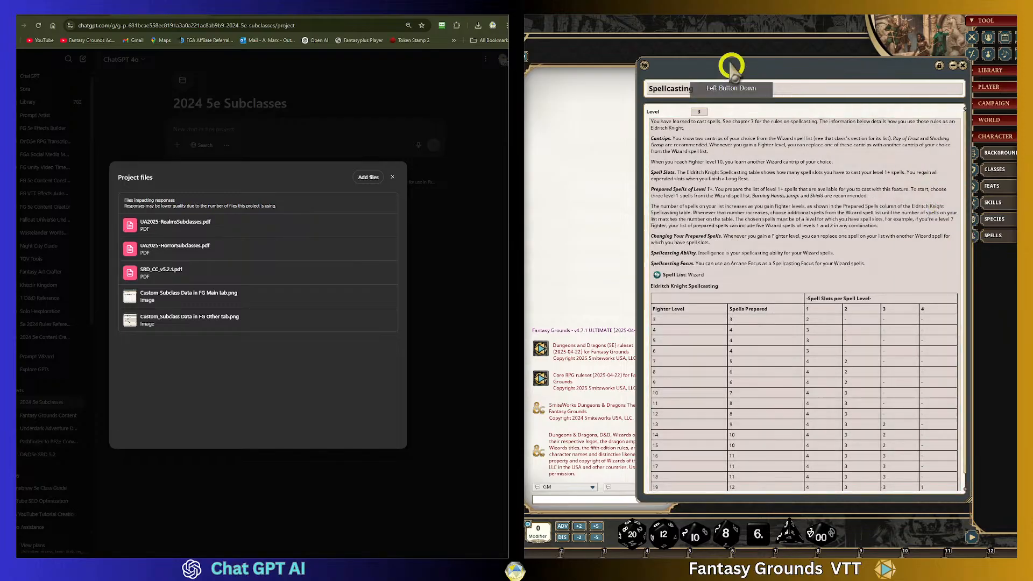
drag(734, 65, 637, 31)
click(847, 458)
drag(876, 461, 956, 488)
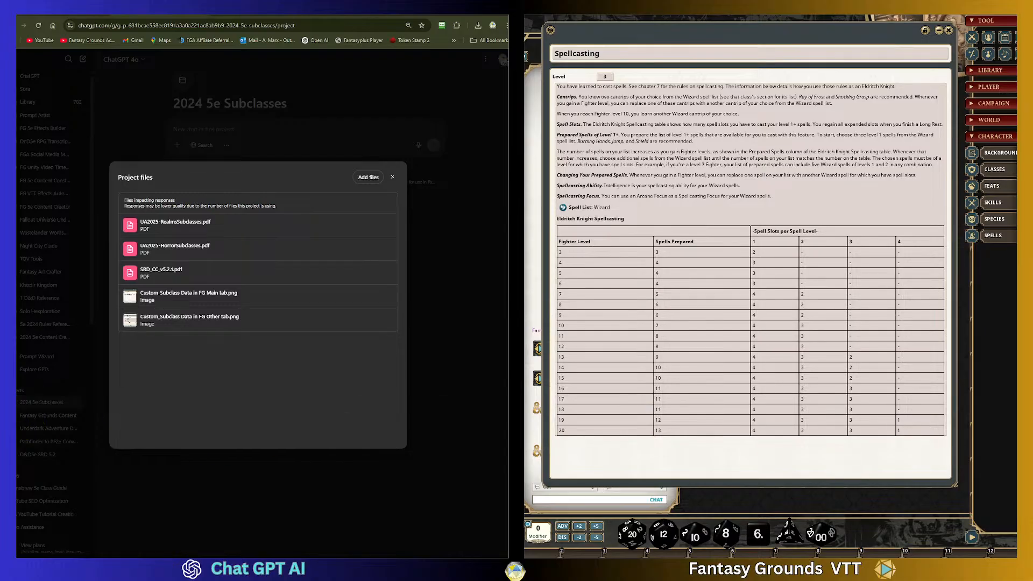
drag(541, 22, 959, 488)
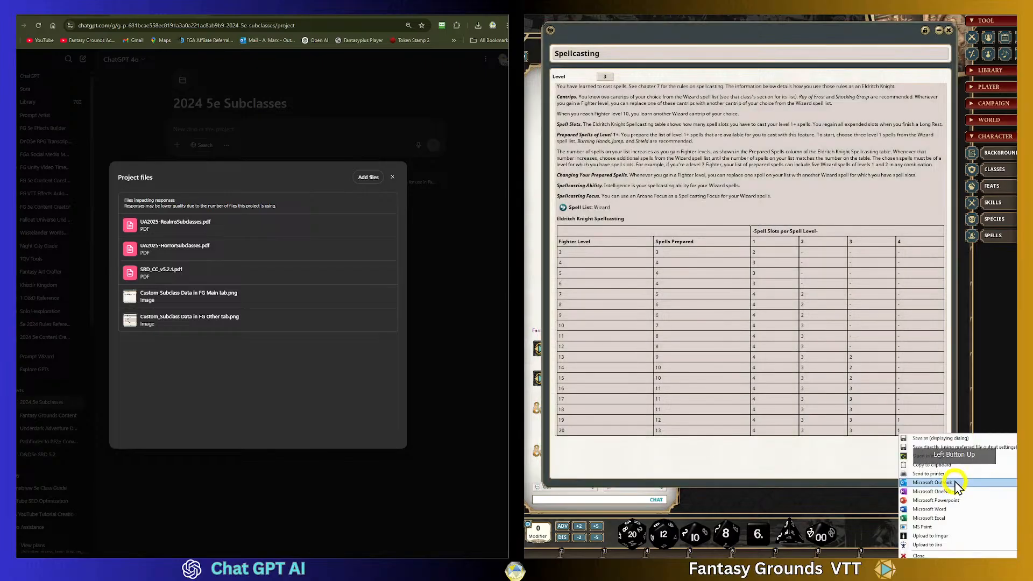
click(957, 465)
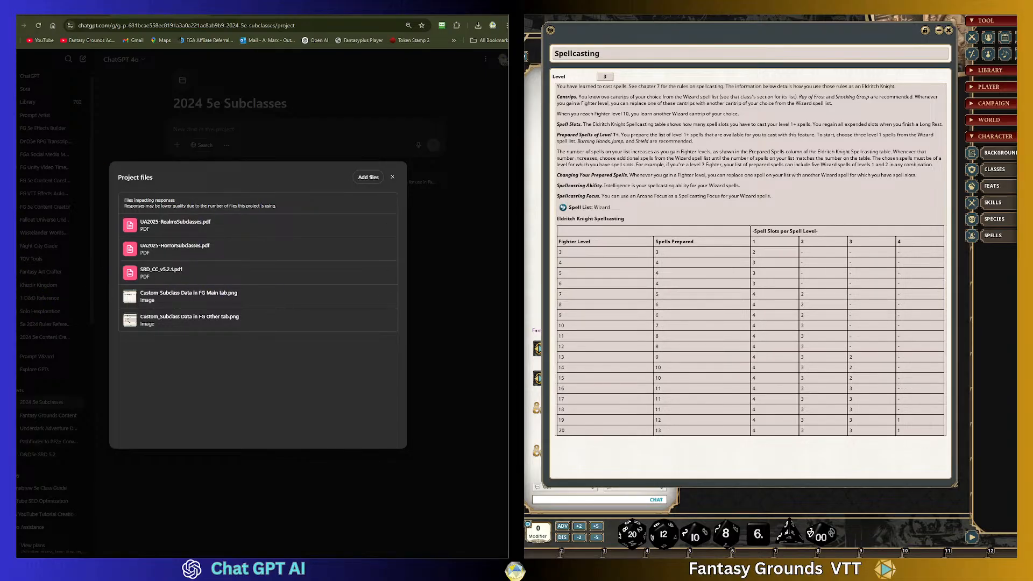
- Add the Feature & Trait example.png image to the project files and close the files dialog
drag(44, 242, 210, 269)
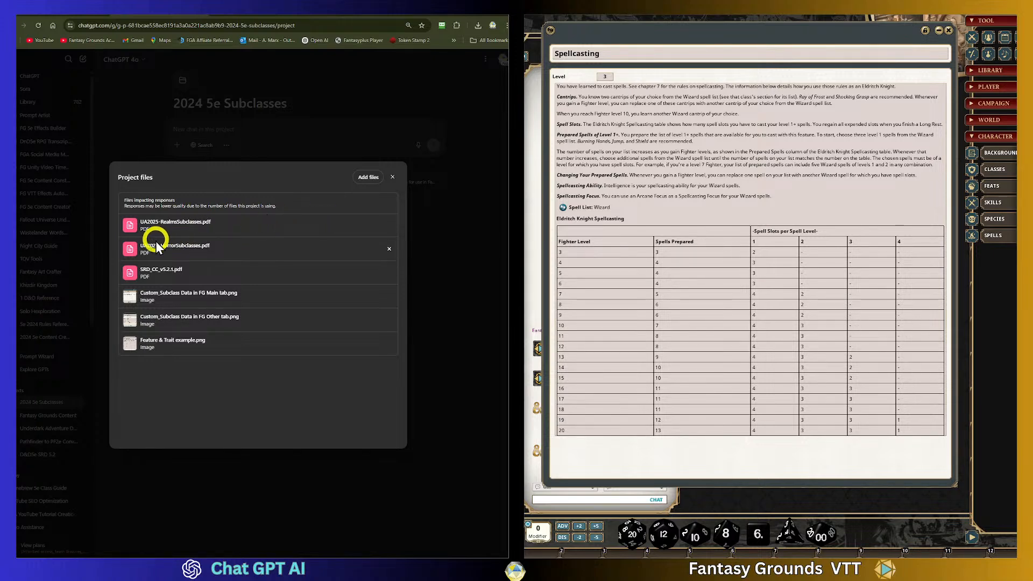
click(394, 177)
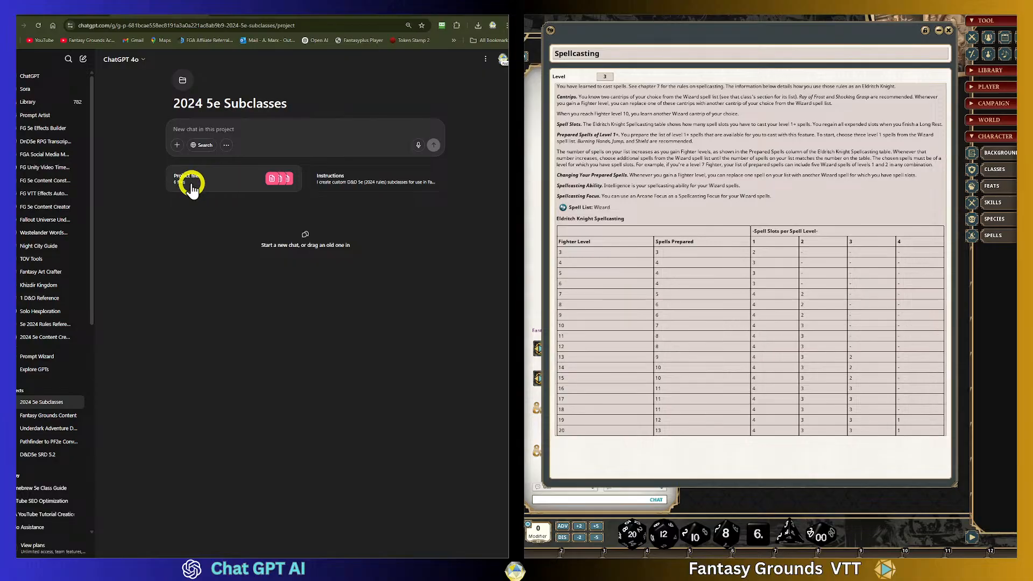
- Open the project instructions to review their text
click(331, 181)
click(289, 276)
click(365, 325)
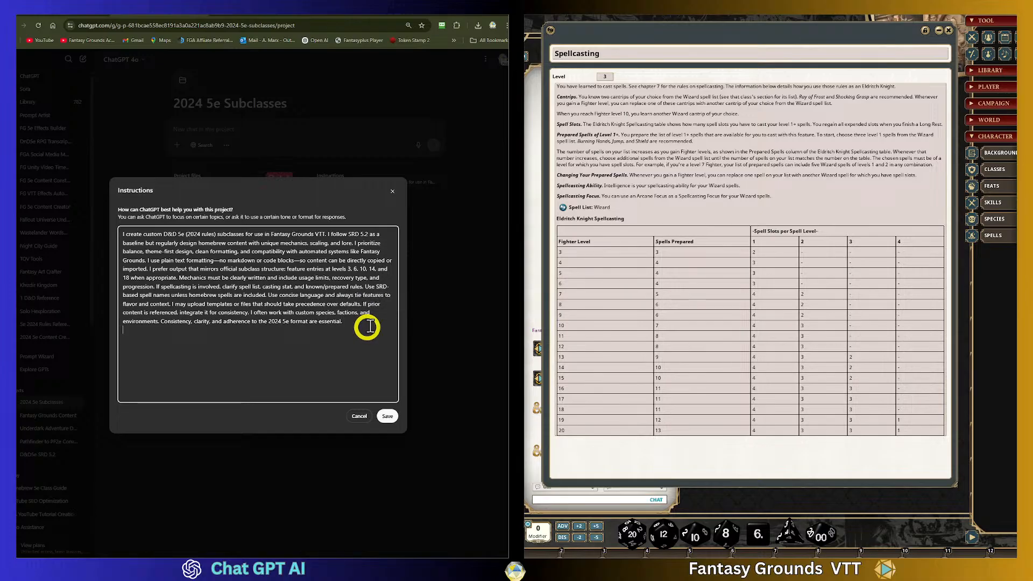
- Open a new browser tab and search Google for "fantasy grounds atlassian"
click(241, 14)
click(53, 26)
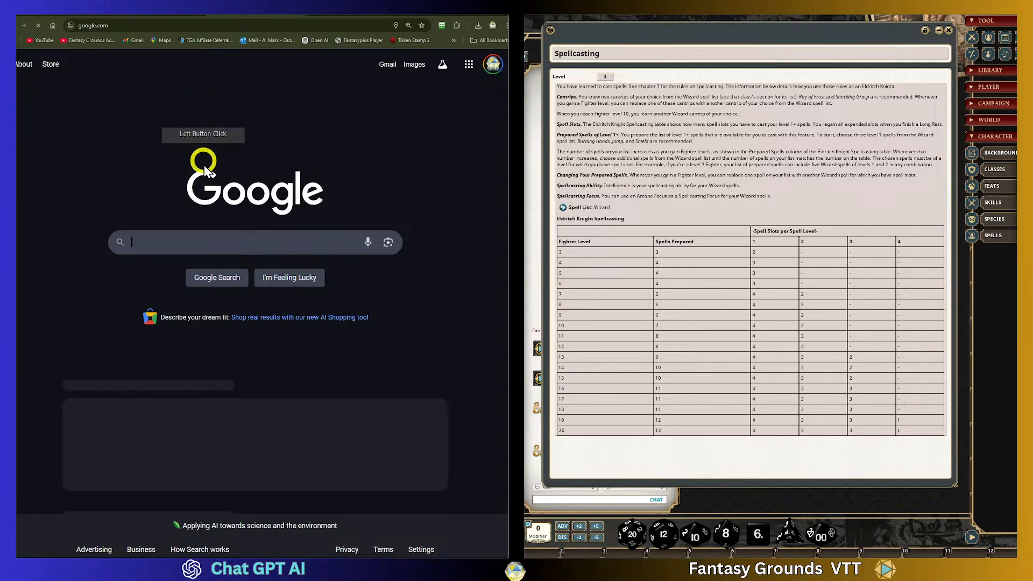
click(189, 246)
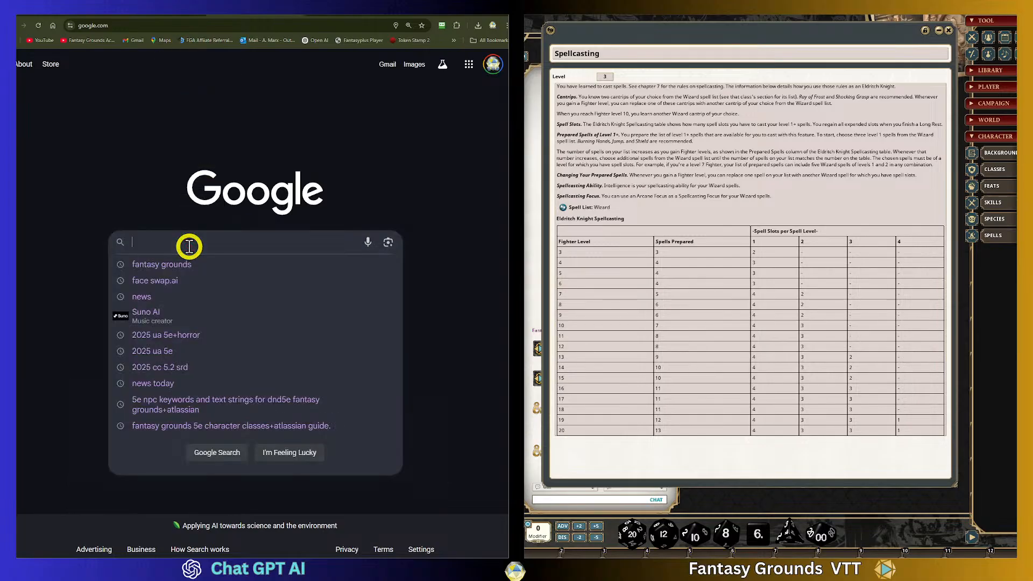
text(Fanta)
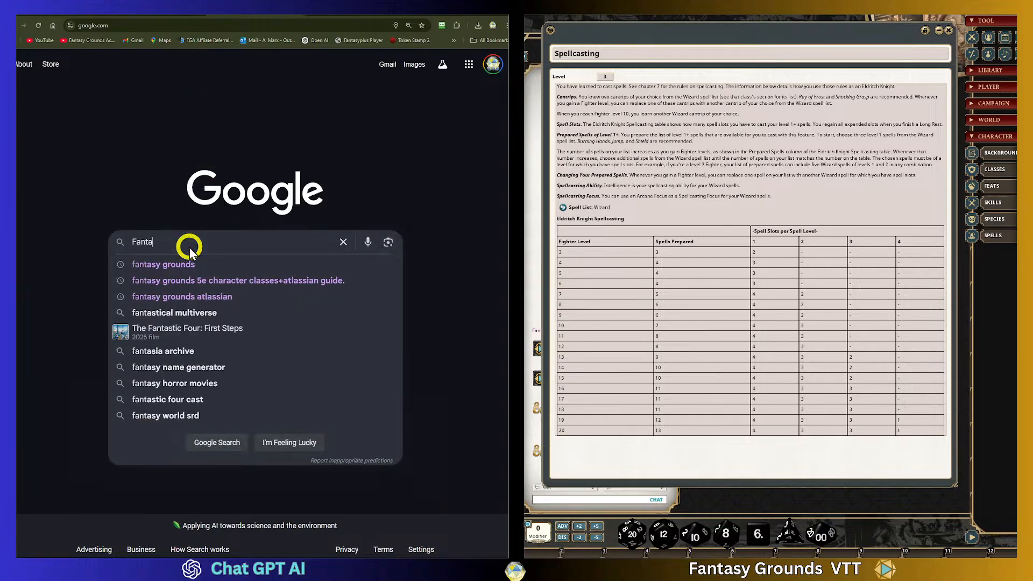
text(sg Gor)
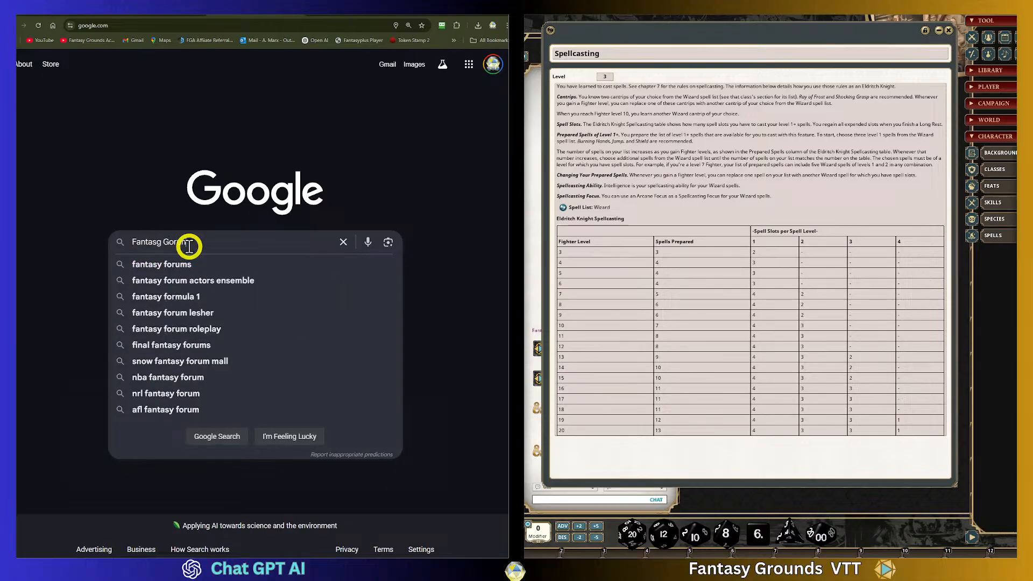
text(unds Adlasian)
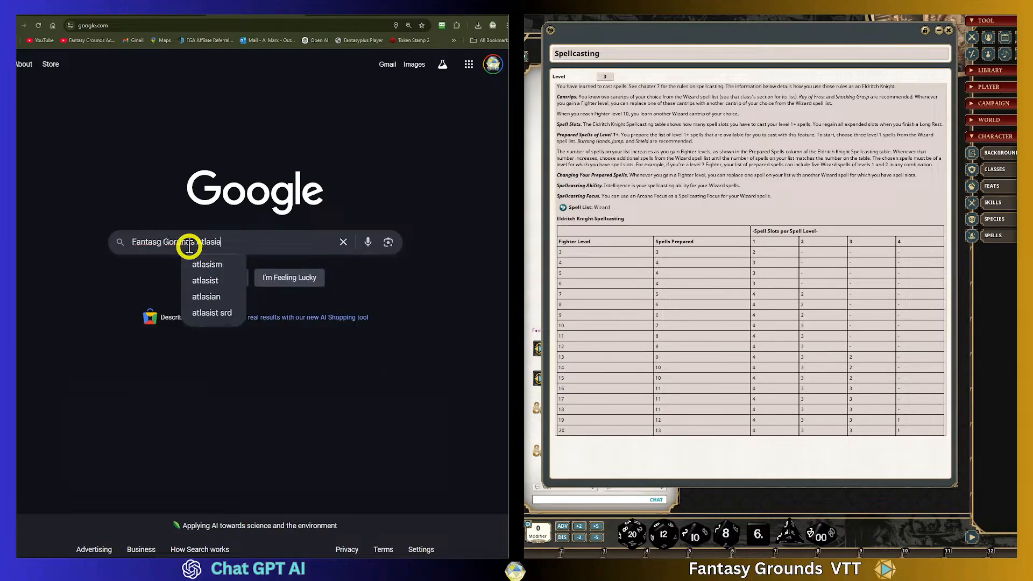
click(235, 263)
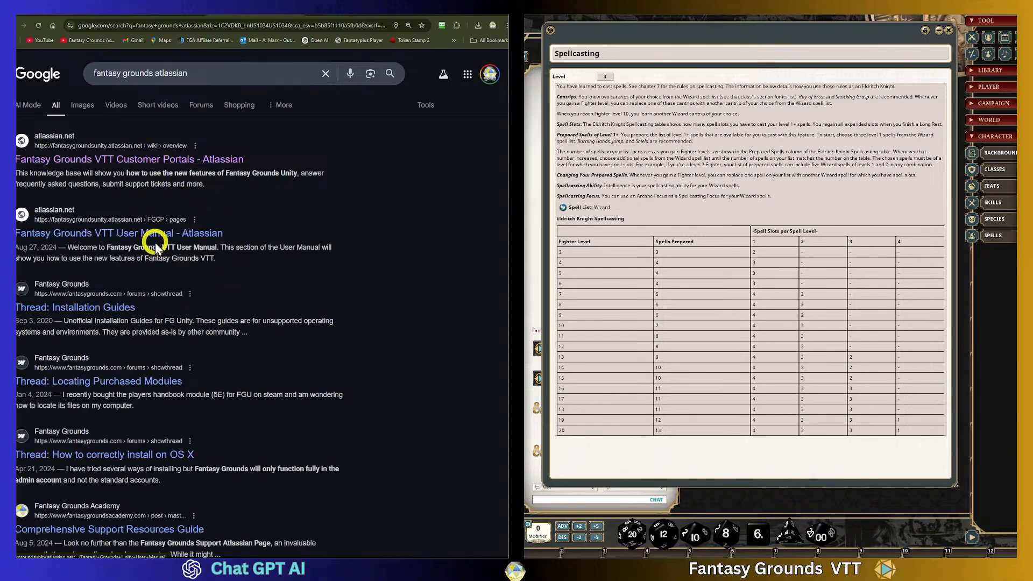
- Navigate the Fantasy Grounds customer portal through the User Manual and Available Rulesets to the D&D (5E) Ruleset page
click(163, 159)
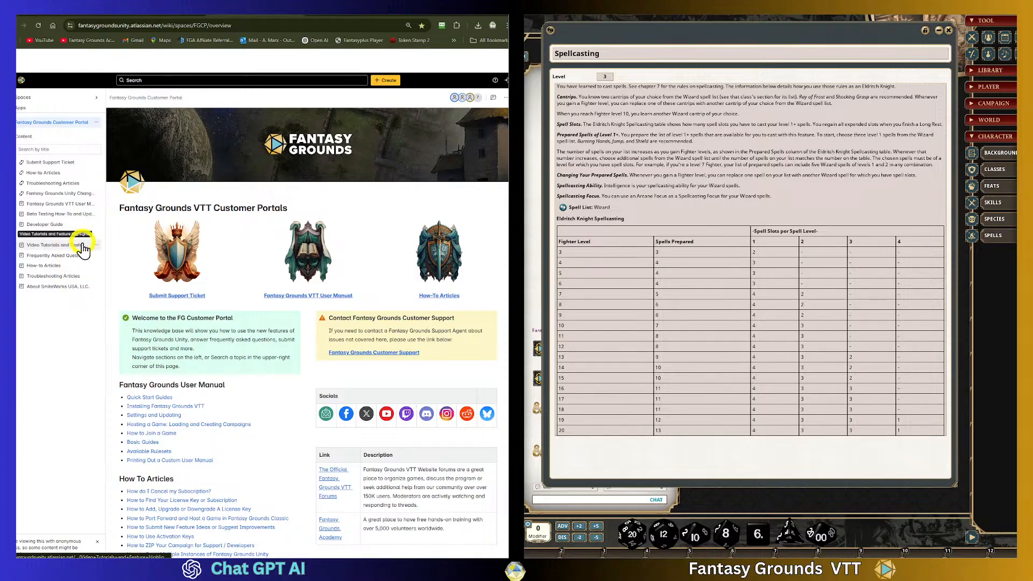
click(68, 204)
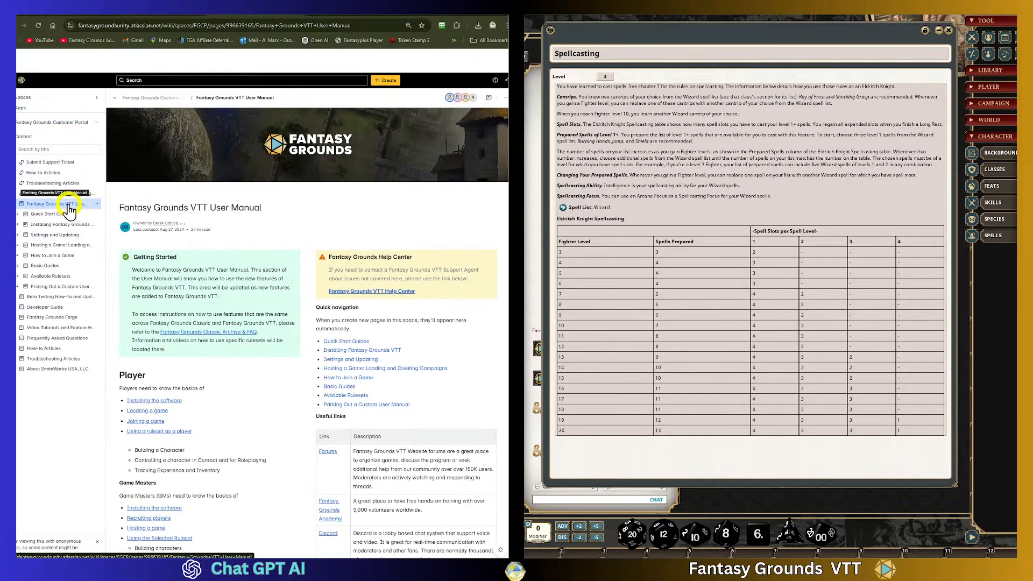
click(60, 278)
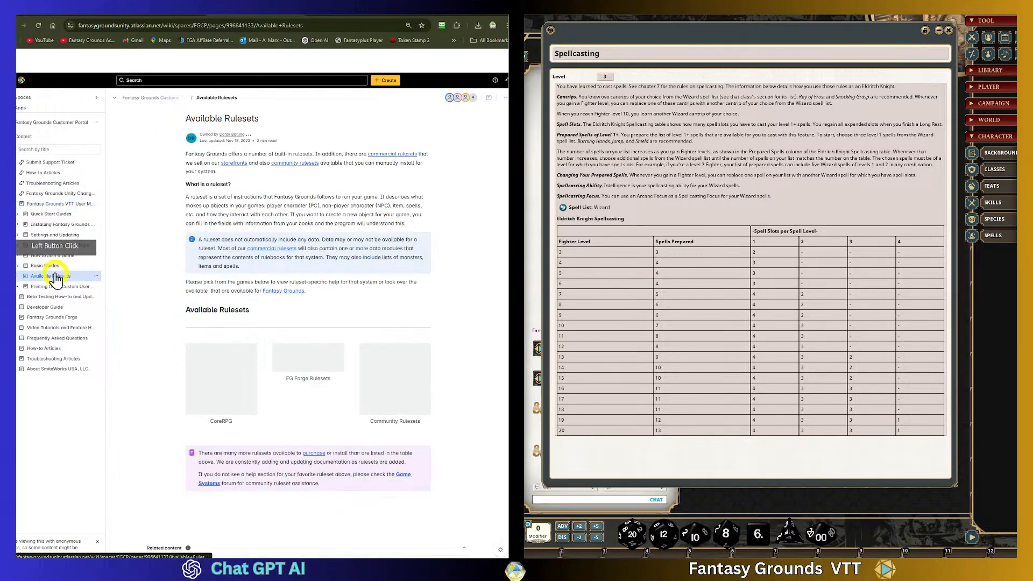
scroll(242, 312, down, 2)
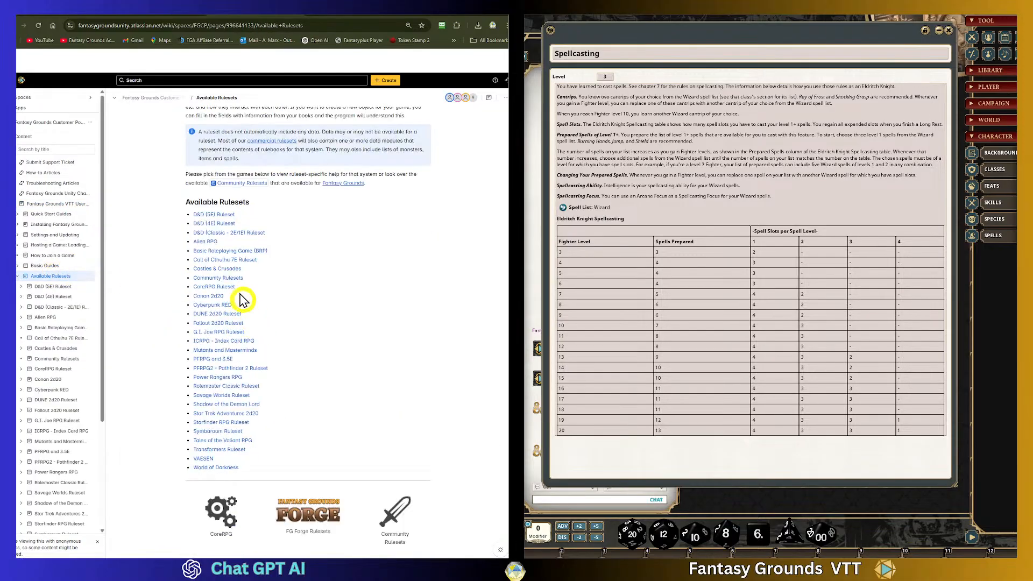
click(228, 217)
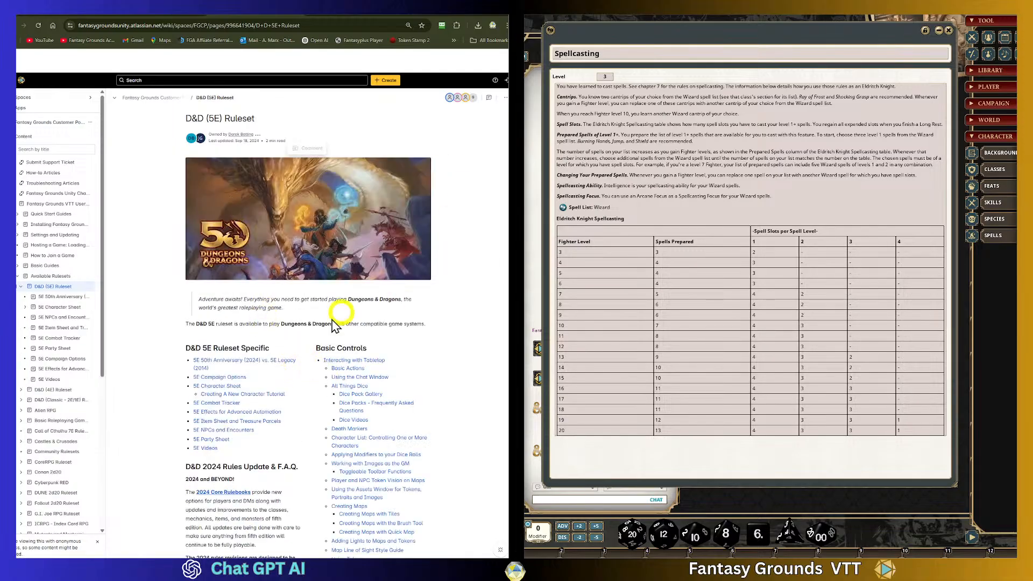
scroll(269, 355, down, 1)
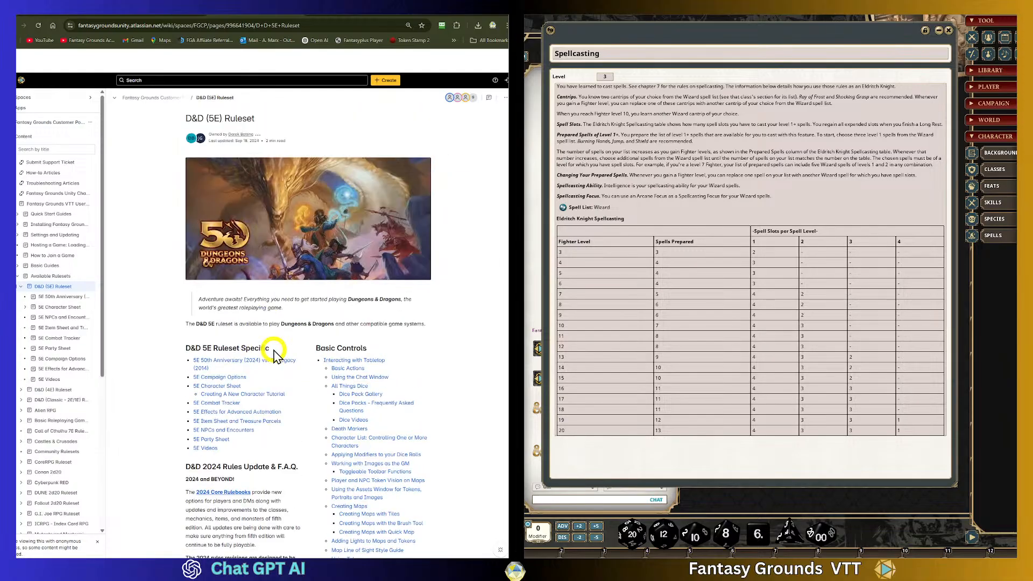
- Copy the D&D (5E) Ruleset page's URL
click(322, 26)
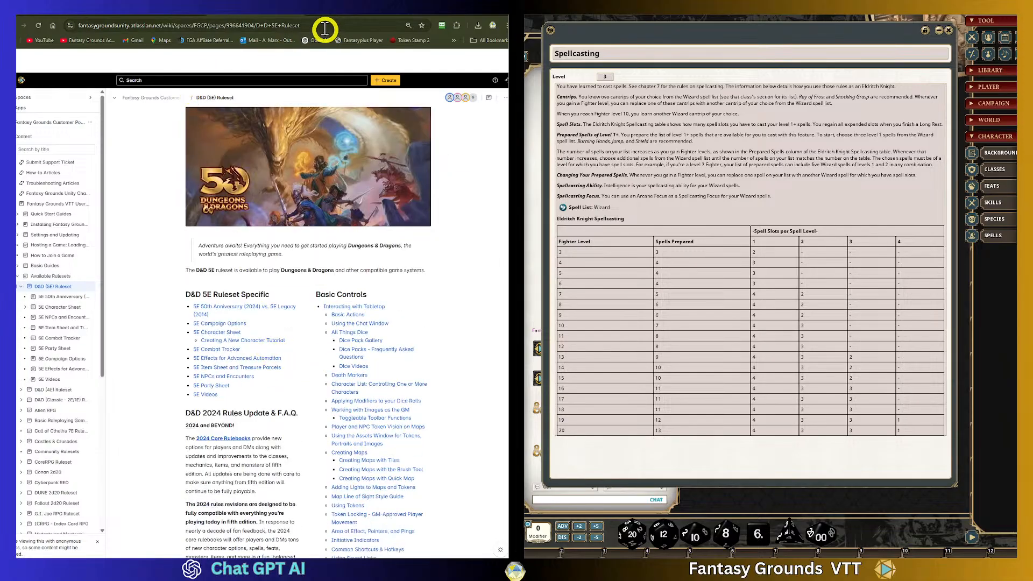
right_click(288, 27)
click(322, 101)
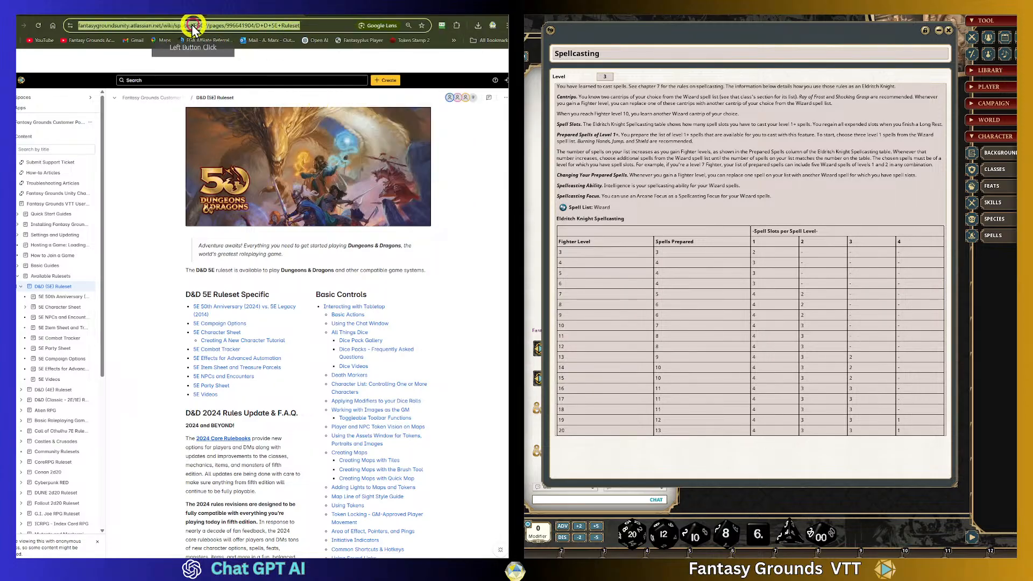
- Return to the project instructions and paste the copied ruleset URL below the FG guidance line
click(168, 14)
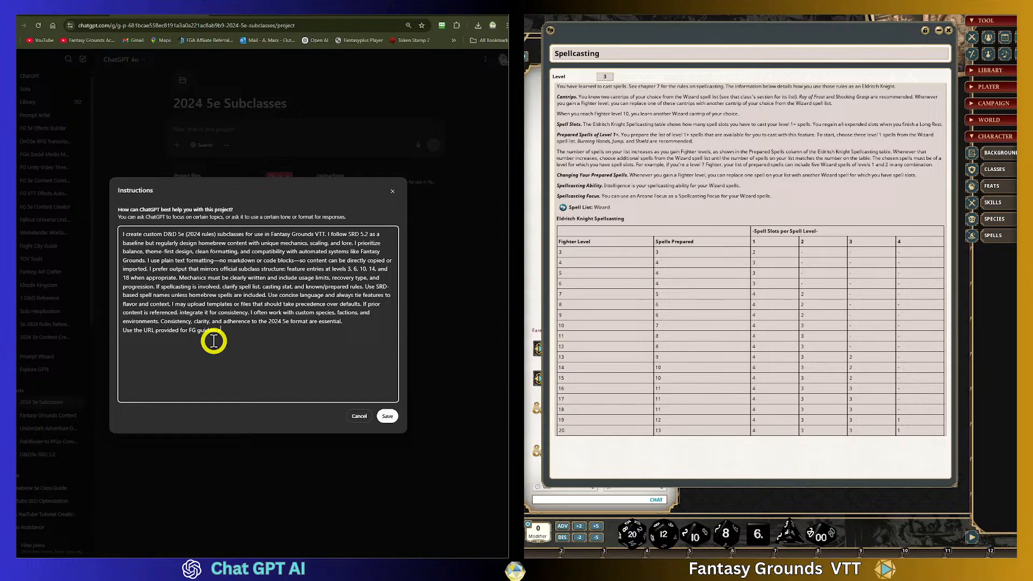
key(ctrl+v)
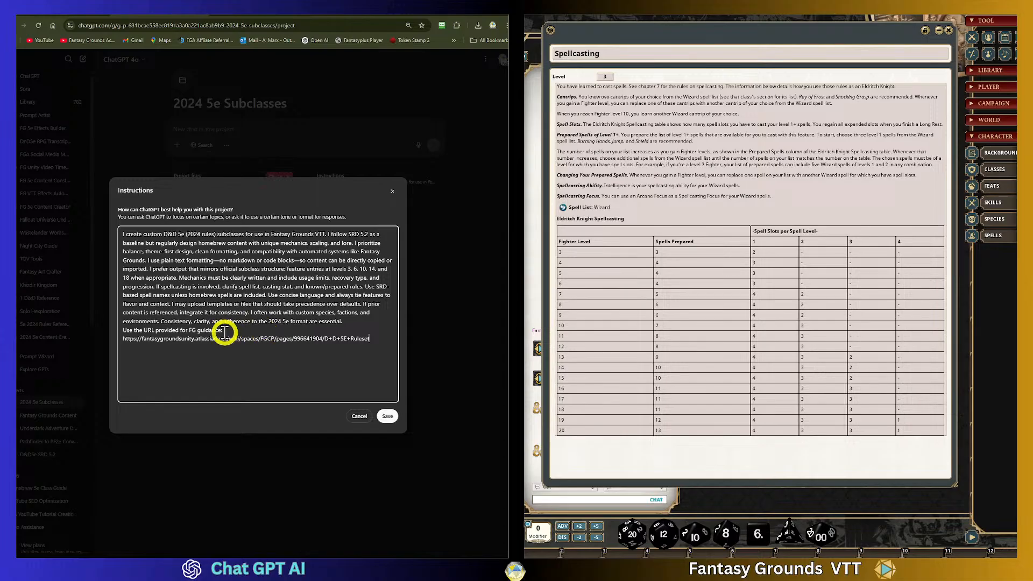
- Edit the start of the guidance line to read "Refer to and use the URL provided for FG guidance:"
click(124, 330)
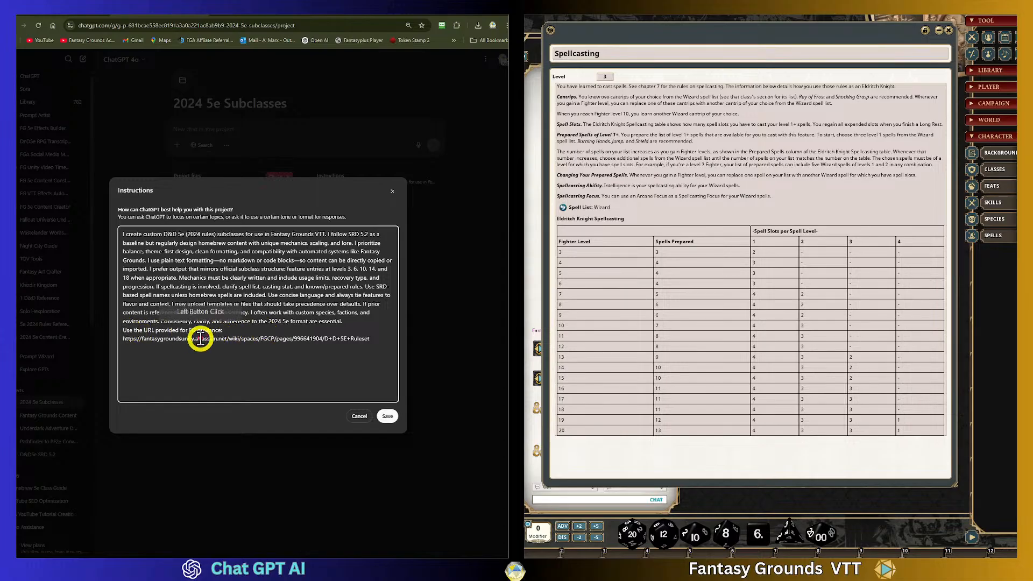
text(Refer to anbd)
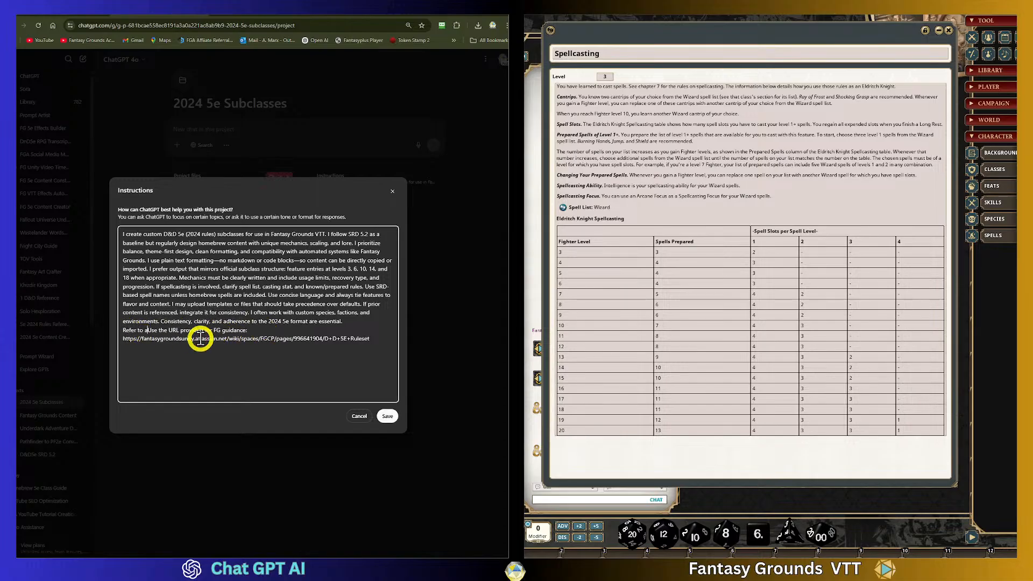
key(BackSpace)
key(BackSpace)
key(BackSpace)
text(d uyse)
click(204, 341)
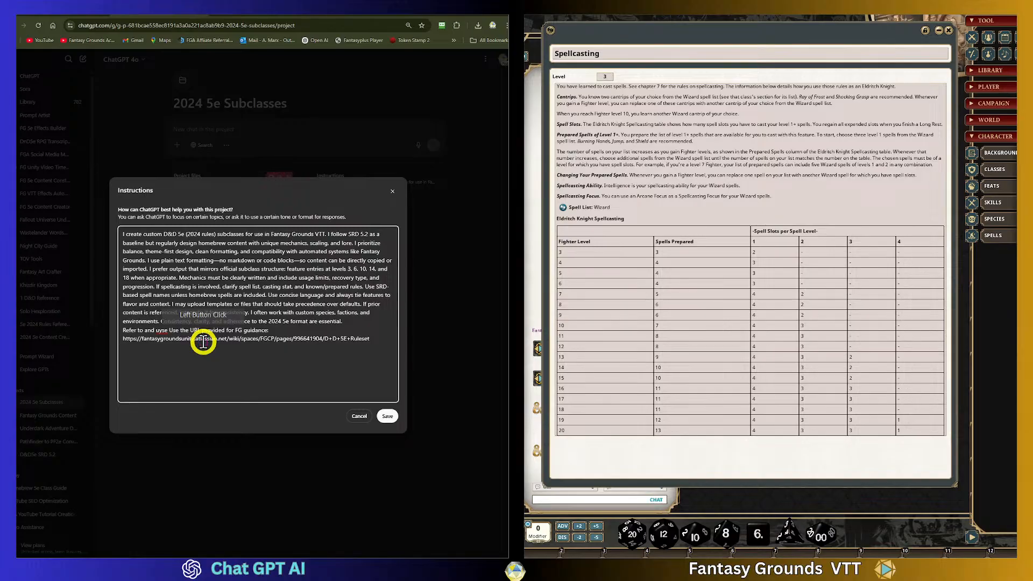
key(Delete)
text(u)
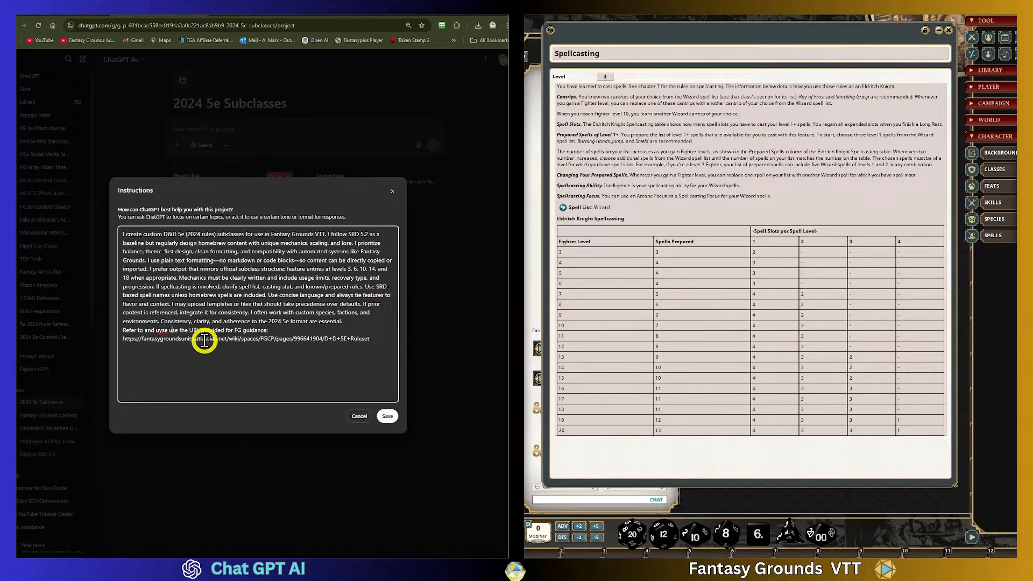
- Replace "guidance:" at the end of that line with "VTT content"
click(271, 330)
click(302, 337)
key(BackSpace)
key(BackSpace)
key(BackSpace)
key(BackSpace)
key(BackSpace)
key(BackSpace)
key(BackSpace)
key(BackSpace)
key(BackSpace)
key(BackSpace)
key(BackSpace)
key(BackSpace)
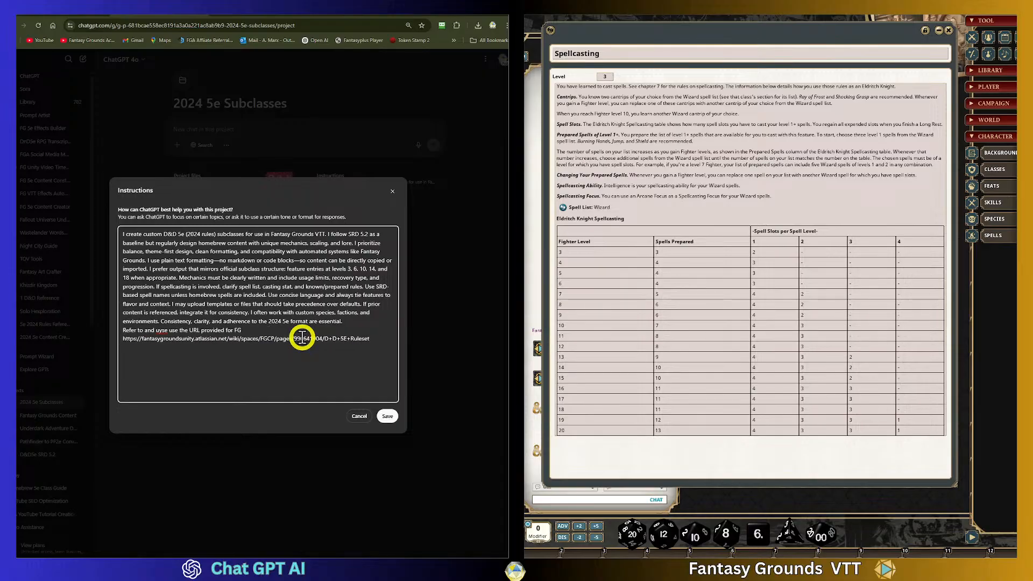
text(VTT conte)
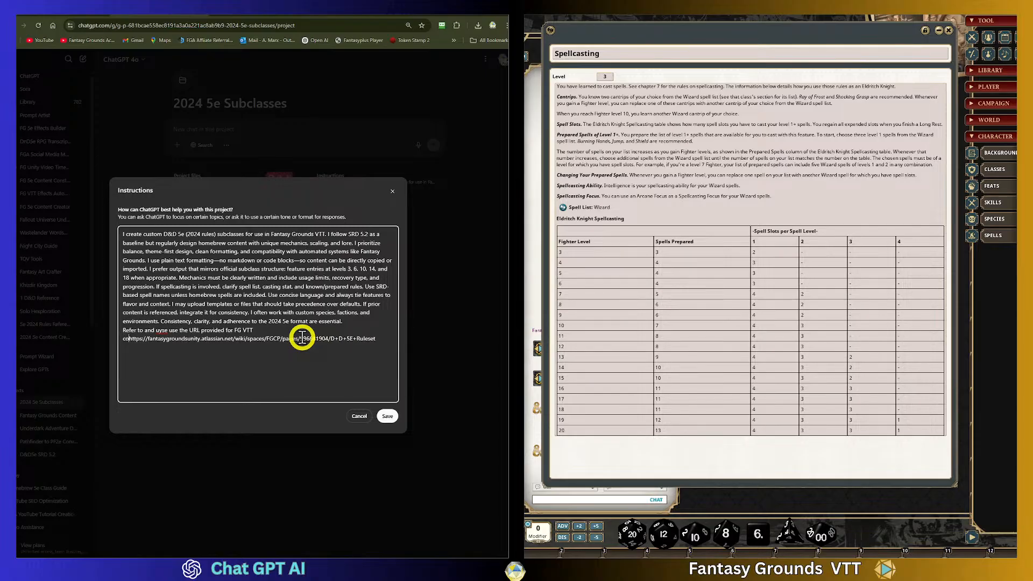
text(nt)
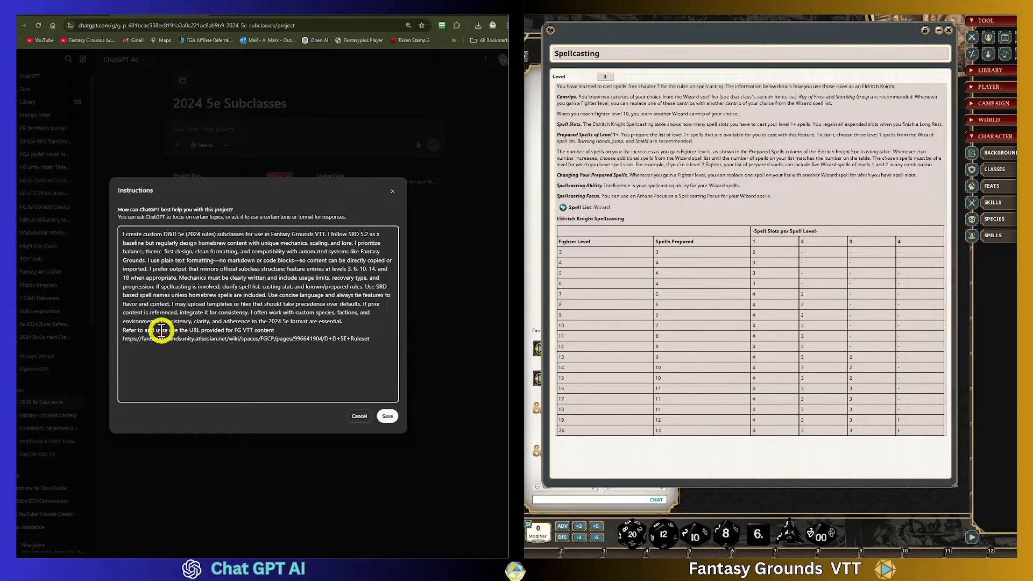
- Remove the duplicated "use" from the line and save the project instructions
click(203, 336)
key(BackSpace)
key(Delete)
key(Delete)
key(Delete)
key(Delete)
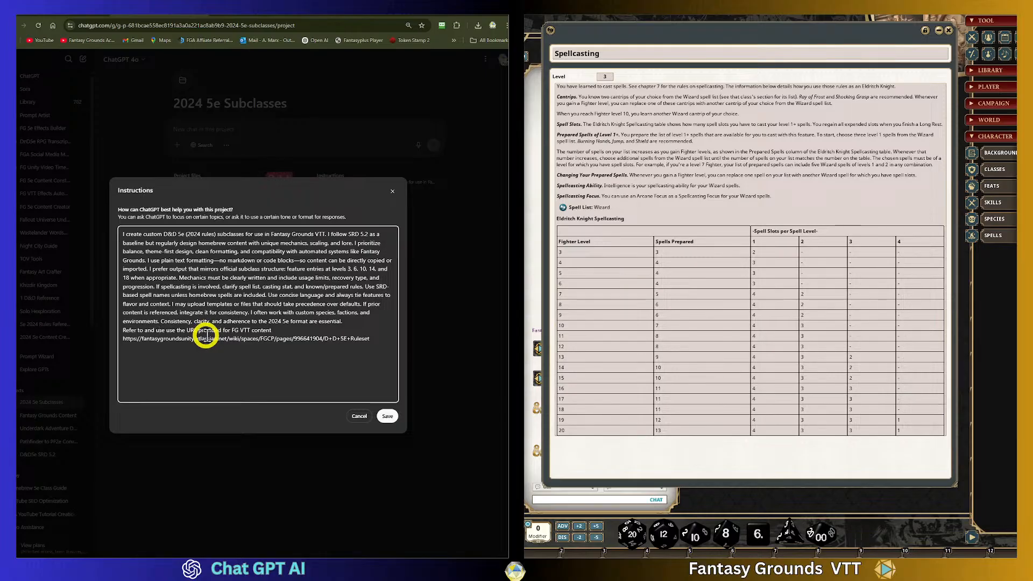
click(267, 278)
click(145, 237)
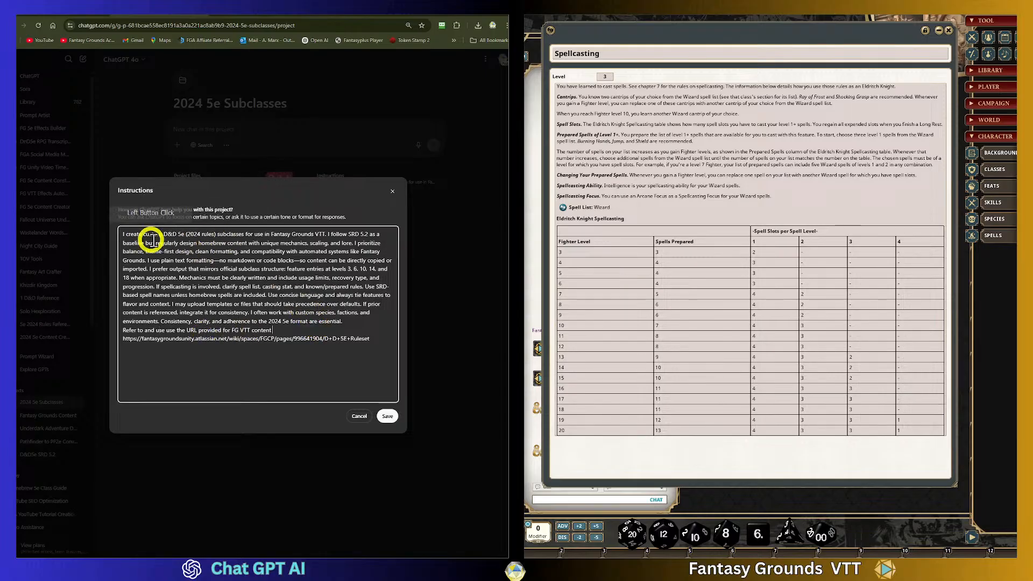
click(387, 415)
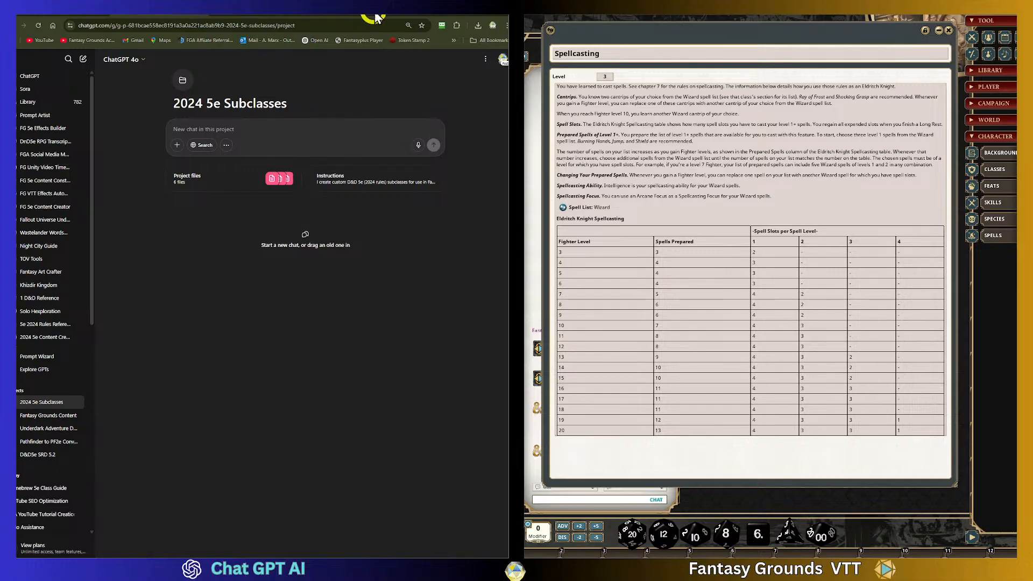
- Open the BoLS article on the new Unearthed Arcana horror subclasses, select its title and copy its URL
click(286, 139)
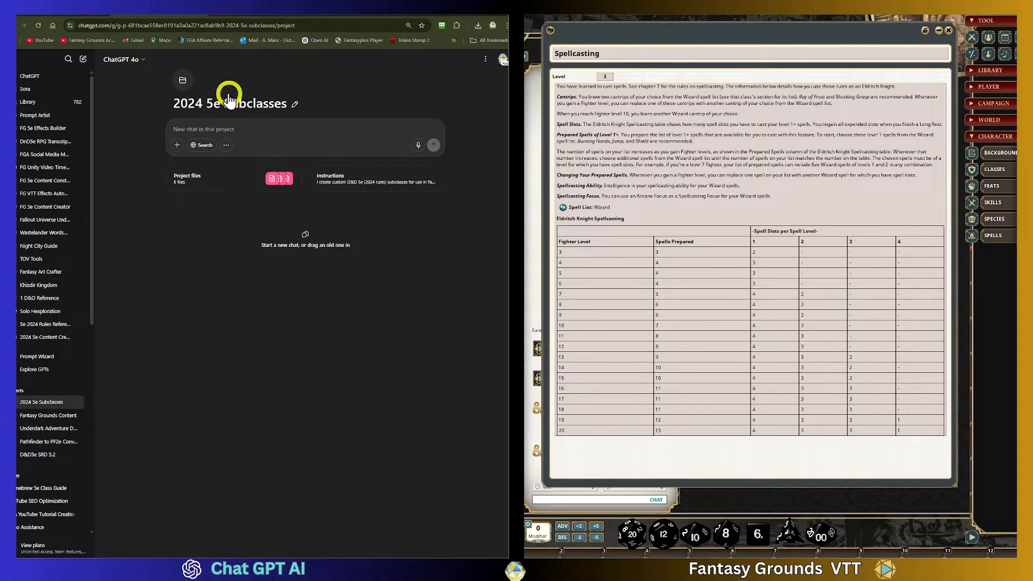
click(75, 15)
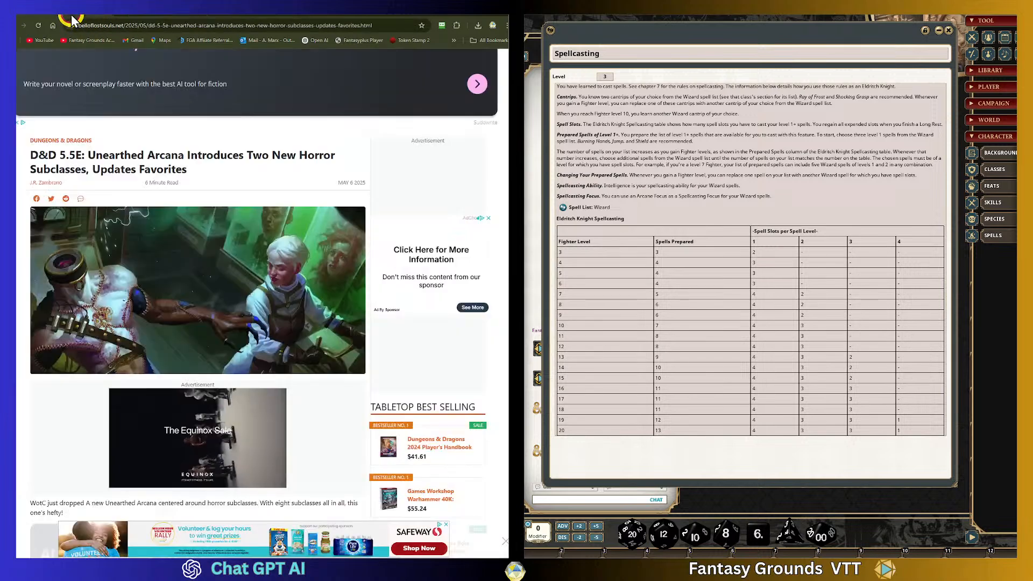
scroll(299, 353, down, 7)
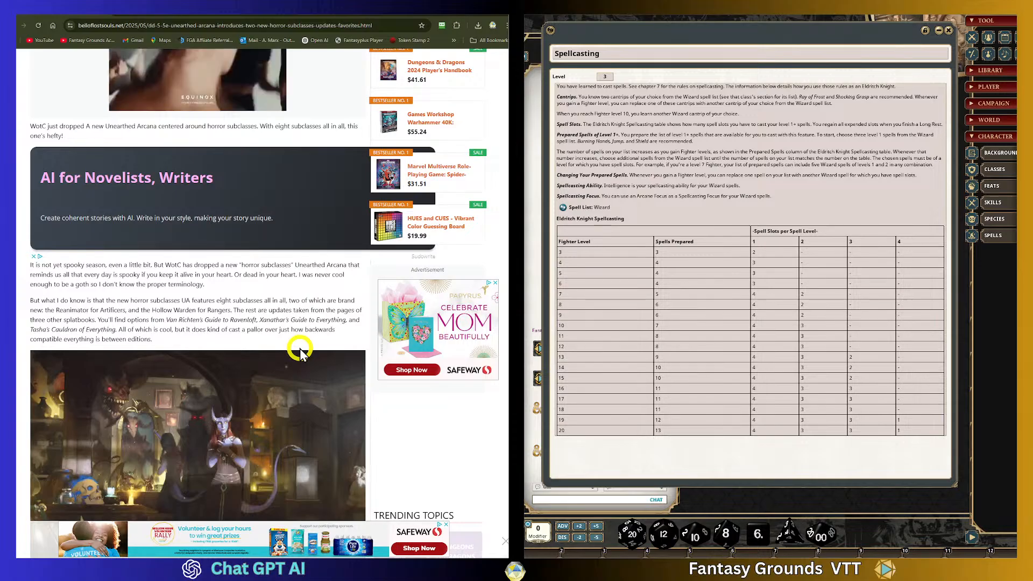
scroll(300, 354, up, 8)
scroll(300, 345, up, 2)
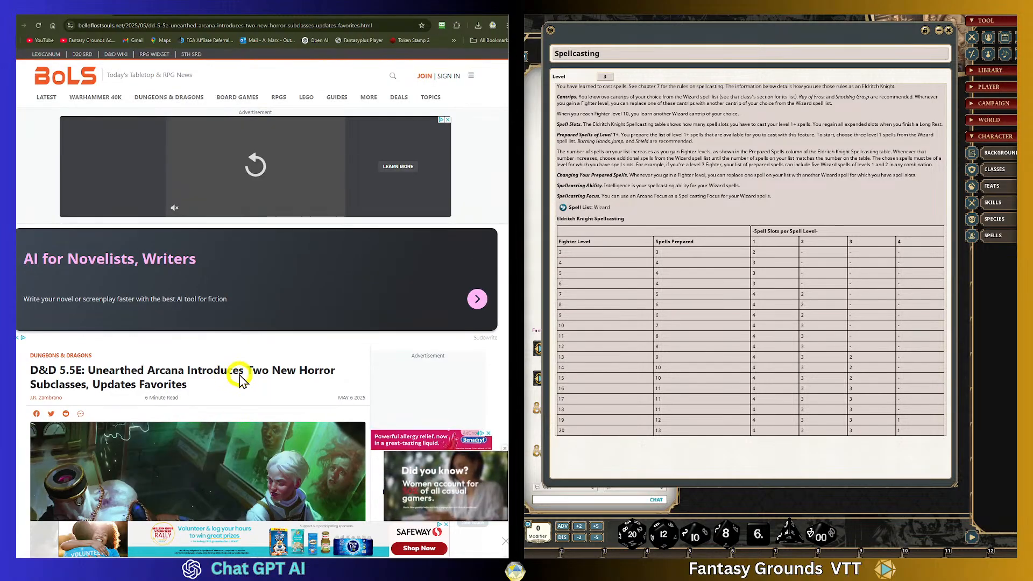
drag(187, 384, 48, 370)
click(386, 26)
key(ctrl+c)
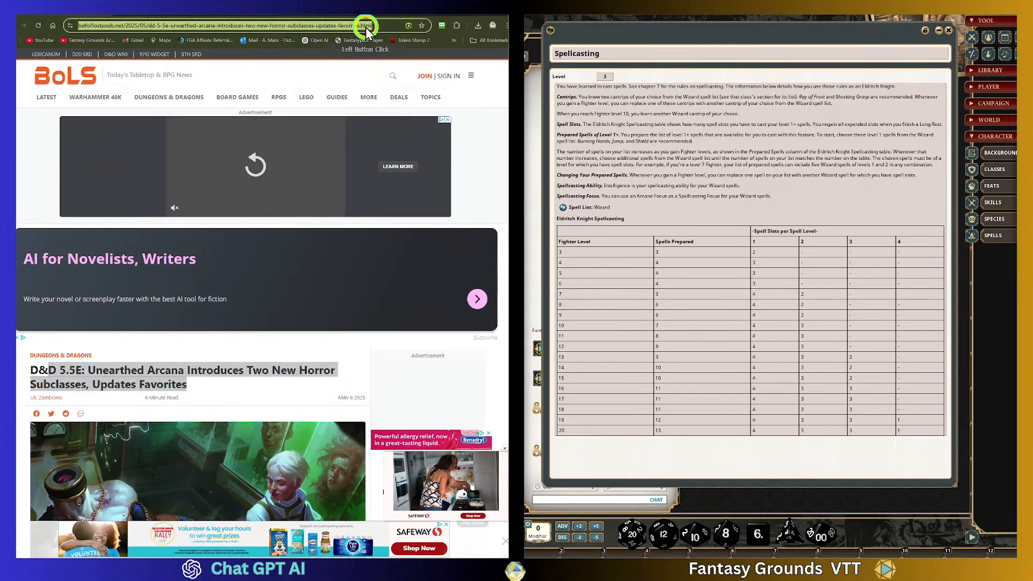
right_click(365, 24)
click(394, 107)
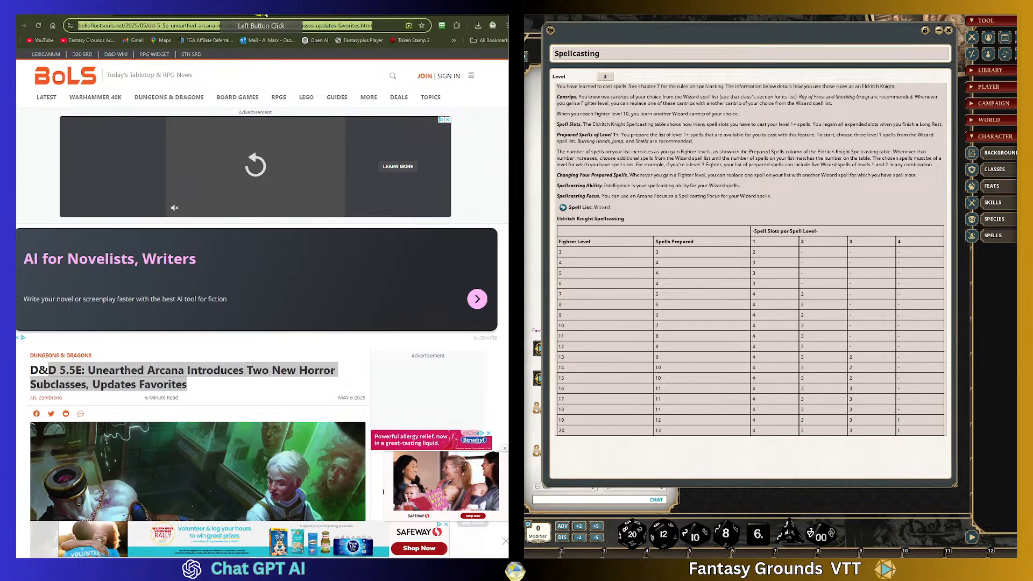
- Return to the 2024 5e Subclasses project and enable web Search for a new chat
click(280, 110)
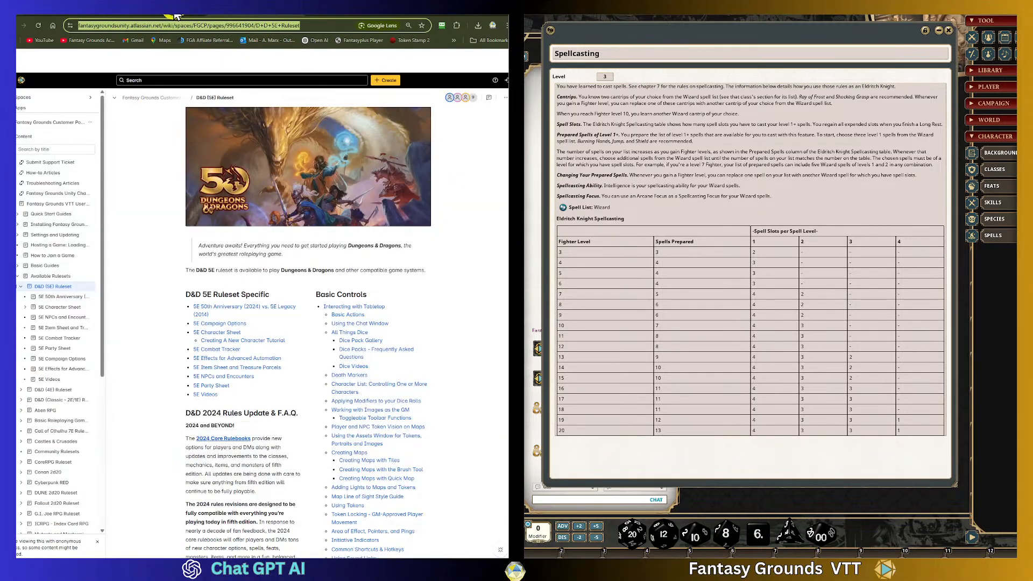
click(143, 18)
click(223, 133)
click(213, 127)
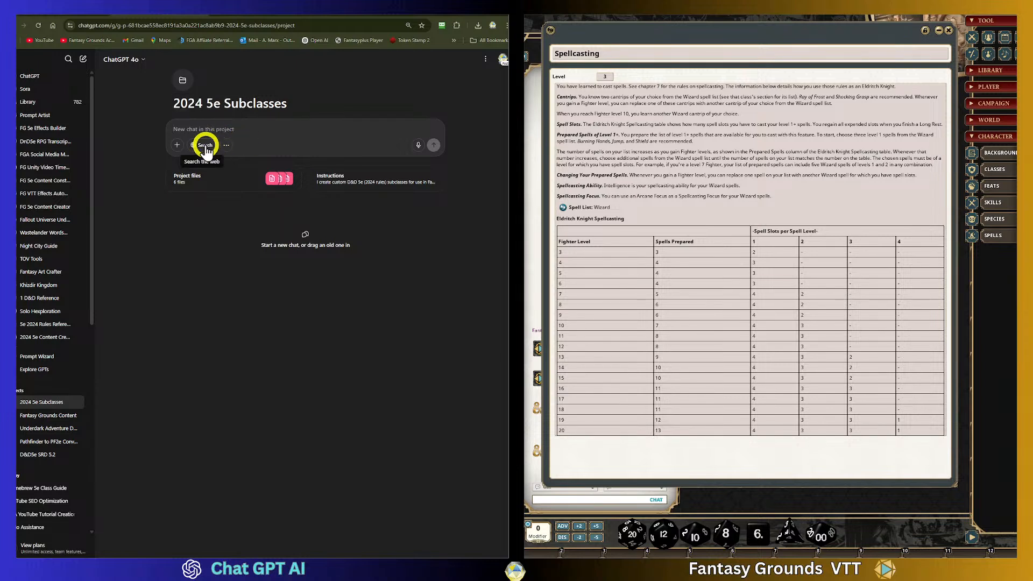
click(205, 145)
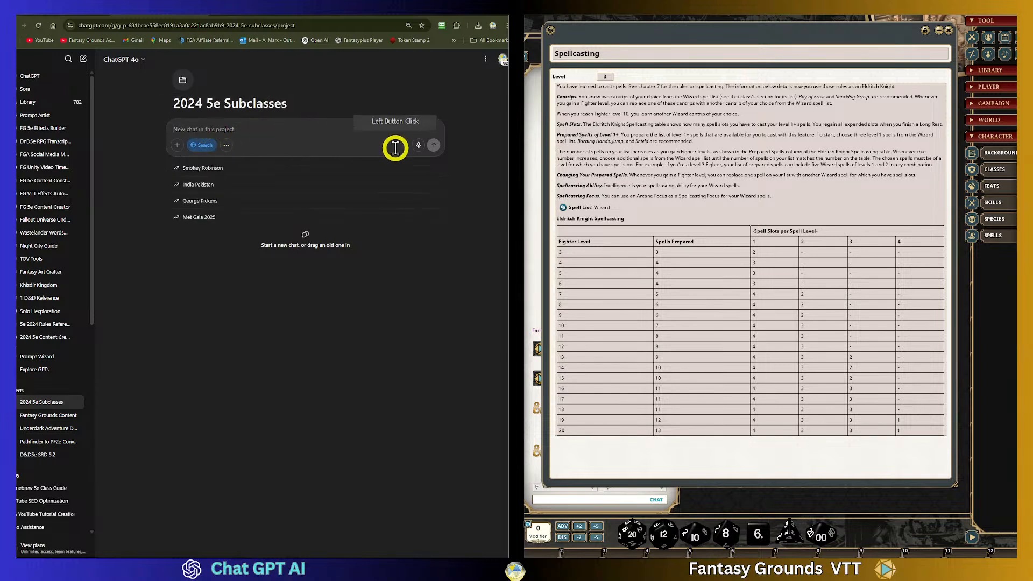
- Paste the article URL and ask for a summary and list of the new subclasses, excluding release dates, real world data, or advertising, then send it
key(ctrl+v)
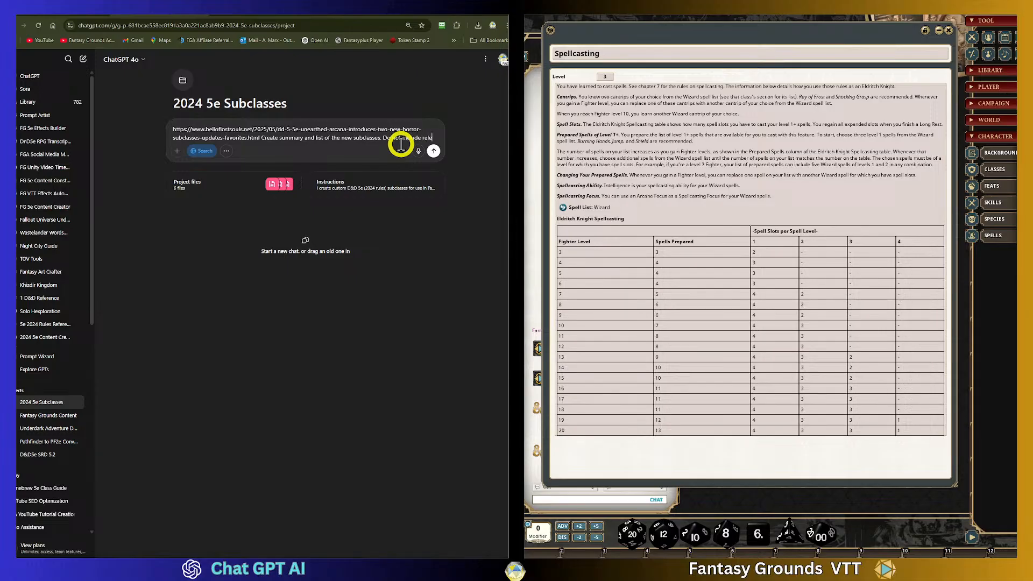
text(ase)
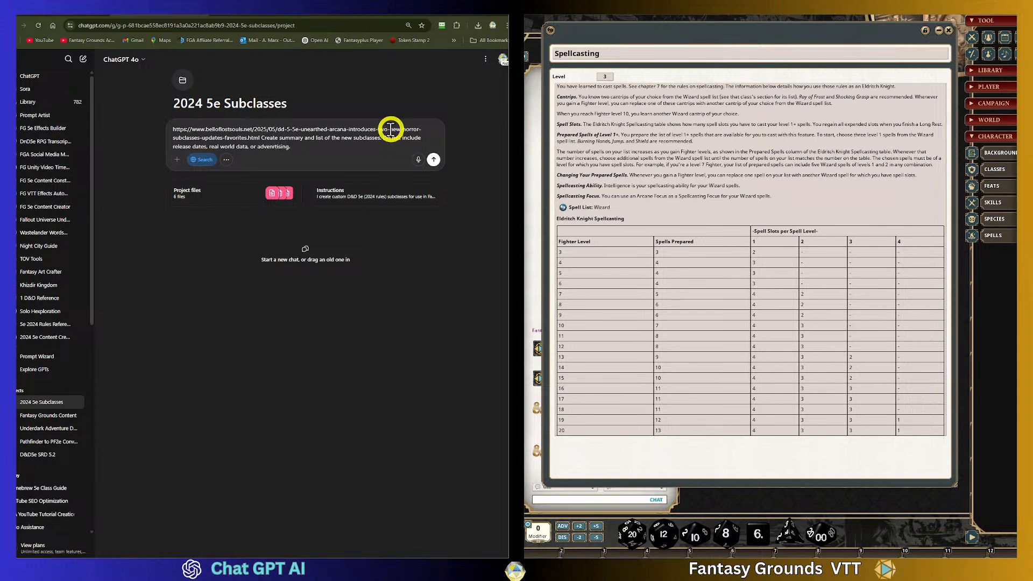
right_click(278, 147)
click(295, 159)
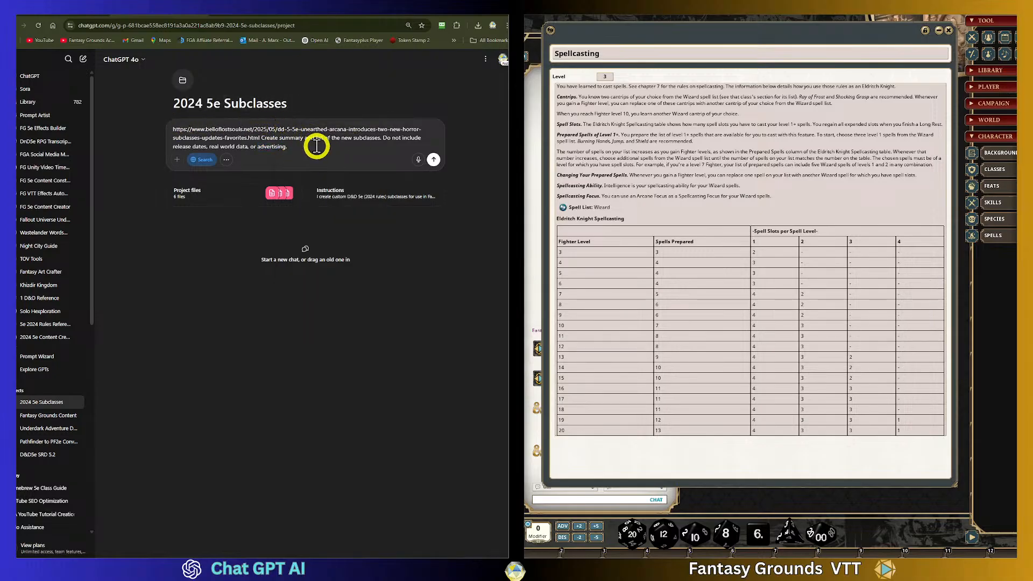
click(243, 139)
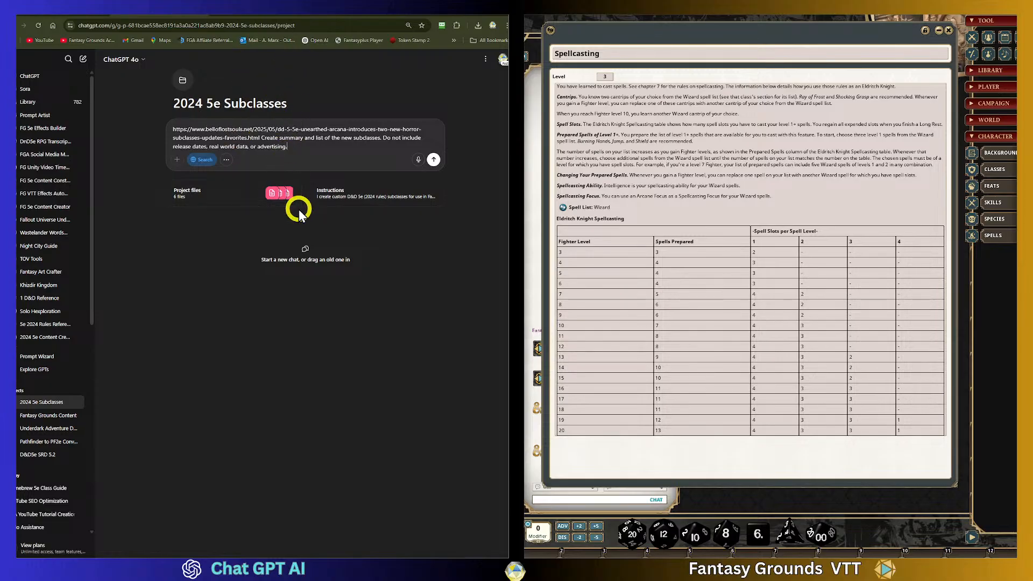
click(434, 160)
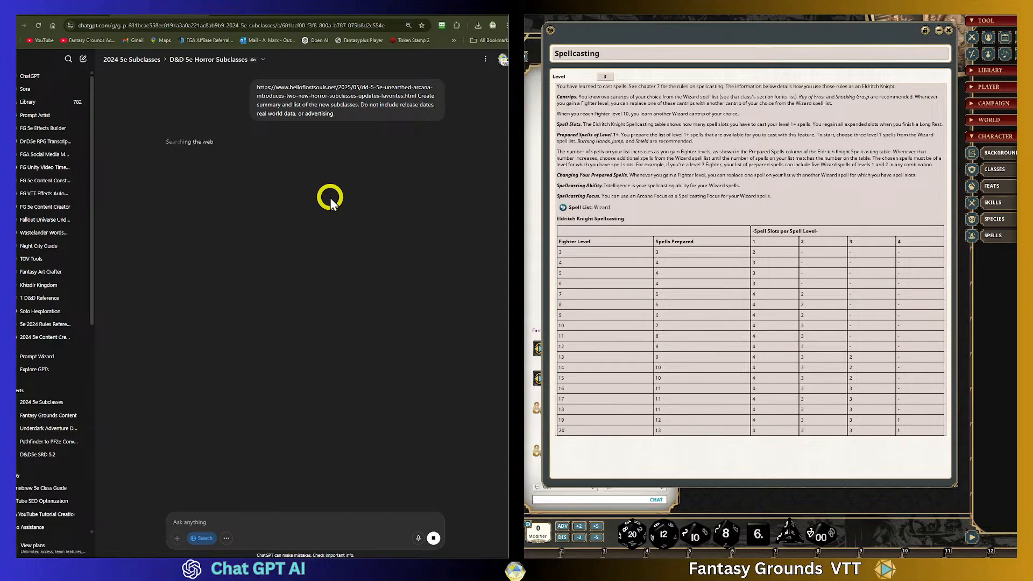
- Switch to Fantasy Grounds and close the Spellcasting, Eldritch Knight (Copy) and Subclasses windows
click(948, 31)
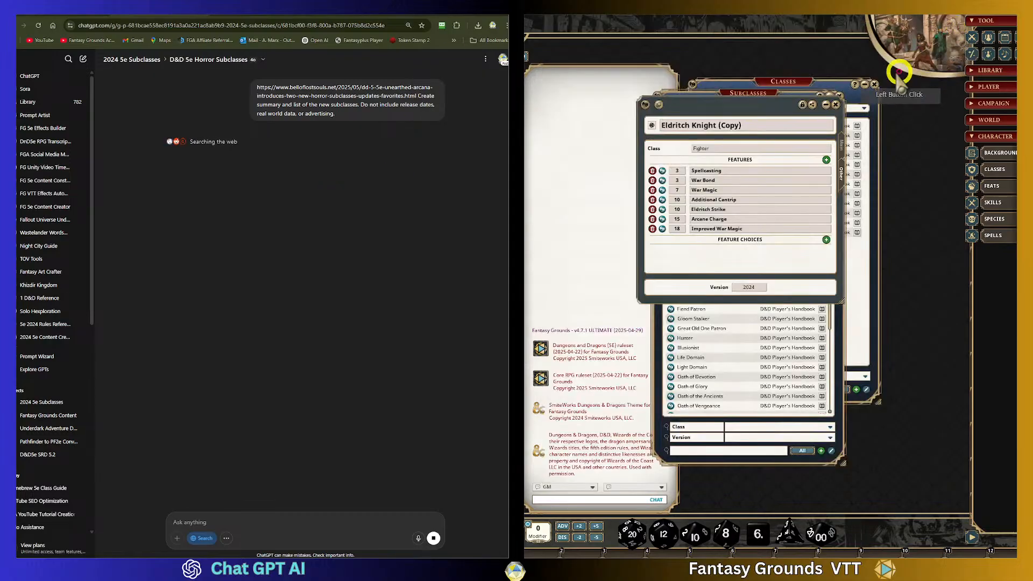
click(836, 104)
click(839, 96)
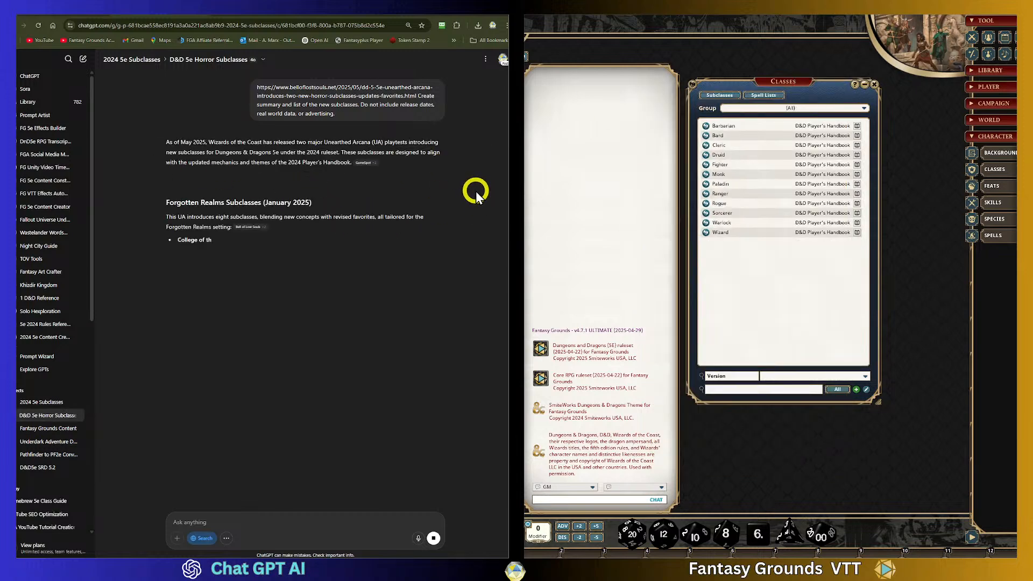
- Read through the generated summary of the Forgotten Realms and Horror Unearthed Arcana subclasses
mouse_move(247, 229)
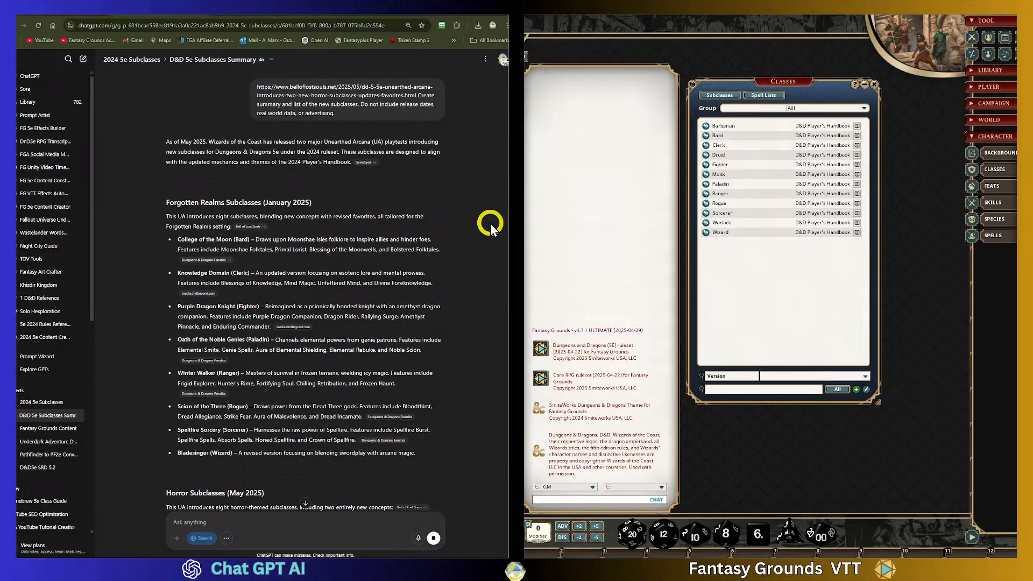
scroll(489, 223, down, 1)
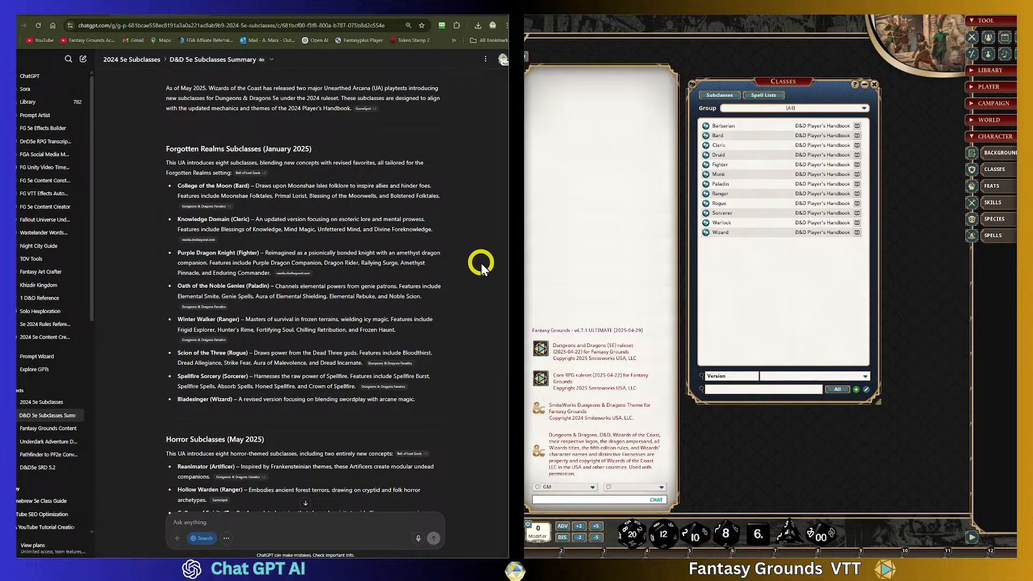
scroll(483, 255, down, 1)
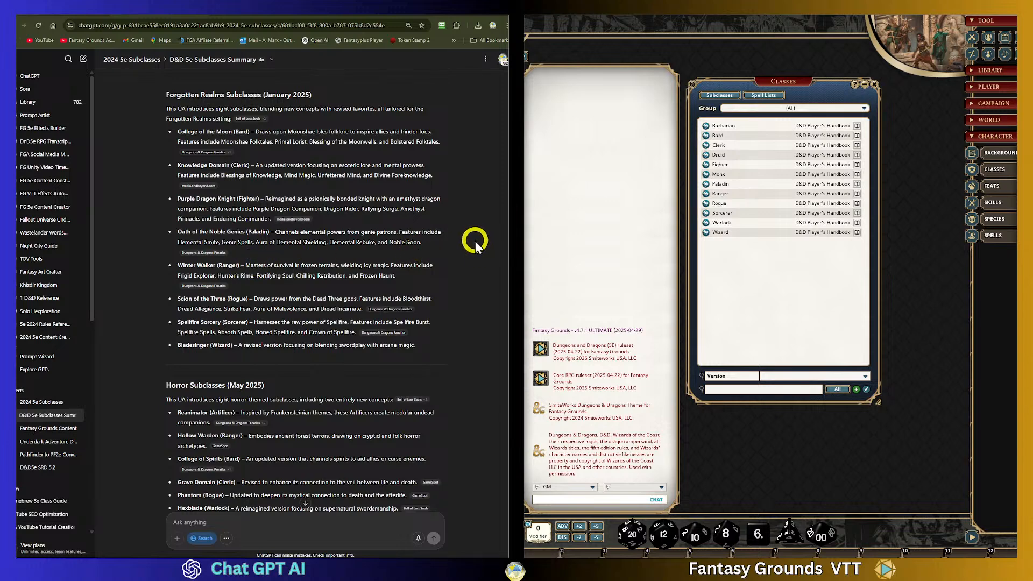
click(400, 278)
drag(407, 280, 185, 260)
click(342, 278)
scroll(414, 242, down, 2)
scroll(422, 289, up, 2)
scroll(422, 286, up, 2)
click(159, 213)
scroll(396, 295, down, 6)
scroll(377, 287, up, 1)
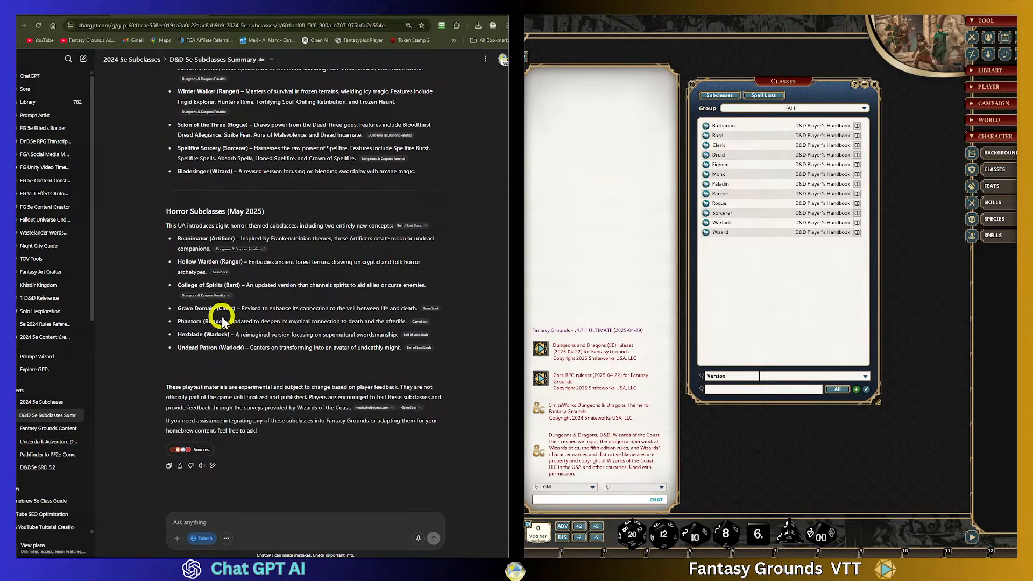
drag(178, 309, 228, 311)
click(392, 273)
scroll(285, 264, up, 5)
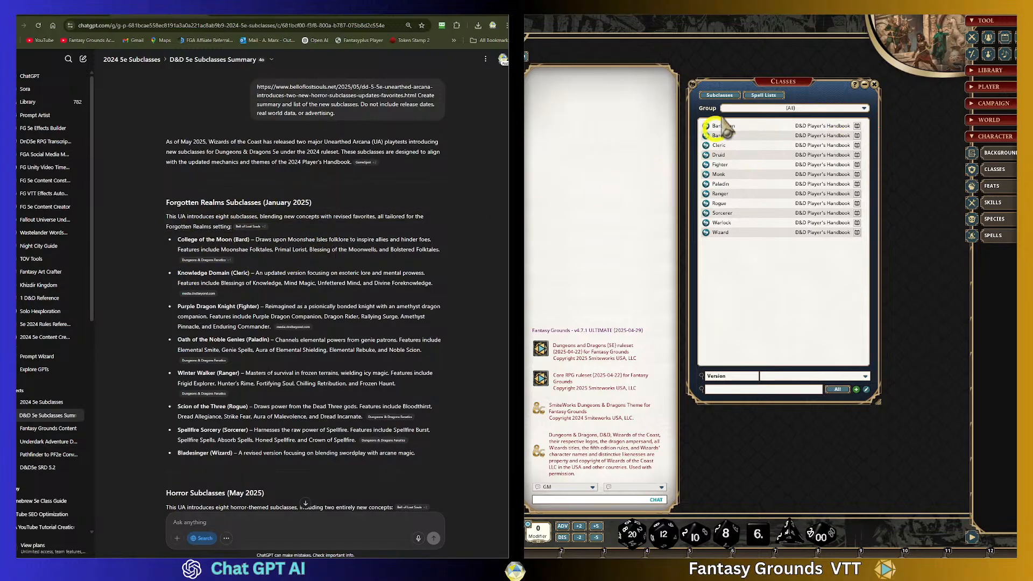
- Open the Subclasses list and delete the Eldritch Knight (Copy) subclass
click(720, 95)
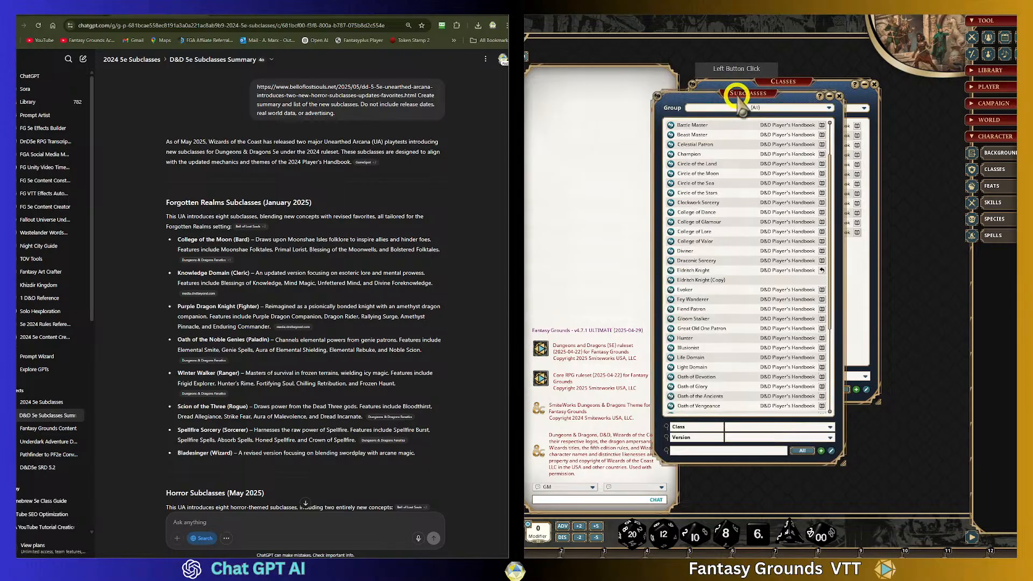
drag(737, 98, 663, 41)
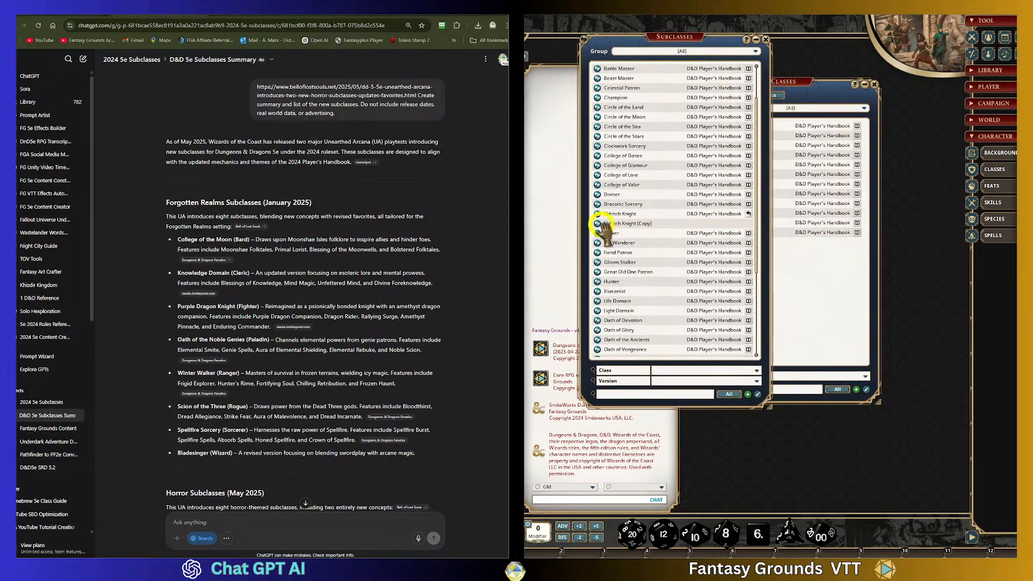
right_click(602, 226)
mouse_move(627, 244)
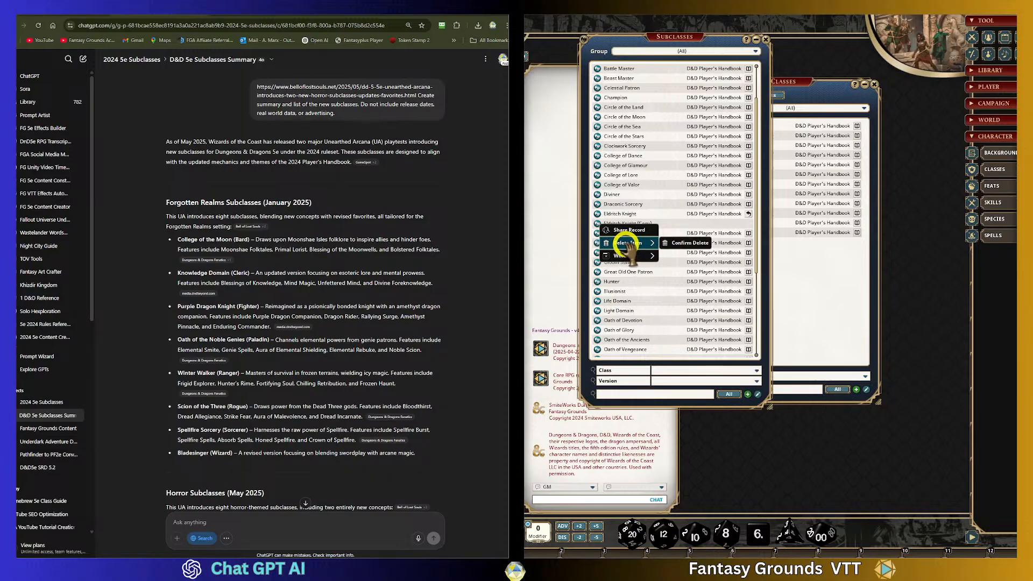
click(689, 242)
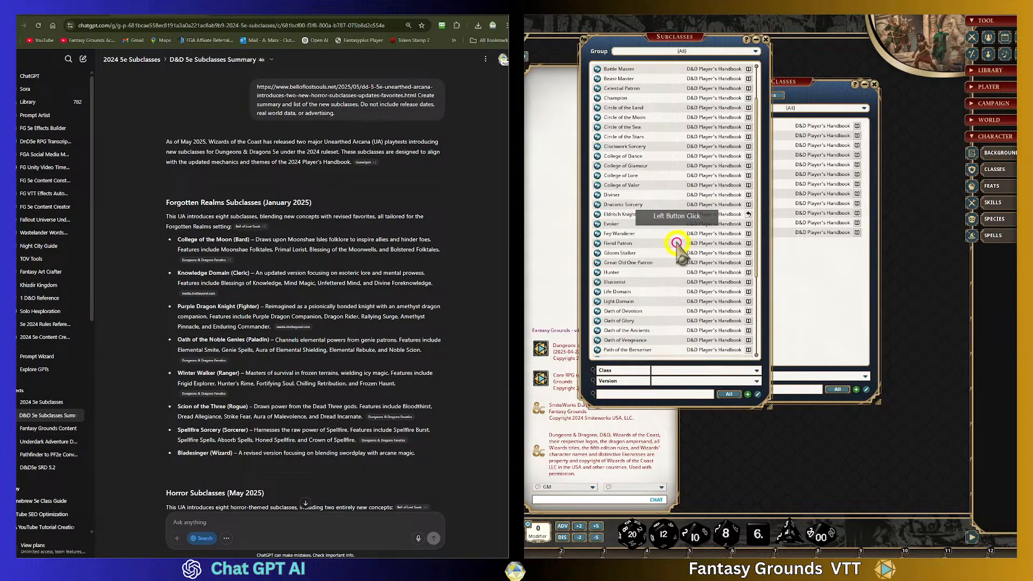
- Add a subclass group named 2025 UA Subclasses, copy its name, and filter the list to that group
click(597, 214)
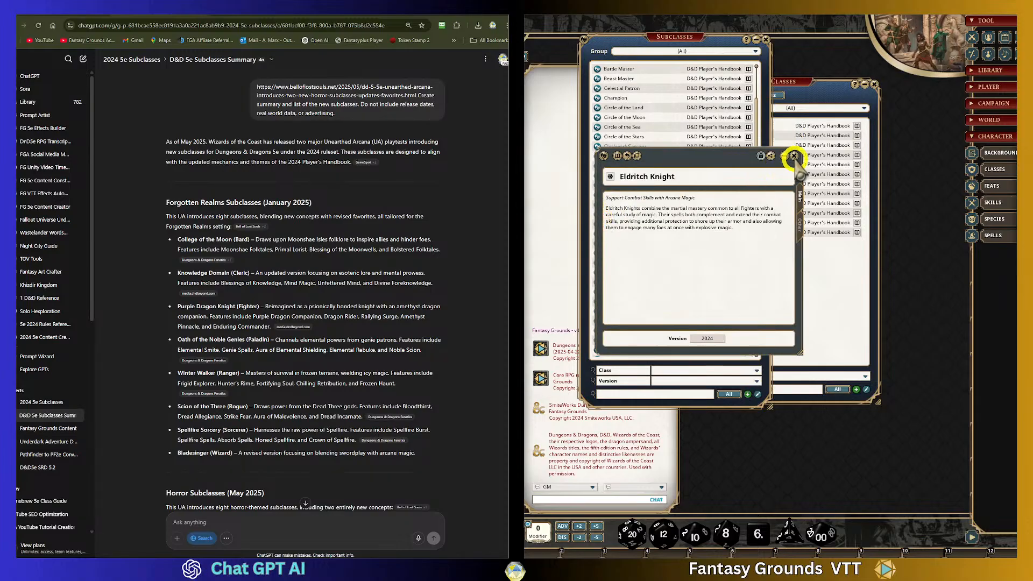
click(794, 156)
scroll(645, 269, up, 2)
click(756, 52)
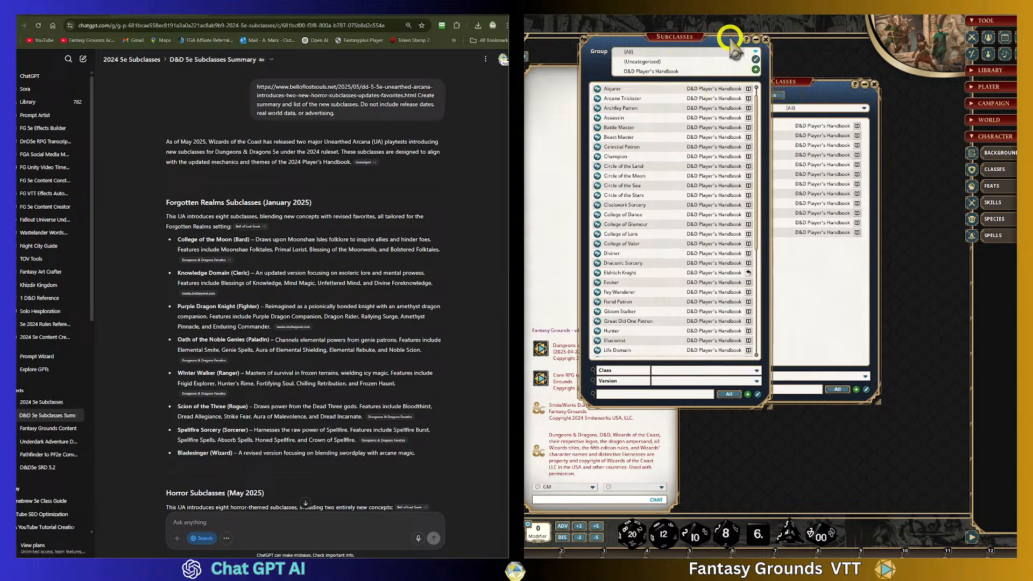
click(756, 70)
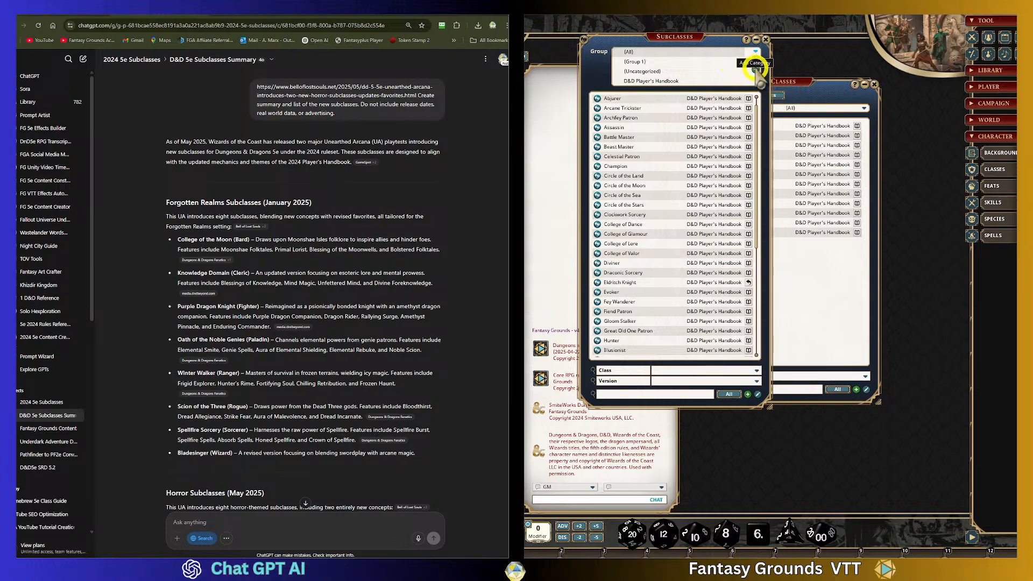
mouse_move(754, 63)
click(755, 64)
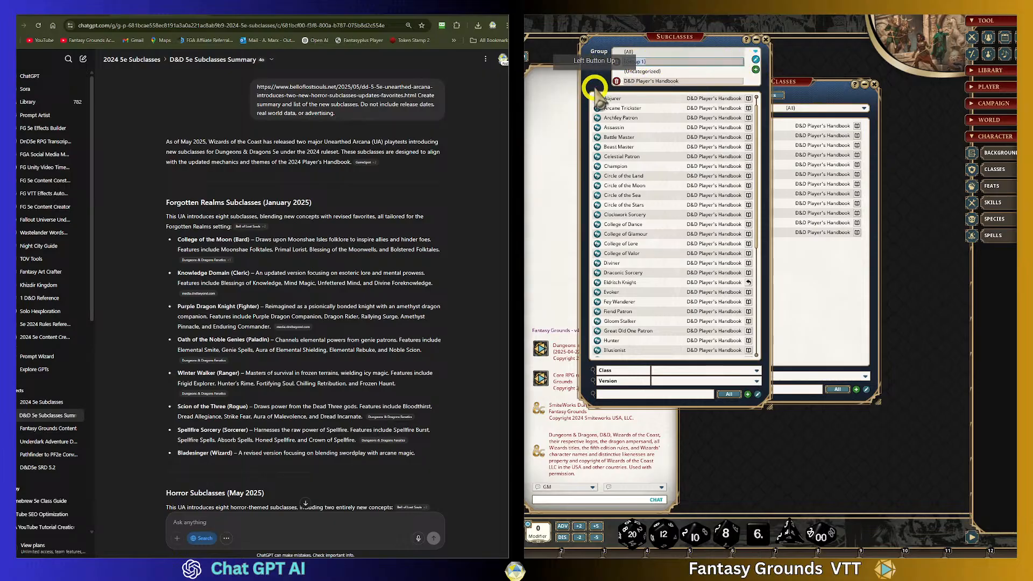
text(2025 U)
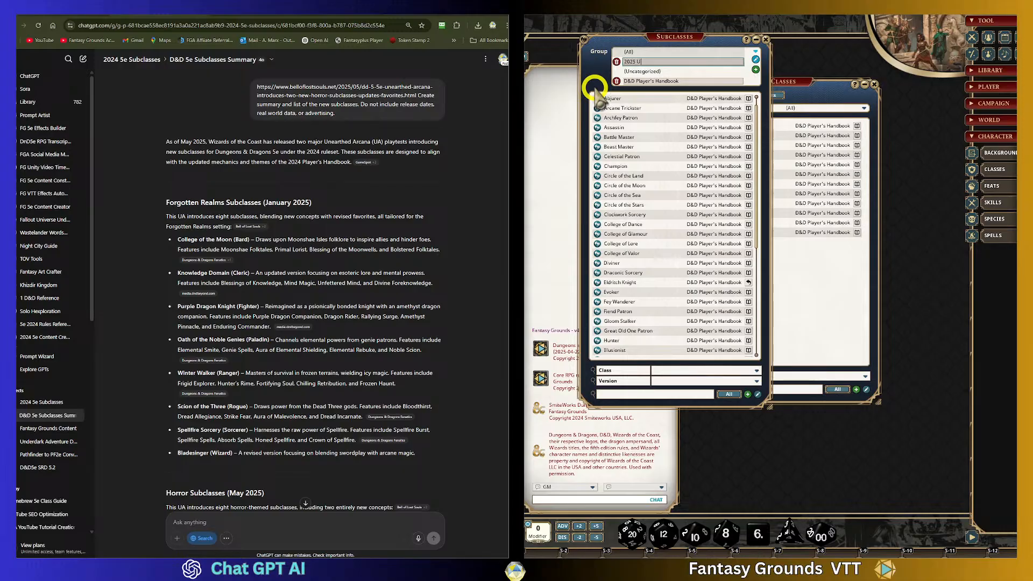
text(A Subclasses)
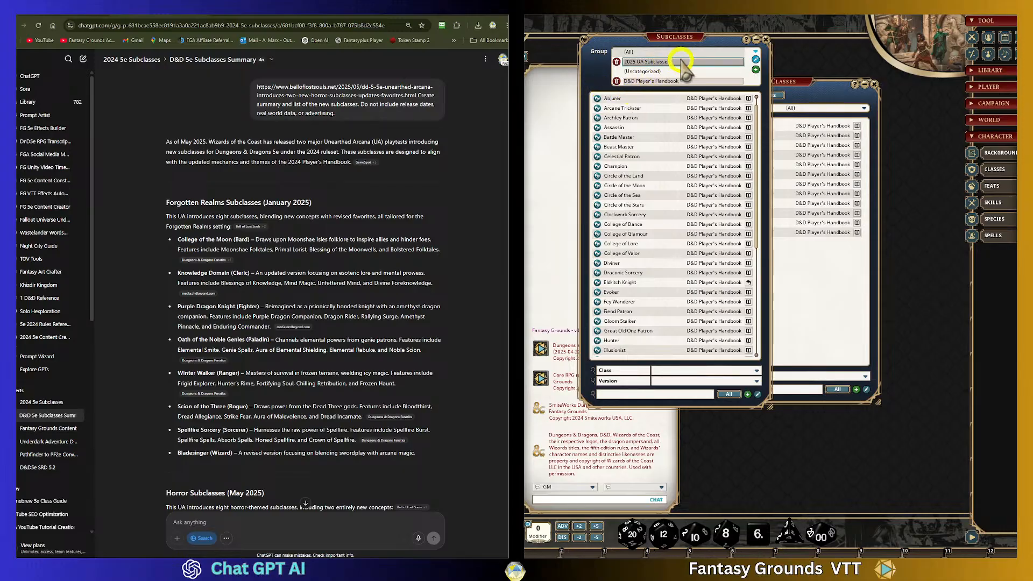
drag(652, 63, 597, 68)
key(ctrl+c)
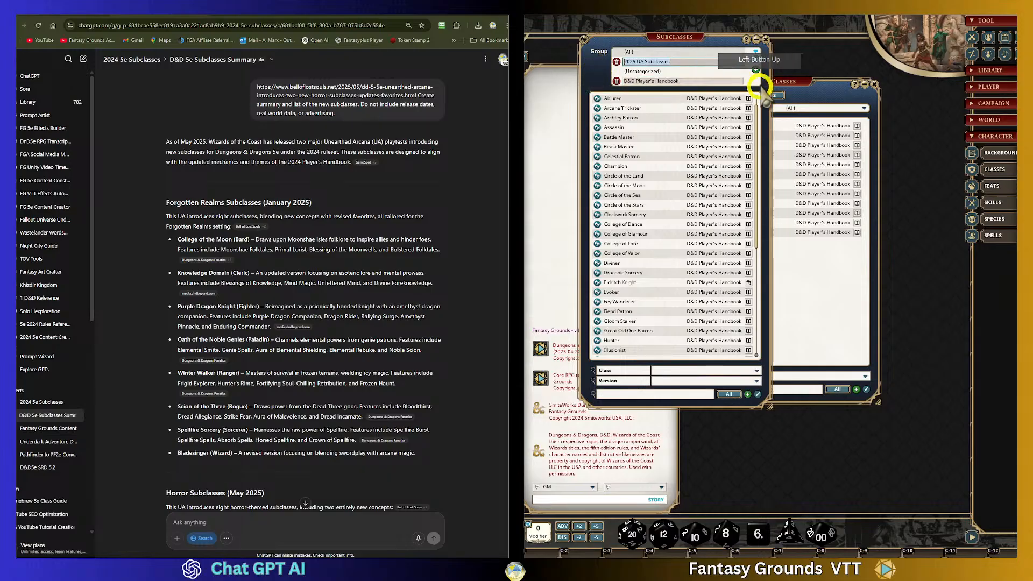
click(755, 59)
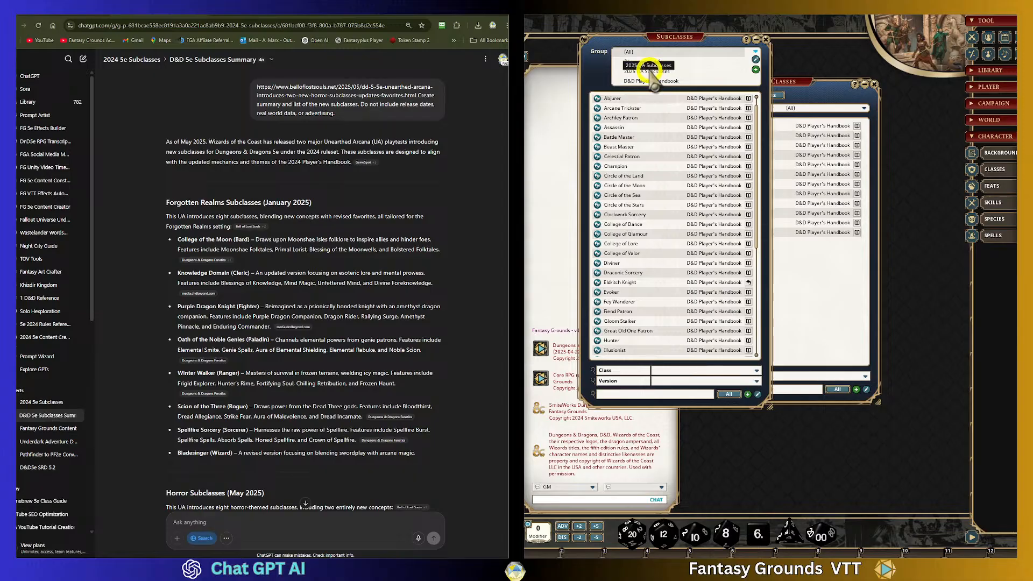
click(675, 69)
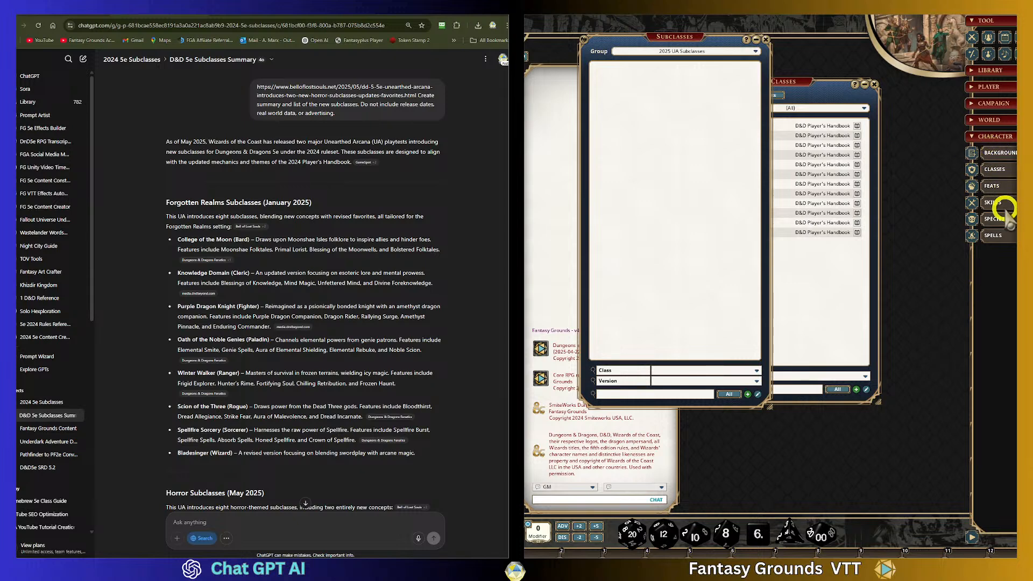
- Open the Backgrounds list, add a group named 2025 UA Subclasses by pasting the name, and close the list
click(999, 152)
click(783, 204)
drag(783, 204, 677, 127)
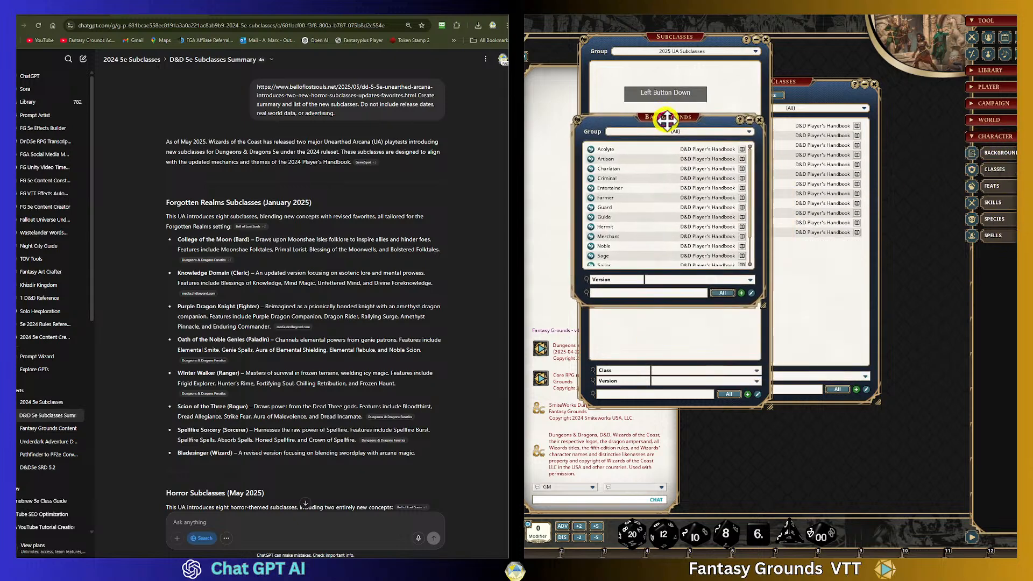
click(756, 139)
click(749, 140)
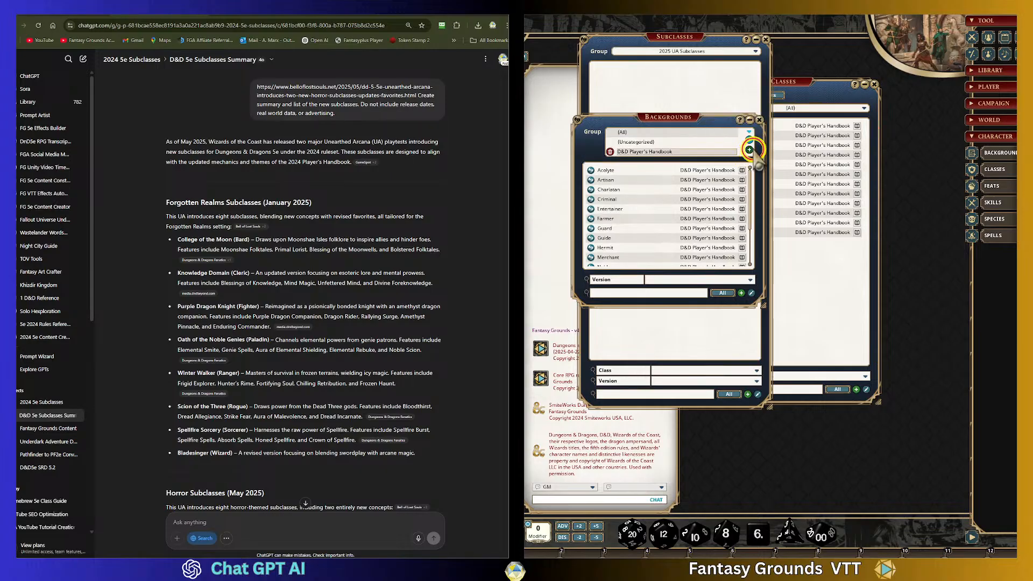
click(749, 150)
click(711, 145)
drag(711, 145, 586, 145)
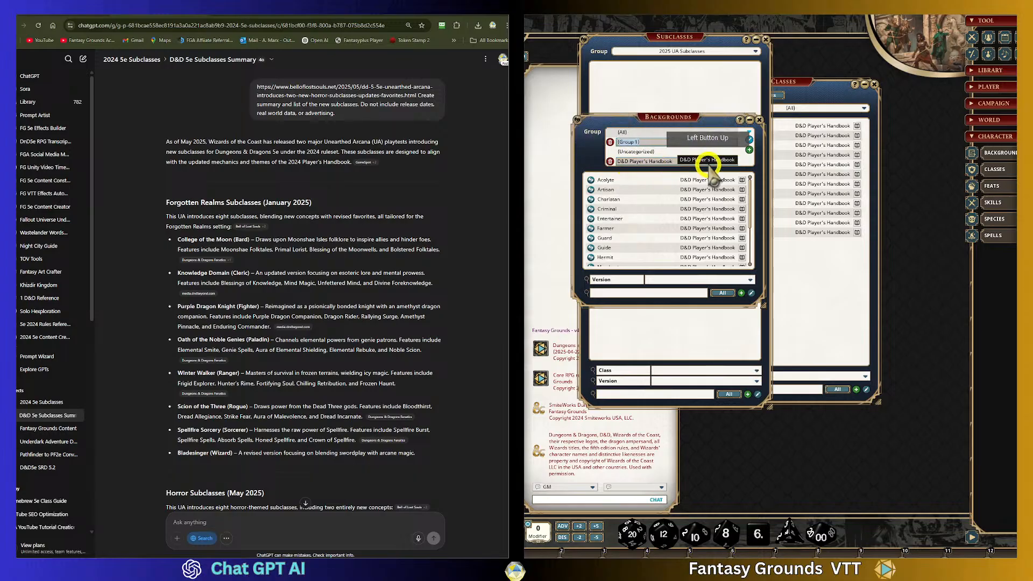
key(ctrl+v)
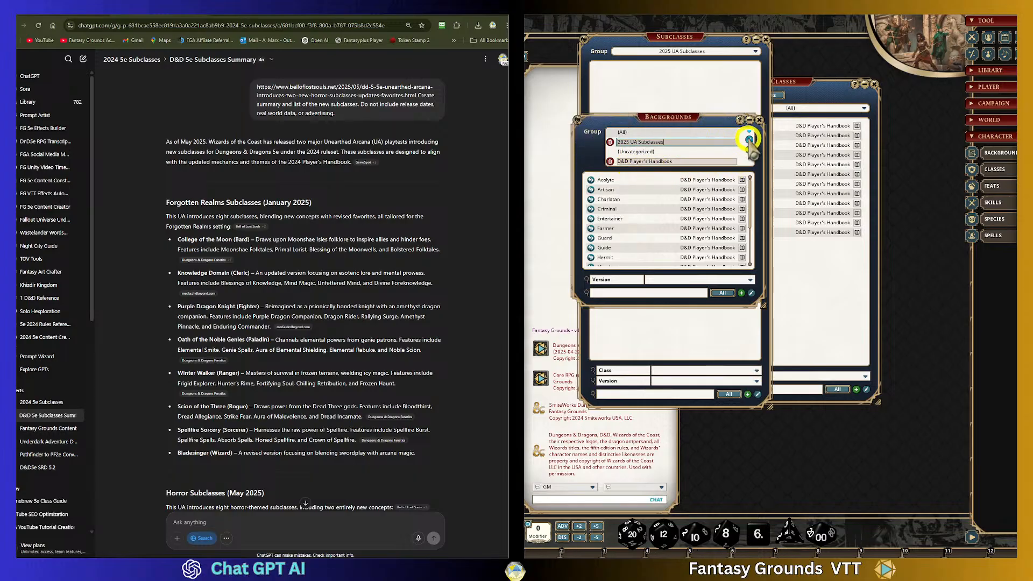
click(750, 141)
click(759, 119)
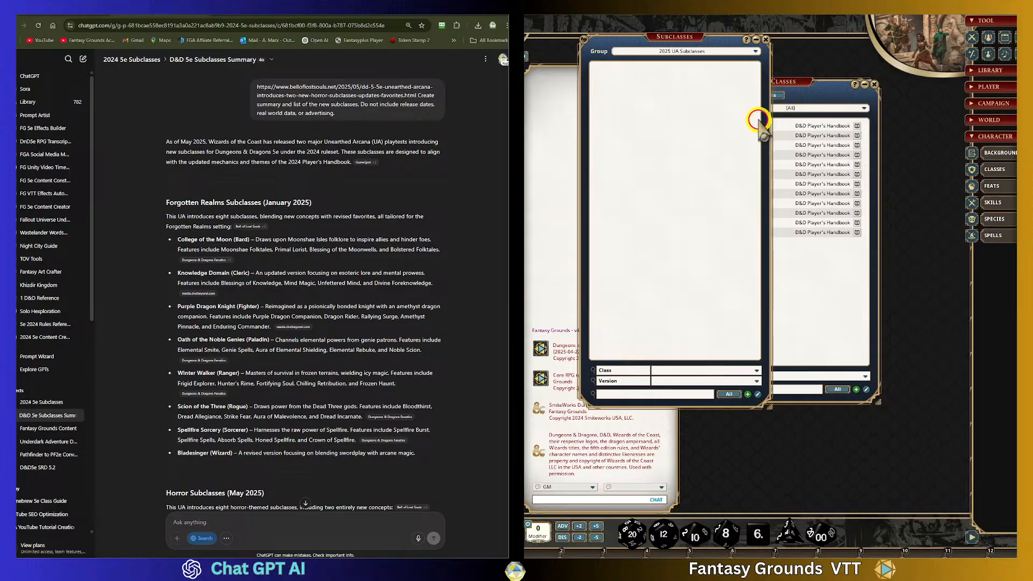
- Open the Feats list, add a group named 2025 UA Subclasses by pasting the name, and close the list
click(991, 185)
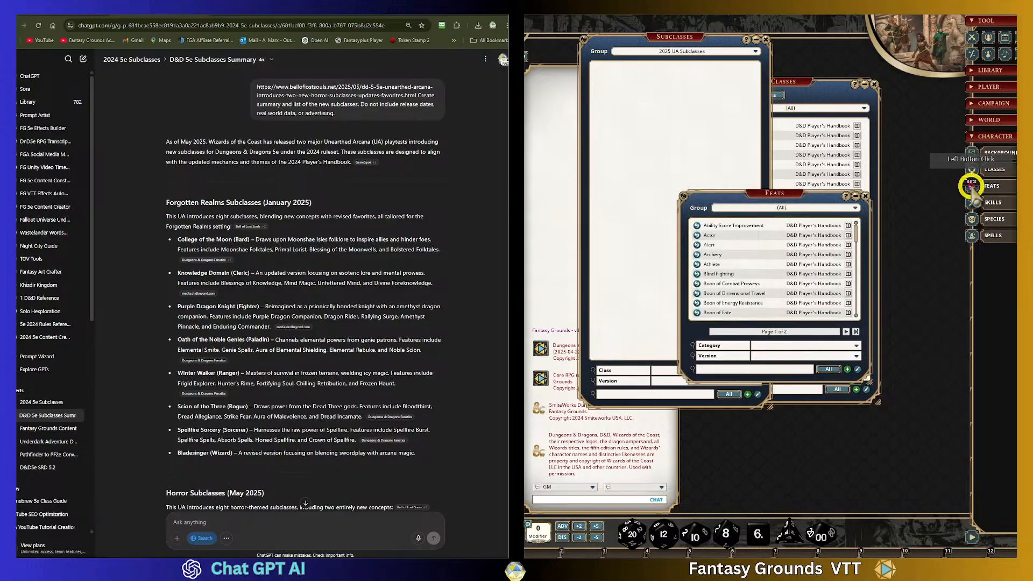
drag(773, 193, 681, 147)
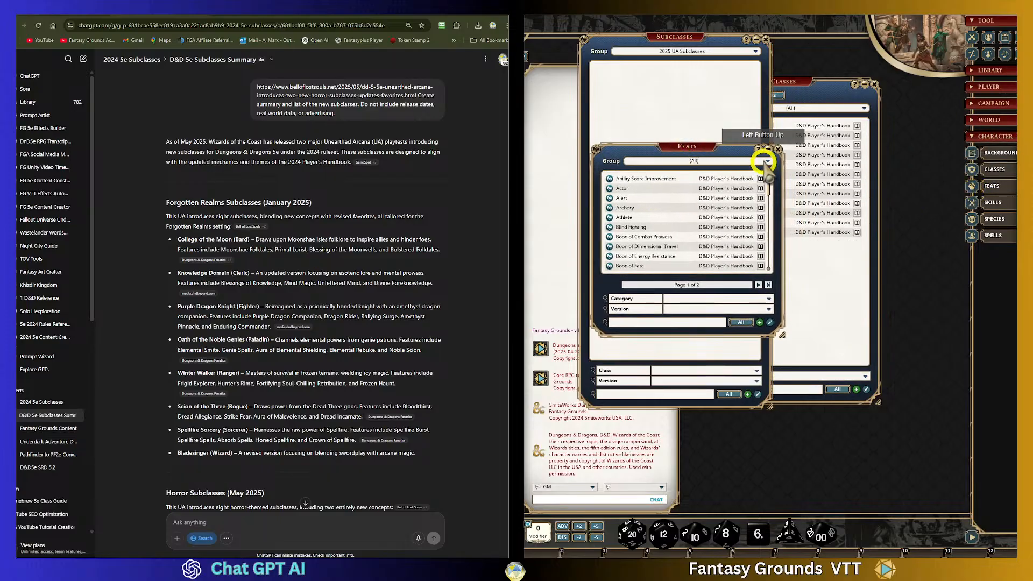
click(768, 162)
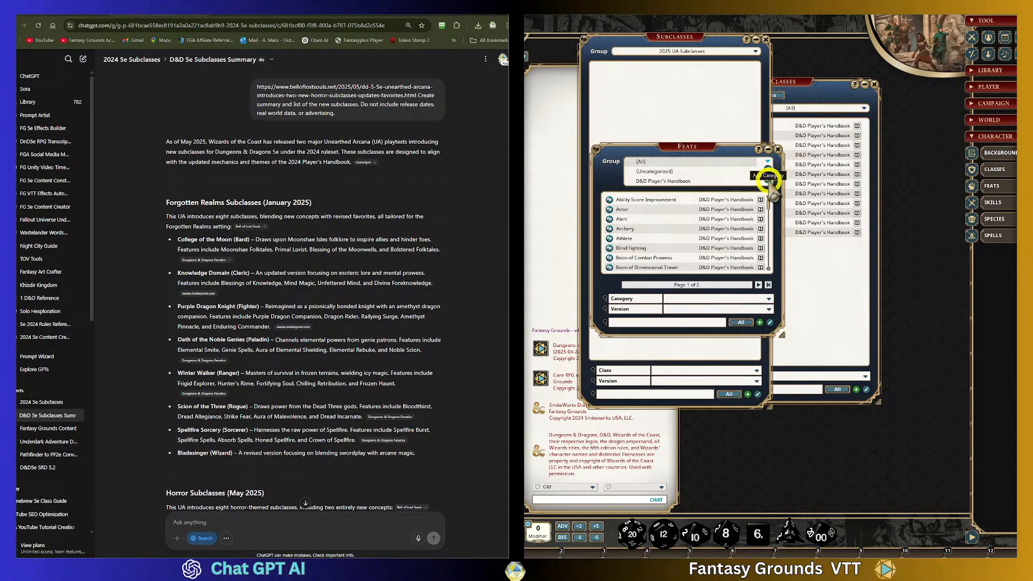
click(768, 183)
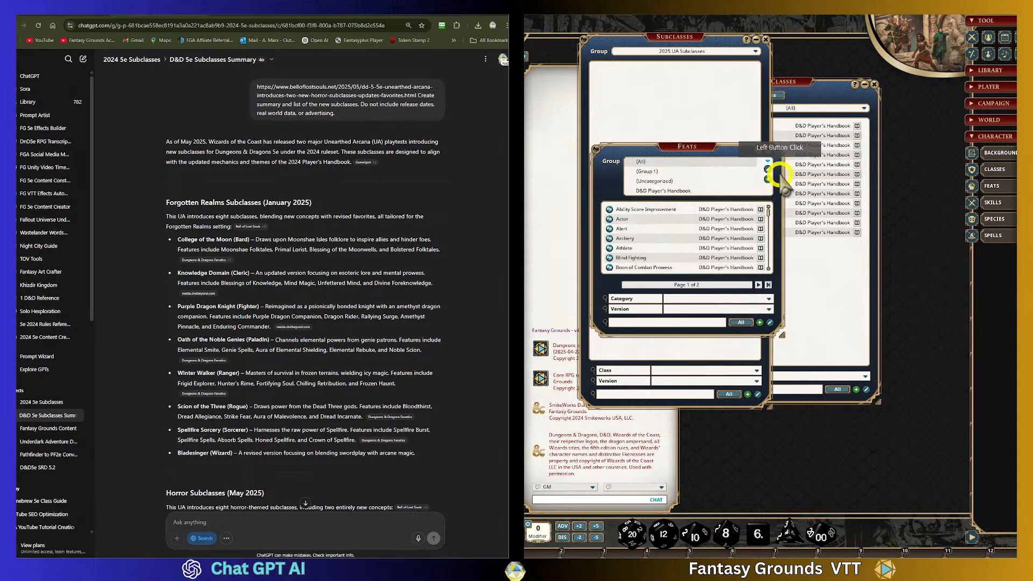
click(768, 170)
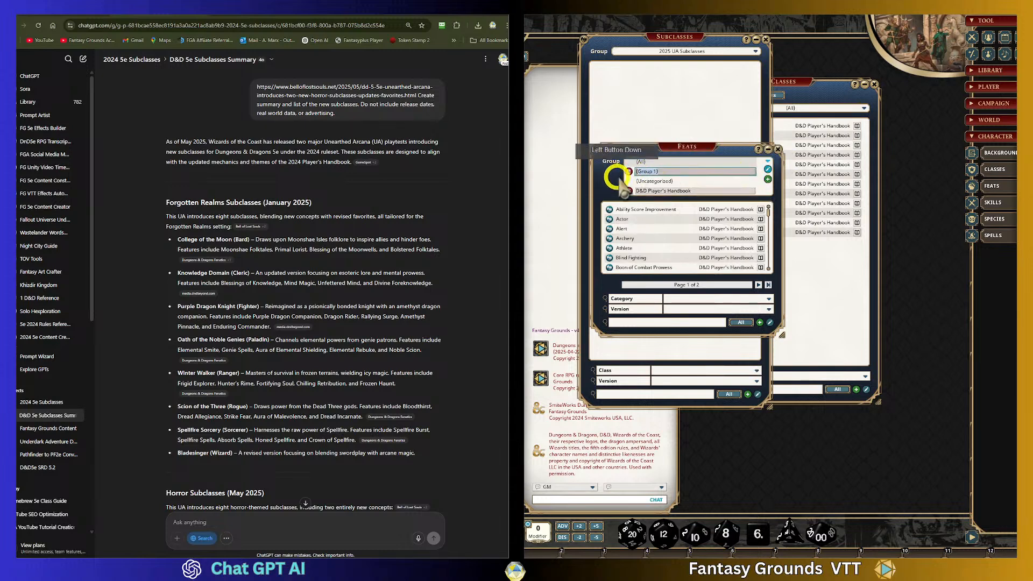
key(ctrl+v)
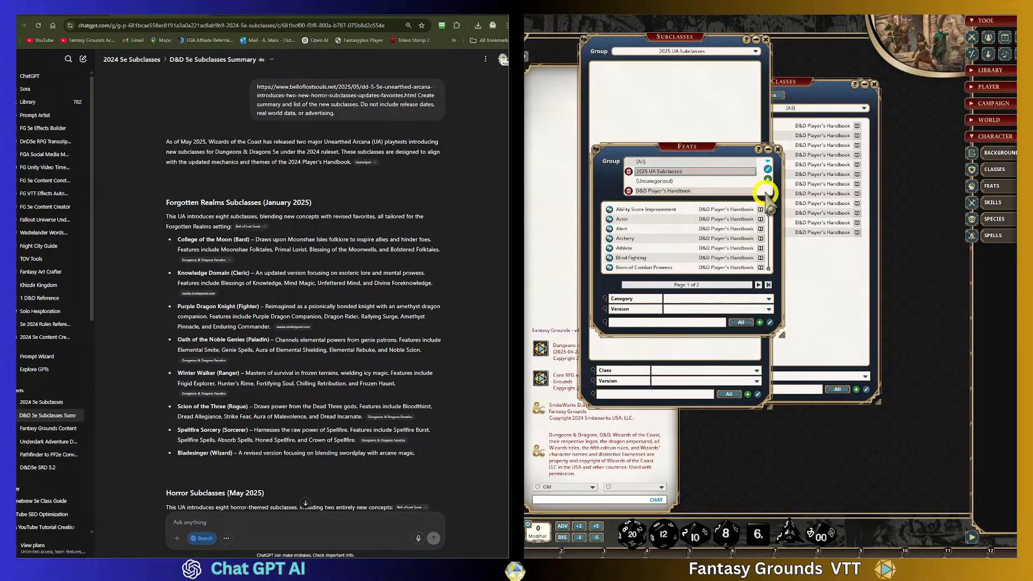
click(687, 190)
click(694, 171)
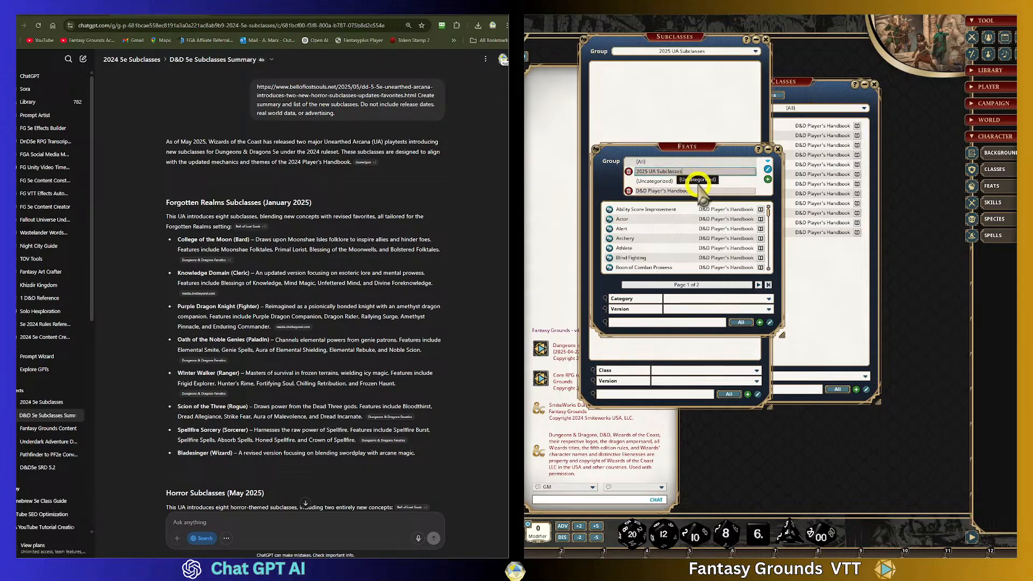
click(768, 169)
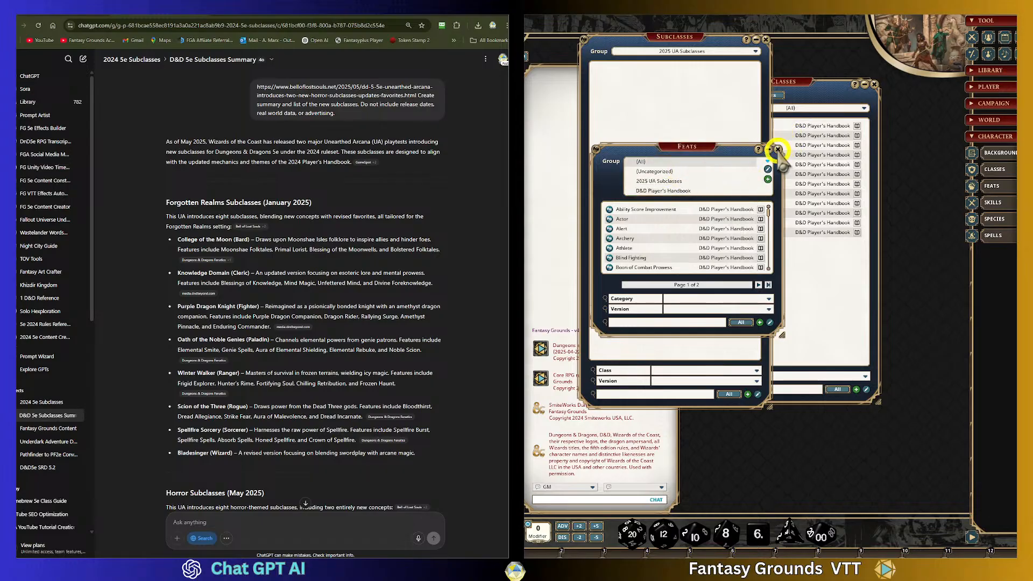
click(777, 149)
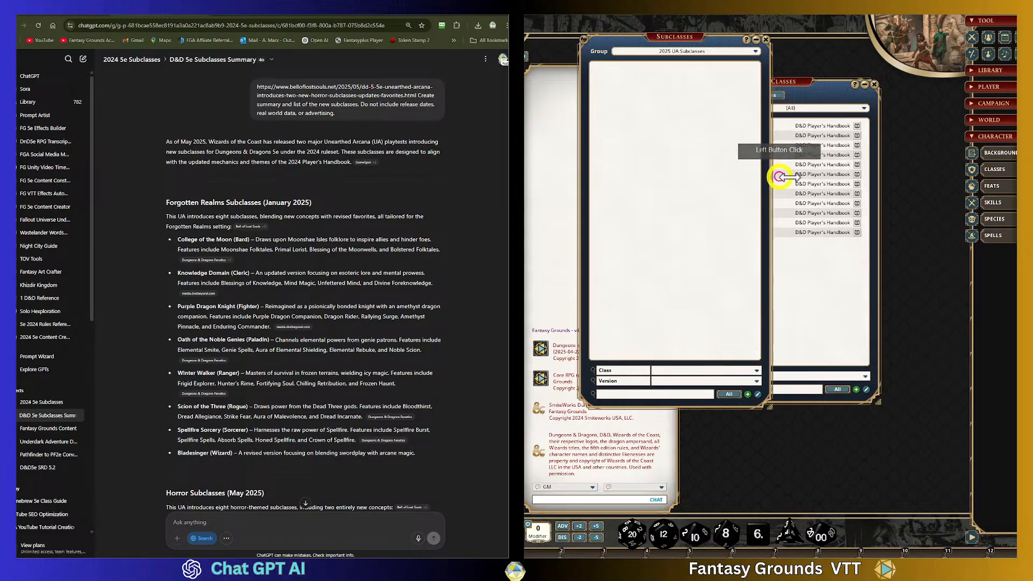
- Open the Skills list, add a group named 2025 UA Subclasses by pasting the name, and close the list
click(992, 203)
click(855, 208)
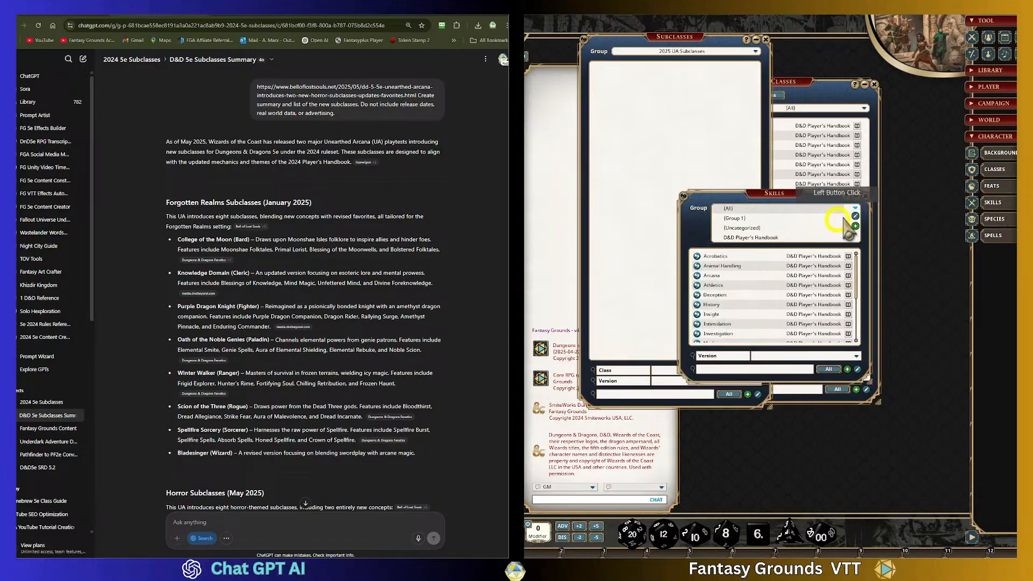
click(855, 226)
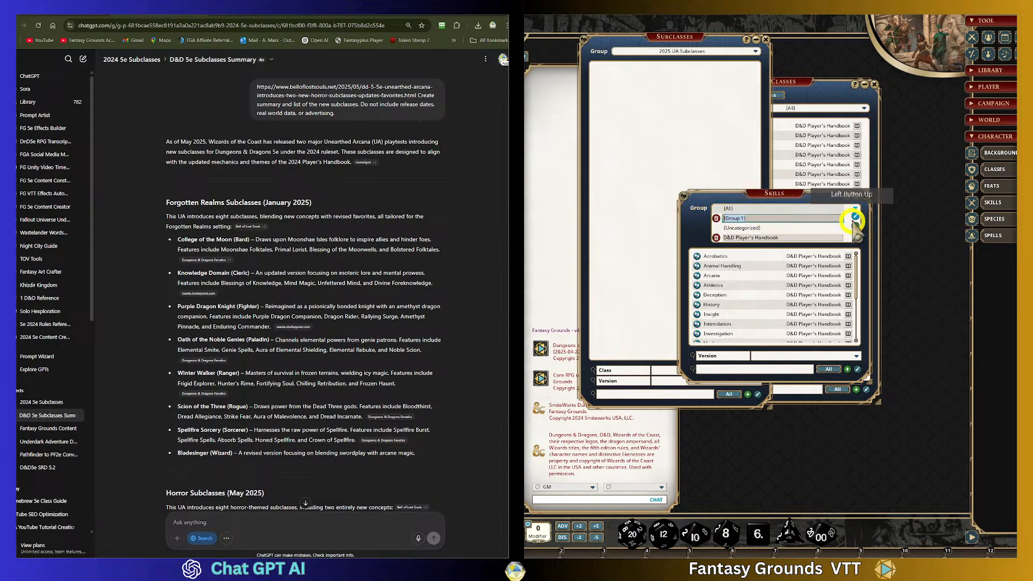
key(ctrl+v)
click(855, 216)
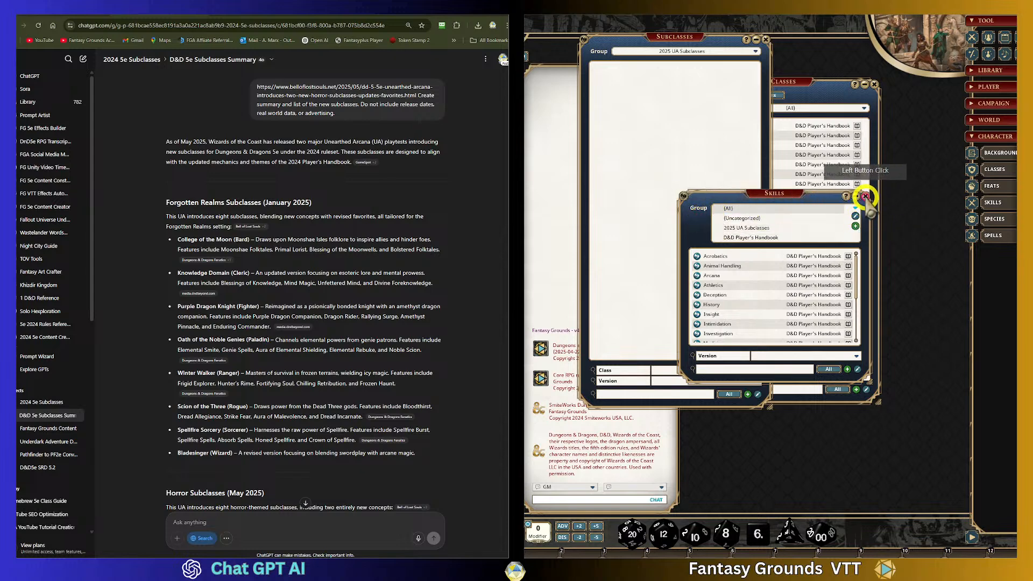
click(865, 196)
- Open the Species list, add a group named 2025 UA Subclasses by pasting the name, and close the list
click(985, 221)
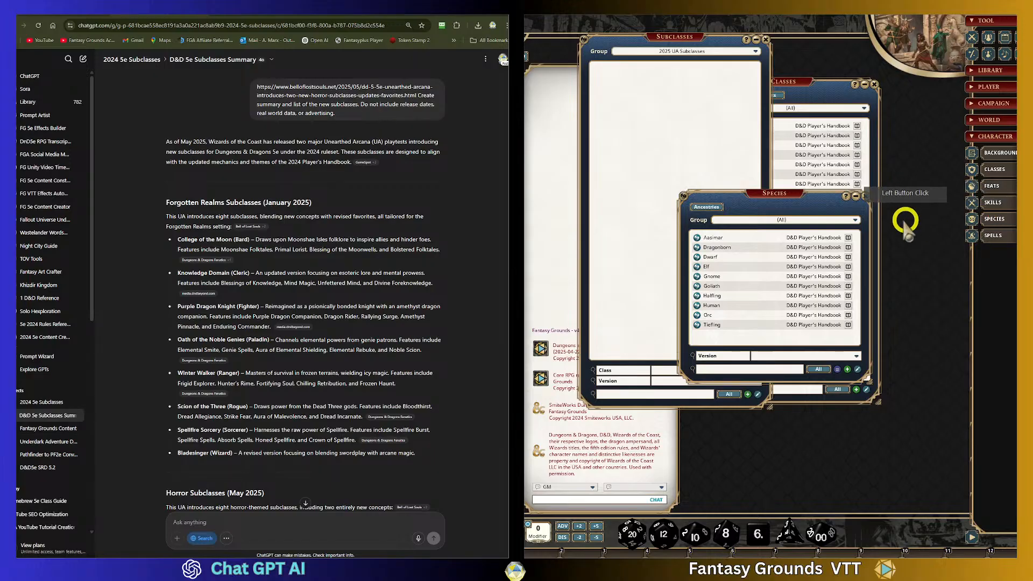
click(843, 222)
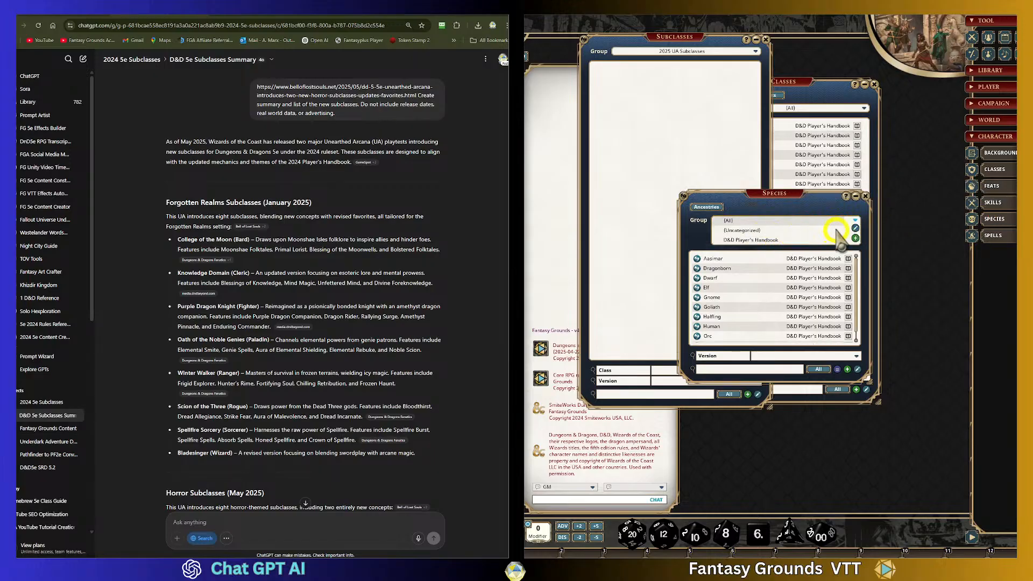
click(855, 238)
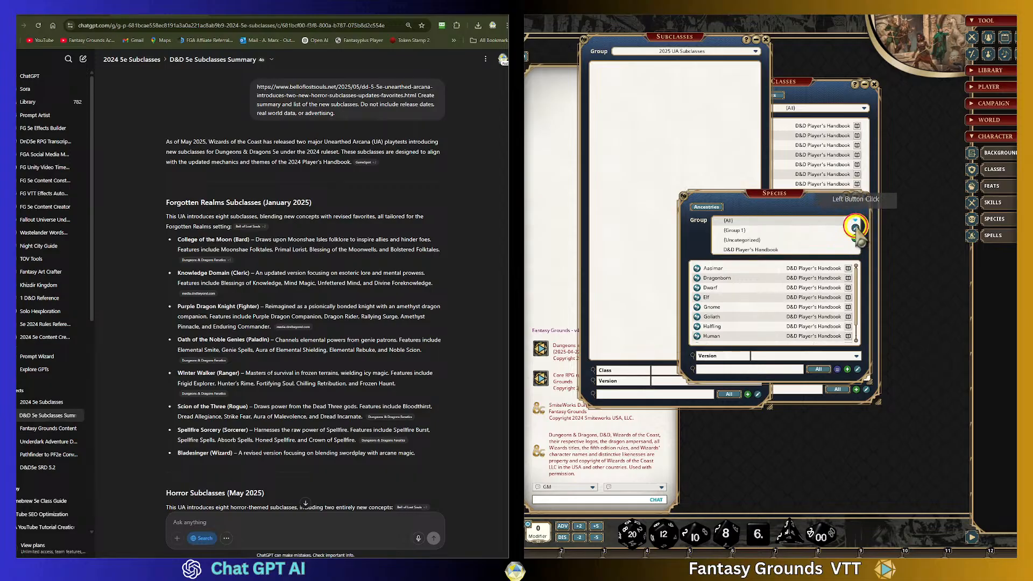
click(856, 228)
click(837, 232)
text(2025 UA Subclasses)
key(Return)
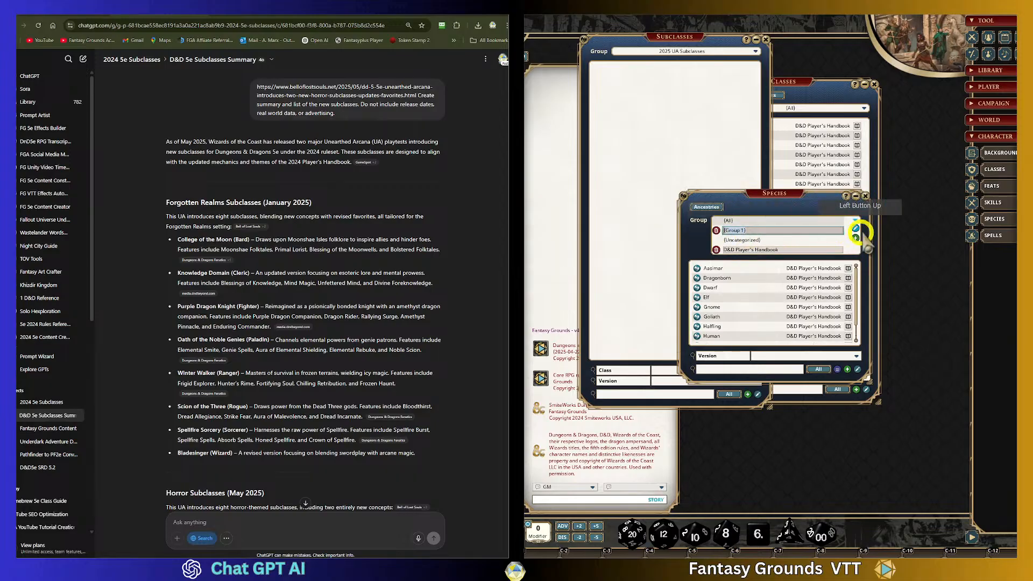
click(855, 230)
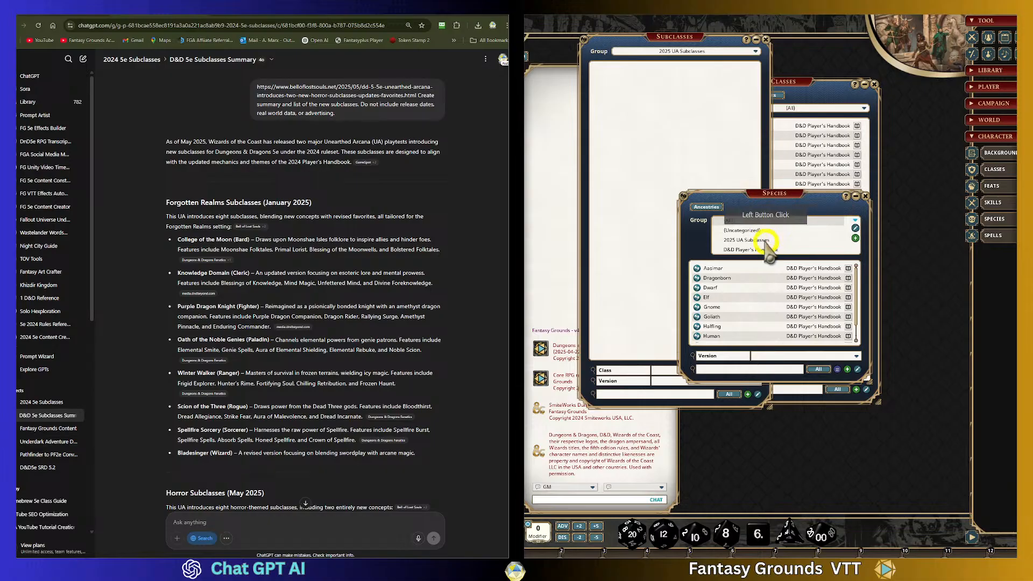
click(865, 195)
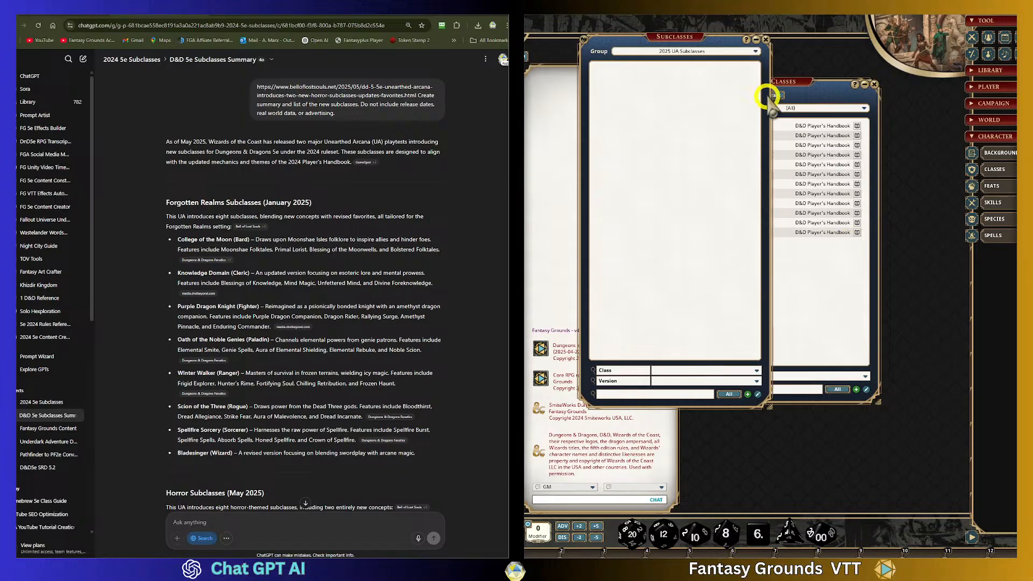
- Close the Subclasses and Classes lists
drag(707, 41, 716, 68)
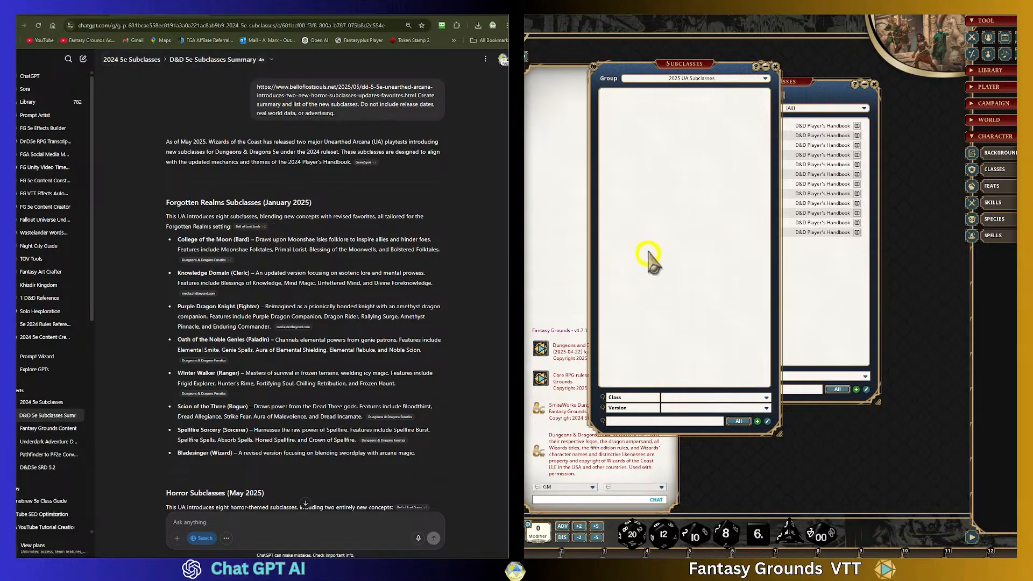
click(775, 67)
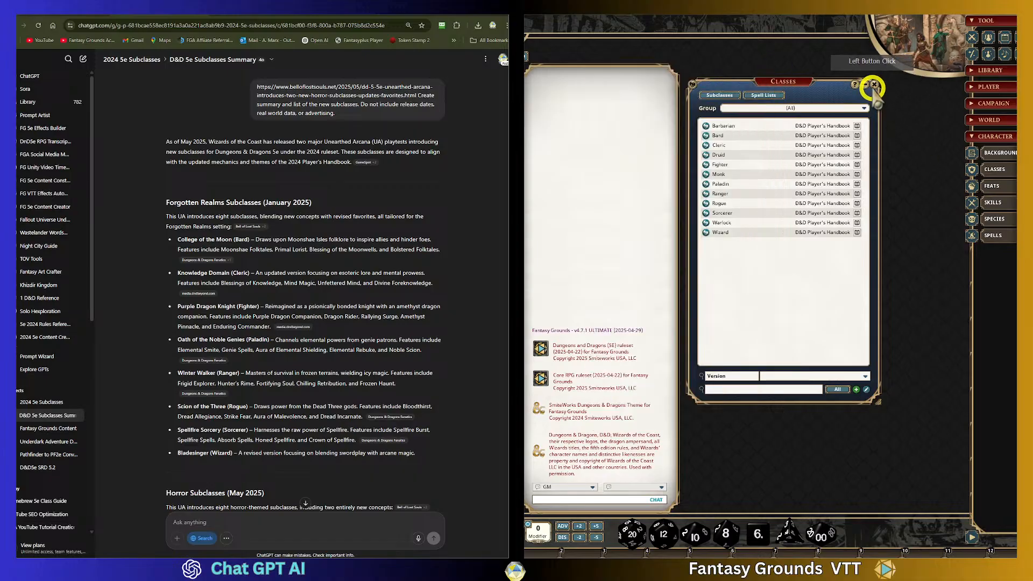
click(875, 86)
- Open the Spells list, add a group named 2025 UA Subclasses, and close the list
click(994, 235)
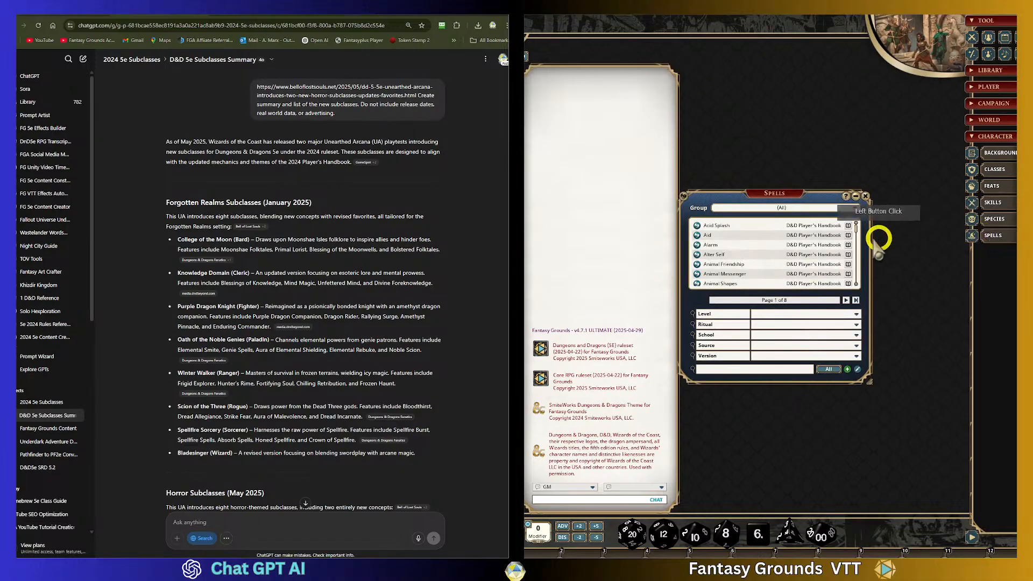
click(855, 209)
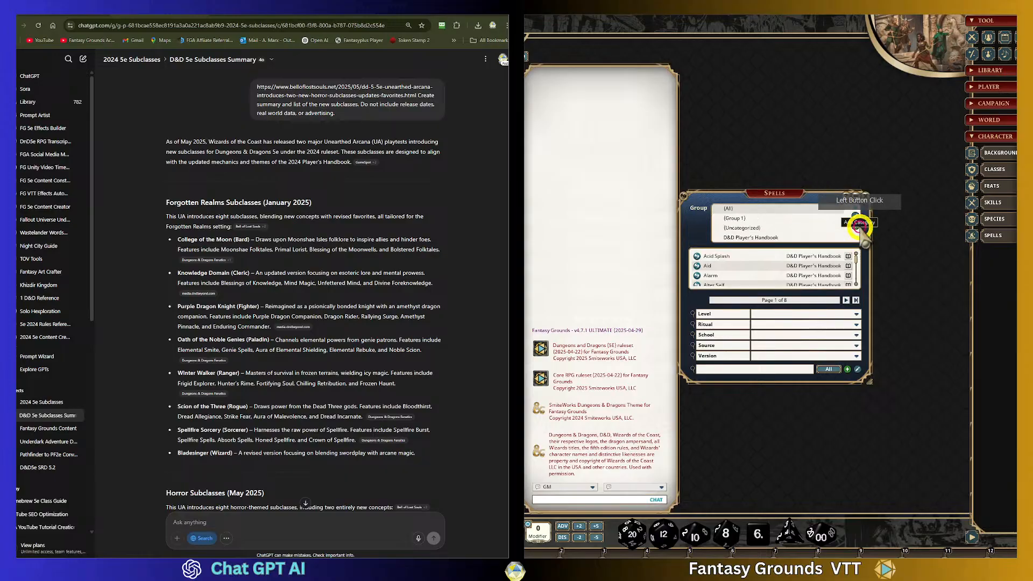
click(855, 216)
drag(785, 219, 706, 219)
text(2025 UA Subclasses)
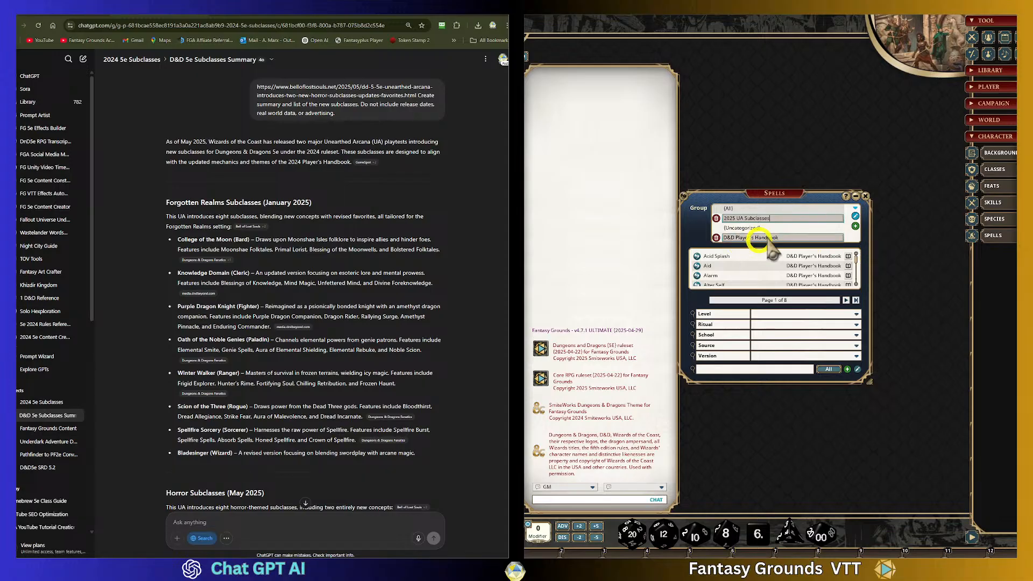
click(857, 216)
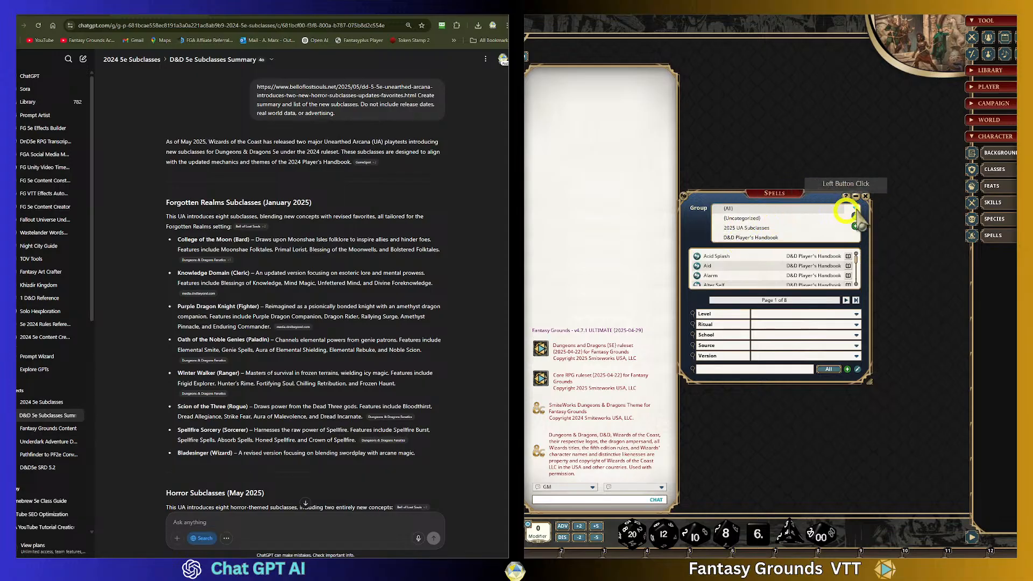
click(866, 196)
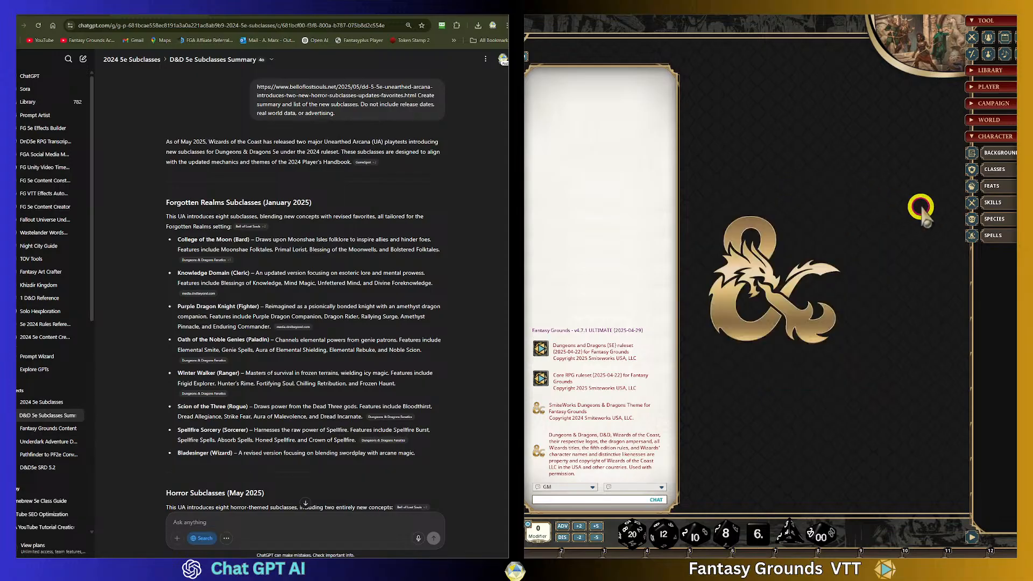
- Open the Species list, filter it to the 2025 UA Subclasses group, and close it
click(988, 221)
click(758, 240)
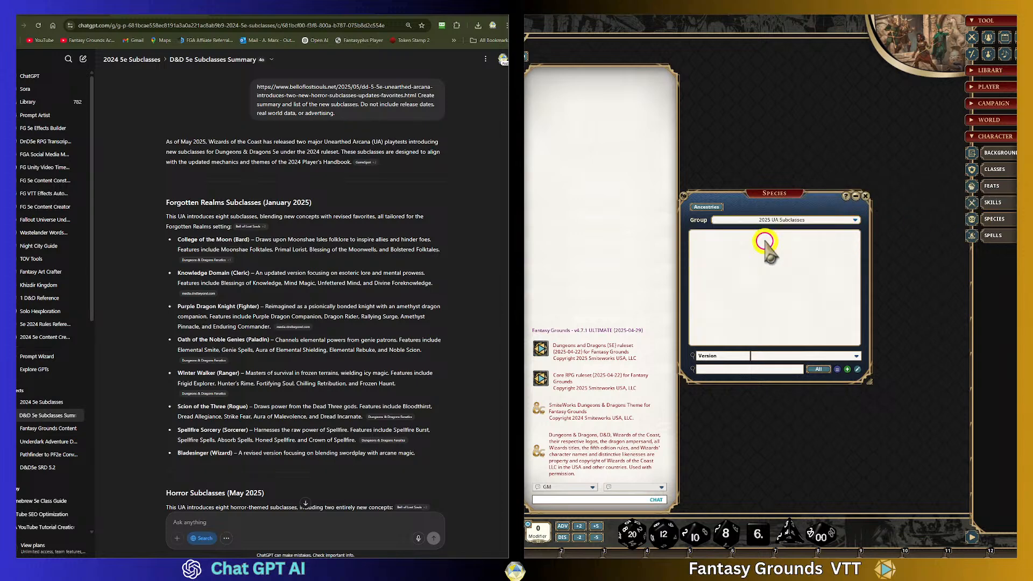
click(865, 197)
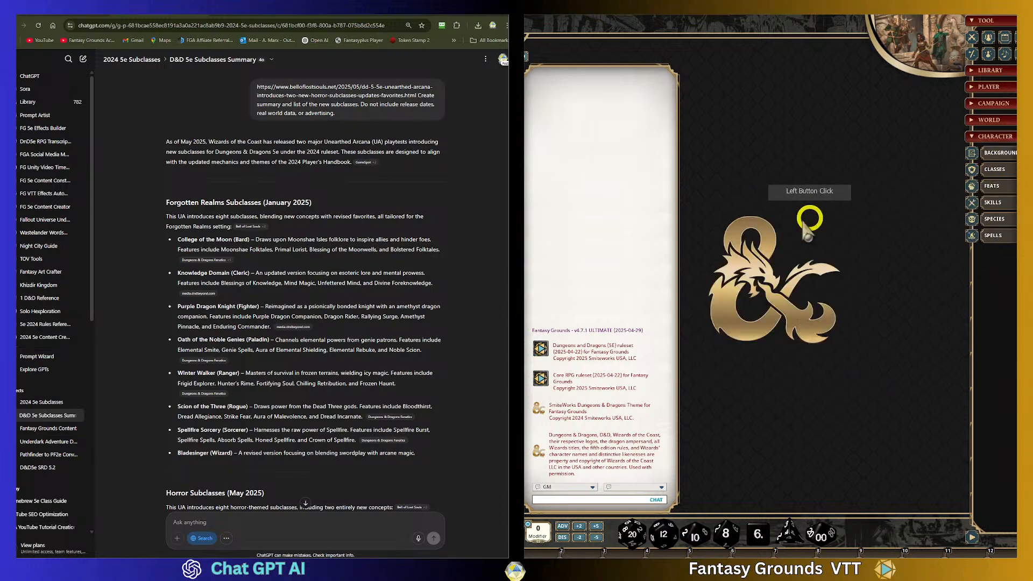
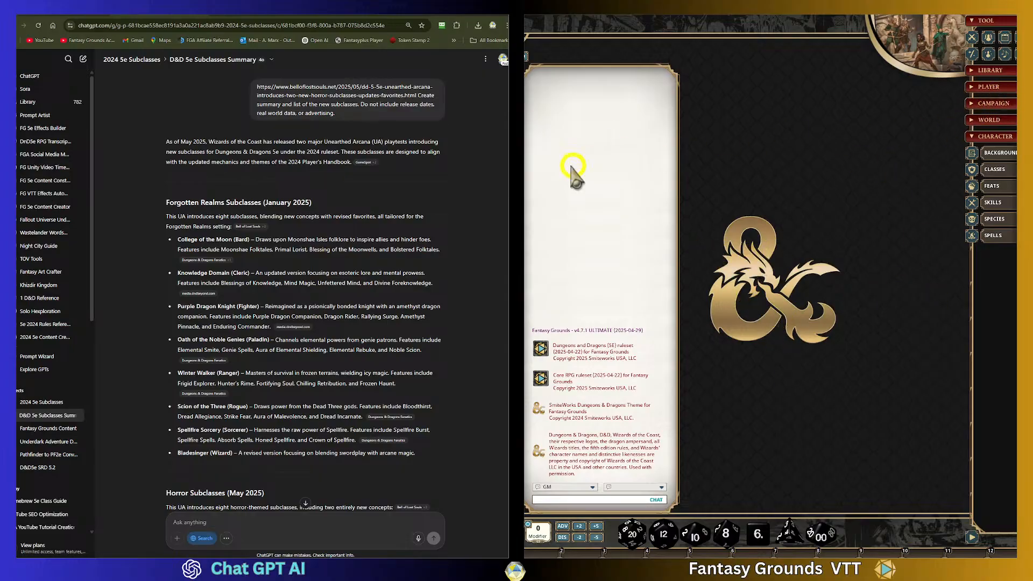
- Read through the summary of the Forgotten Realms and Horror UA subclasses in the chat response
scroll(350, 269, down, 1)
scroll(351, 269, up, 1)
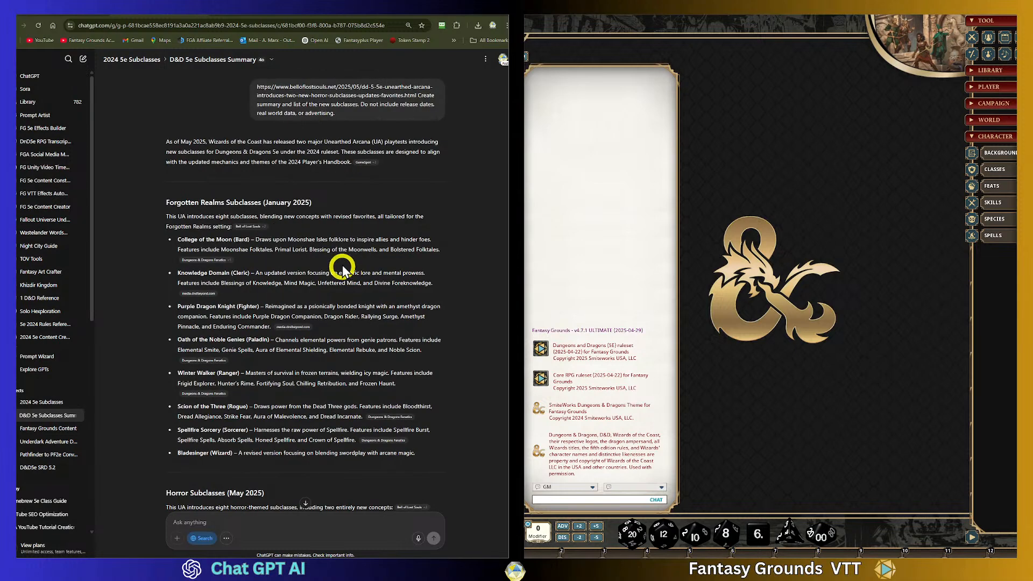
scroll(221, 242, down, 3)
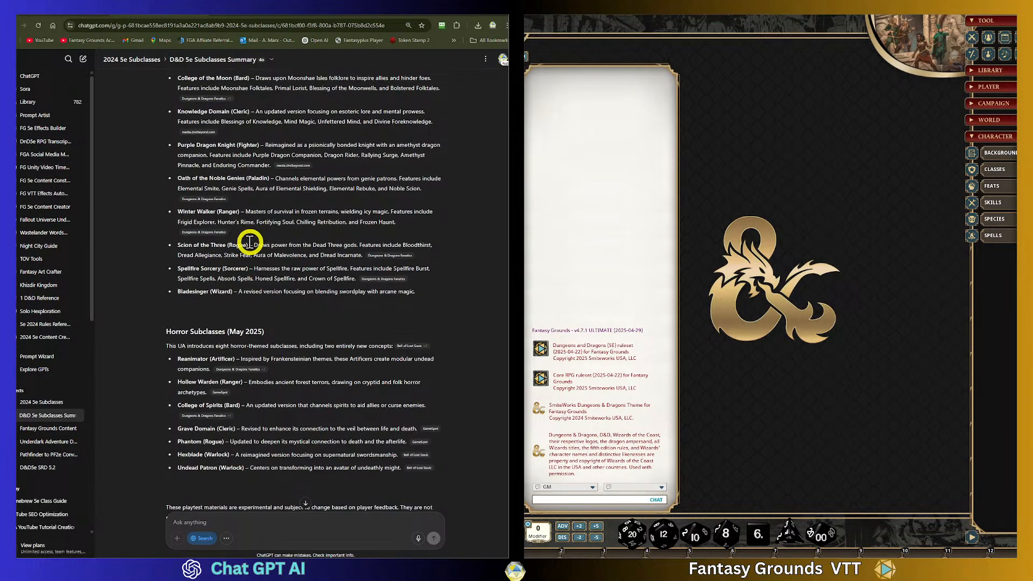
scroll(280, 259, up, 3)
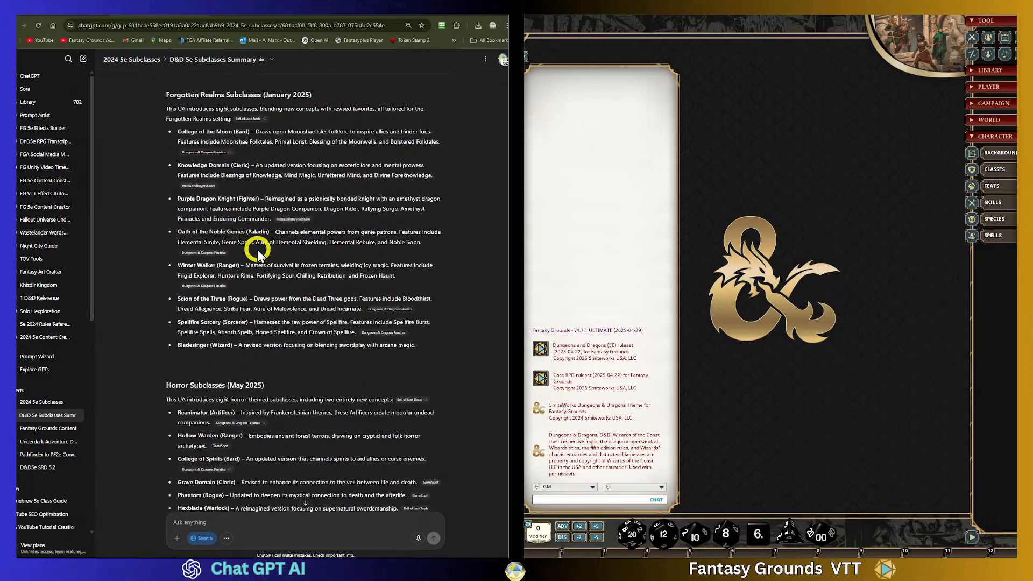
scroll(296, 269, down, 3)
scroll(307, 291, down, 2)
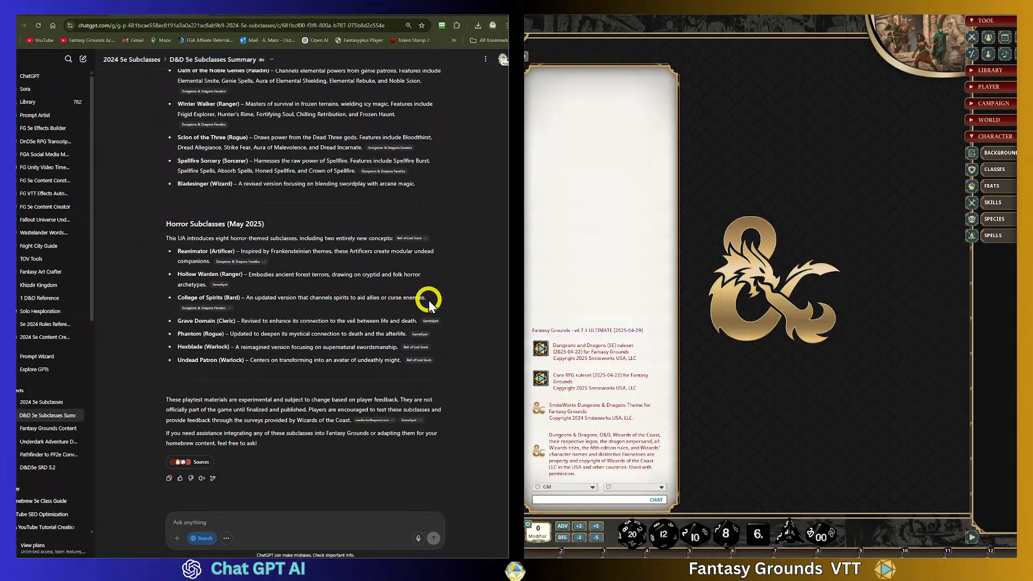
drag(428, 299, 178, 296)
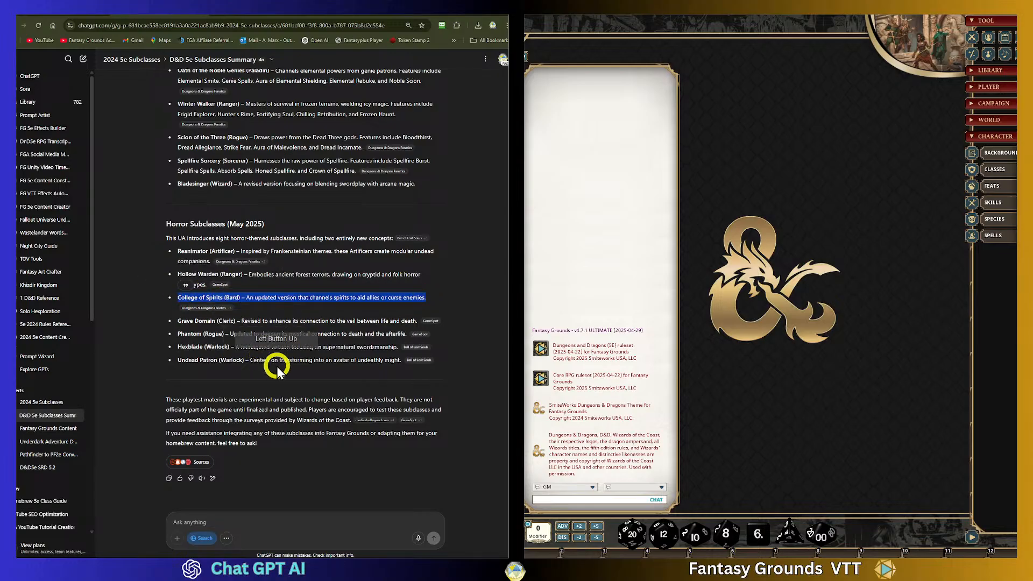
- Write a prompt asking to create the subclass information for the Fantasy Grounds VTT platform in plain text, with related backgrounds or spells included separately
click(224, 517)
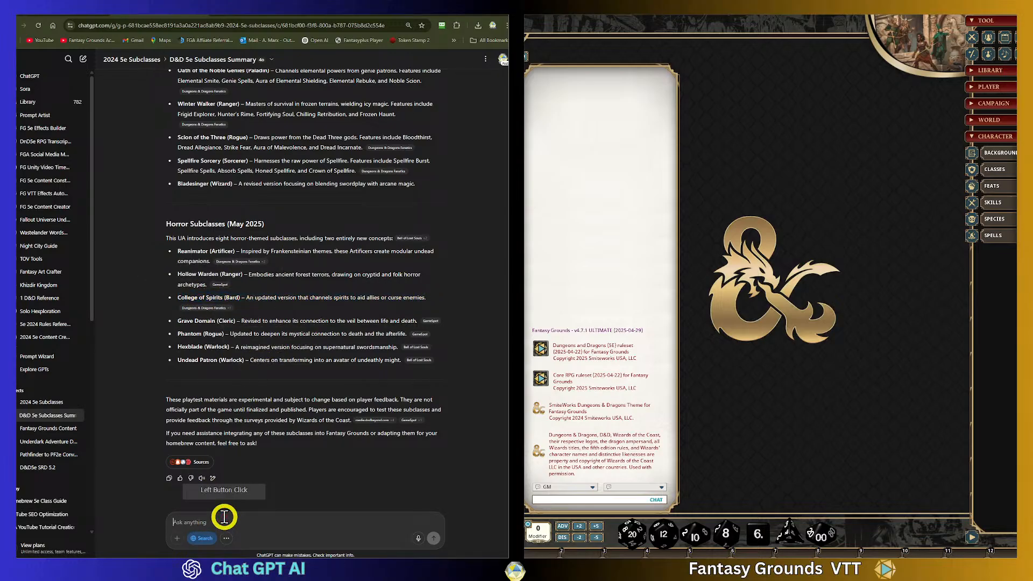
text(Create the subclass information)
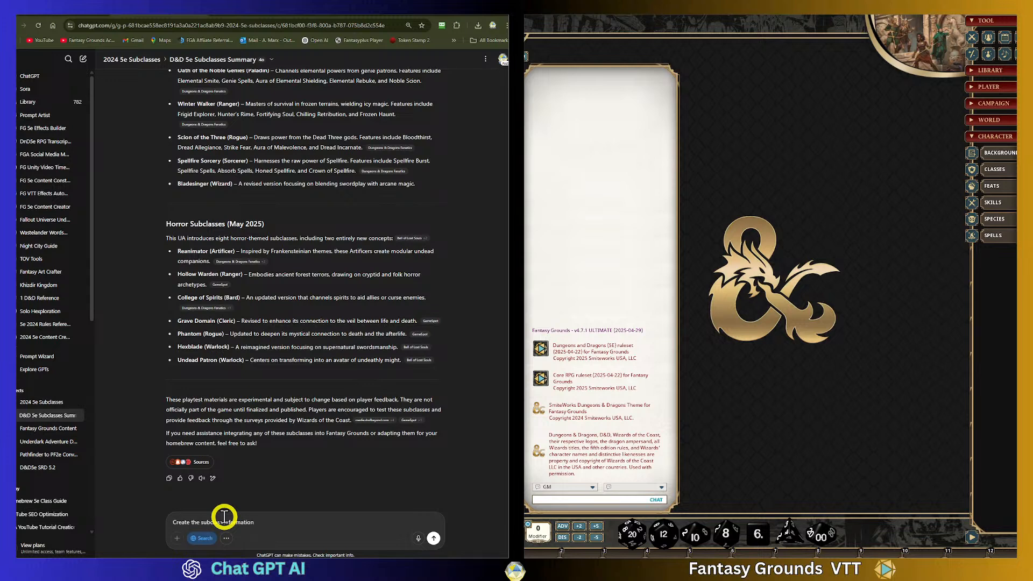
text( for the Fantasy Grounds VTT platform in plai)
text(n text. If ther are a)
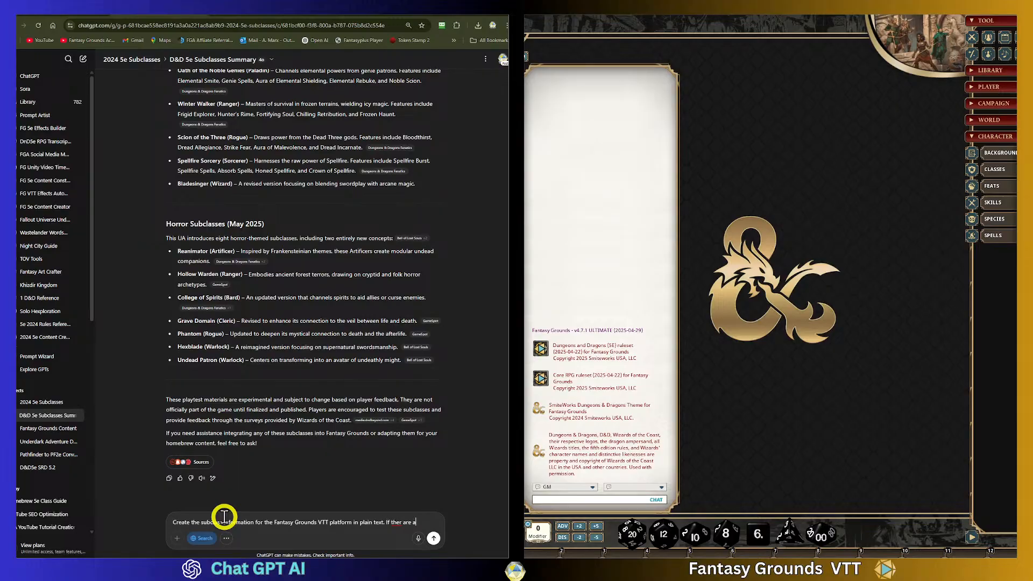
text(ny custom)
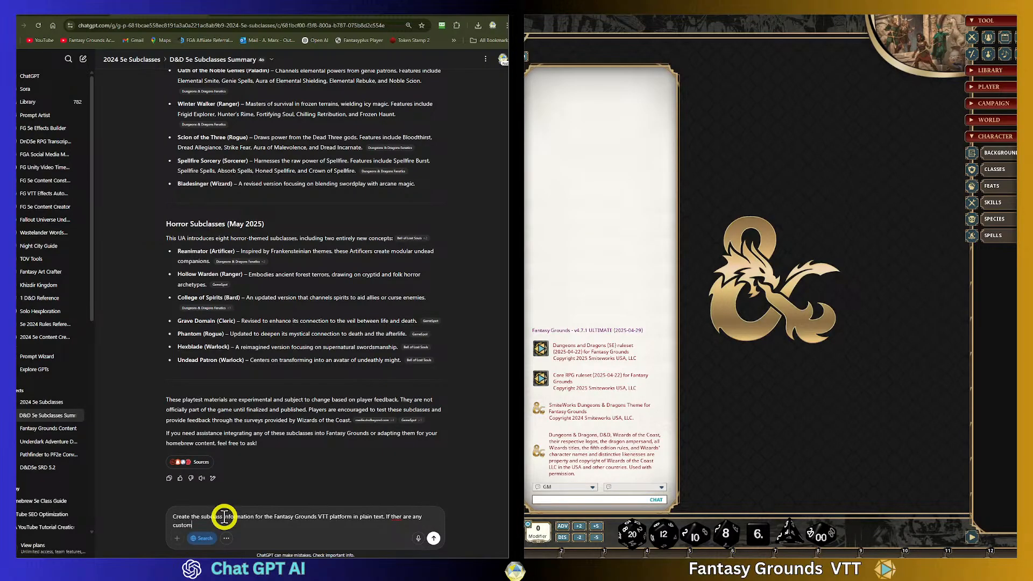
text( and related backgrounds or spells. etc. include tho)
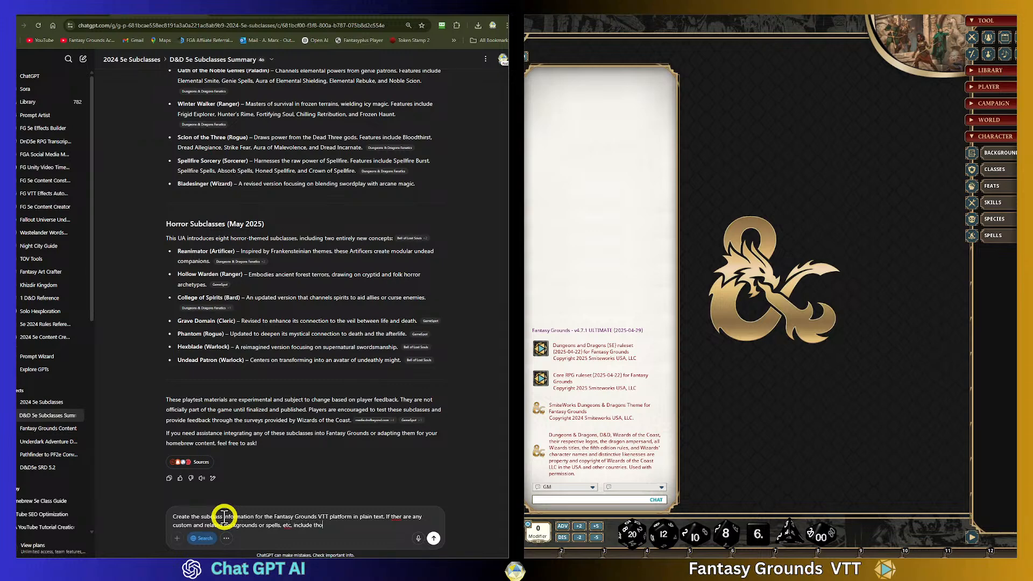
text(se in sepaer)
text(e)
key(alt+space)
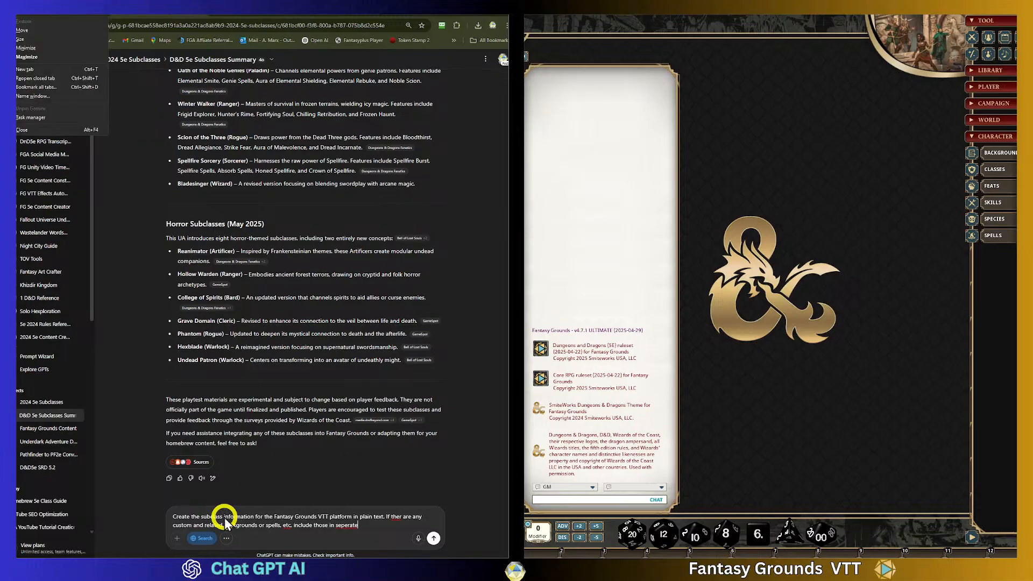
key(m)
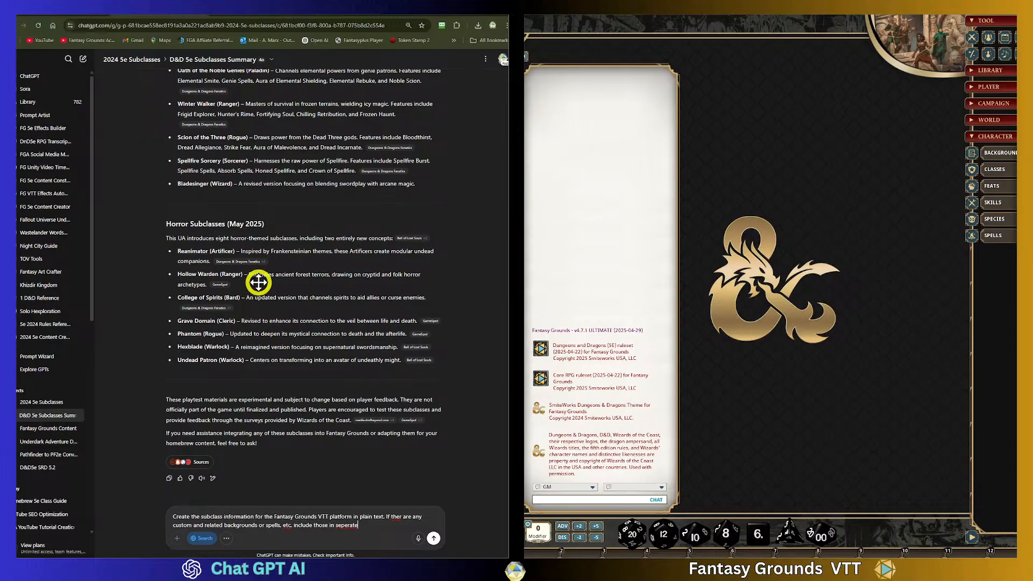
right_click(345, 525)
click(344, 525)
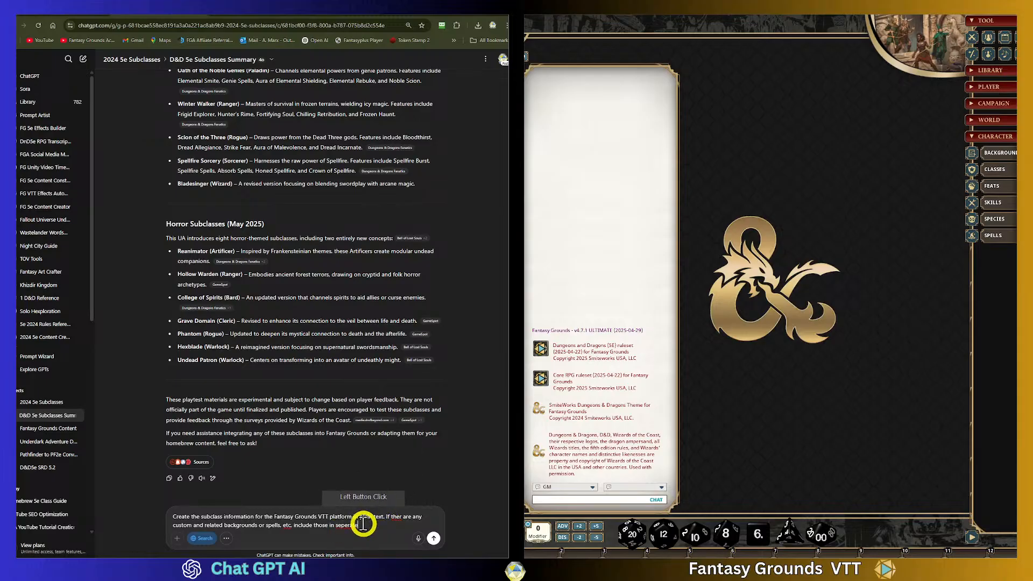
click(355, 357)
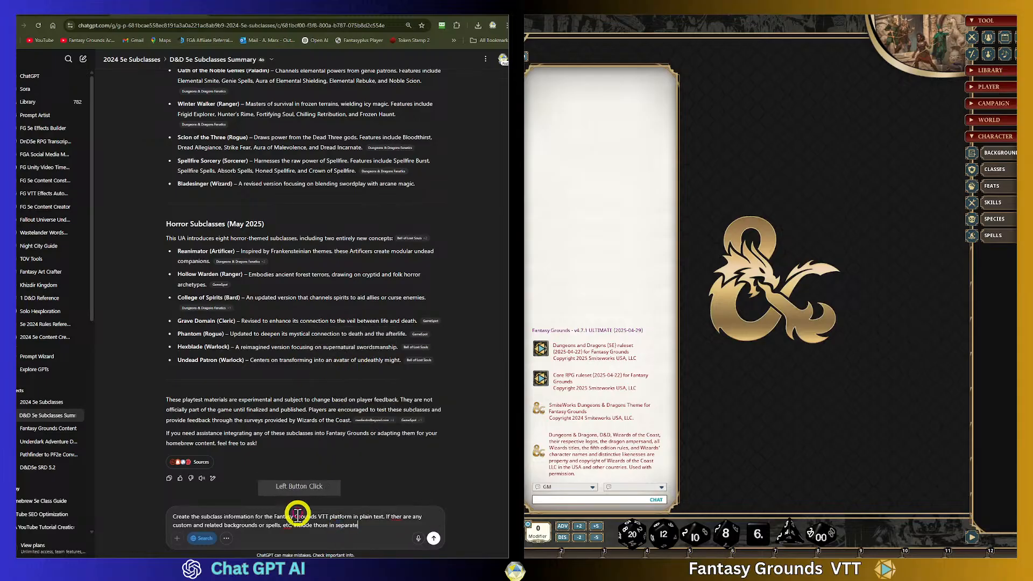
- Correct the spelling of "etc." and "there" in the prompt and send it
right_click(287, 526)
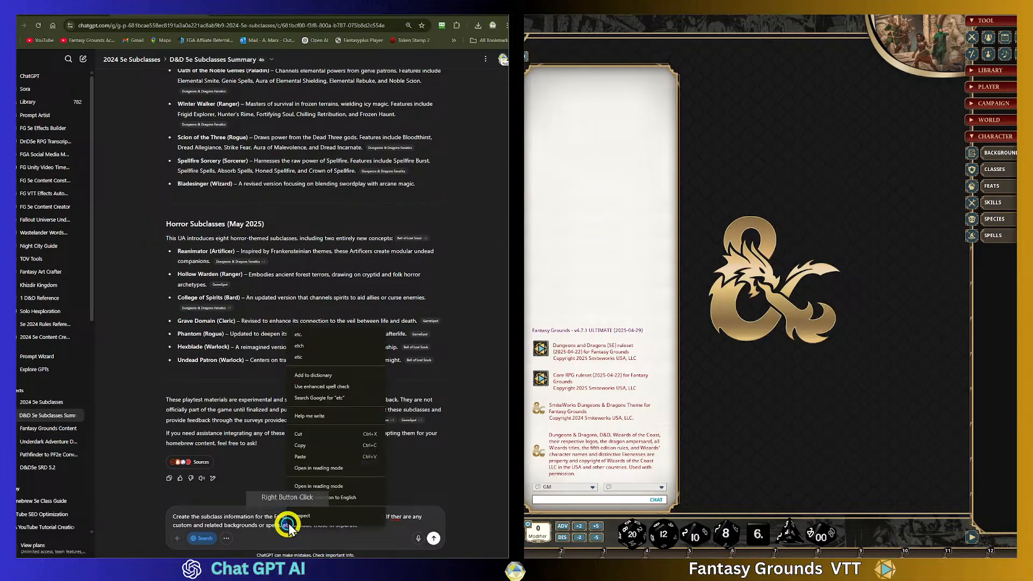
click(302, 335)
right_click(395, 517)
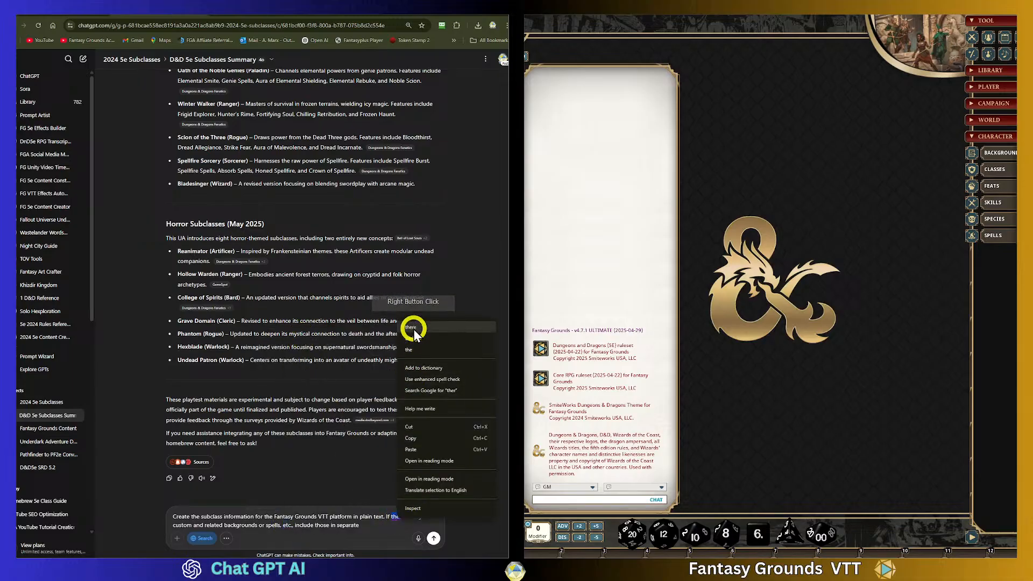
click(386, 471)
click(433, 538)
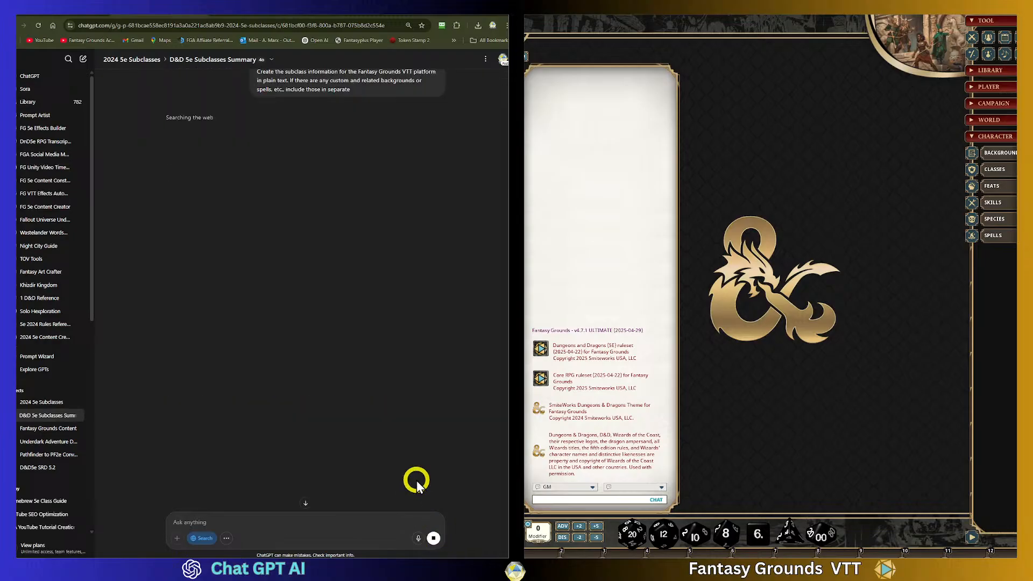
- Read the returned subclass template with its custom backgrounds and custom spells sections
click(205, 538)
click(418, 380)
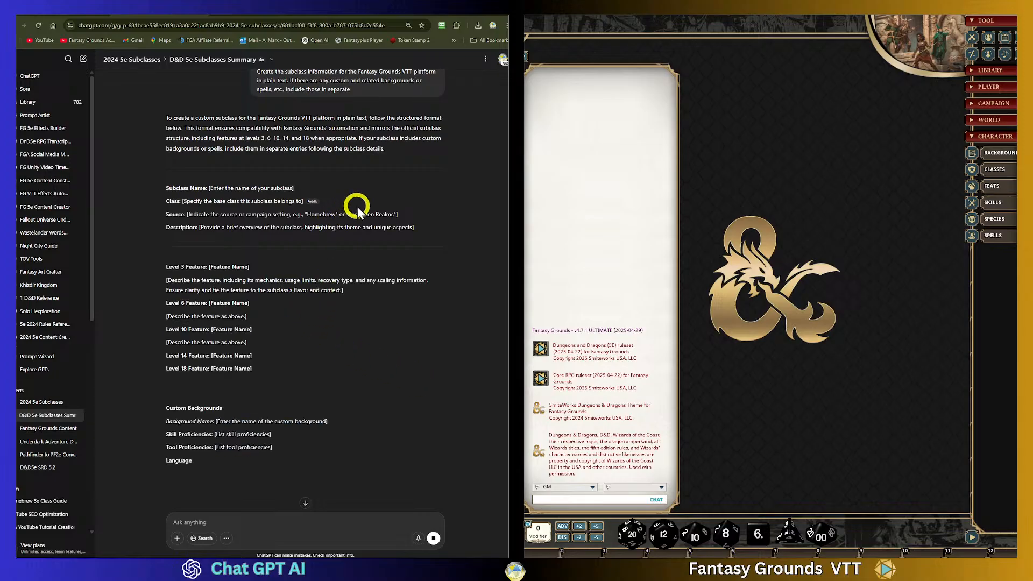
scroll(378, 352, down, 1)
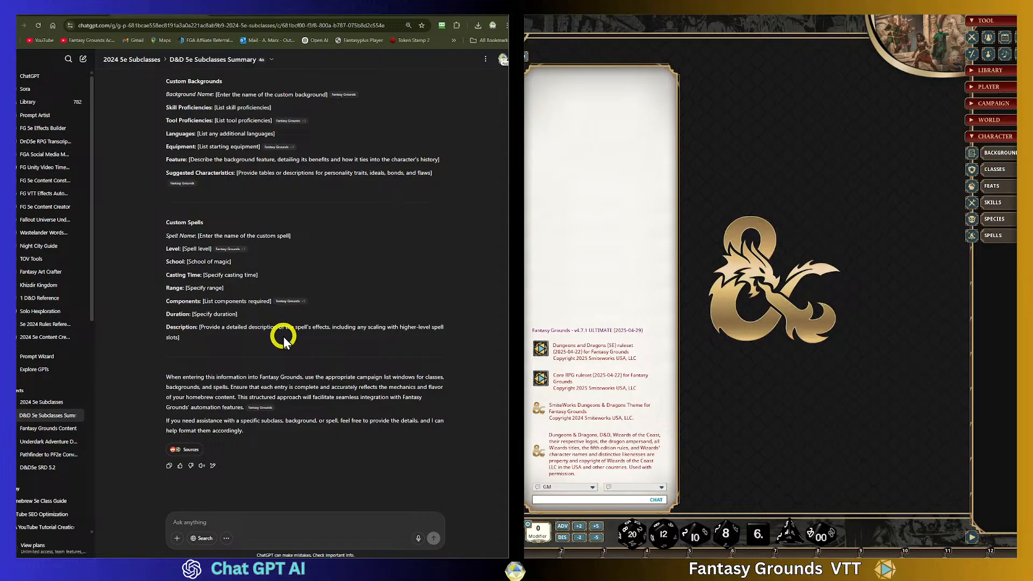
scroll(282, 337, up, 20)
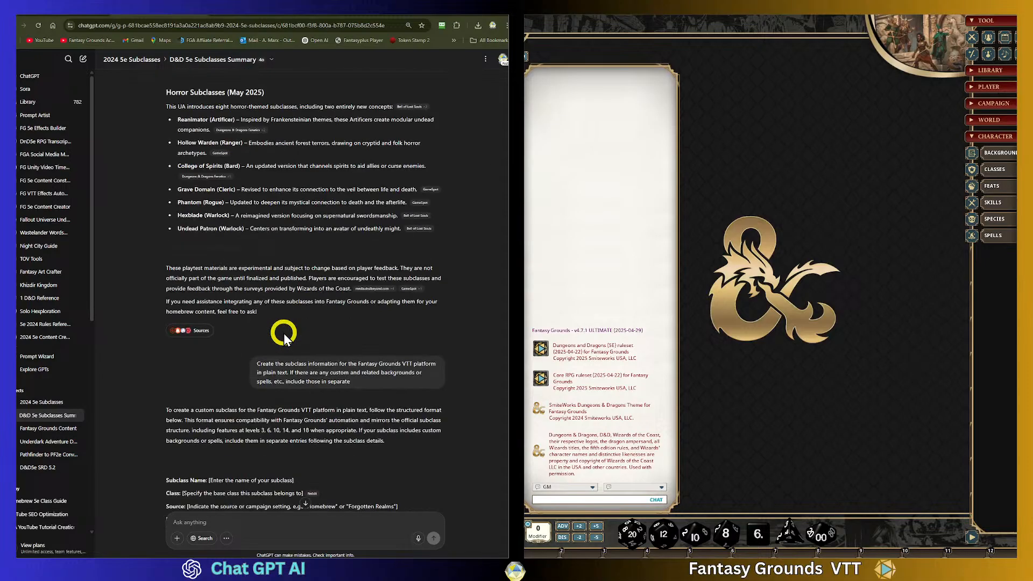
- Copy the previous prompt's text into the message box
drag(356, 381, 258, 367)
key(ctrl+c)
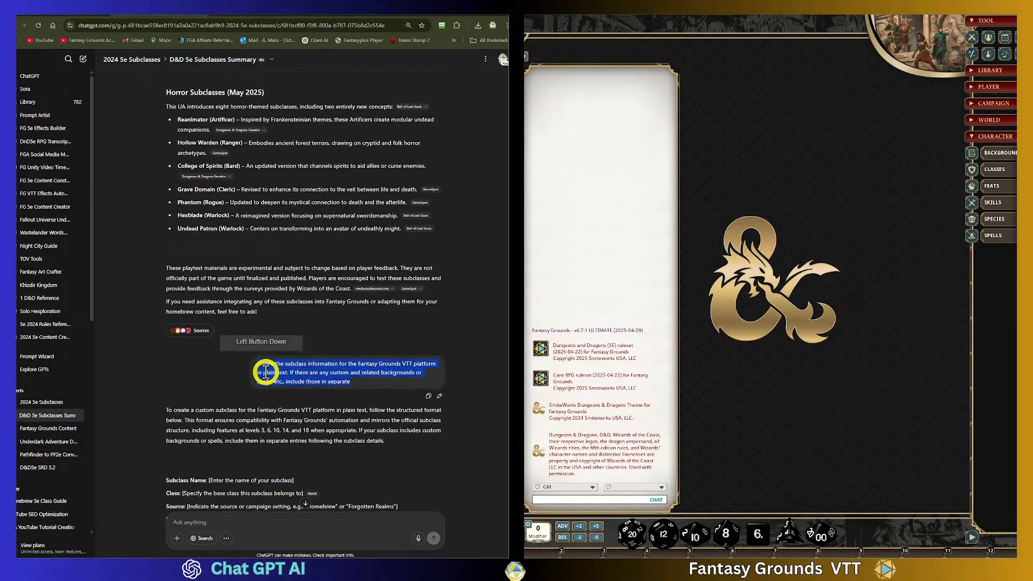
click(311, 522)
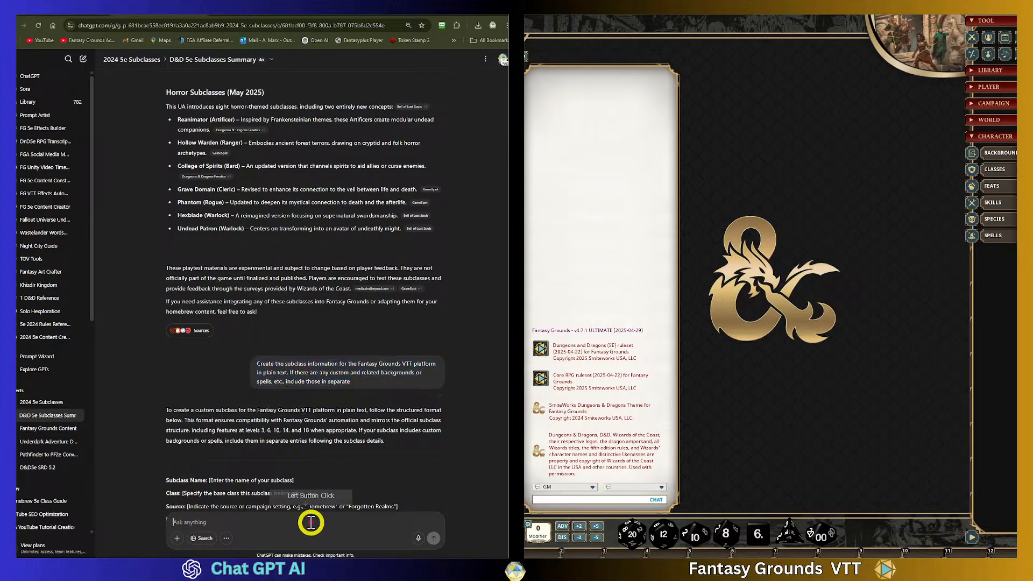
key(ctrl+v)
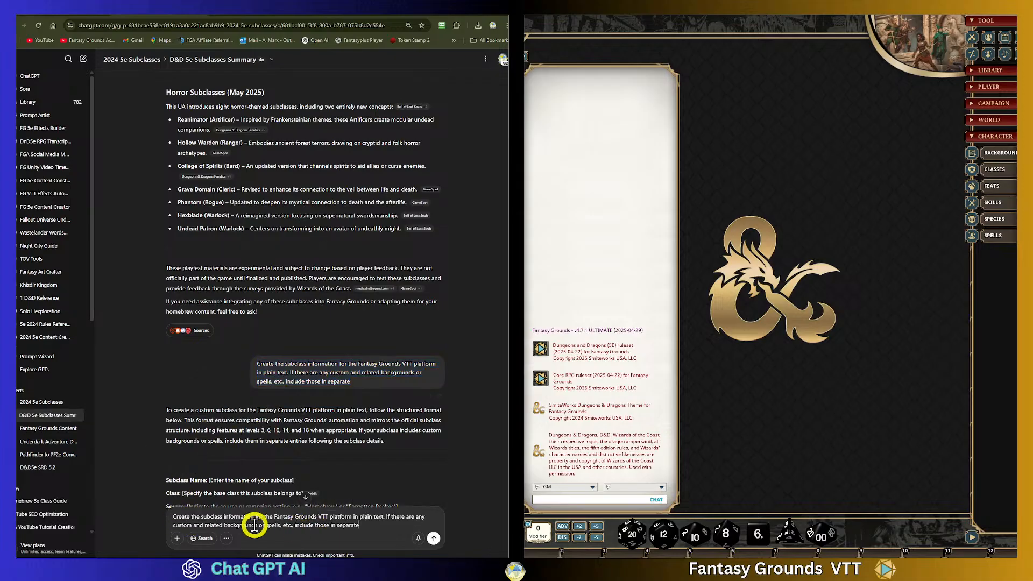
- Revise the prompt to request the actual subclass text information and send it
click(201, 518)
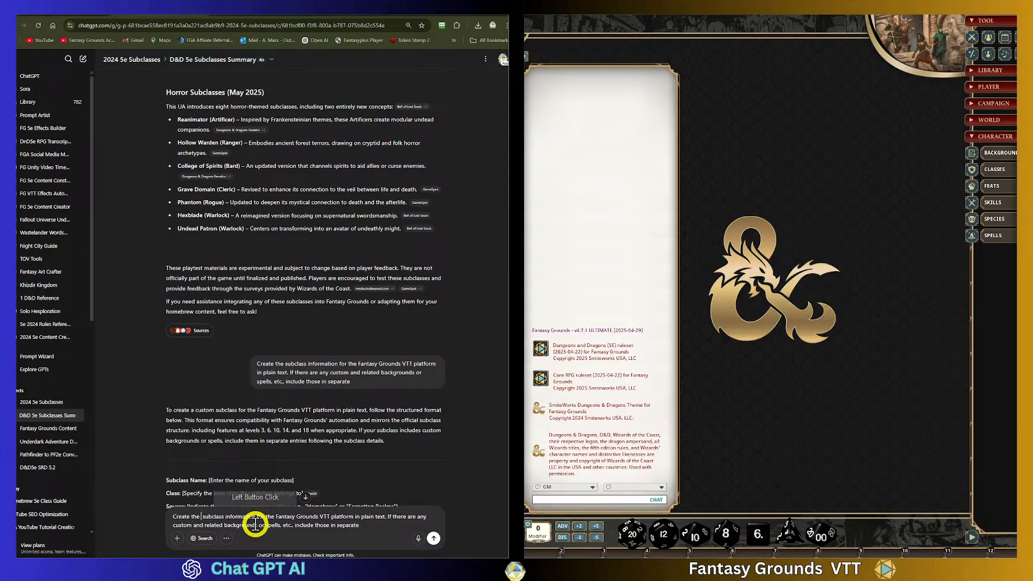
text(acx)
key(BackSpace)
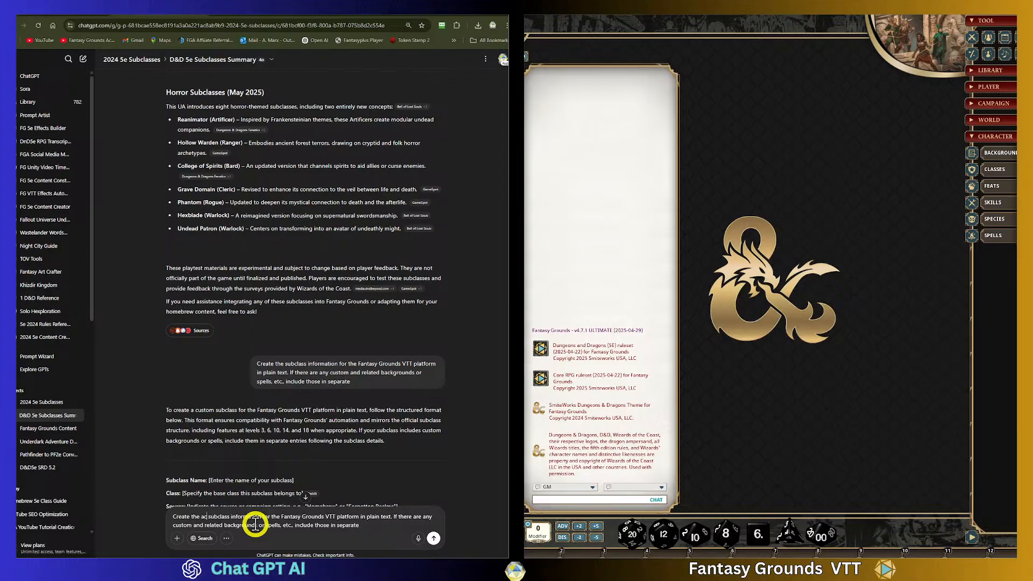
text(tual)
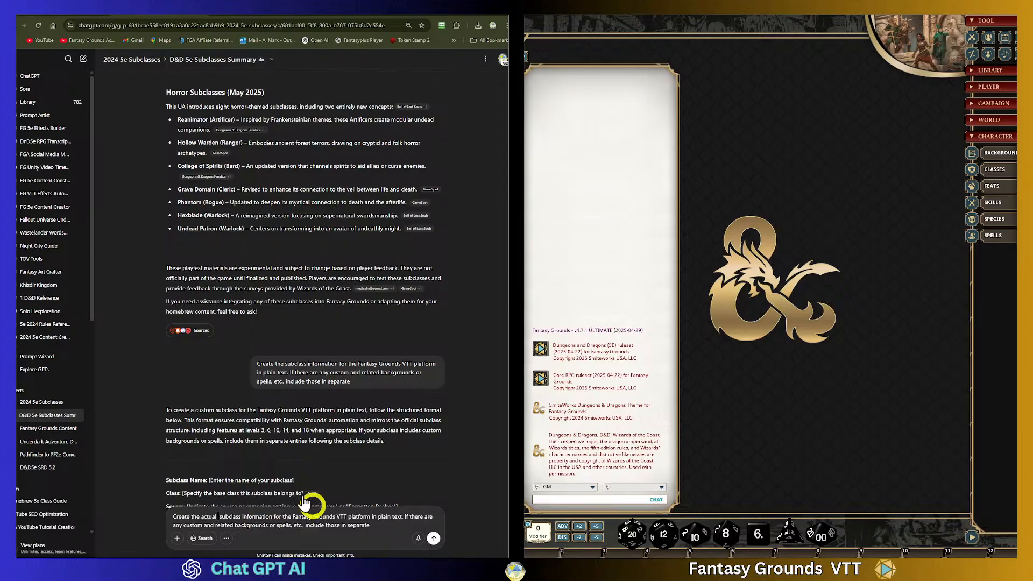
scroll(318, 308, down, 20)
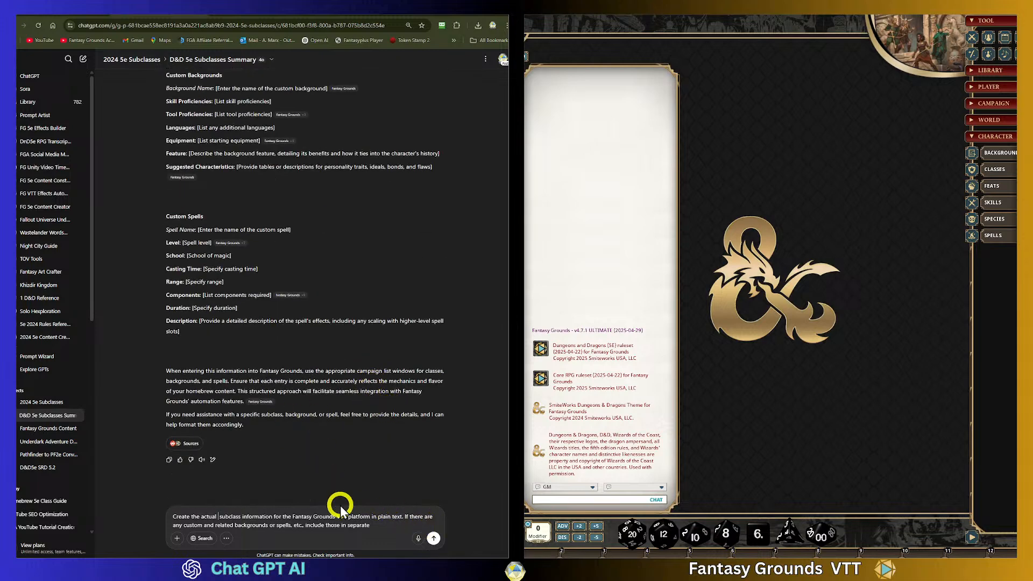
key(BackSpace)
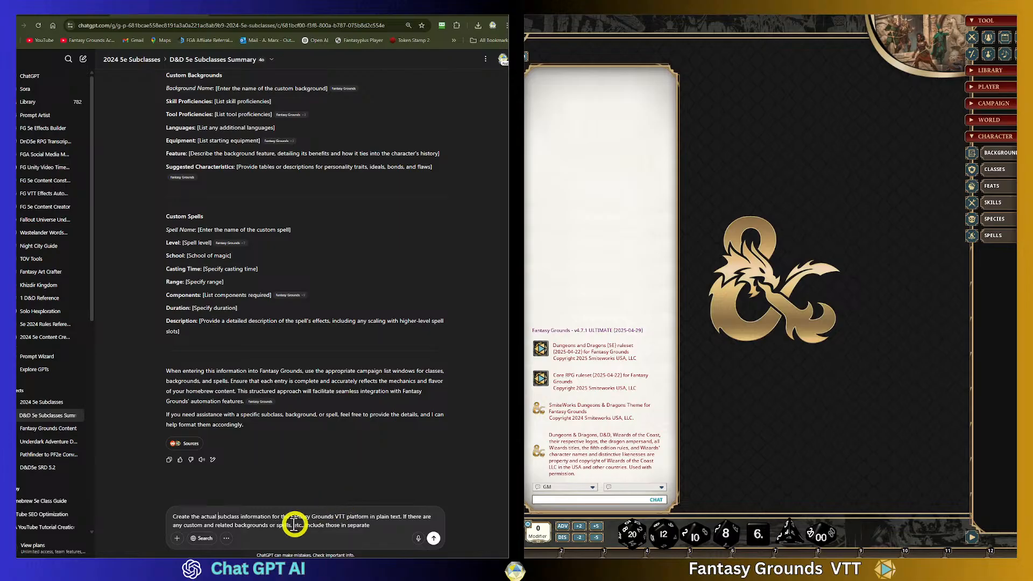
click(241, 518)
text(te)
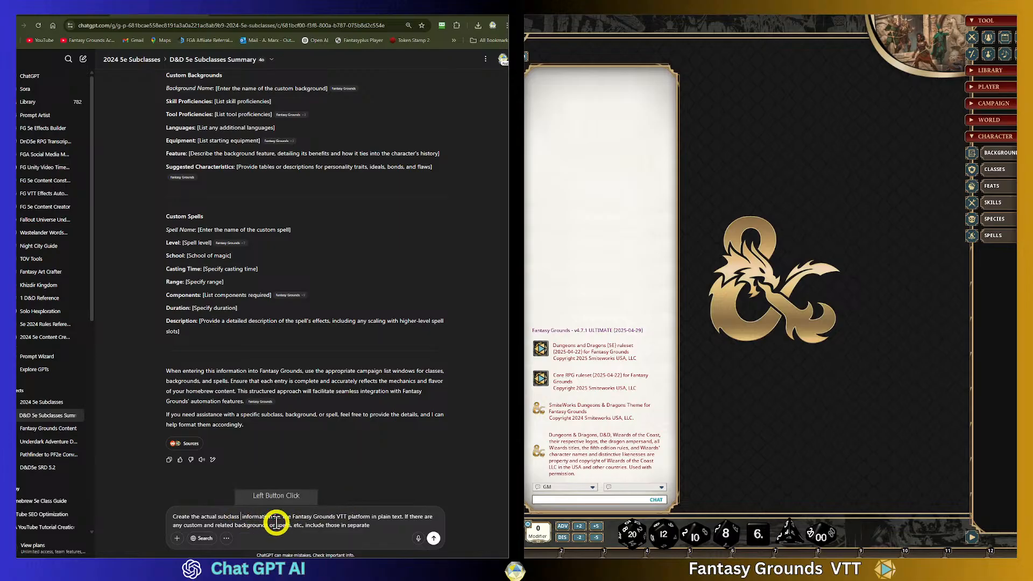
text(xt)
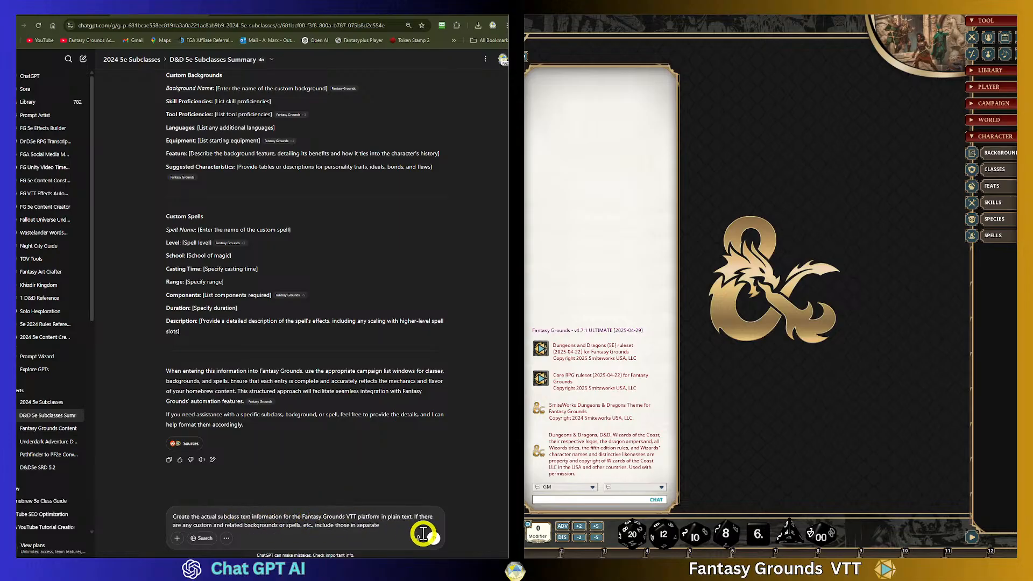
click(435, 539)
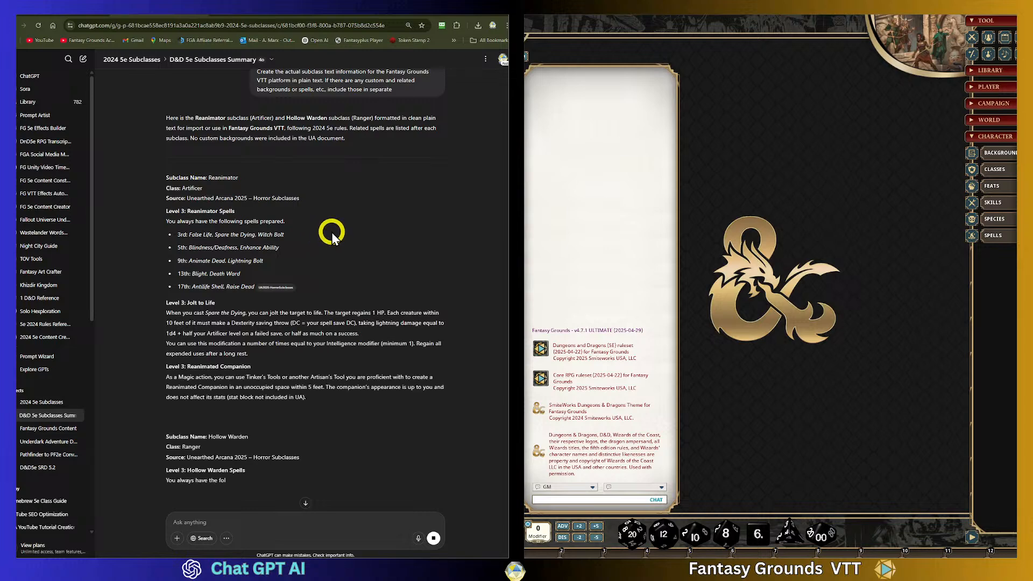
- Read through the generated Reanimator and Hollow Warden subclass text
scroll(331, 231, down, 1)
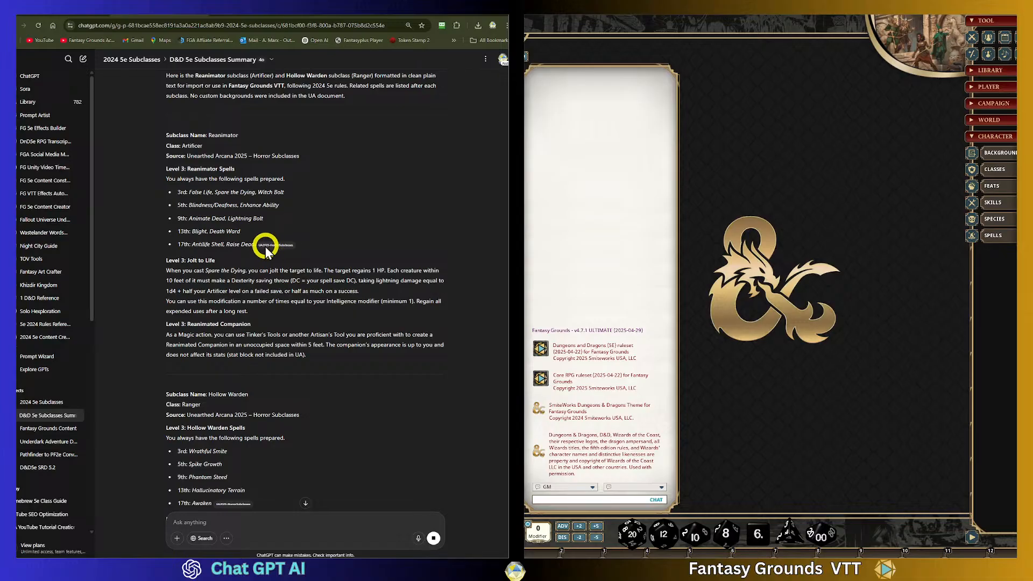
scroll(363, 218, down, 1)
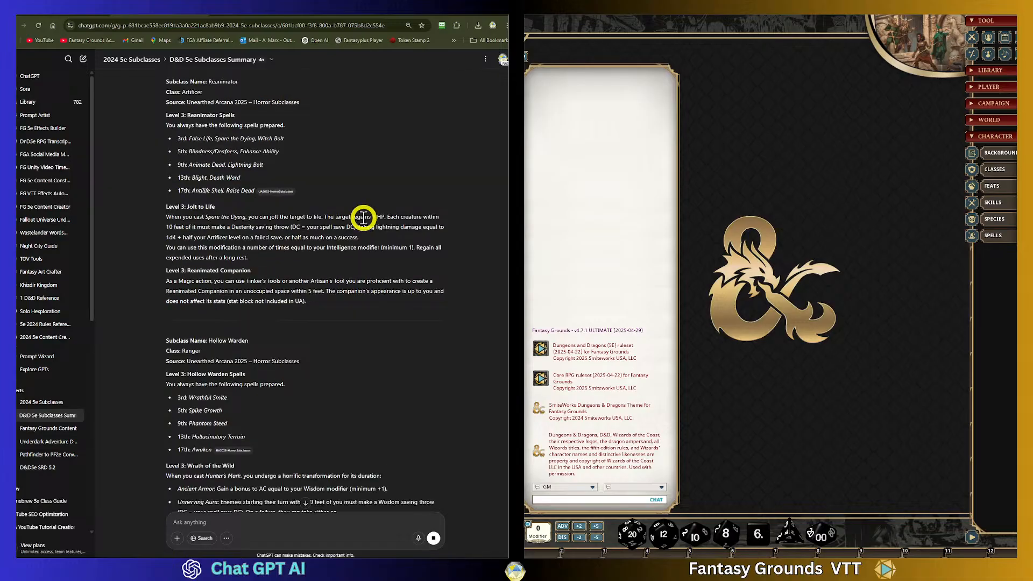
scroll(363, 218, down, 1)
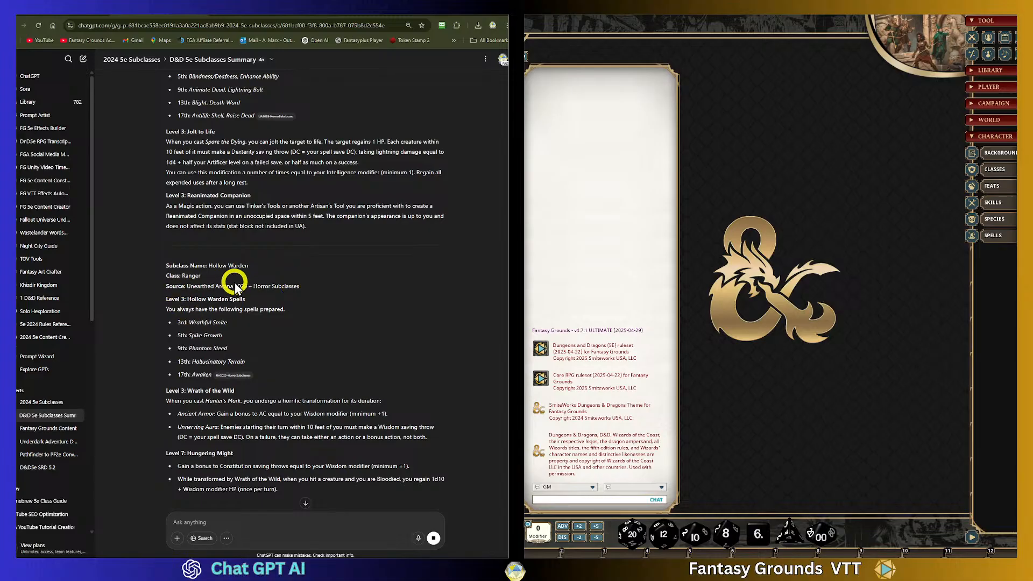
scroll(237, 282, up, 2)
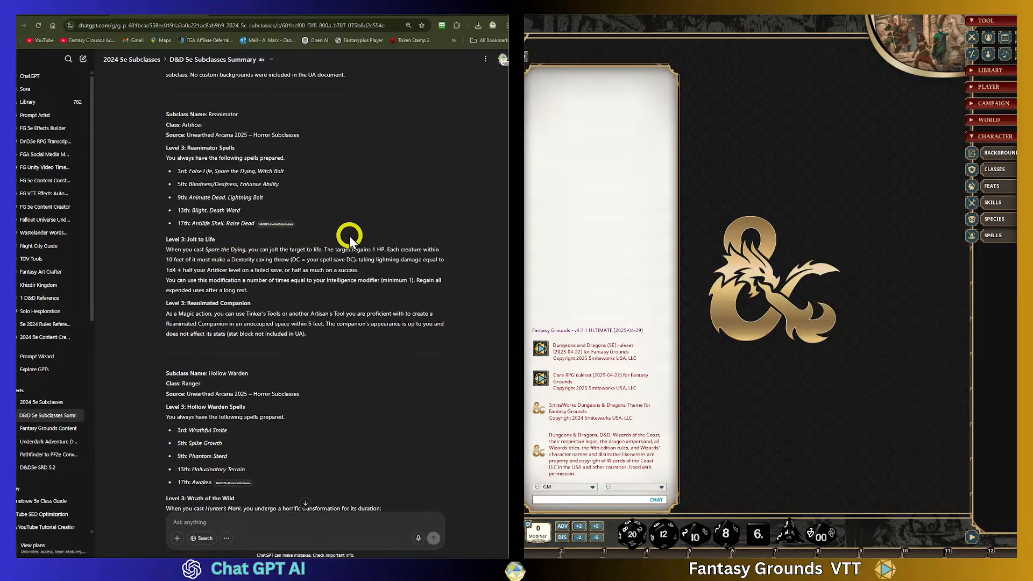
- Review the generated Reanimator and Hollow Warden text down to its closing note about the companion stat block
scroll(356, 300, up, 2)
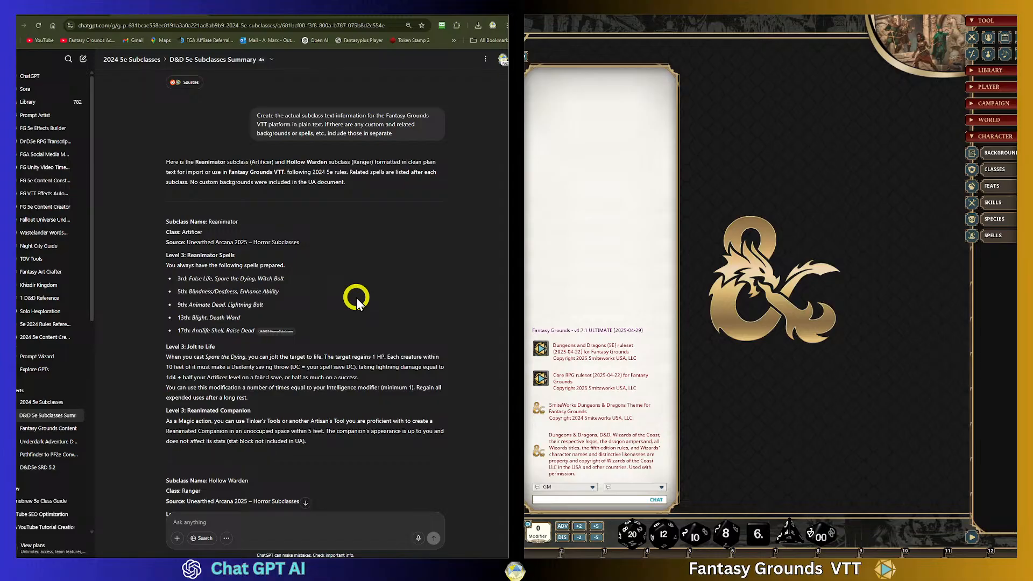
scroll(356, 297, down, 2)
scroll(358, 295, down, 3)
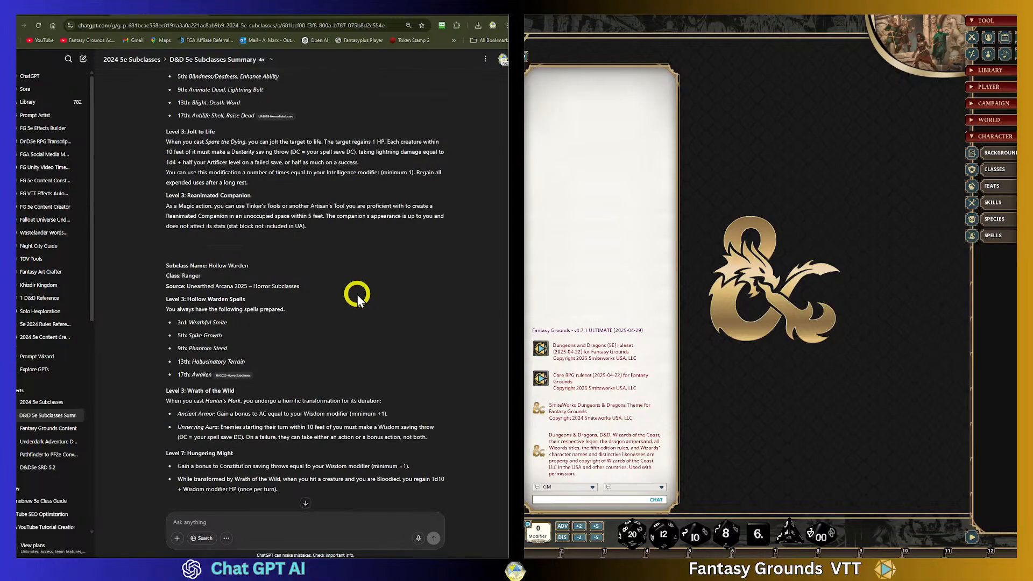
scroll(357, 295, down, 1)
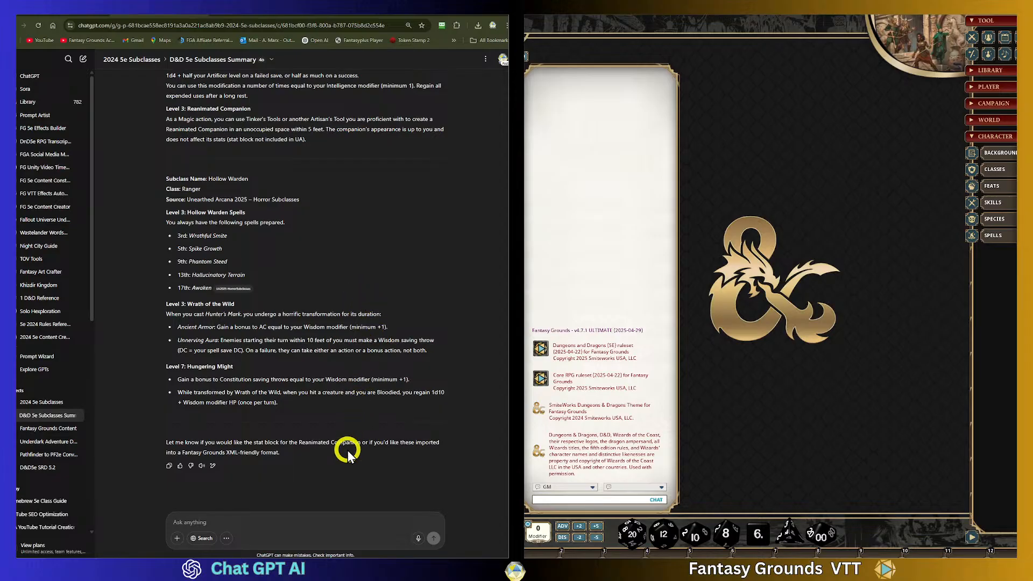
drag(279, 454, 167, 442)
click(295, 463)
drag(280, 454, 166, 442)
click(299, 451)
drag(286, 459, 156, 443)
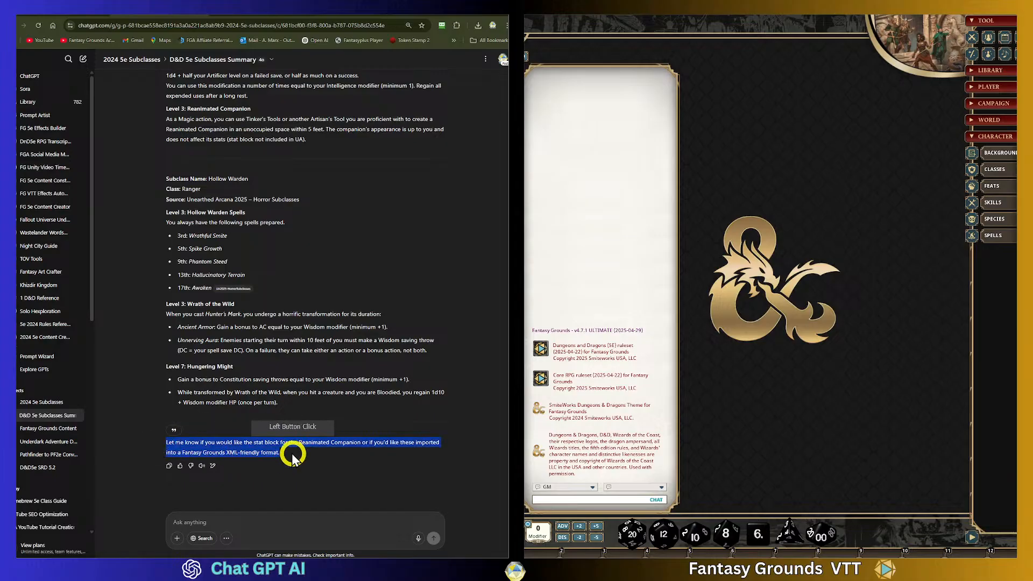
click(292, 453)
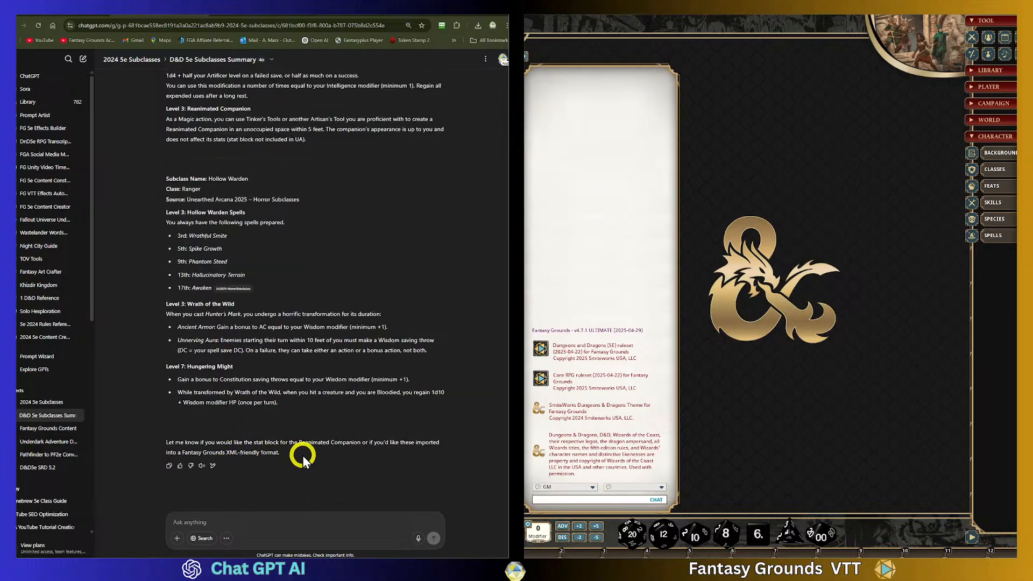
scroll(303, 454, up, 5)
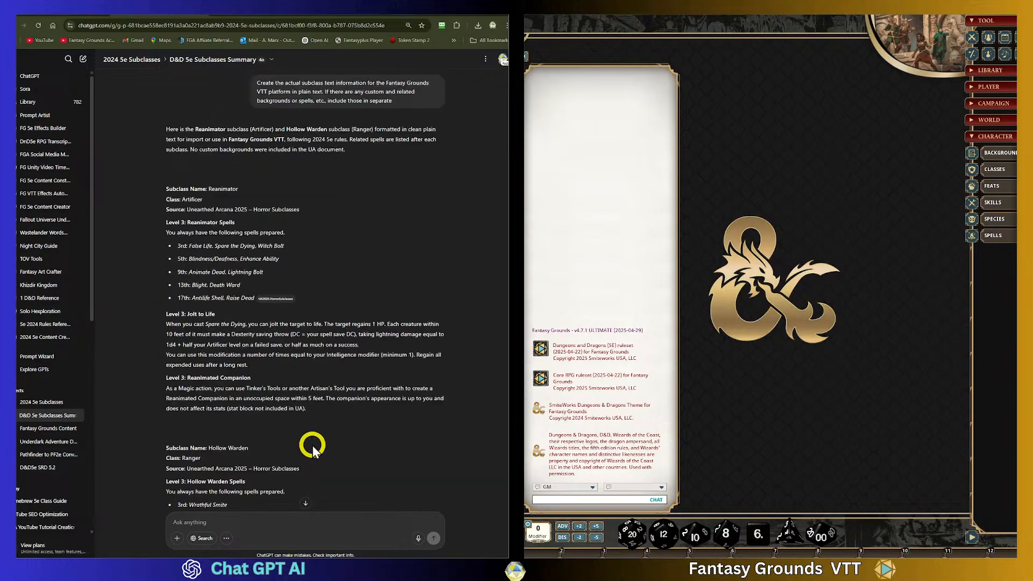
scroll(312, 444, down, 1)
scroll(313, 444, down, 4)
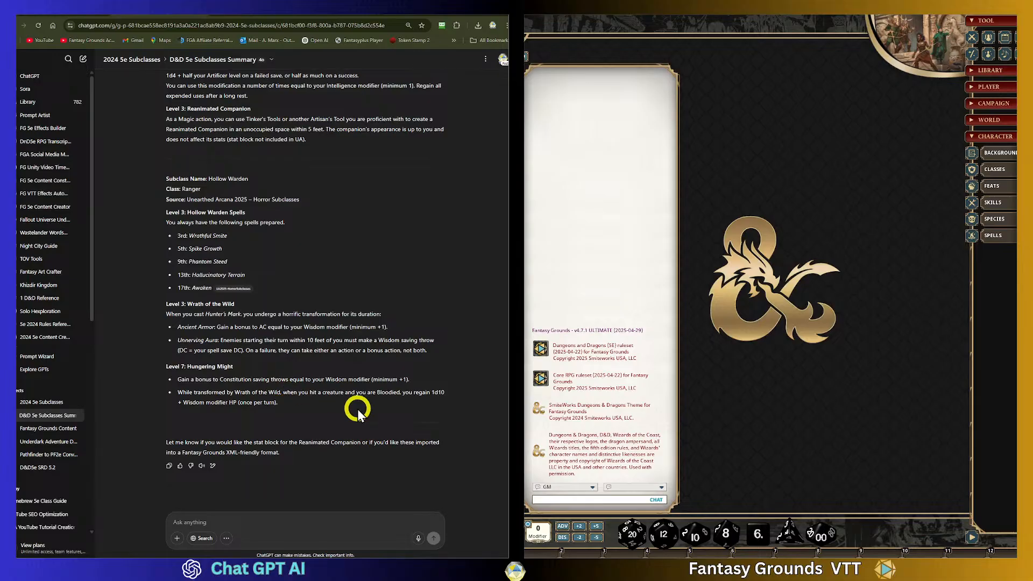
scroll(305, 387, up, 2)
scroll(307, 380, down, 2)
scroll(309, 380, up, 1)
scroll(309, 380, down, 1)
- Begin a follow-up message in the chat box starting with "Are"
click(206, 516)
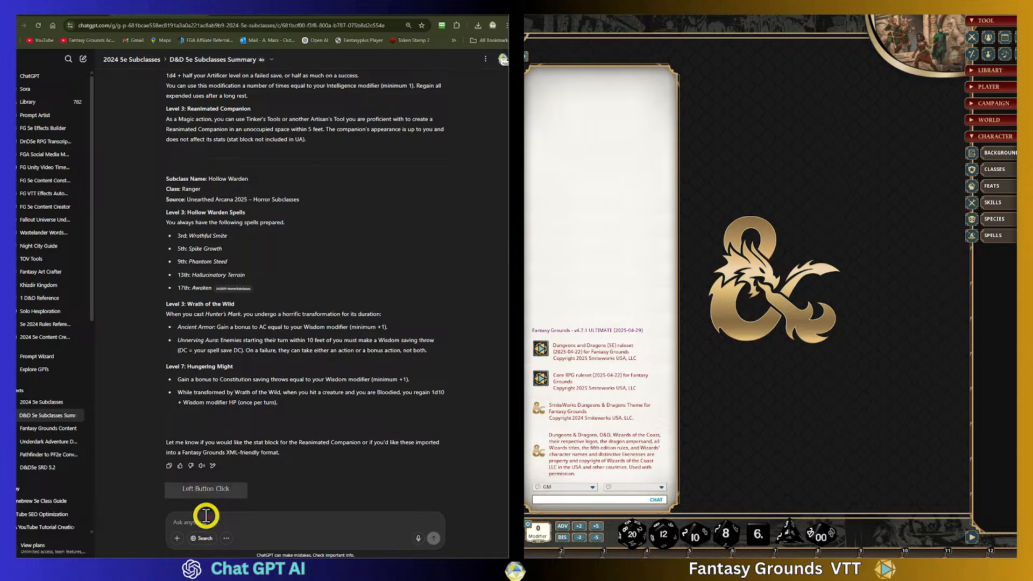
text(Are)
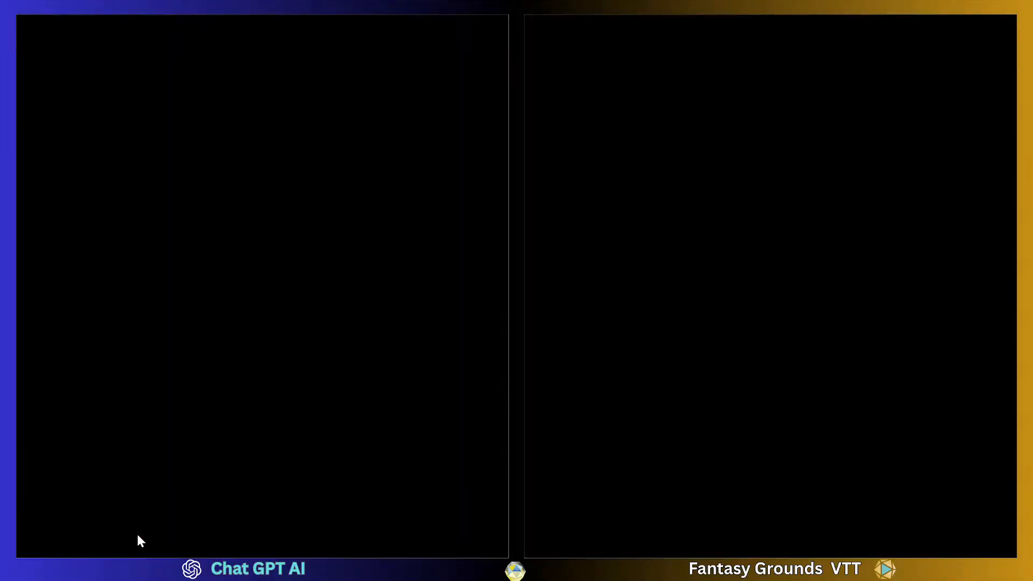
click(137, 445)
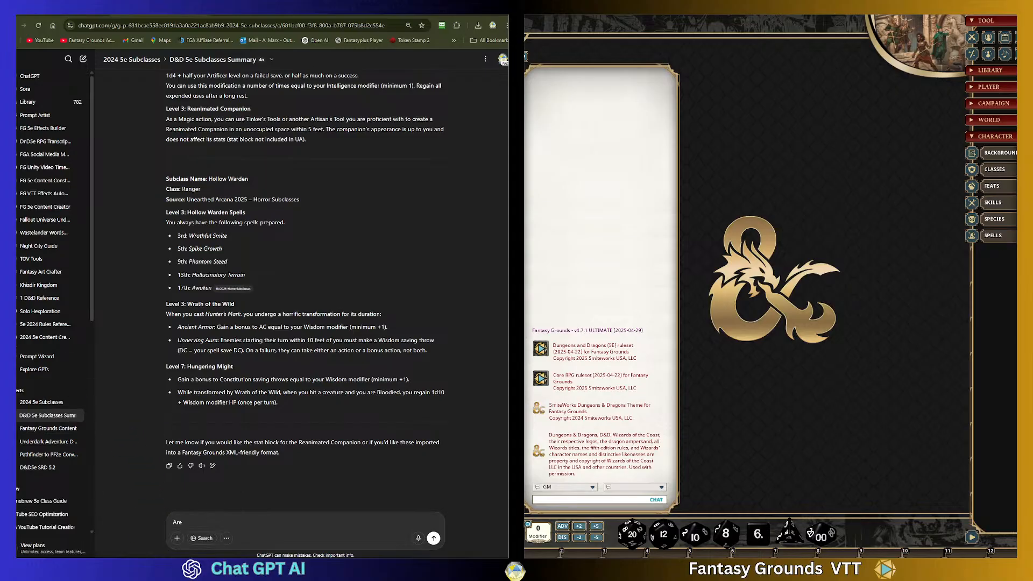
click(42, 419)
click(129, 536)
click(207, 537)
click(130, 476)
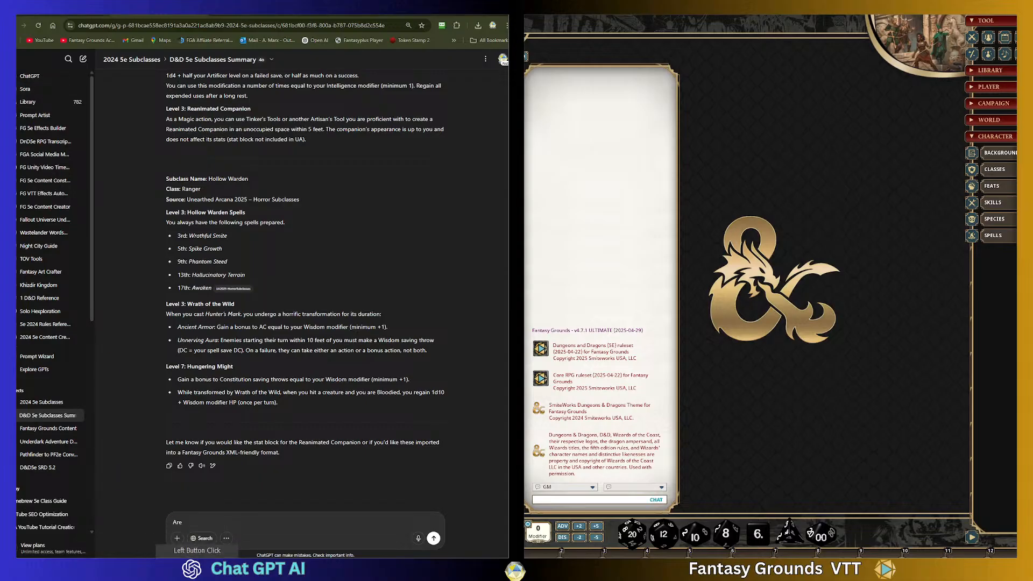
scroll(281, 397, up, 1)
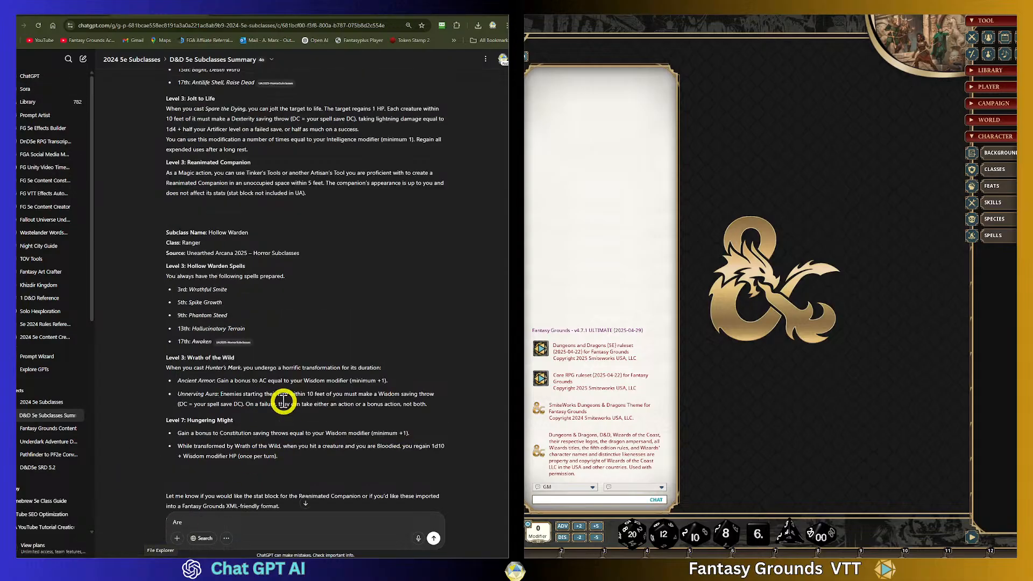
scroll(283, 402, down, 1)
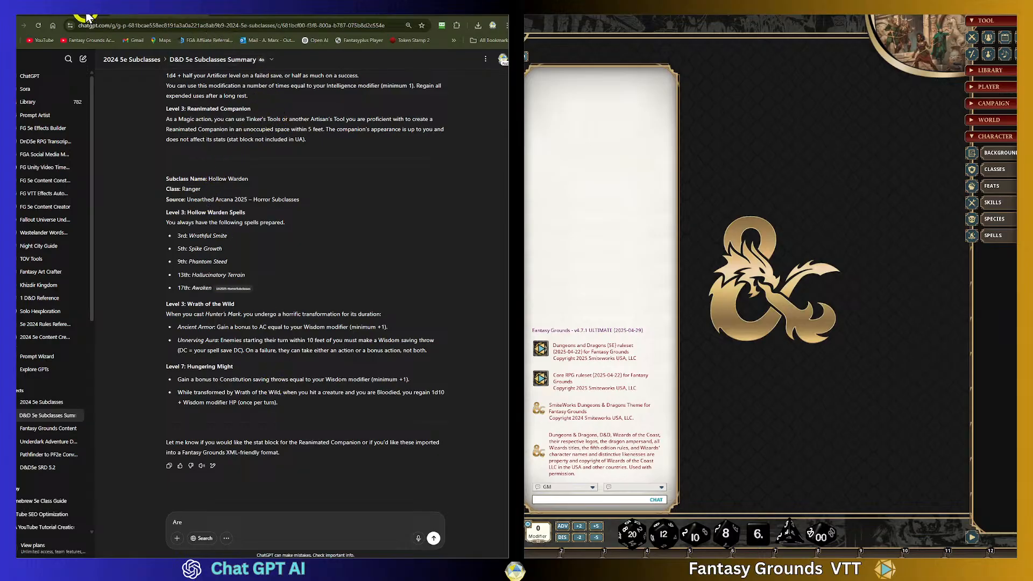
- Switch to the browser and open the downloaded UA2025-HorrorSubclasses PDF from the download history
click(61, 17)
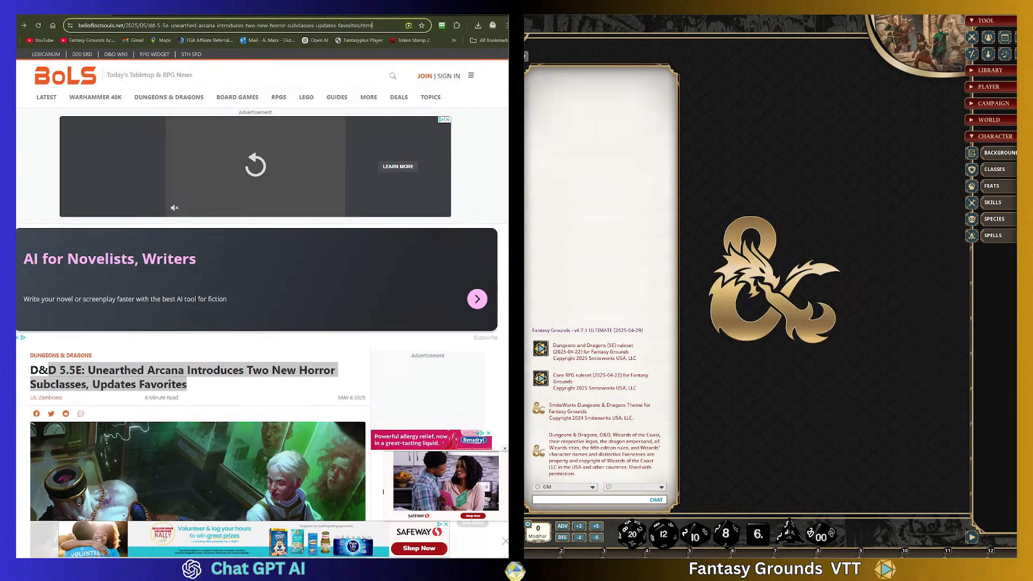
click(478, 26)
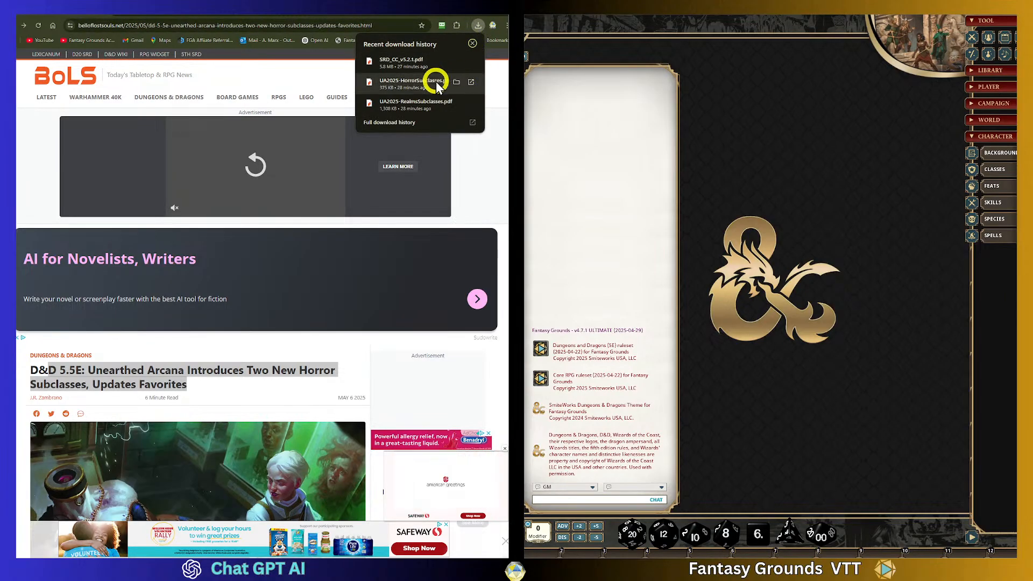
click(458, 83)
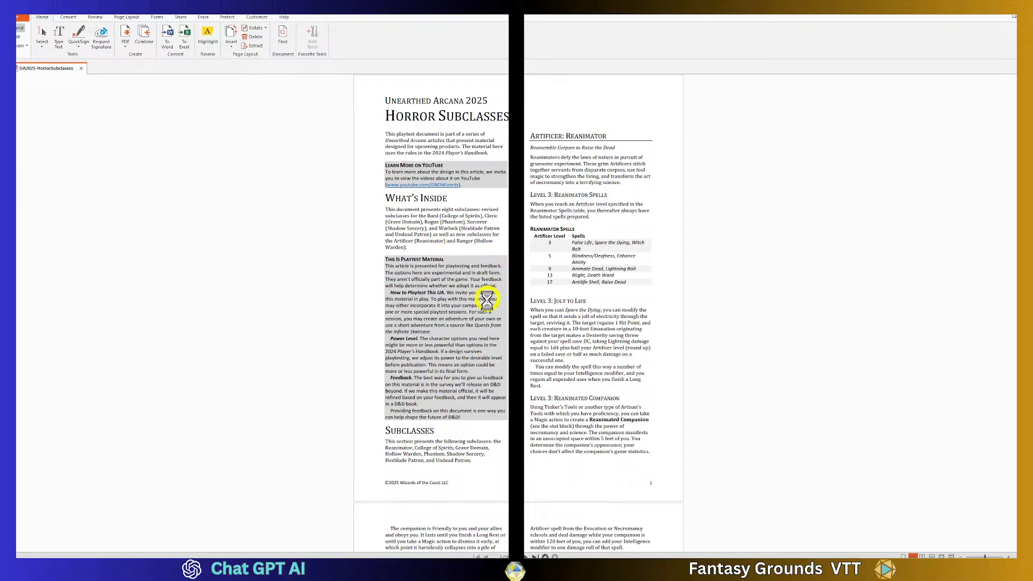
- Browse the Horror Subclasses PDF, checking the Reanimator section and the pages that follow
scroll(487, 301, down, 9)
scroll(491, 315, down, 6)
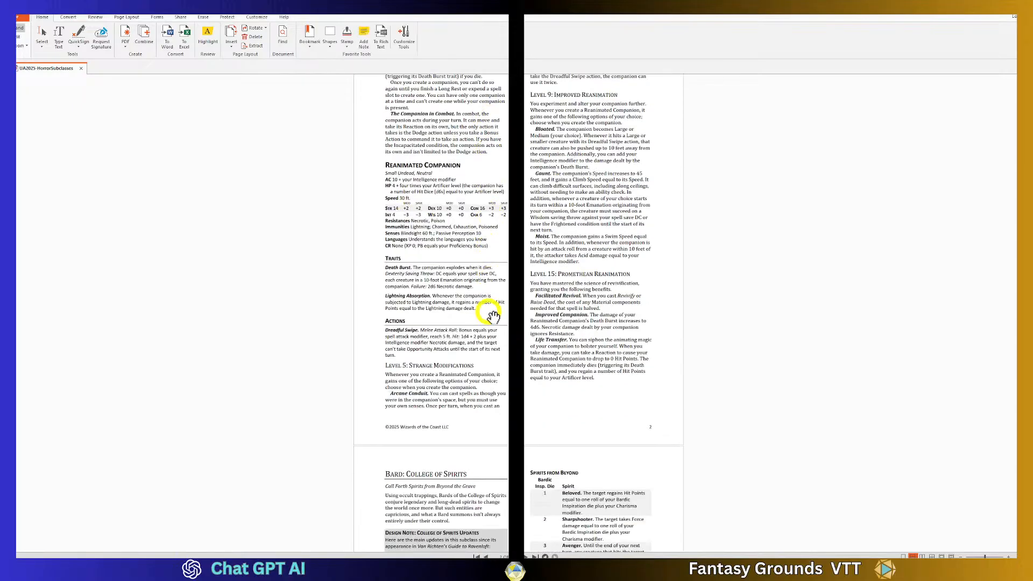
scroll(493, 315, up, 3)
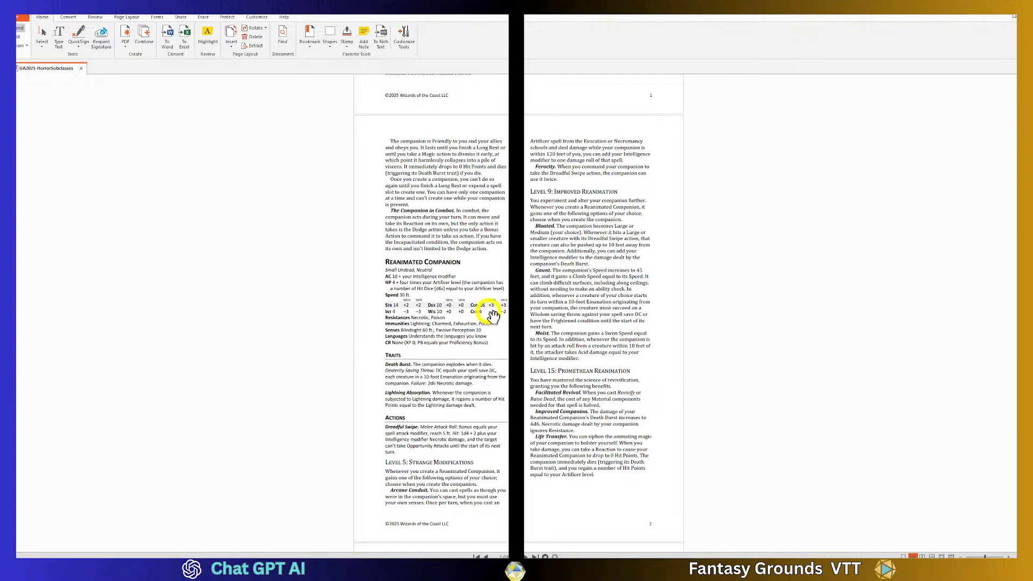
scroll(493, 315, up, 12)
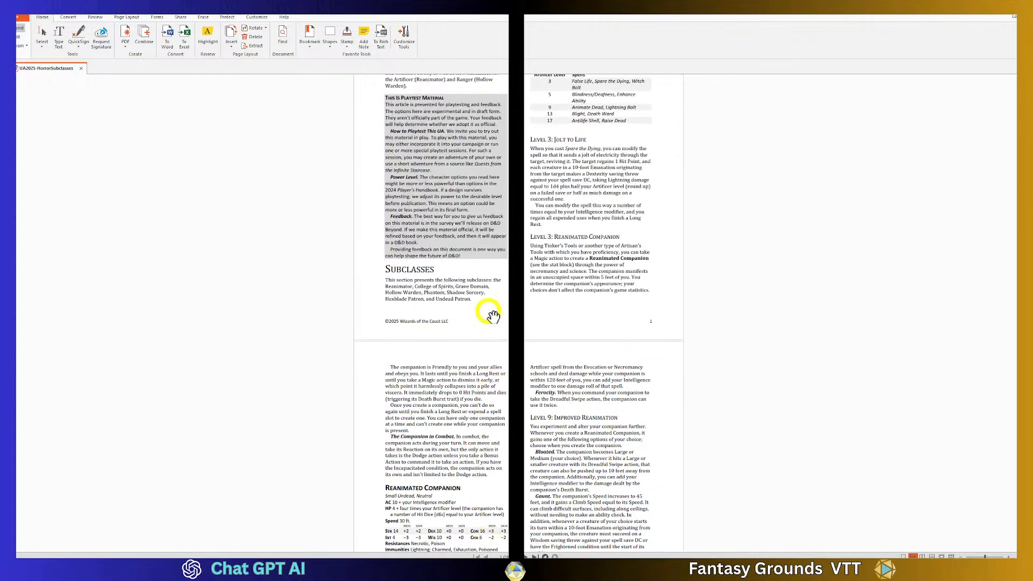
scroll(492, 315, down, 2)
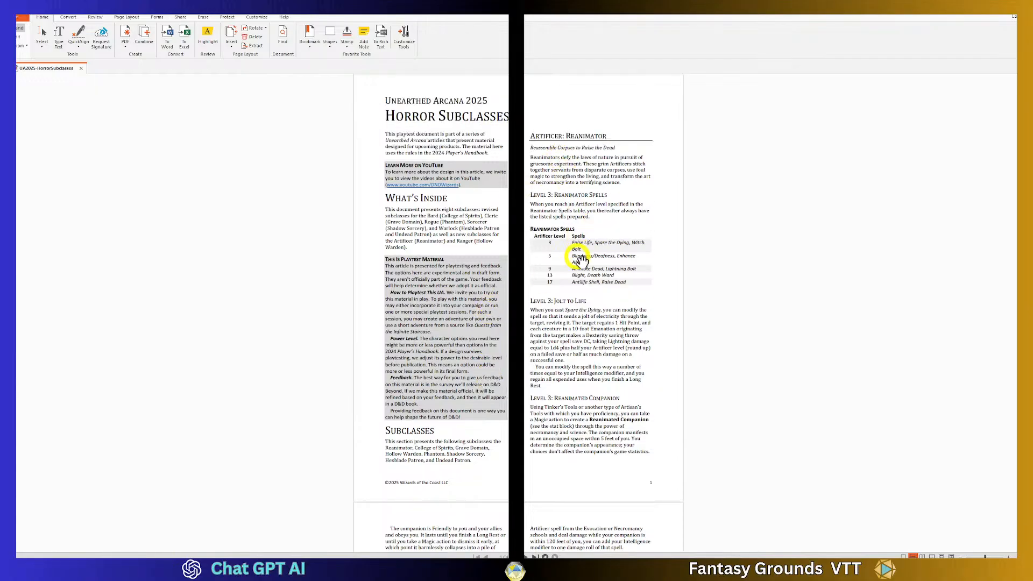
scroll(562, 285, down, 14)
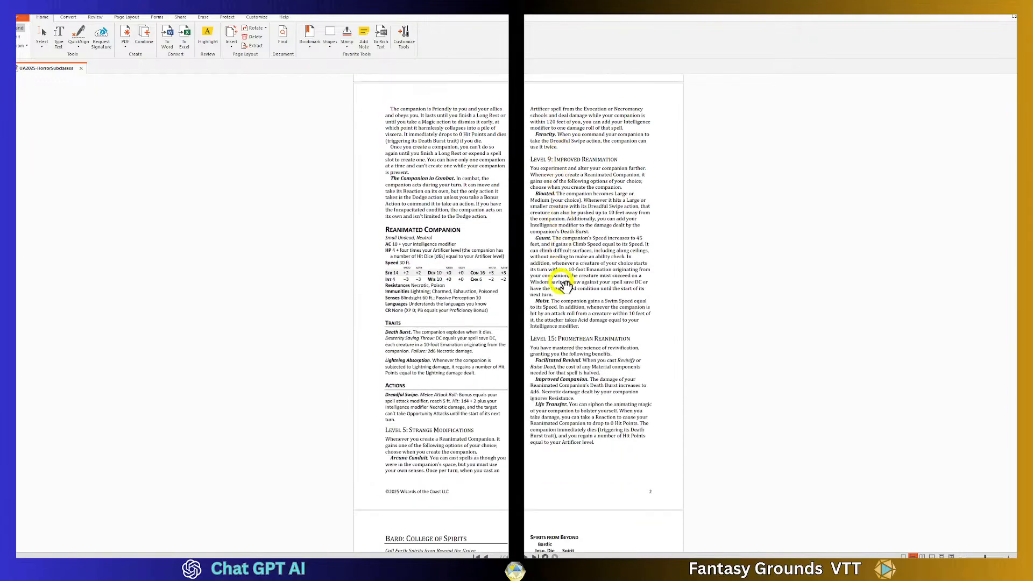
scroll(562, 285, down, 7)
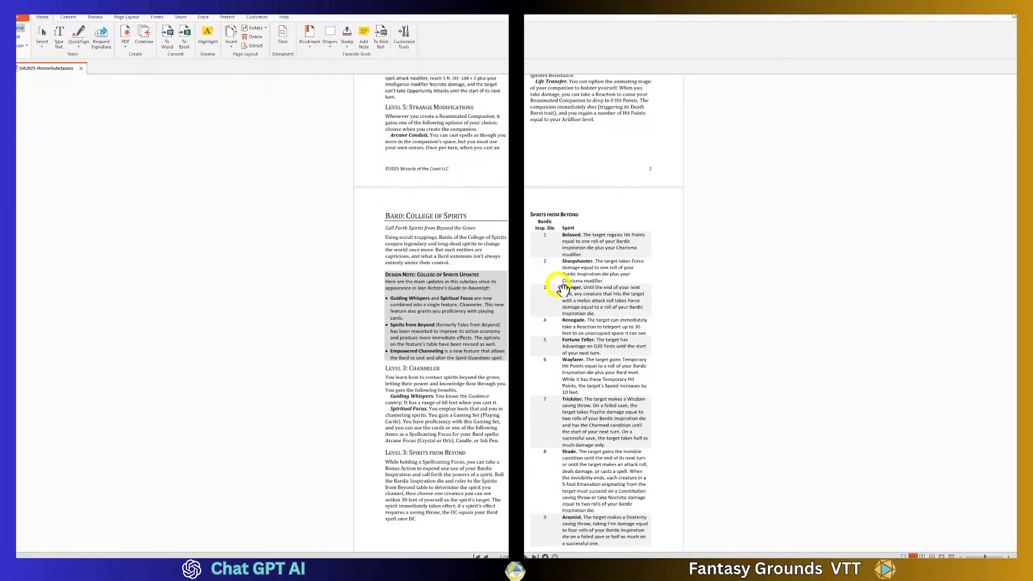
scroll(562, 290, down, 2)
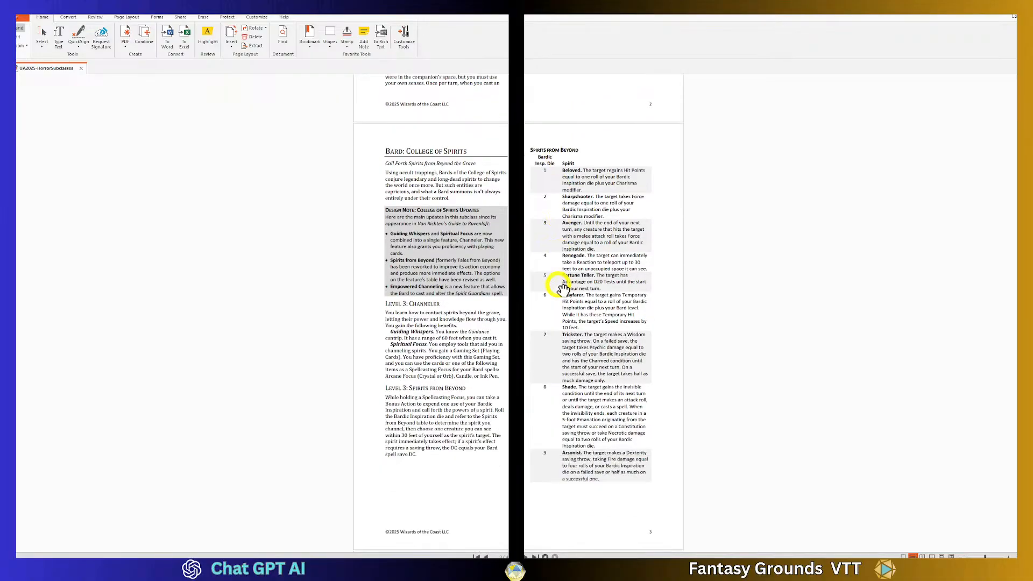
scroll(562, 289, down, 13)
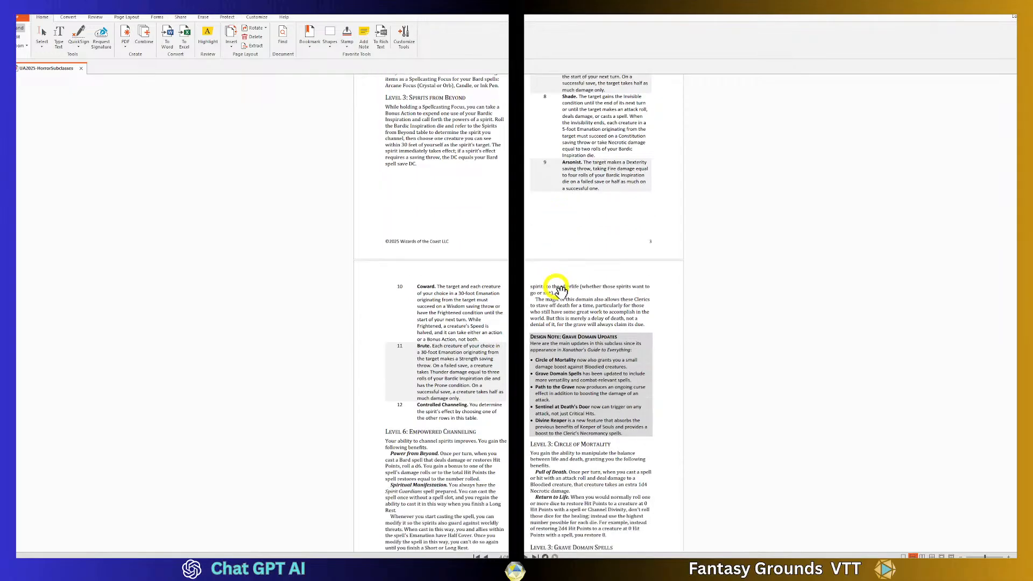
scroll(560, 289, down, 4)
scroll(560, 290, up, 5)
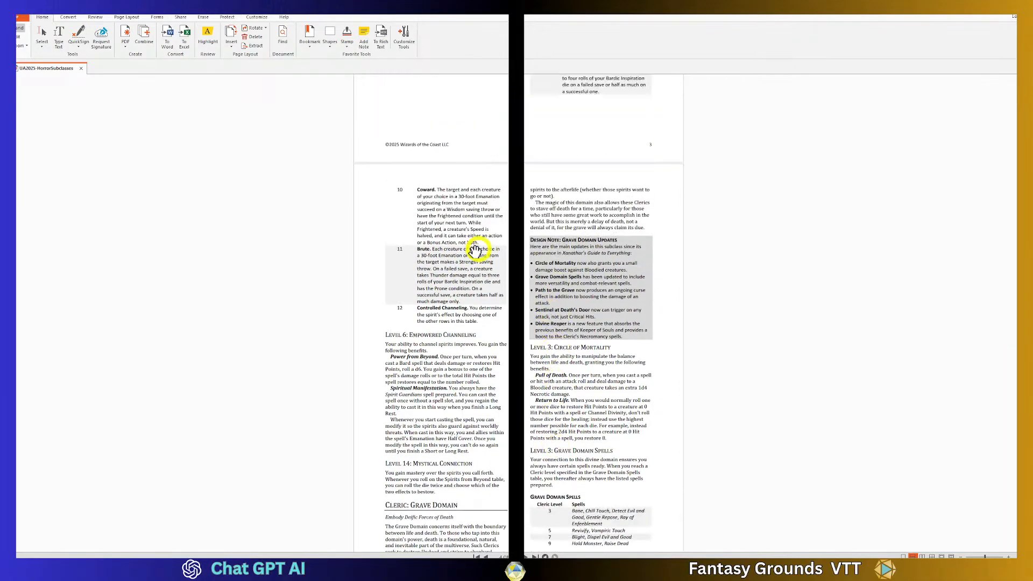
- Compare the Hollow Warden section of the PDF against the generated ChatGPT text
click(193, 557)
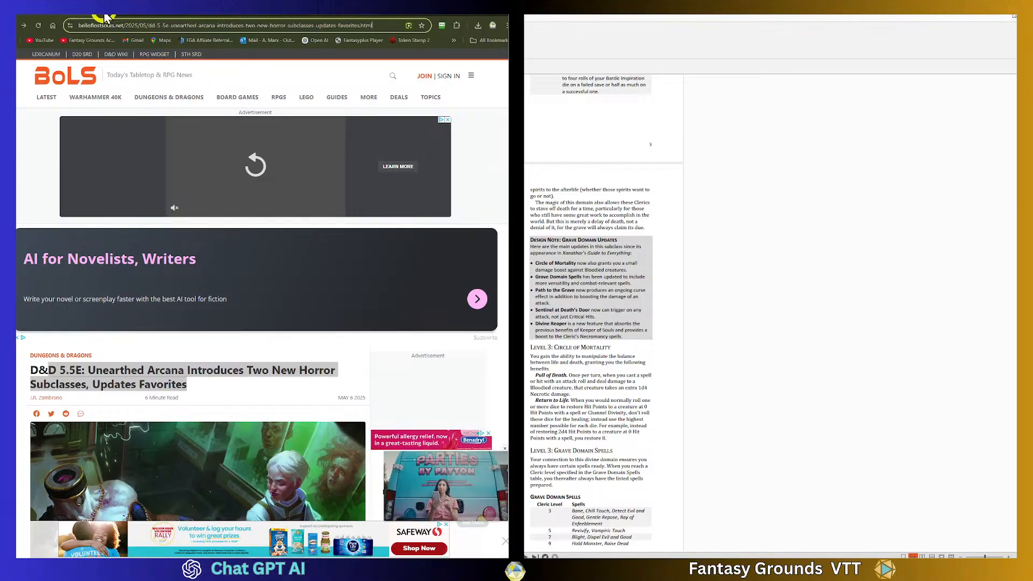
click(121, 16)
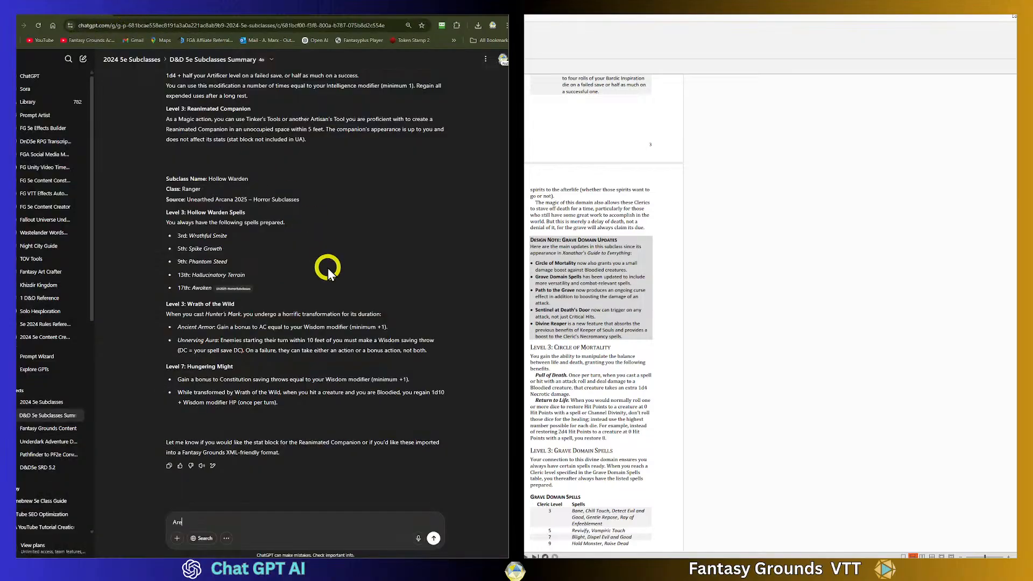
click(595, 138)
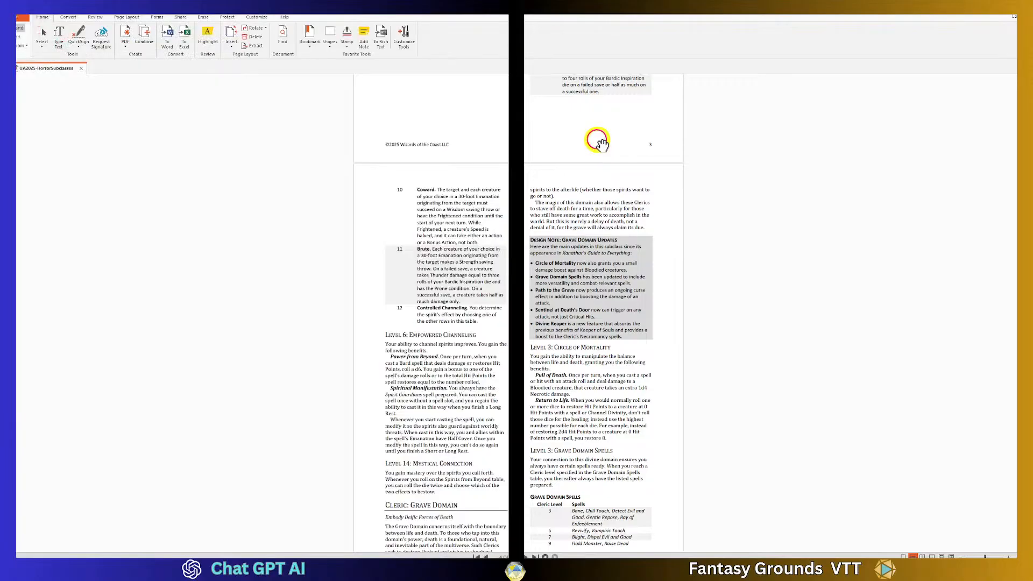
scroll(501, 345, down, 3)
scroll(501, 357, down, 4)
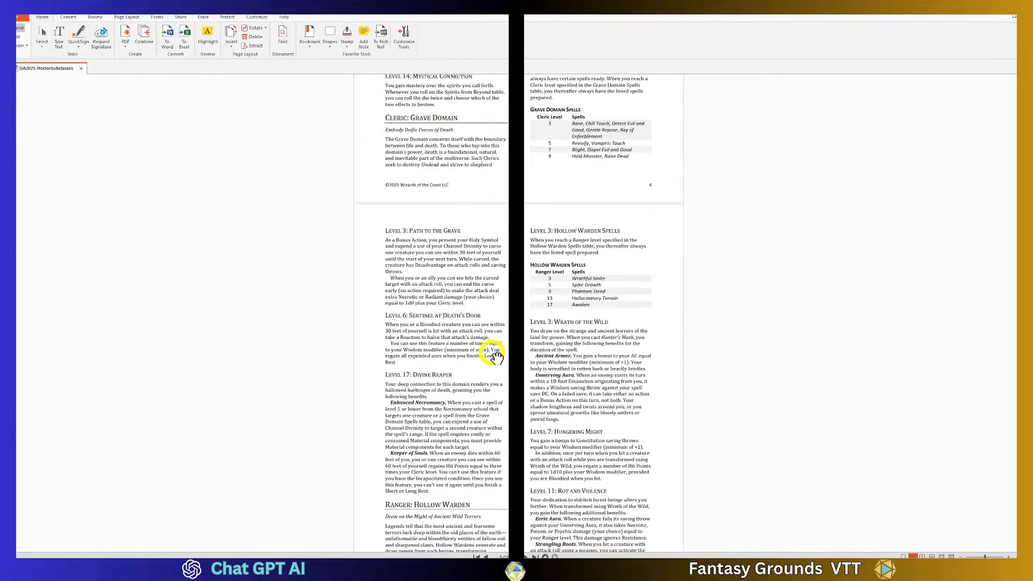
scroll(495, 355, down, 13)
scroll(495, 354, down, 13)
scroll(494, 352, down, 13)
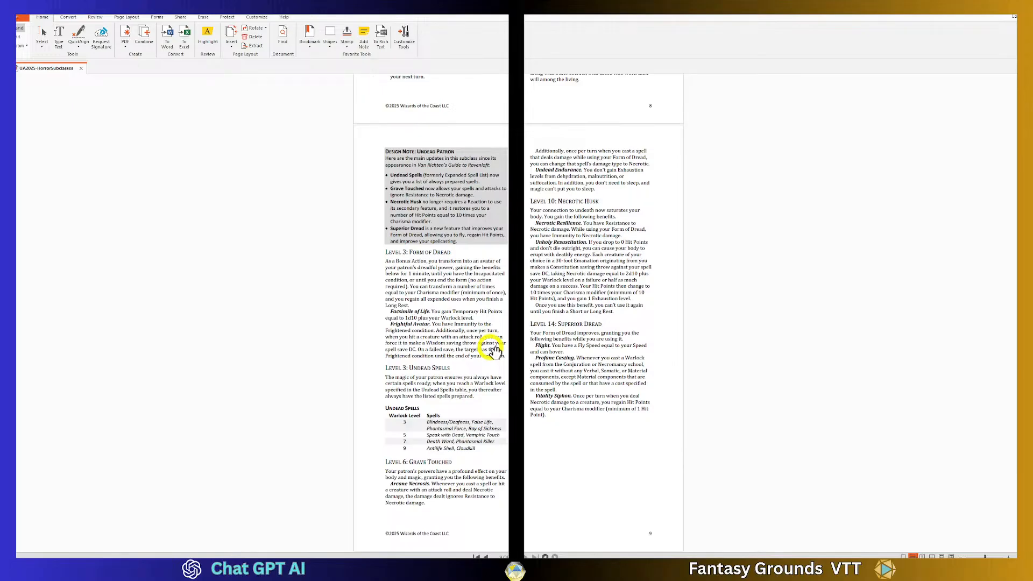
scroll(493, 419, up, 5)
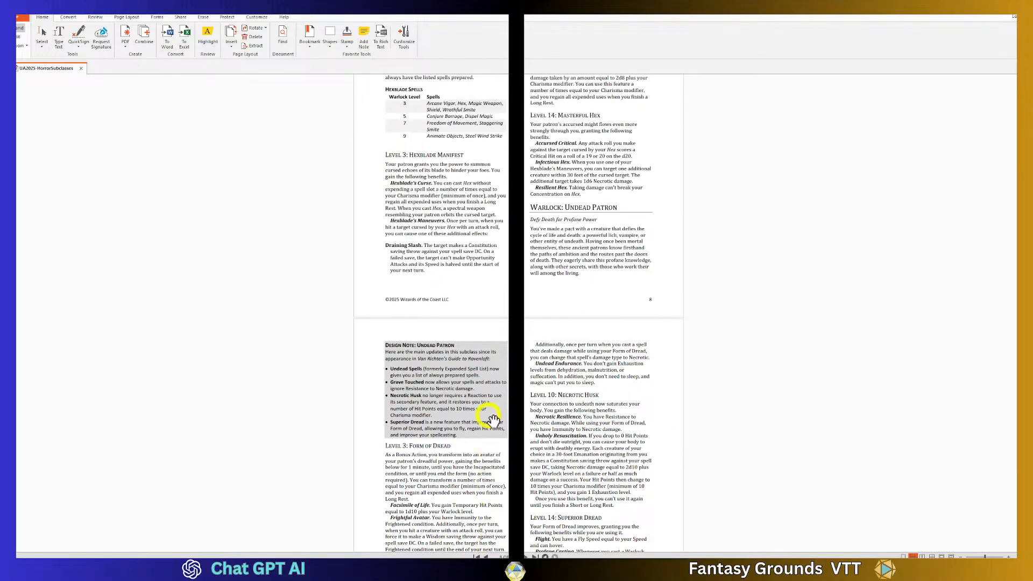
scroll(493, 419, up, 13)
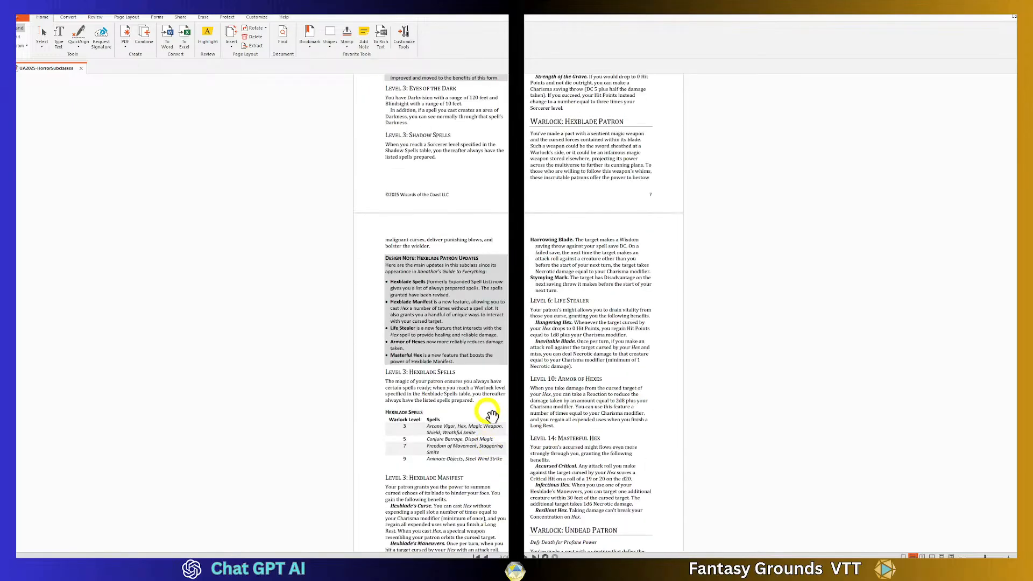
scroll(492, 415, up, 15)
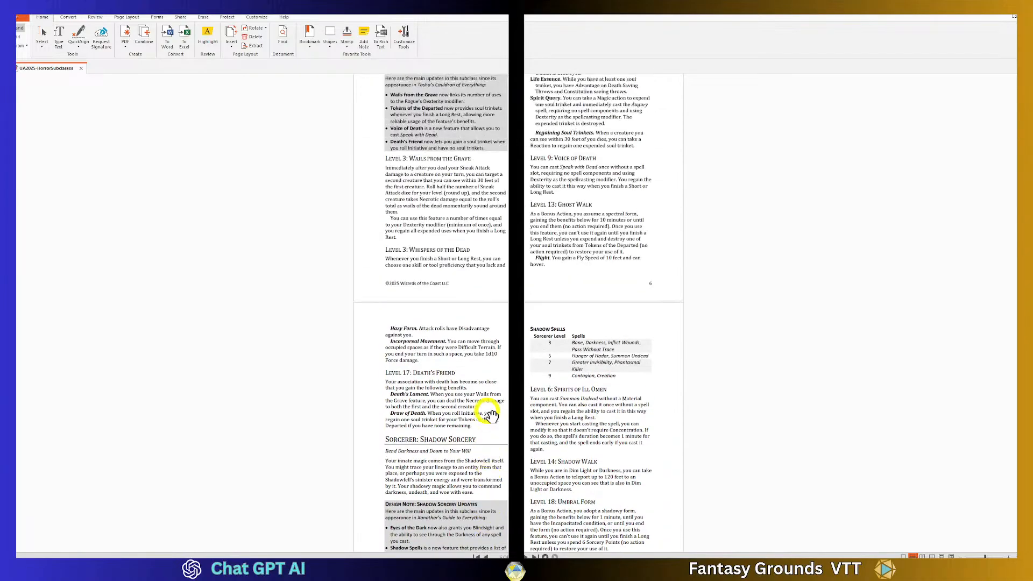
scroll(492, 415, up, 4)
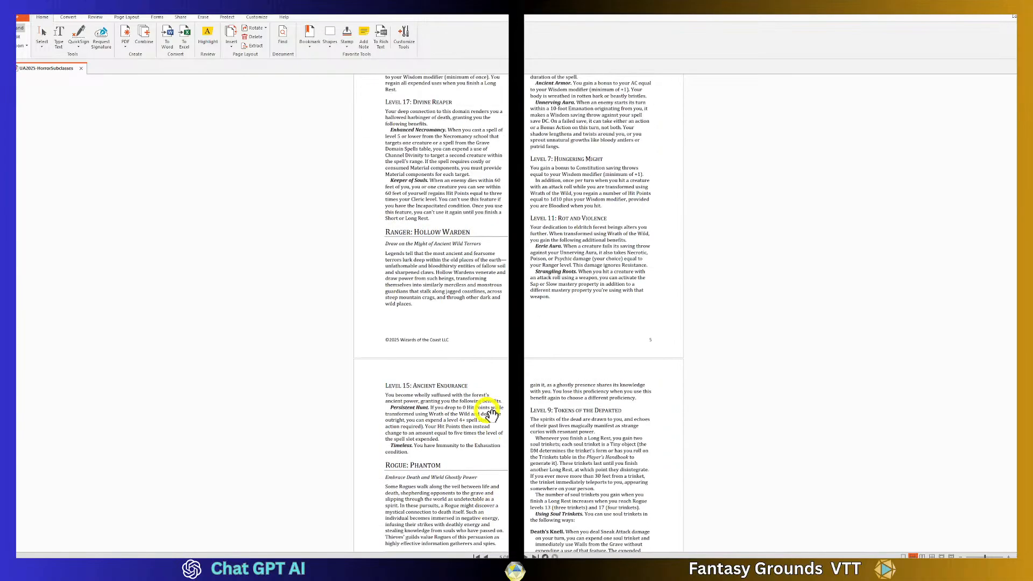
scroll(492, 414, up, 3)
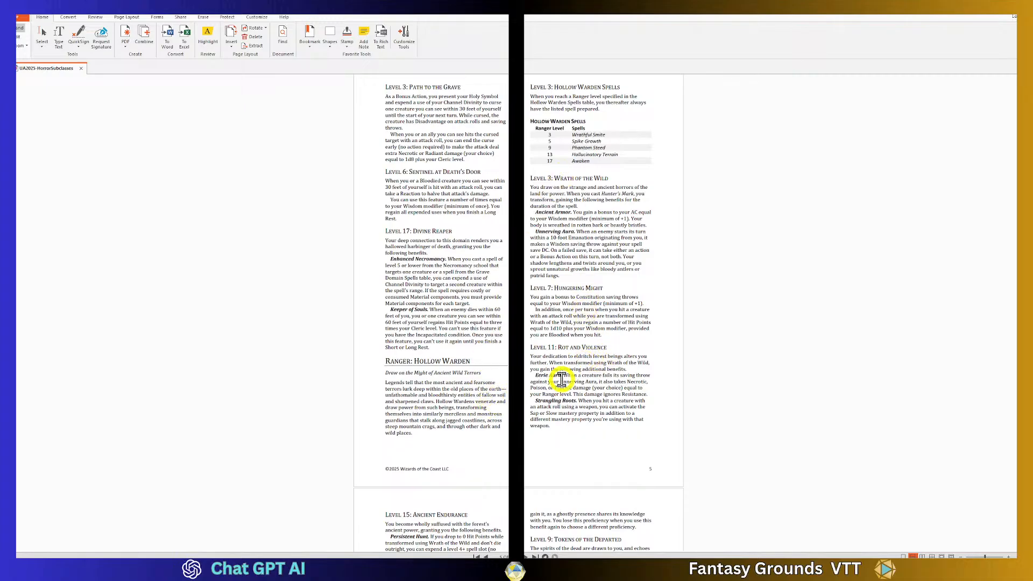
- Scroll through the PDF's Hollow Warden section and the following Level 15 page
scroll(562, 381, down, 2)
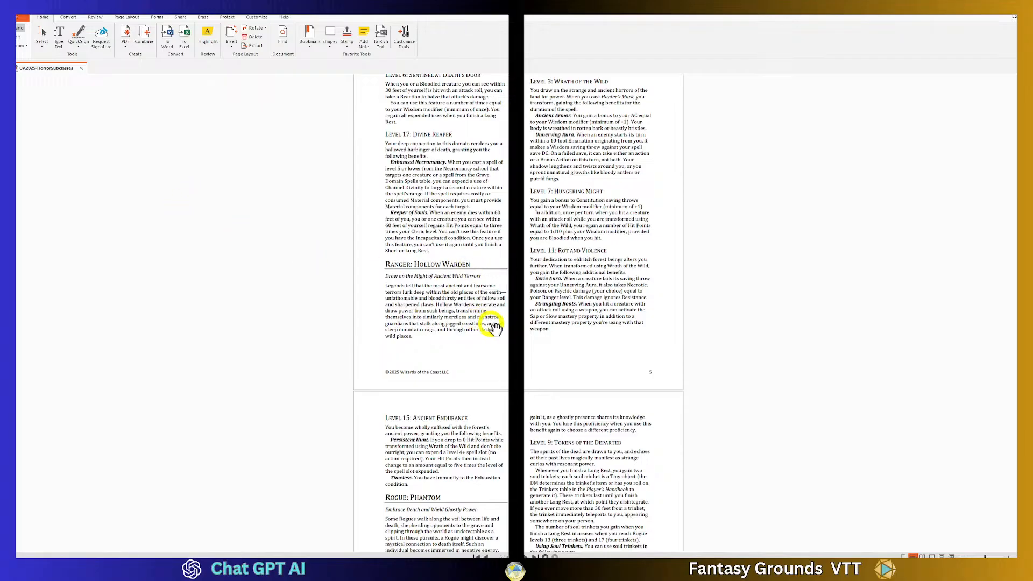
scroll(491, 323, down, 1)
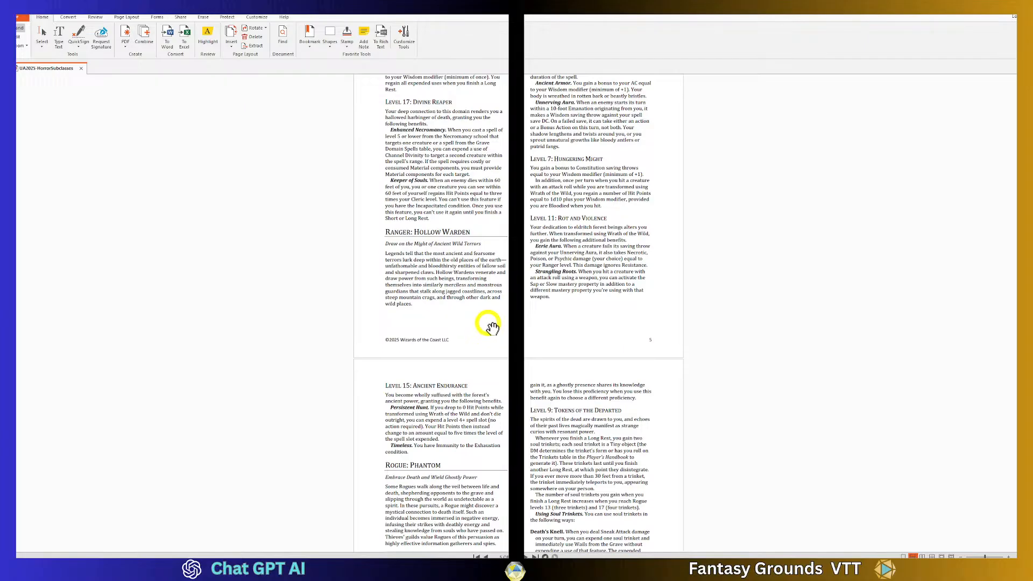
scroll(484, 322, up, 5)
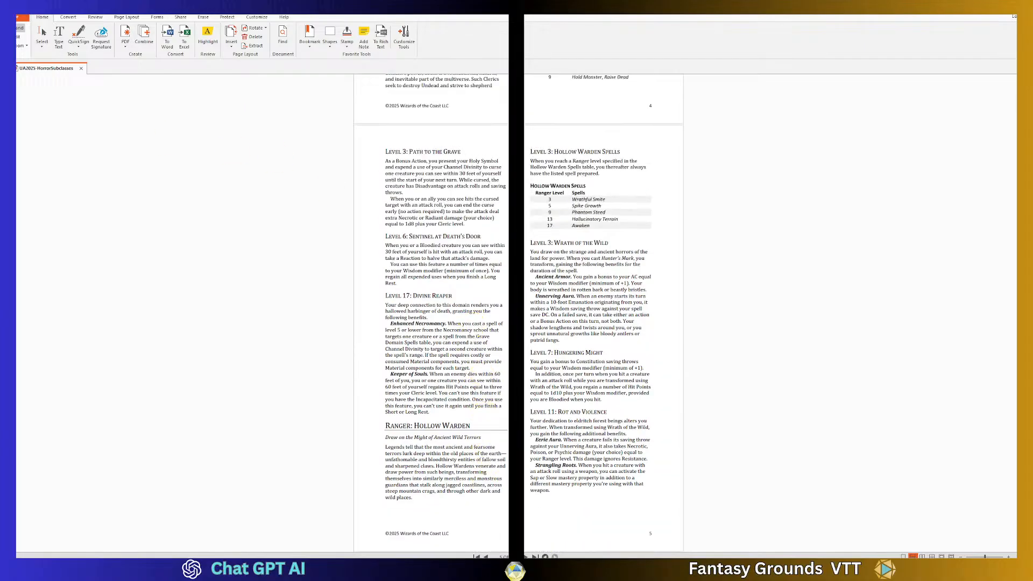
- Return to the chat, rewrite the follow-up as "What about the other leveled features?" and send it
click(994, 16)
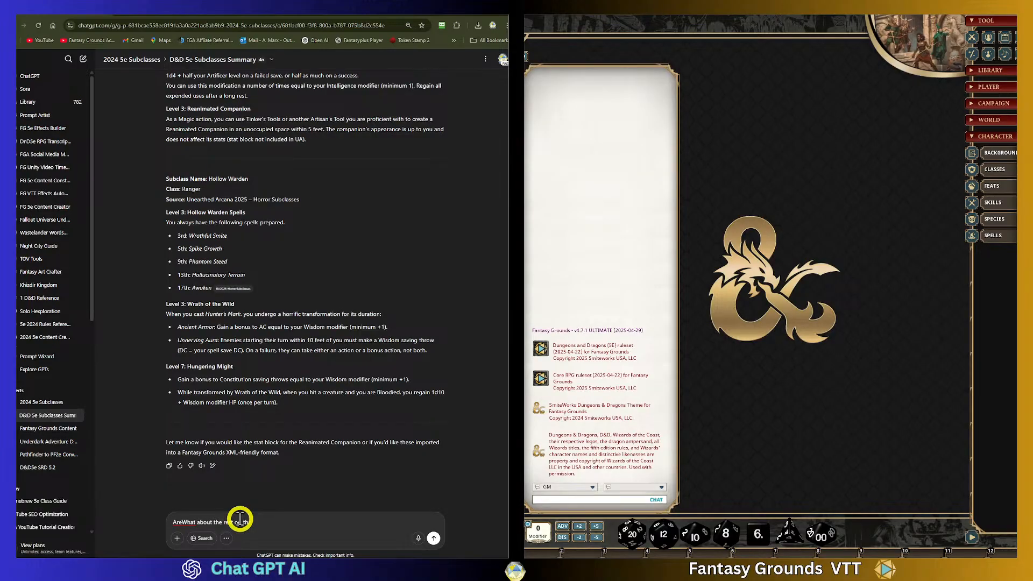
right_click(182, 521)
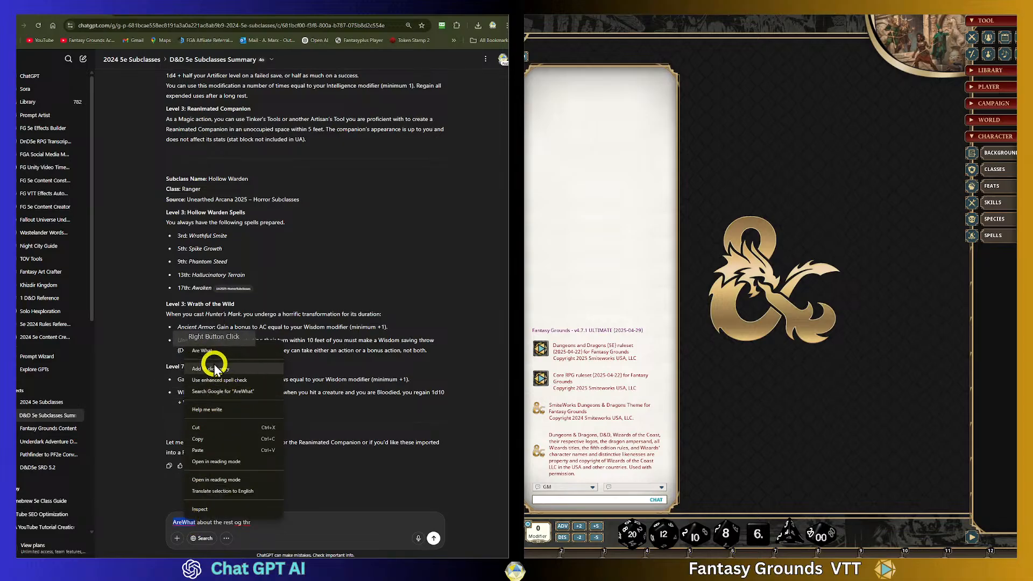
click(260, 509)
drag(272, 522, 133, 527)
text(W)
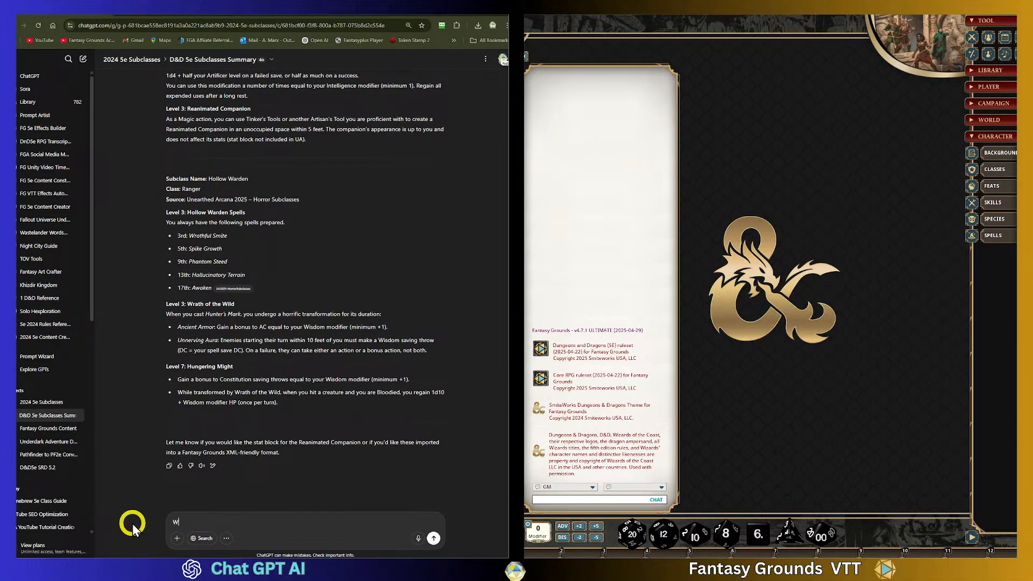
text(hhat about the other leveled fewatures?)
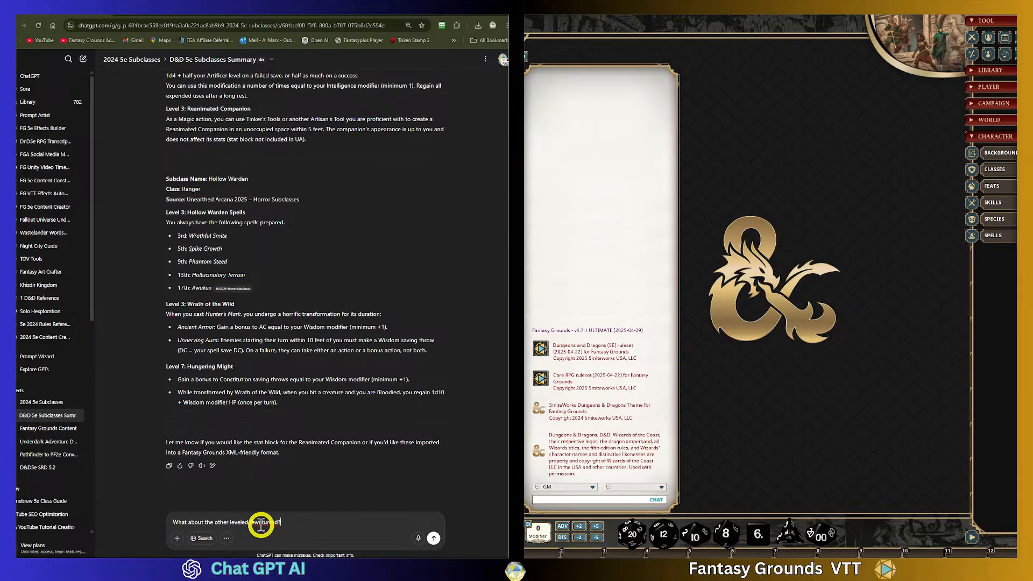
right_click(261, 524)
click(285, 339)
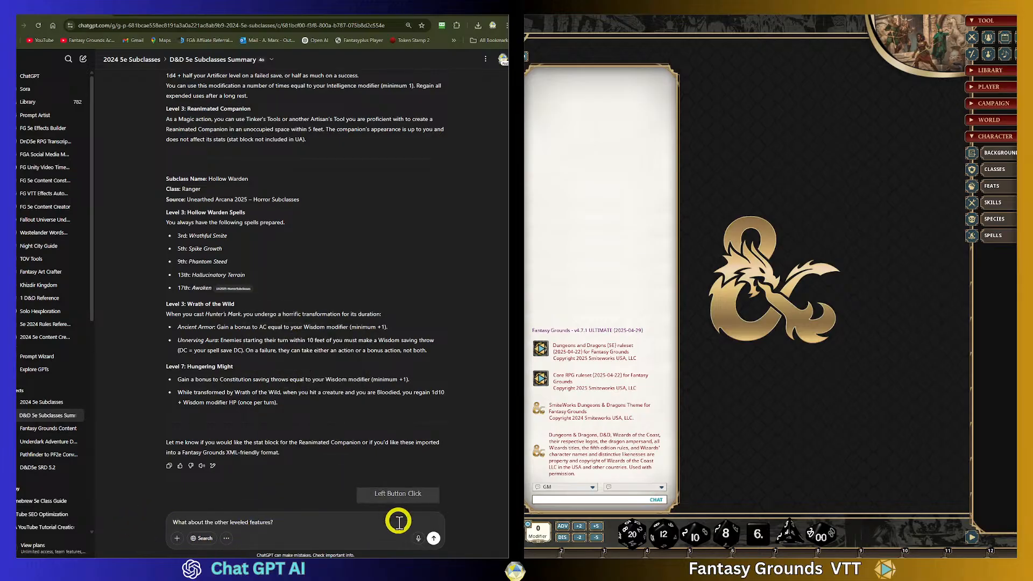
click(433, 538)
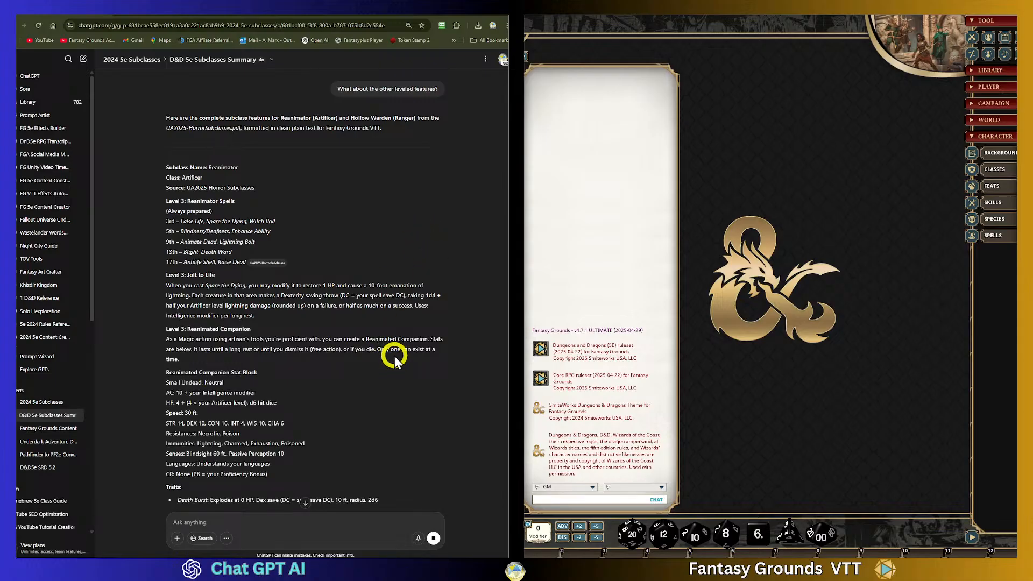
- Read through the new response's Reanimator and Hollow Warden feature text
scroll(393, 356, down, 1)
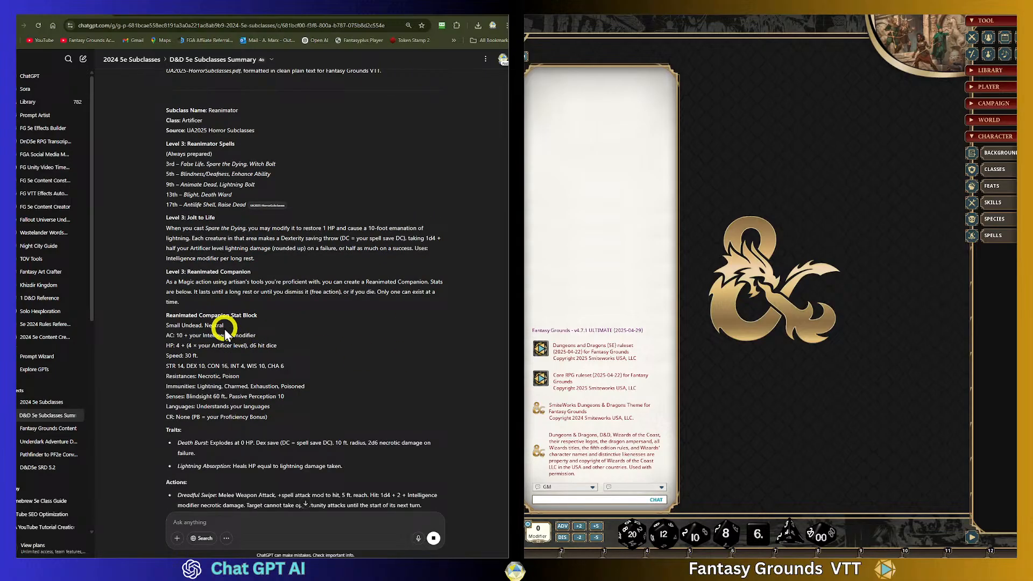
scroll(286, 340, down, 2)
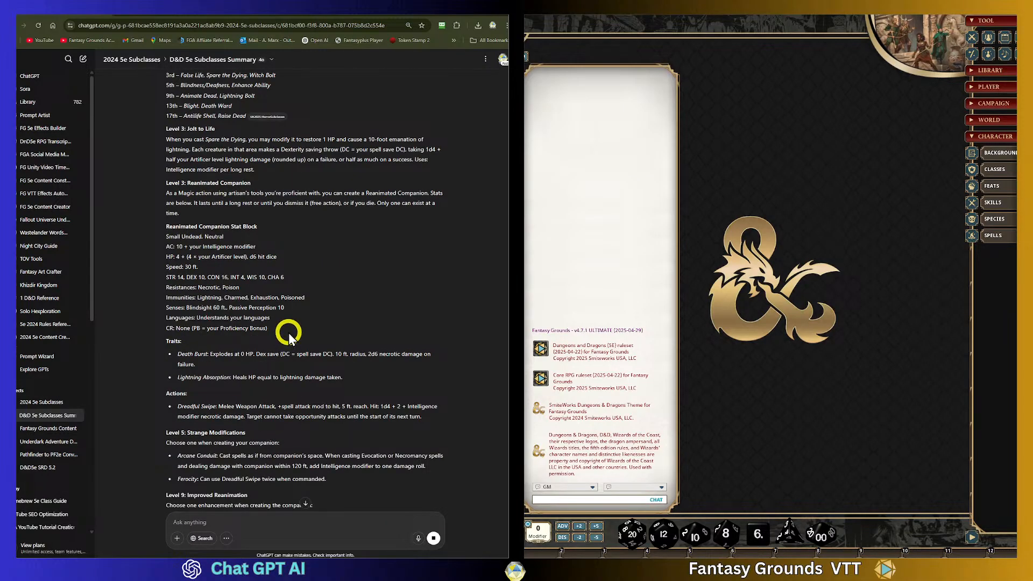
scroll(288, 332, down, 2)
scroll(289, 332, down, 1)
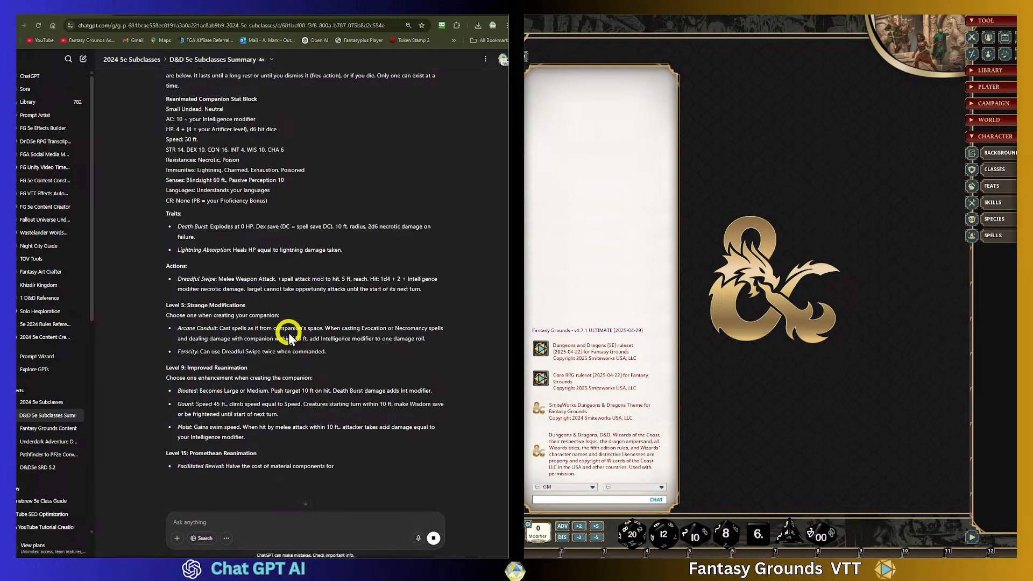
scroll(382, 357, down, 1)
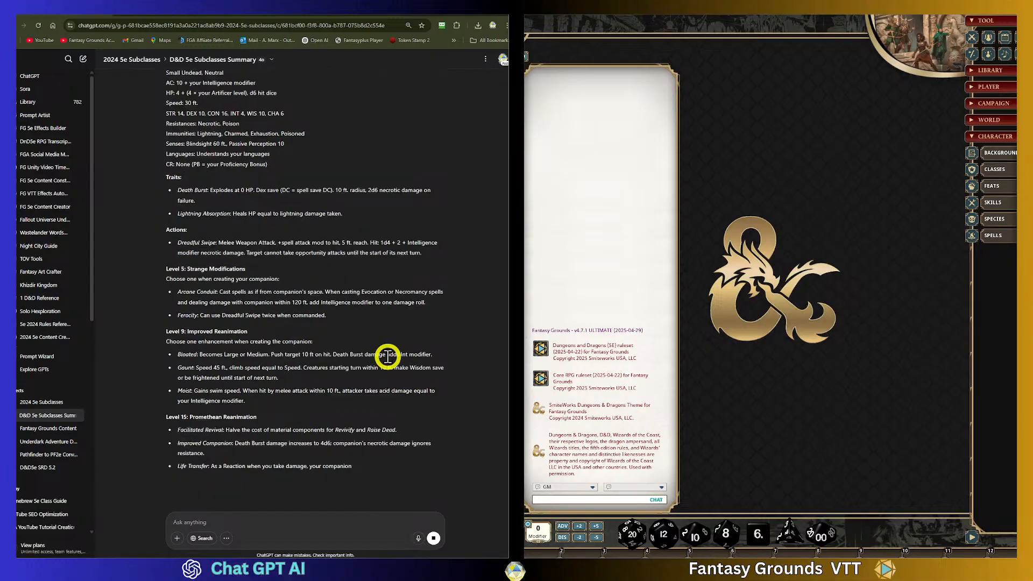
scroll(387, 355, down, 3)
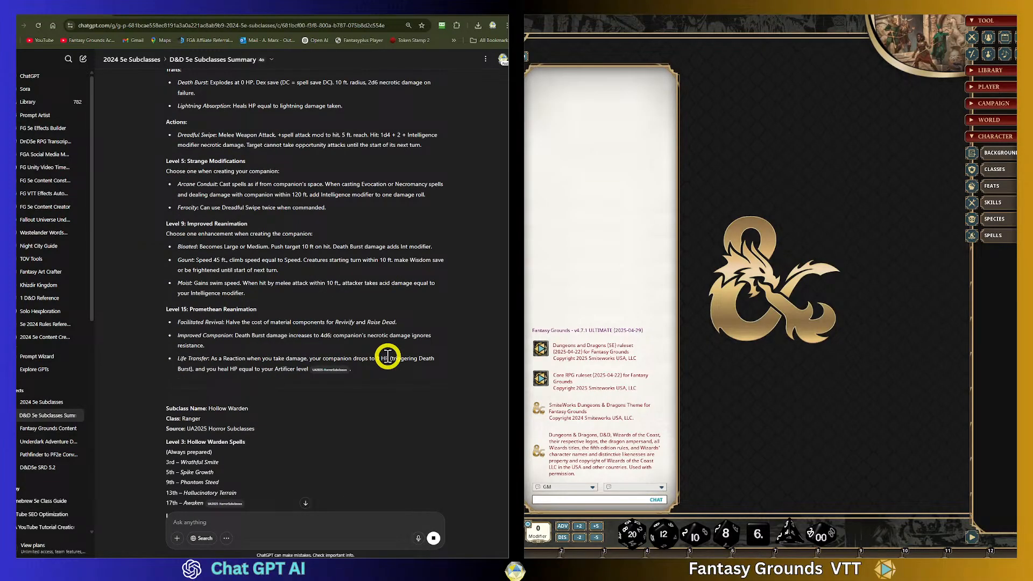
scroll(387, 357, down, 2)
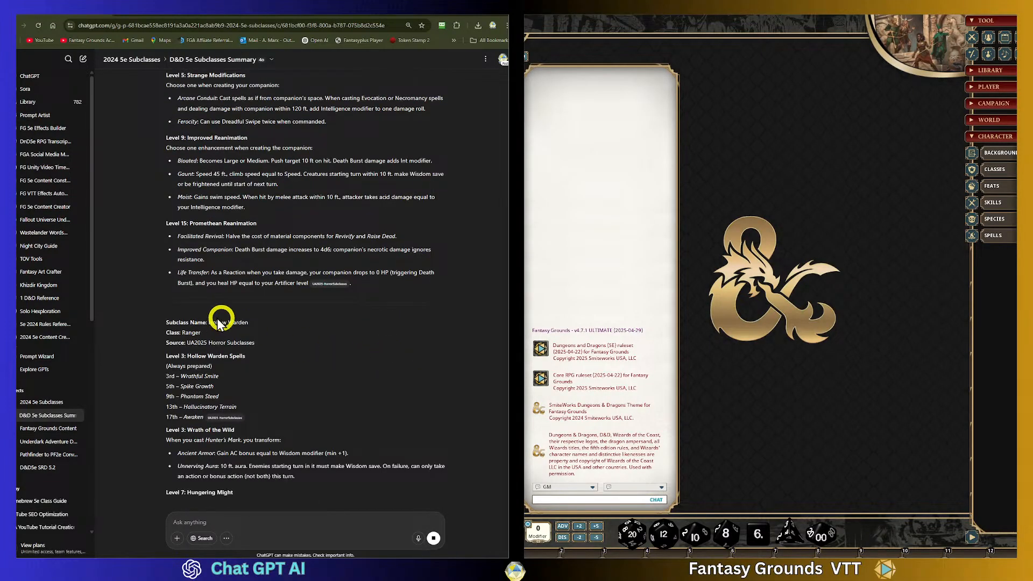
scroll(338, 350, down, 1)
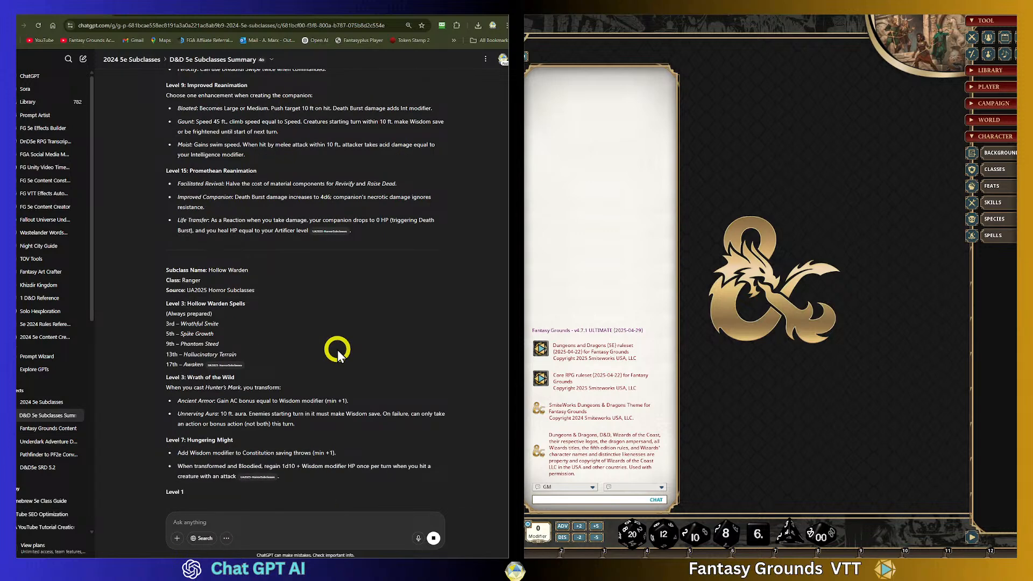
scroll(338, 350, down, 2)
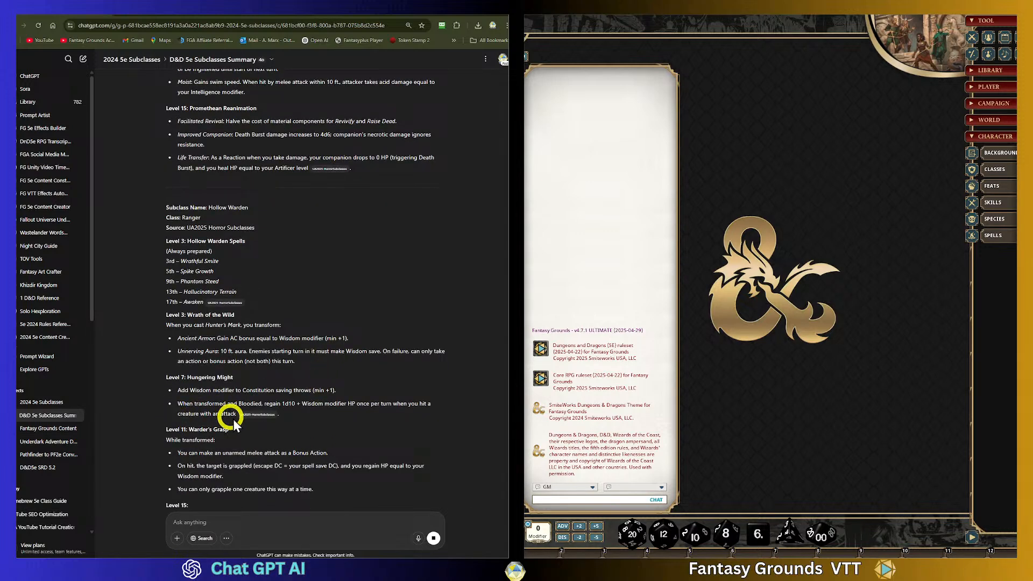
scroll(269, 420, down, 1)
scroll(299, 432, down, 1)
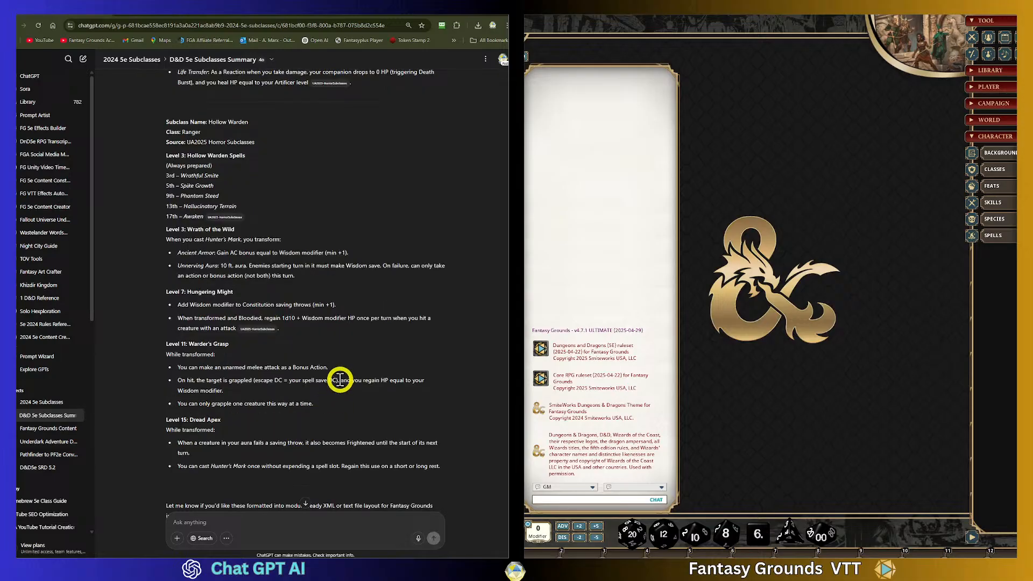
scroll(340, 382, down, 1)
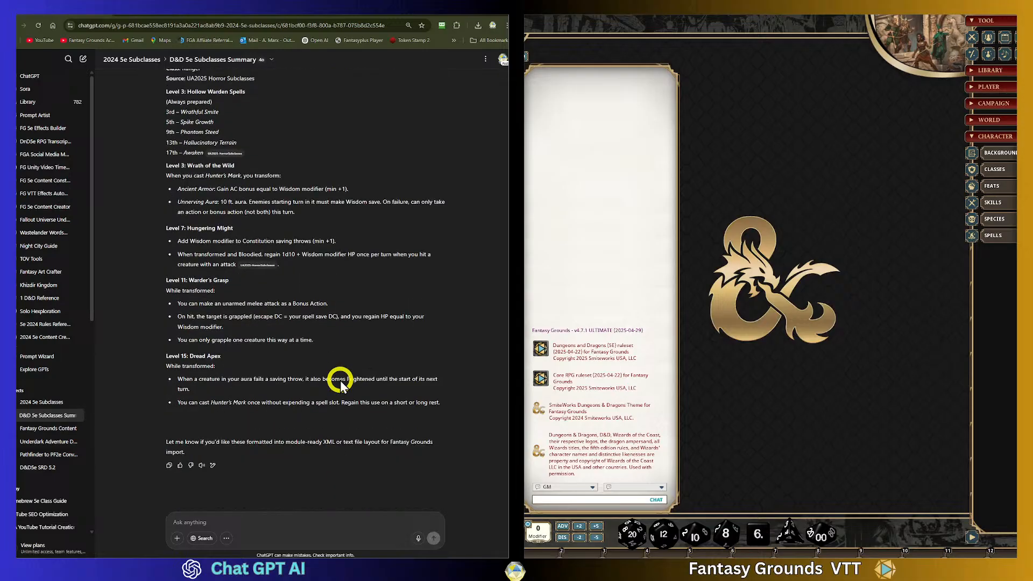
scroll(335, 387, up, 10)
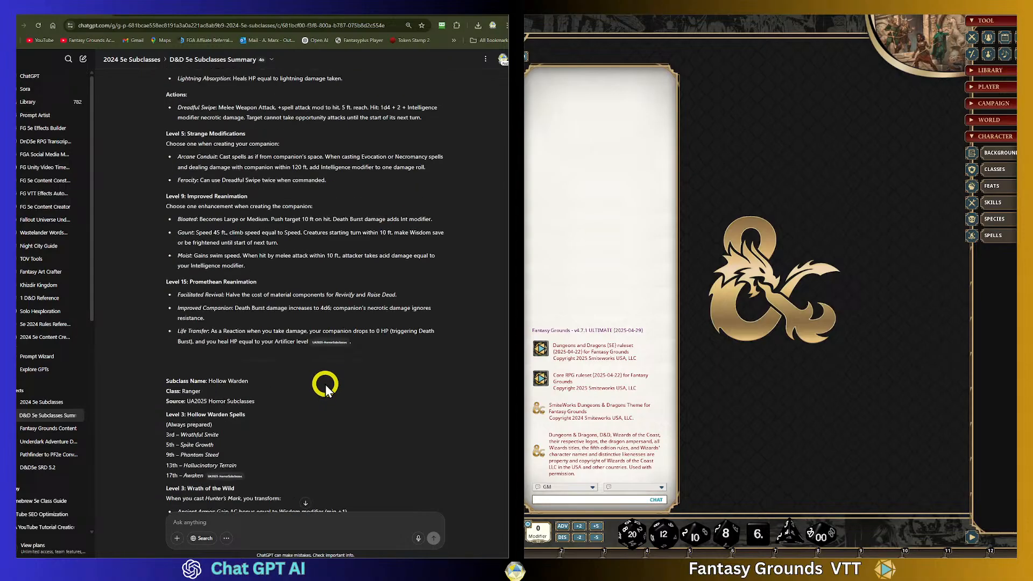
scroll(324, 384, down, 6)
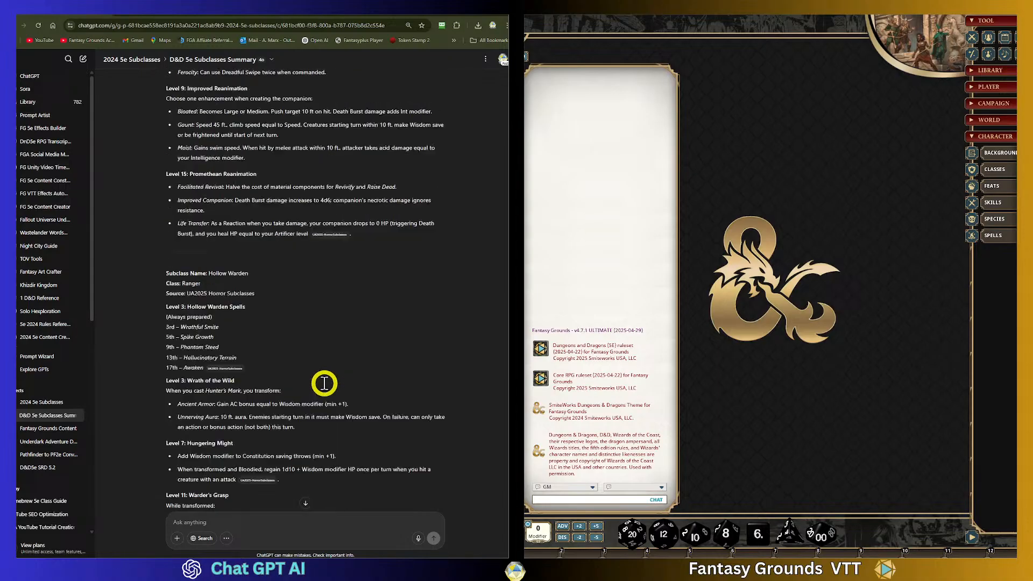
- Copy the Hollow Warden text from the response and send it back with a note asking for this full, unabbreviated format
drag(165, 218, 443, 412)
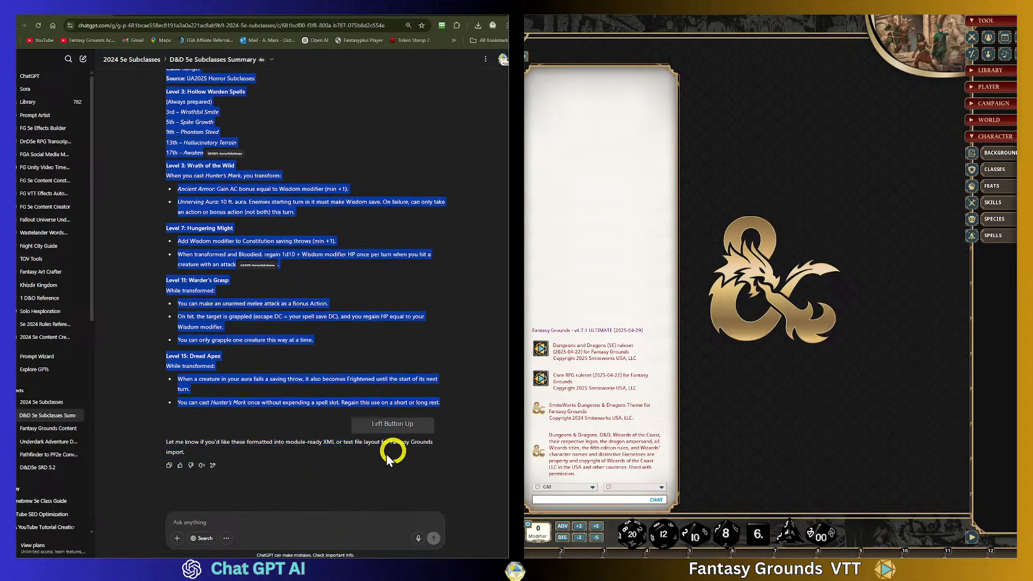
click(203, 520)
key(ctrl+v)
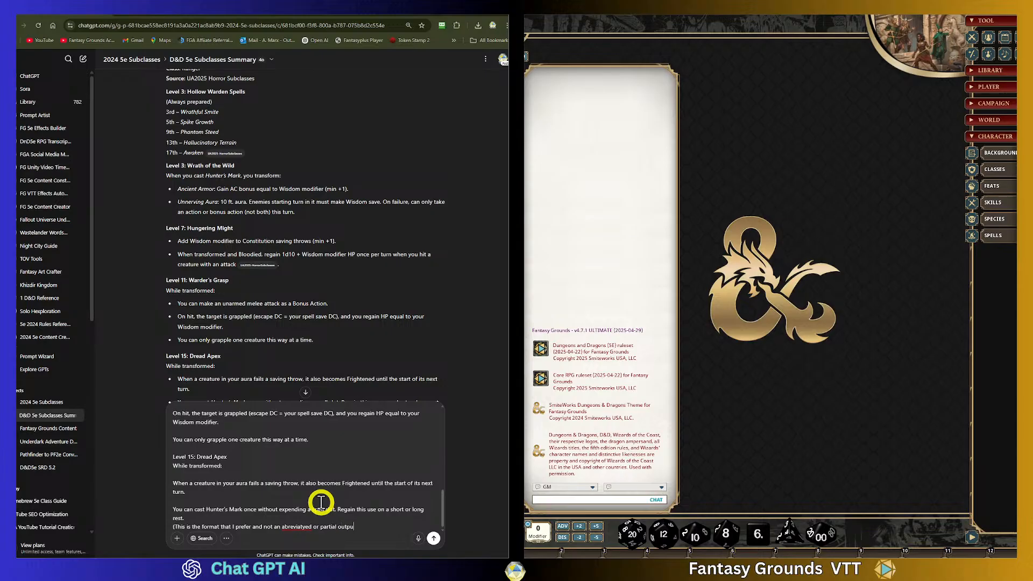
right_click(296, 527)
click(313, 357)
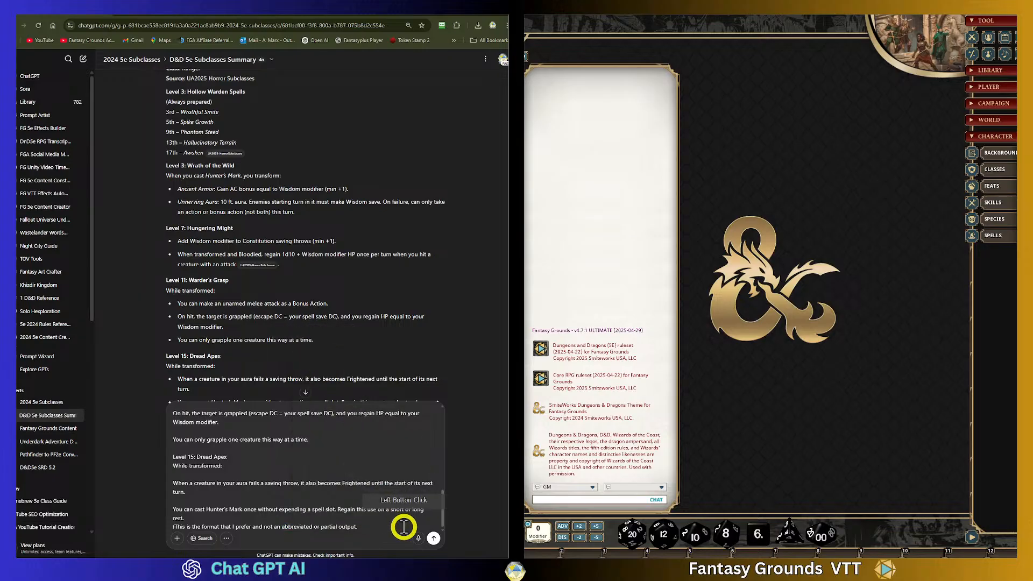
click(379, 525)
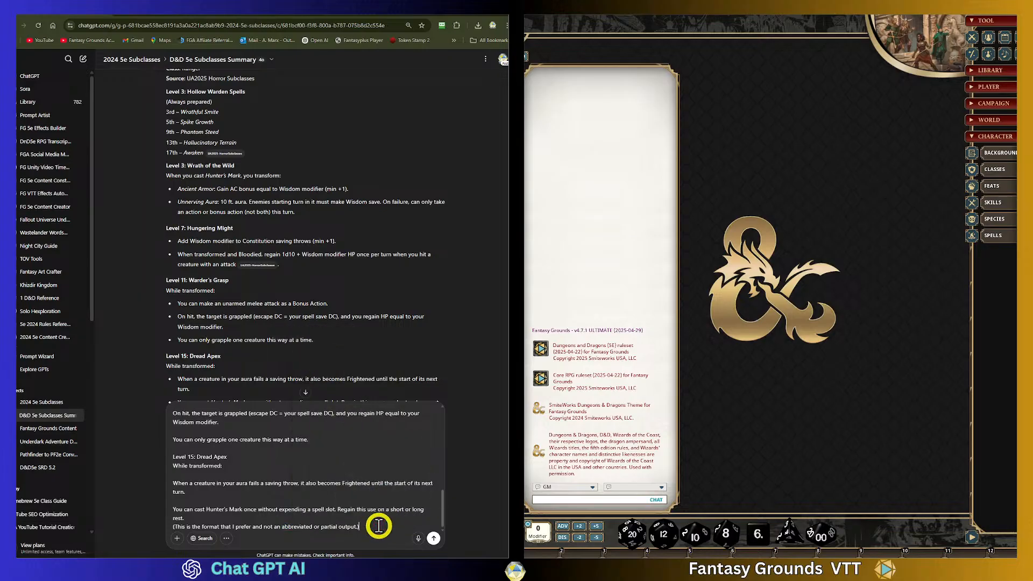
click(434, 540)
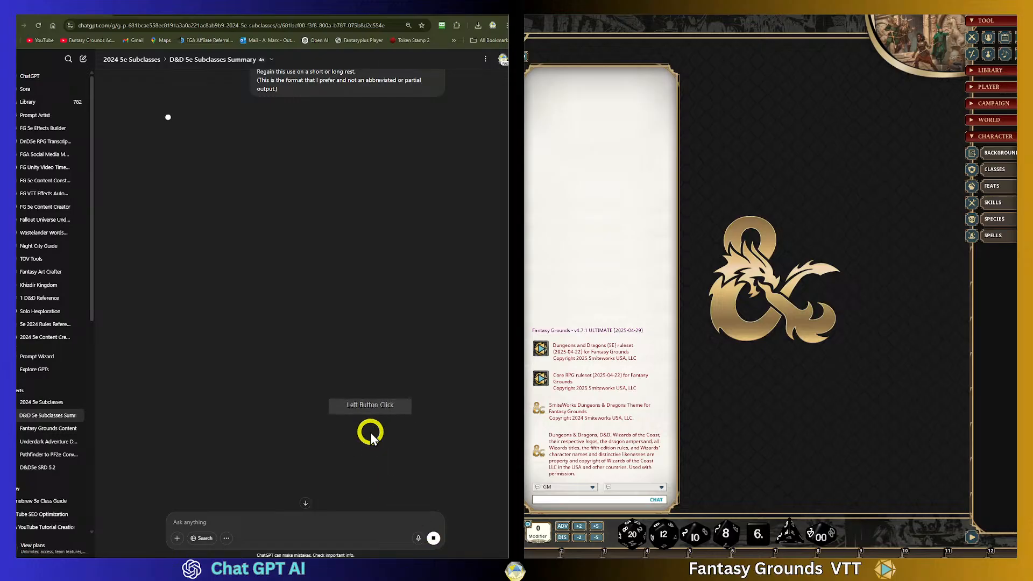
- Retry the failed response to the Hollow Warden message
click(317, 131)
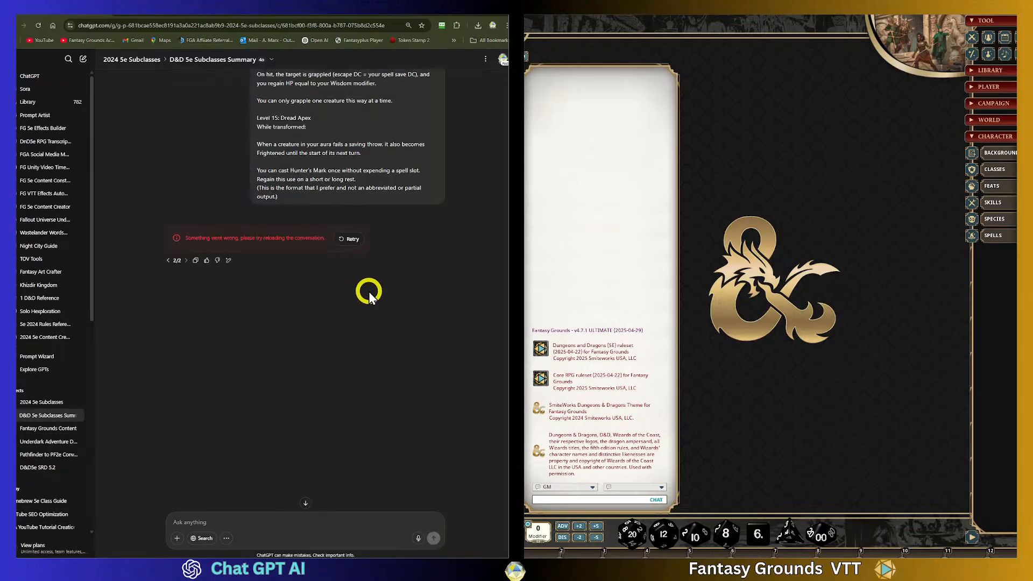
click(347, 239)
- Copy the previously sent Hollow Warden message text and resend it as a new message
scroll(395, 272, up, 2)
scroll(394, 279, up, 4)
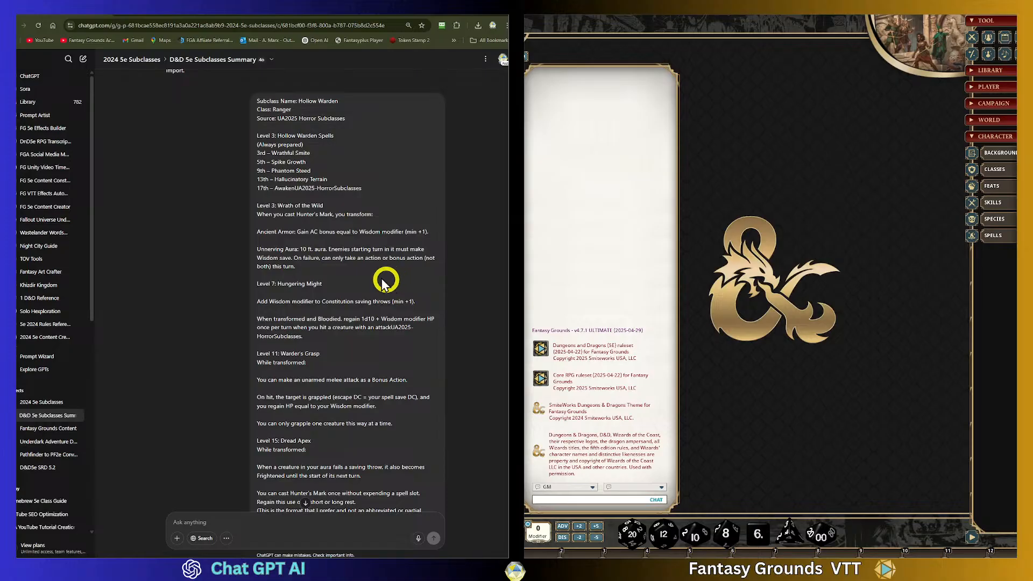
drag(258, 98, 399, 410)
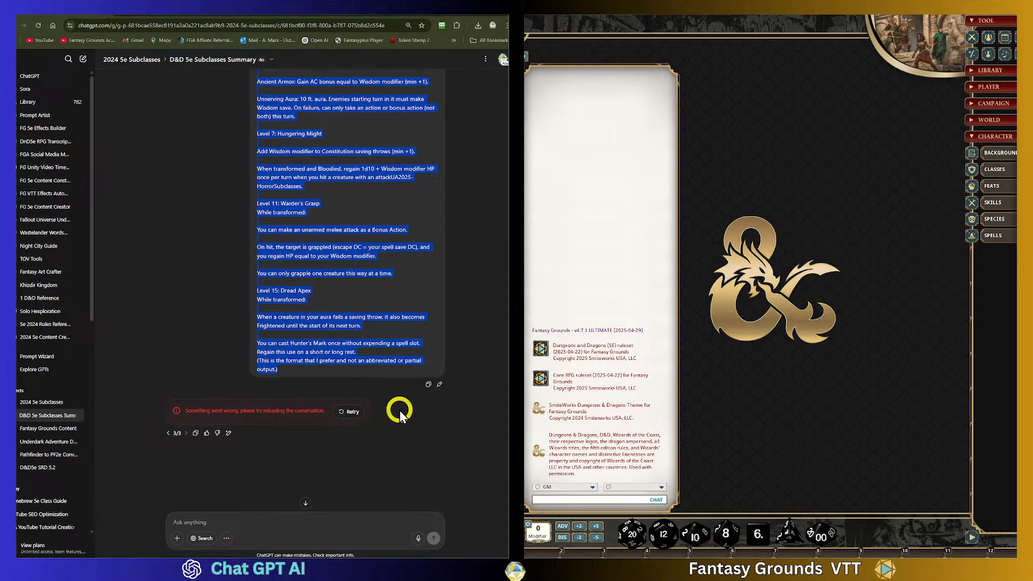
click(216, 516)
key(ctrl+v)
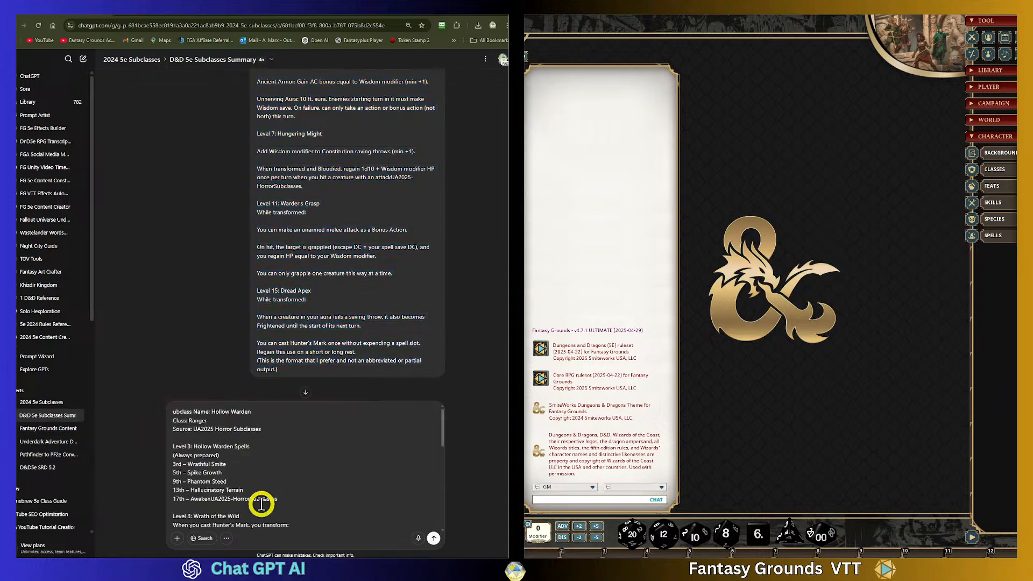
key(Return)
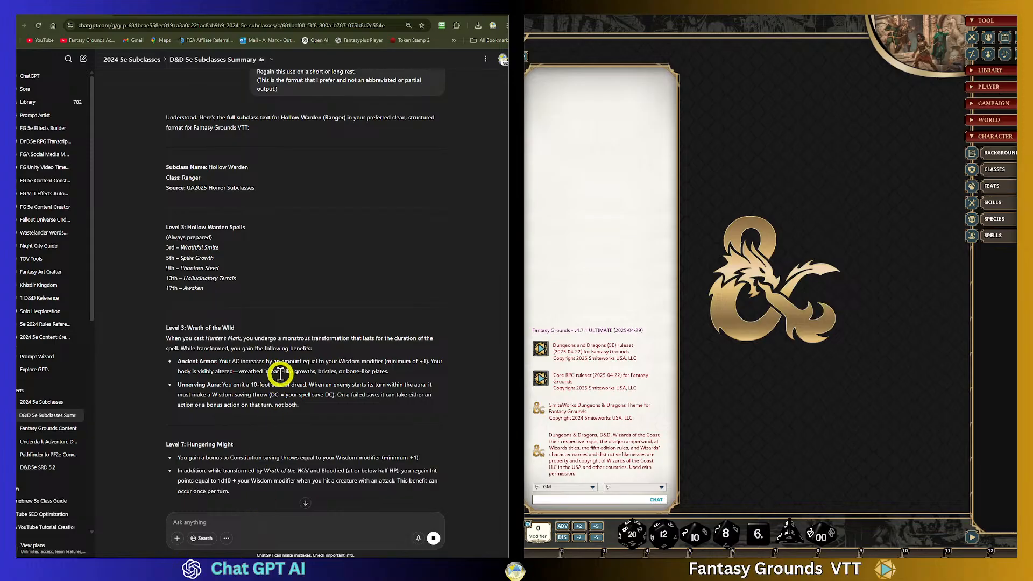
- Review the new full Hollow Warden response, checking the Ancient Armor description
scroll(257, 361, down, 2)
scroll(257, 361, up, 1)
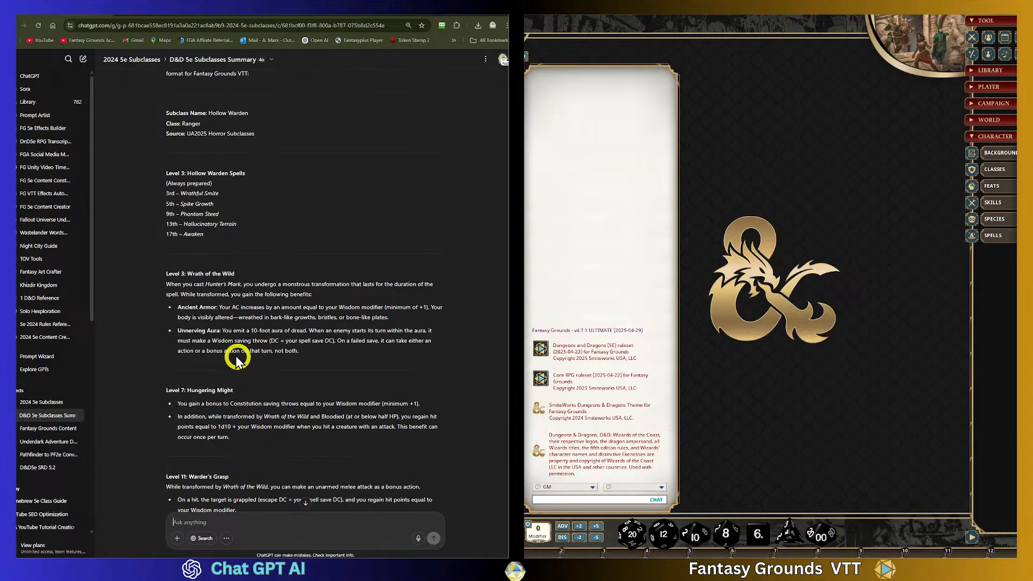
drag(219, 307, 388, 317)
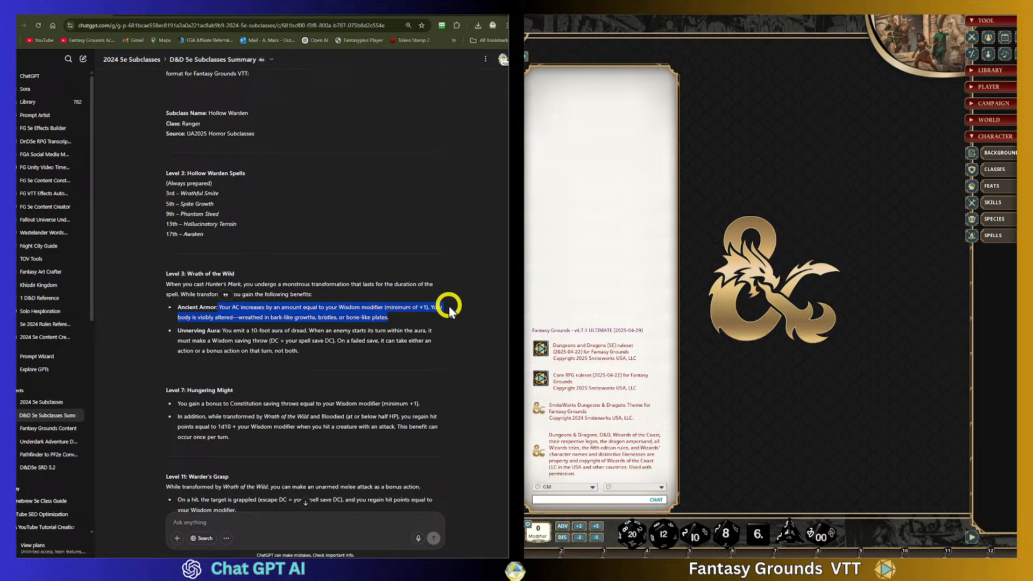
click(173, 323)
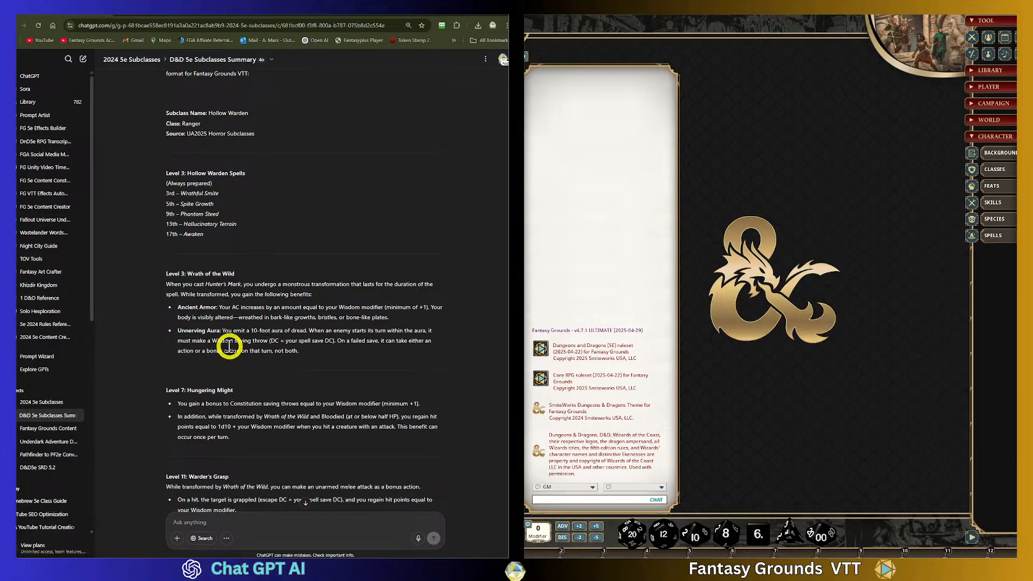
scroll(337, 392, up, 5)
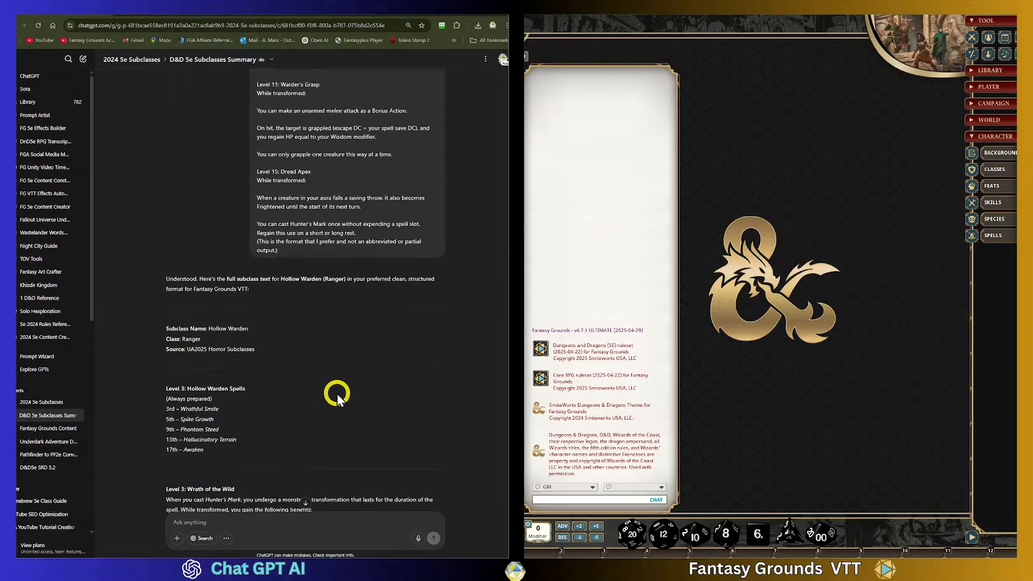
- Scroll through the full Hollow Warden response, highlighting the Hungering Might bullet points to review them
scroll(337, 393, down, 5)
scroll(337, 398, down, 2)
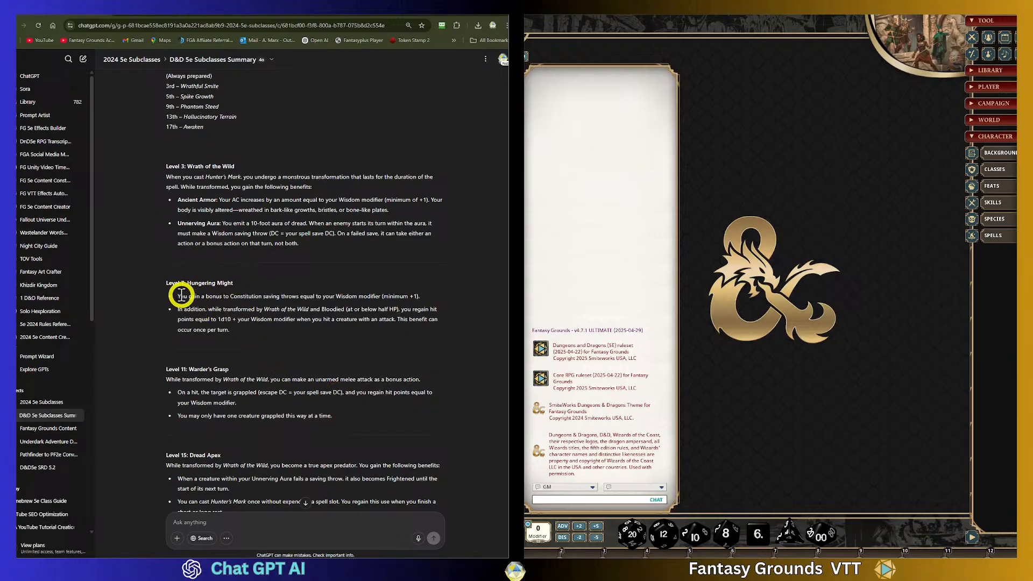
drag(178, 296, 432, 299)
click(220, 299)
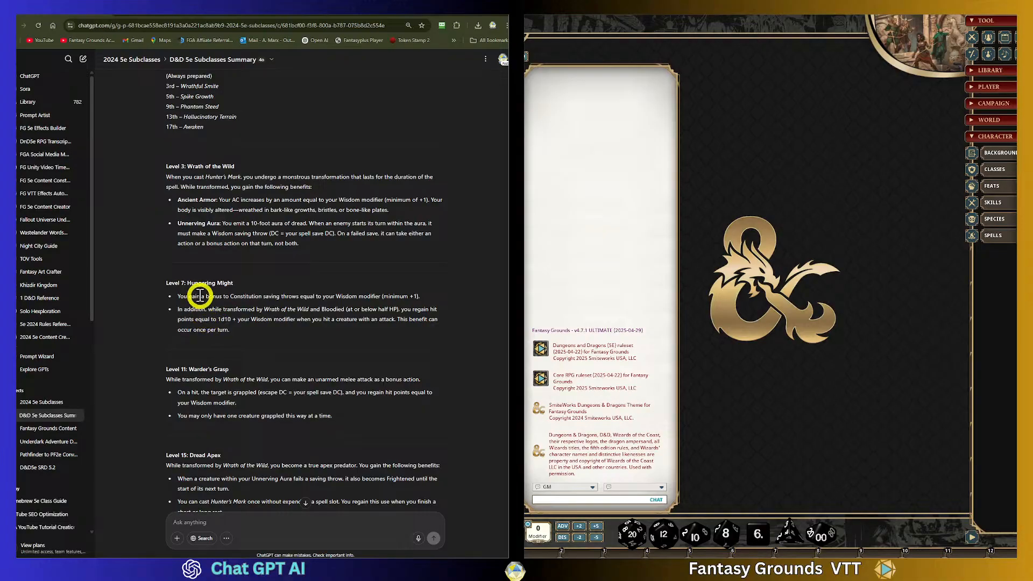
drag(179, 296, 362, 305)
scroll(225, 357, down, 2)
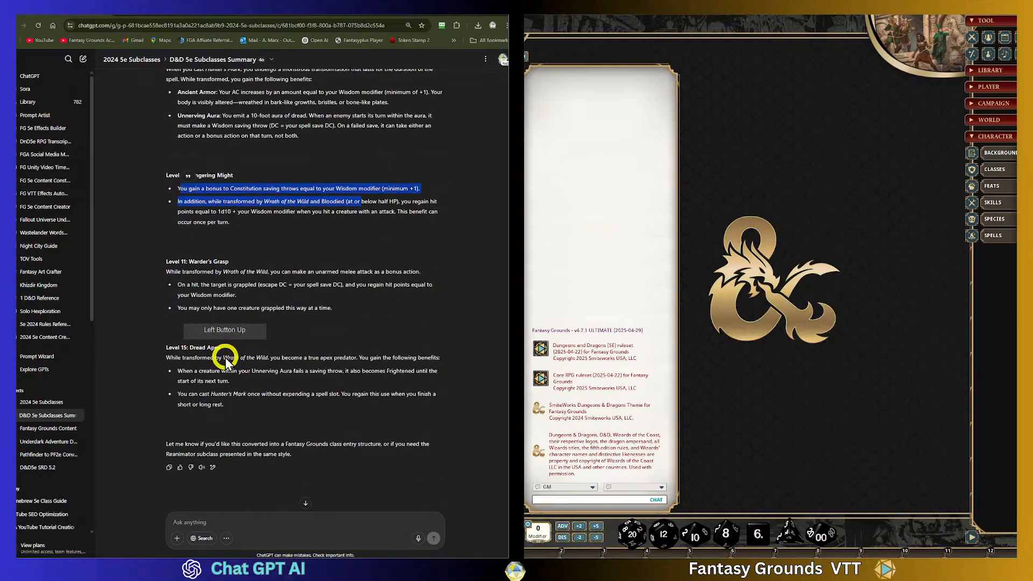
drag(176, 285, 398, 291)
click(170, 284)
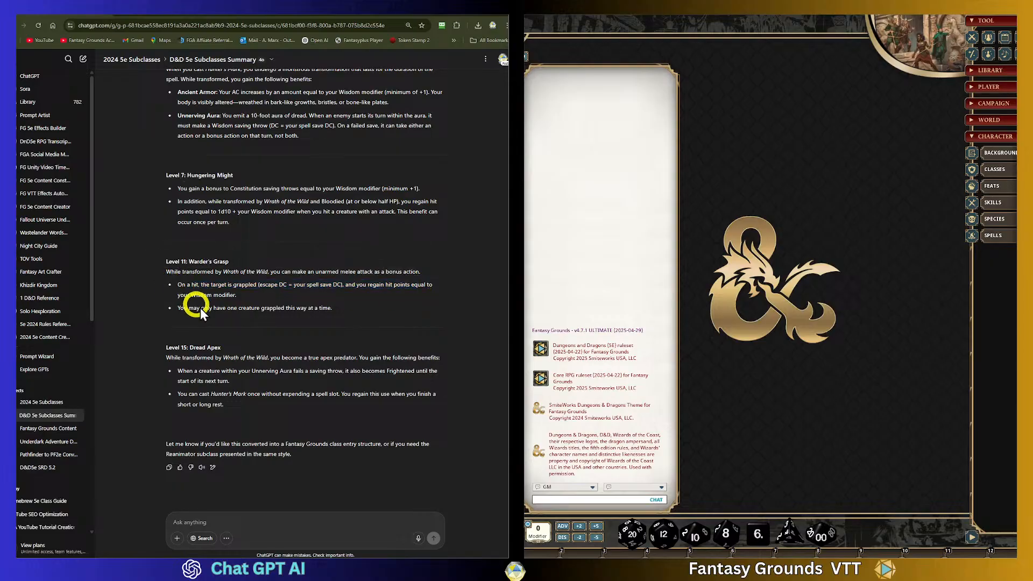
scroll(274, 350, down, 1)
scroll(260, 427, up, 1)
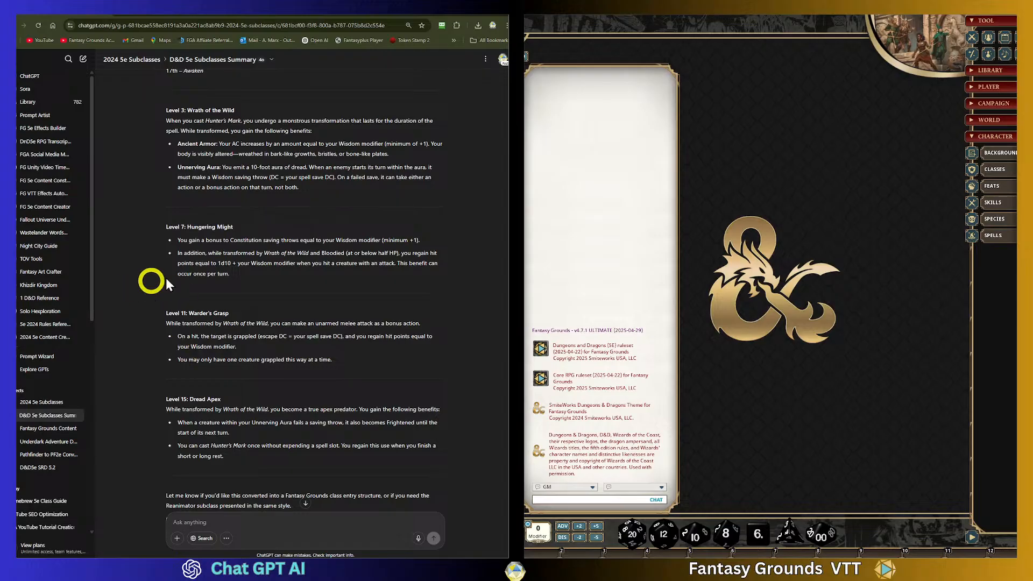
scroll(196, 272, up, 4)
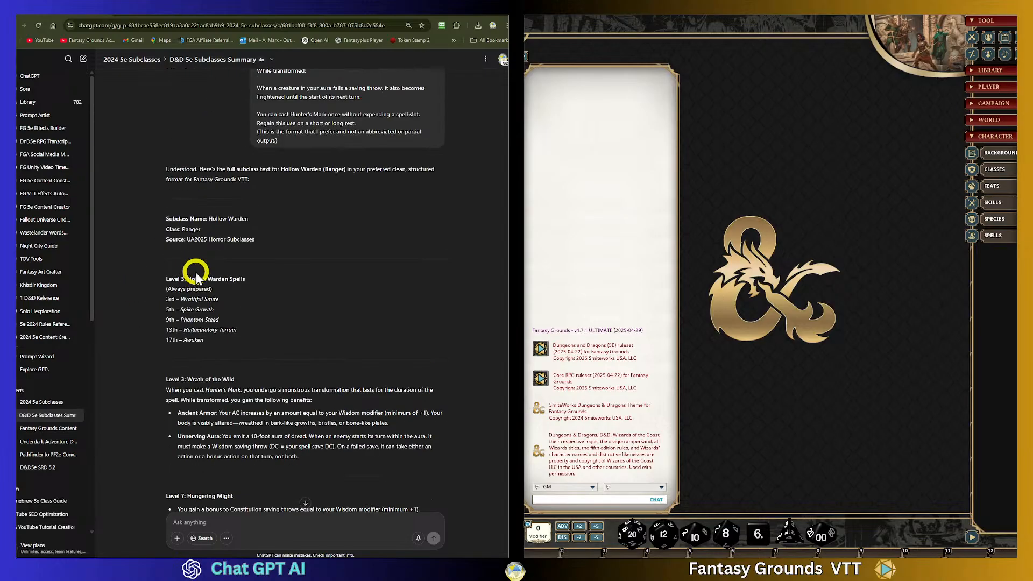
scroll(187, 328, down, 2)
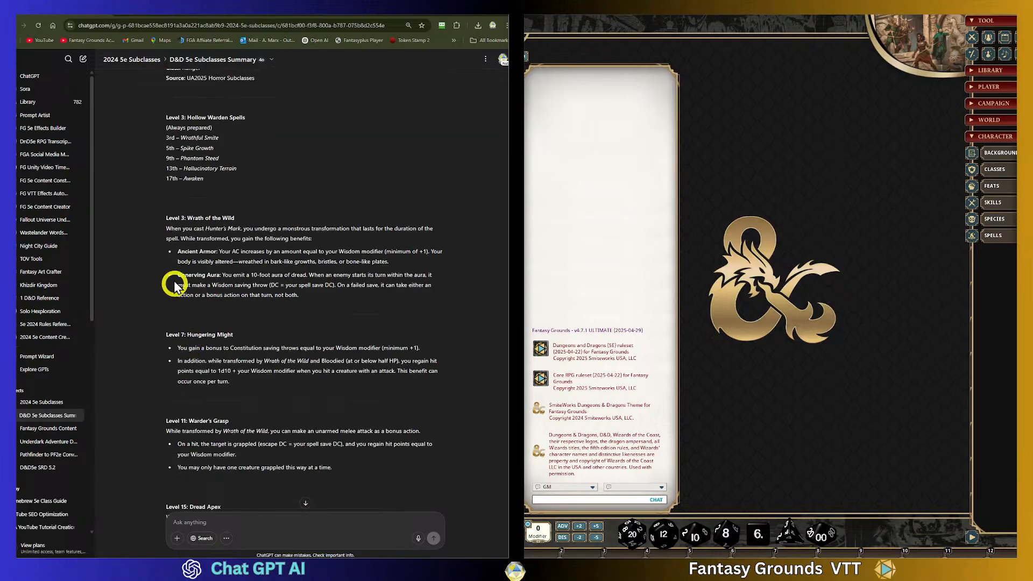
- Highlight and review the Ancient Armor and Level 7 Hungering Might headings, scrolling through the subclass text
click(161, 253)
drag(161, 253, 152, 305)
click(173, 252)
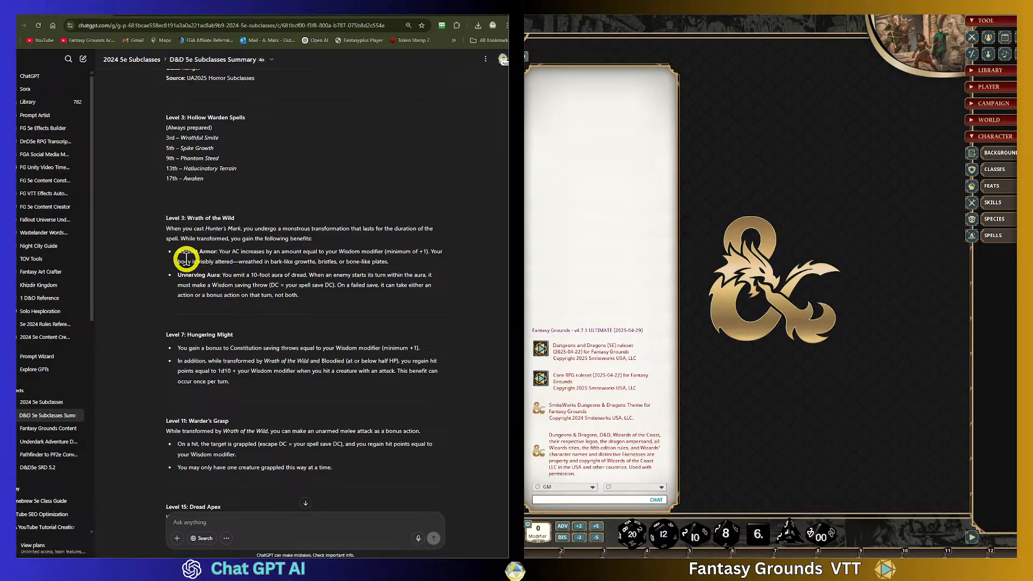
drag(233, 335, 138, 335)
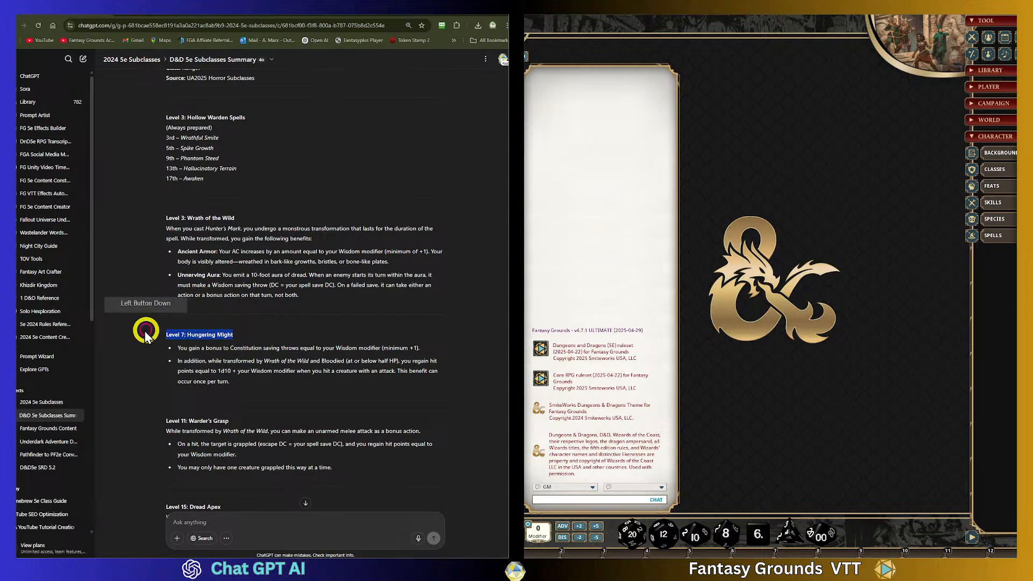
click(232, 371)
scroll(257, 389, down, 3)
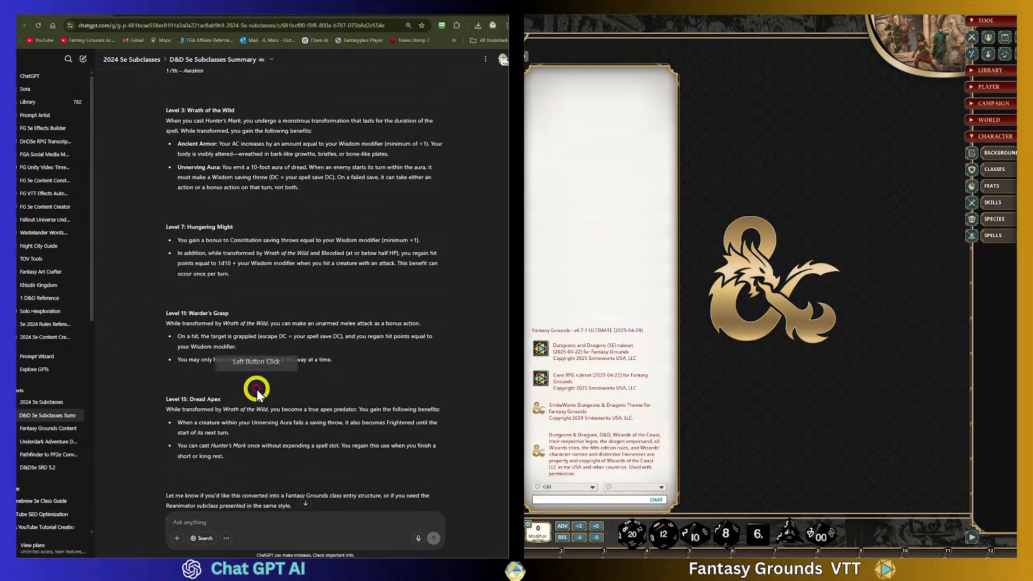
scroll(254, 383, up, 7)
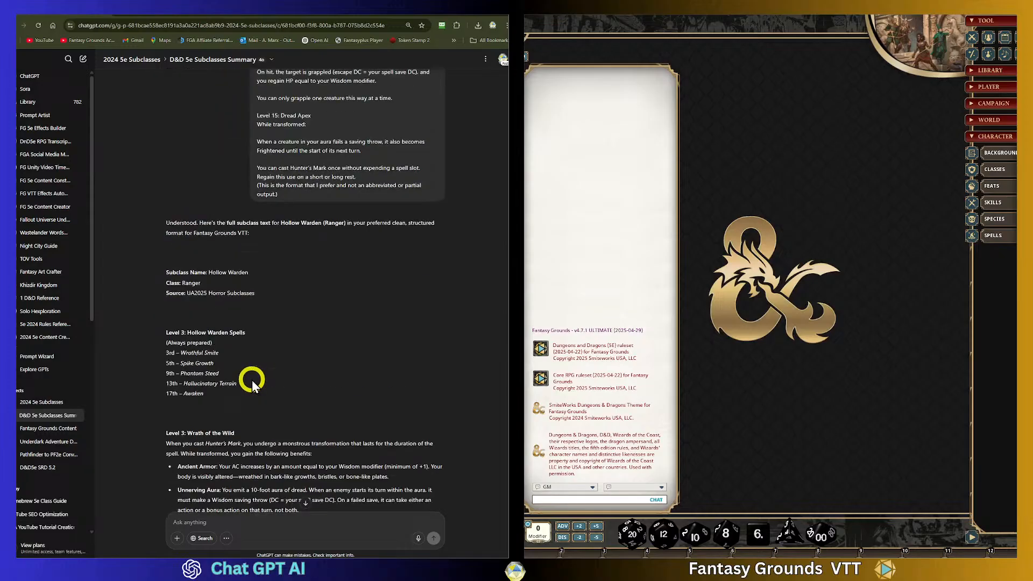
scroll(250, 379, down, 7)
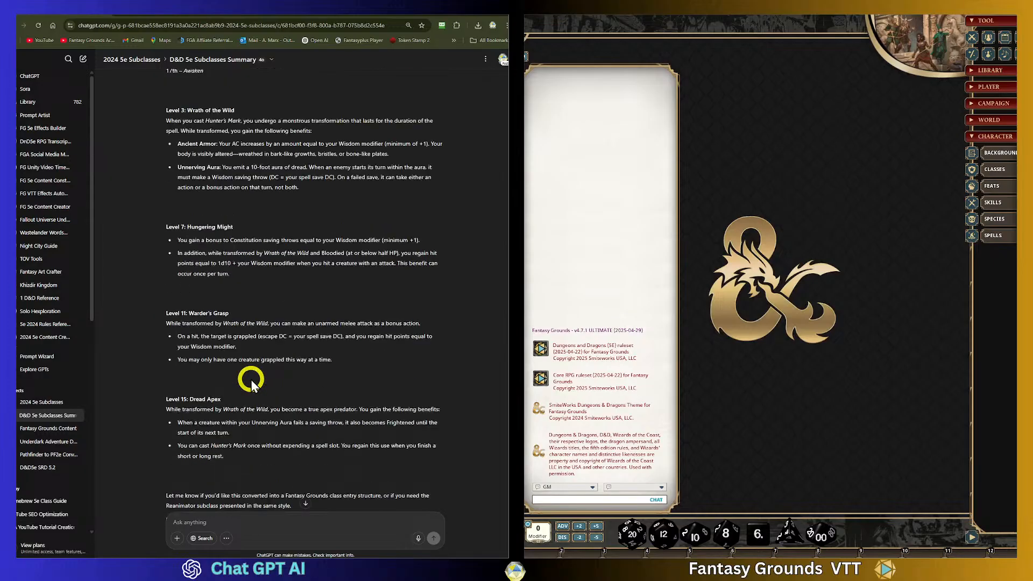
- Write a prompt asking for a full, high quality, detailed fantasy RPG image of the Hollowed Ranger Subclass with a white background
click(253, 519)
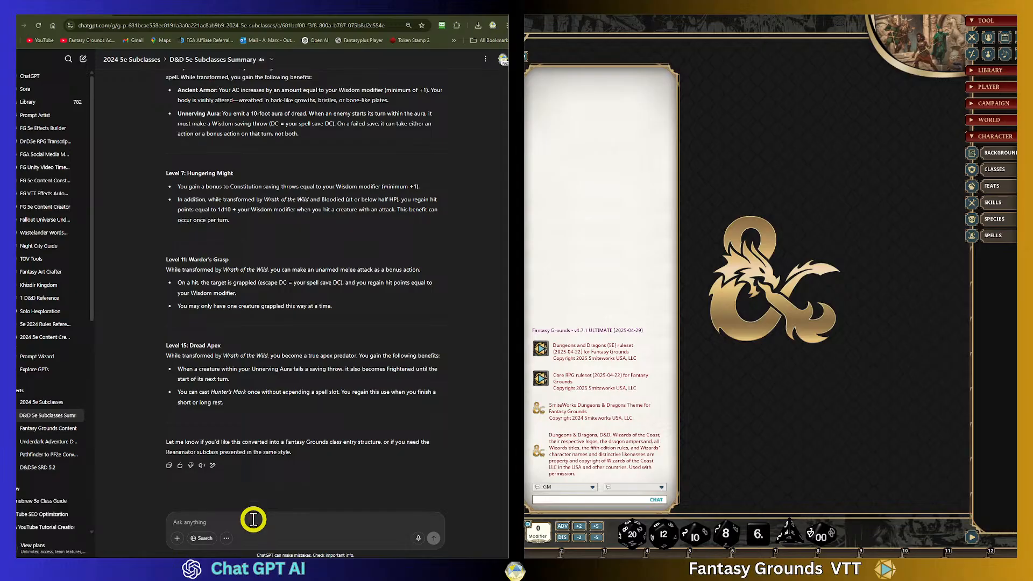
text(Based on the context and information above.)
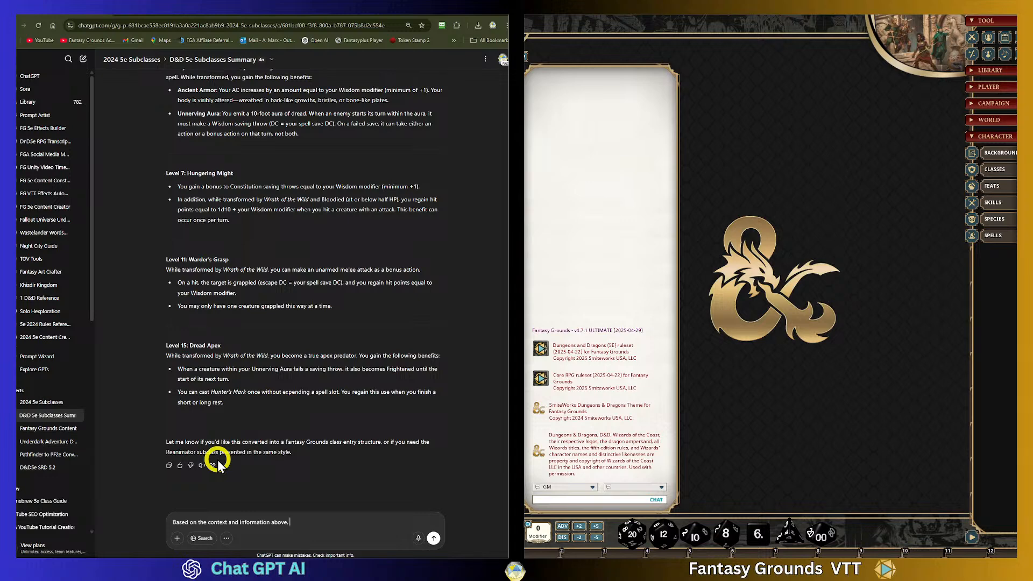
click(344, 522)
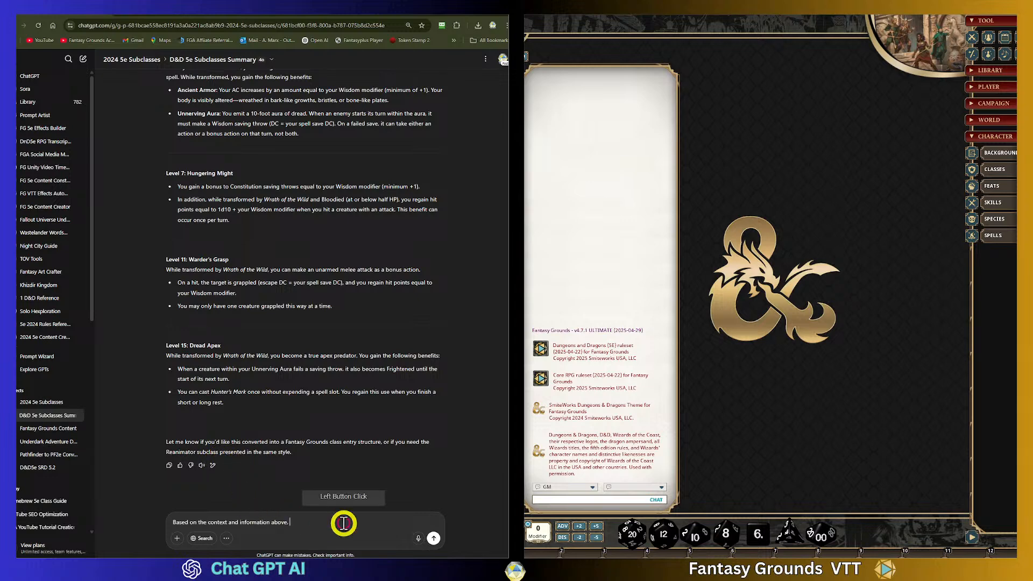
text(reate a full bod)
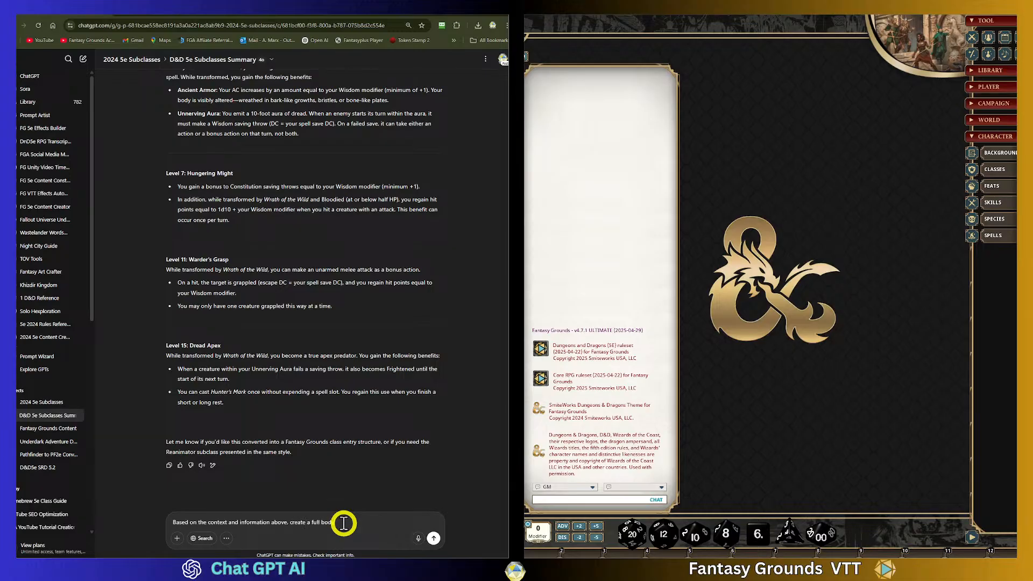
text(y image, high quality)
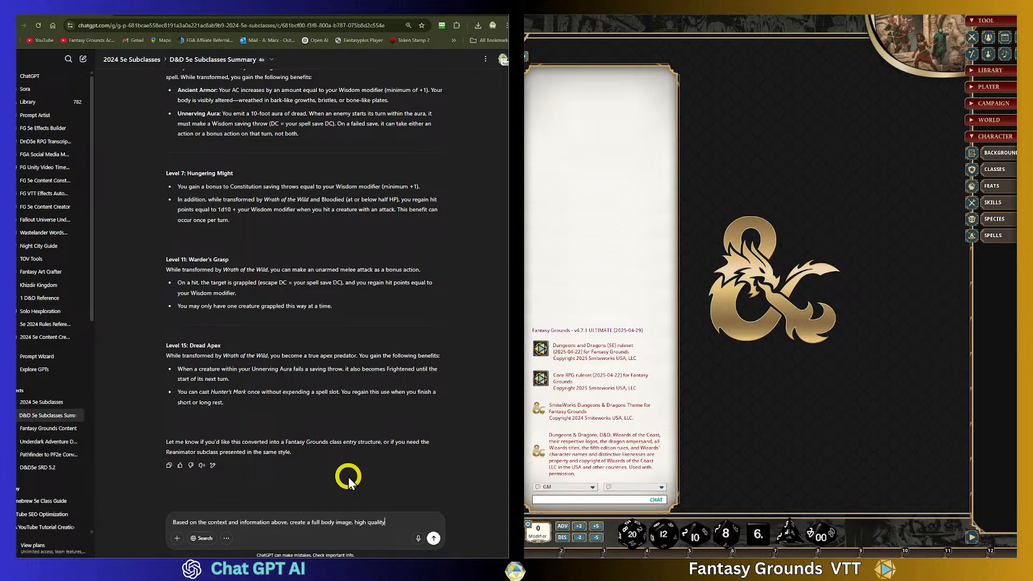
text(, detailed)
text(, and)
key(BackSpace)
key(BackSpace)
key(BackSpace)
key(BackSpace)
click(342, 520)
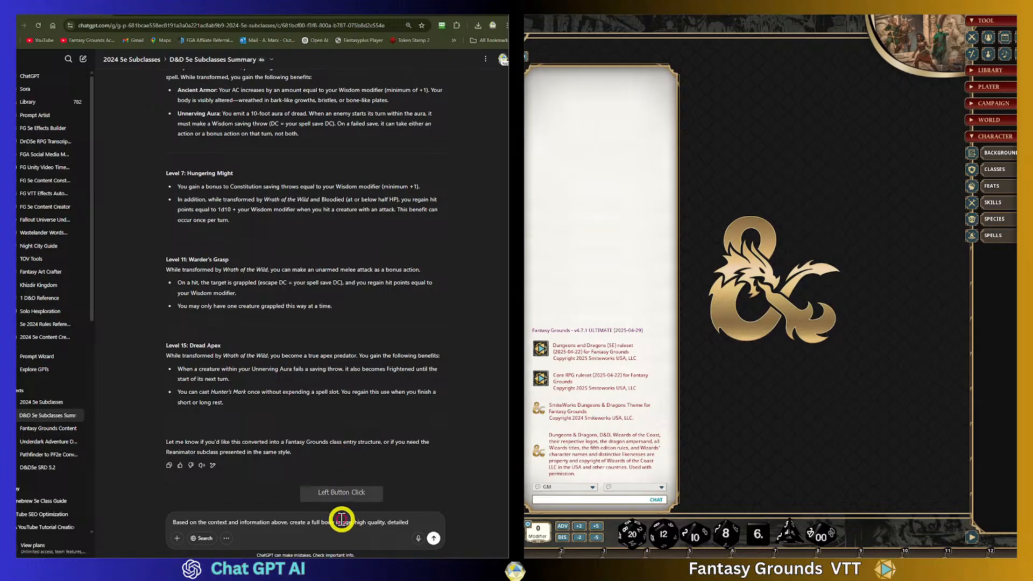
key(BackSpace)
key(BackSpace)
key(BackSpace)
key(BackSpace)
key(BackSpace)
key(BackSpace)
key(BackSpace)
key(BackSpace)
key(BackSpace)
key(BackSpace)
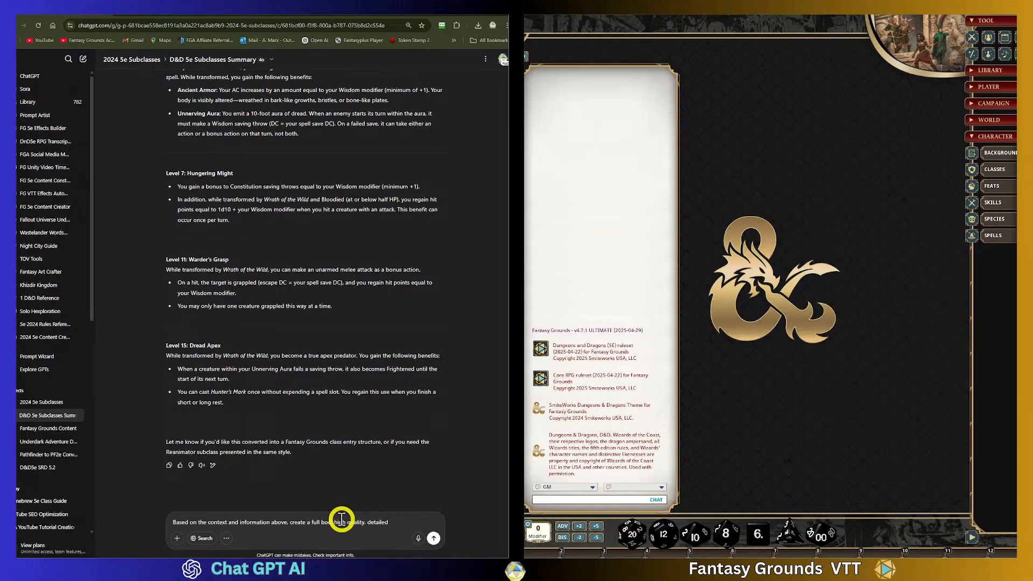
key(BackSpace)
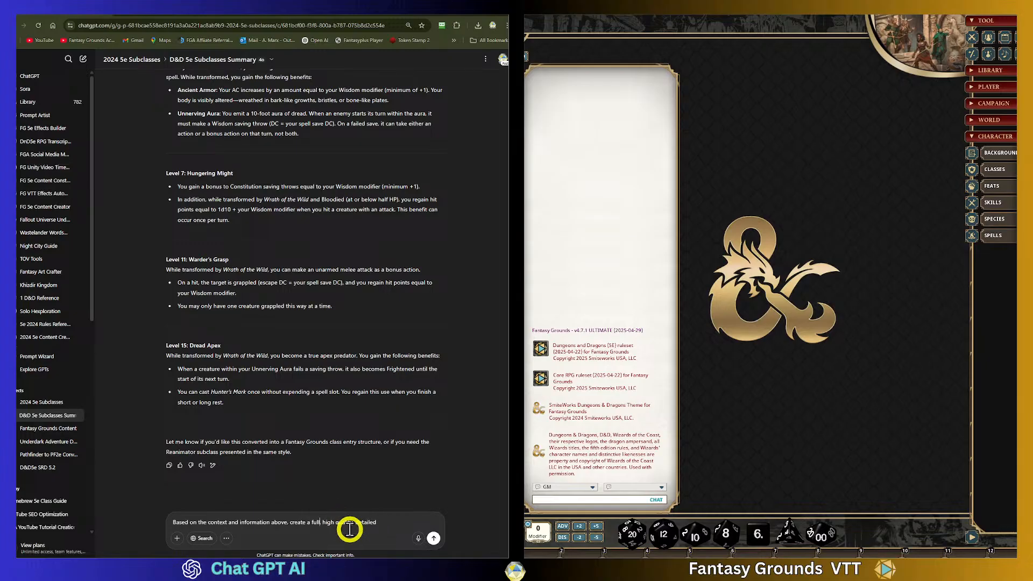
click(424, 527)
text(fanytas)
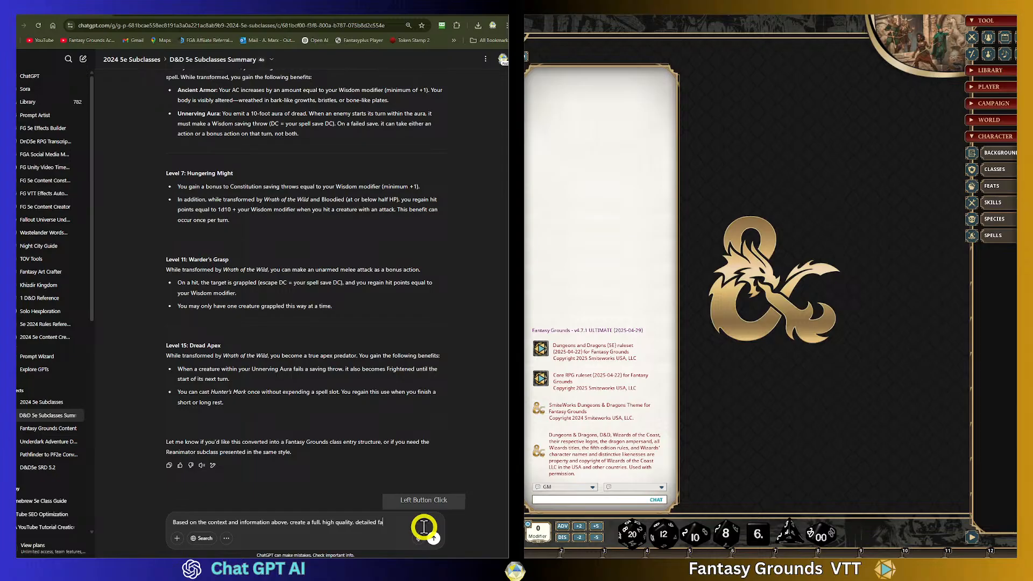
key(BackSpace)
key(BackSpace)
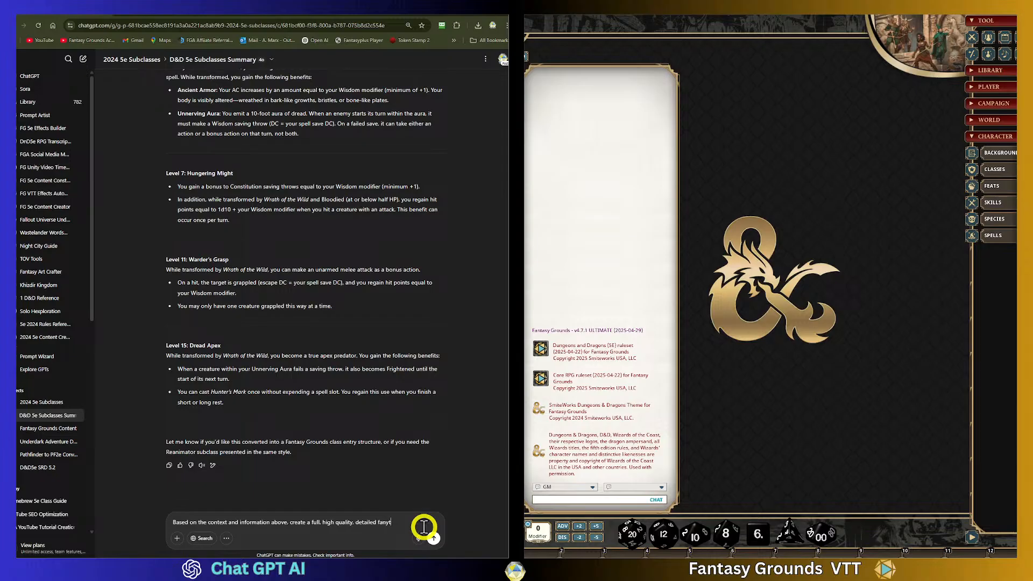
text(tasy ROG)
key(BackSpace)
key(BackSpace)
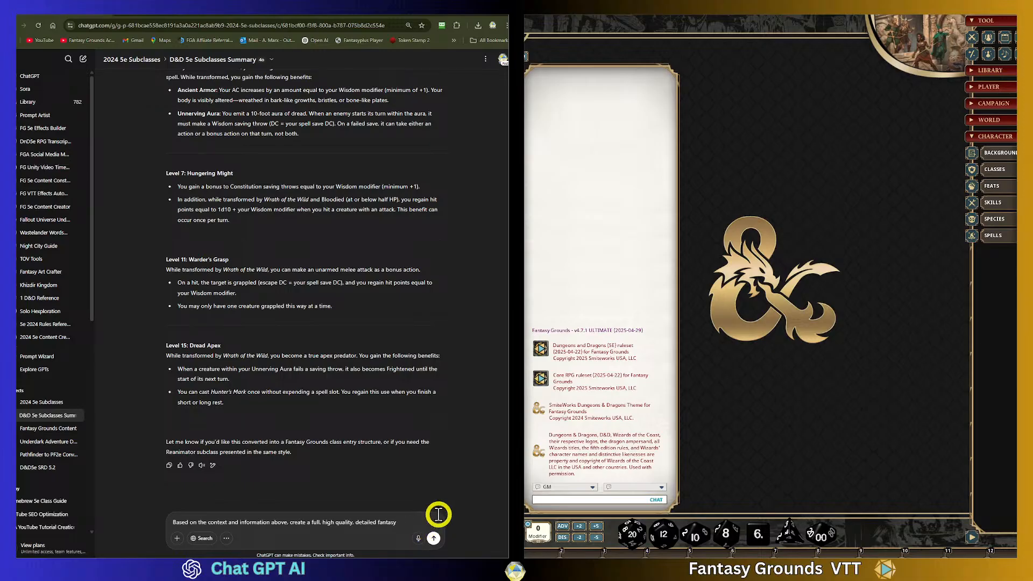
text(RPG image of the )
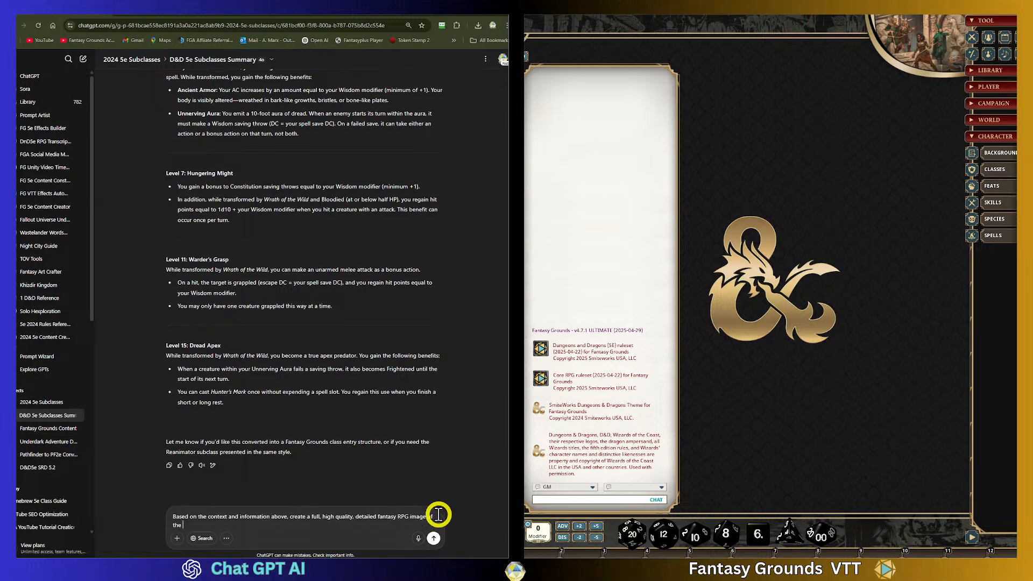
text(Hollowed Rane)
key(BackSpace)
text(e)
text(ger Su)
text(bclka)
text(ass. )
text(White )
text(backgrou)
text(nds)
text(d)
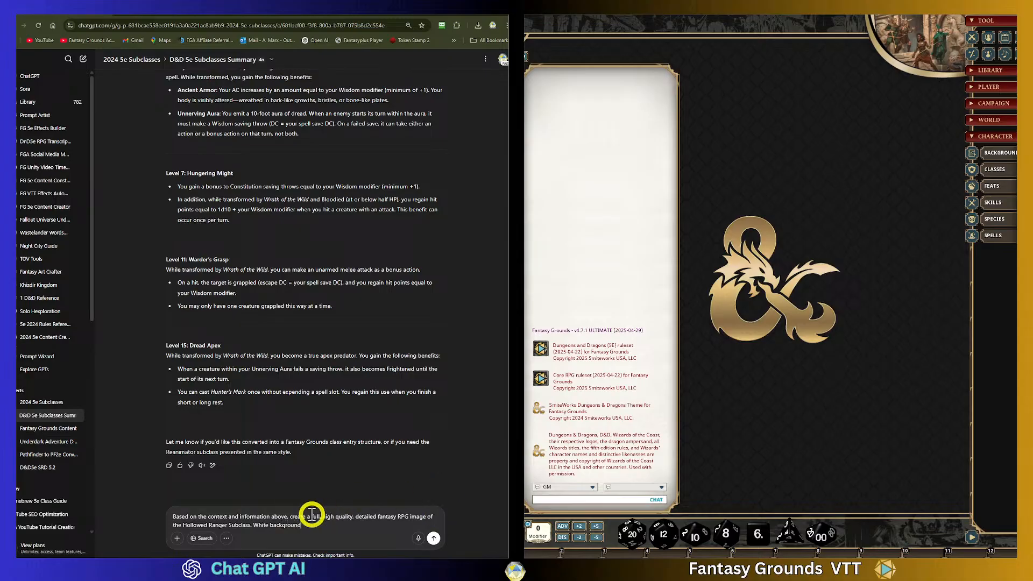
- Reword the ending to "with just a Plain White background" and send the image prompt
click(255, 525)
text(a Plain)
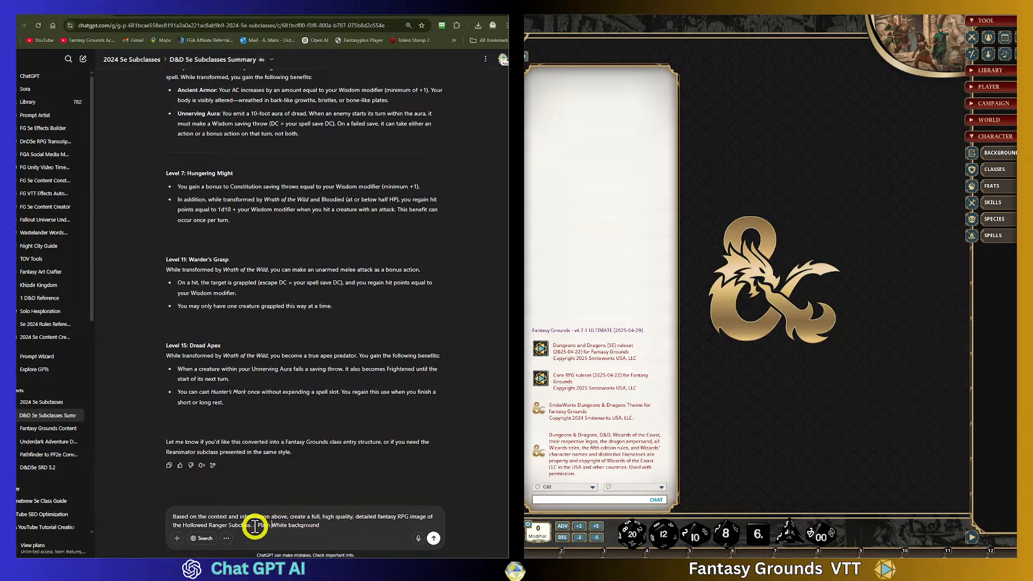
drag(253, 525, 247, 526)
text(wit)
text(h just )
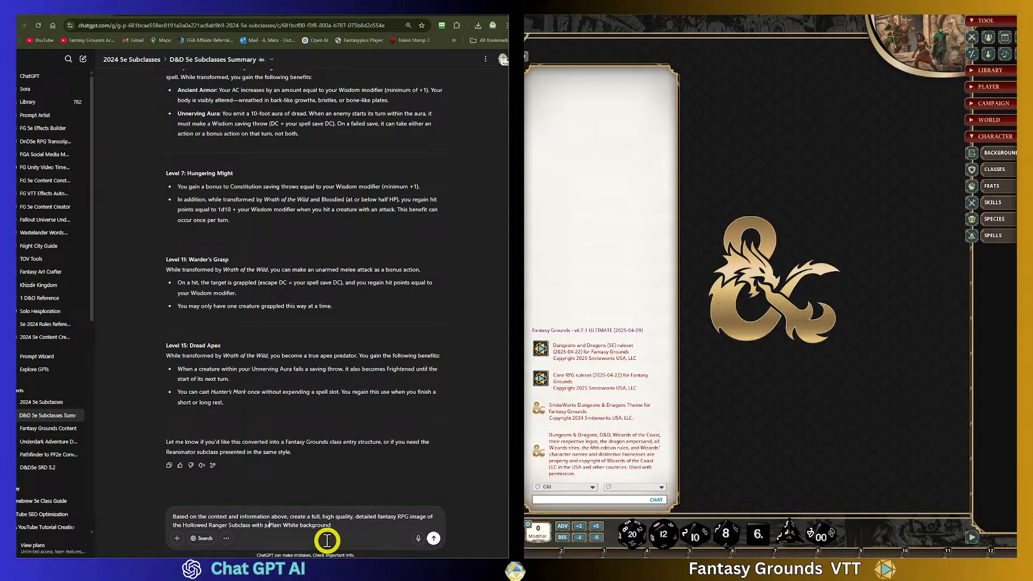
text(a)
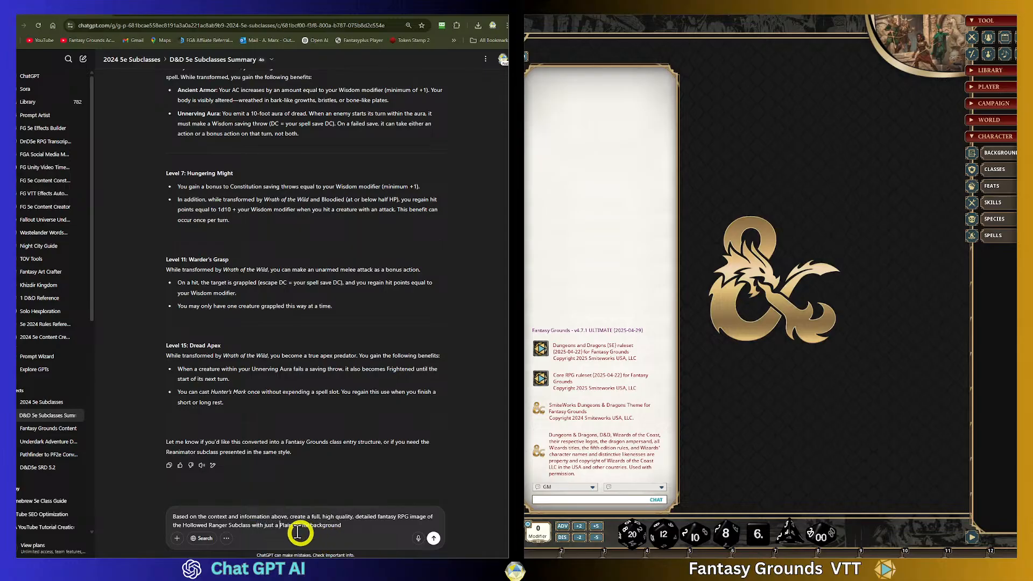
click(355, 530)
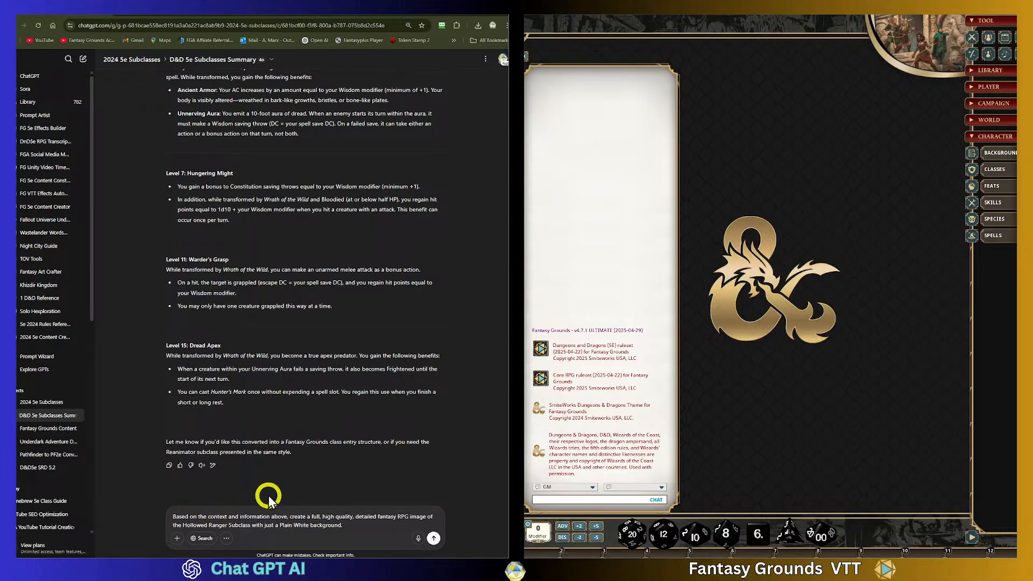
click(434, 538)
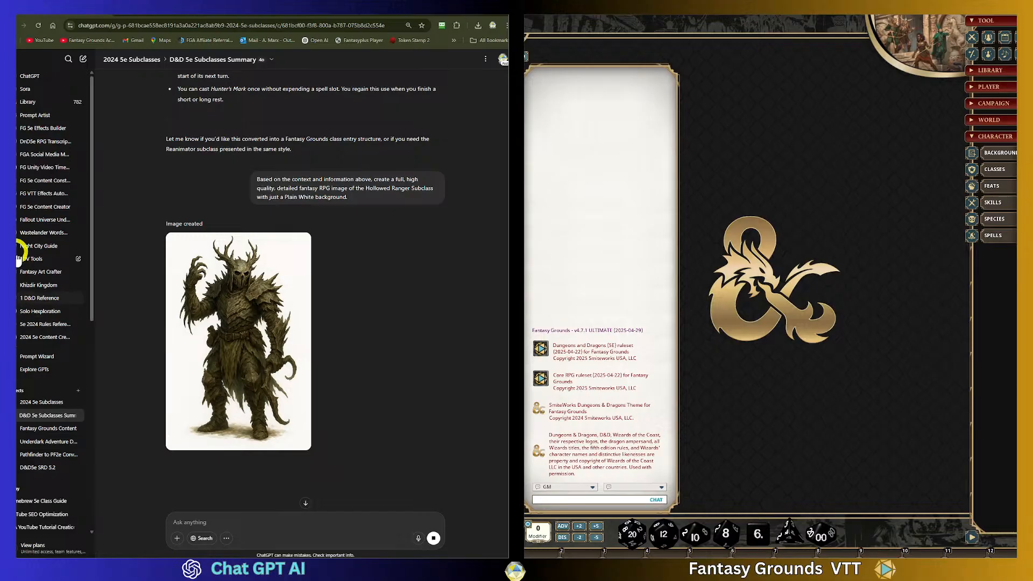
- Review the generated Hollowed Ranger image and scroll back through the subclass text above it
scroll(232, 300, up, 2)
scroll(232, 300, down, 3)
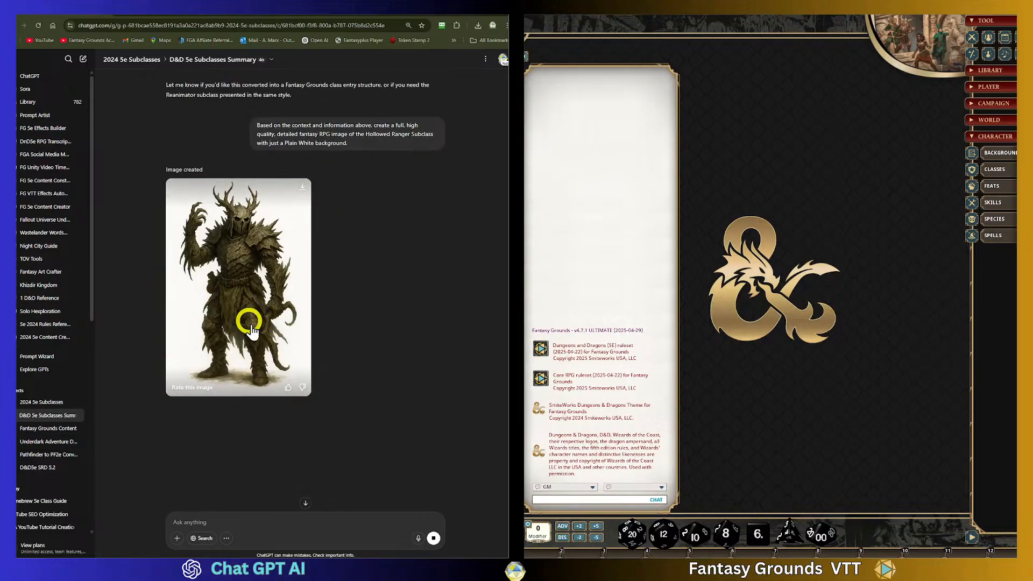
scroll(256, 329, up, 5)
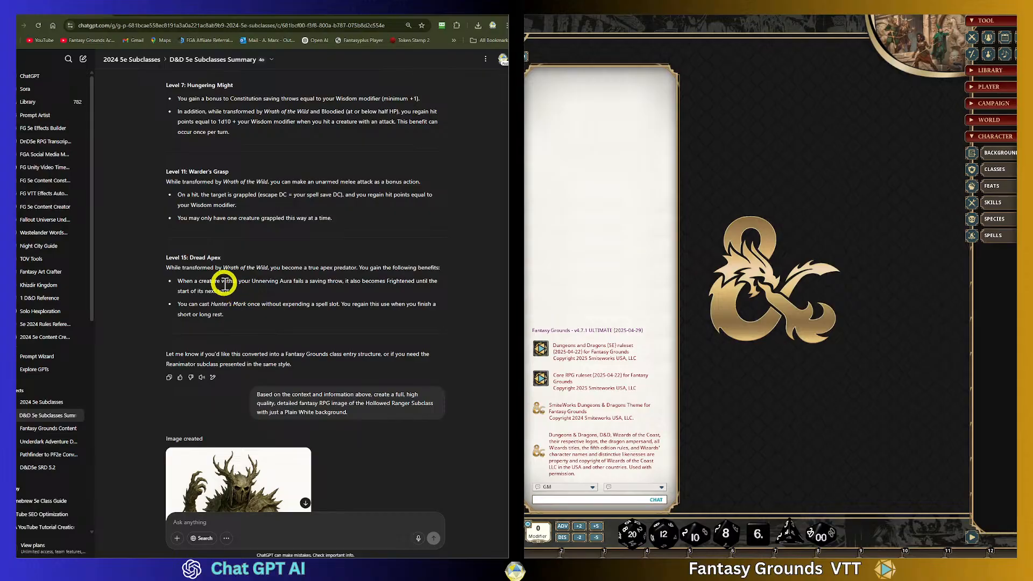
scroll(251, 314, up, 4)
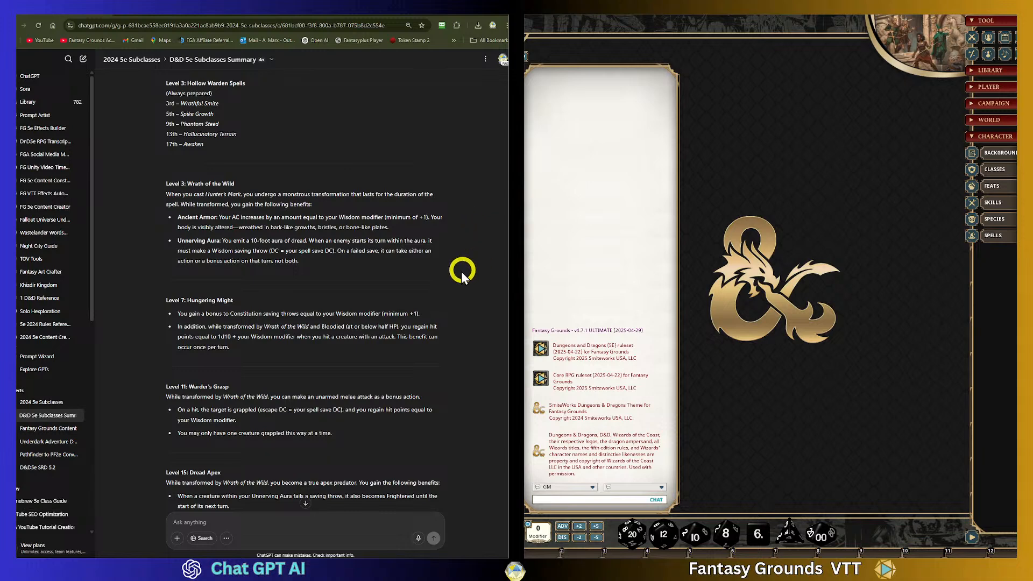
scroll(434, 292, up, 2)
scroll(433, 290, up, 1)
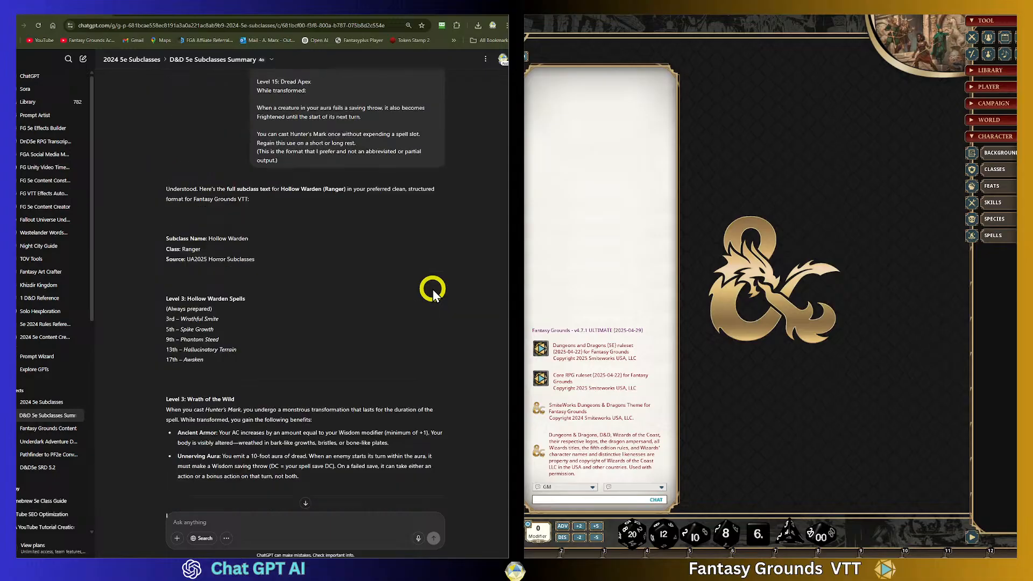
scroll(433, 290, down, 4)
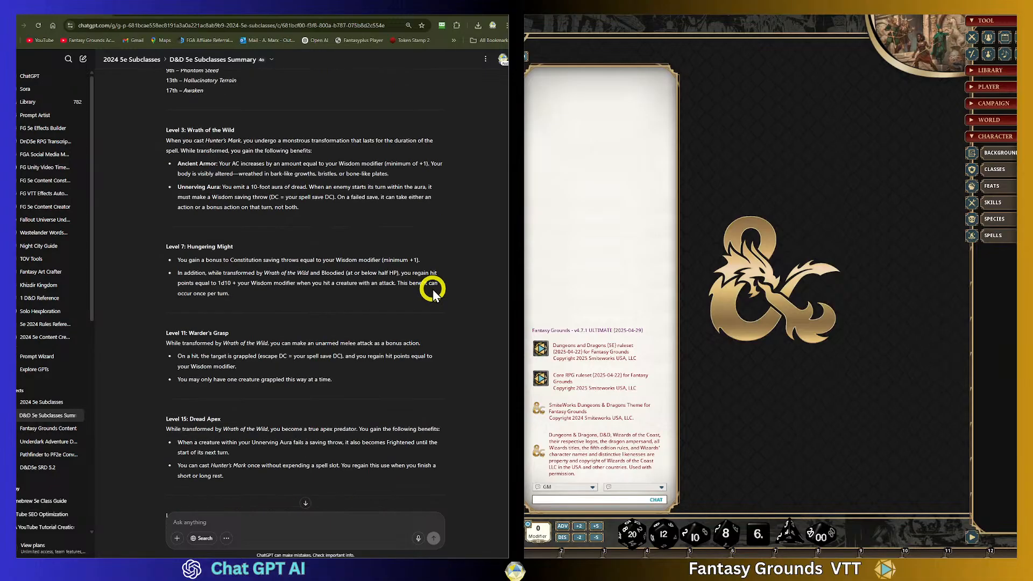
scroll(432, 289, down, 4)
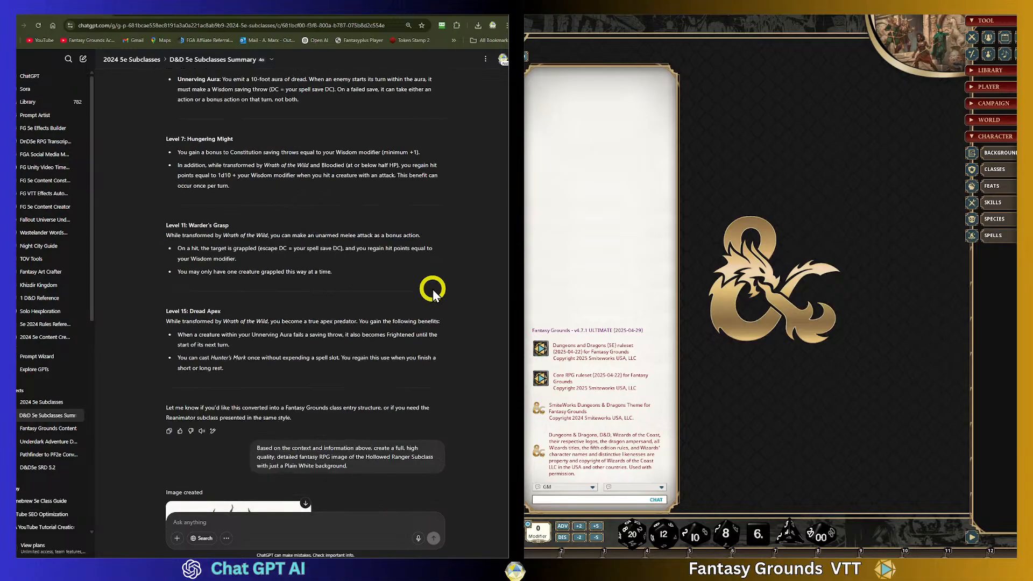
- Copy the previous Hollowed Ranger image prompt and paste it into the message box
scroll(433, 289, down, 5)
scroll(387, 292, up, 2)
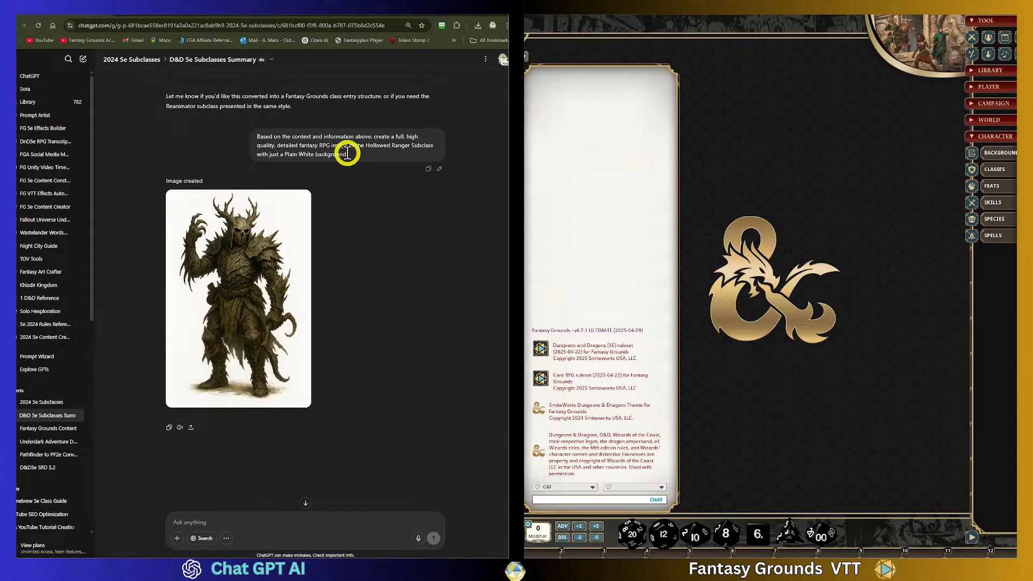
drag(331, 154, 254, 138)
key(ctrl+c)
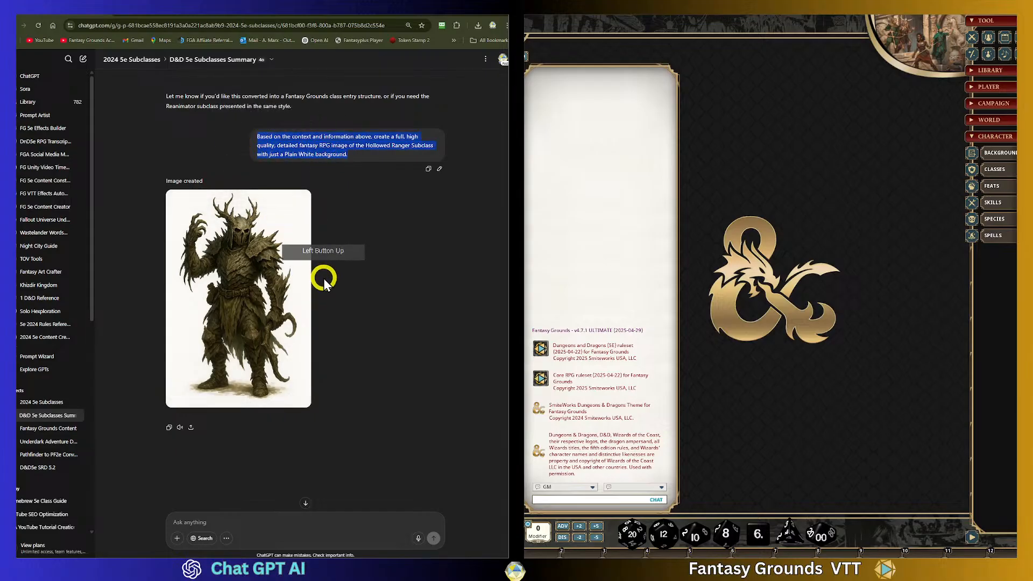
click(207, 518)
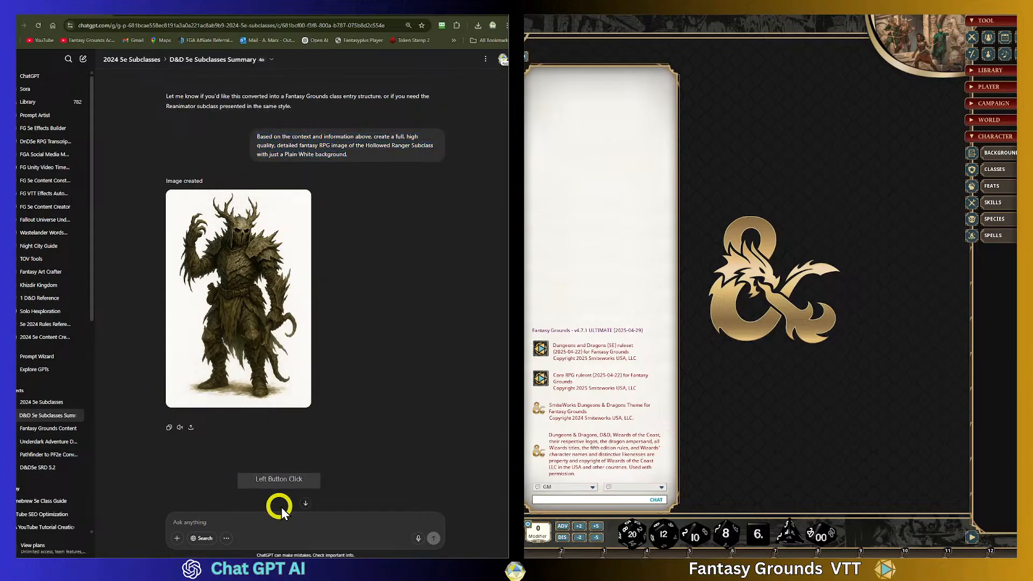
key(ctrl+v)
click(173, 517)
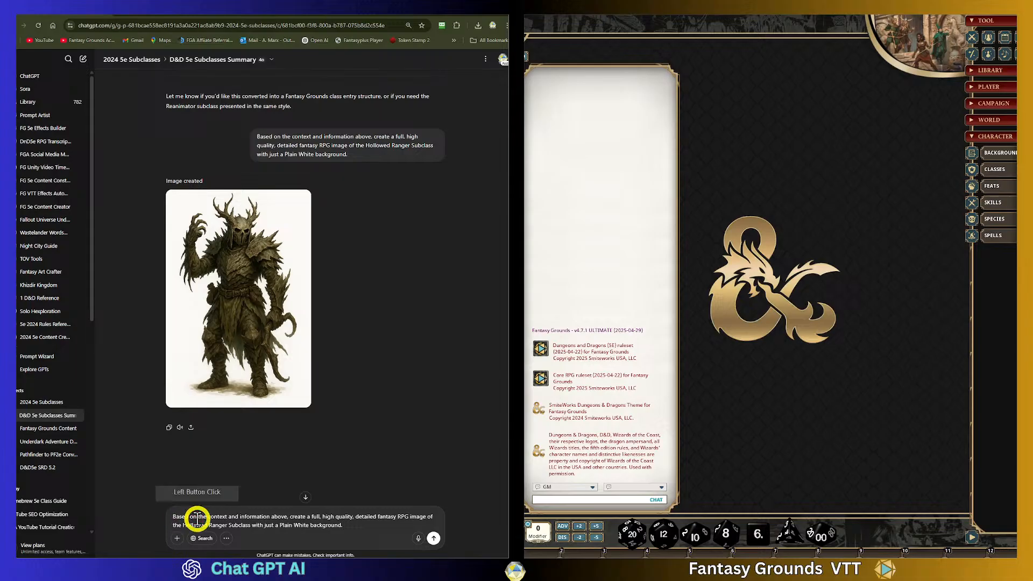
- Begin the pasted prompt with "Using the same art style," and lowercase the following "based"
text(Using the same art style)
key(BackSpace)
text(,)
click(291, 527)
key(BackSpace)
text(b)
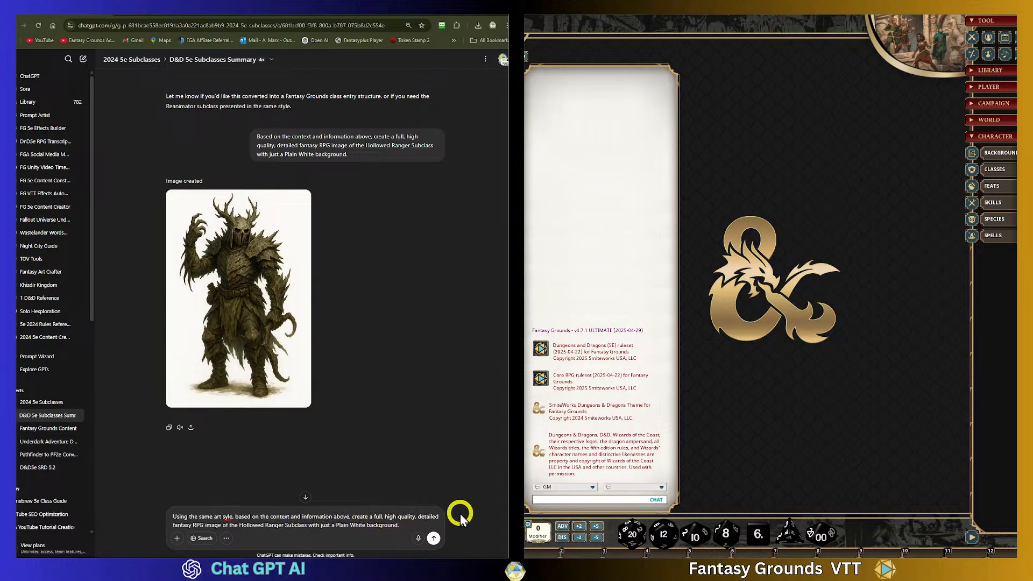
- Edit the prompt to request "a female version of" the Hollowed Ranger Subclass and fix the word "style"
click(237, 525)
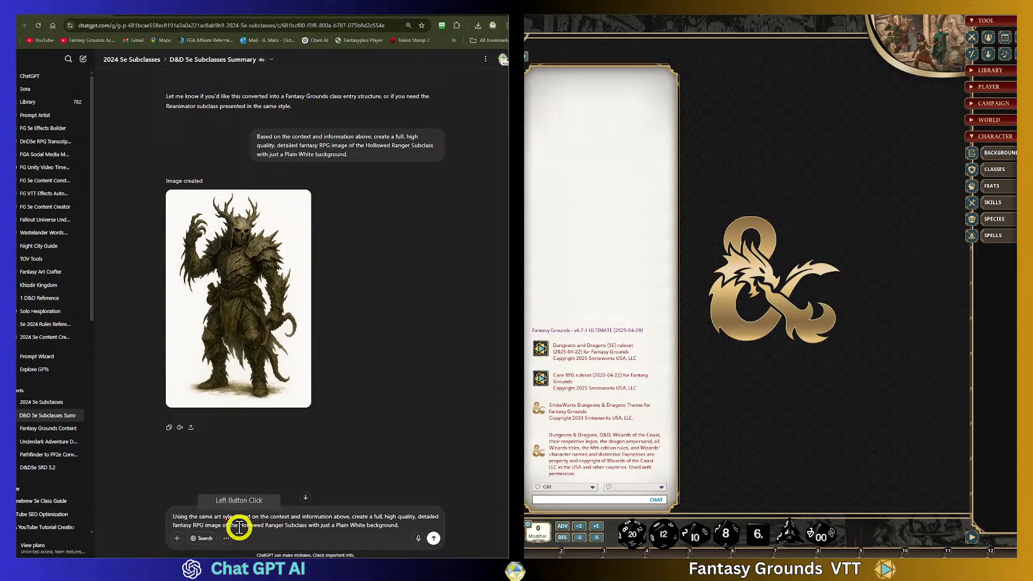
click(227, 525)
text(a)
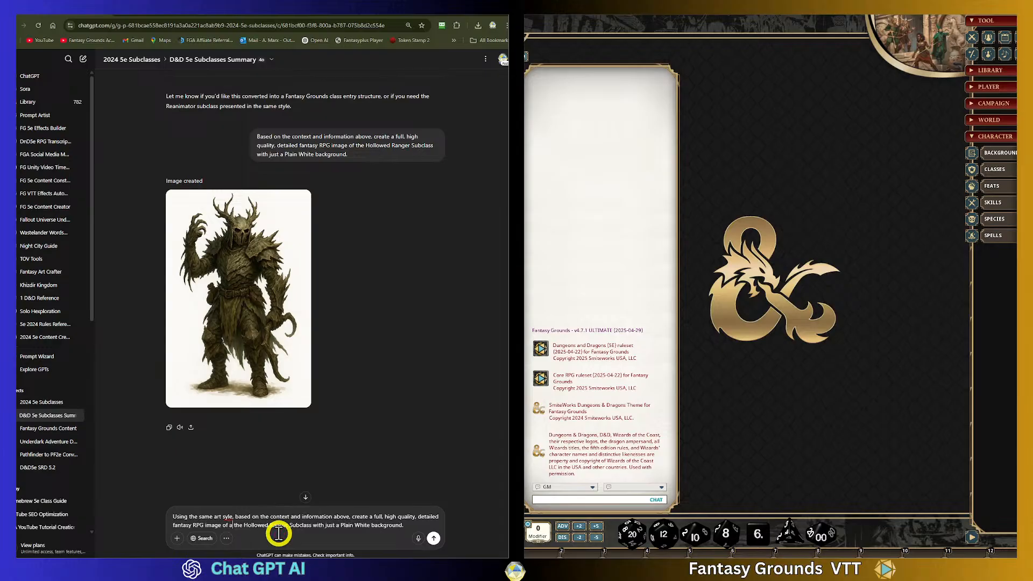
text( female)
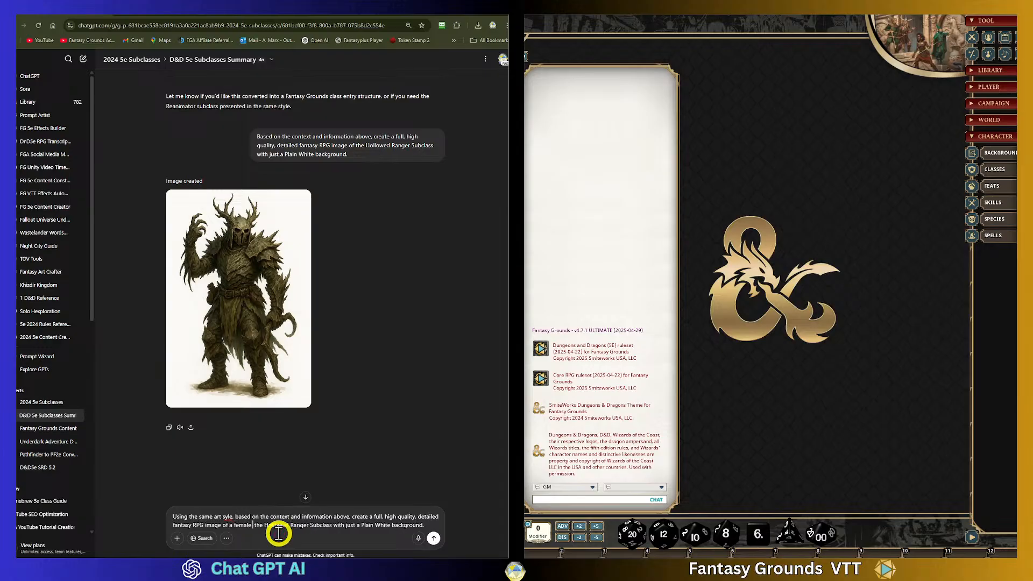
text( version o)
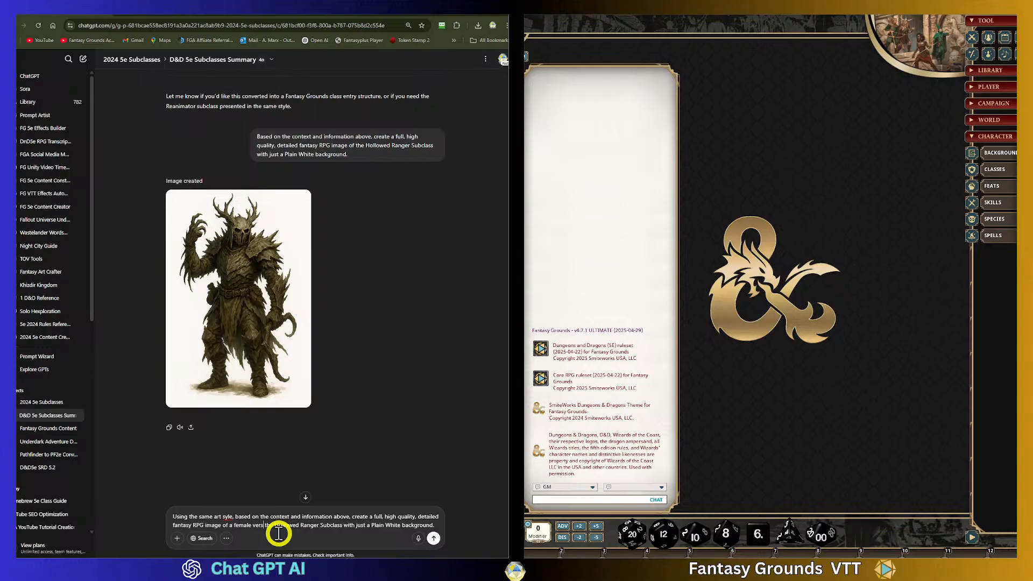
text(f)
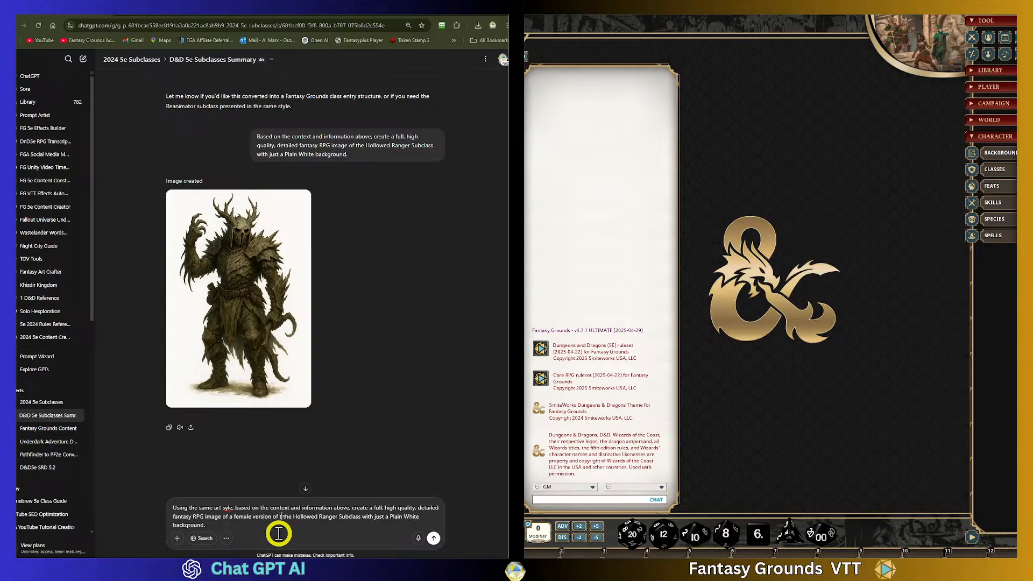
key(BackSpace)
click(224, 507)
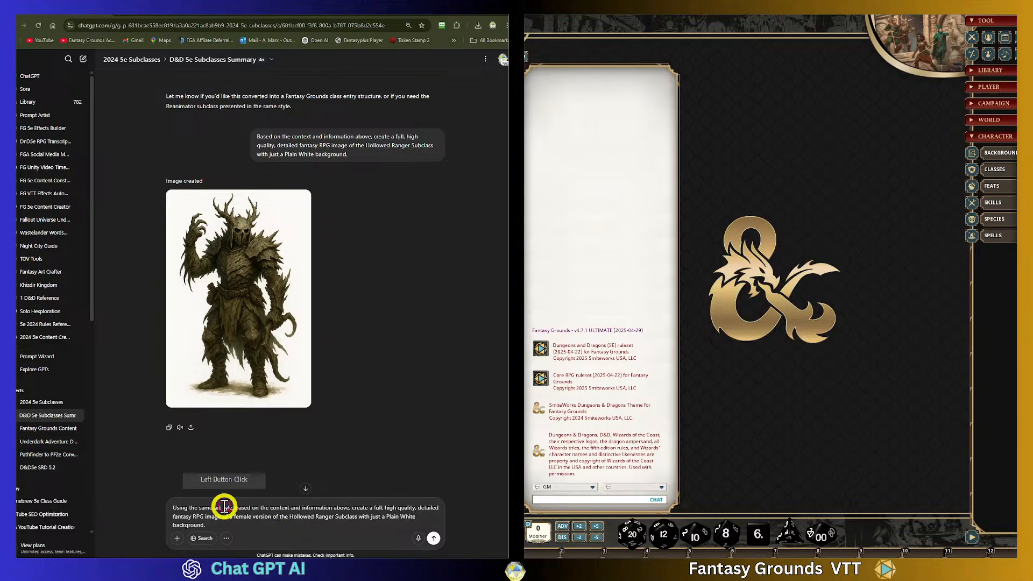
text(t)
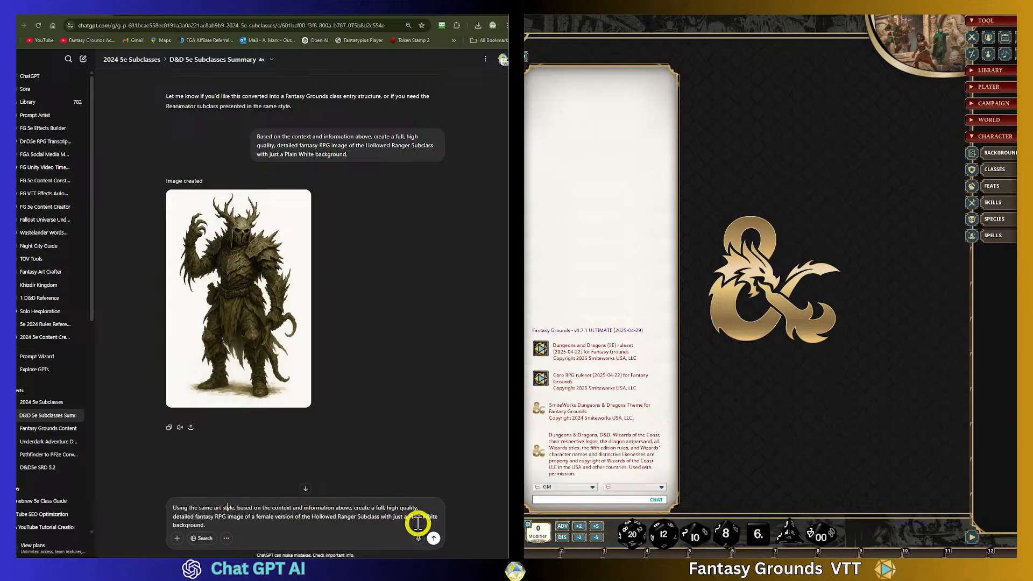
- Add "with other features," before the background wording and send the image prompt
click(381, 517)
text(with oth)
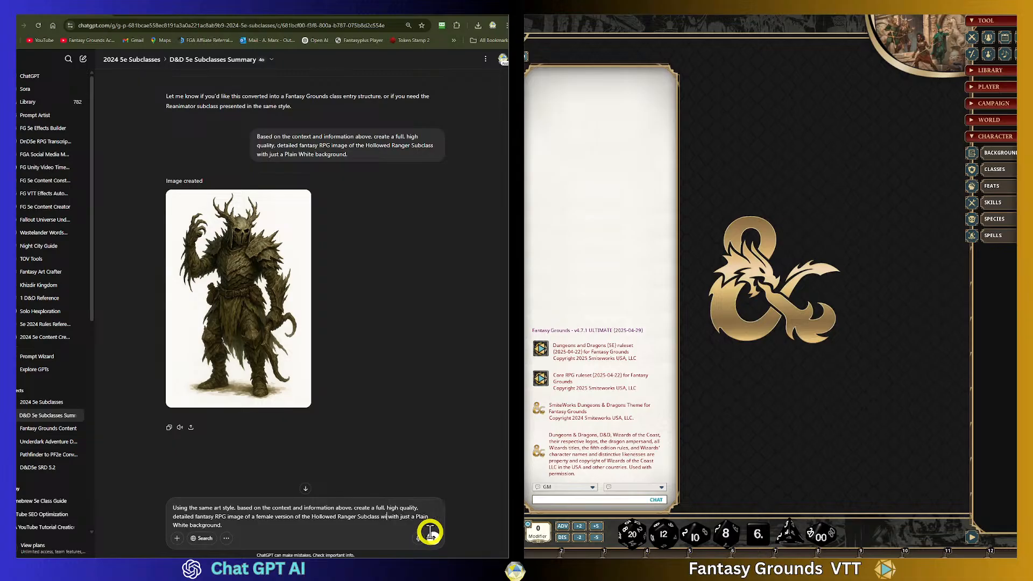
text(er feature)
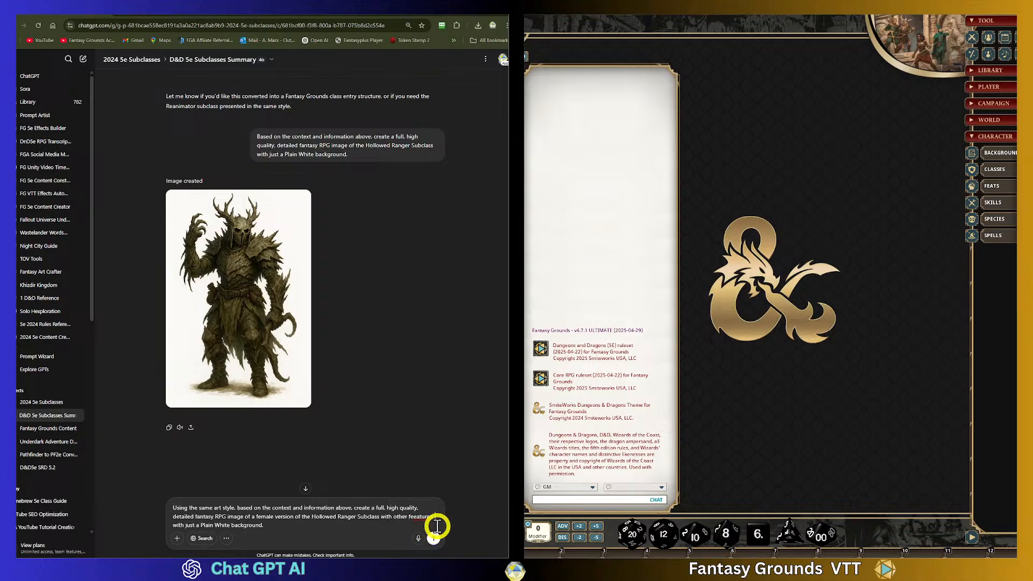
right_click(420, 517)
click(438, 352)
click(434, 537)
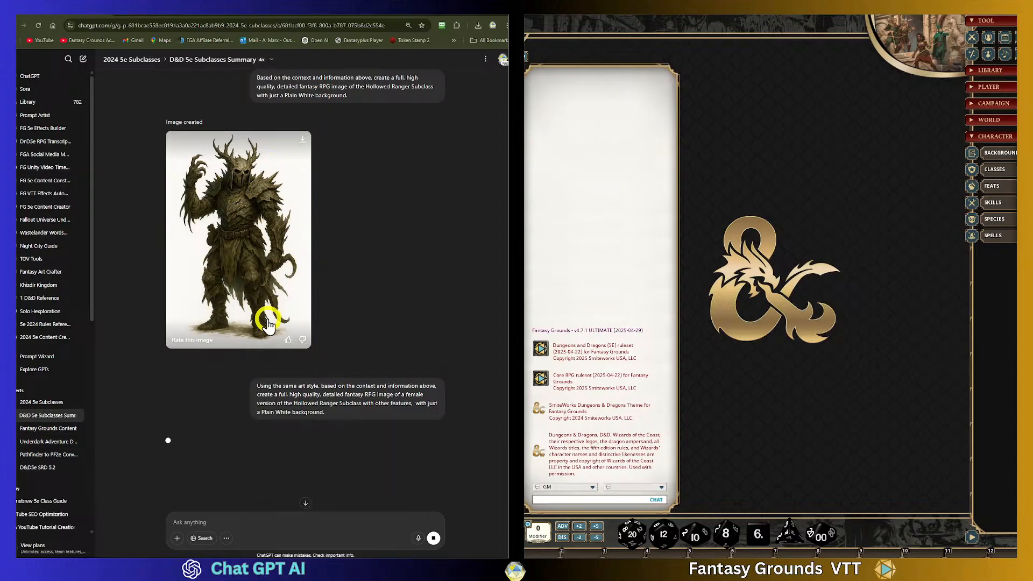
- Scroll up and highlight the Level 3 Hollow Warden Spells list in the subclass text
scroll(226, 339, up, 2)
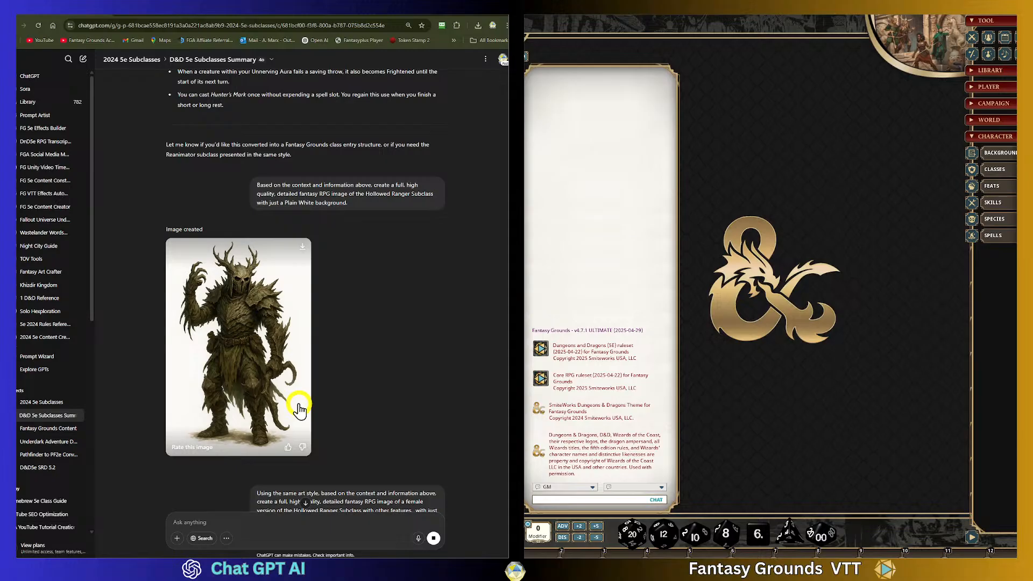
scroll(254, 312, up, 7)
scroll(254, 307, up, 2)
click(256, 309)
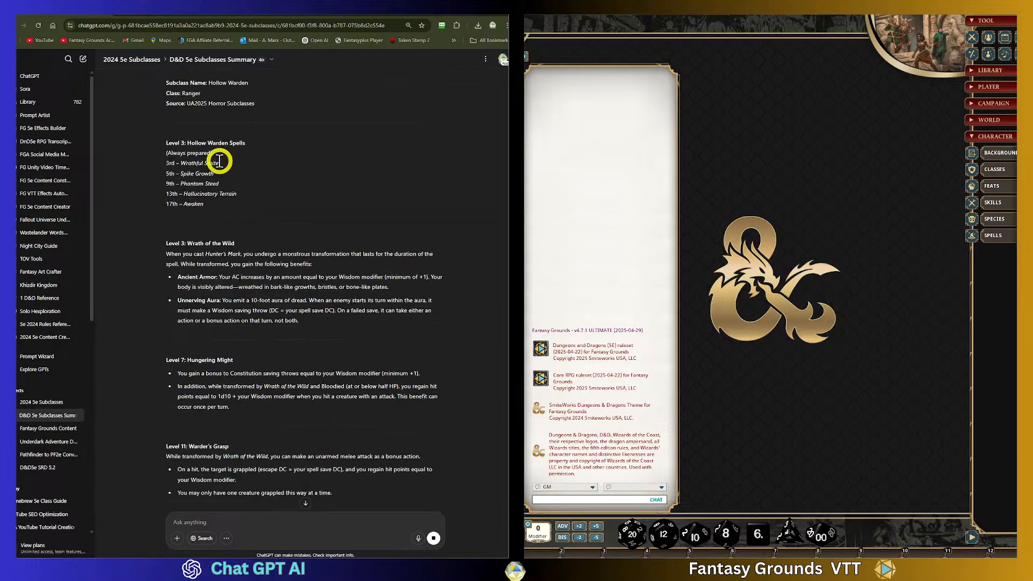
drag(184, 164, 185, 219)
scroll(295, 247, up, 1)
click(240, 231)
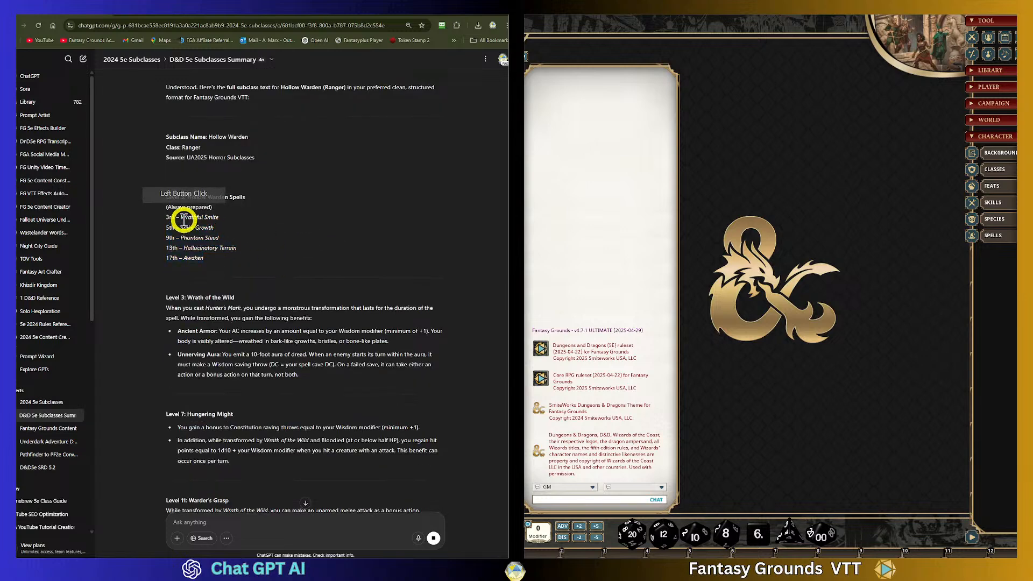
click(182, 212)
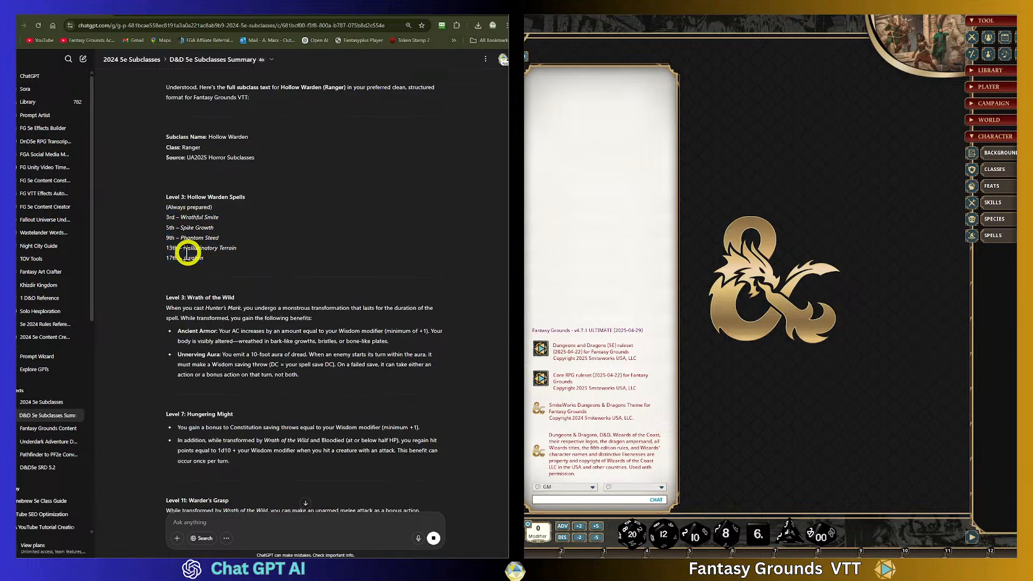
scroll(266, 311, down, 3)
scroll(259, 311, down, 2)
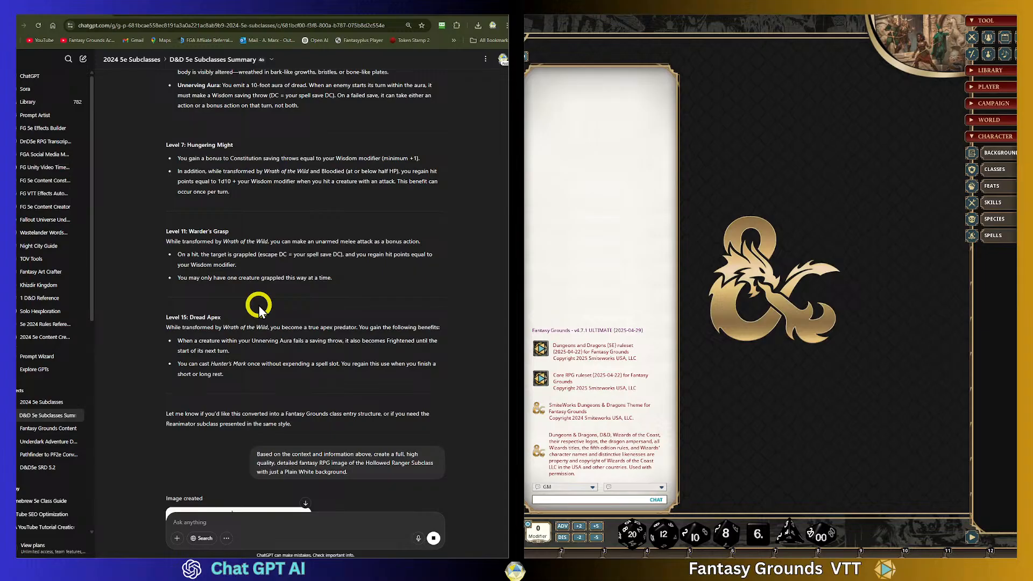
- Scroll between the subclass text and the image being generated below it
scroll(258, 305, up, 6)
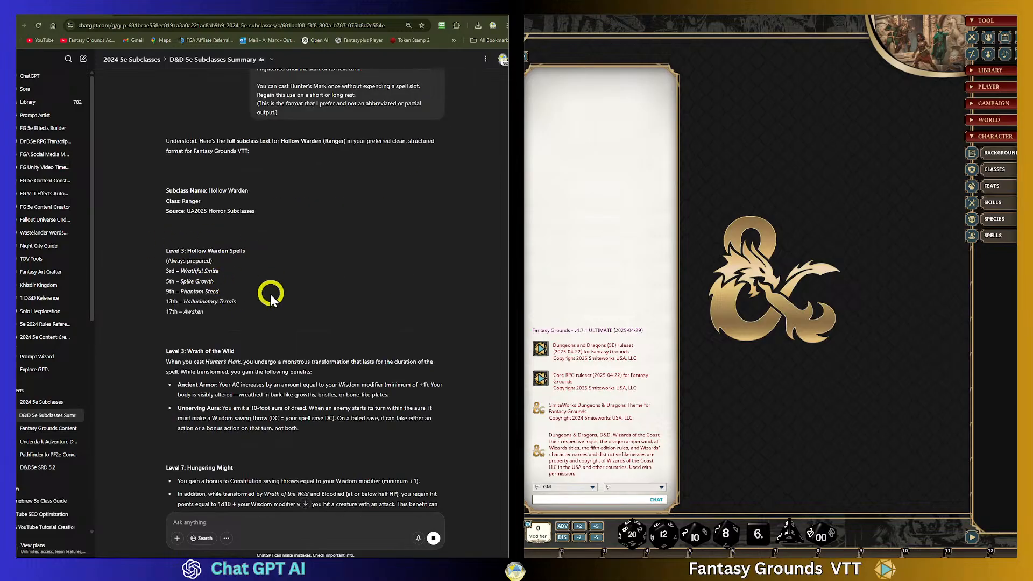
scroll(273, 291, down, 6)
scroll(223, 505, down, 7)
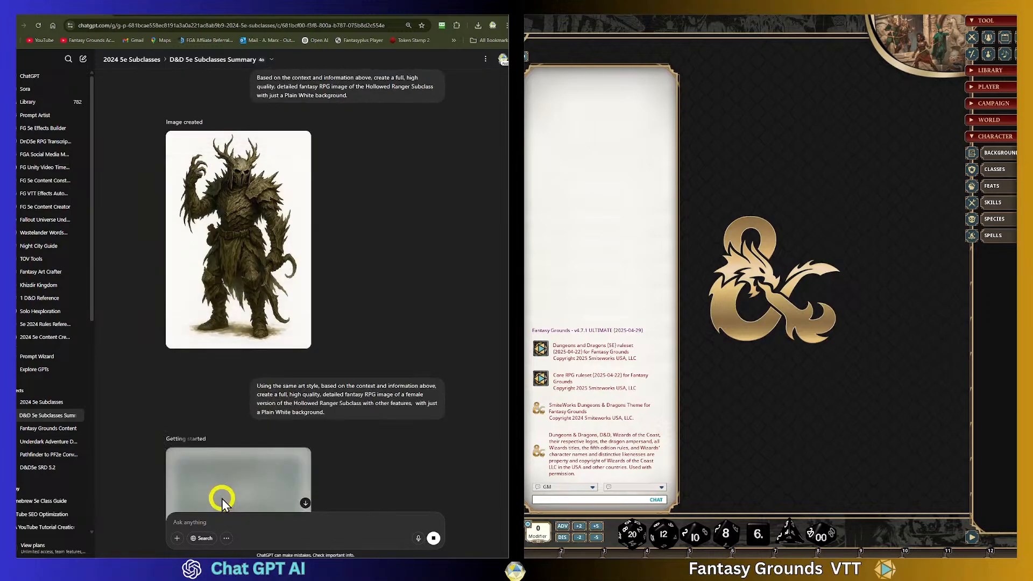
scroll(221, 497, down, 3)
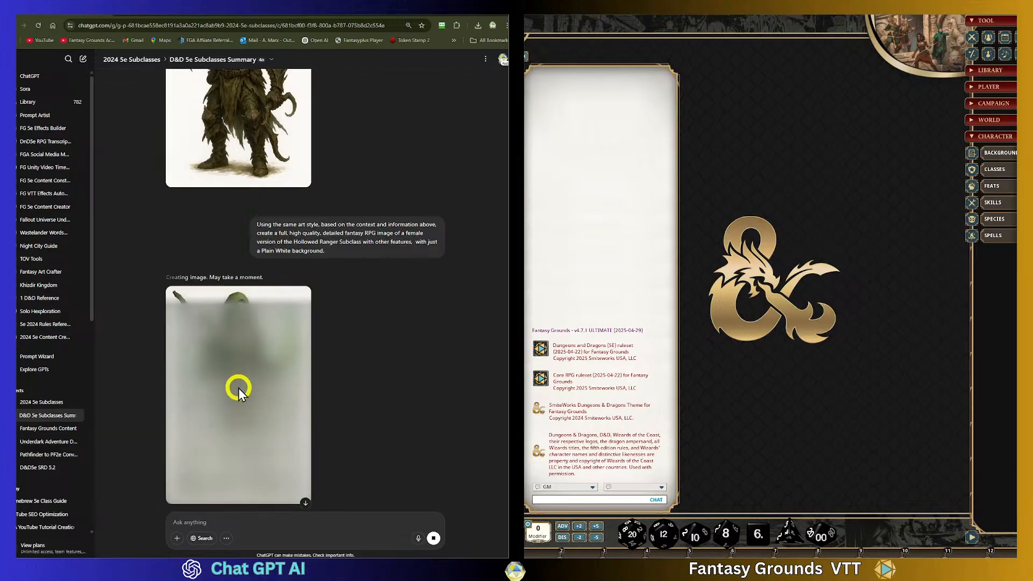
scroll(238, 387, up, 2)
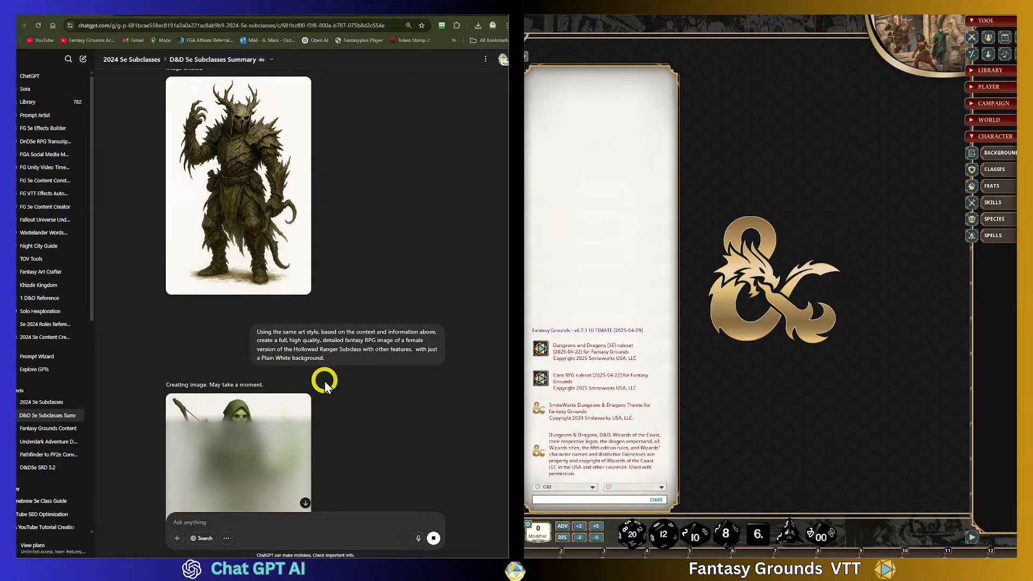
scroll(324, 380, down, 2)
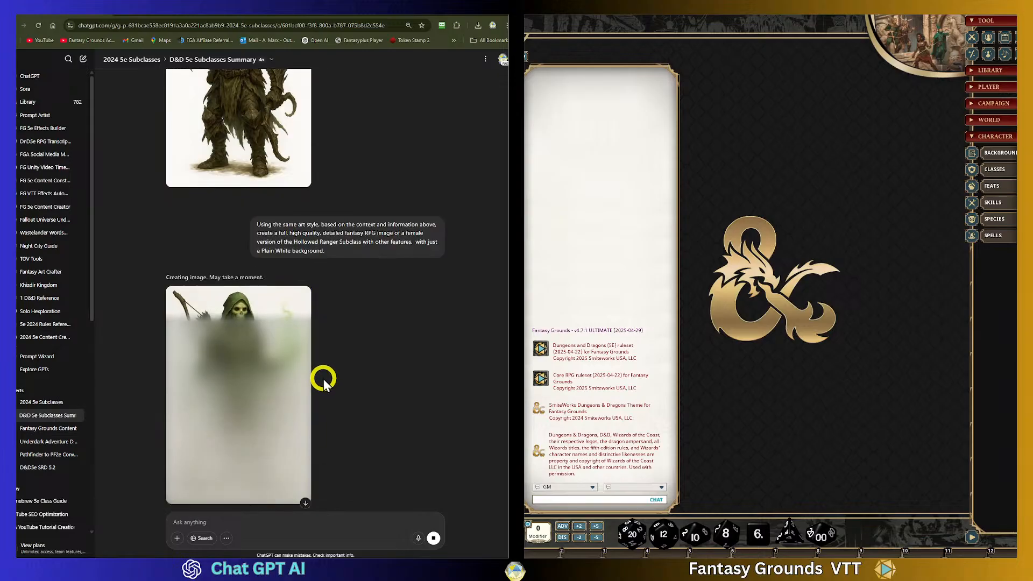
scroll(275, 380, up, 9)
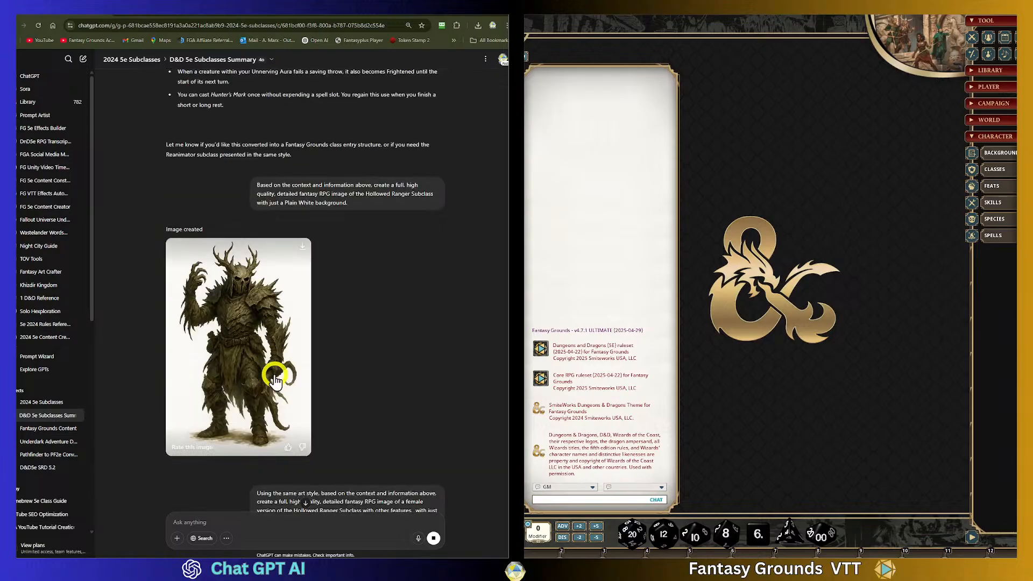
scroll(275, 376, up, 4)
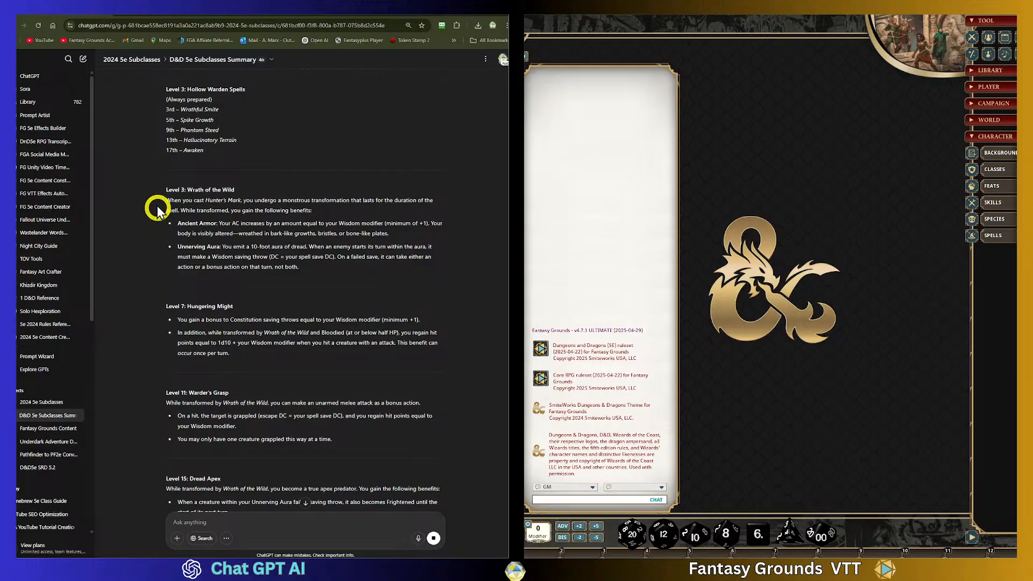
- Highlight the Level 3 Wrath of the Wild section and scroll through the text and generating image
drag(166, 189, 372, 272)
click(346, 271)
scroll(347, 271, down, 7)
scroll(347, 271, down, 8)
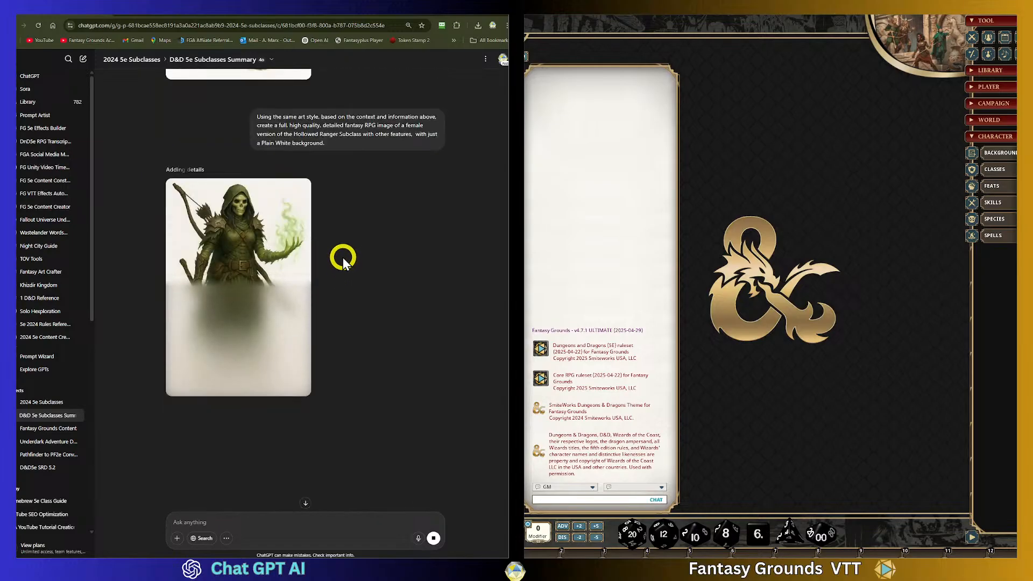
scroll(343, 251, up, 3)
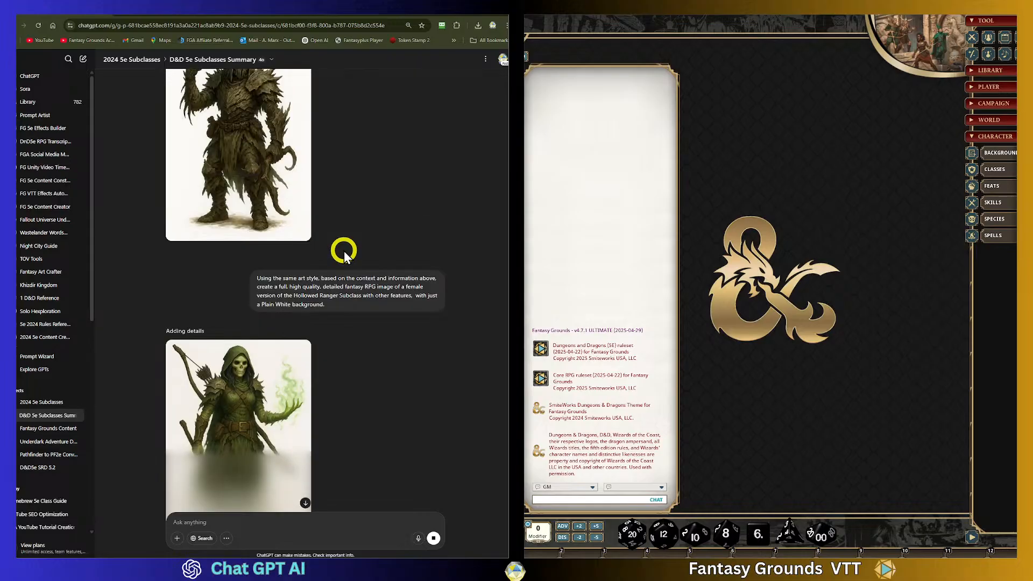
scroll(344, 250, down, 2)
scroll(343, 247, up, 2)
scroll(342, 246, up, 15)
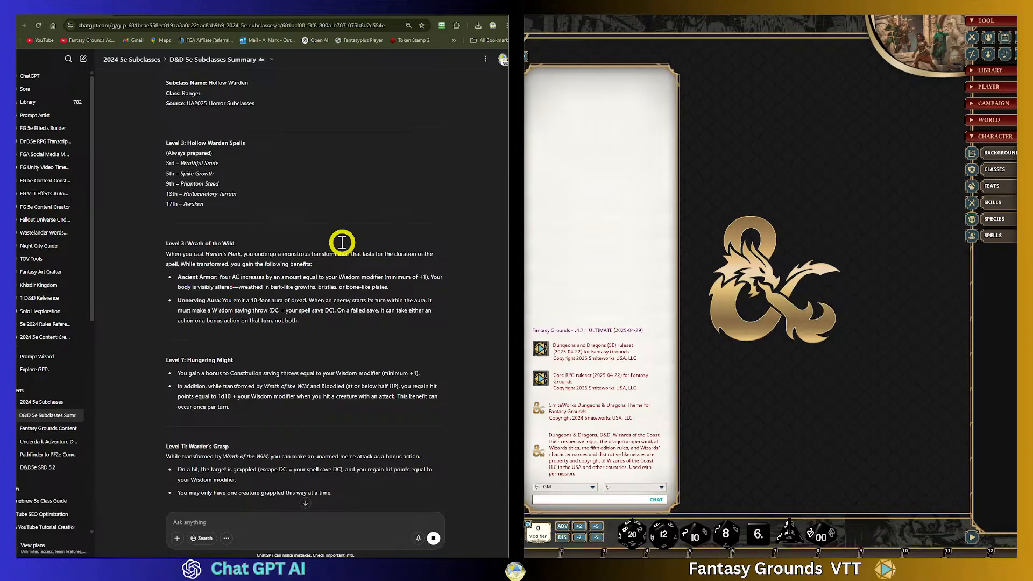
- Review the finished female Hollowed Ranger image and compare it with the first image above
scroll(342, 243, down, 15)
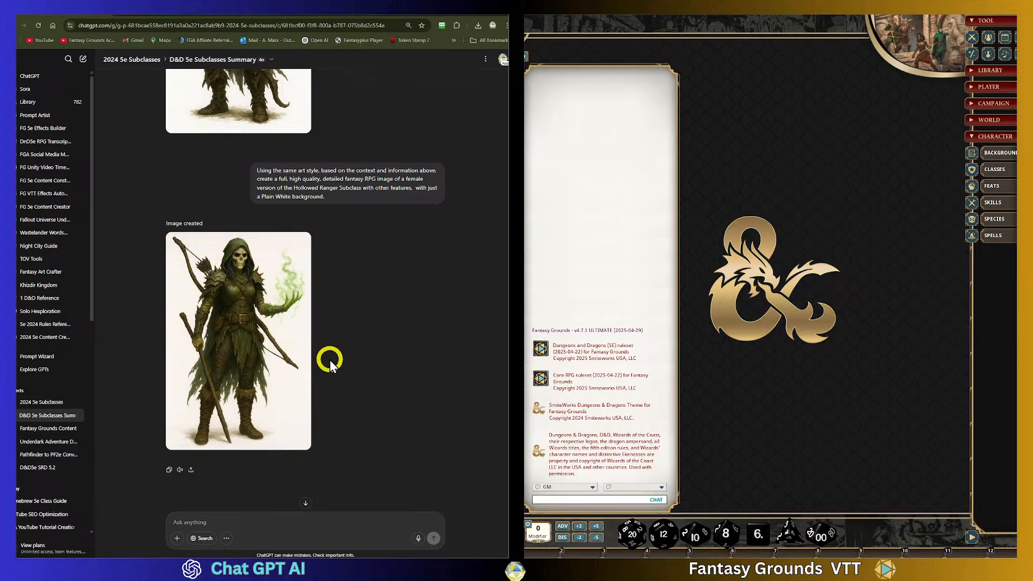
scroll(329, 356, down, 1)
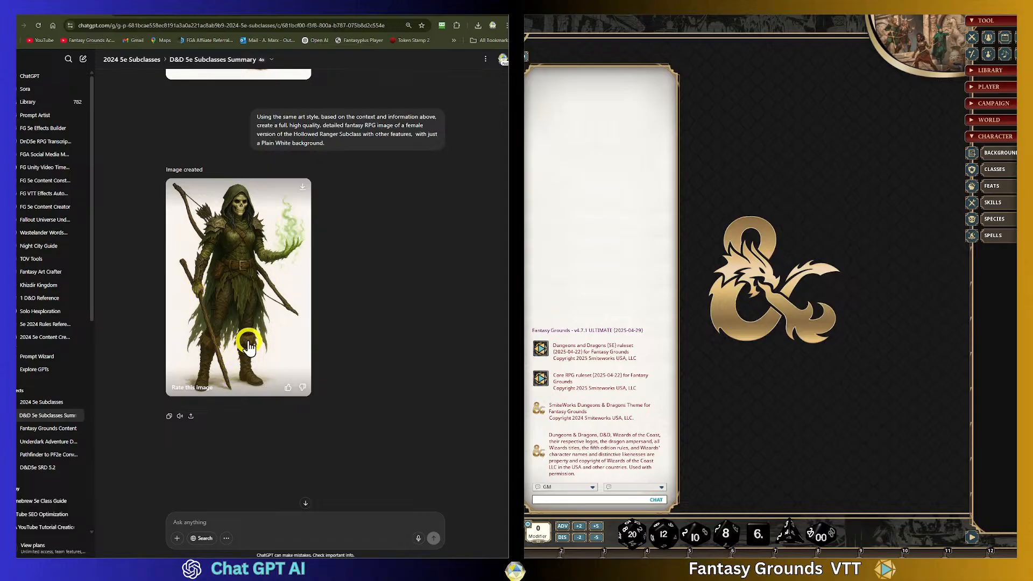
scroll(249, 341, down, 2)
scroll(247, 333, up, 2)
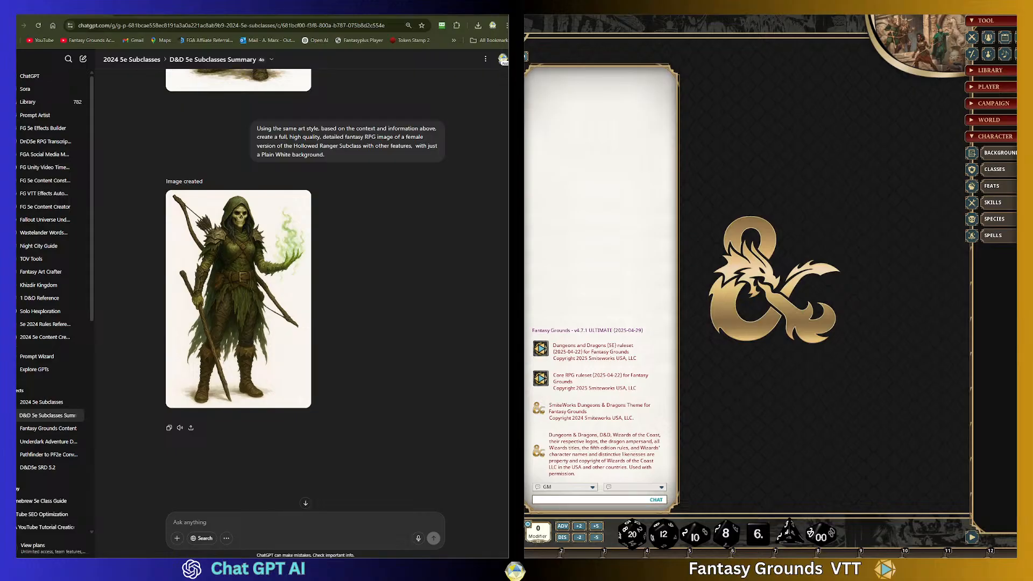
scroll(343, 365, down, 2)
scroll(340, 365, up, 2)
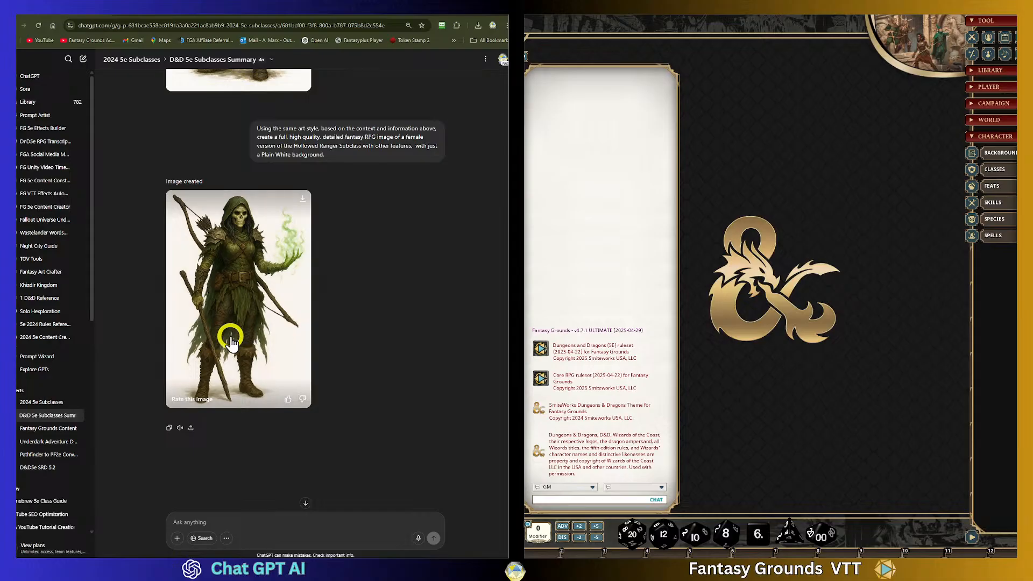
scroll(233, 379, up, 2)
scroll(233, 379, up, 2)
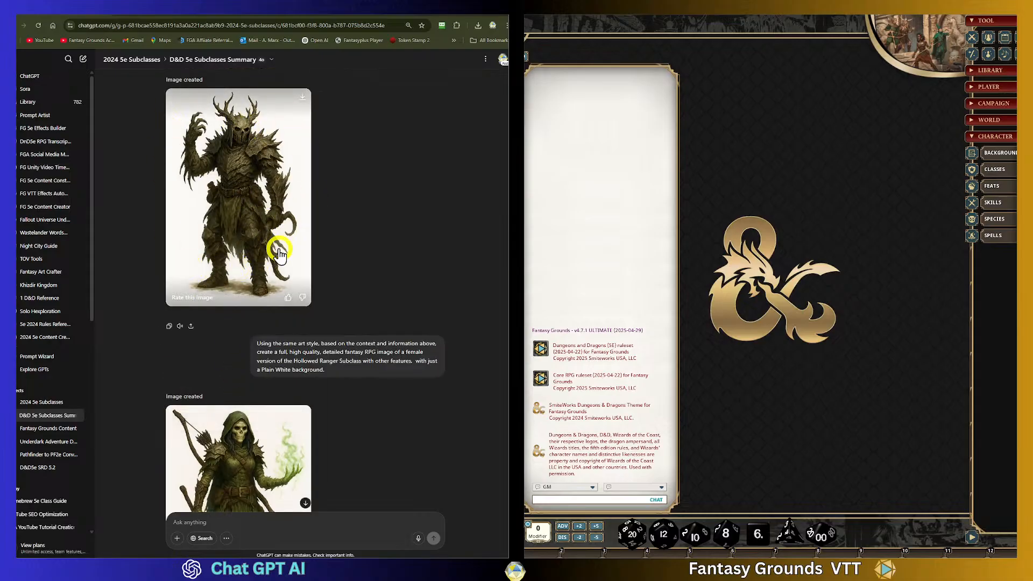
- Scroll between the subclass text, the first Hollowed Ranger image and the female version below it
scroll(315, 290, up, 3)
scroll(313, 288, up, 3)
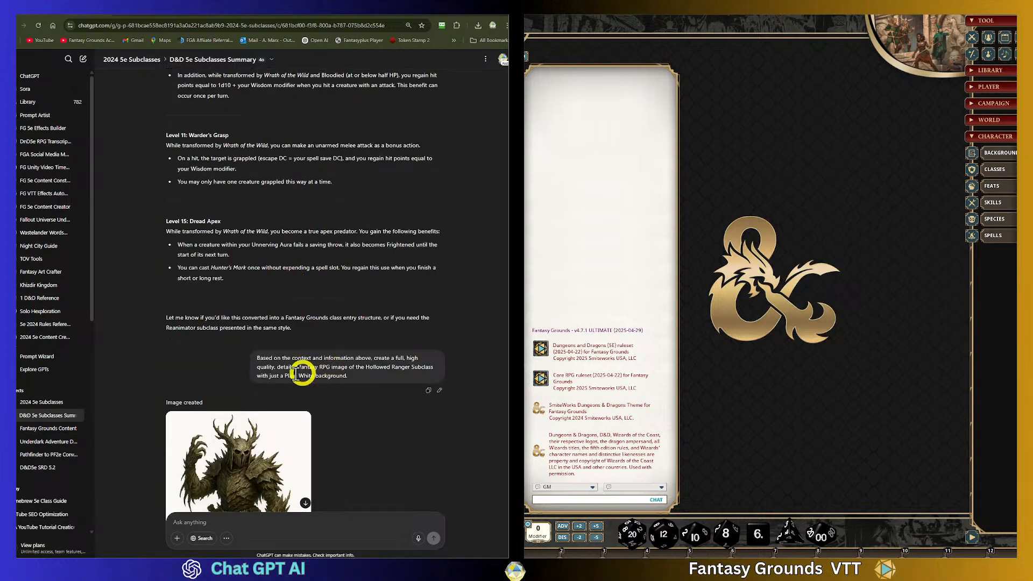
scroll(318, 362, down, 6)
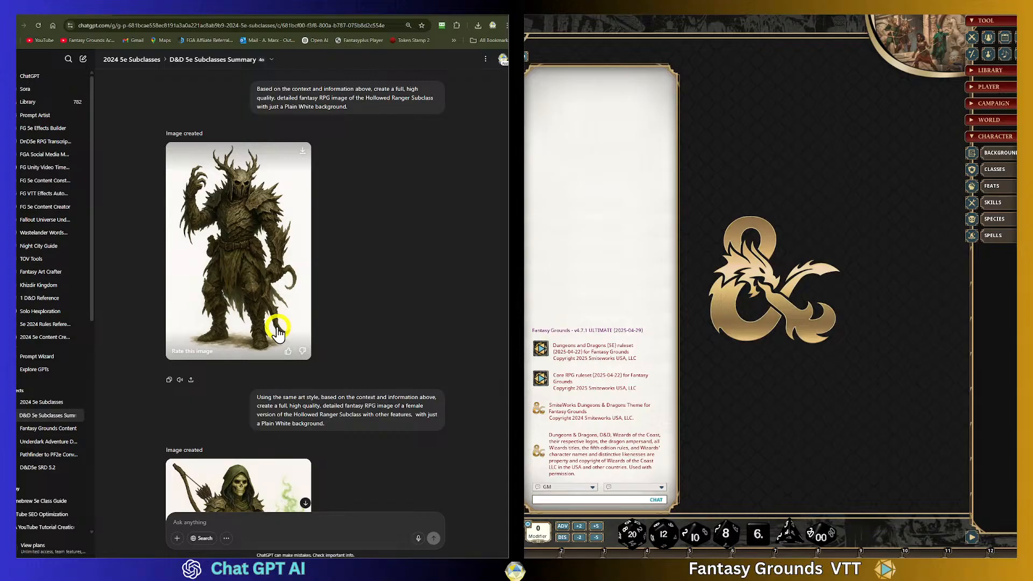
scroll(278, 334, down, 6)
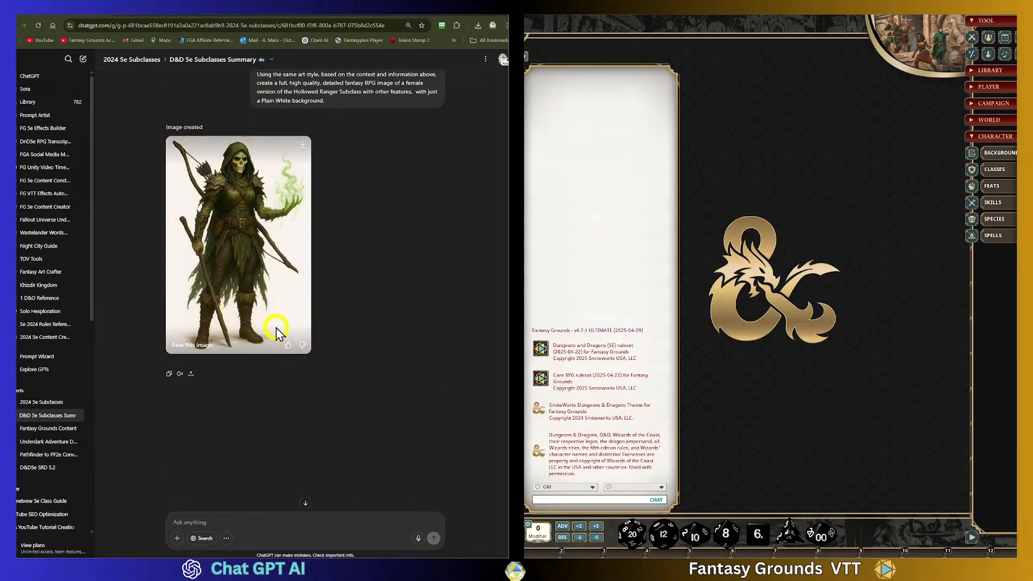
scroll(267, 332, up, 2)
scroll(230, 272, up, 3)
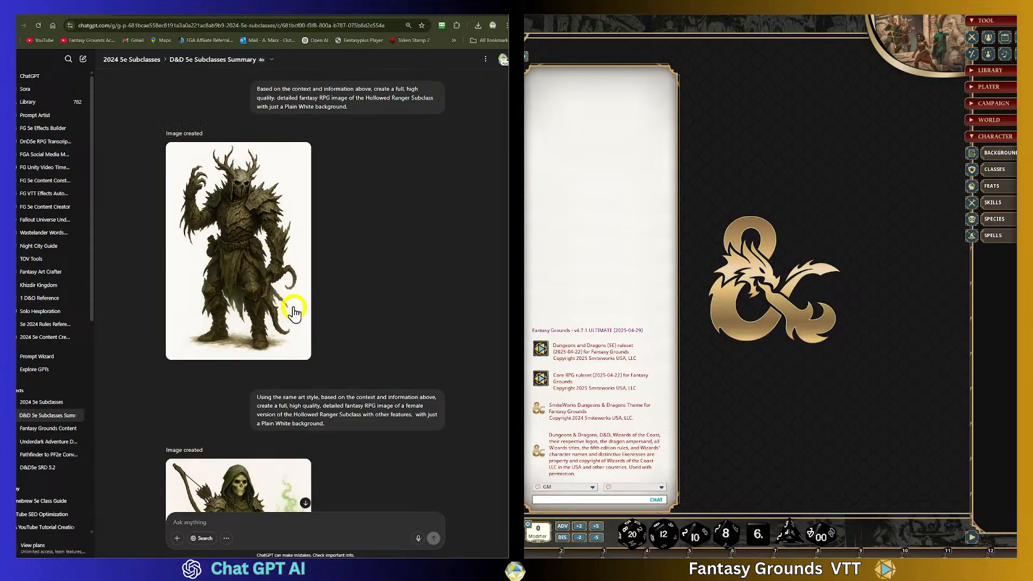
scroll(335, 370, up, 2)
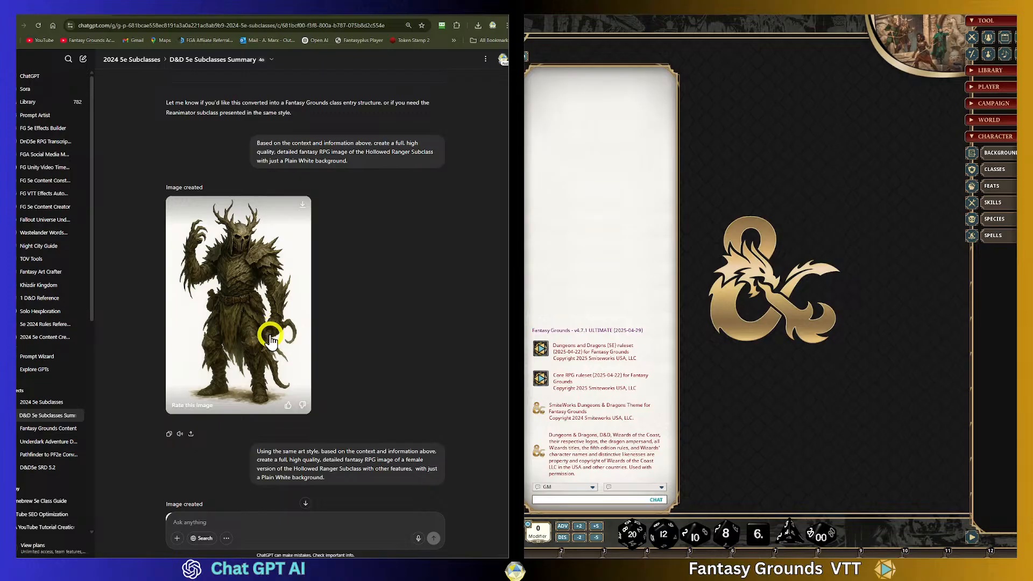
scroll(270, 341, down, 1)
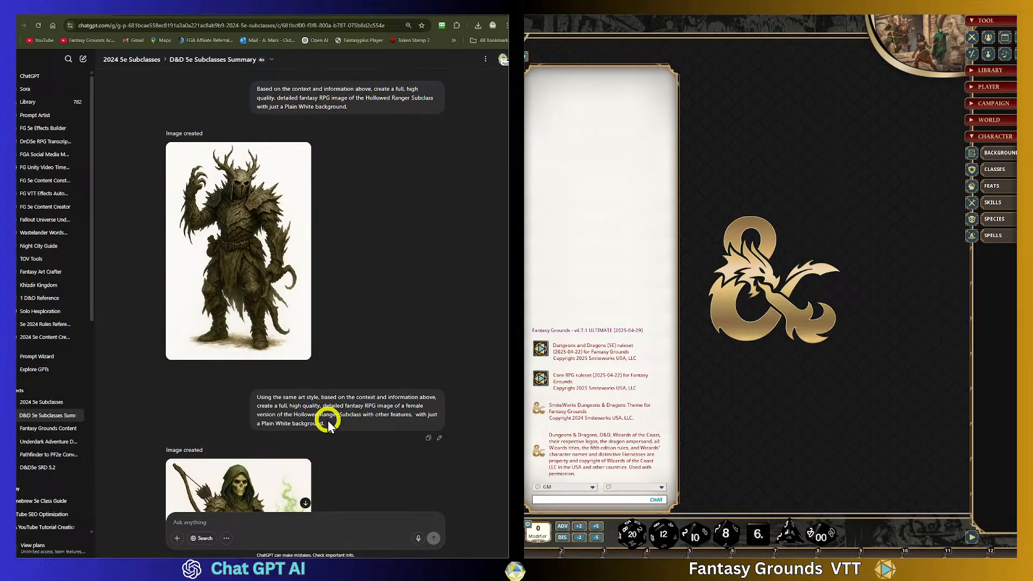
- Highlight the female-version image prompt and scroll down to its generated image
click(300, 406)
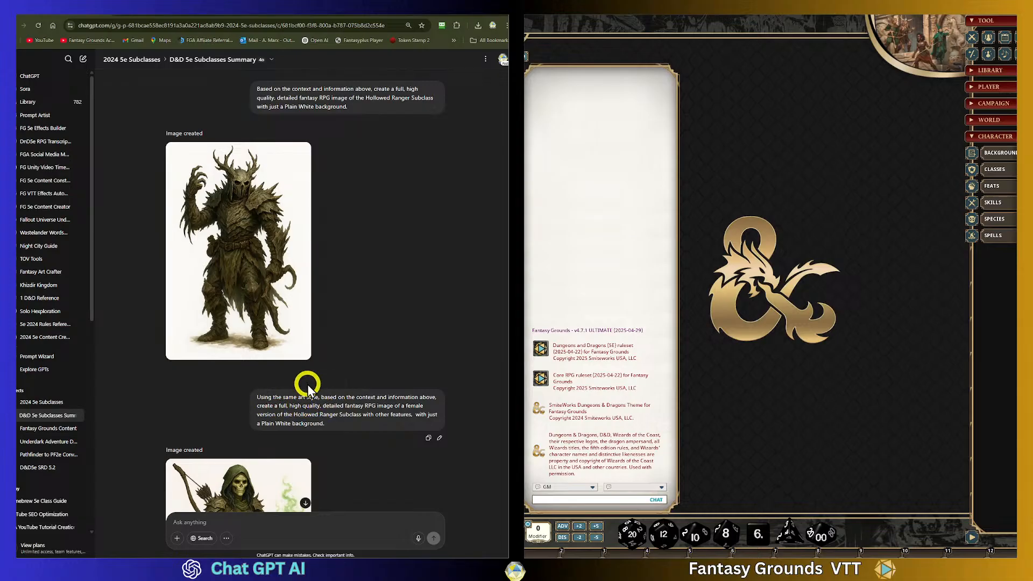
drag(322, 408, 429, 415)
click(350, 435)
scroll(350, 436, down, 5)
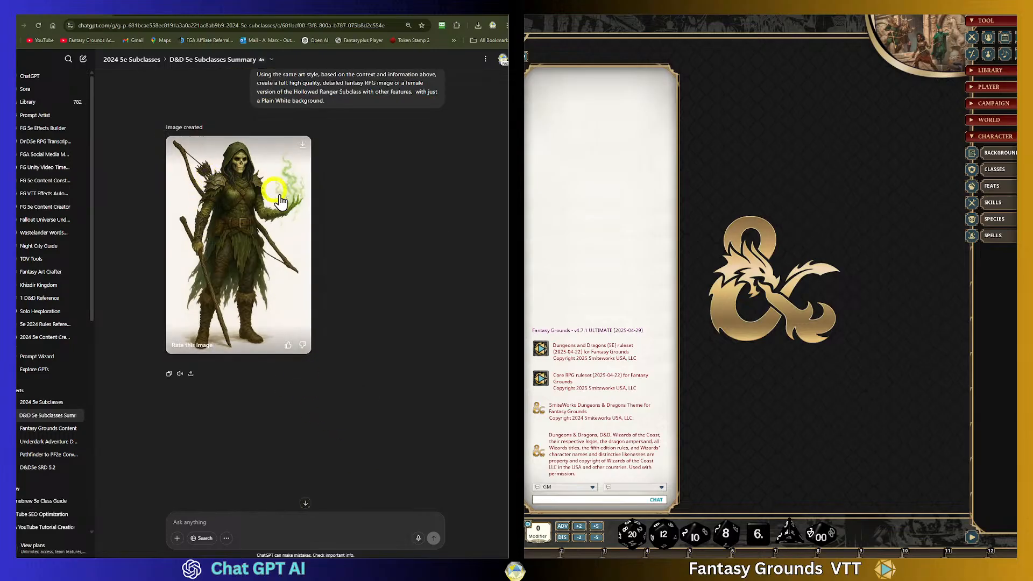
- Scroll back up through the Hollow Warden subclass text to its Level 3 spell list
scroll(414, 361, up, 5)
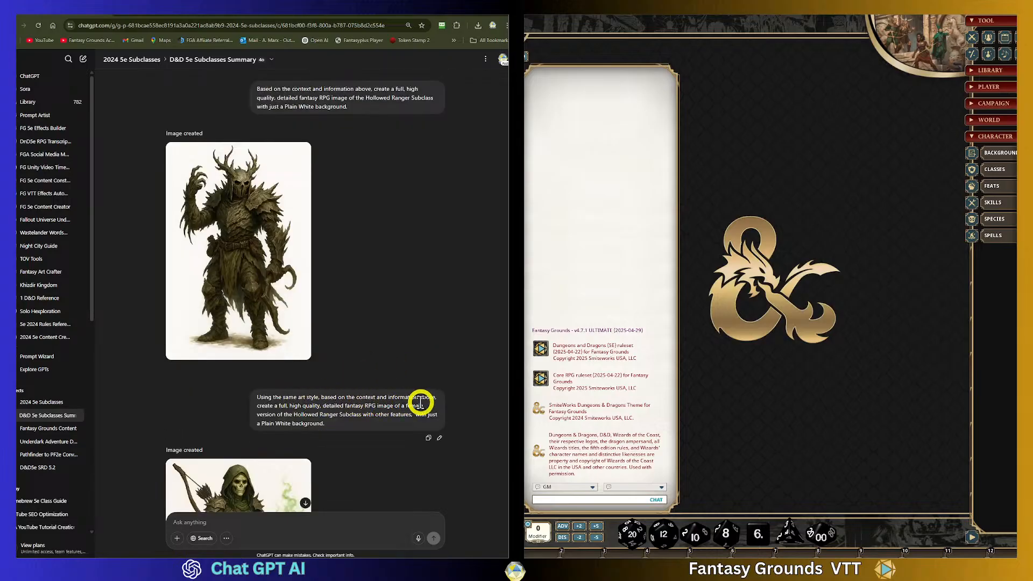
scroll(354, 342, down, 5)
scroll(354, 342, up, 5)
click(354, 342)
scroll(355, 339, up, 10)
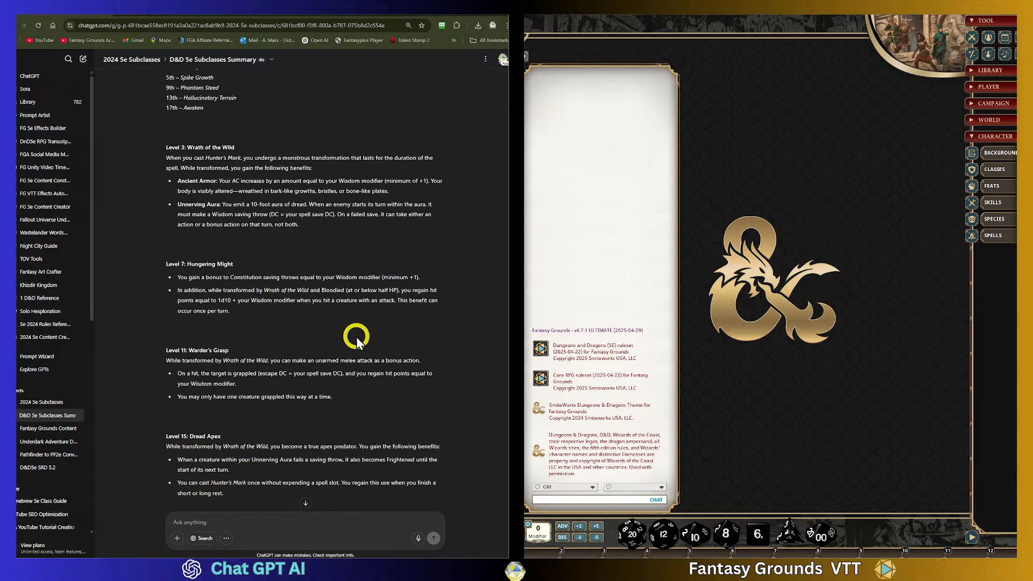
scroll(356, 336, up, 5)
scroll(356, 337, down, 3)
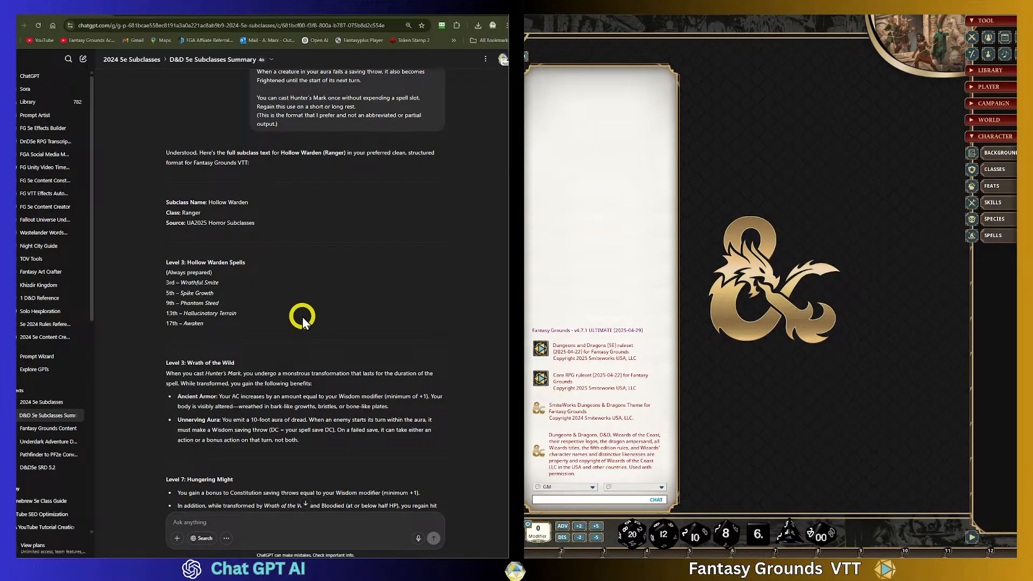
- Reopen the D&D 5e Subclasses Summary chat from the 2024 5e Subclasses project and scroll up to the earlier prompt
click(48, 403)
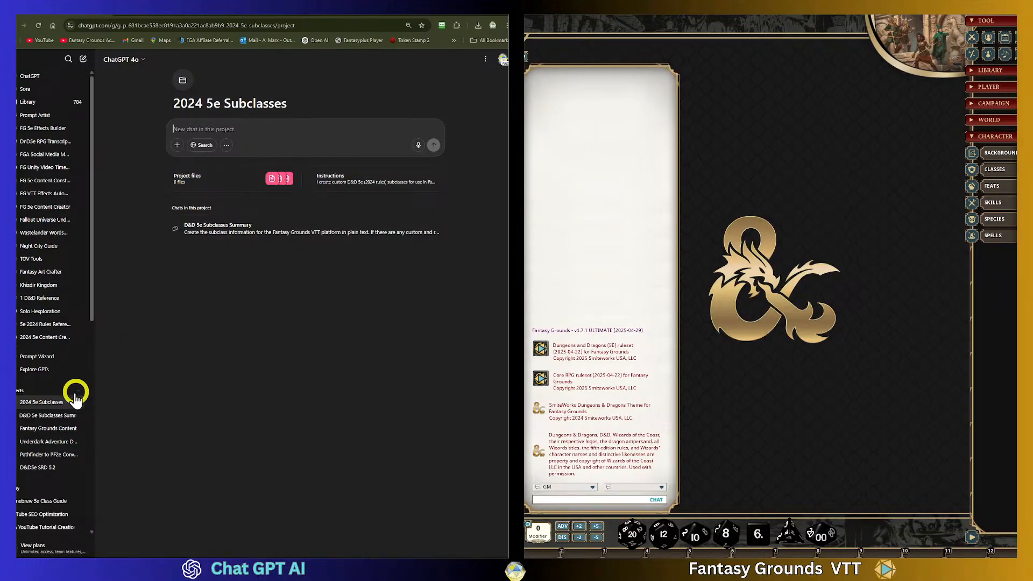
click(39, 418)
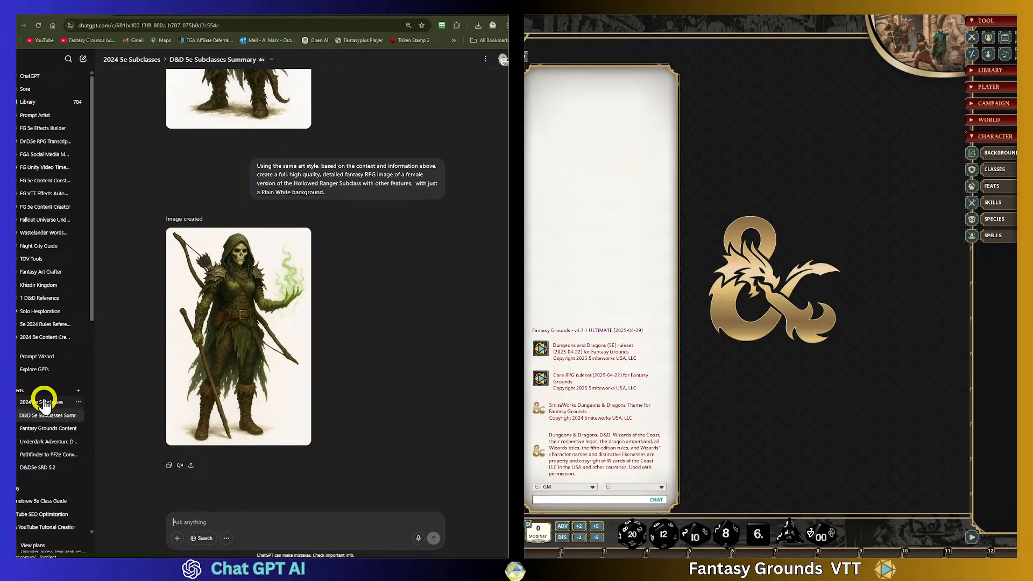
scroll(261, 184, up, 20)
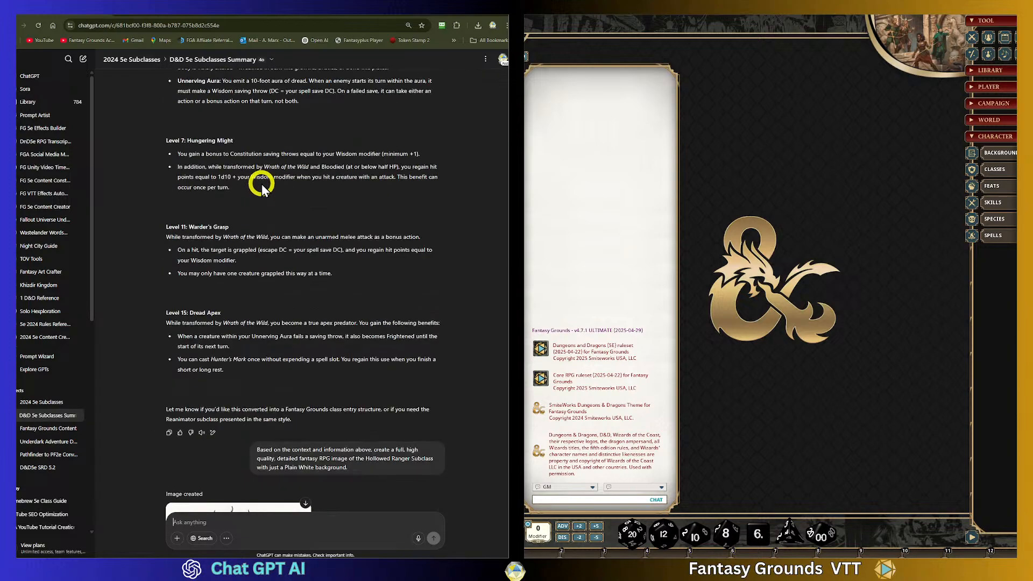
scroll(261, 184, up, 3)
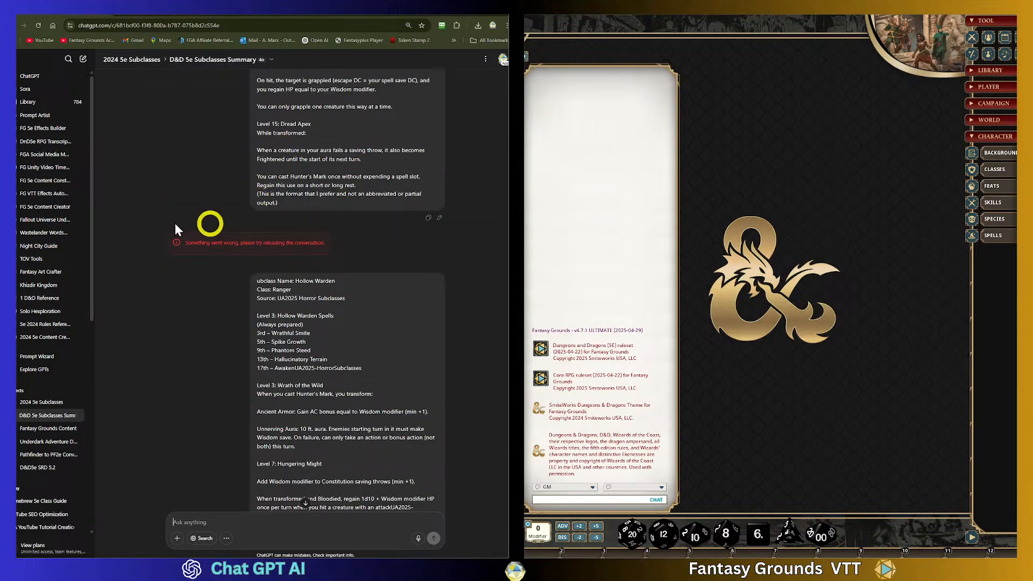
scroll(204, 227, down, 15)
scroll(203, 225, up, 20)
scroll(204, 231, down, 20)
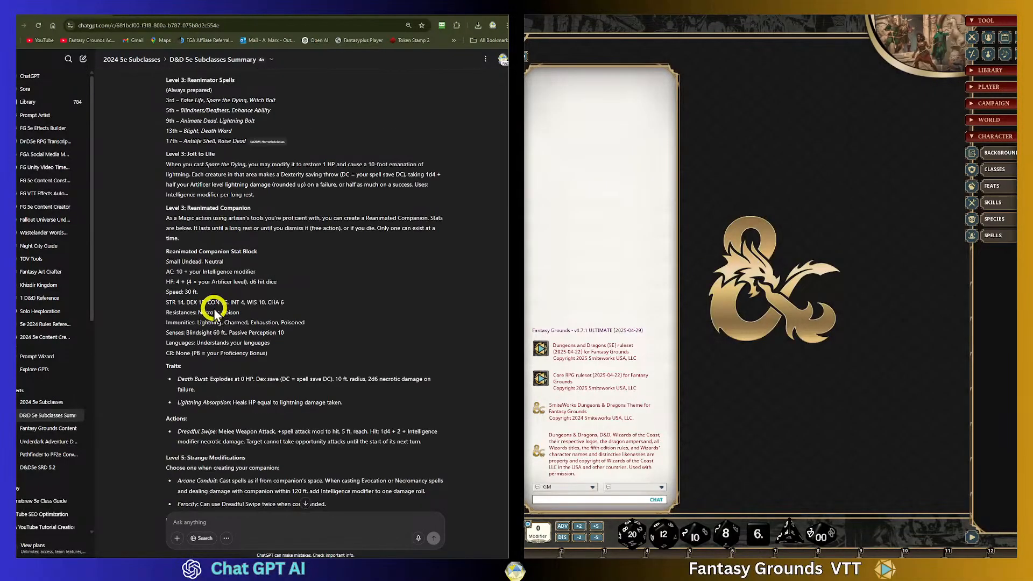
- Review the Reanimator text, the pasted Hollow Warden prompt and its formatted response, opening and dismissing the chat's options menu
scroll(242, 326, down, 8)
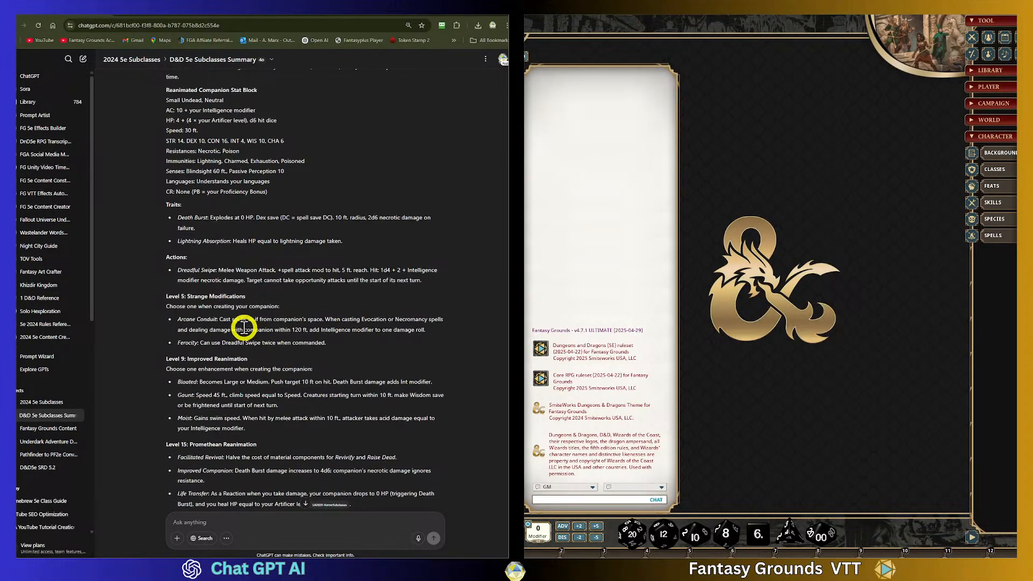
scroll(243, 327, down, 5)
scroll(242, 320, down, 5)
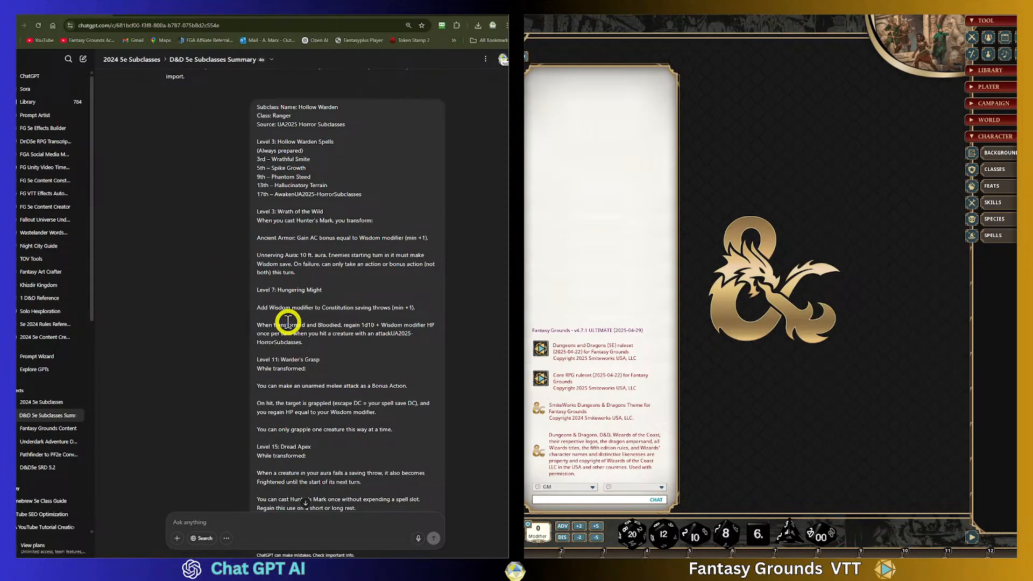
scroll(288, 321, up, 3)
scroll(309, 293, down, 10)
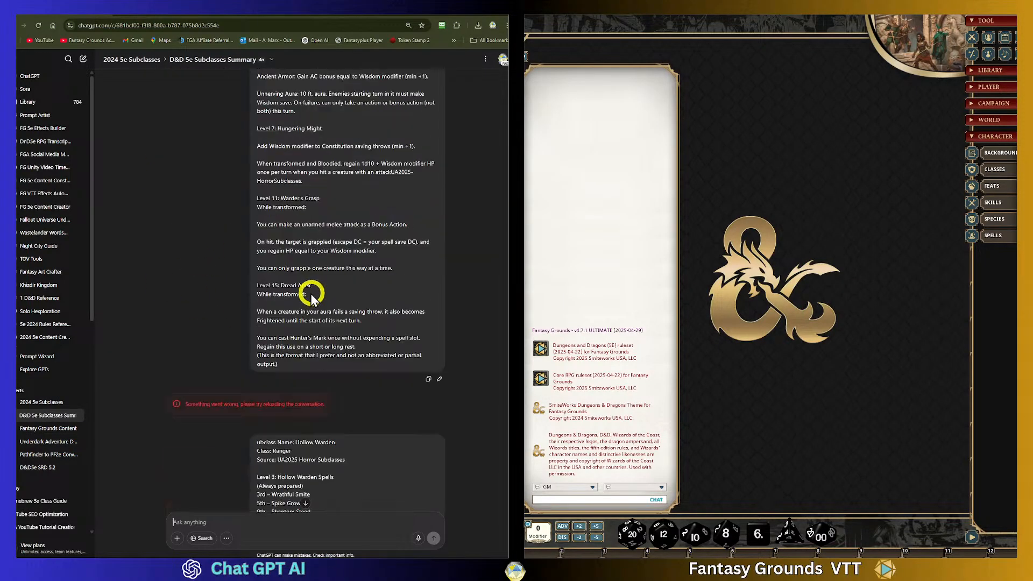
scroll(291, 291, up, 5)
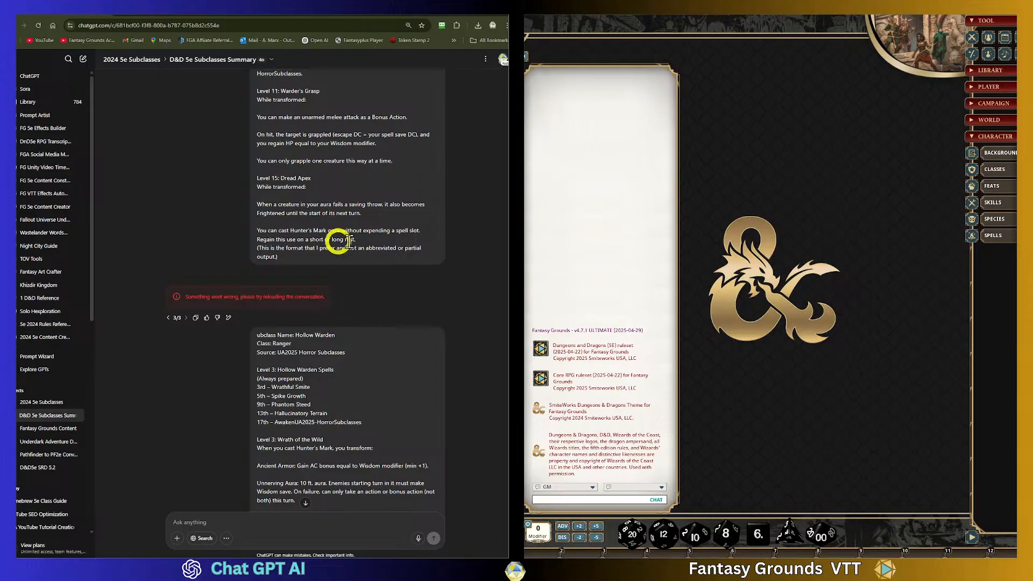
scroll(360, 304, down, 5)
scroll(360, 305, down, 3)
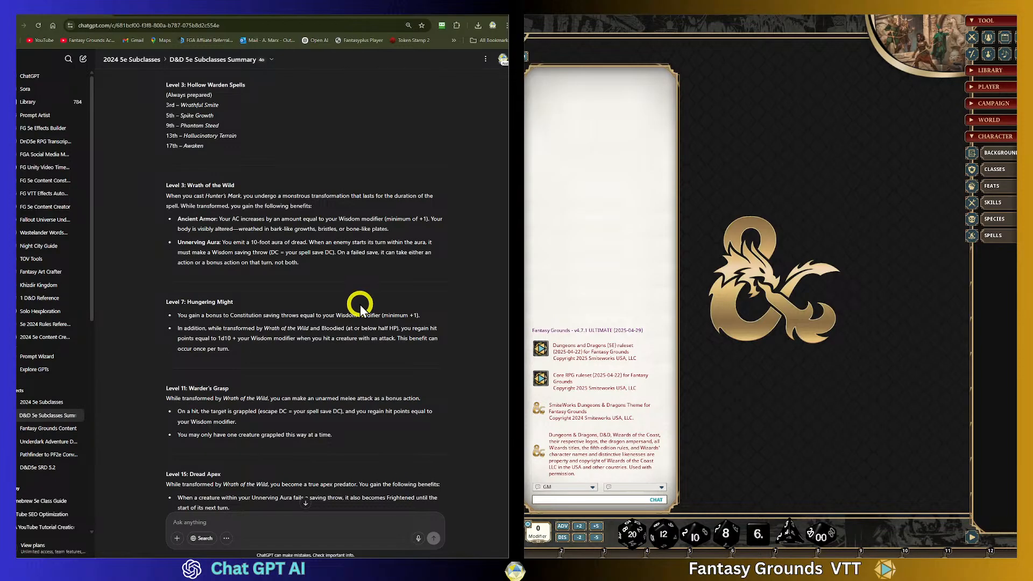
scroll(333, 295, down, 8)
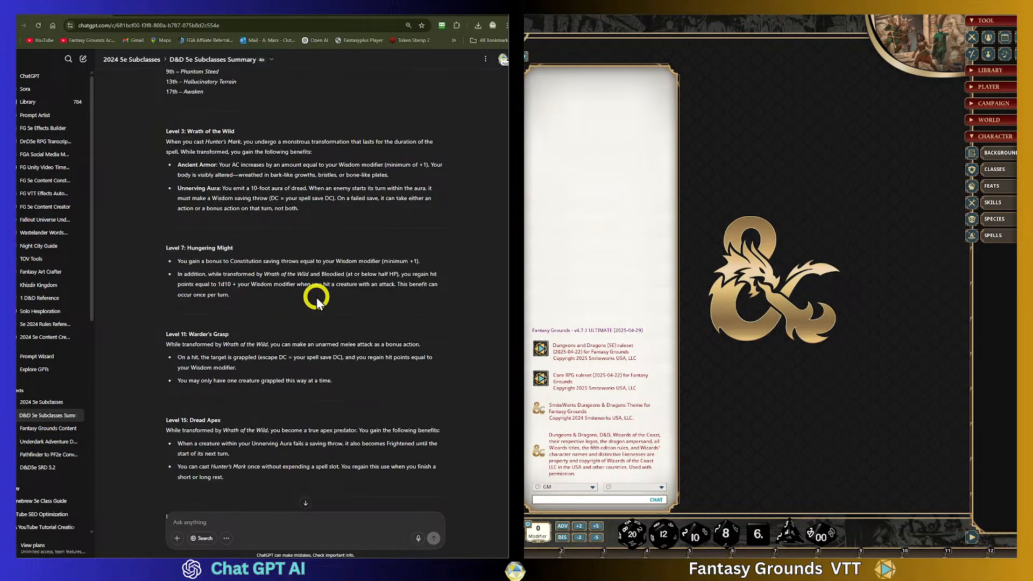
scroll(162, 274, up, 4)
scroll(172, 253, up, 10)
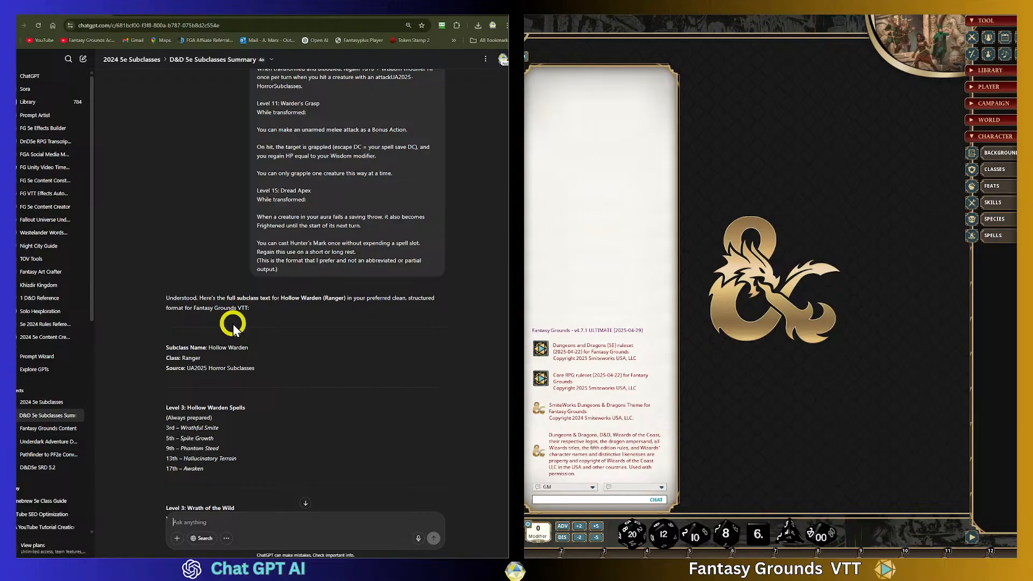
click(77, 416)
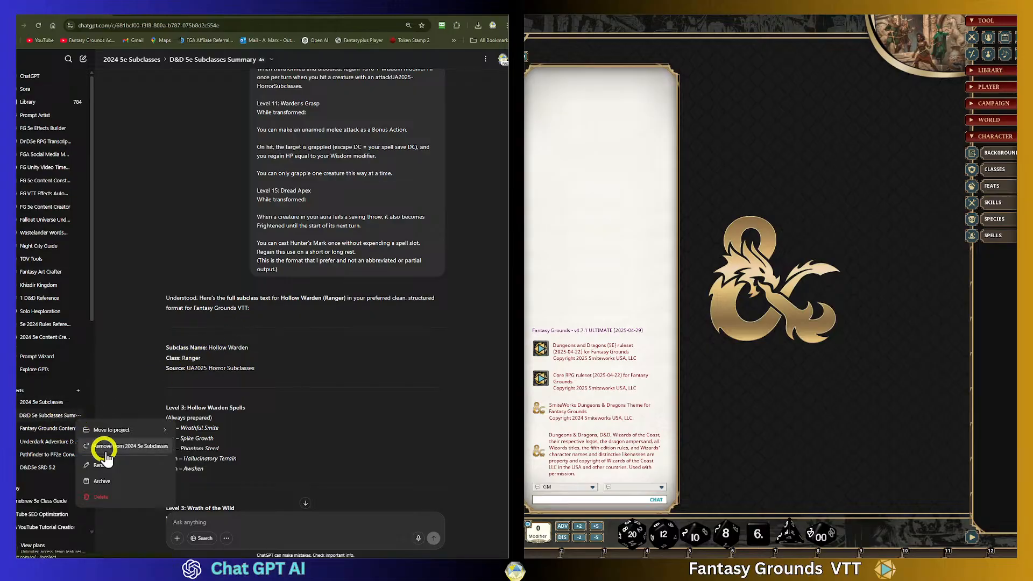
click(209, 415)
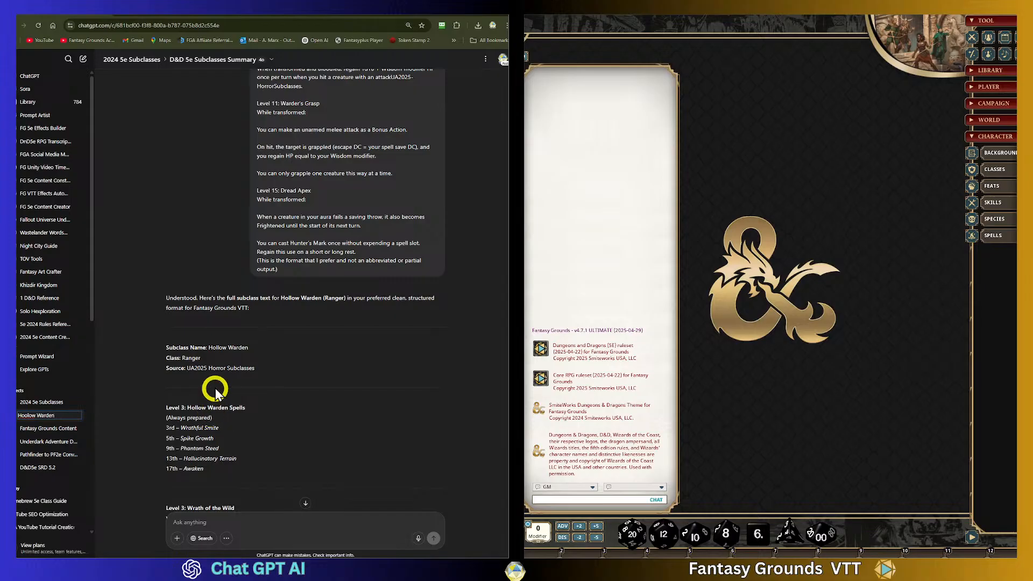
- Open the Hollow Warden chat from the 2024 5e Subclasses project
click(84, 426)
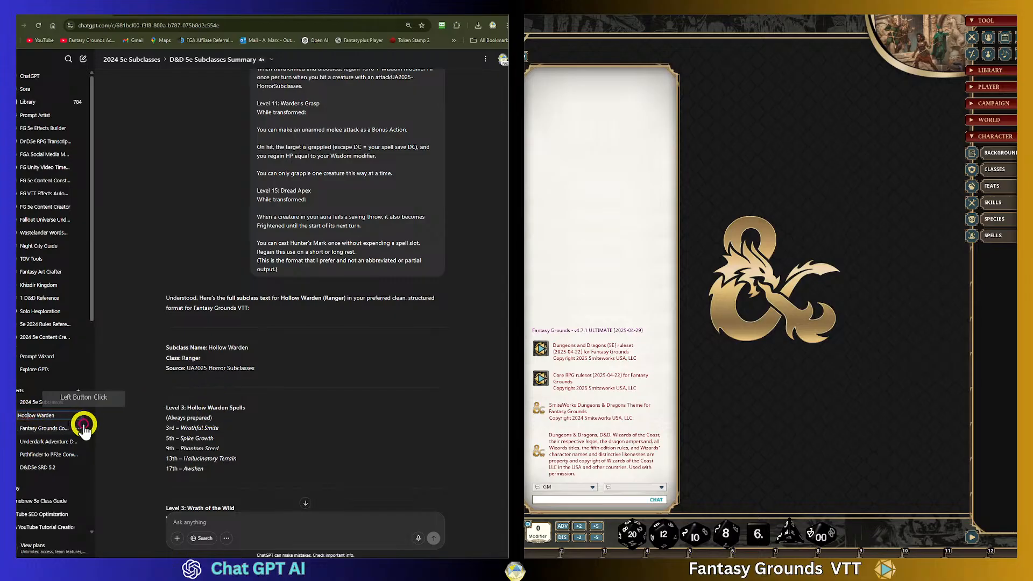
key(BackSpace)
text(l)
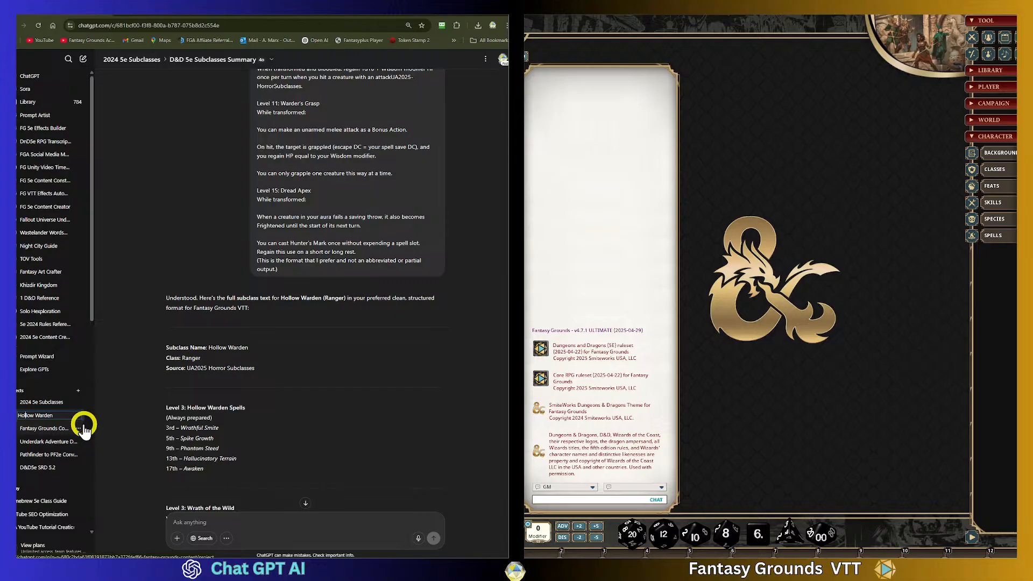
click(116, 415)
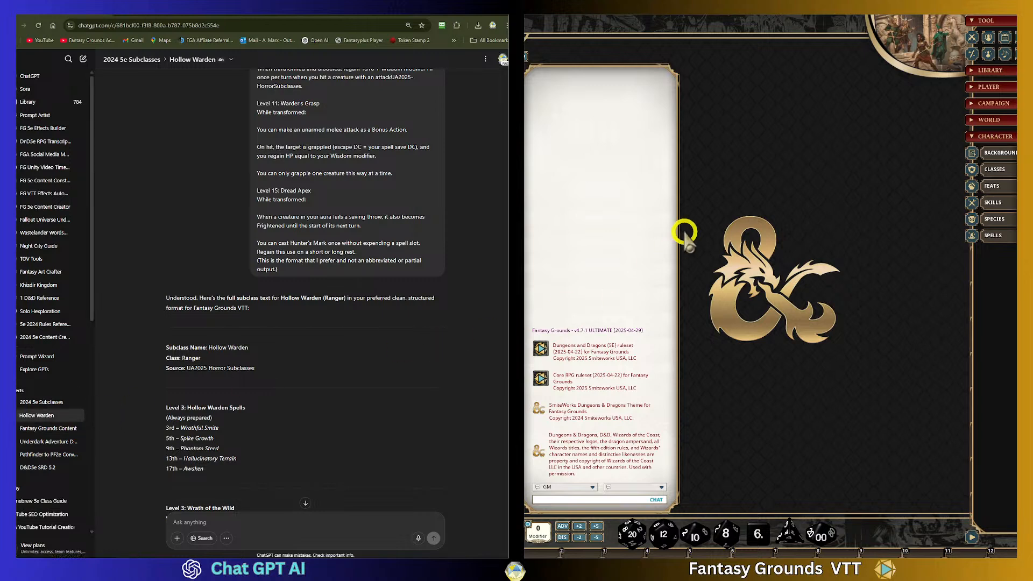
- Scroll through the Hollow Warden subclass text and down to its two generated images
scroll(356, 324, up, 6)
scroll(353, 318, down, 10)
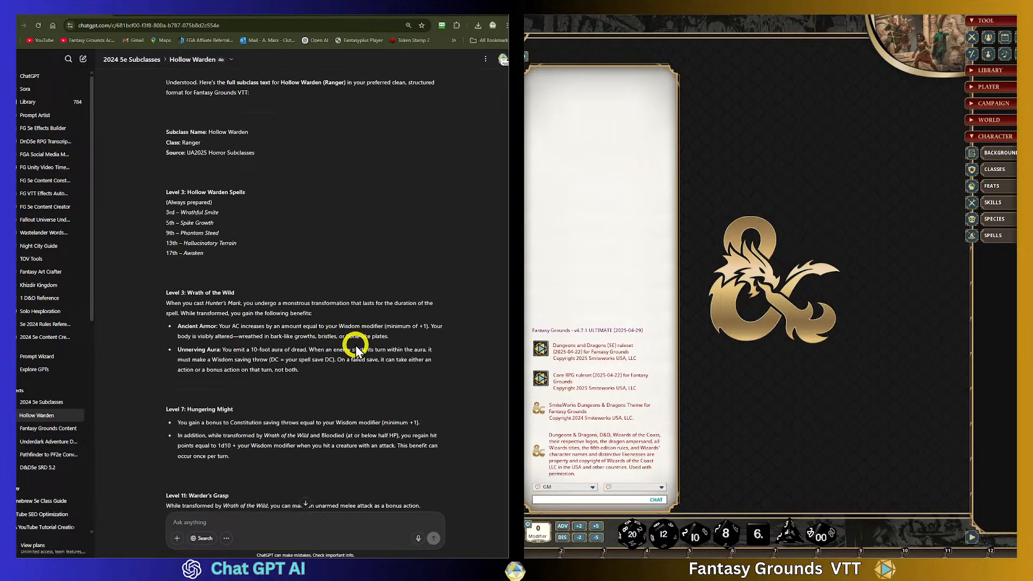
scroll(340, 417, down, 2)
scroll(338, 413, down, 8)
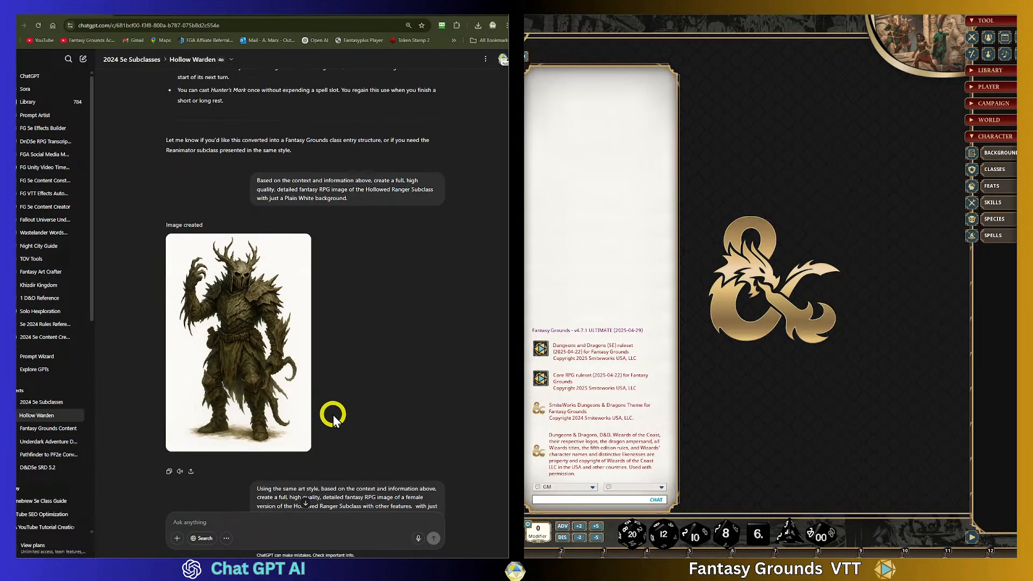
scroll(334, 414, up, 3)
scroll(333, 415, down, 7)
scroll(334, 412, down, 2)
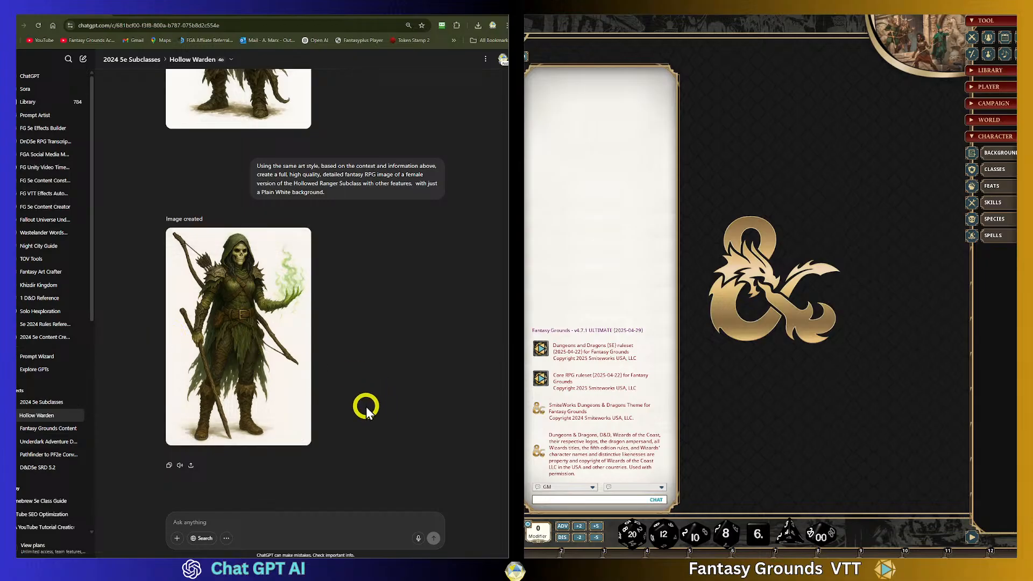
scroll(330, 337, up, 10)
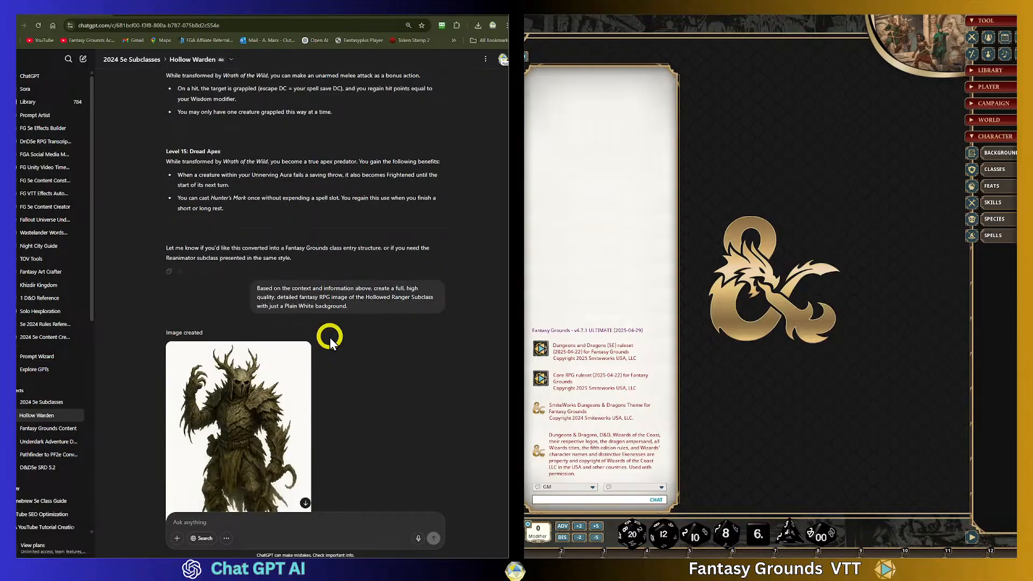
scroll(330, 338, down, 10)
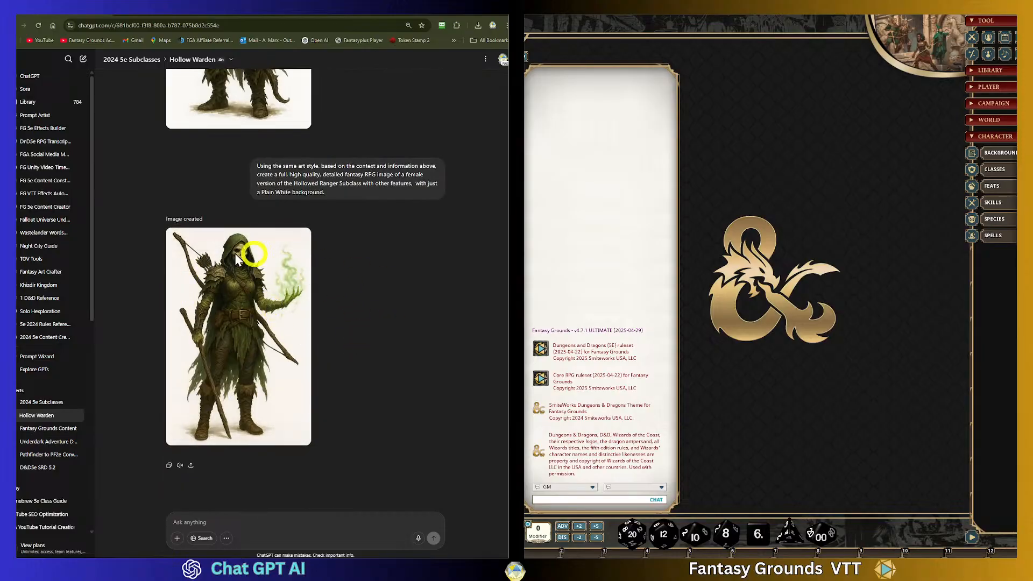
- Open a new browser tab and search Google for canva
mouse_move(262, 264)
click(212, 9)
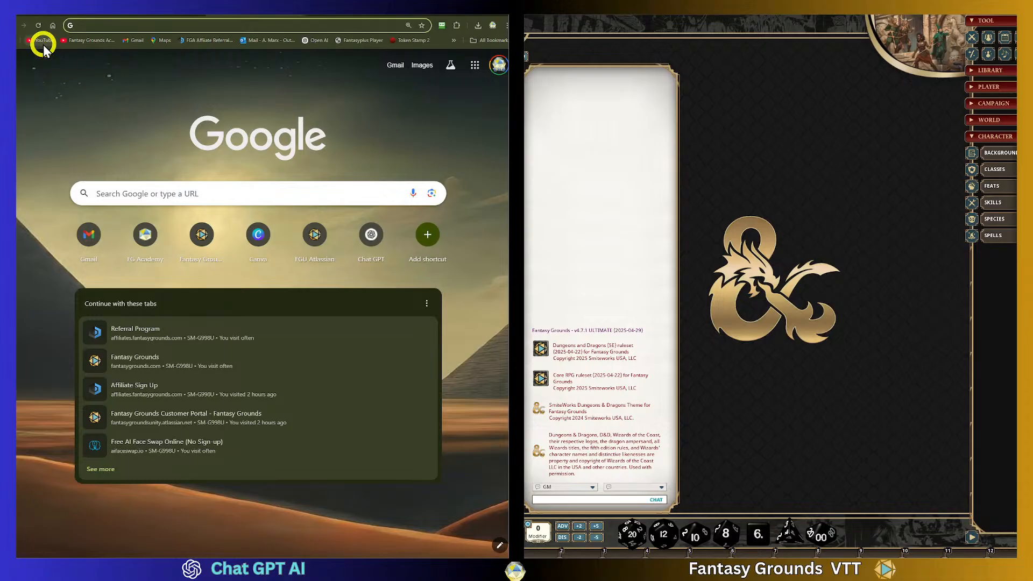
click(161, 195)
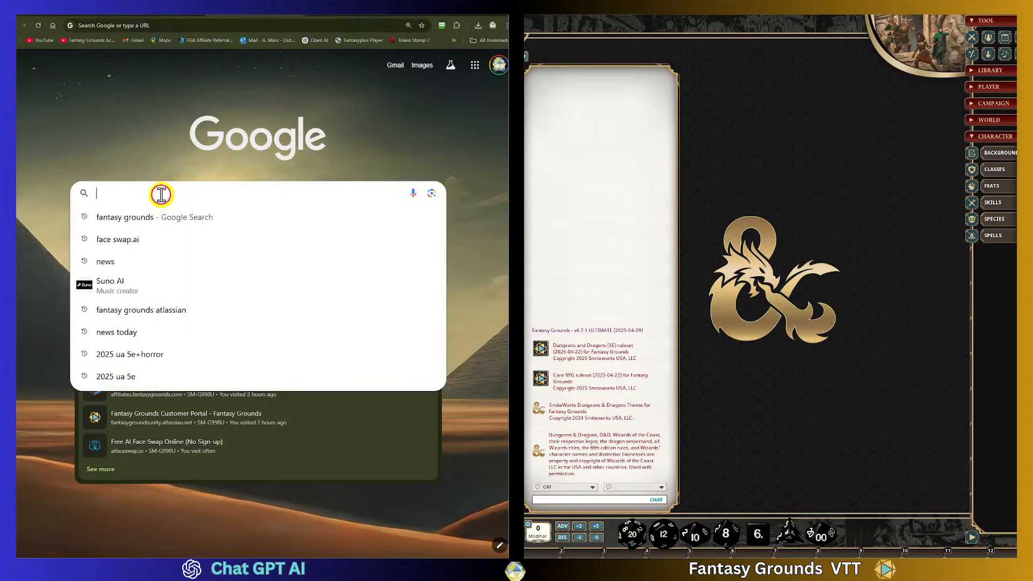
text(canva)
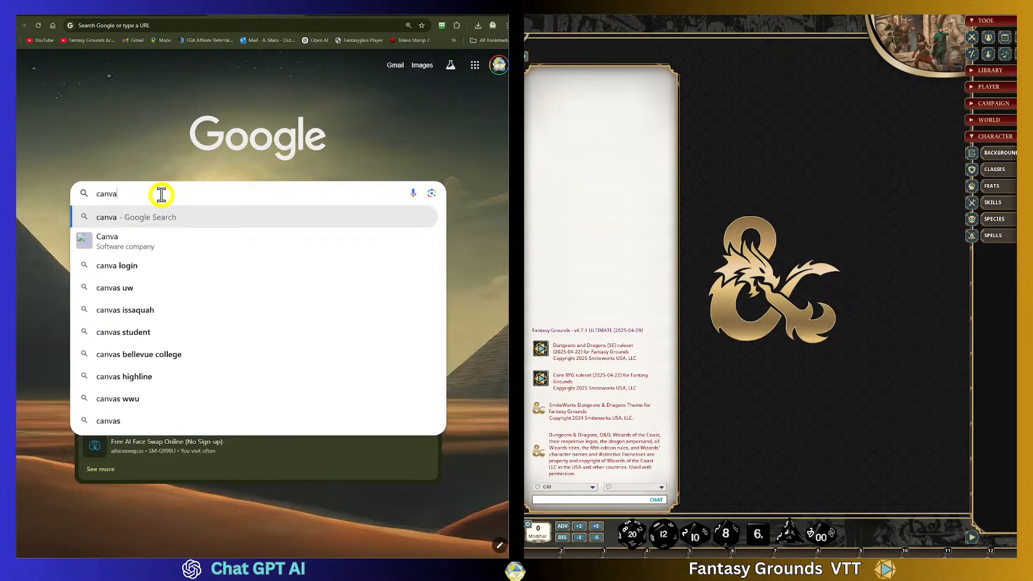
key(Return)
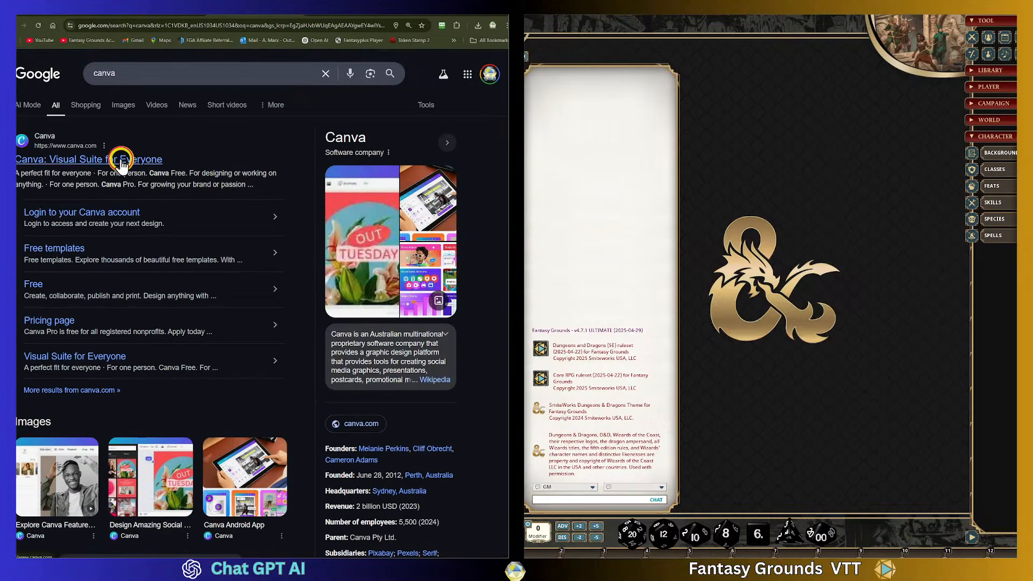
- Open the Canva site and start a new Instagram Post (Square) design
click(121, 161)
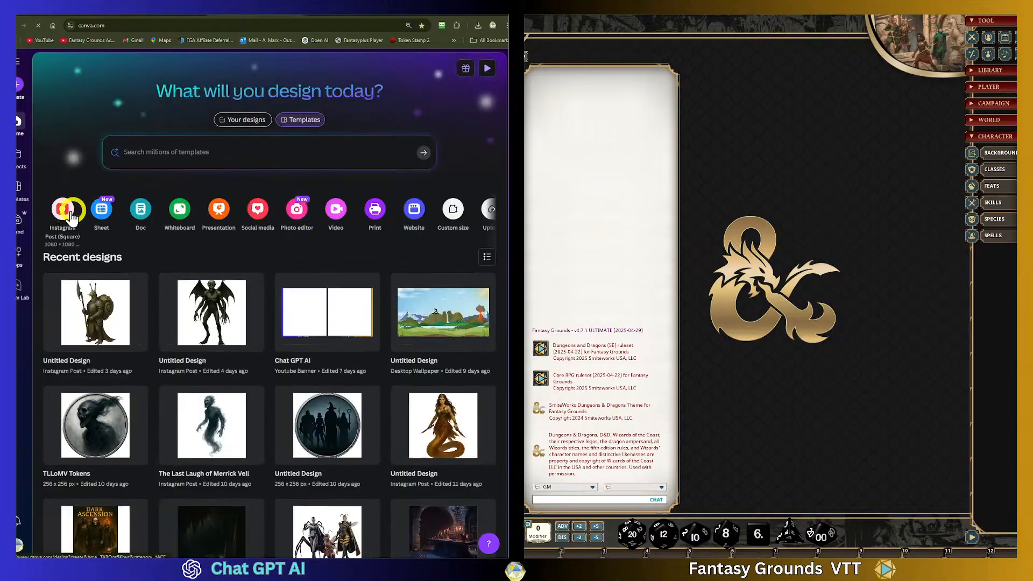
click(67, 211)
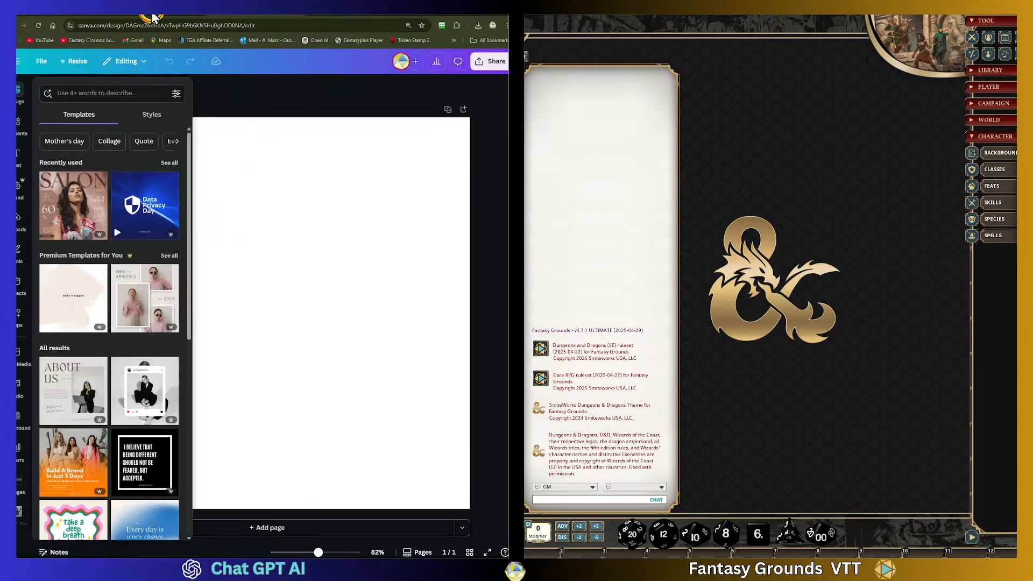
- Copy the female Hollow Warden image from the ChatGPT chat and paste it into the Canva design
click(153, 18)
click(124, 18)
click(240, 279)
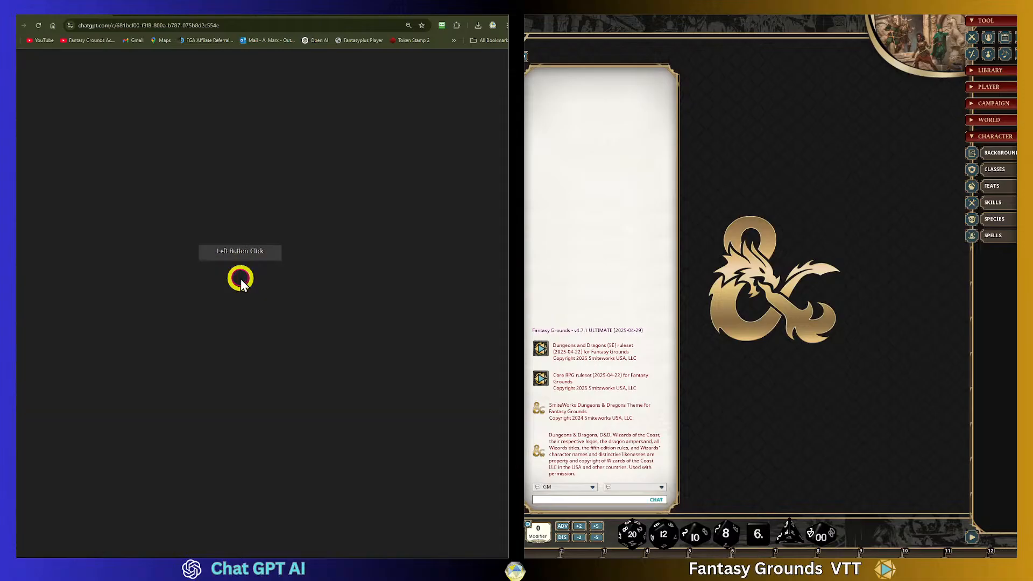
right_click(308, 205)
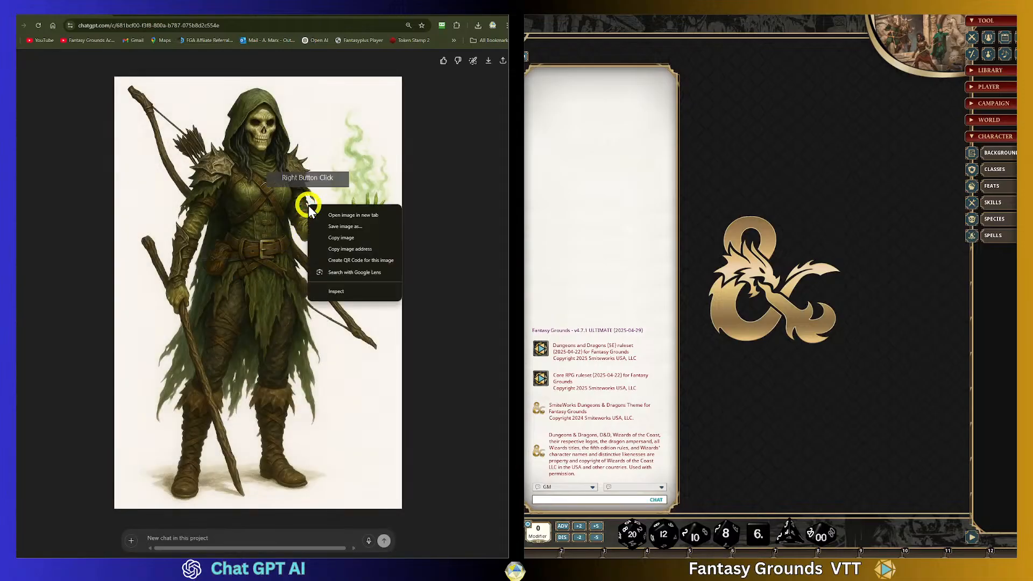
click(342, 237)
click(250, 18)
click(279, 218)
key(ctrl+v)
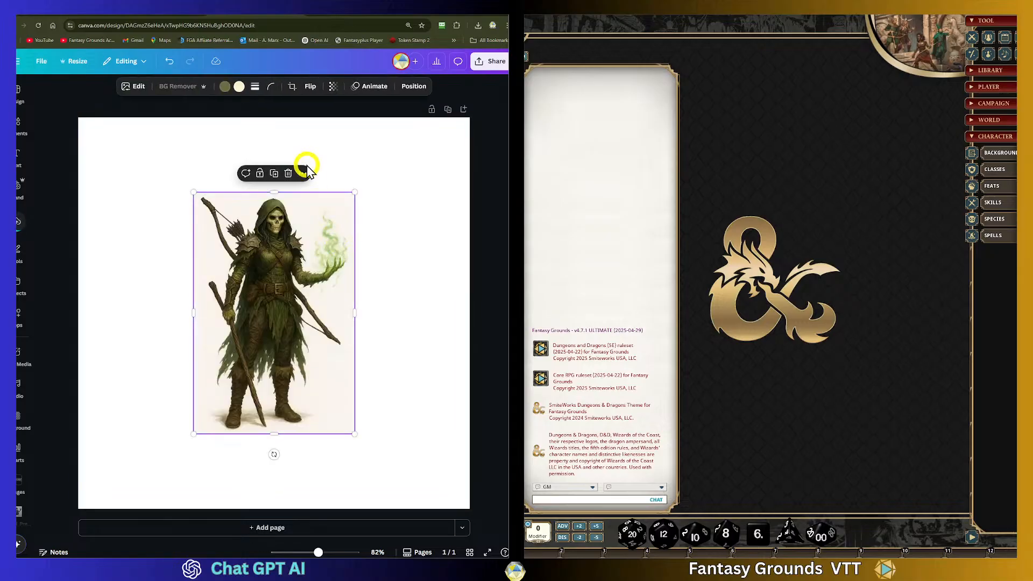
- Move and enlarge the pasted image so it fills the canvas height
drag(277, 261, 234, 199)
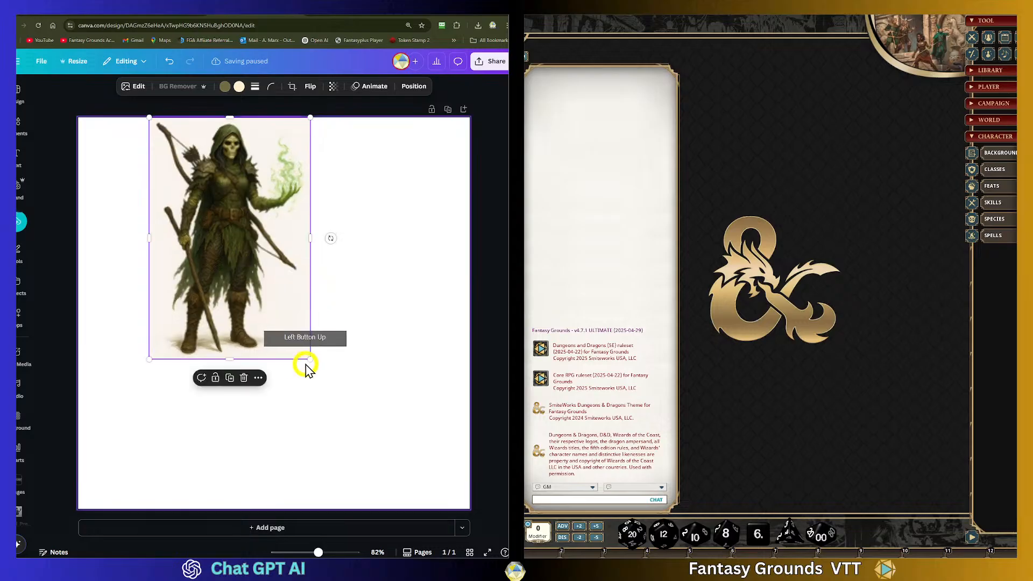
drag(309, 357, 382, 512)
drag(353, 446, 346, 439)
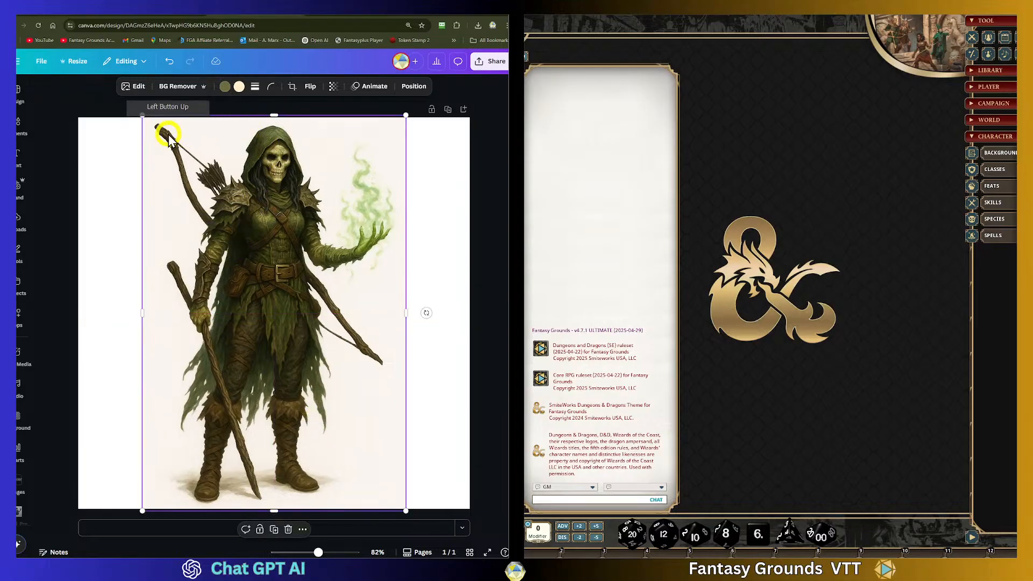
drag(406, 116, 407, 111)
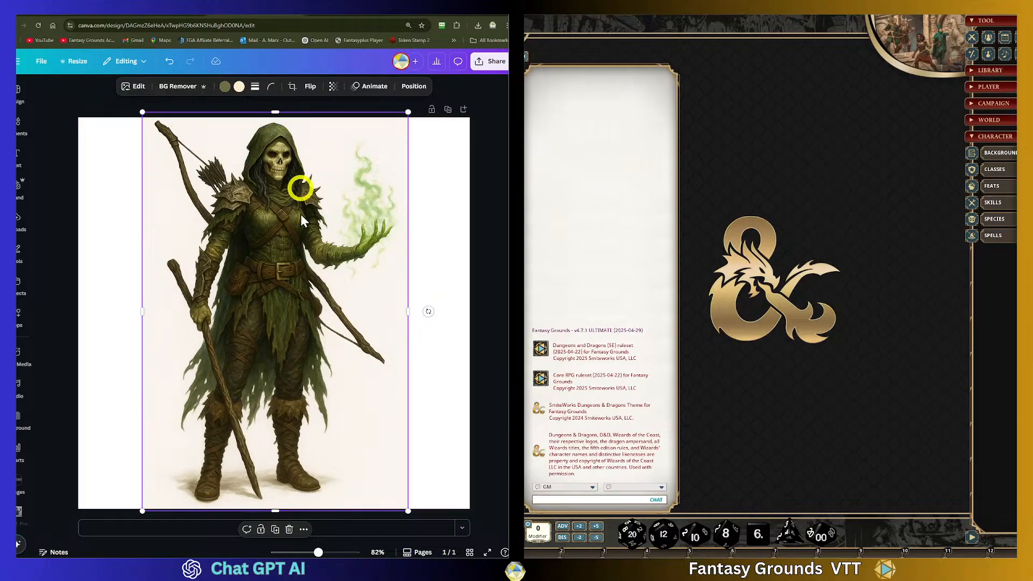
click(404, 512)
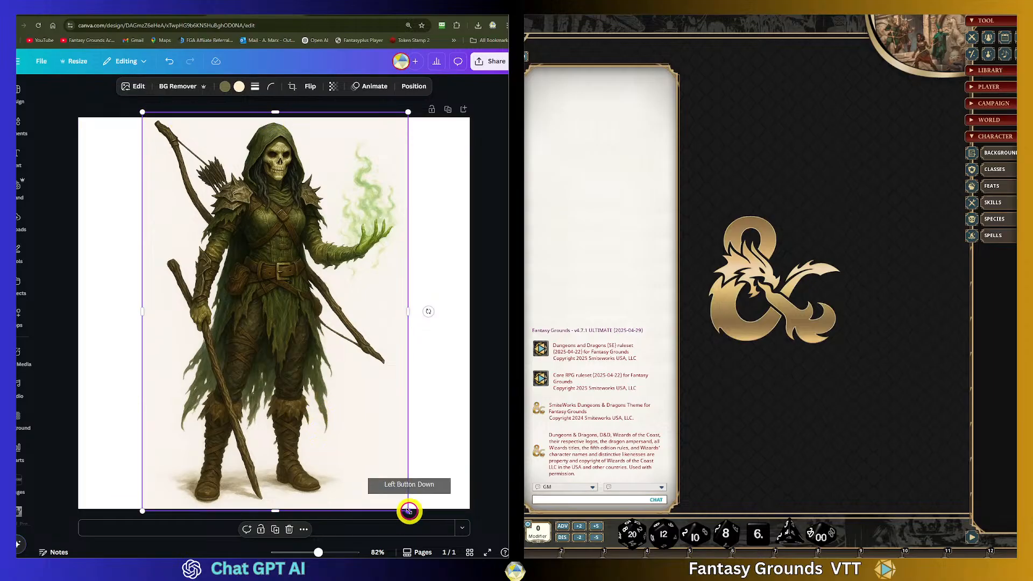
- Remove the image's background with BG Remover
click(461, 454)
click(331, 371)
click(275, 337)
drag(275, 337, 273, 335)
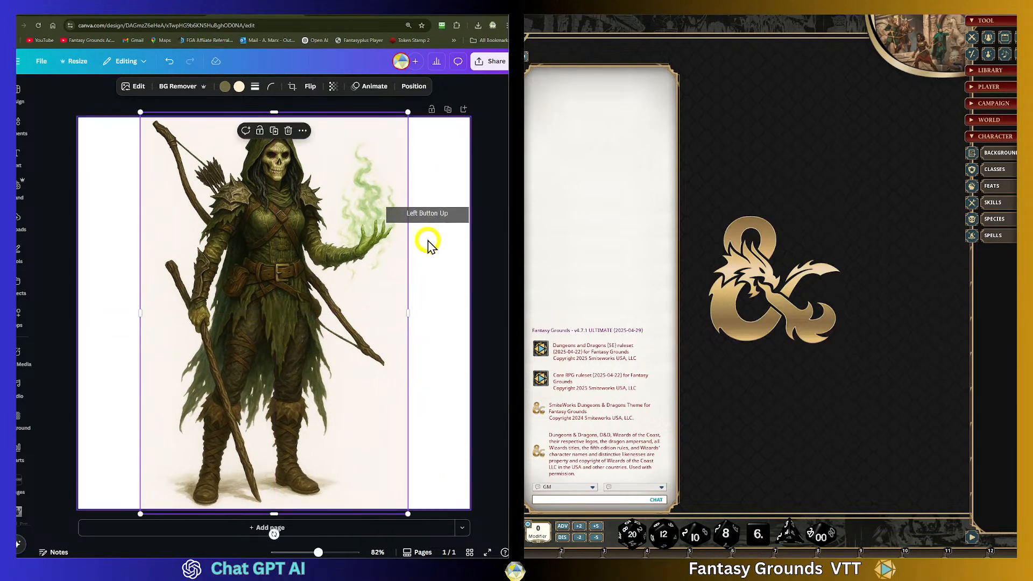
click(434, 212)
click(276, 203)
click(178, 86)
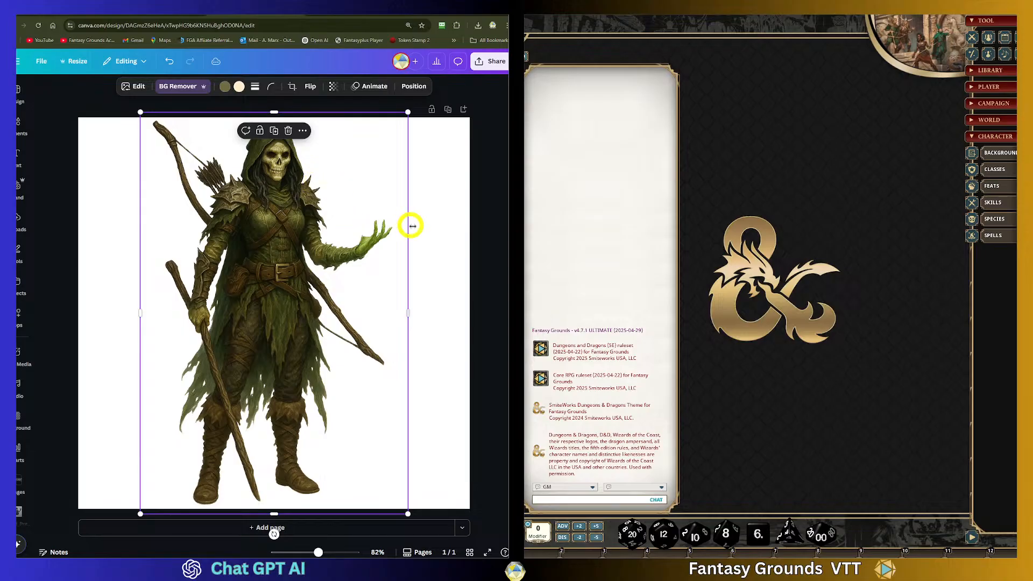
- Open the Background Remover brush tools for the image
click(436, 227)
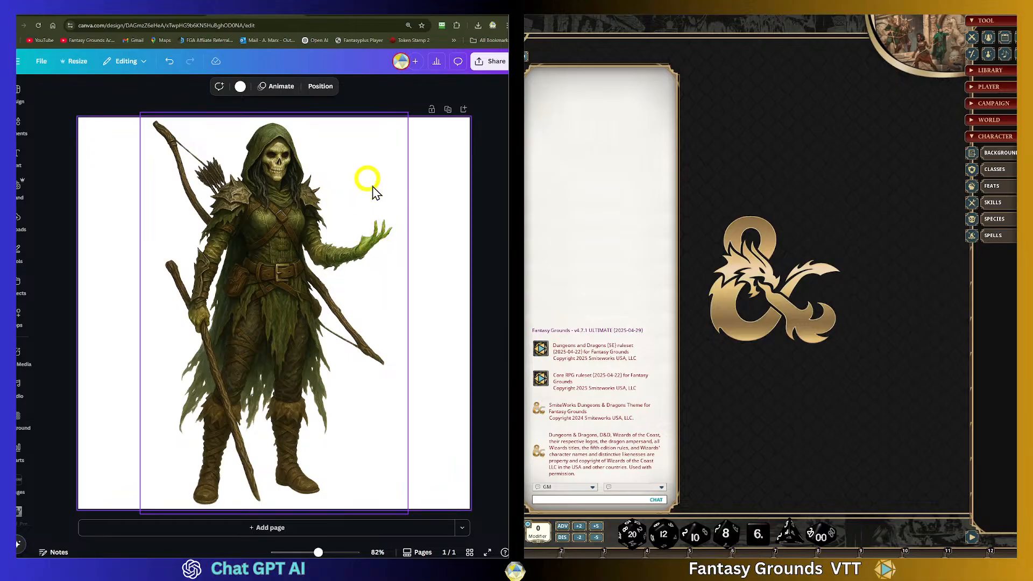
click(306, 188)
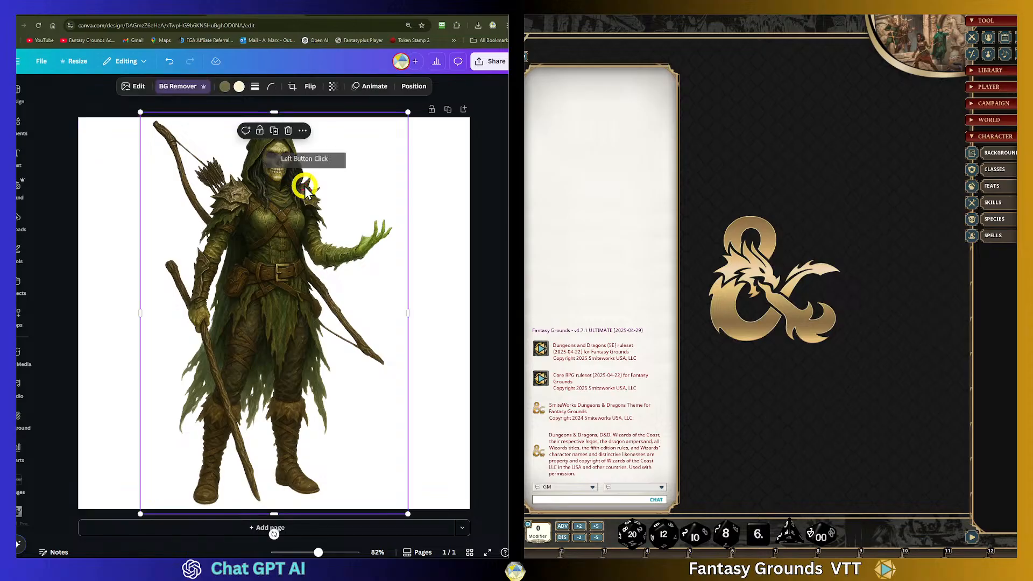
click(138, 88)
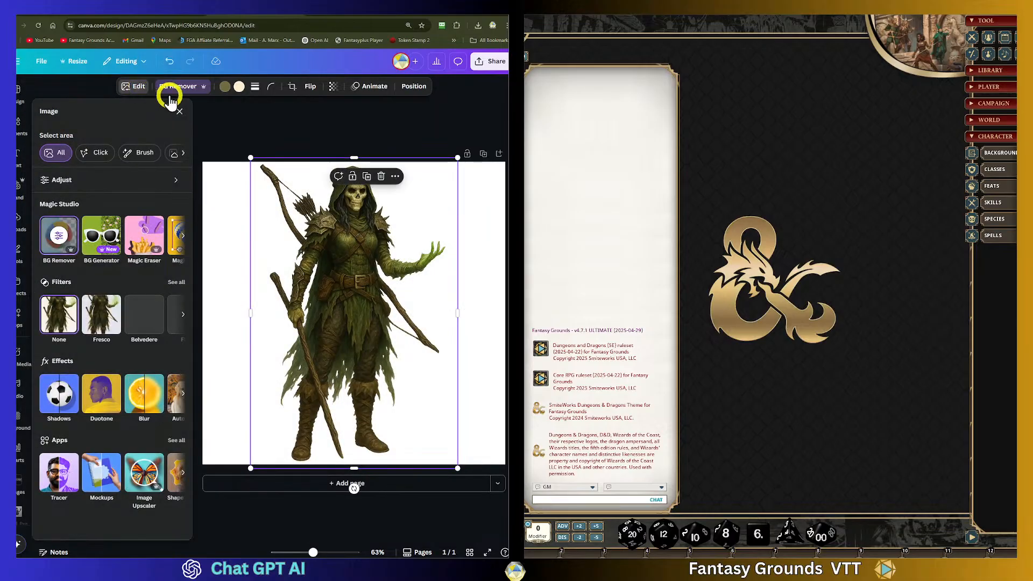
click(59, 240)
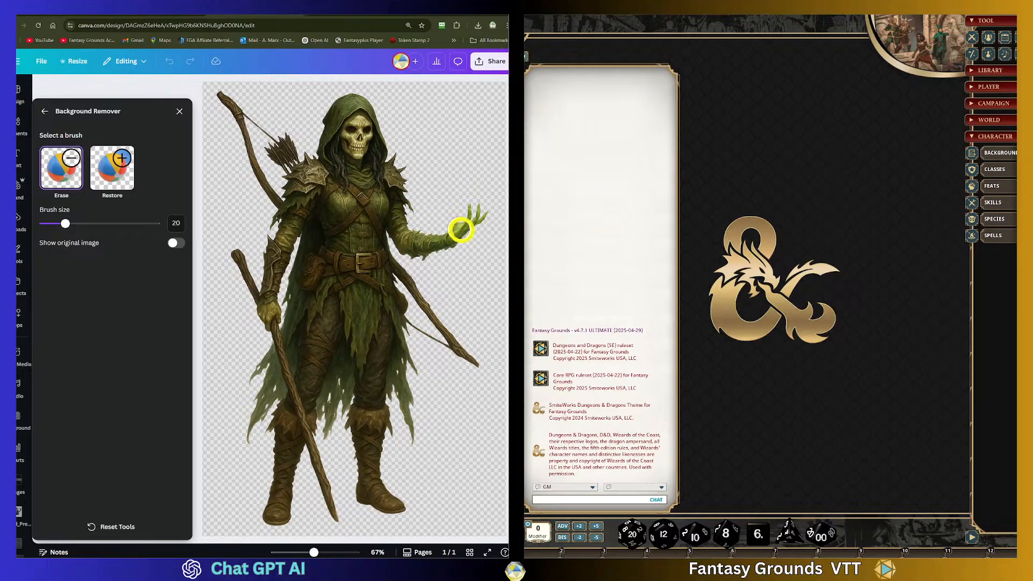
- Restore the green magical glow above the raised hand with the Restore brush at size 9, then close the panel
click(464, 223)
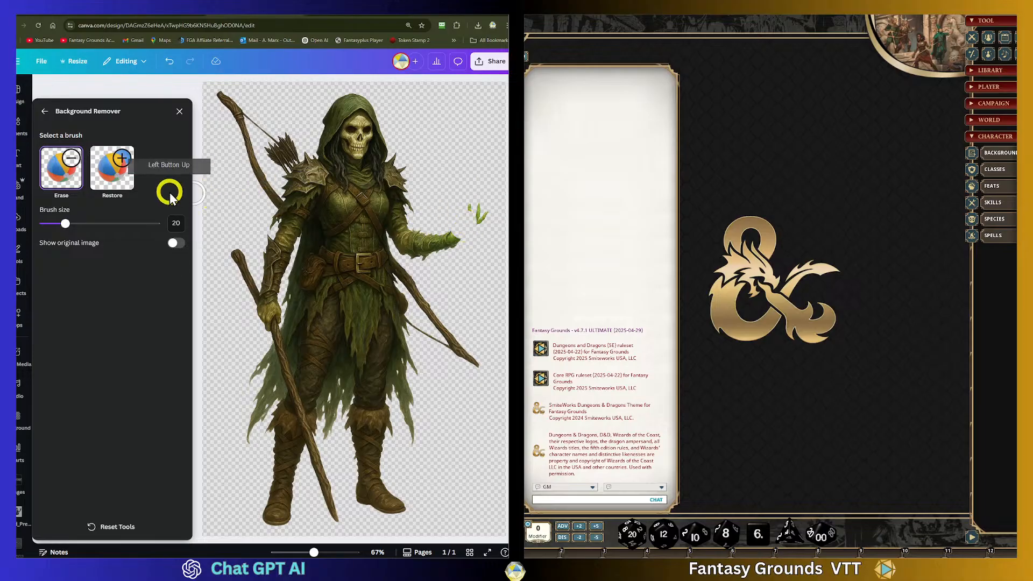
click(168, 64)
click(112, 167)
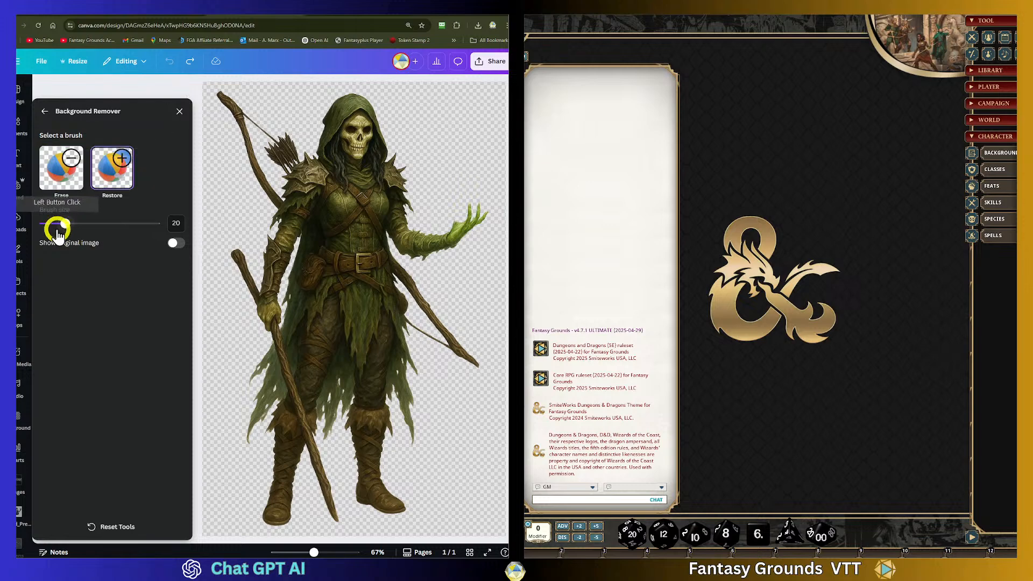
drag(65, 225, 52, 225)
mouse_move(476, 218)
mouse_down()
mouse_move(458, 224)
mouse_move(466, 183)
mouse_move(459, 213)
mouse_move(479, 218)
mouse_move(471, 175)
mouse_move(455, 161)
mouse_move(459, 181)
mouse_move(456, 163)
mouse_move(474, 186)
mouse_move(452, 170)
mouse_move(461, 154)
mouse_move(442, 163)
mouse_move(464, 156)
mouse_move(455, 120)
mouse_move(448, 142)
mouse_move(466, 108)
mouse_move(448, 154)
mouse_move(473, 202)
mouse_move(471, 132)
mouse_move(476, 172)
mouse_up()
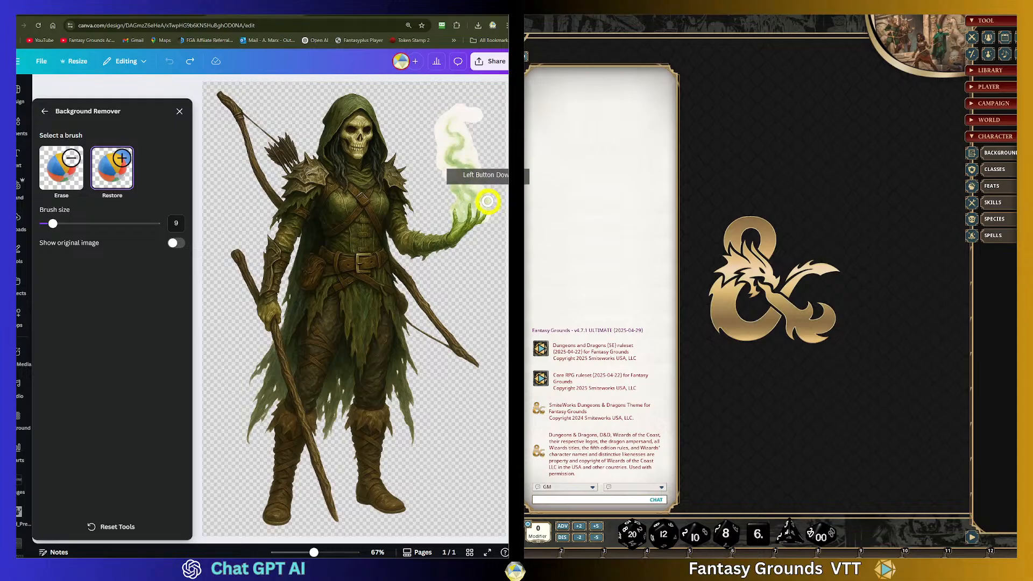
mouse_move(484, 212)
mouse_down()
mouse_move(453, 161)
mouse_move(464, 128)
mouse_move(526, 154)
mouse_move(456, 160)
mouse_up()
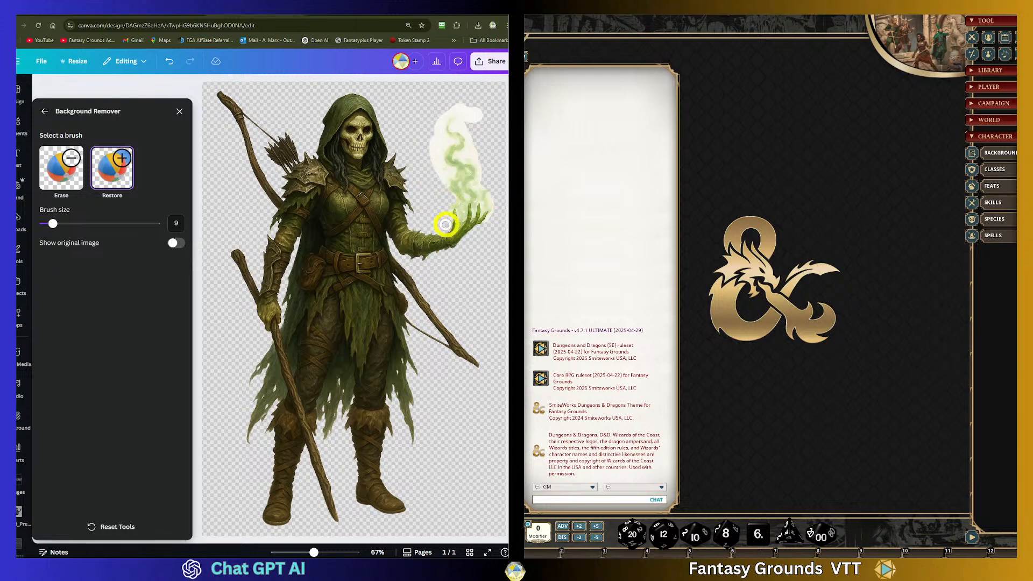
mouse_move(457, 217)
mouse_down()
mouse_move(454, 198)
mouse_move(530, 216)
mouse_move(472, 215)
mouse_up()
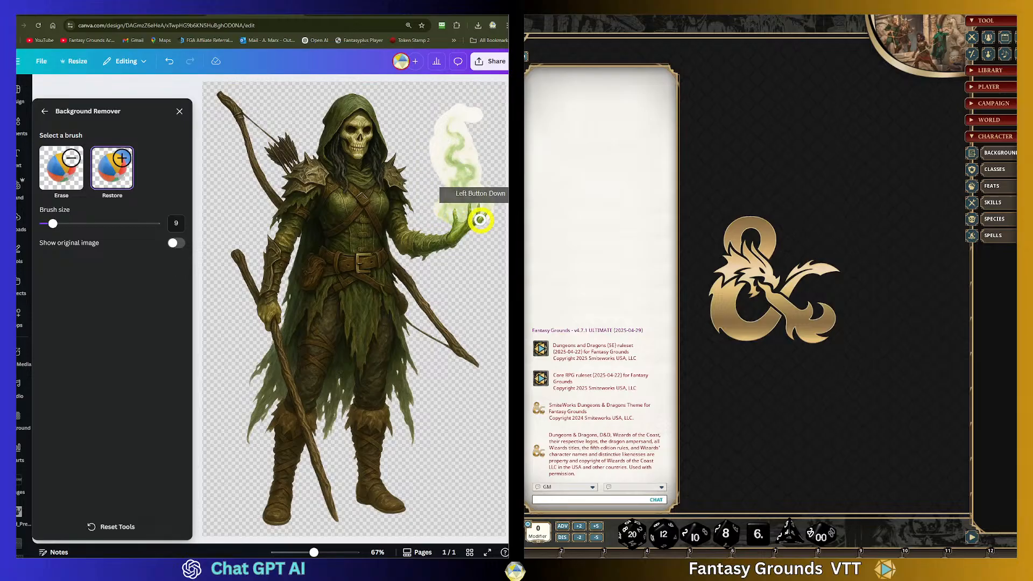
mouse_move(462, 229)
mouse_down()
mouse_move(441, 215)
mouse_move(474, 199)
mouse_move(468, 132)
mouse_move(455, 148)
mouse_move(478, 181)
mouse_move(482, 171)
mouse_move(465, 124)
mouse_move(466, 157)
mouse_move(431, 194)
mouse_move(459, 215)
mouse_move(461, 127)
mouse_move(456, 160)
mouse_move(446, 162)
mouse_up()
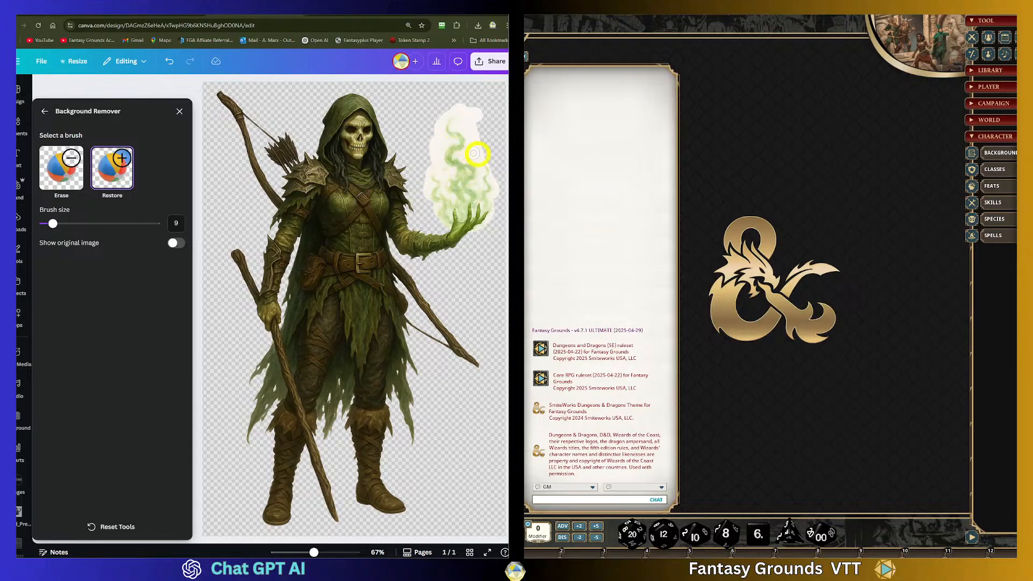
click(179, 111)
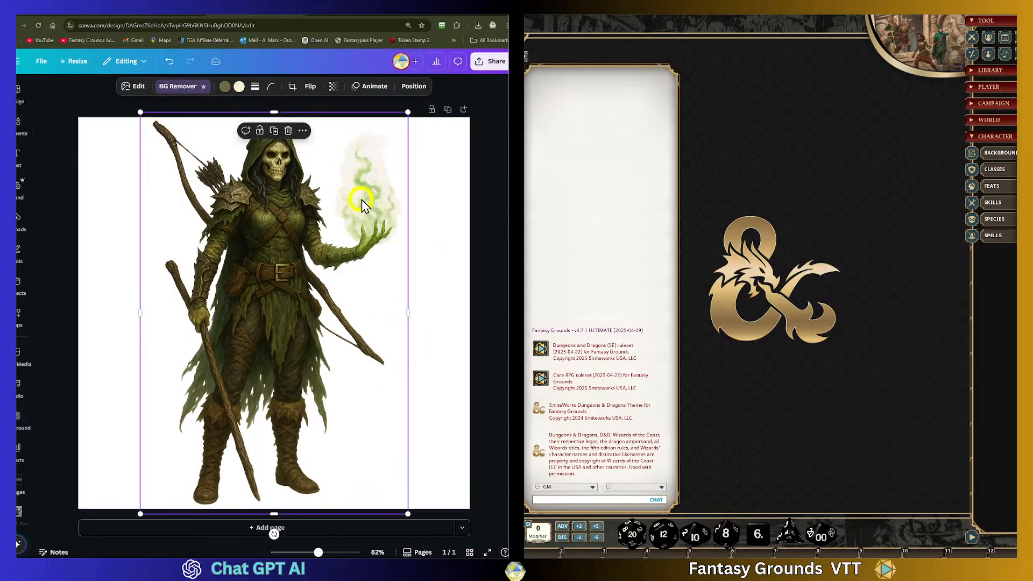
click(476, 177)
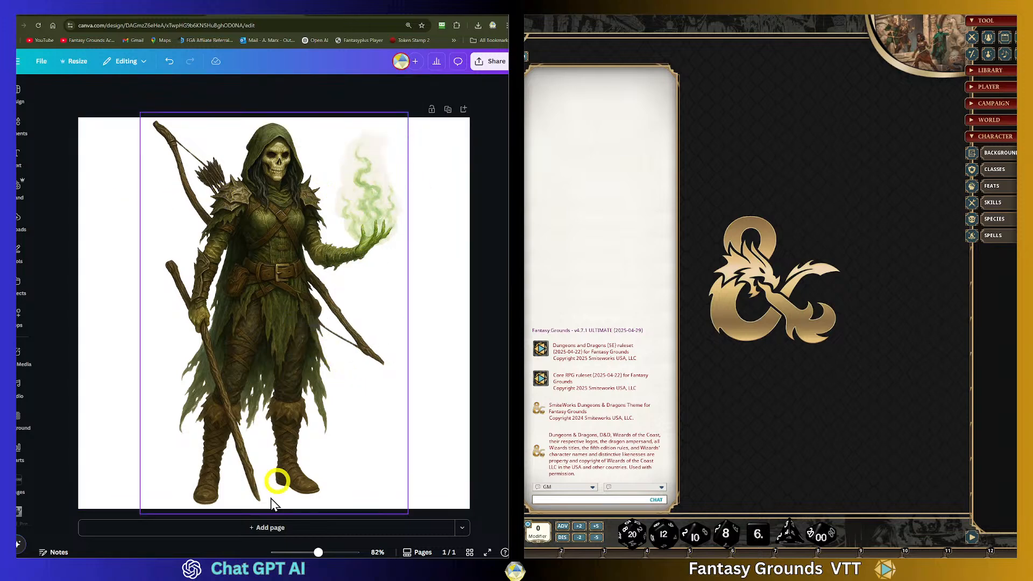
- Add a blank second page to the design and copy the antlered Hollow Warden image from the ChatGPT conversation
click(270, 528)
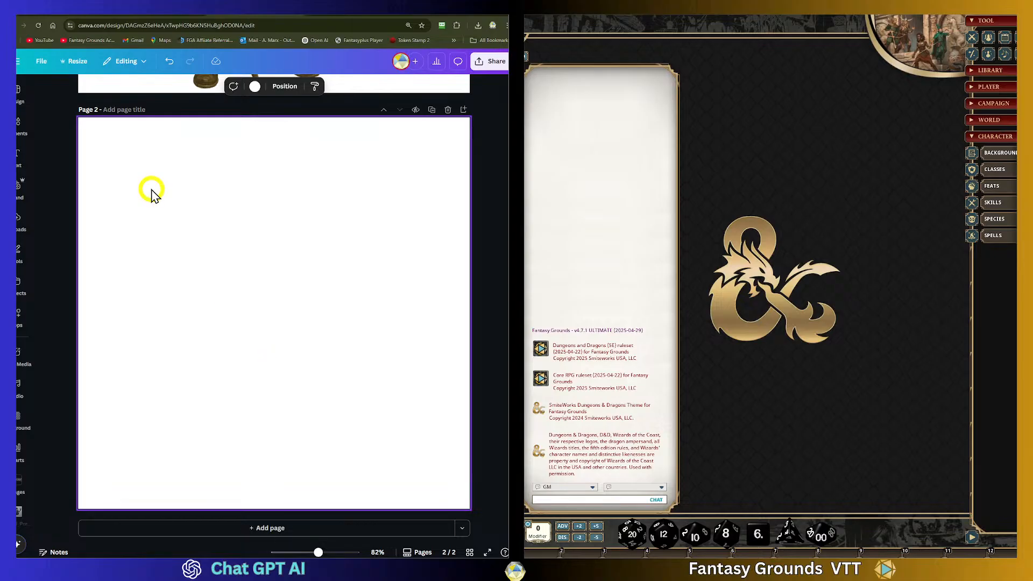
click(90, 21)
click(147, 66)
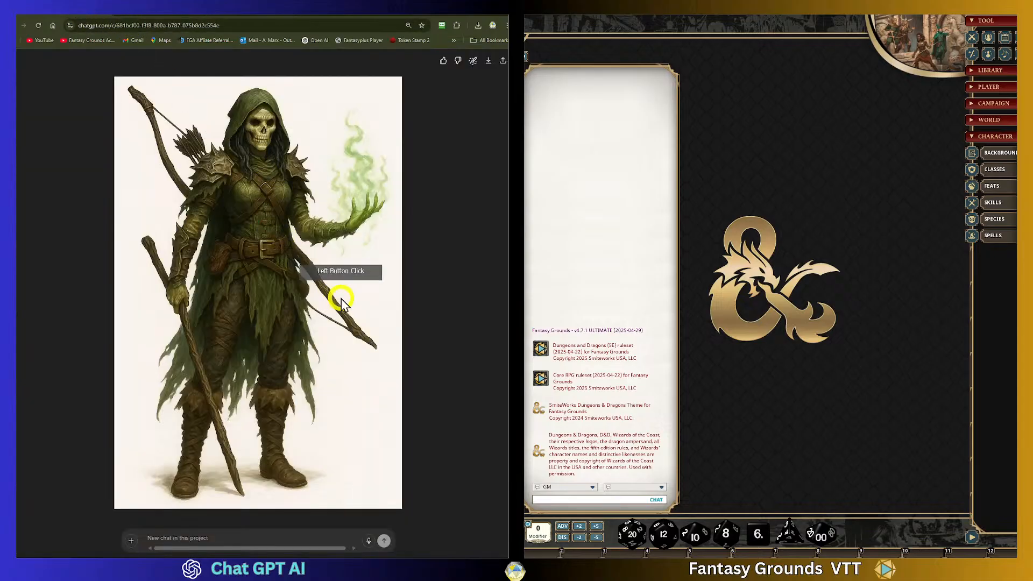
click(20, 62)
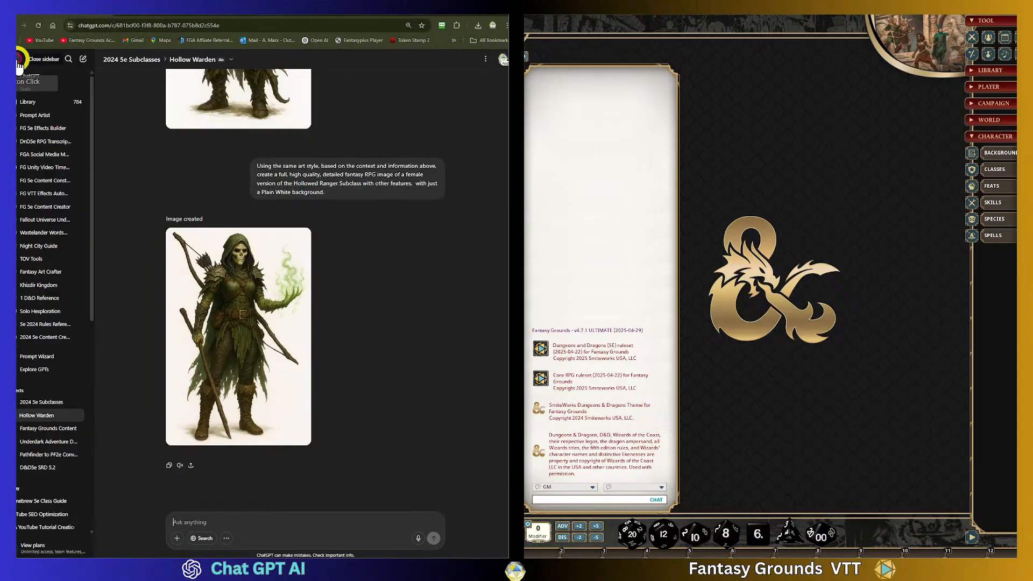
click(328, 266)
scroll(327, 266, up, 3)
click(239, 185)
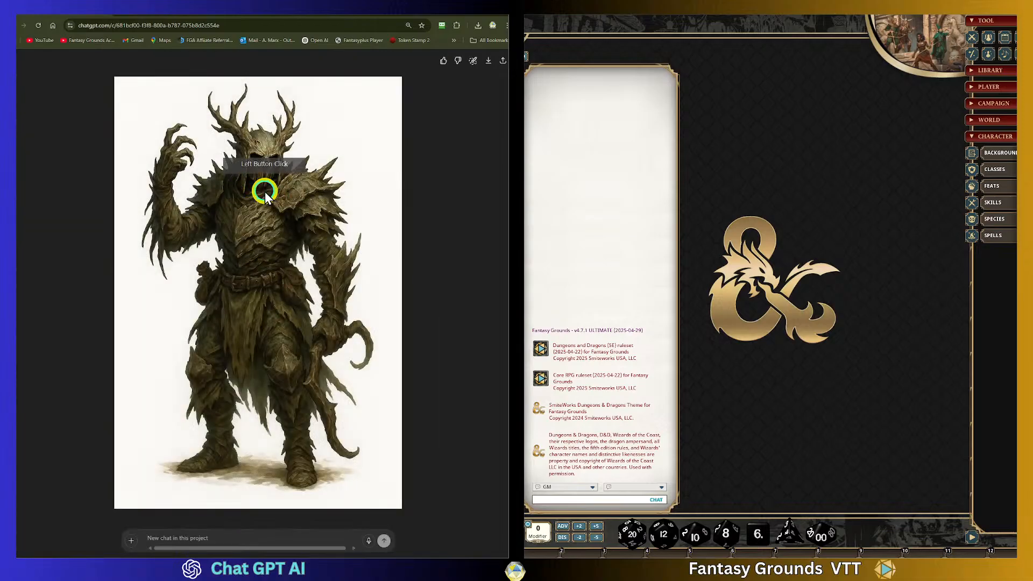
right_click(264, 191)
click(305, 208)
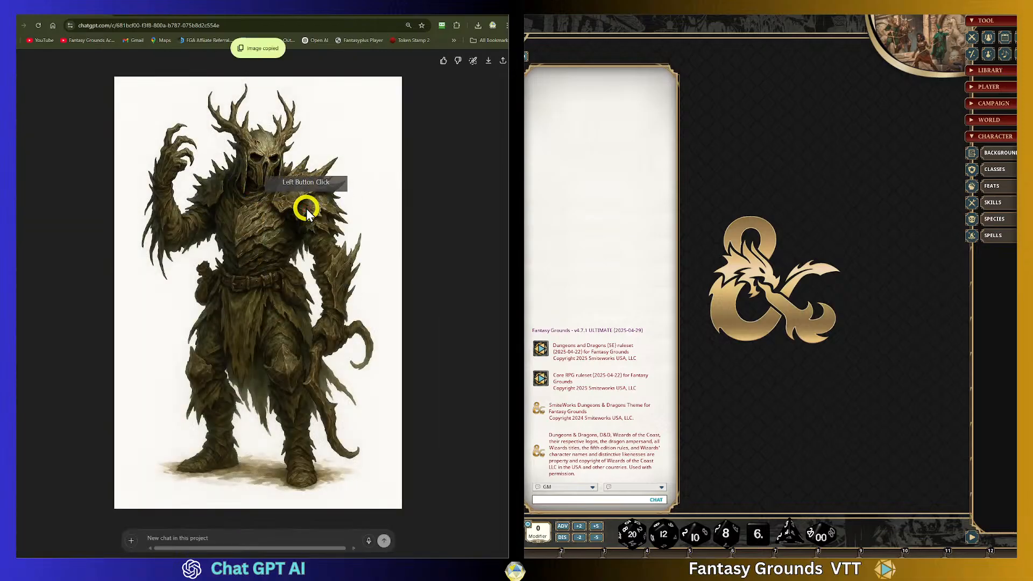
- Paste the antlered warden image onto the new page and enlarge it to fill the page height
click(245, 11)
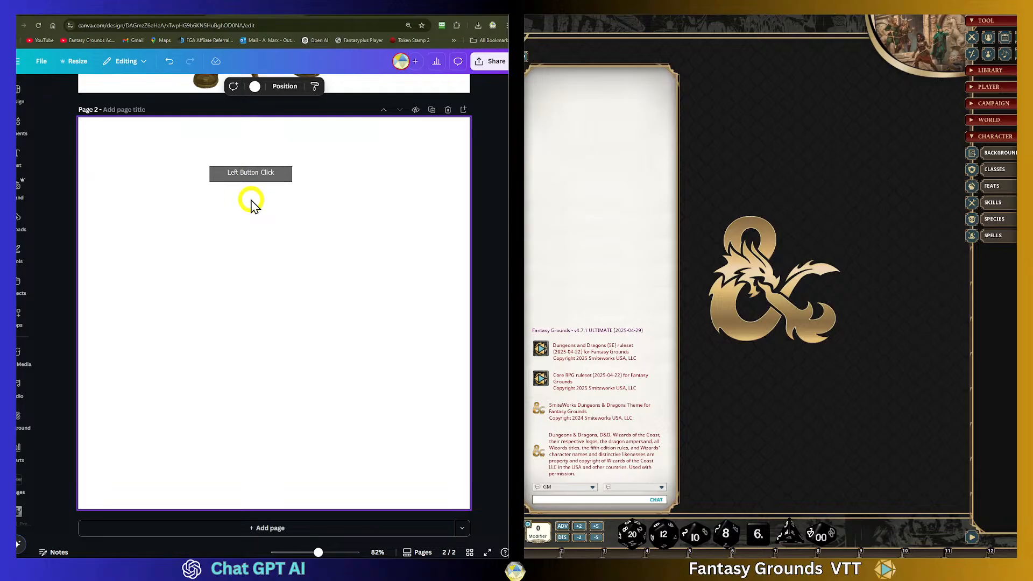
key(ctrl+v)
click(415, 286)
drag(282, 300, 241, 223)
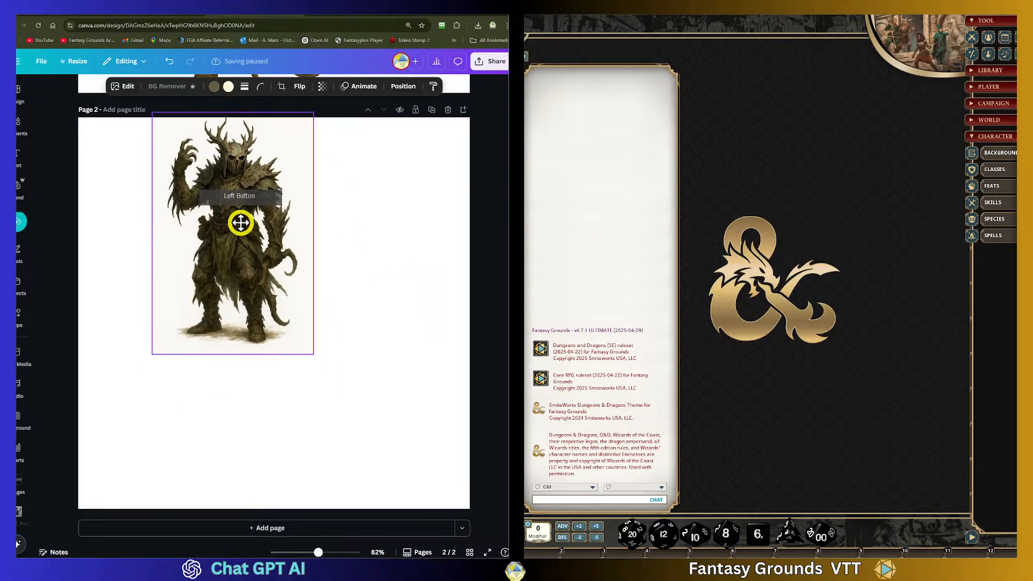
drag(315, 355, 397, 545)
drag(315, 432, 300, 422)
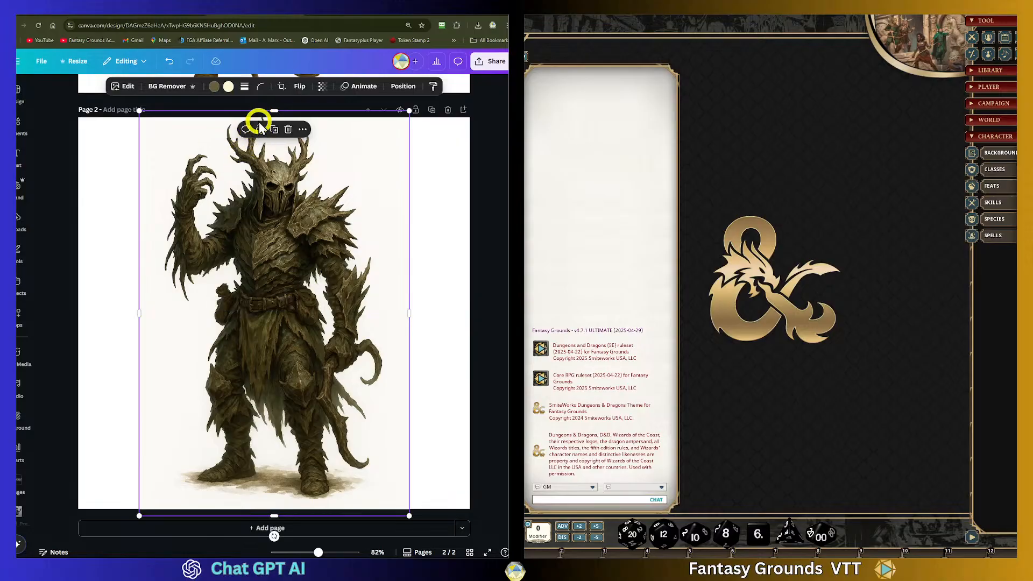
drag(409, 110, 404, 110)
drag(316, 416, 317, 395)
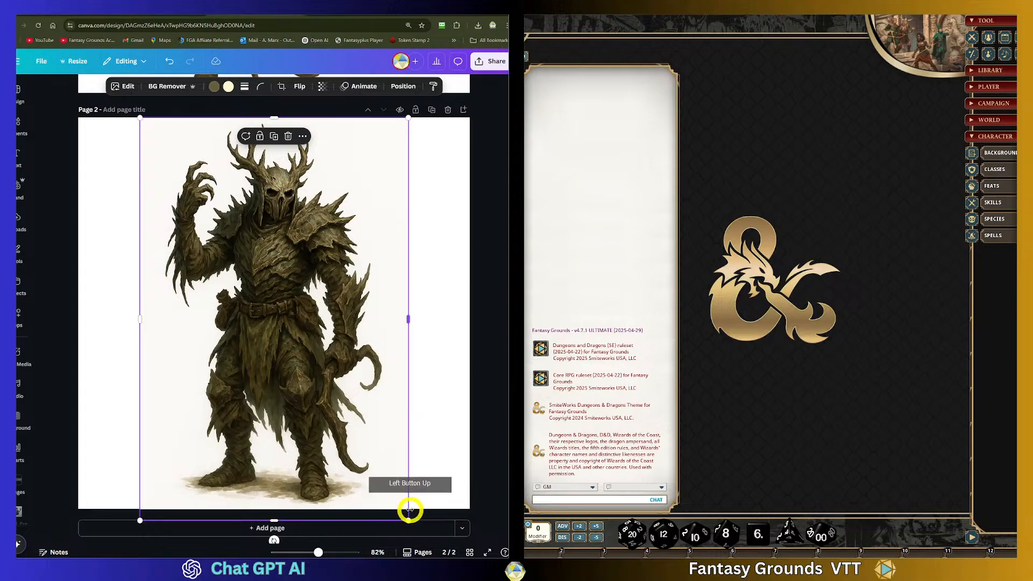
drag(409, 521, 414, 527)
drag(339, 416, 338, 411)
click(339, 226)
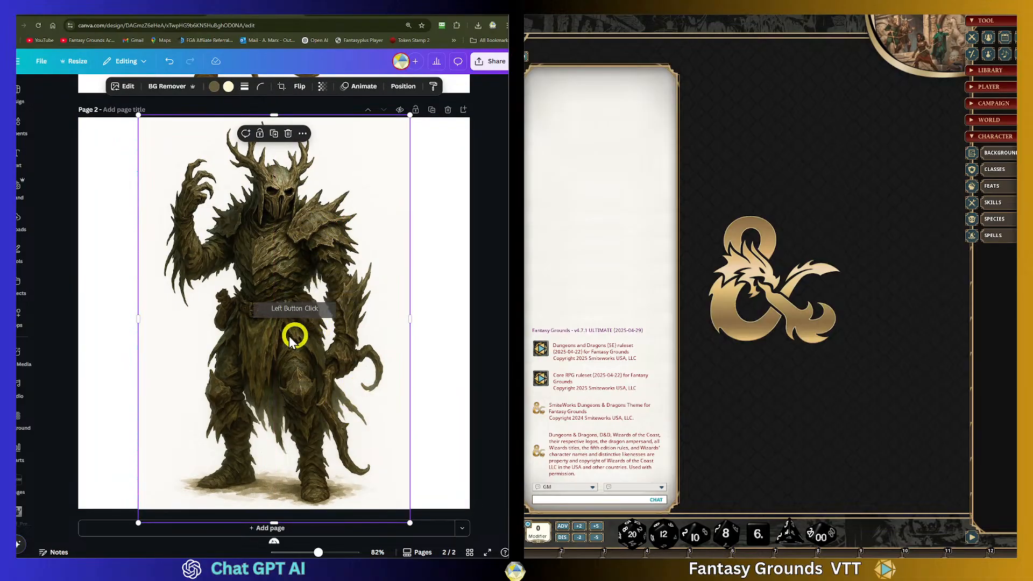
- Remove the antlered warden image's background with BG Remover
click(161, 89)
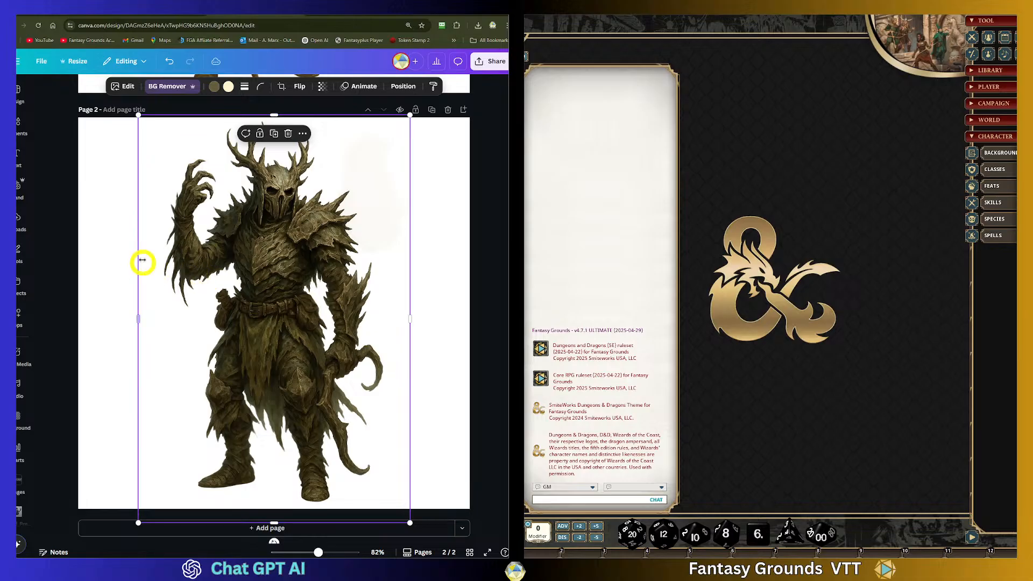
click(428, 206)
click(287, 190)
- Title page 1 Art_PC_Hollow_Warden_01
scroll(356, 283, up, 6)
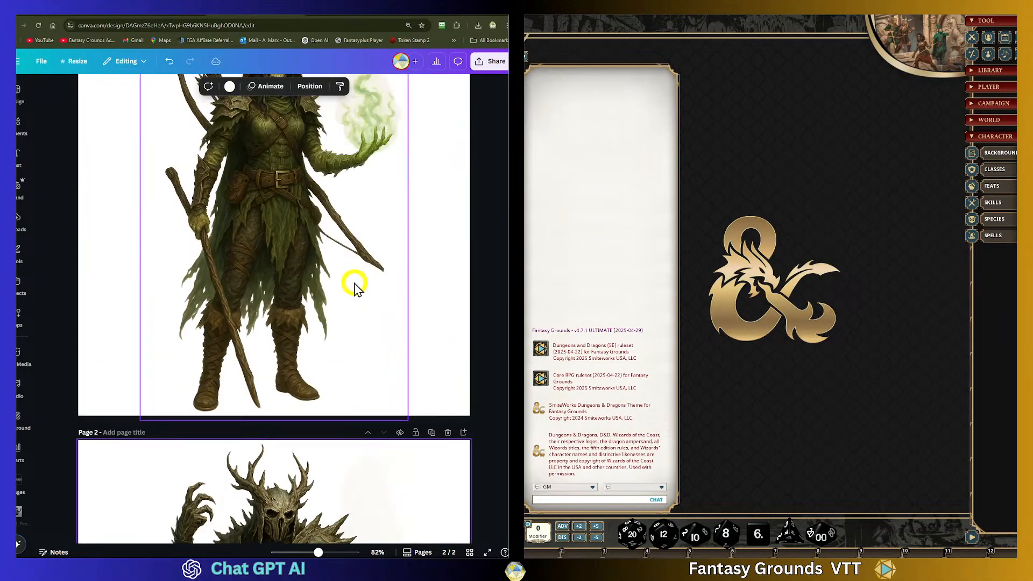
scroll(356, 288, up, 3)
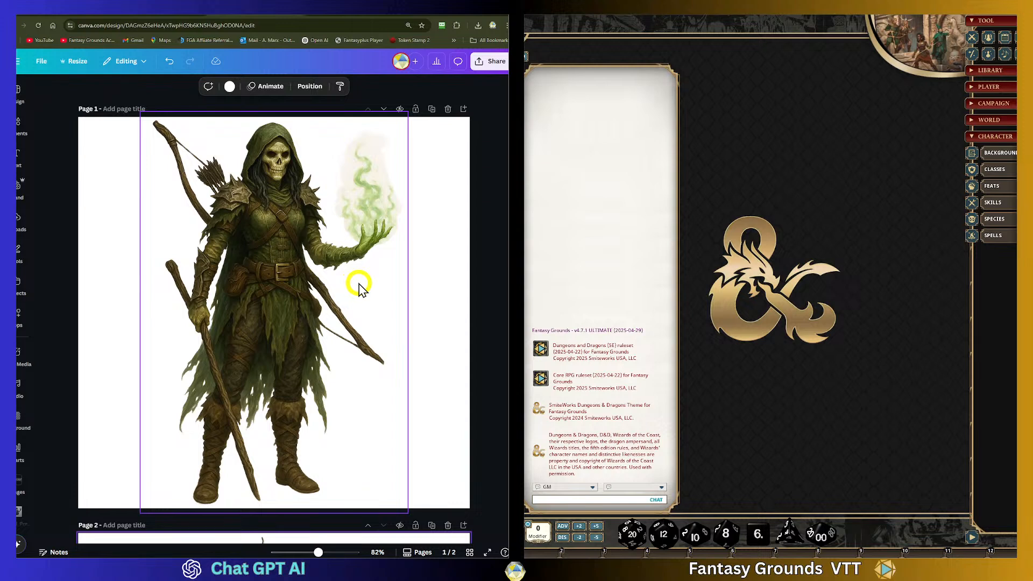
click(130, 110)
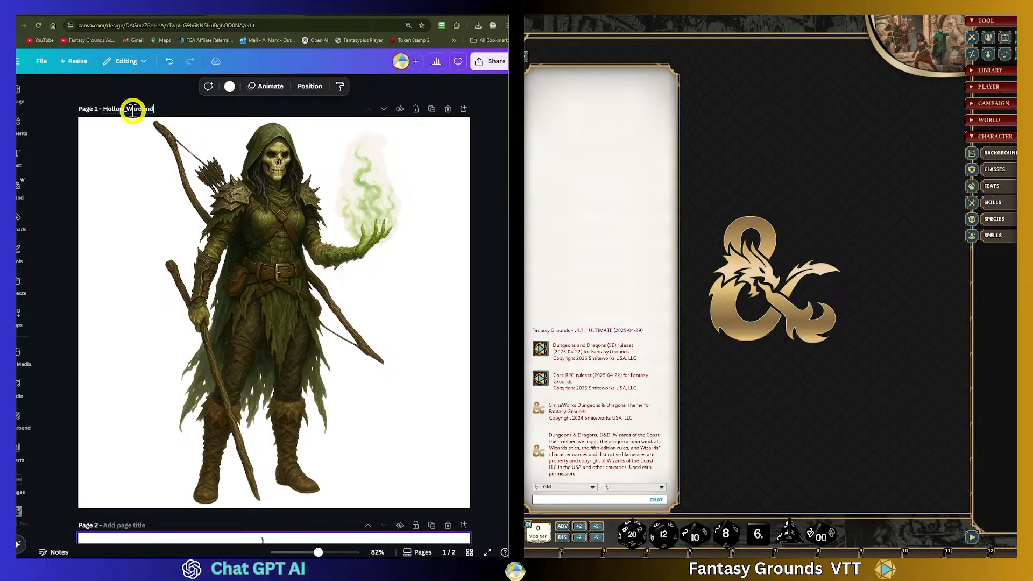
text(Hollow_Wardend_01)
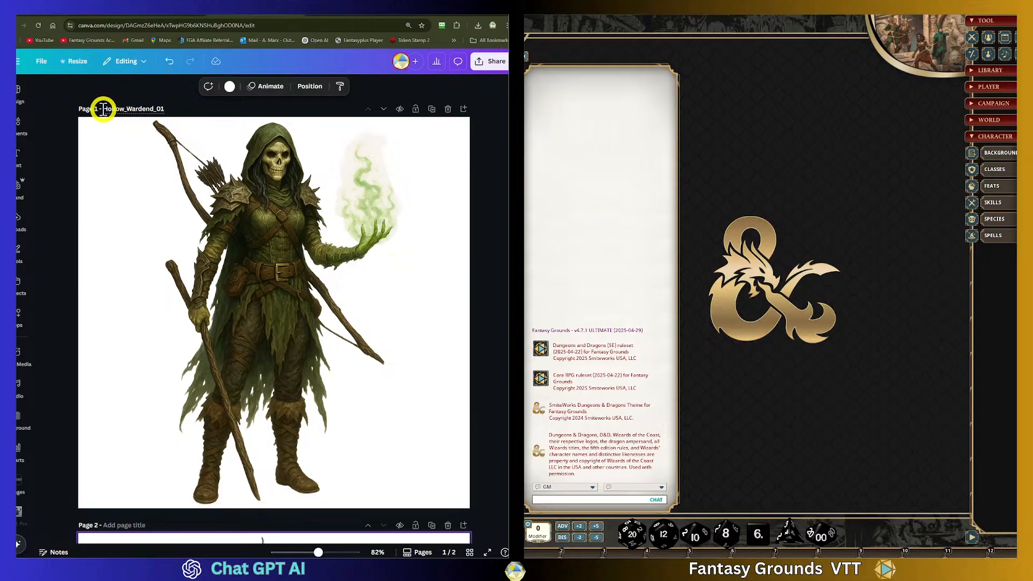
click(185, 120)
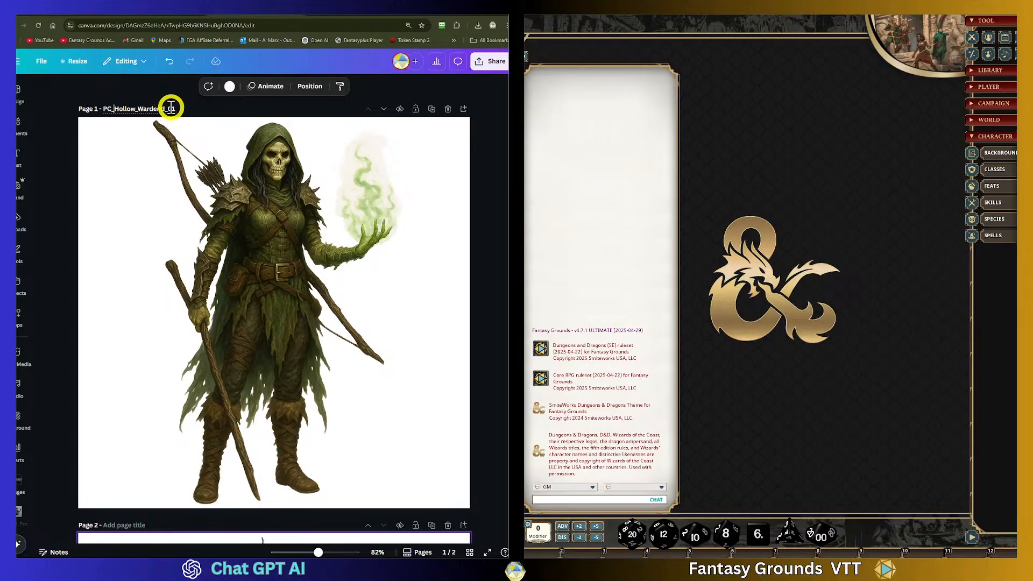
click(226, 124)
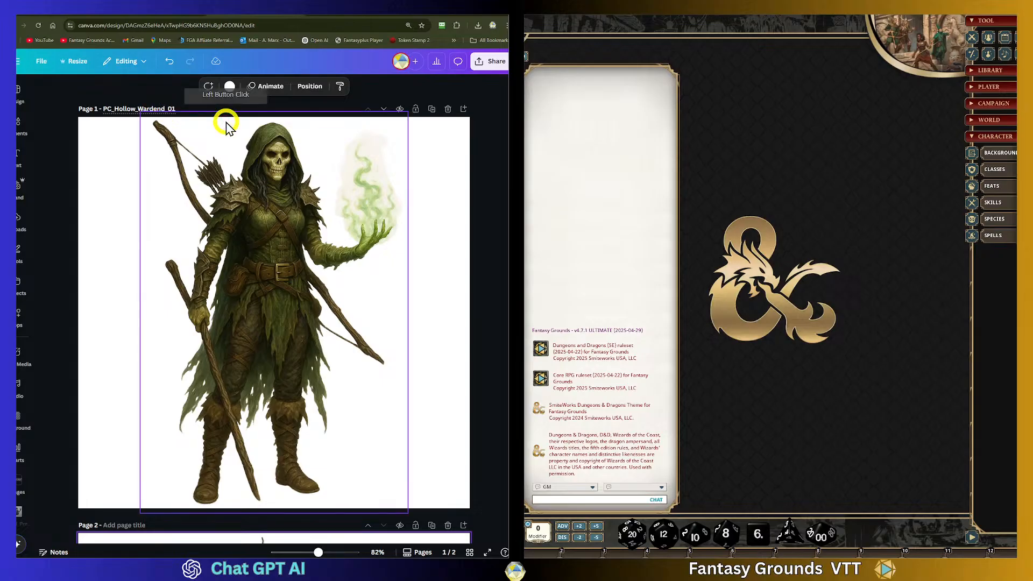
key(BackSpace)
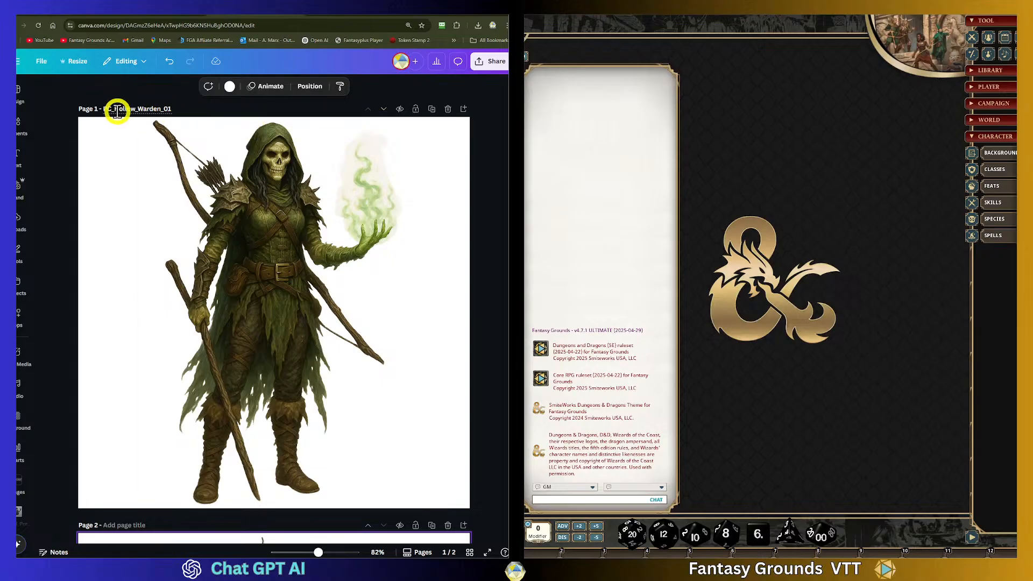
click(199, 113)
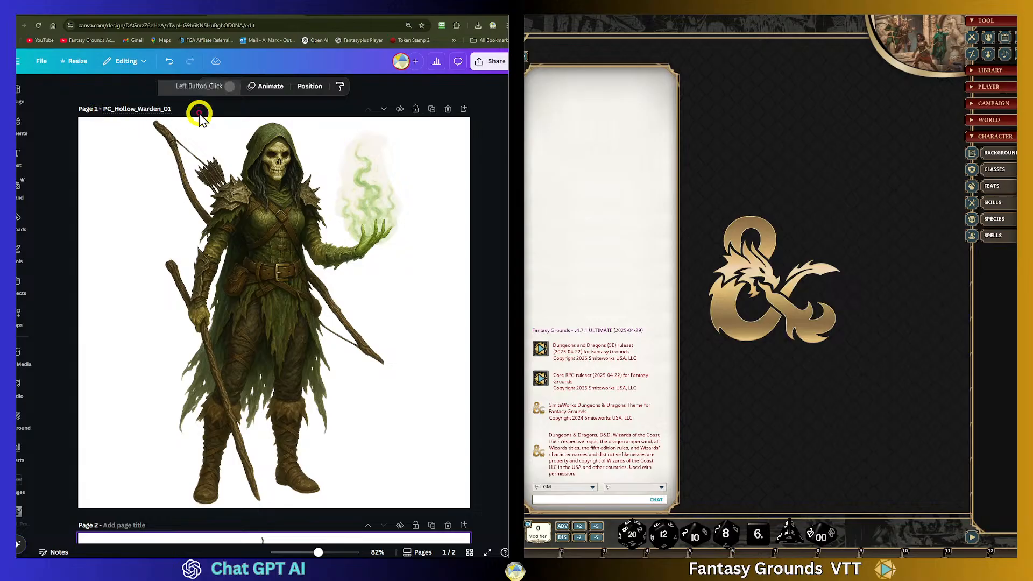
text(Art_)
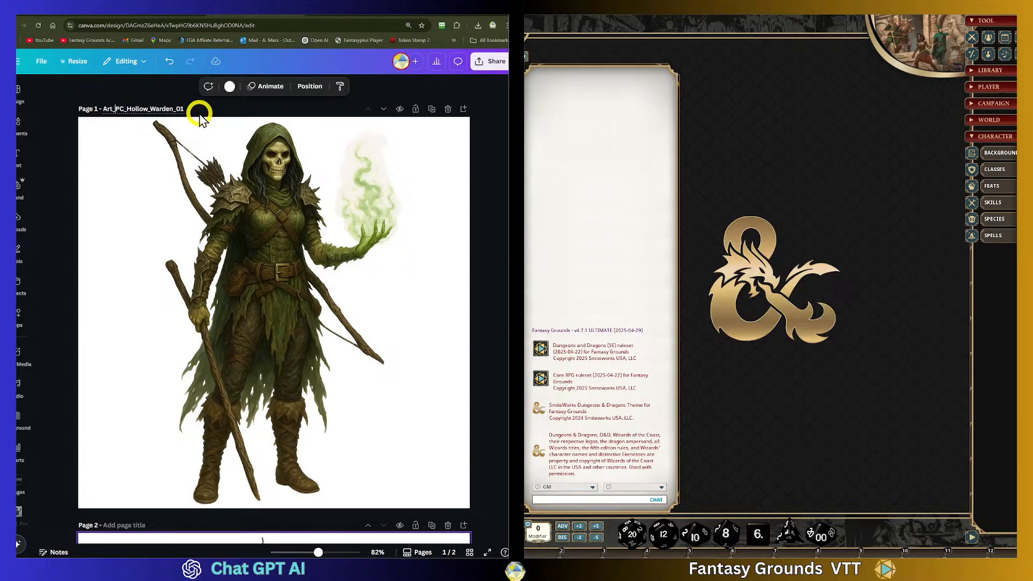
- Reuse page 1's title to title page 2 Art_PC_Hollow_Warden_02
scroll(177, 147, down, 2)
scroll(182, 147, up, 2)
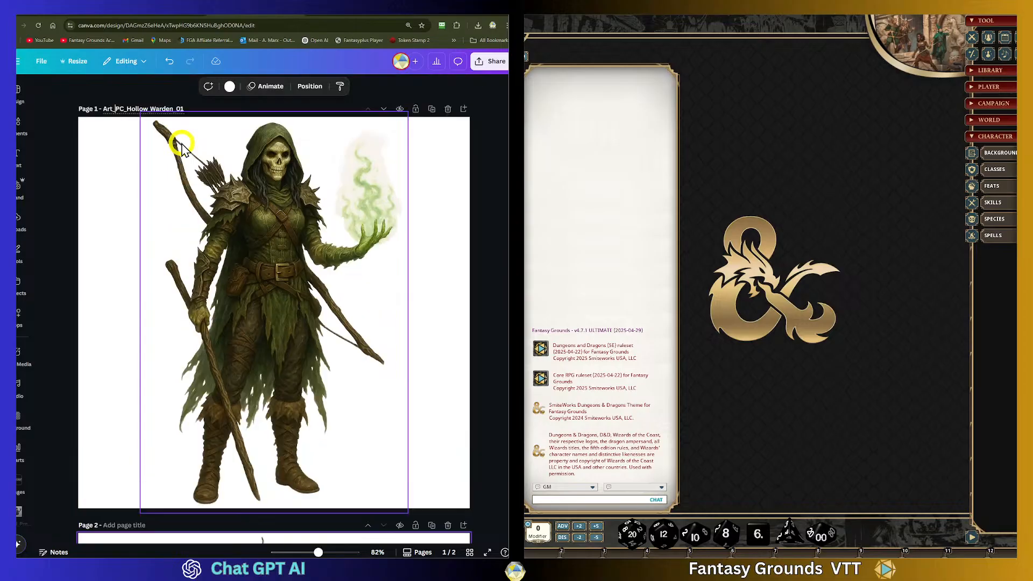
drag(191, 112, 104, 108)
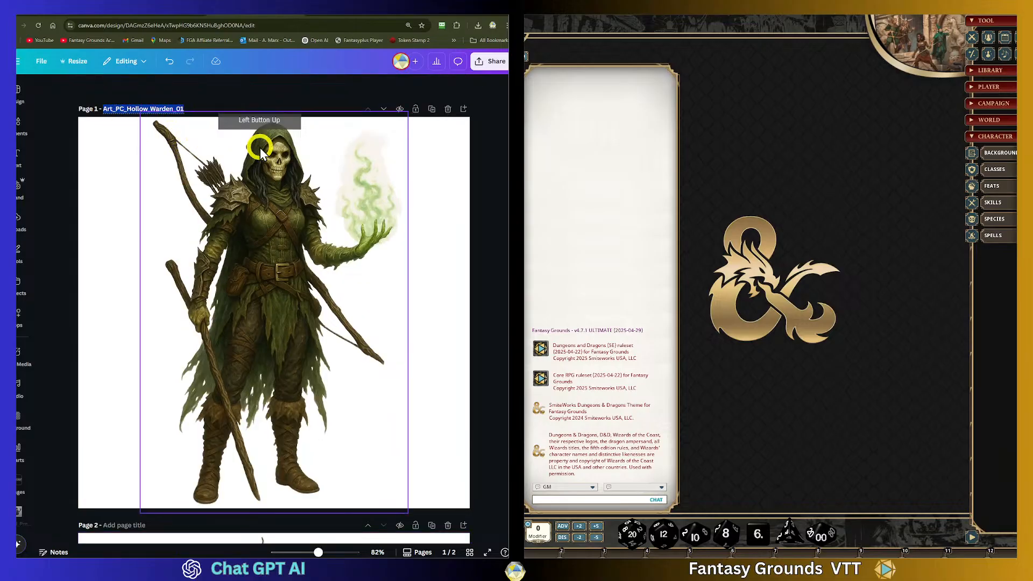
scroll(235, 263, down, 4)
scroll(230, 353, down, 1)
click(244, 261)
key(ctrl+v)
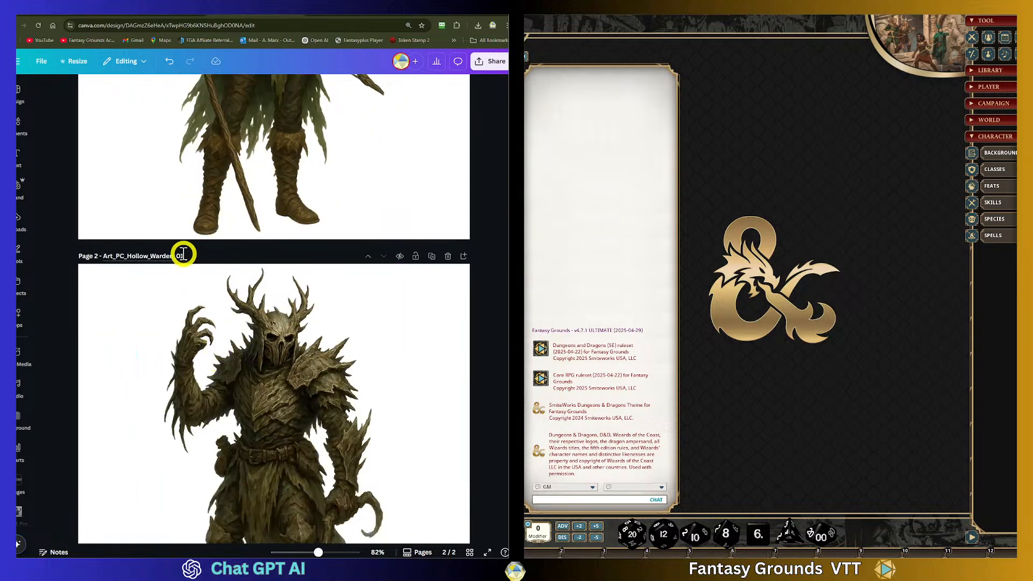
click(223, 264)
key(BackSpace)
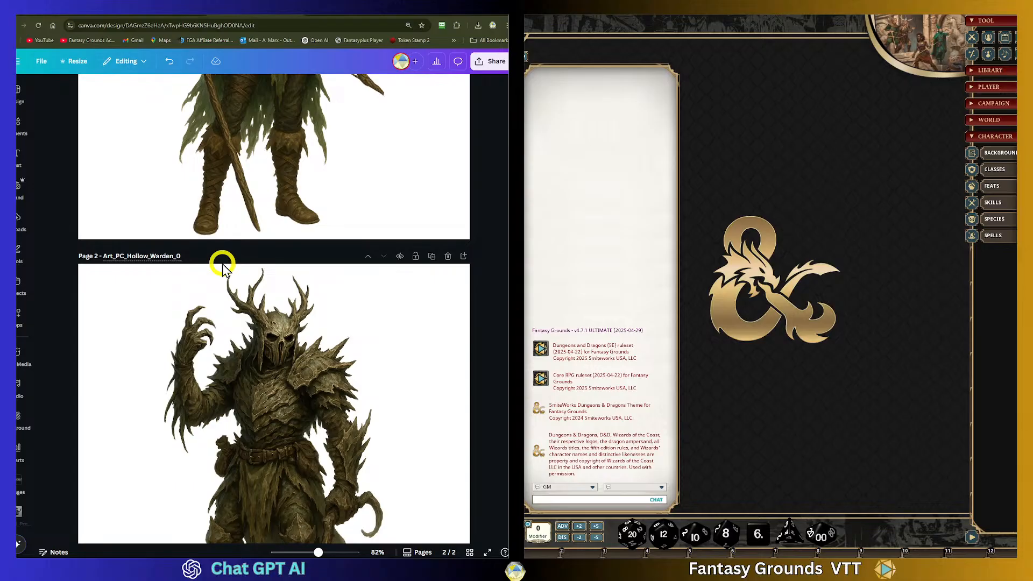
- Review both artwork pages of the design
scroll(491, 166, up, 5)
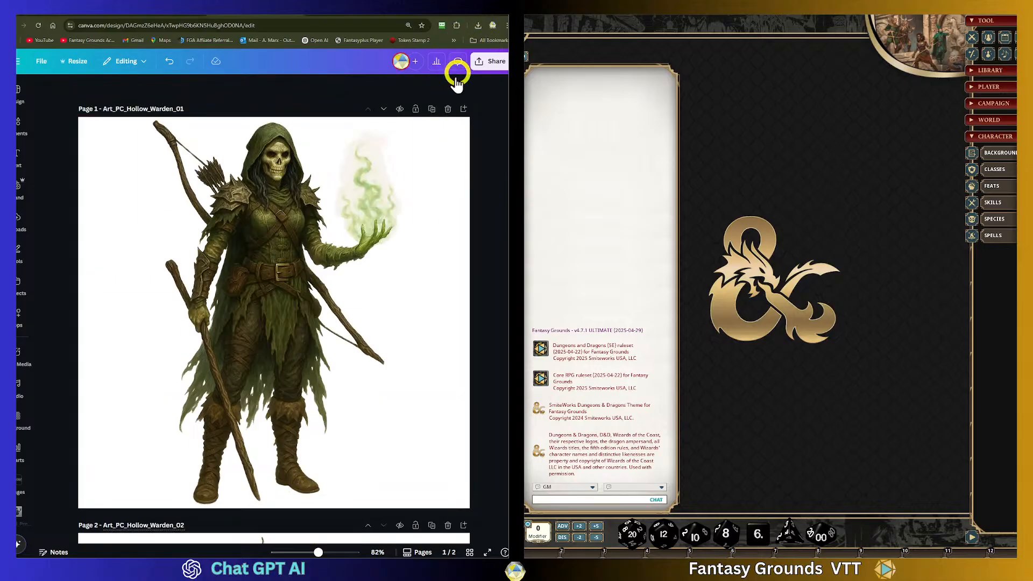
click(171, 63)
scroll(346, 159, down, 4)
scroll(347, 159, down, 1)
scroll(346, 157, up, 5)
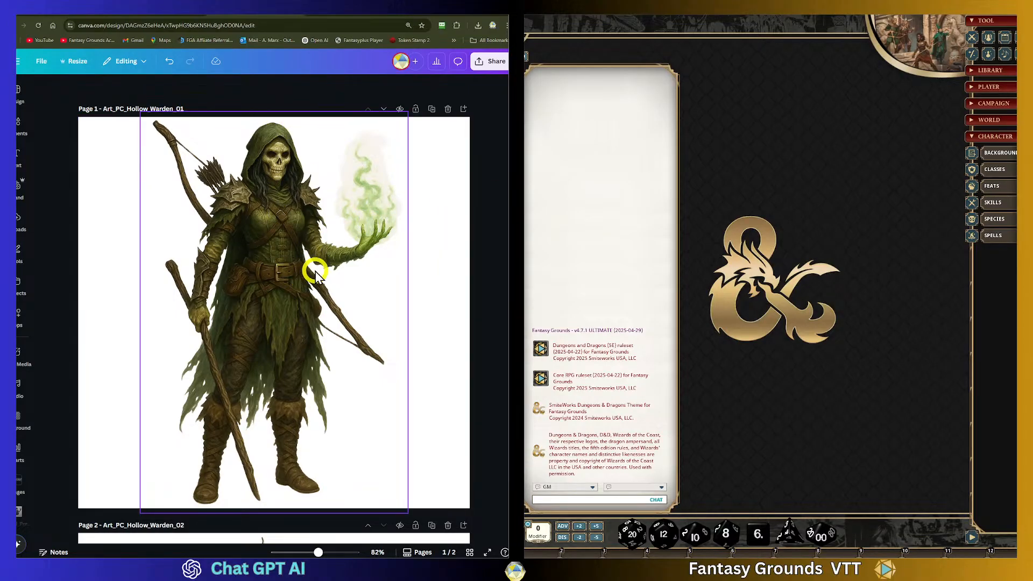
scroll(315, 267, down, 8)
scroll(315, 263, up, 2)
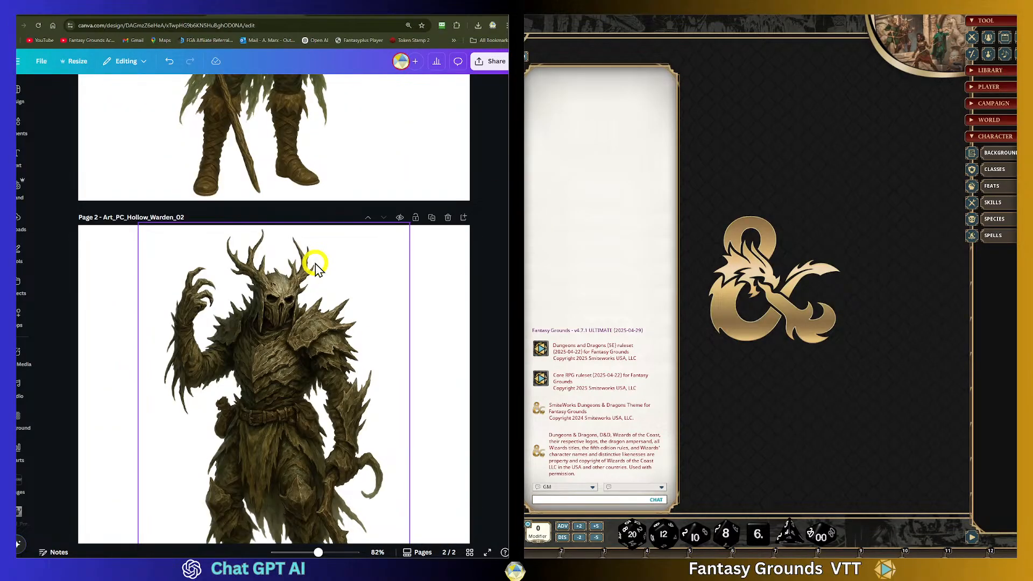
scroll(315, 263, down, 1)
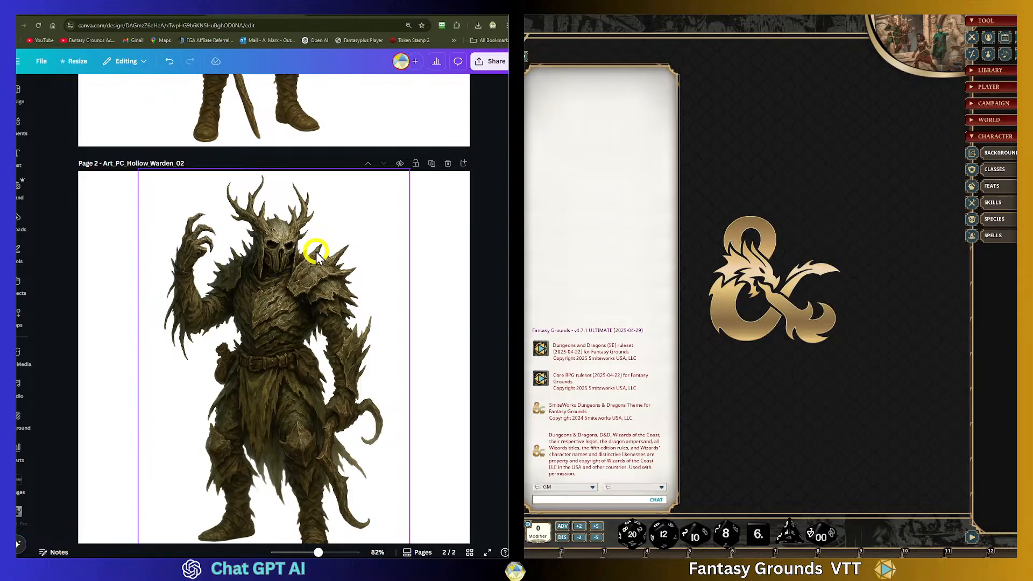
click(527, 200)
click(230, 204)
scroll(259, 285, up, 1)
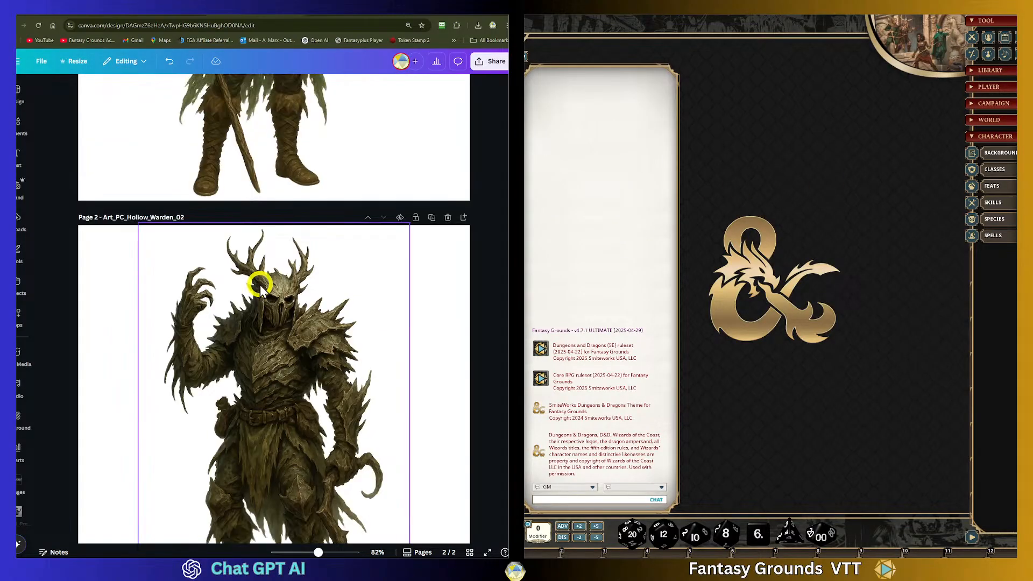
- Copy the subclass name, class and source lines from the Hollow Warden text in ChatGPT
click(63, 18)
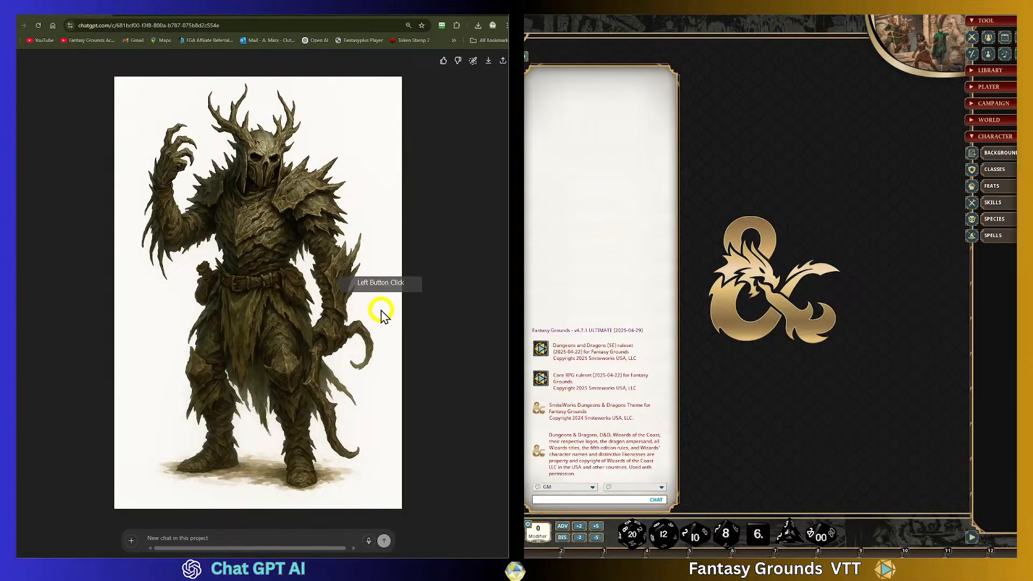
click(106, 126)
scroll(371, 332, down, 15)
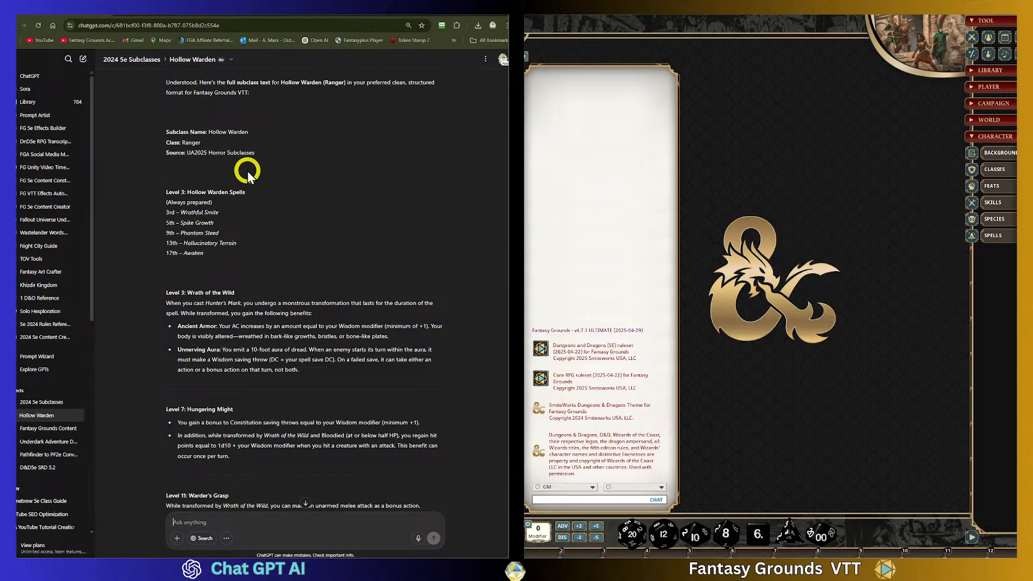
drag(257, 157, 159, 132)
right_click(202, 142)
click(215, 141)
- Ask ChatGPT: "Create the summary for the hollow warden, for the main tab in Fantasy Grounds."
click(207, 525)
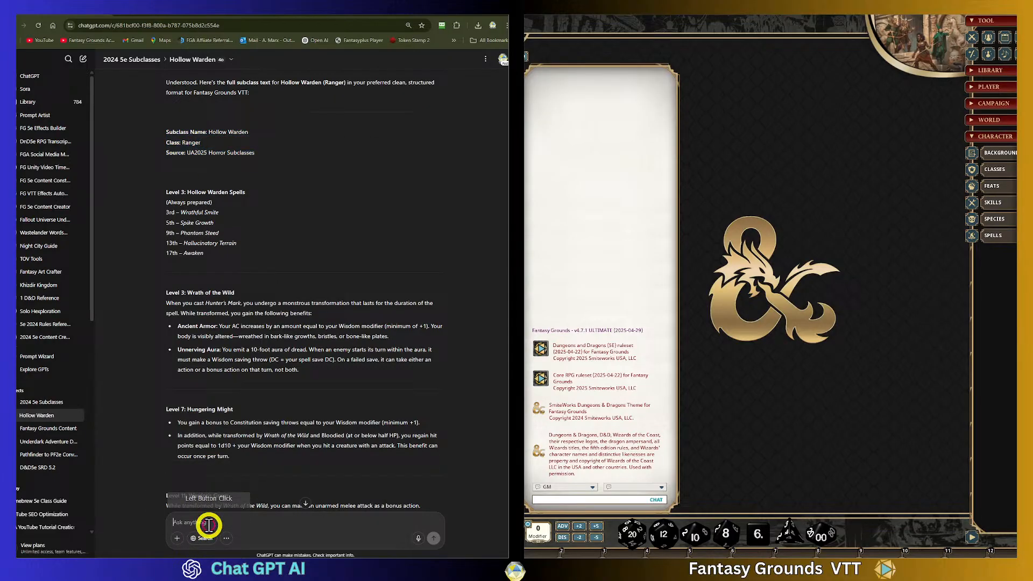
text(d)
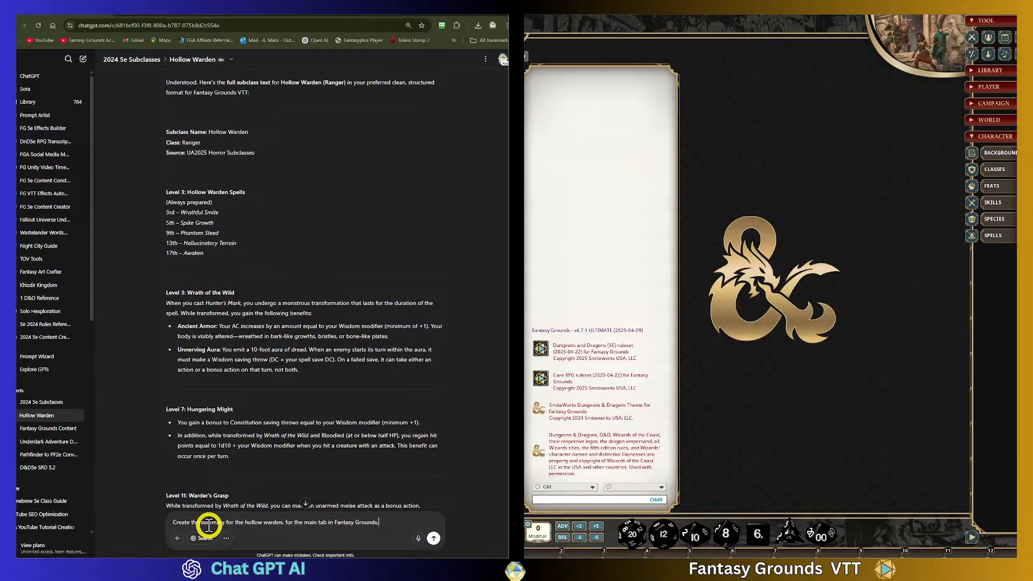
click(434, 538)
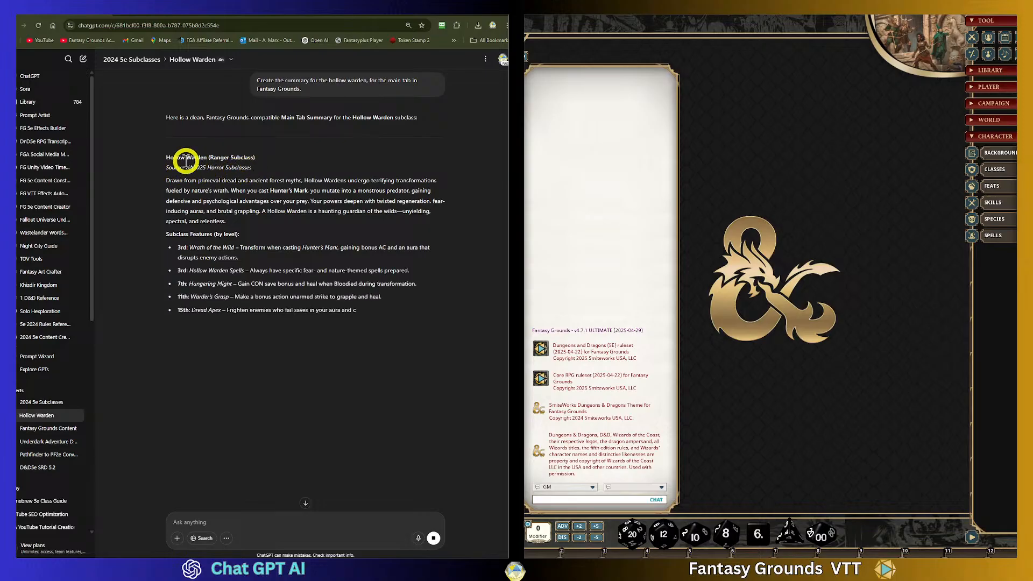
- Copy the Hollow Warden title, source line and summary paragraph from ChatGPT's response
drag(168, 157, 292, 229)
right_click(289, 202)
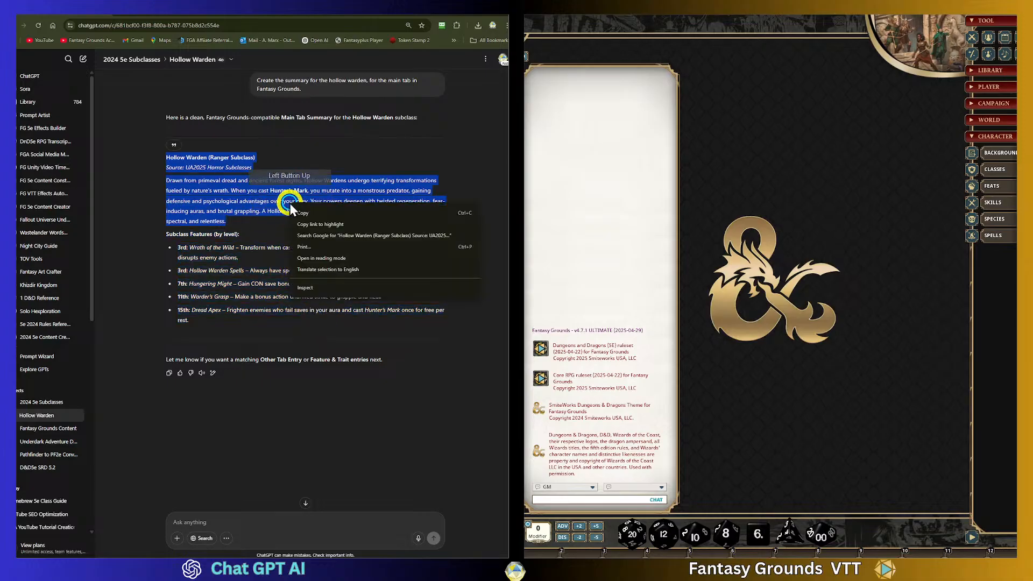
click(242, 172)
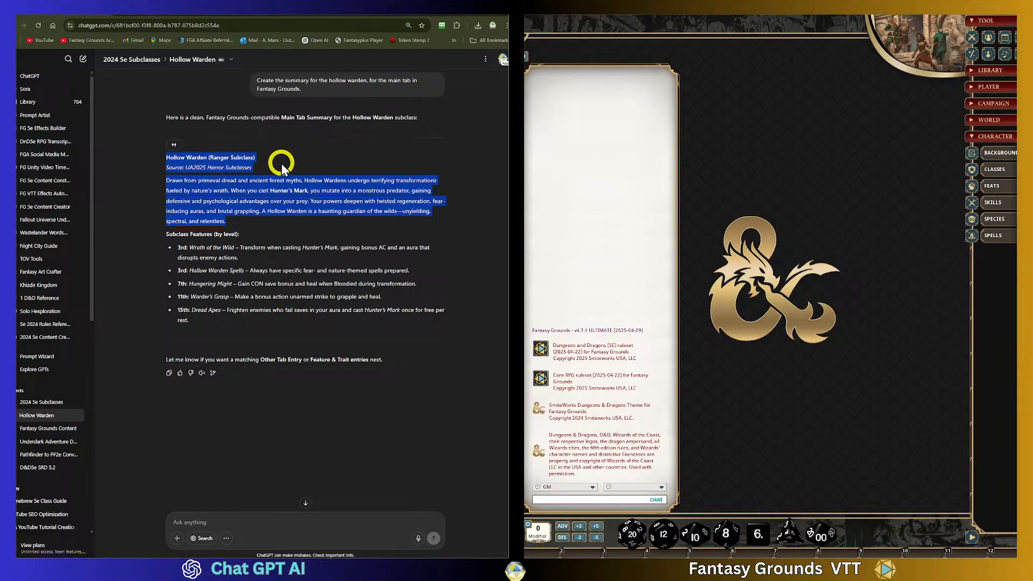
- Open the subclasses list in the 2025 UA Subclasses group, filter by version 2024 and add a new subclass entry
click(994, 171)
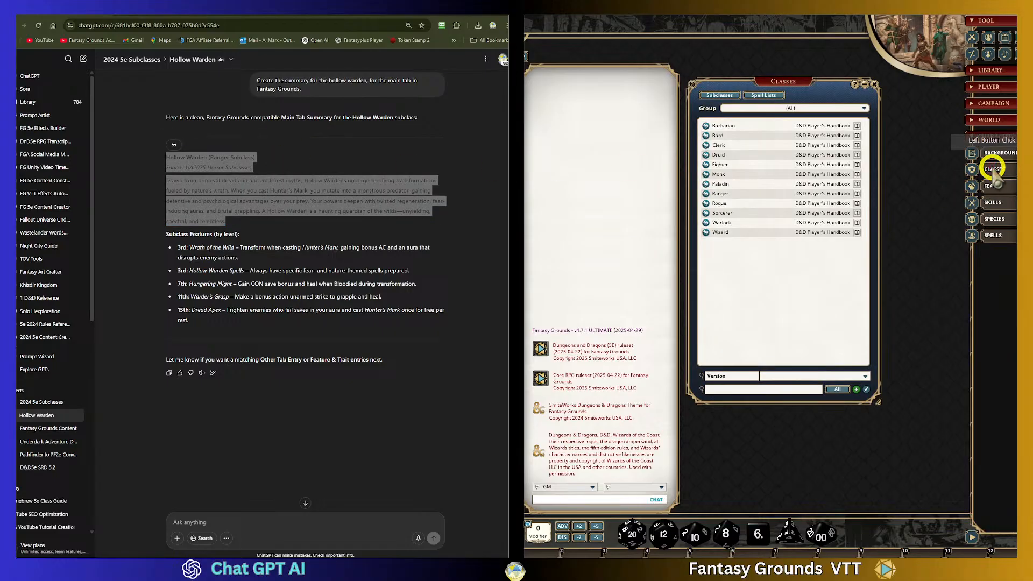
click(746, 97)
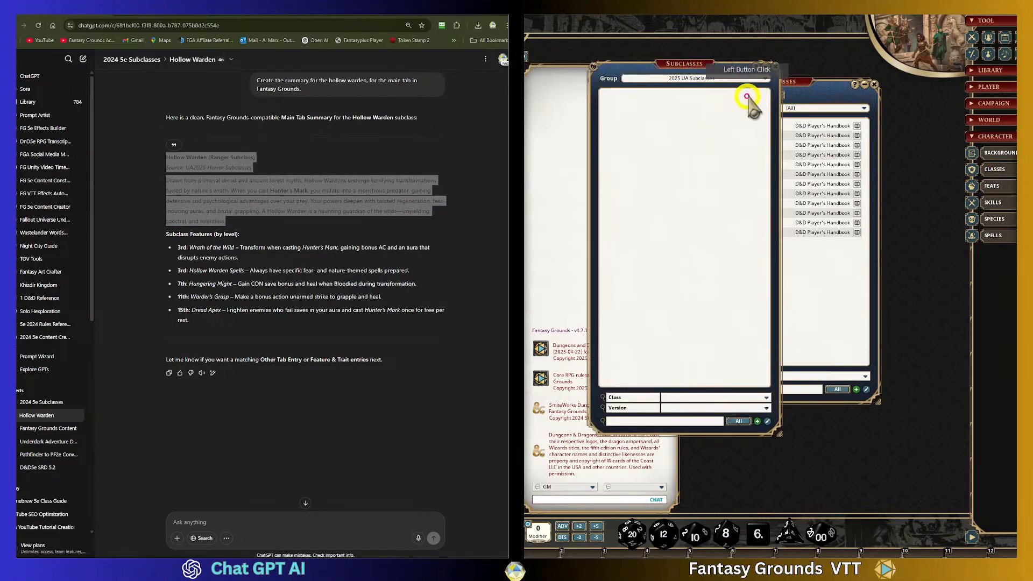
click(874, 85)
drag(696, 66, 813, 67)
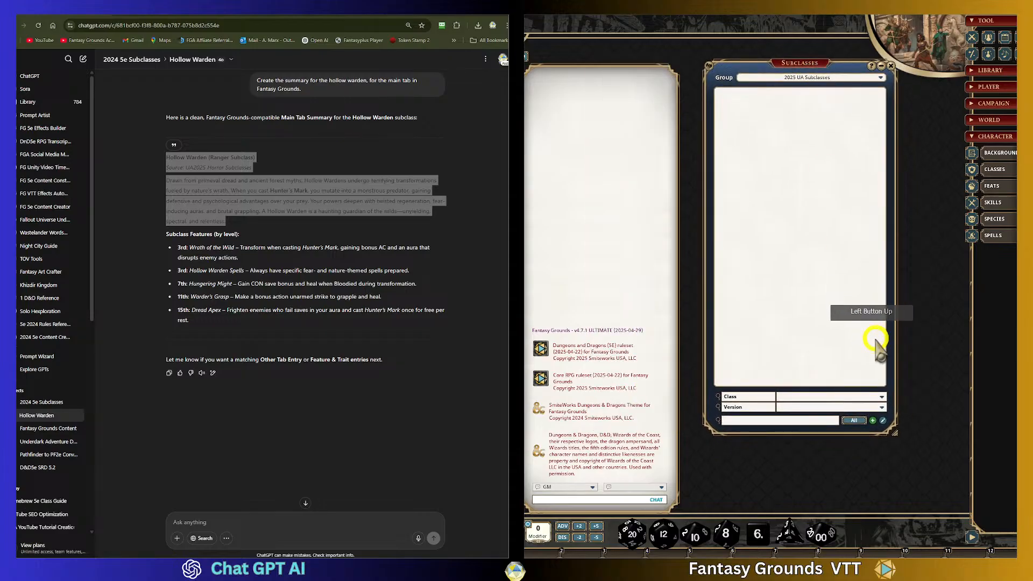
click(883, 408)
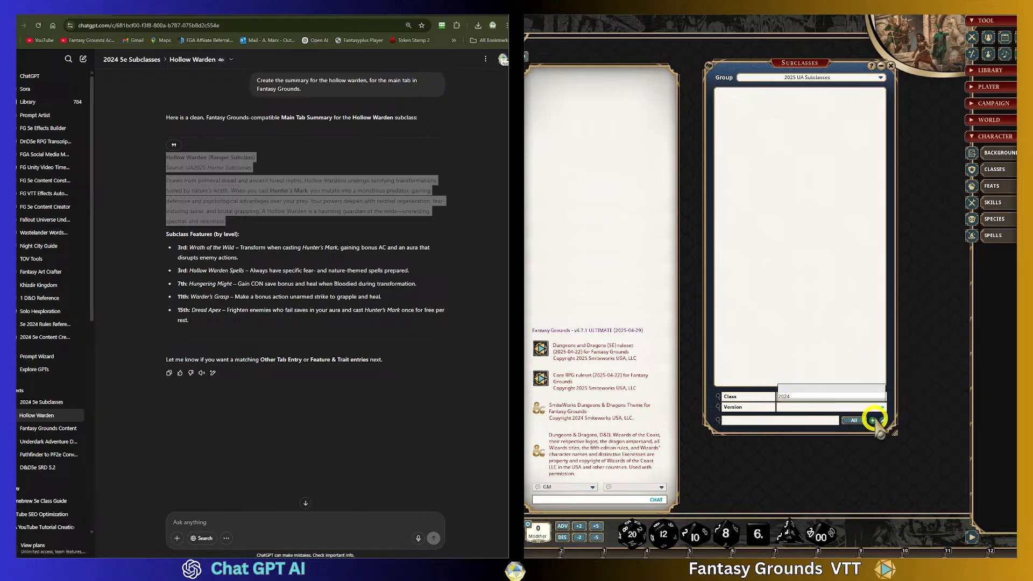
click(795, 395)
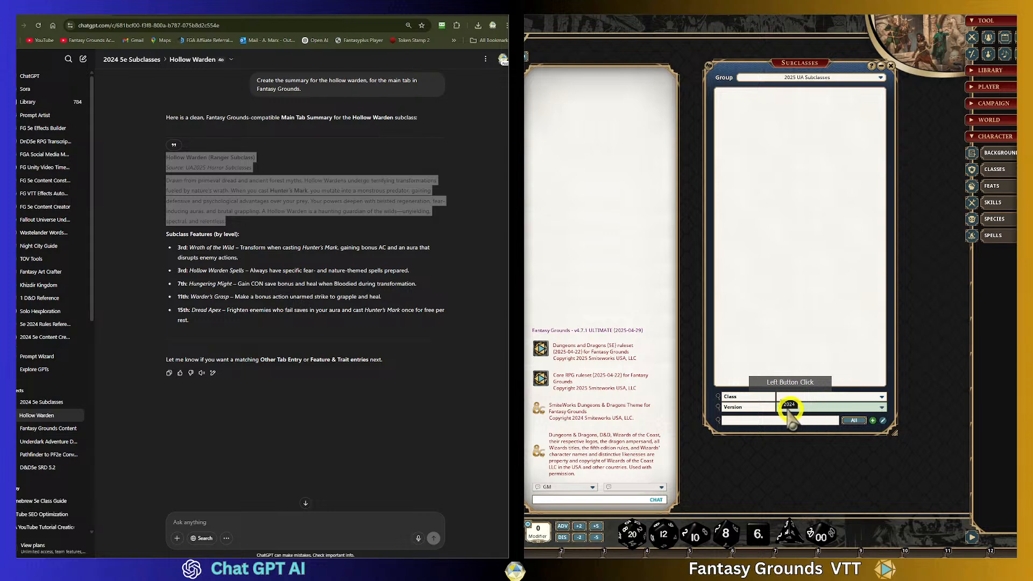
click(873, 420)
- Paste the summary into the new subclass's description and move the Hollow Warden title into its name
click(846, 297)
key(ctrl+v)
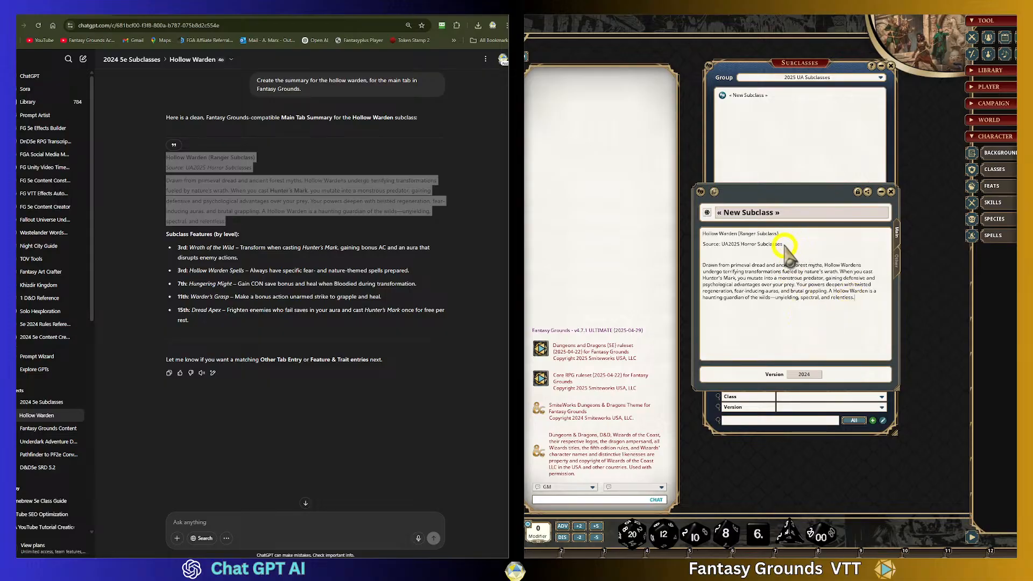
drag(786, 251, 701, 234)
click(738, 236)
click(823, 213)
key(ctrl+v)
- Delete the leftover title and source lines and blank lines from the top of the description
drag(783, 244, 704, 235)
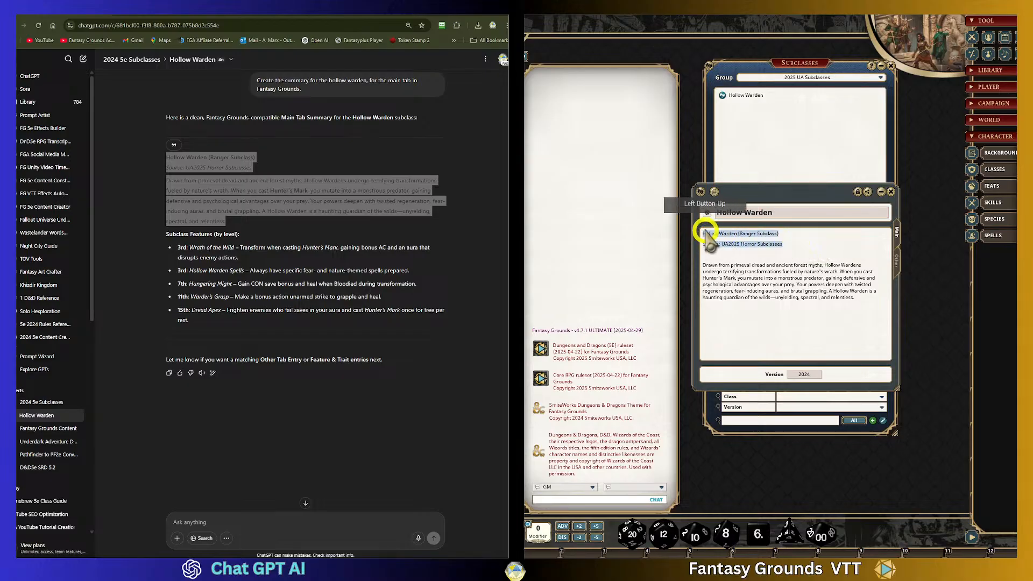
key(Delete)
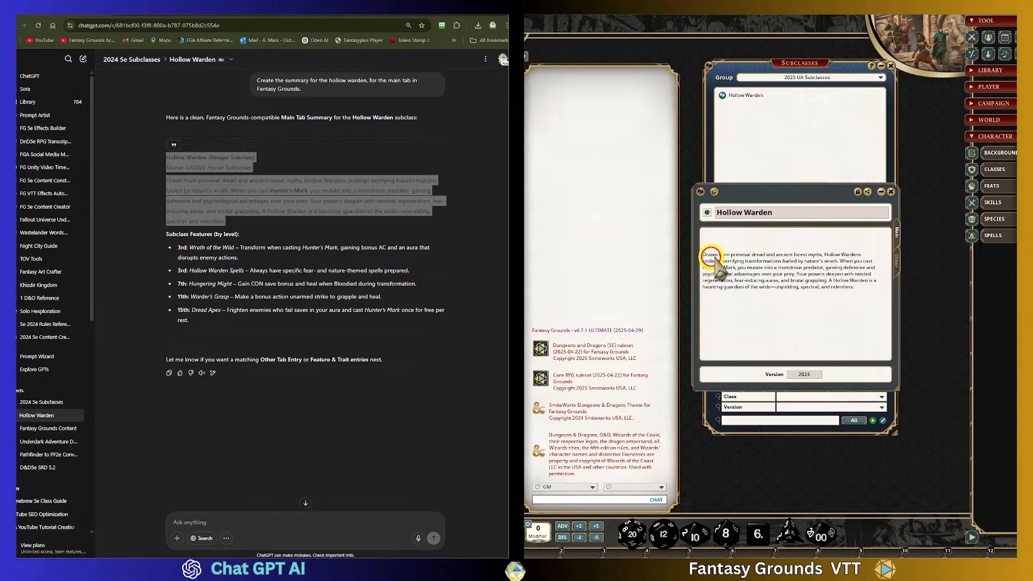
click(739, 262)
key(BackSpace)
key(BackSpace)
key(BackSpace)
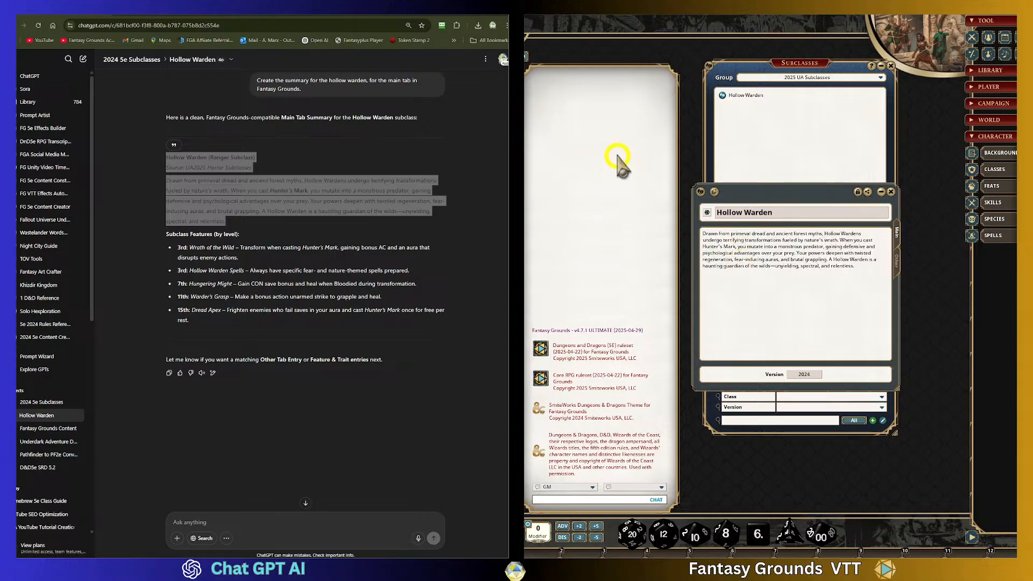
drag(856, 266, 704, 233)
click(838, 293)
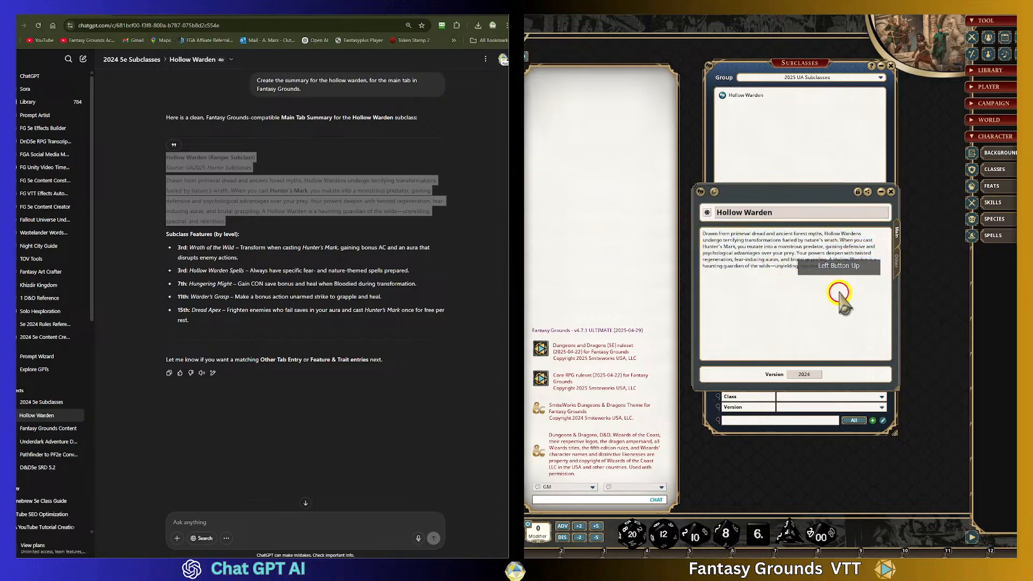
- Set the subclass's class to Ranger and return to the main tab description
click(897, 261)
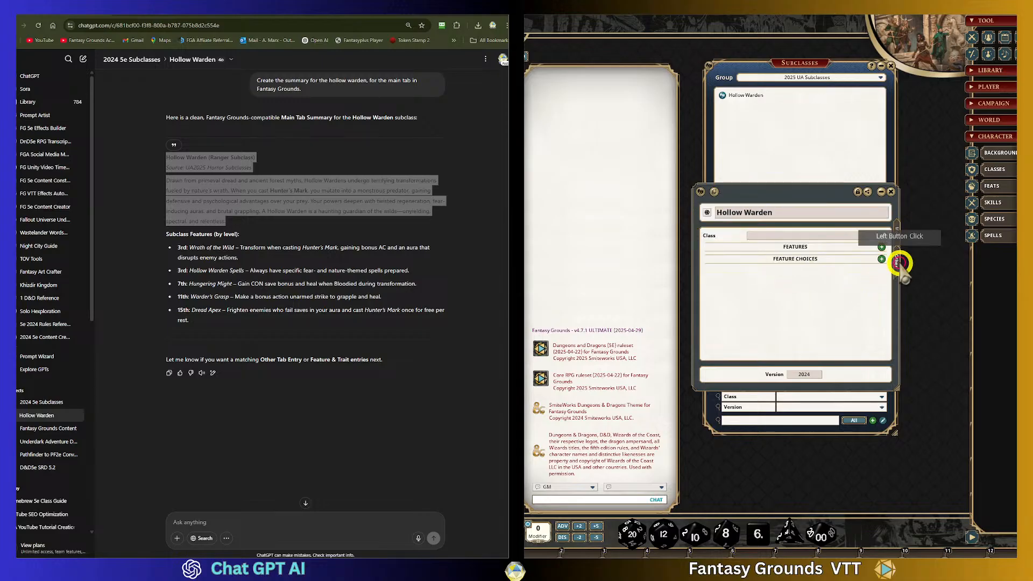
click(791, 237)
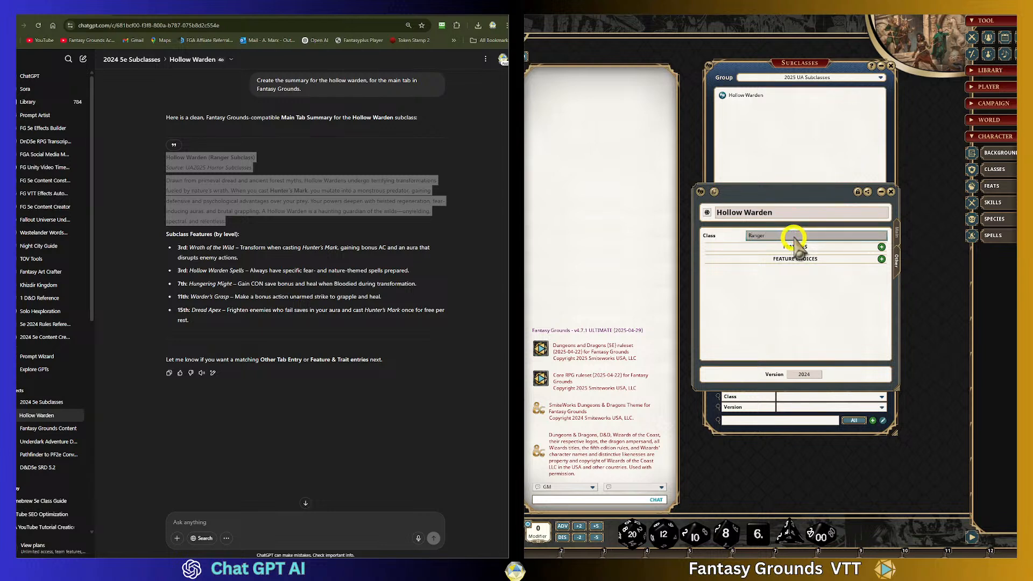
click(273, 232)
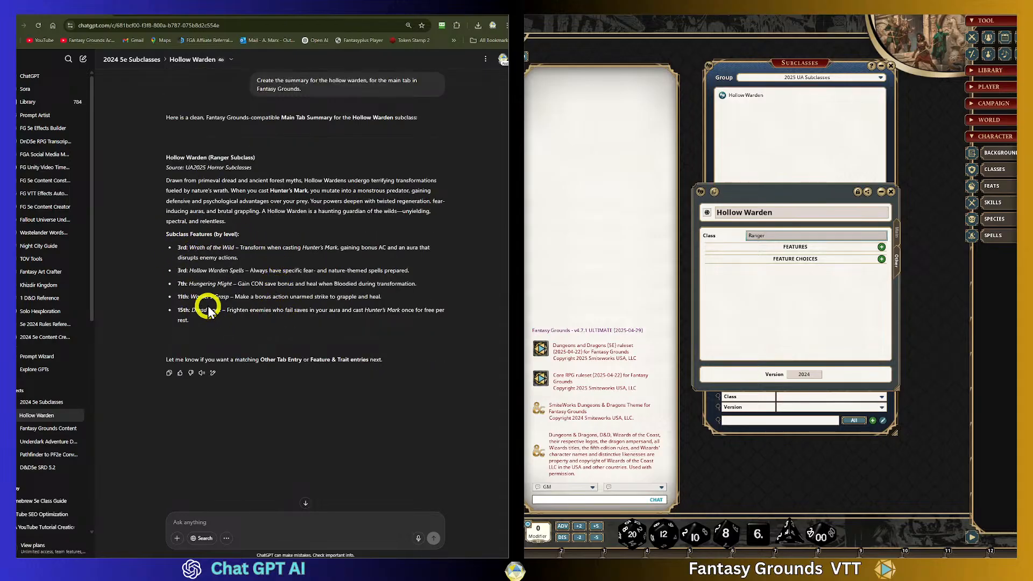
click(896, 233)
click(879, 266)
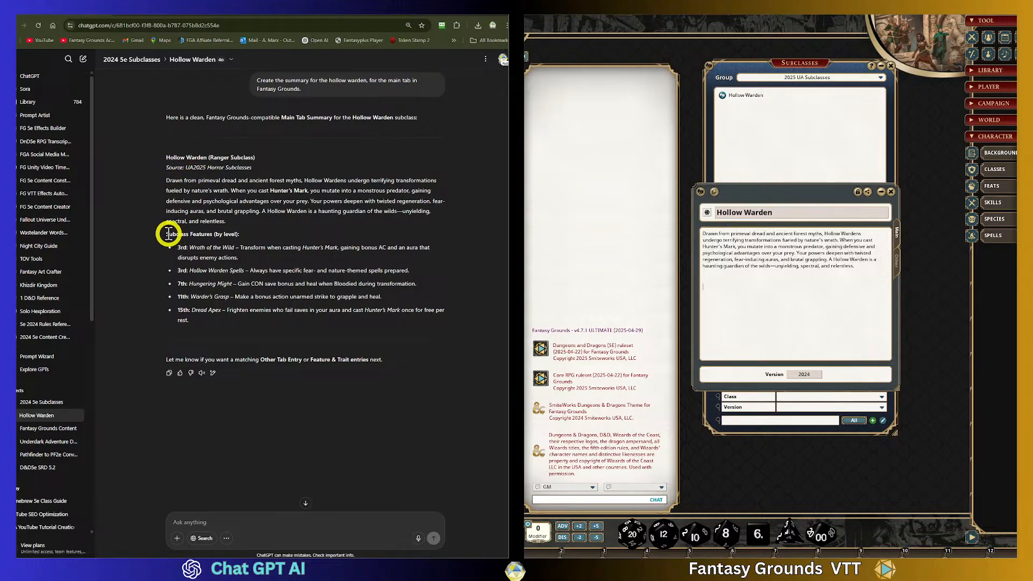
- Copy the Subclass Features (by level) list from ChatGPT and paste it below the description
drag(167, 234, 397, 329)
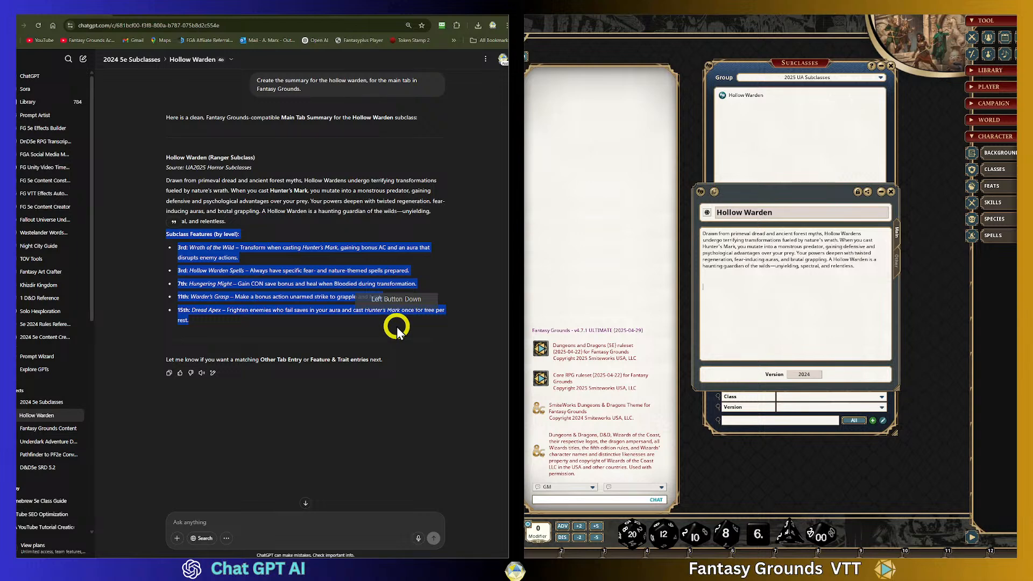
click(730, 297)
key(ctrl+v)
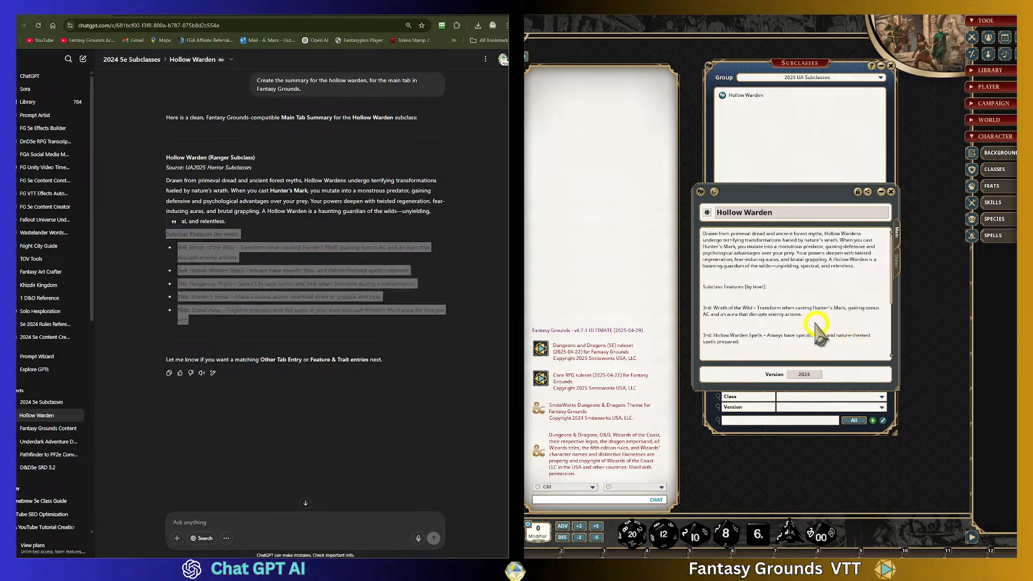
- Remove the blank line and format "Subclass Features (by level):" as a heading
click(766, 313)
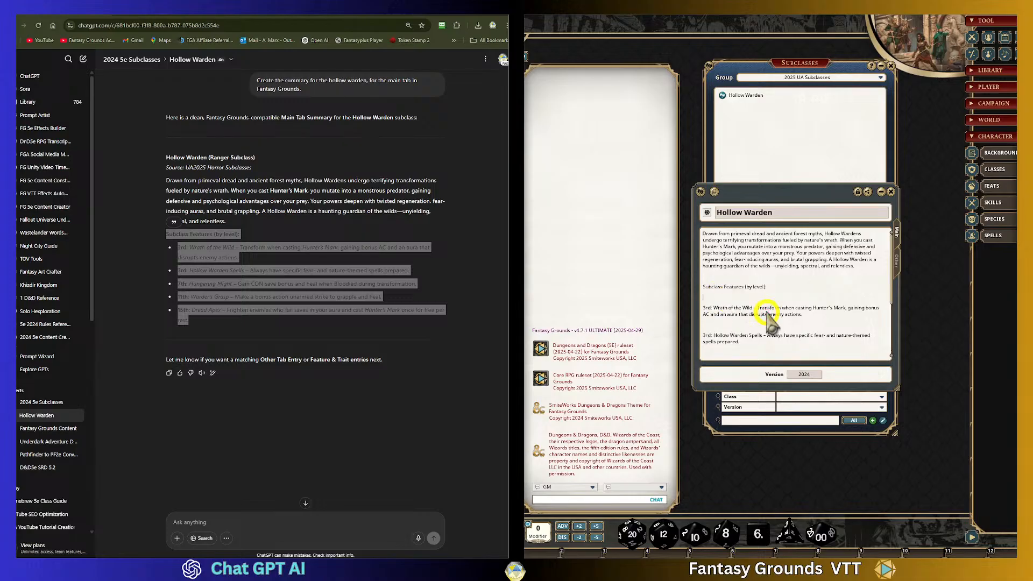
key(BackSpace)
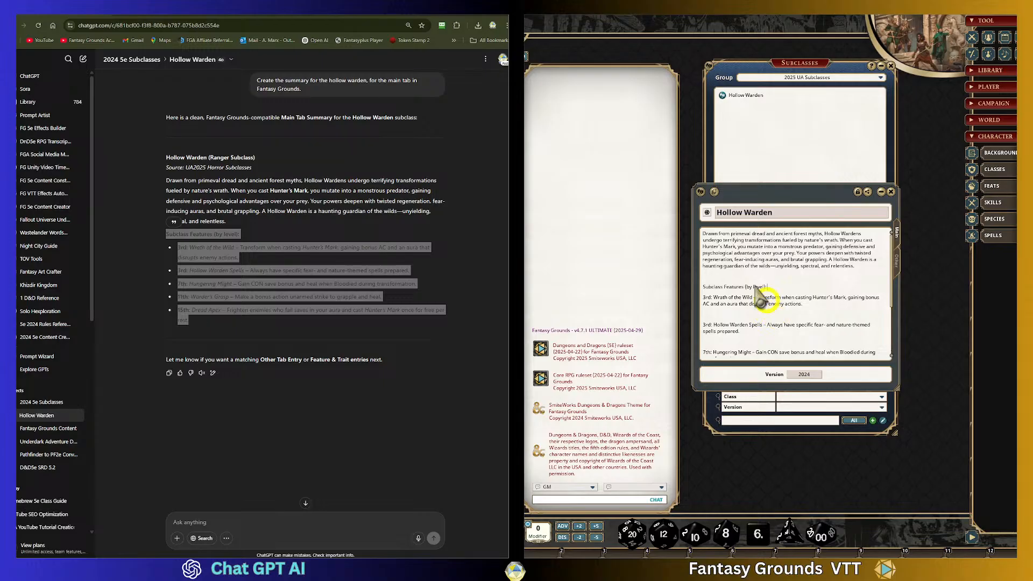
drag(703, 288, 855, 289)
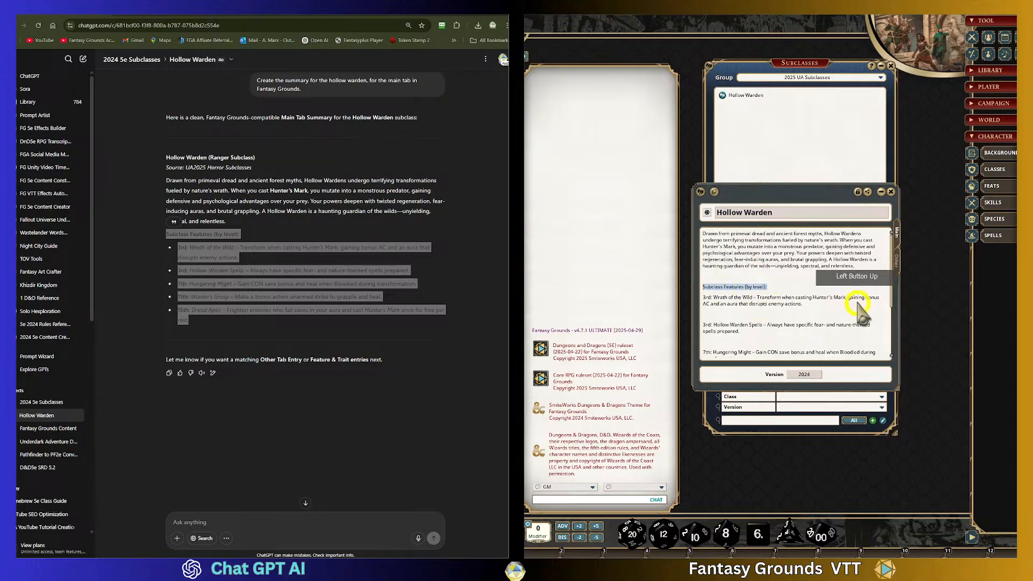
key(ctrl+h)
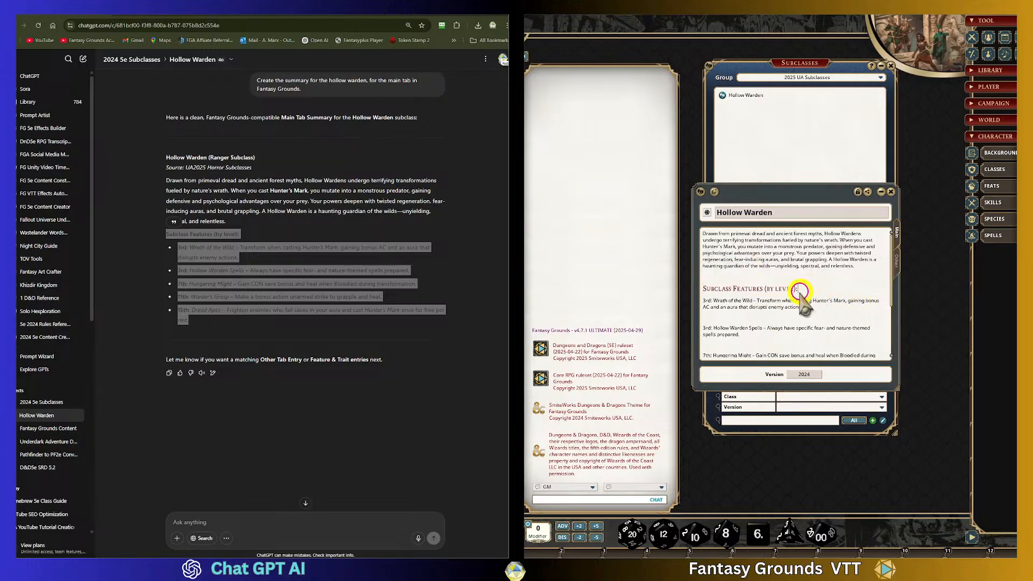
- Apply Clean Up Text to the pasted features so their extra blank lines are removed
scroll(807, 293, down, 1)
right_click(763, 299)
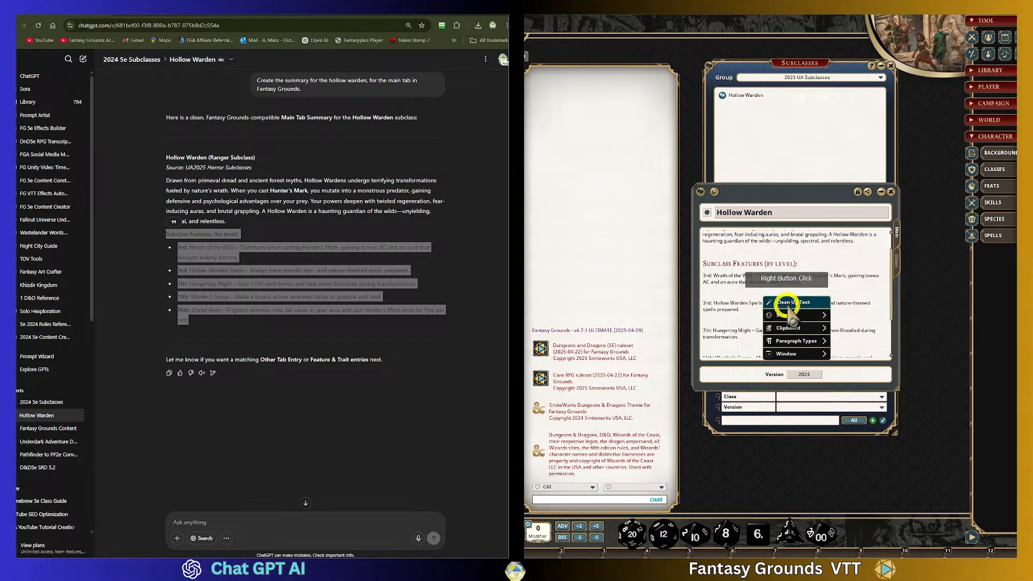
click(786, 303)
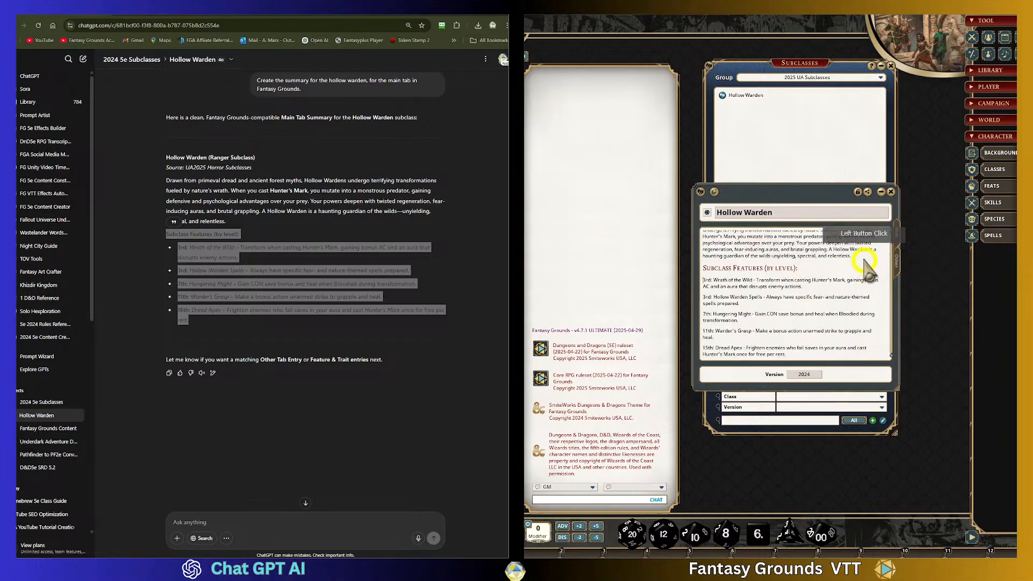
key(Return)
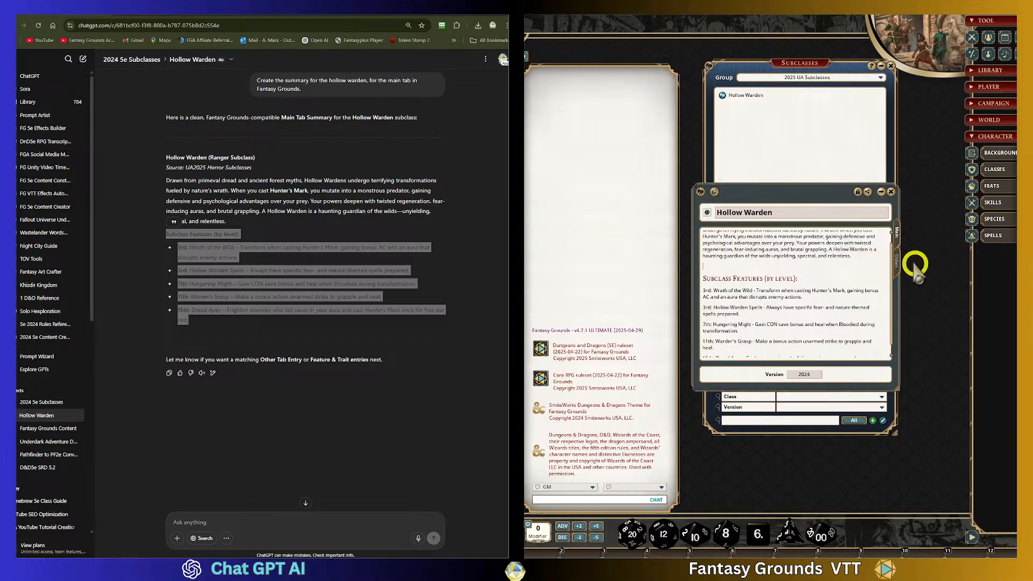
- Format the five level feature lines as a bulleted list
scroll(842, 289, down, 1)
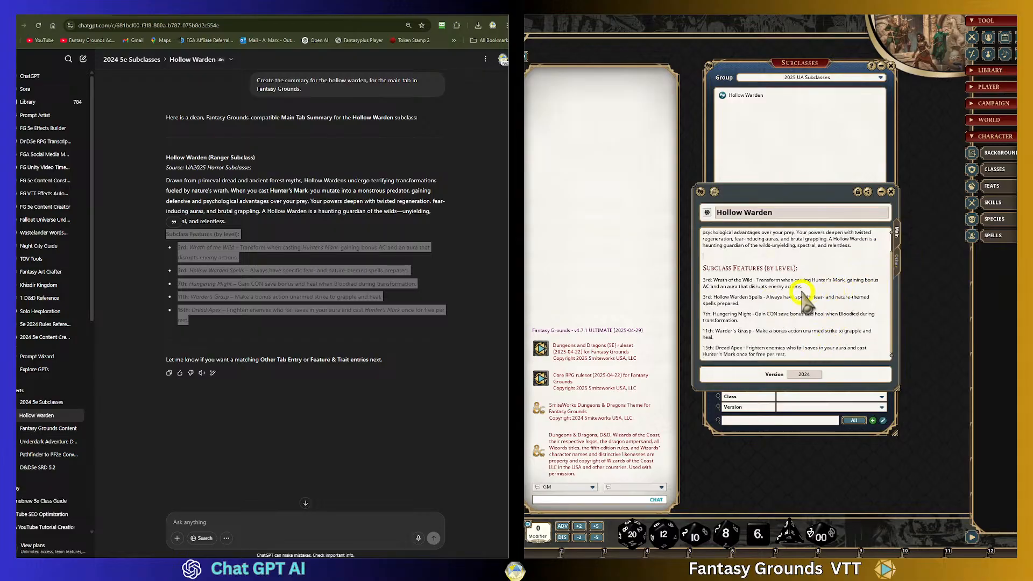
drag(802, 287, 703, 280)
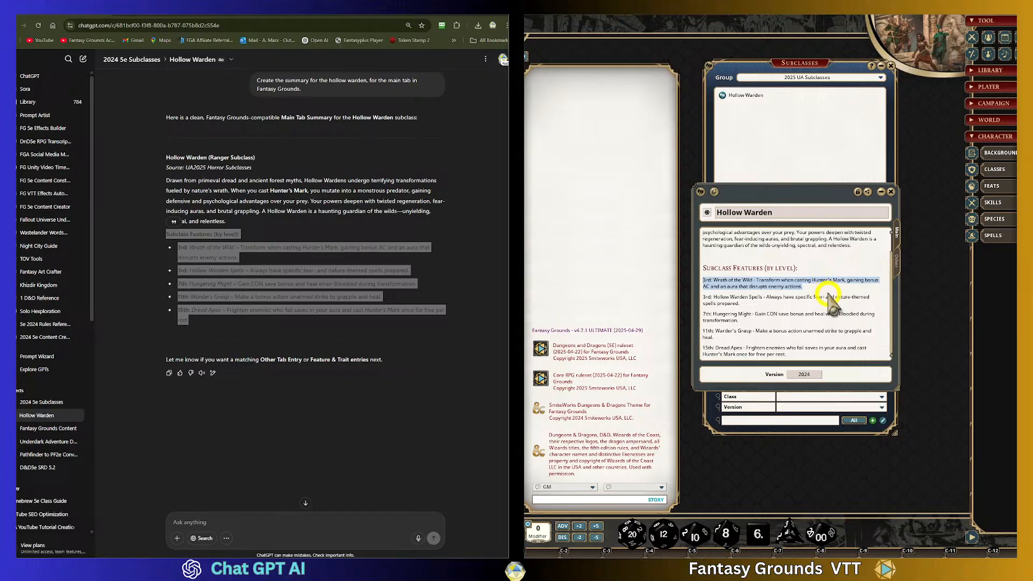
key(ctrl+4)
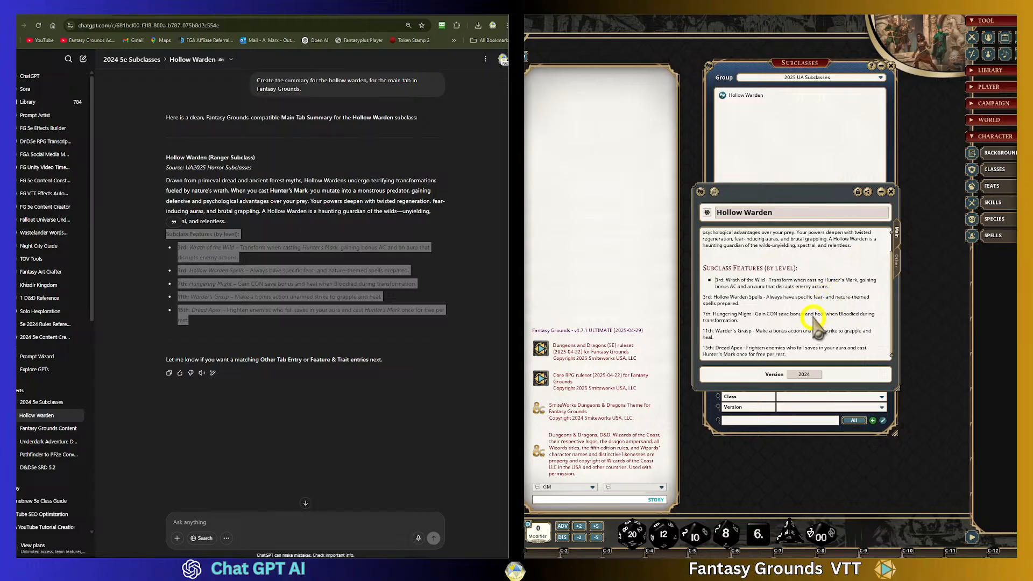
drag(740, 304, 703, 347)
key(ctrl+4)
key(ctrl+4)
key(ctrl+4)
key(ctrl+4)
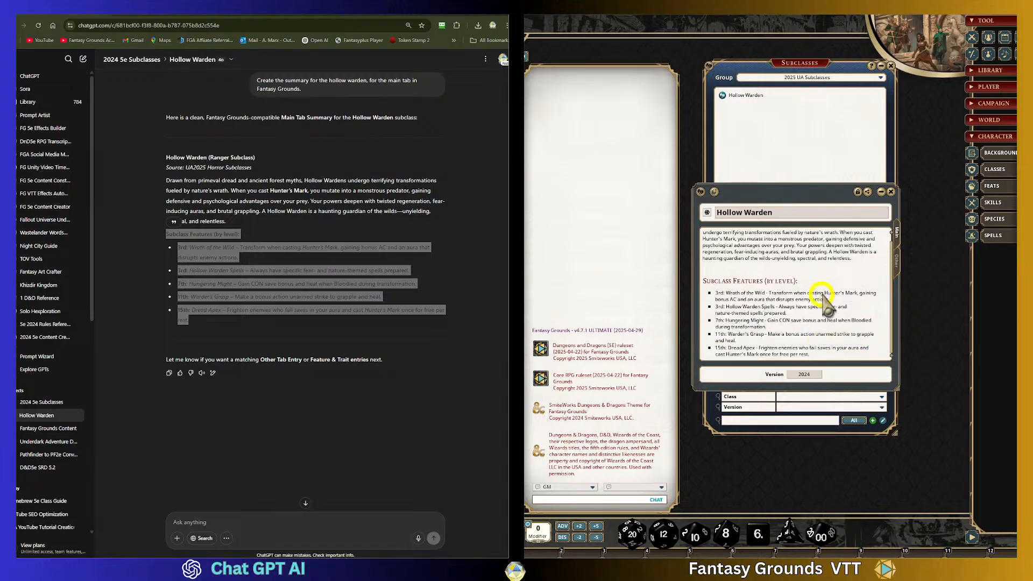
- Review the formatted subclass description, then open the subclass's other tab
scroll(733, 288, up, 1)
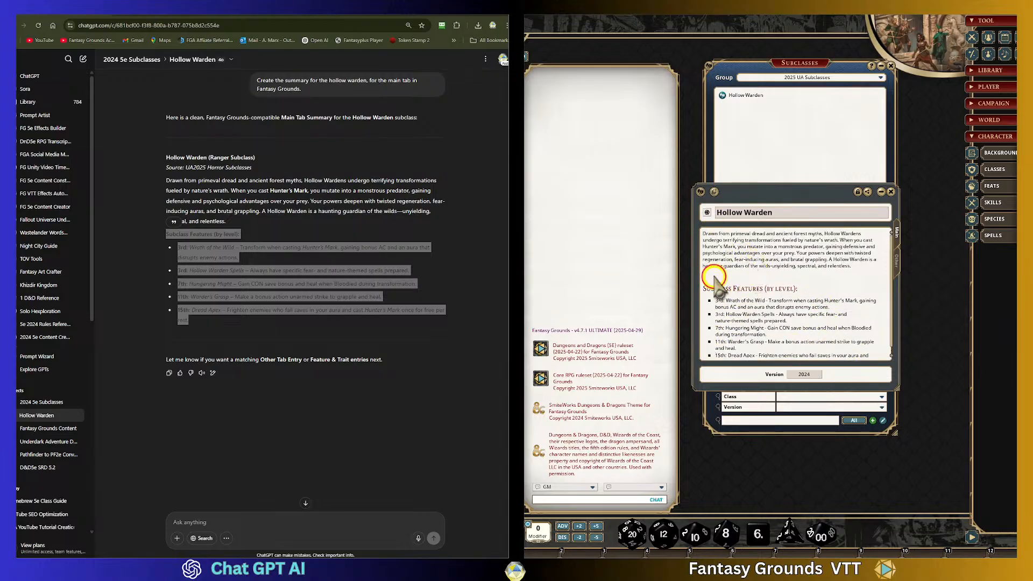
scroll(839, 315, down, 1)
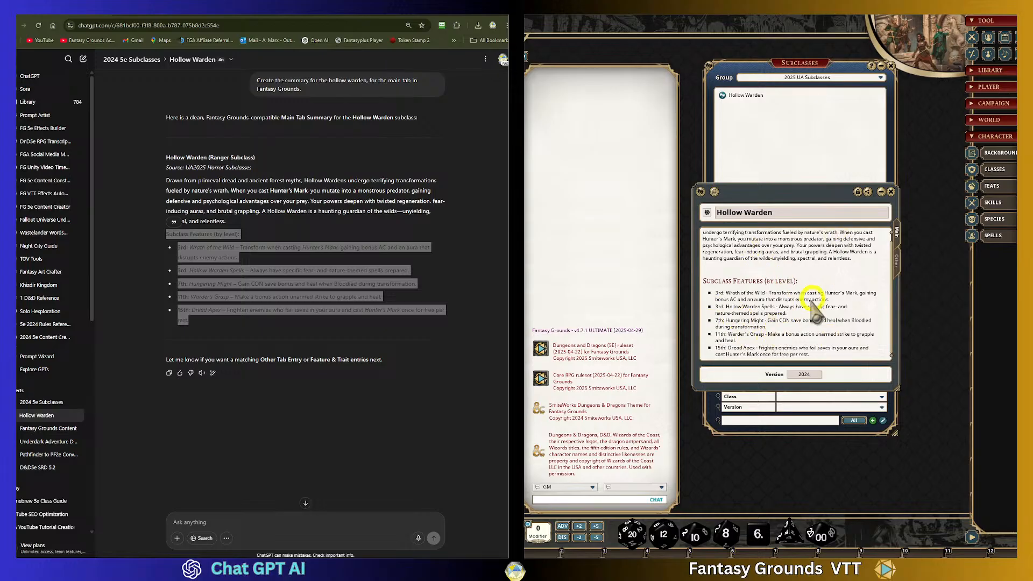
scroll(769, 281, up, 1)
scroll(766, 317, down, 1)
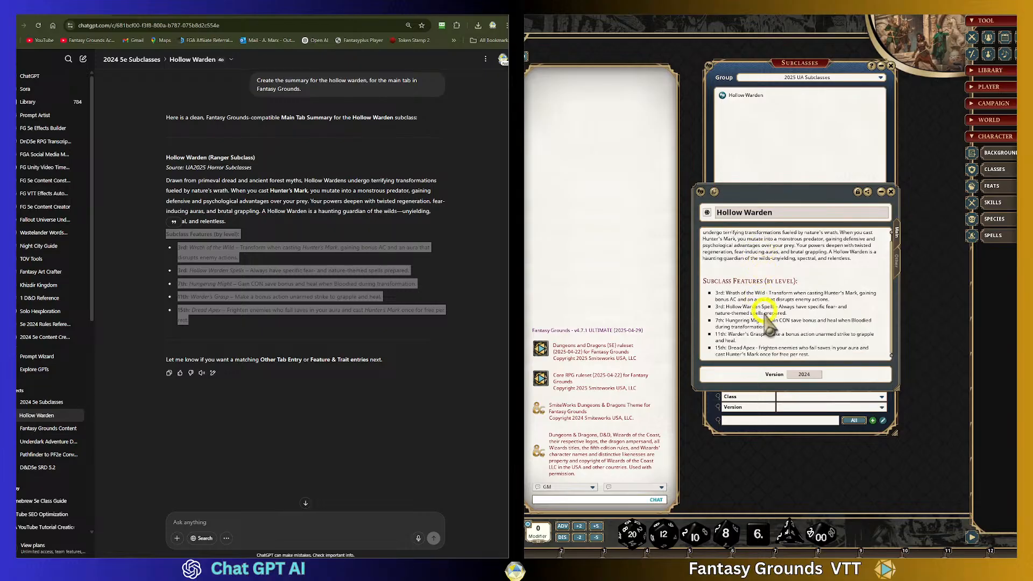
scroll(775, 318, up, 1)
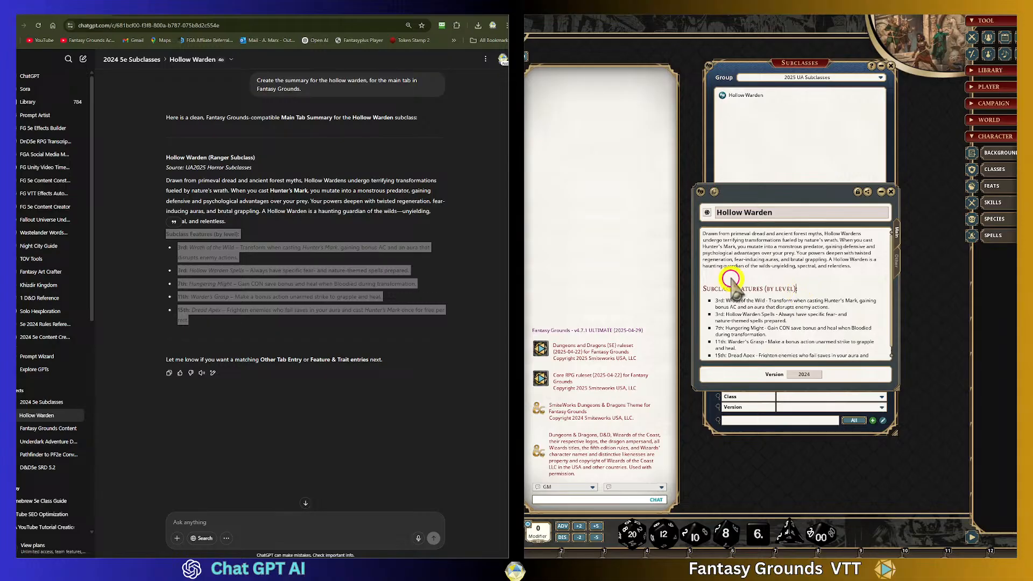
scroll(775, 236, down, 1)
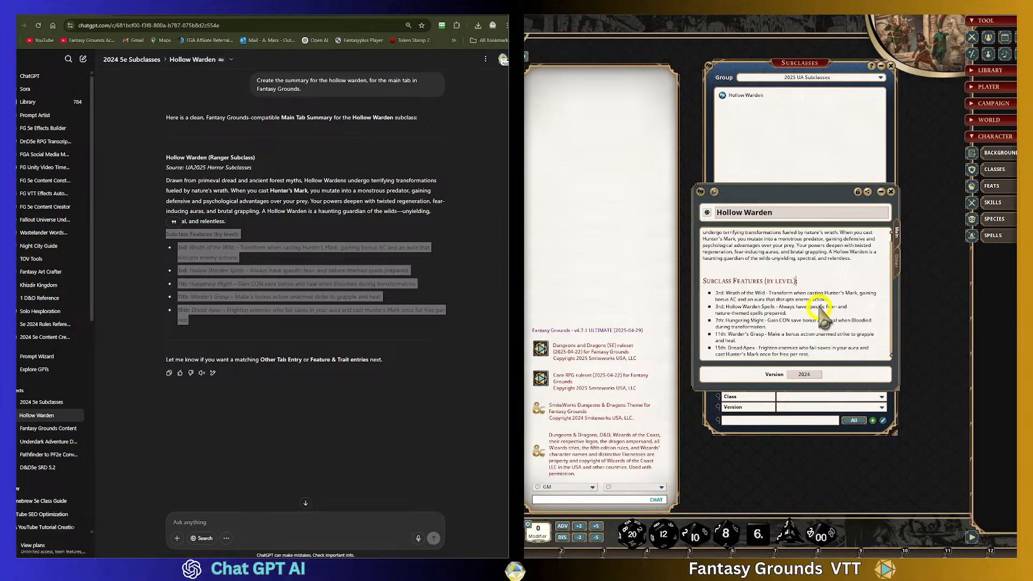
click(896, 260)
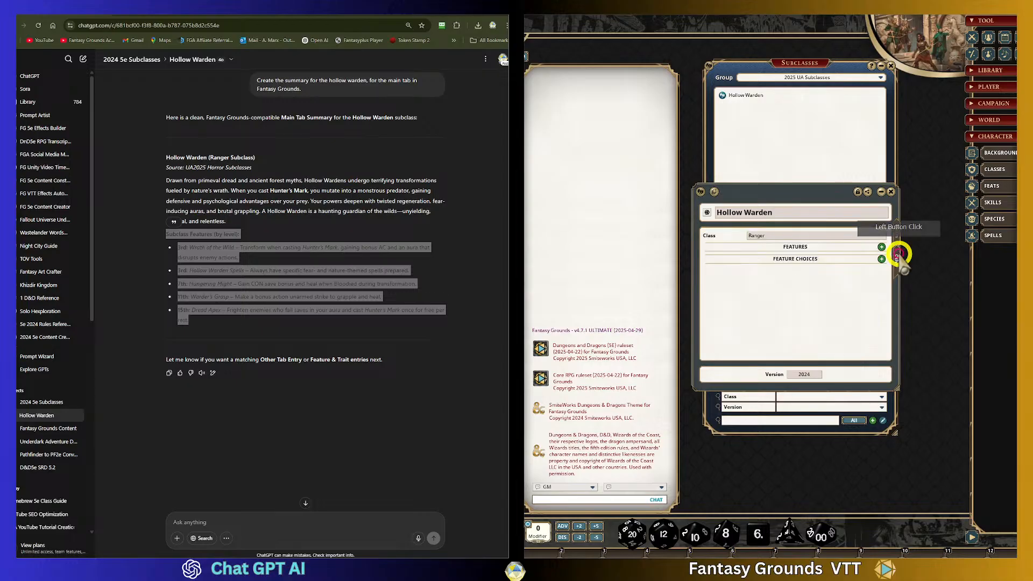
- Add a level 3 class feature named Wrath of the Wild to the Hollow Warden subclass, copying the title from the chat
click(881, 247)
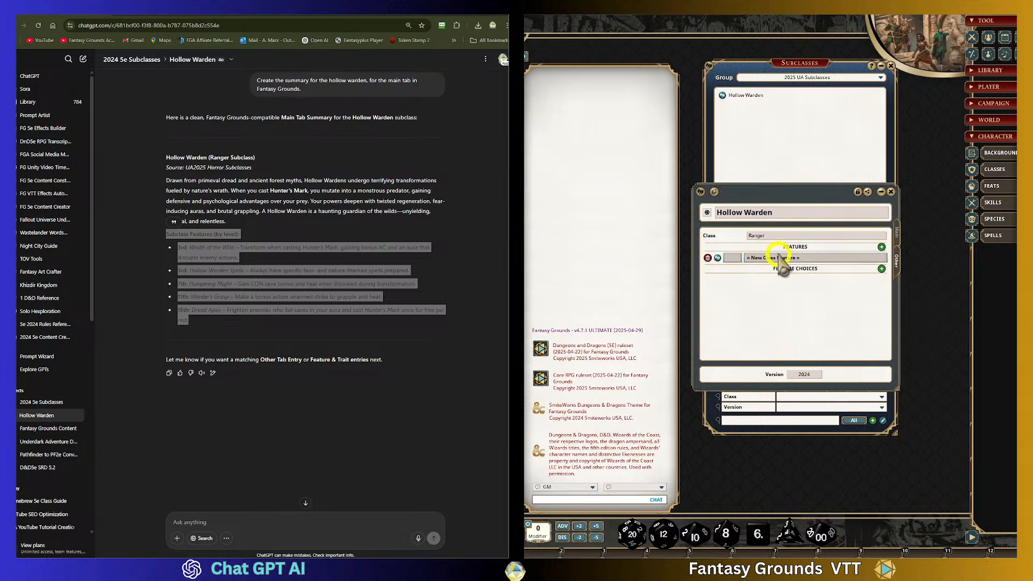
click(477, 305)
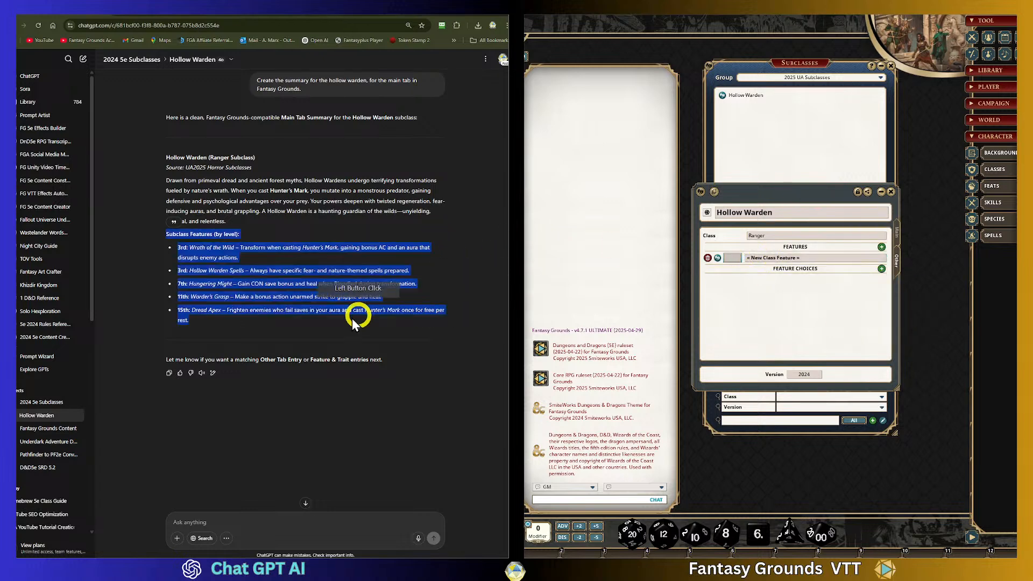
click(129, 240)
click(293, 277)
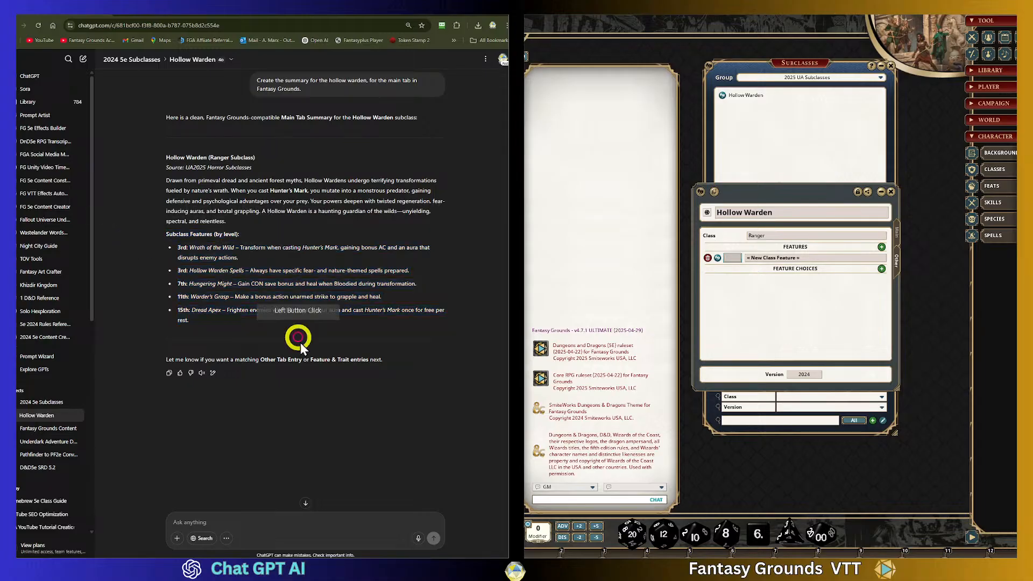
scroll(325, 346, down, 1)
scroll(323, 344, up, 5)
scroll(321, 340, up, 20)
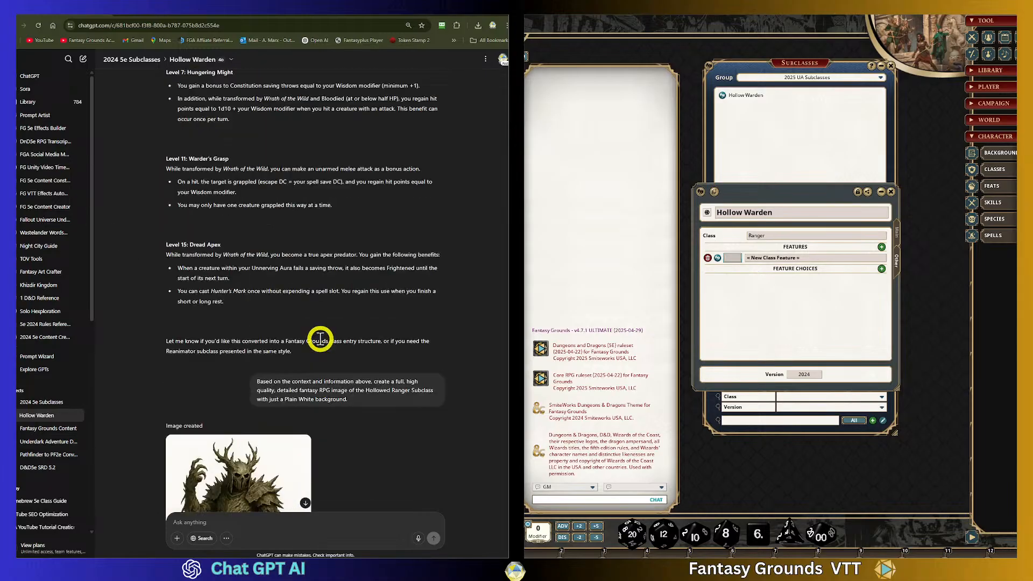
scroll(320, 339, up, 3)
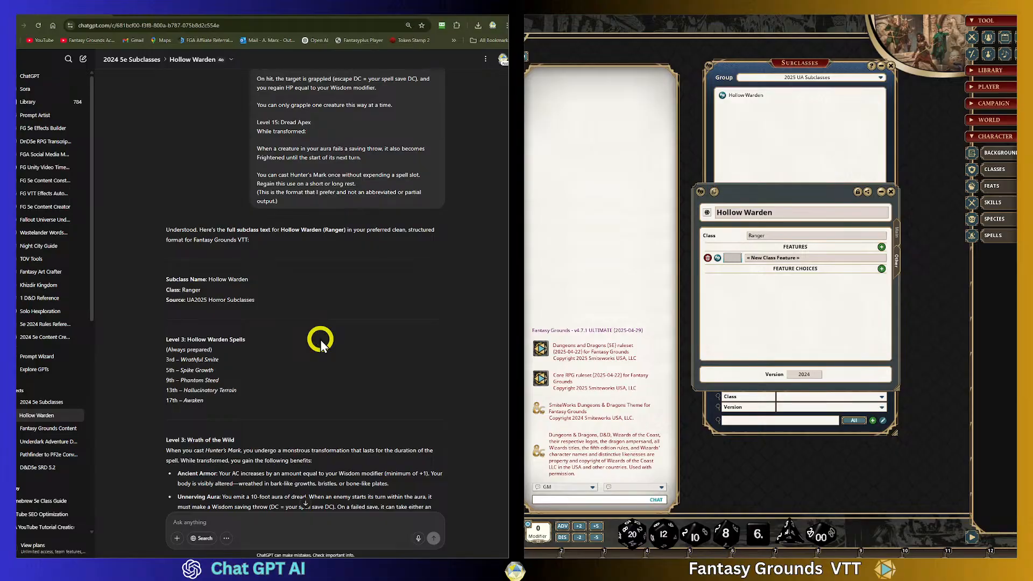
scroll(321, 344, down, 2)
drag(235, 332, 188, 332)
key(ctrl+c)
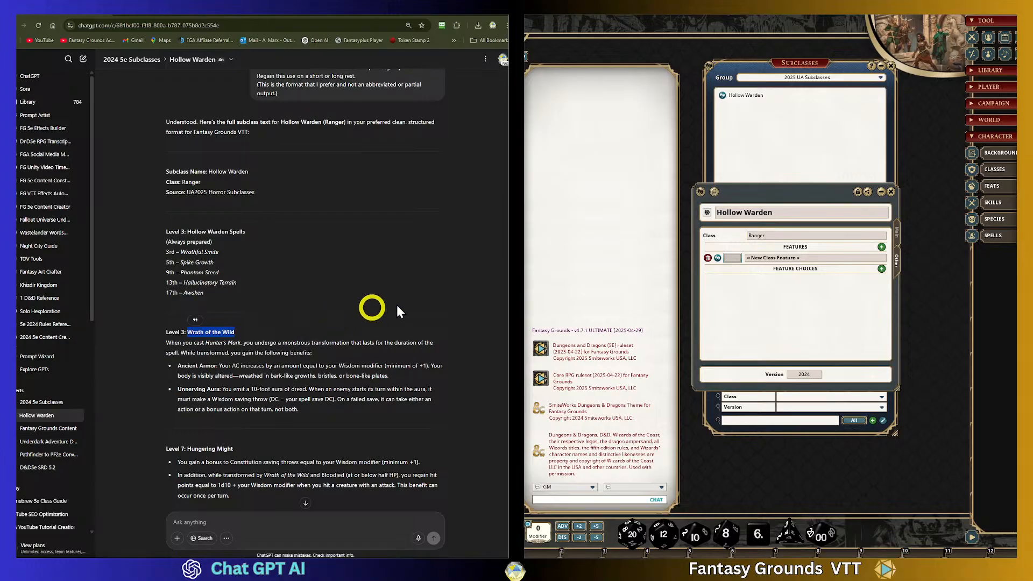
click(736, 258)
text(33)
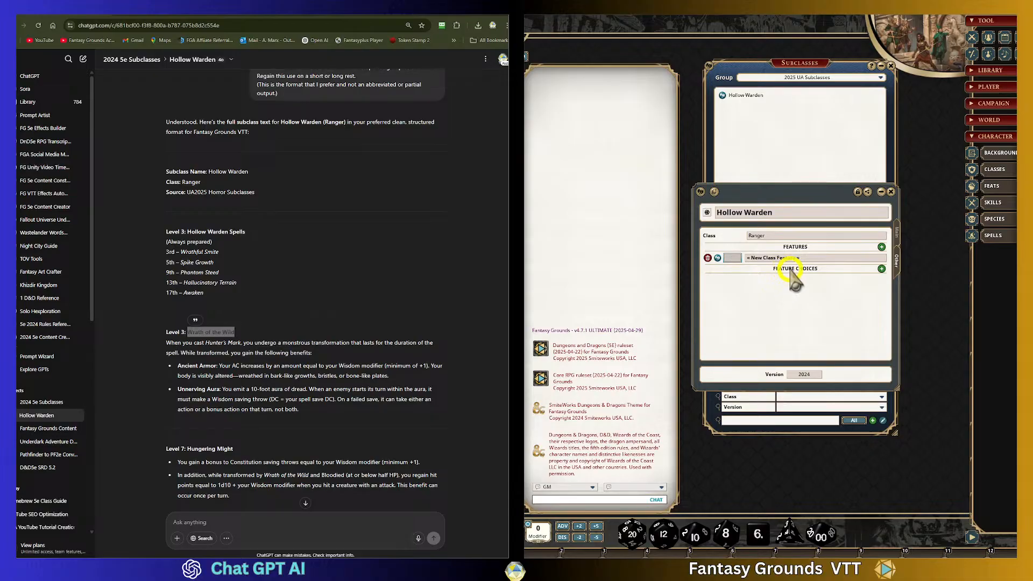
click(793, 268)
click(798, 260)
key(ctrl+v)
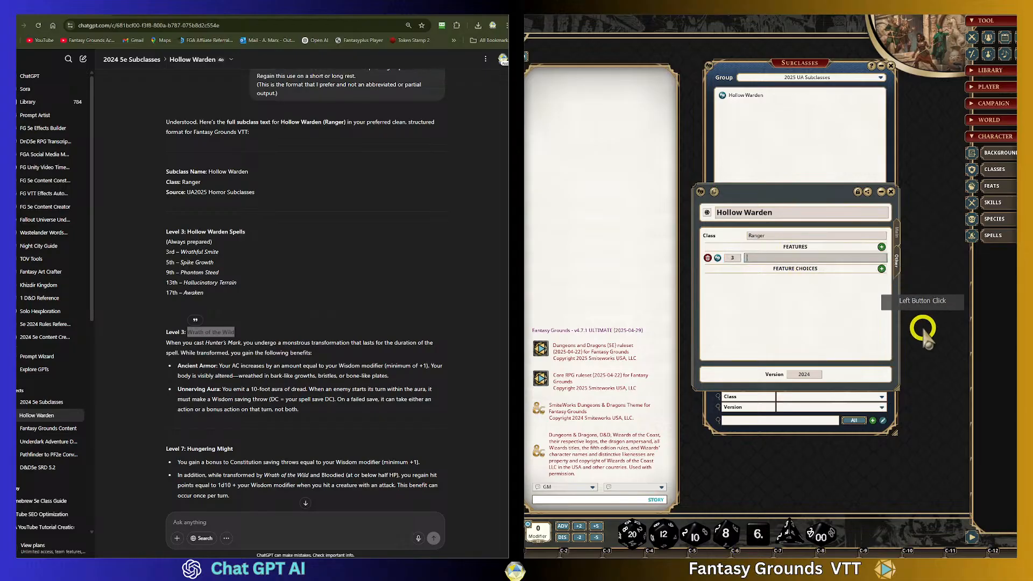
key(Return)
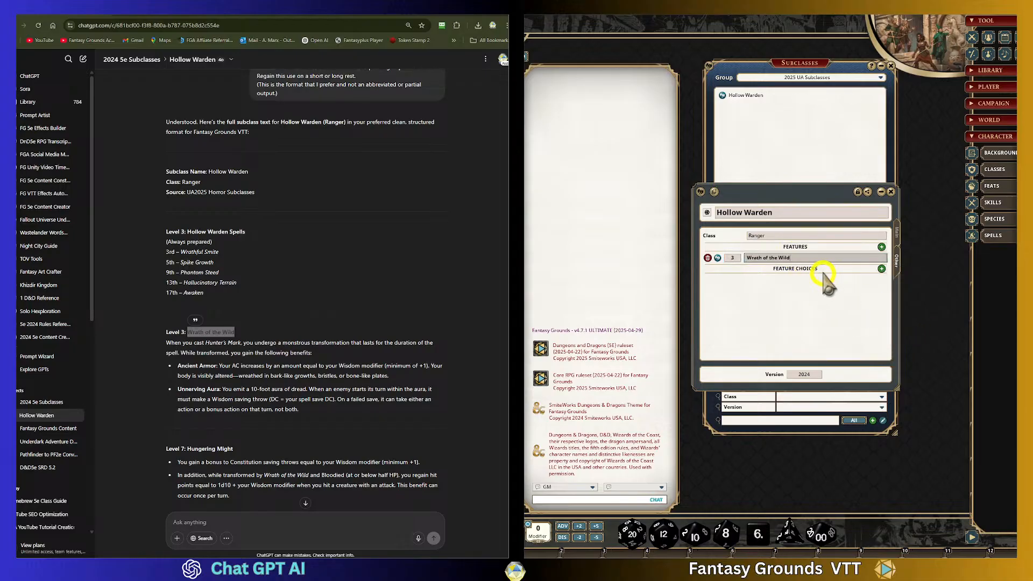
- Open the Wrath of the Wild feature and paste its description copied from the chat
click(719, 258)
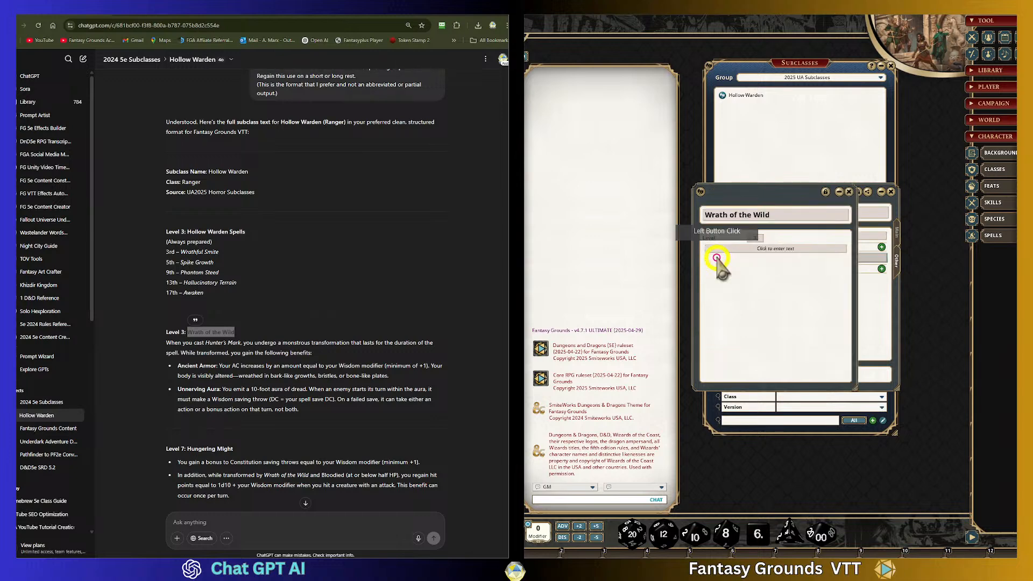
drag(774, 199, 773, 164)
click(772, 213)
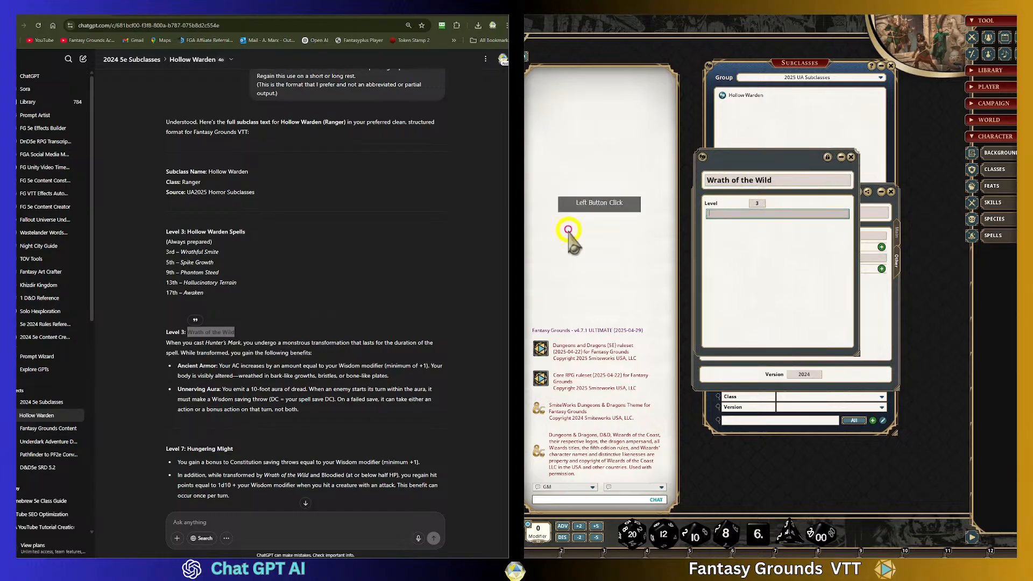
scroll(305, 305, down, 1)
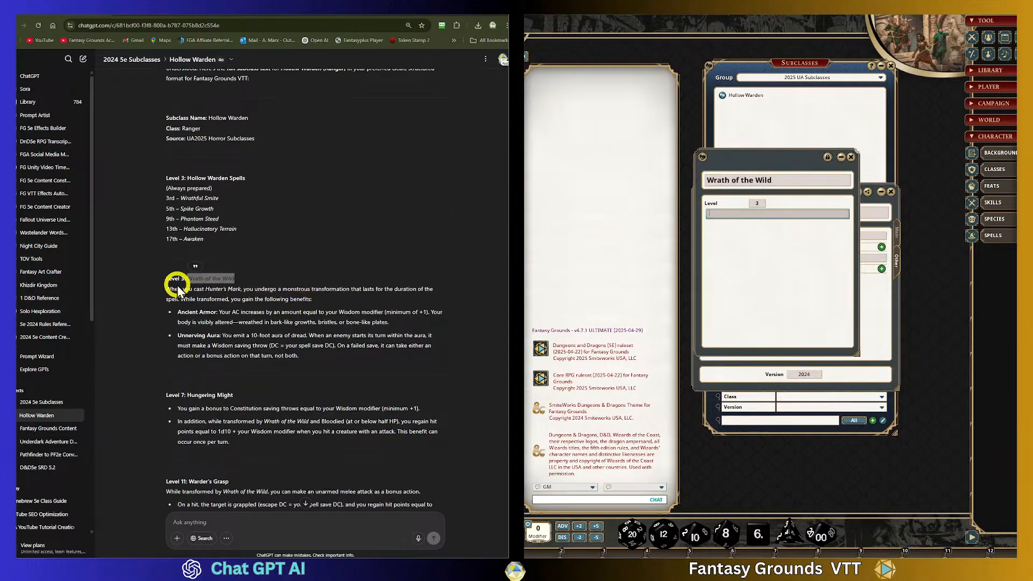
drag(167, 291, 365, 364)
key(ctrl+c)
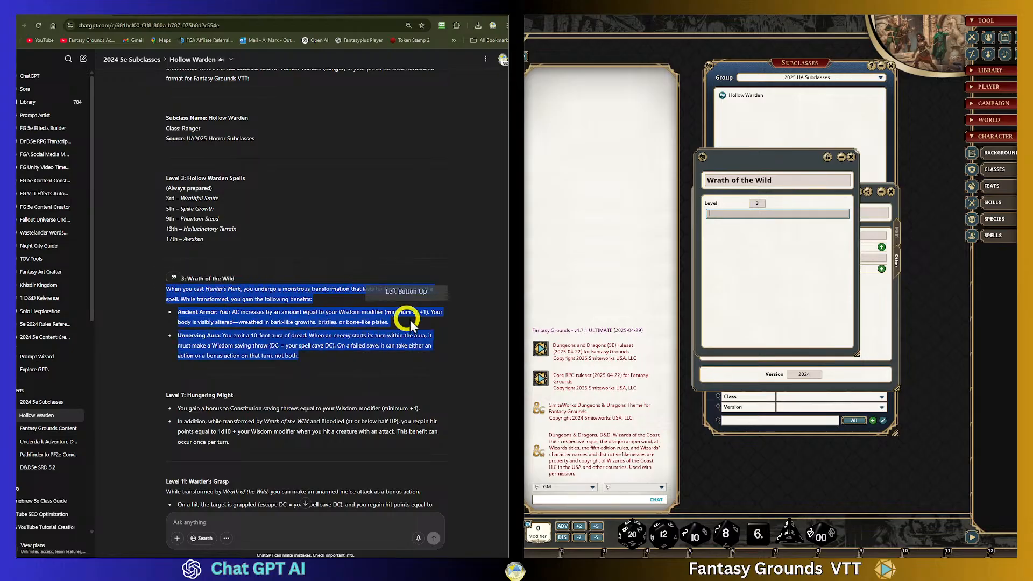
click(721, 214)
key(ctrl+v)
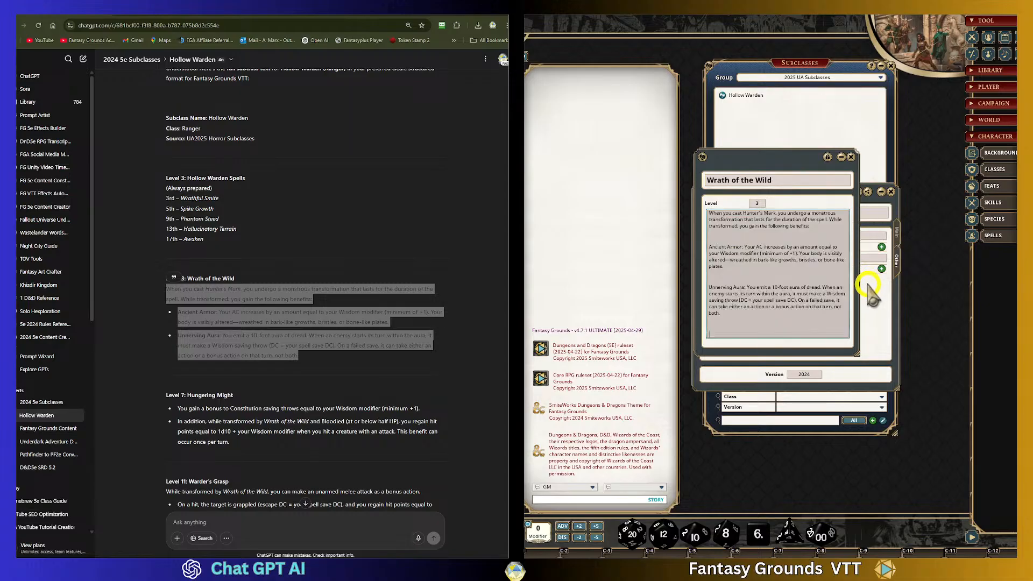
- Apply Clean Up Text to the Wrath of the Wild description, then lock and close the feature record
right_click(728, 249)
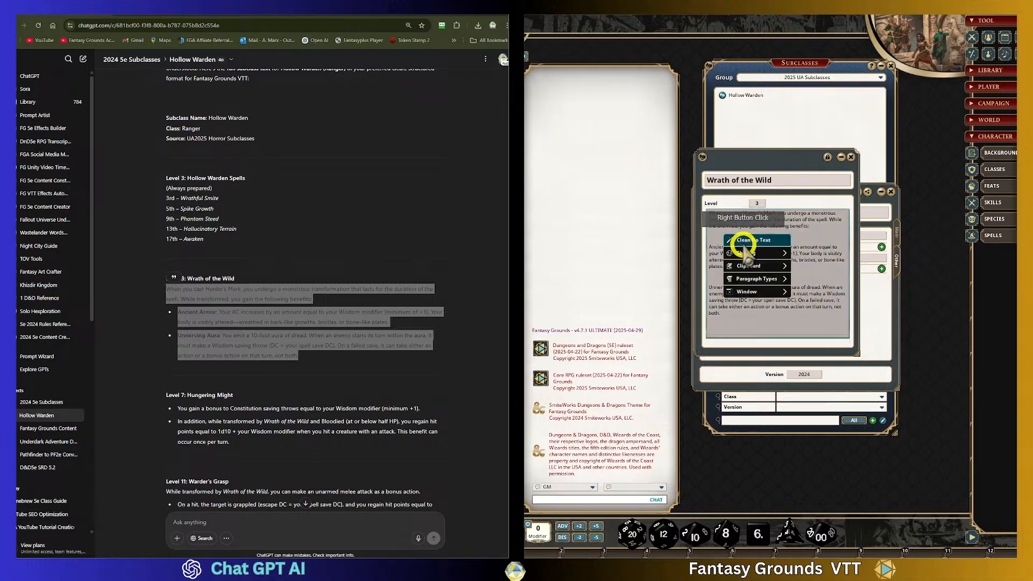
click(815, 288)
click(723, 256)
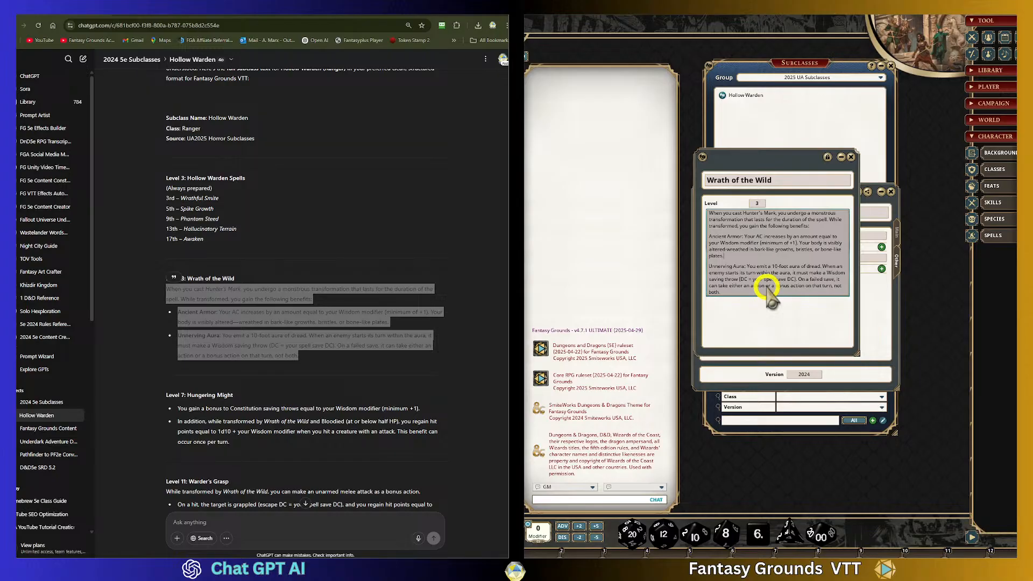
click(829, 157)
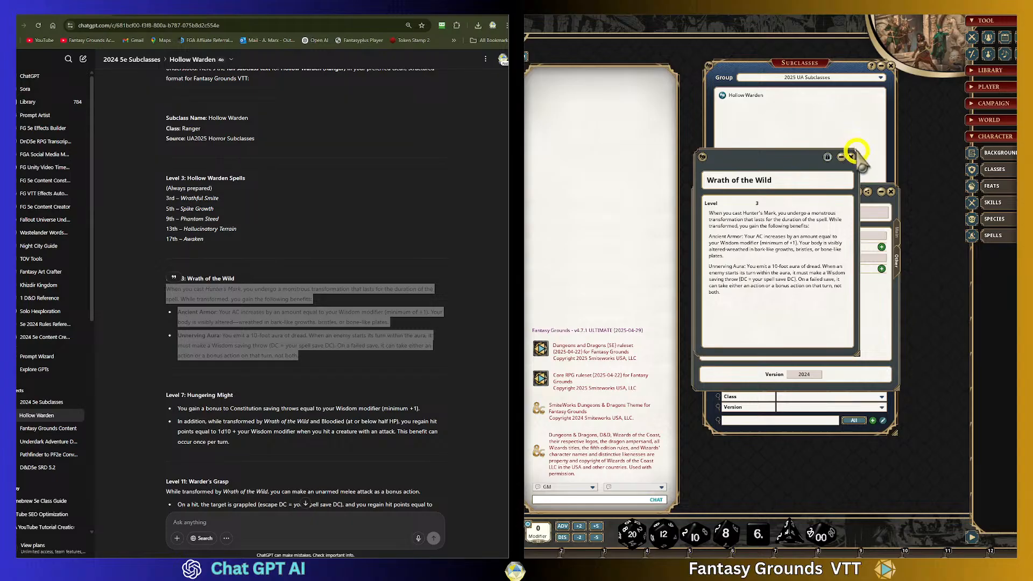
click(851, 157)
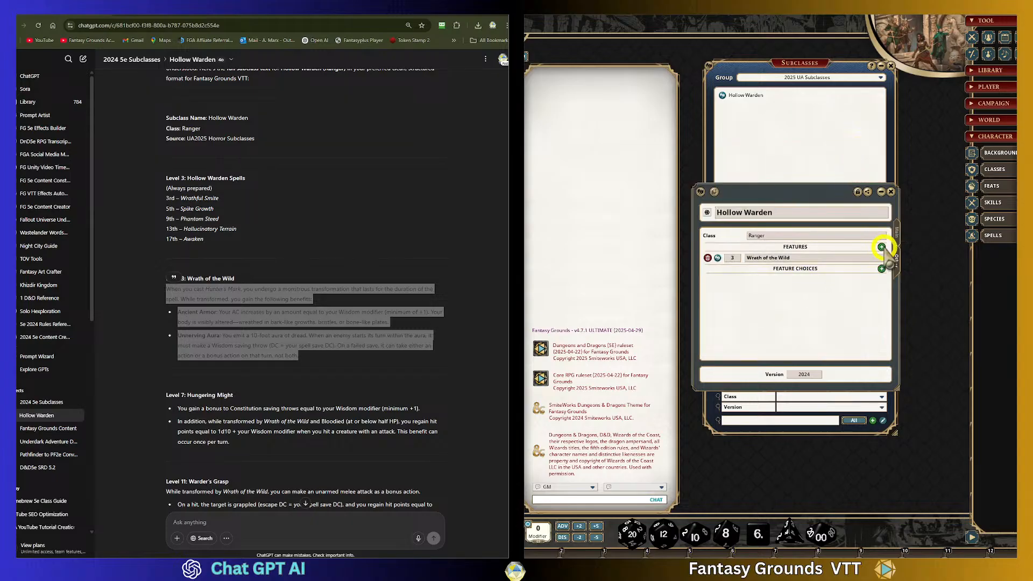
- Add another class feature at level 7 and name it Hungering Might with the title copied from the chat
click(883, 247)
click(882, 246)
click(371, 309)
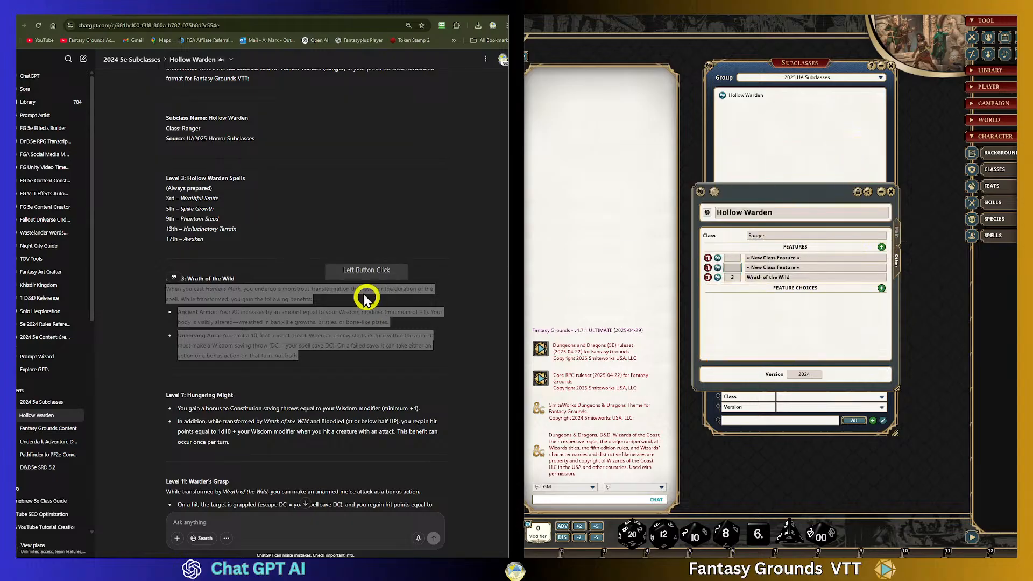
click(308, 347)
scroll(306, 347, down, 2)
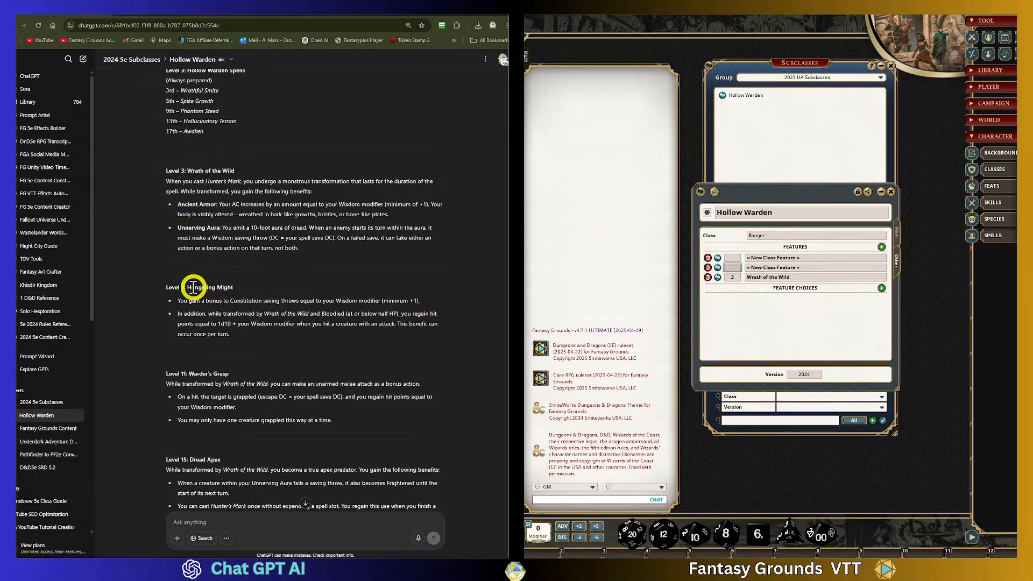
click(741, 260)
text(7)
click(347, 291)
drag(234, 288, 188, 291)
key(ctrl+c)
click(583, 293)
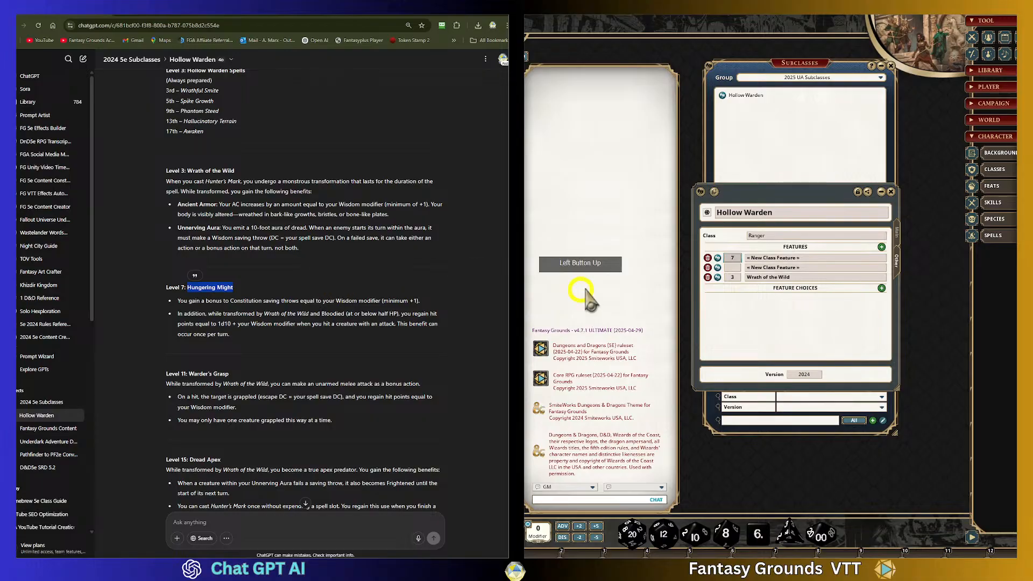
click(773, 259)
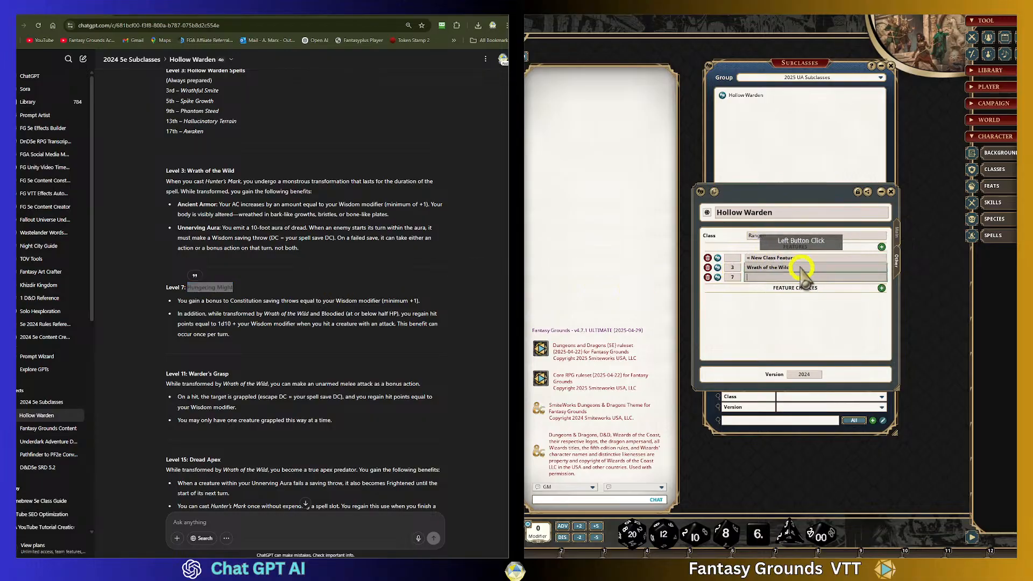
key(ctrl+v)
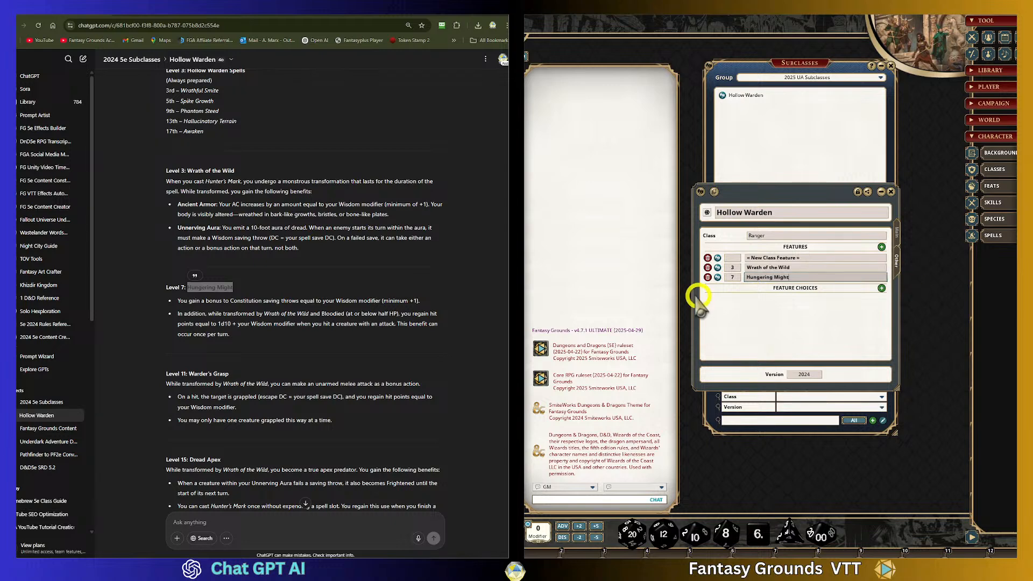
- Open the Hungering Might feature and paste its description copied from the chat
click(718, 277)
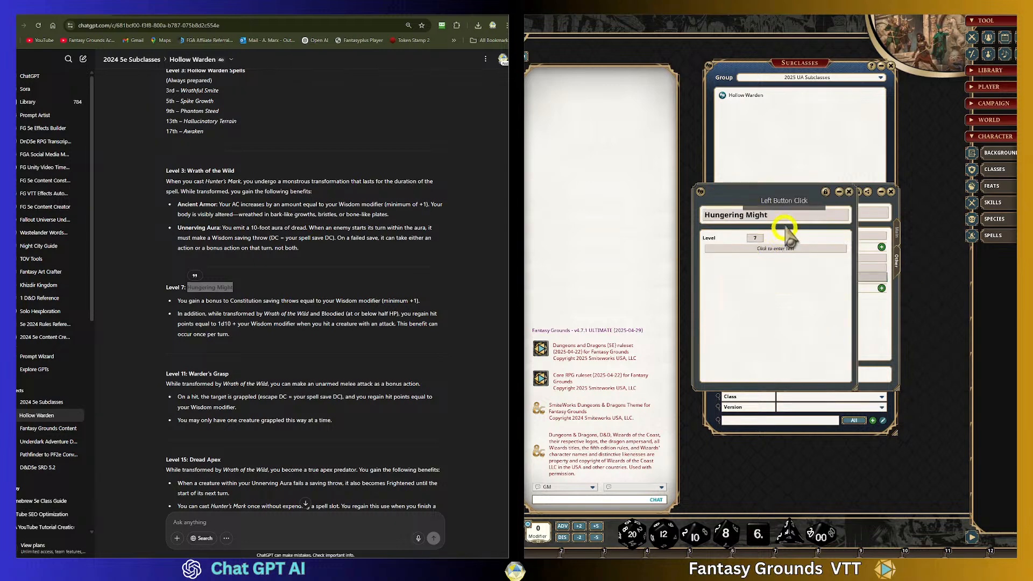
click(809, 247)
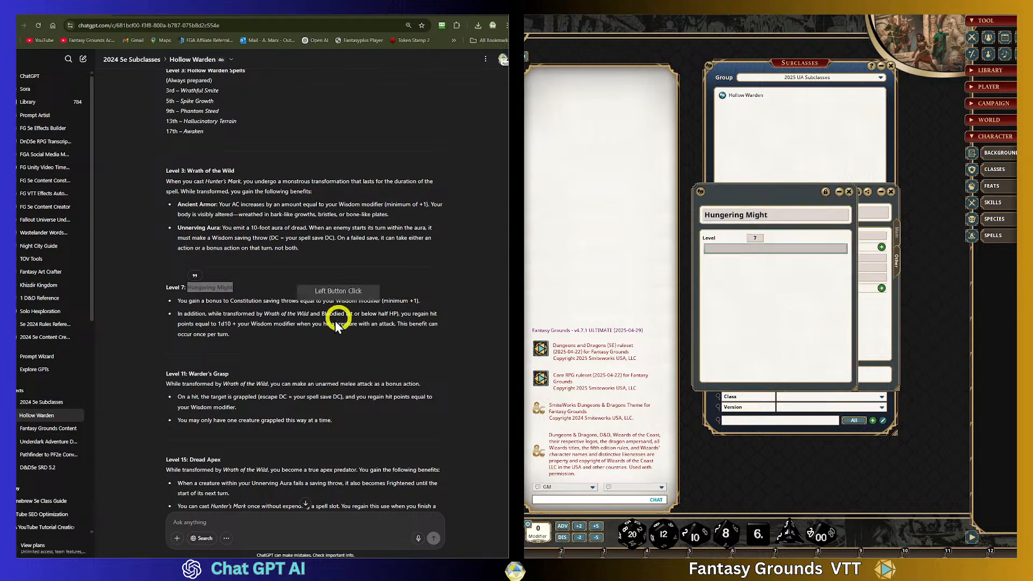
drag(167, 301, 337, 337)
key(ctrl+c)
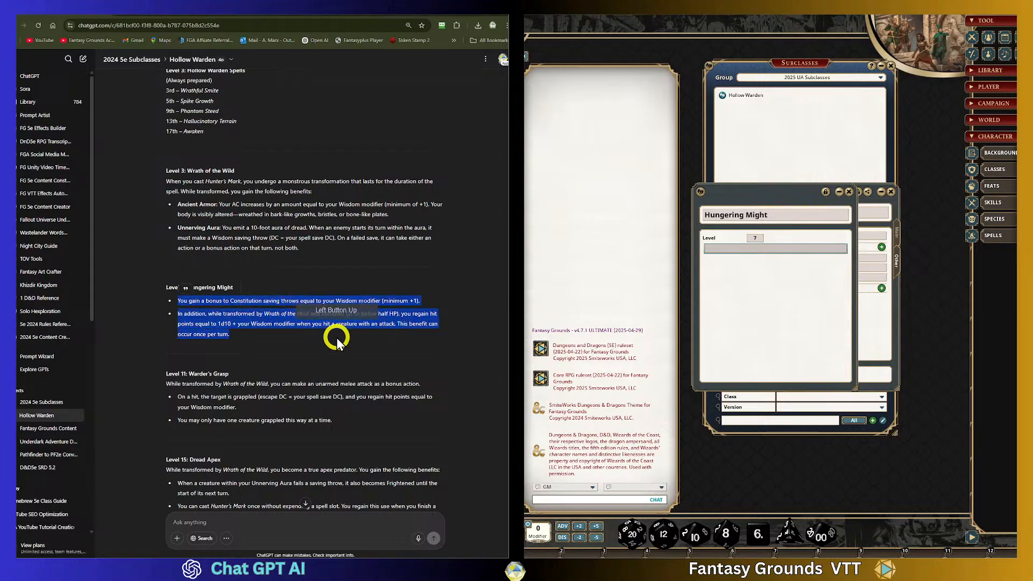
click(735, 252)
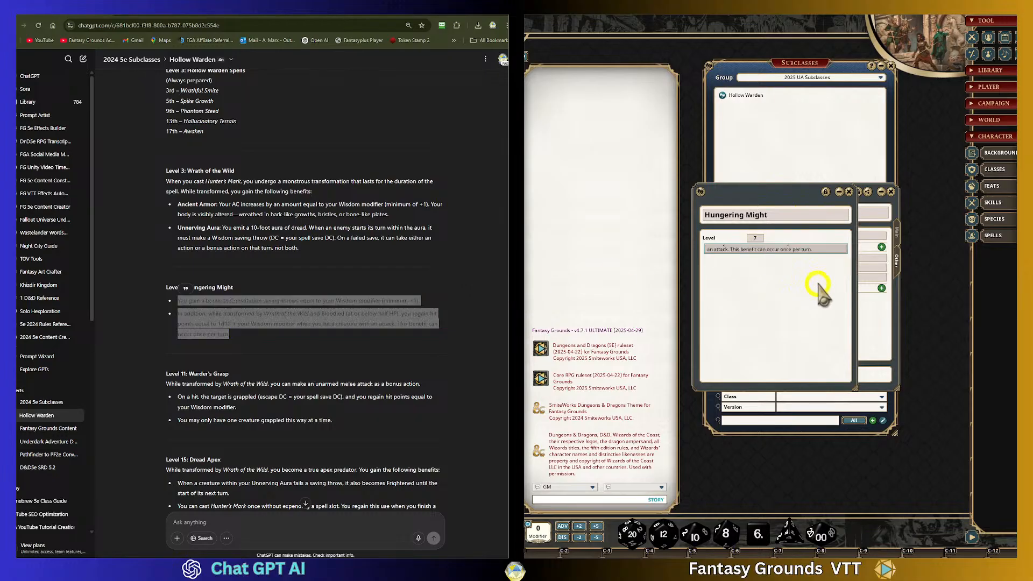
key(ctrl+v)
- Apply Clean Up Text to the Hungering Might description and close the feature record
right_click(726, 268)
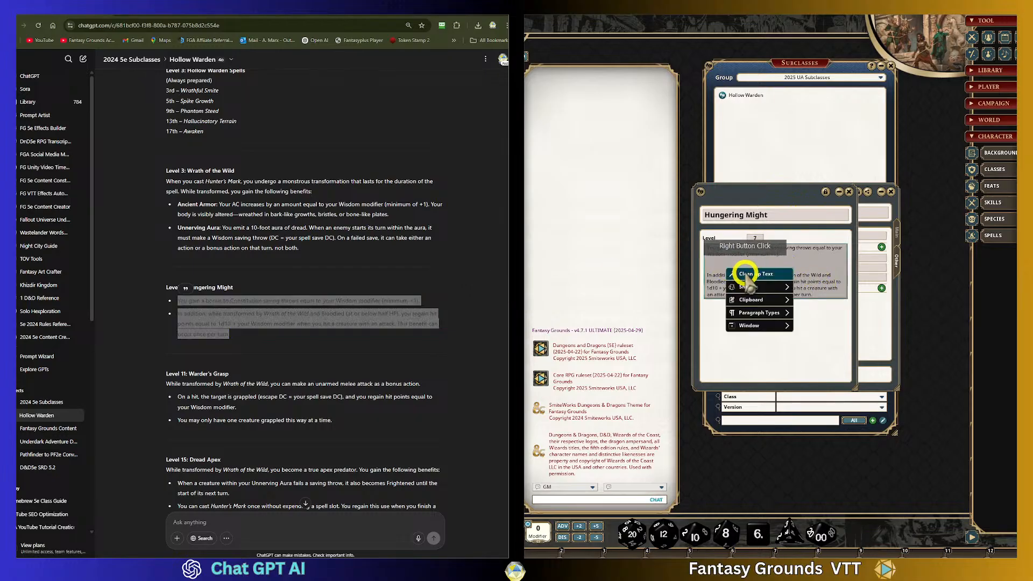
click(748, 274)
drag(792, 257, 705, 248)
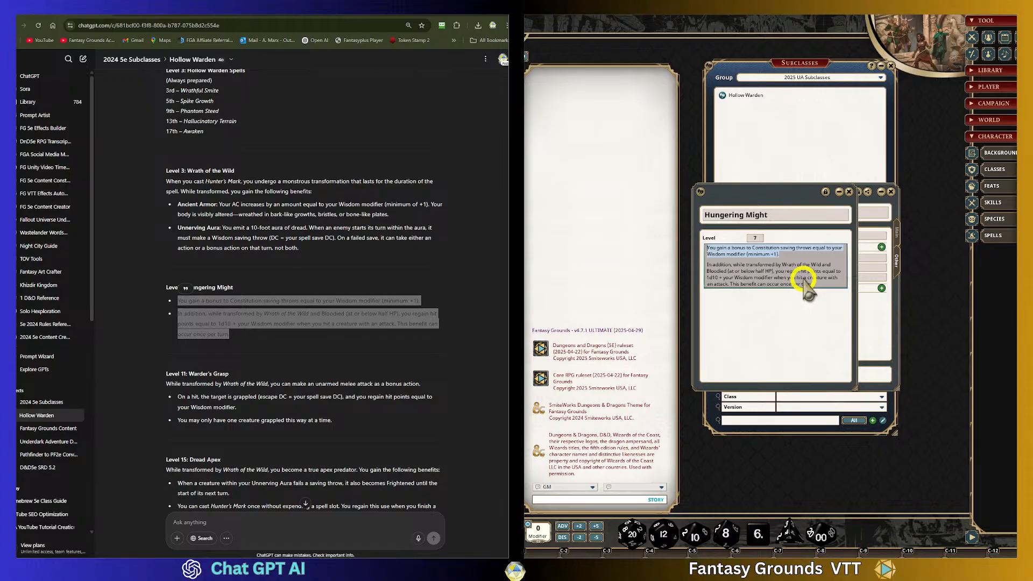
click(747, 261)
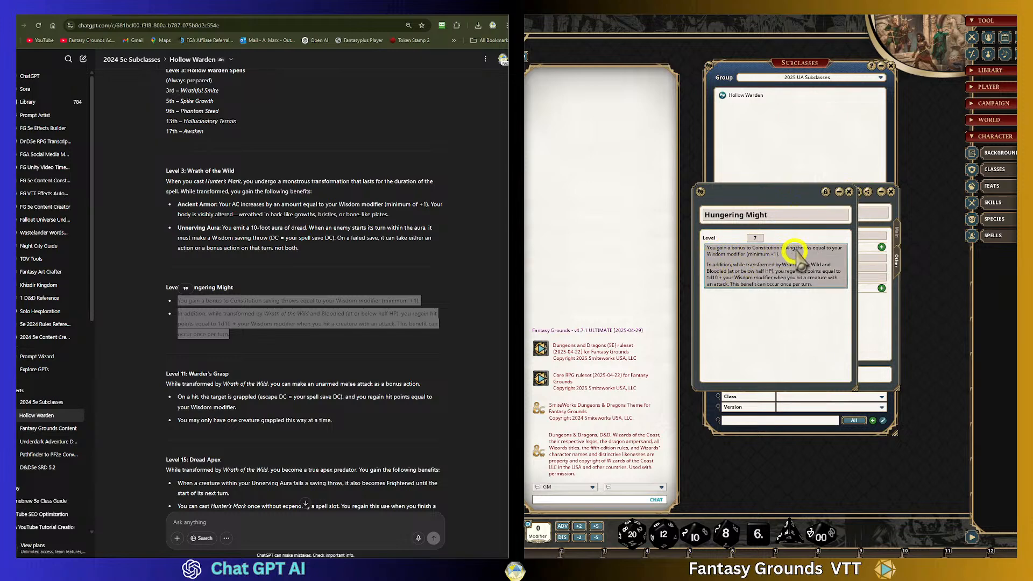
click(849, 191)
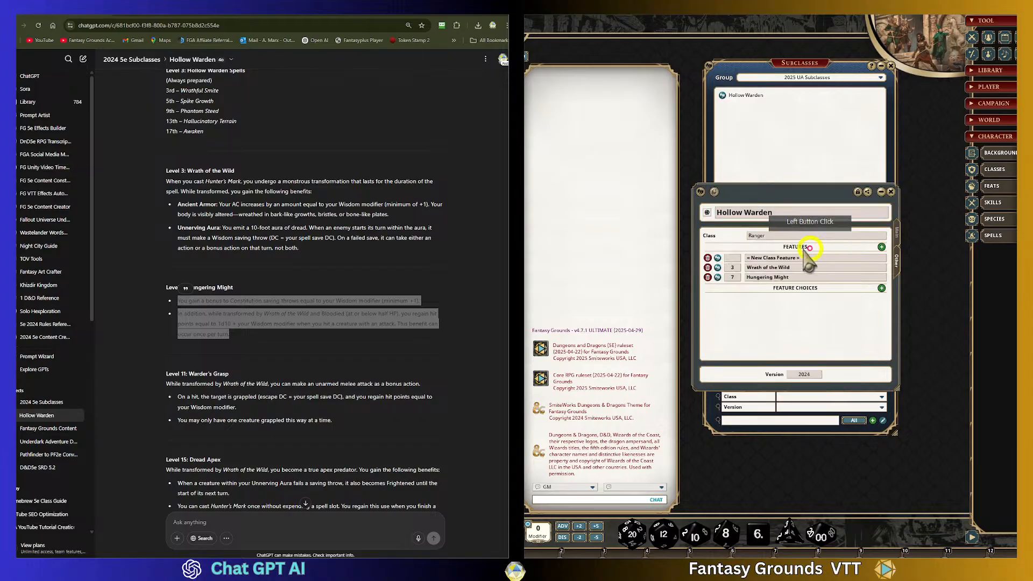
- Reopen the Wrath of the Wild and Hungering Might features to check them, locking the Hungering Might record
click(717, 268)
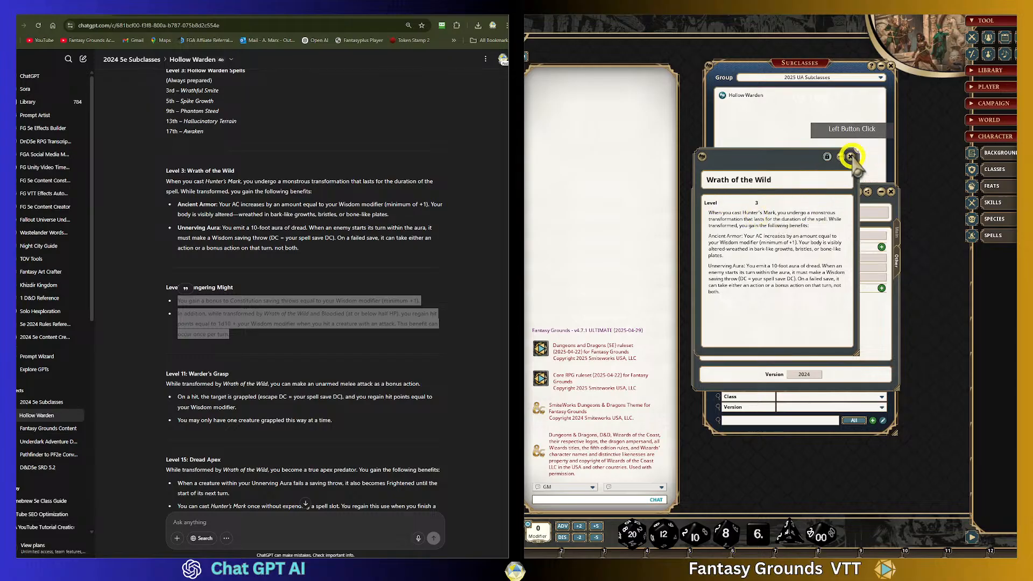
click(851, 156)
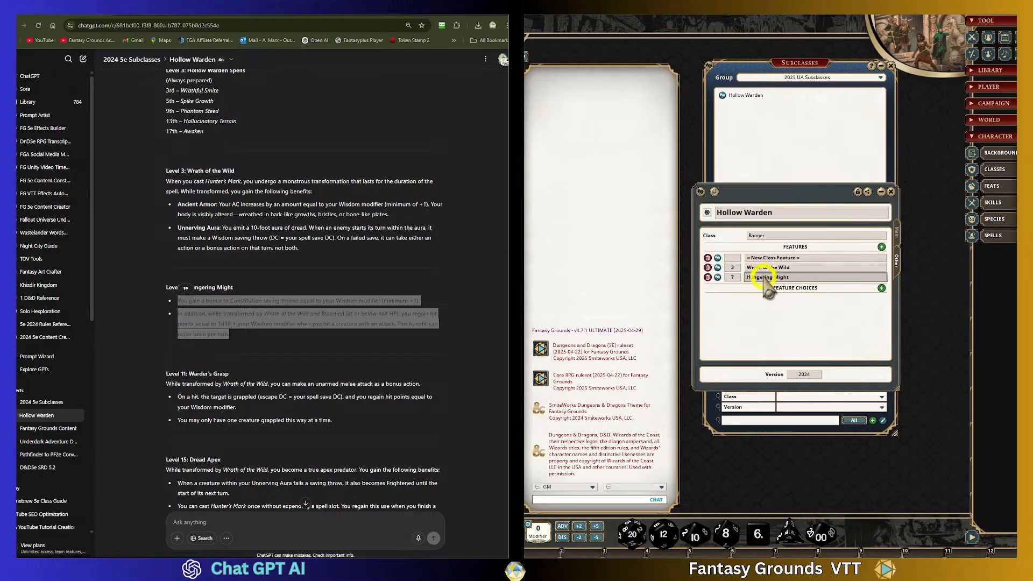
click(718, 278)
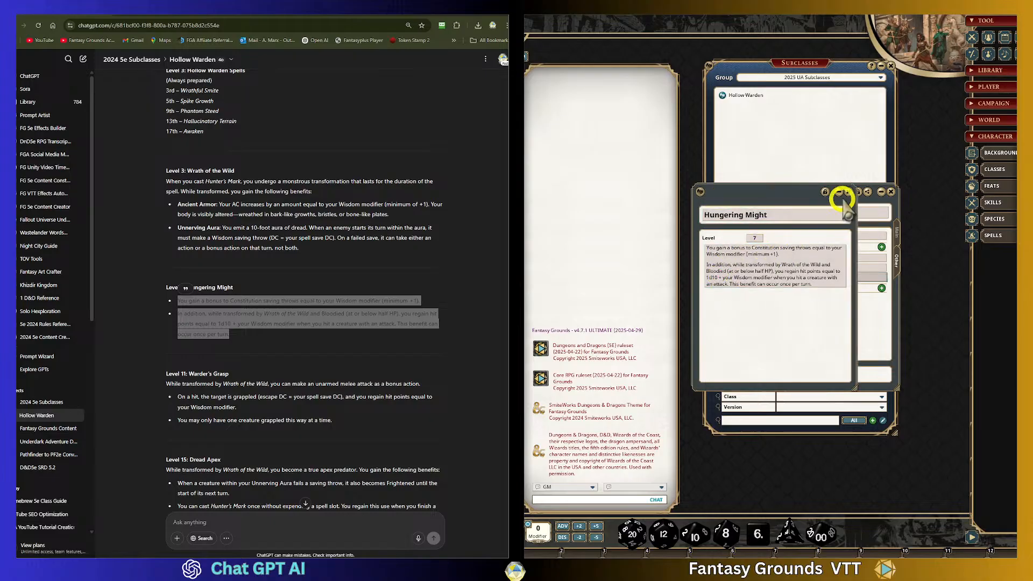
click(828, 193)
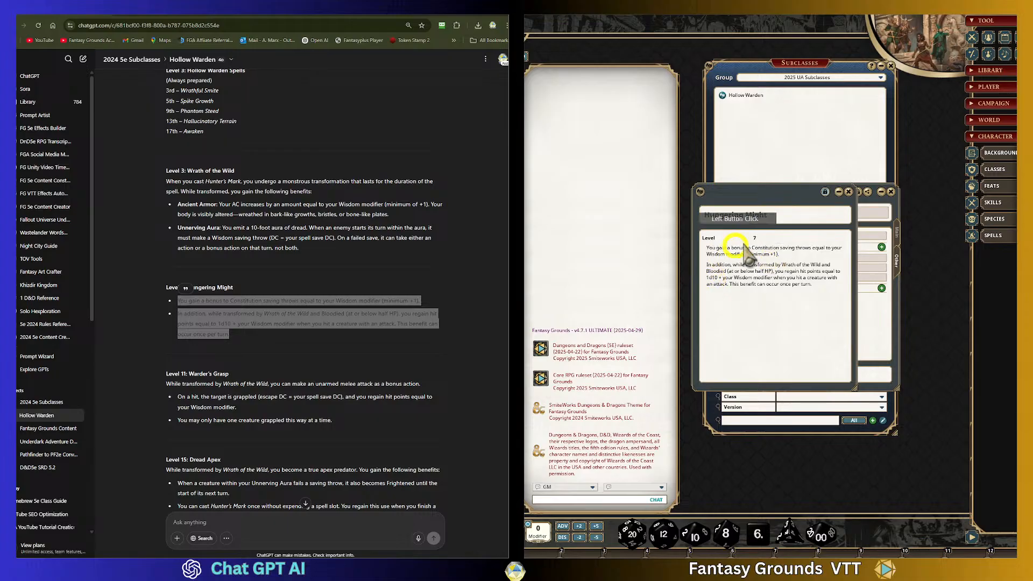
- Close the Hungering Might record and add a level 11 feature named Warder's Grasp, copying its title from the chat
click(190, 309)
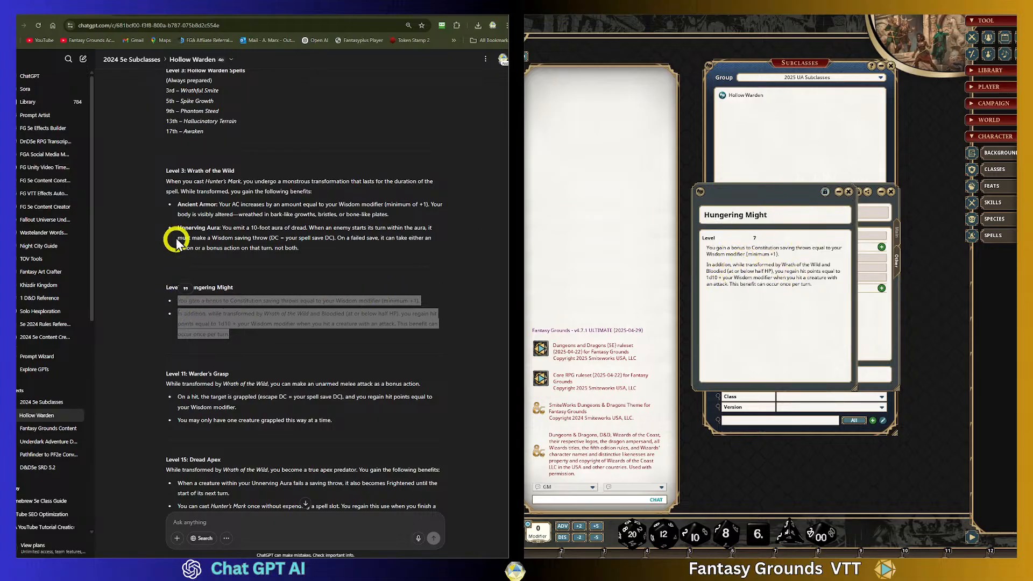
click(320, 320)
scroll(323, 323, down, 1)
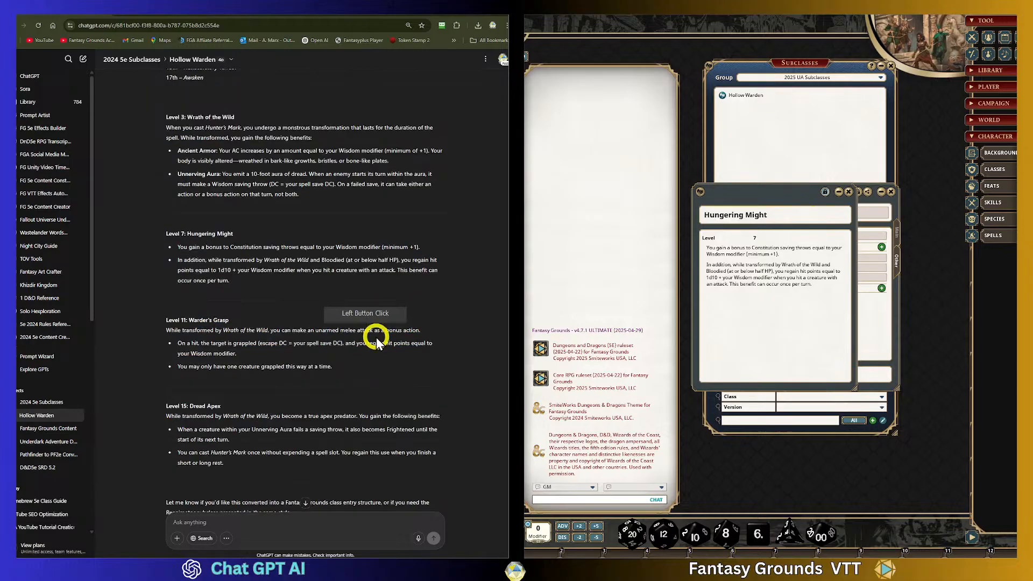
click(849, 192)
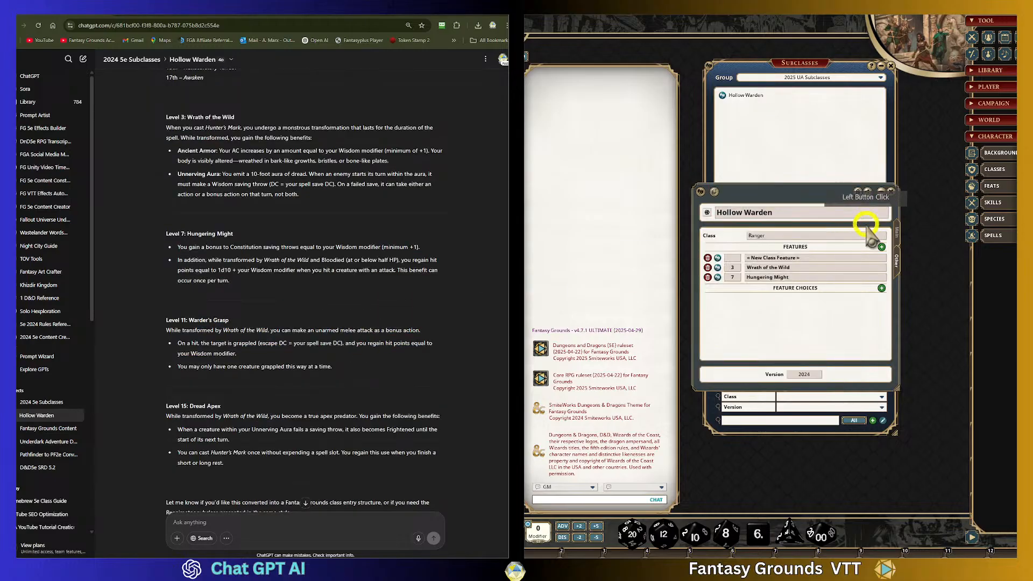
click(733, 258)
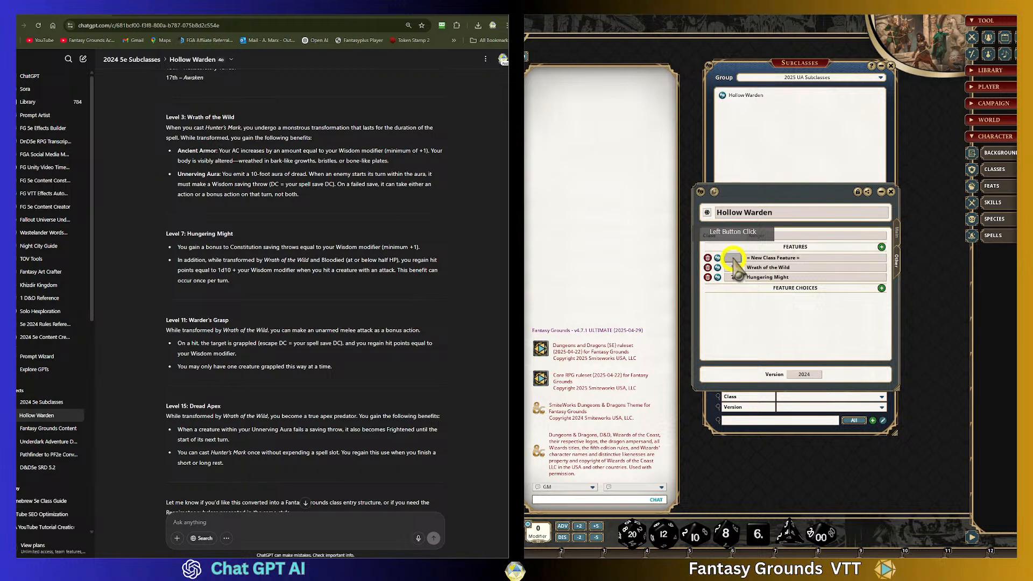
text(121)
click(768, 260)
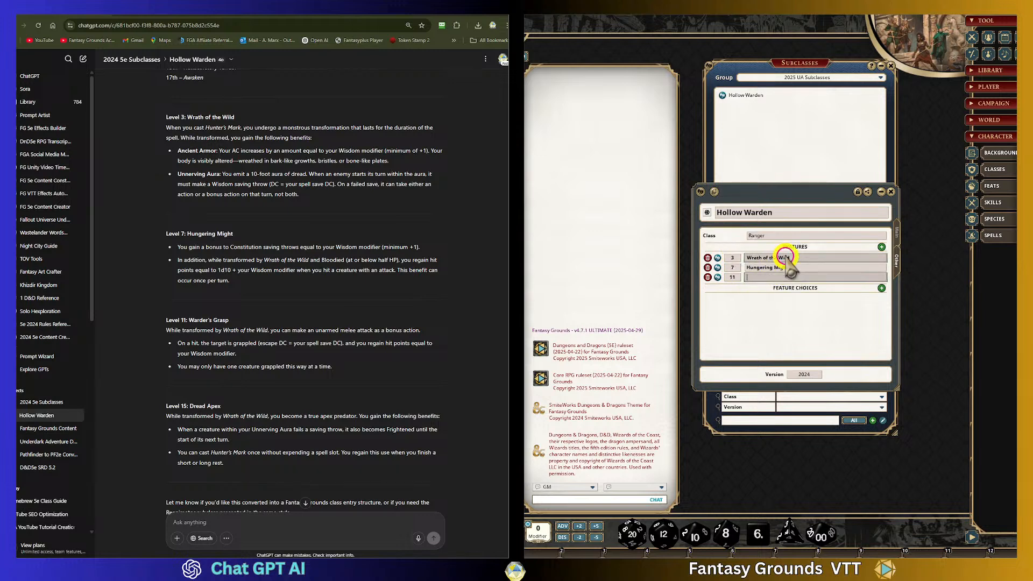
drag(222, 320, 190, 322)
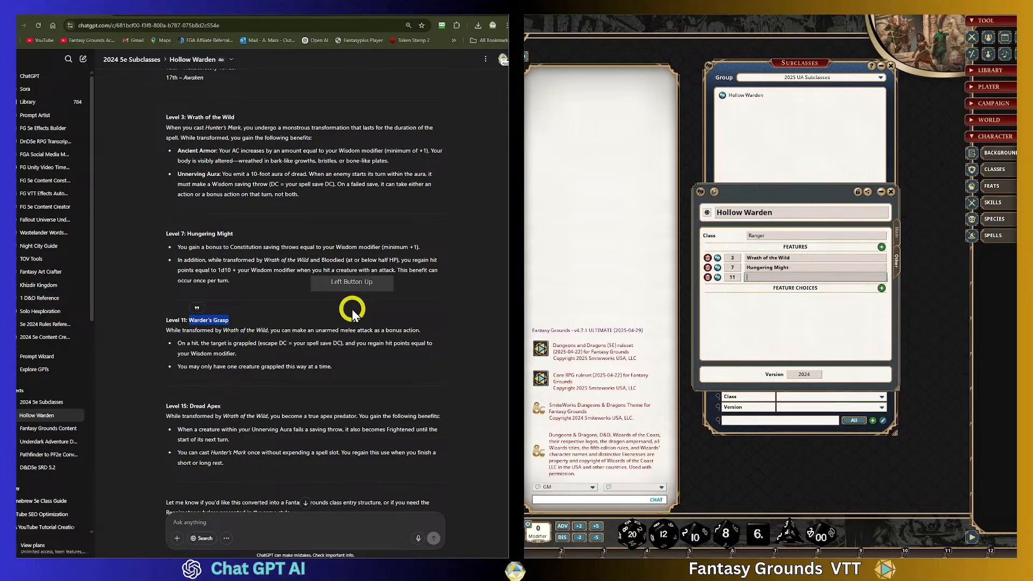
click(824, 279)
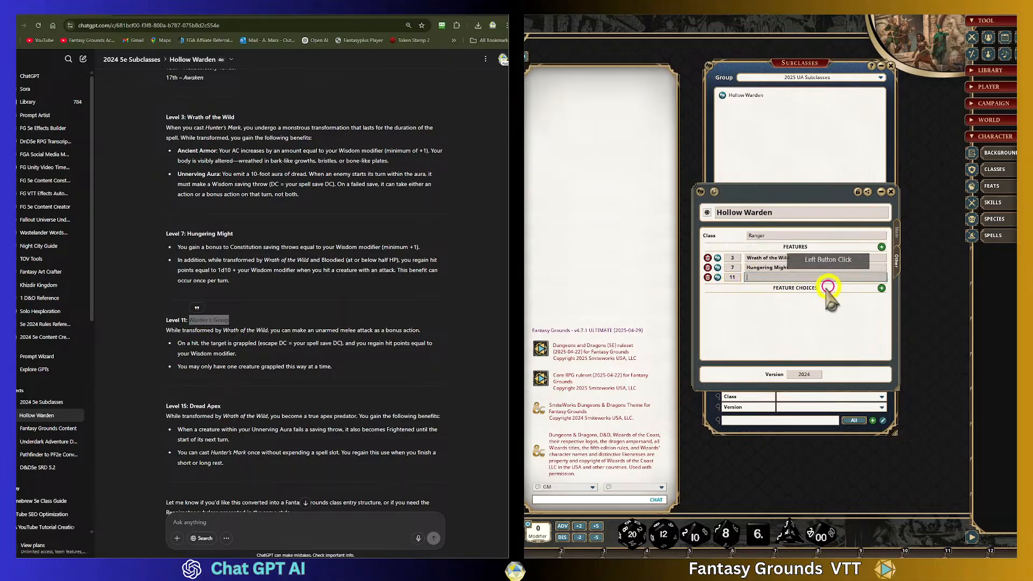
- Open the Warder's Grasp feature and paste its description copied from the chat
click(718, 277)
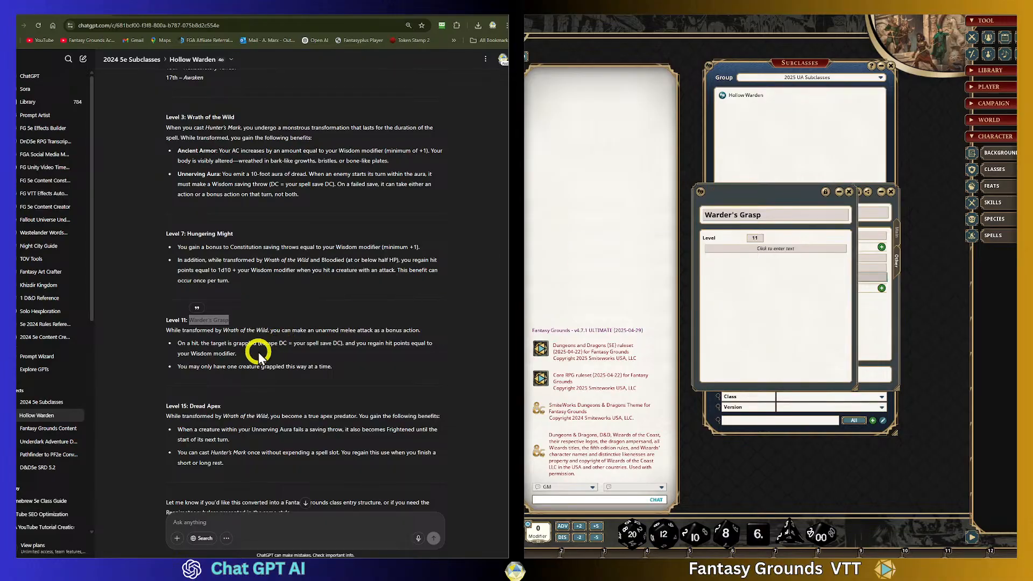
drag(166, 330, 350, 376)
key(ctrl+c)
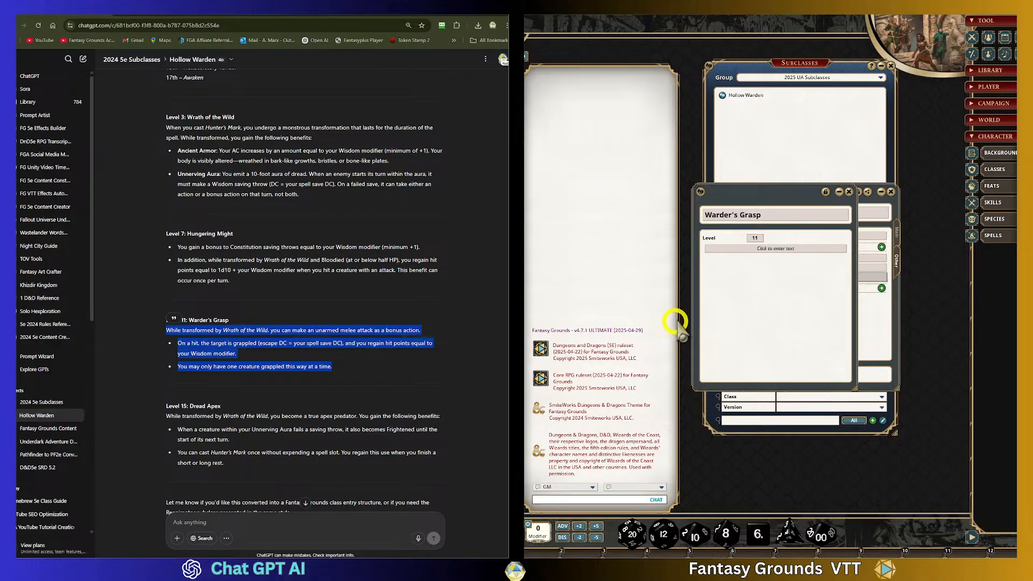
click(809, 286)
key(ctrl+v)
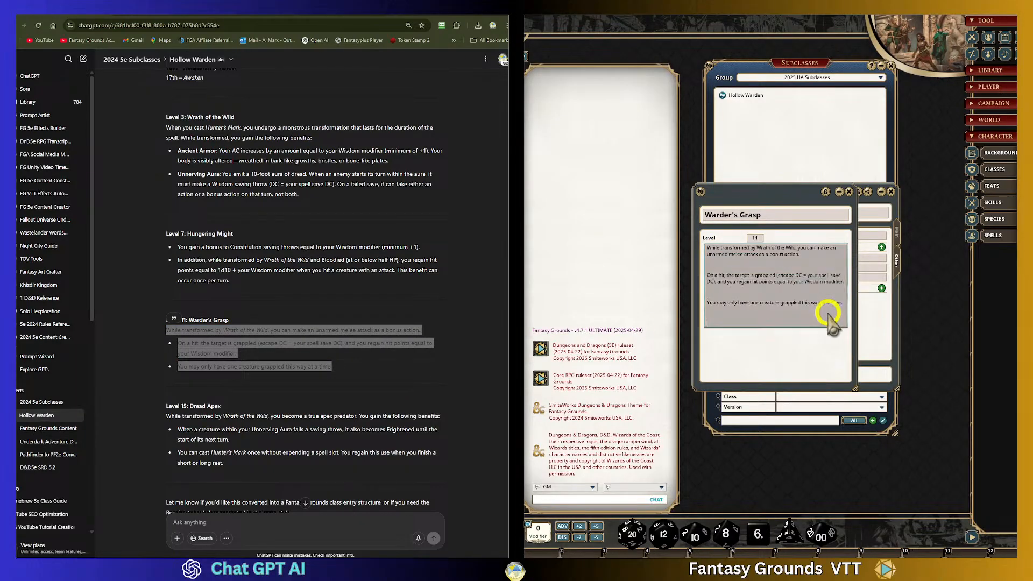
- Apply Clean Up Text to the Warder's Grasp description and close the feature record
right_click(753, 266)
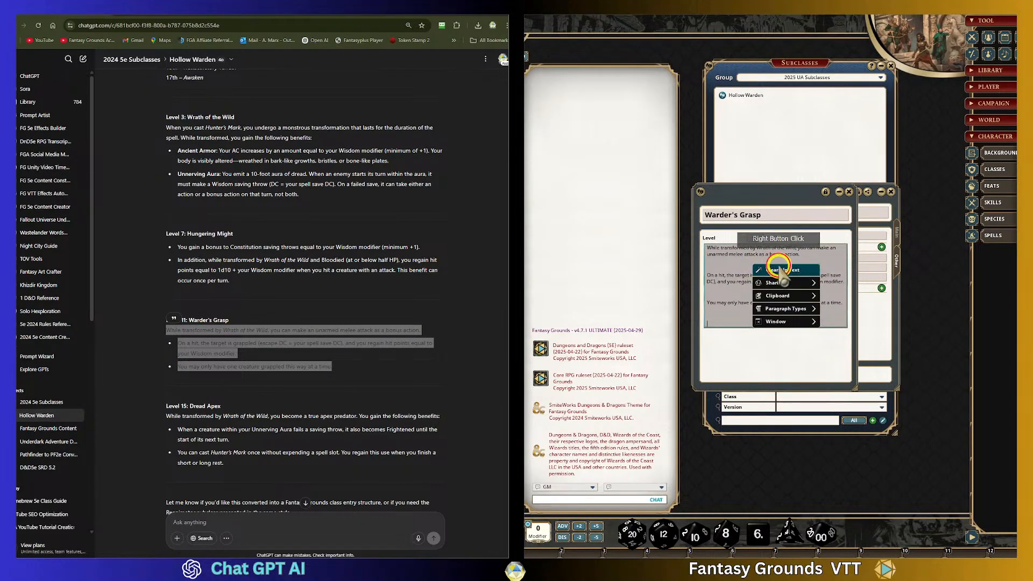
click(780, 264)
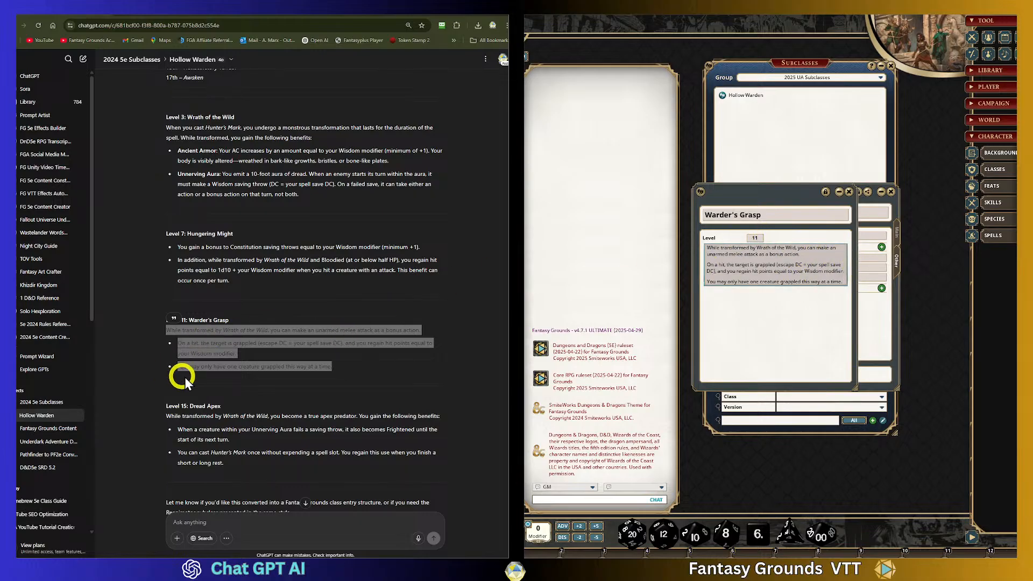
click(216, 379)
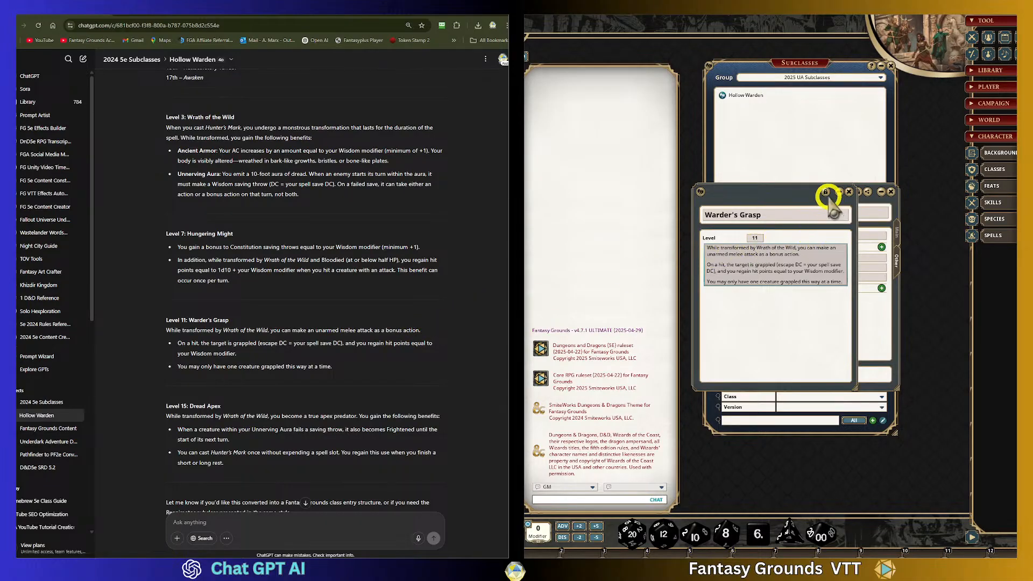
click(849, 191)
click(697, 280)
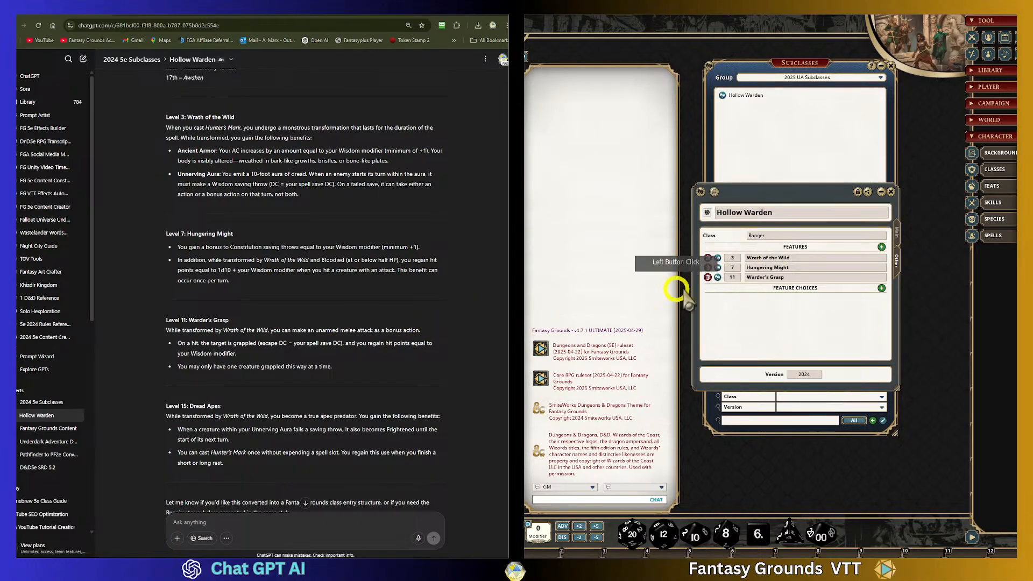
- Add a level 15 feature named Dread Apex with the title copied from the chat
click(881, 247)
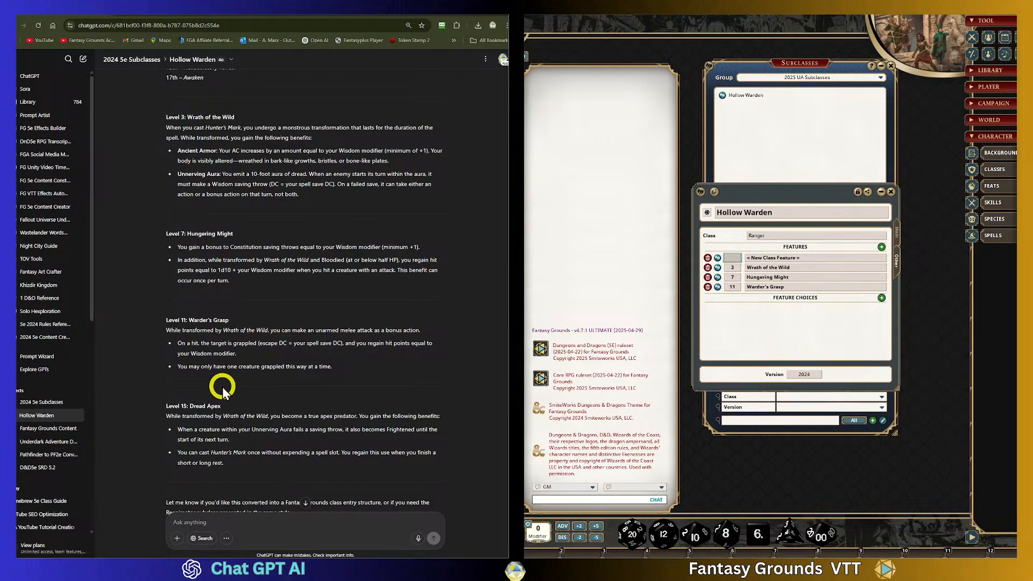
drag(225, 407, 189, 408)
key(ctrl+c)
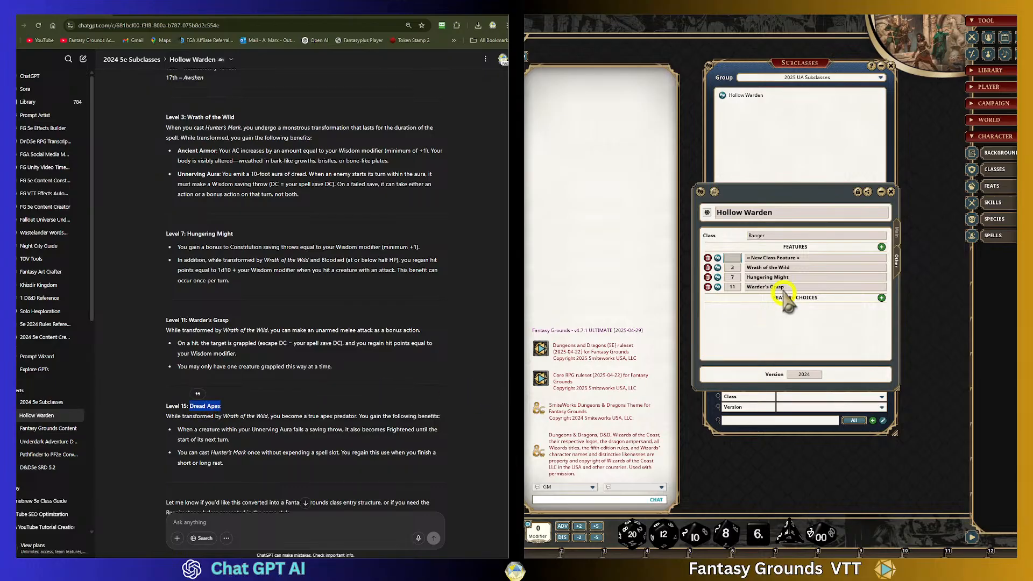
click(732, 259)
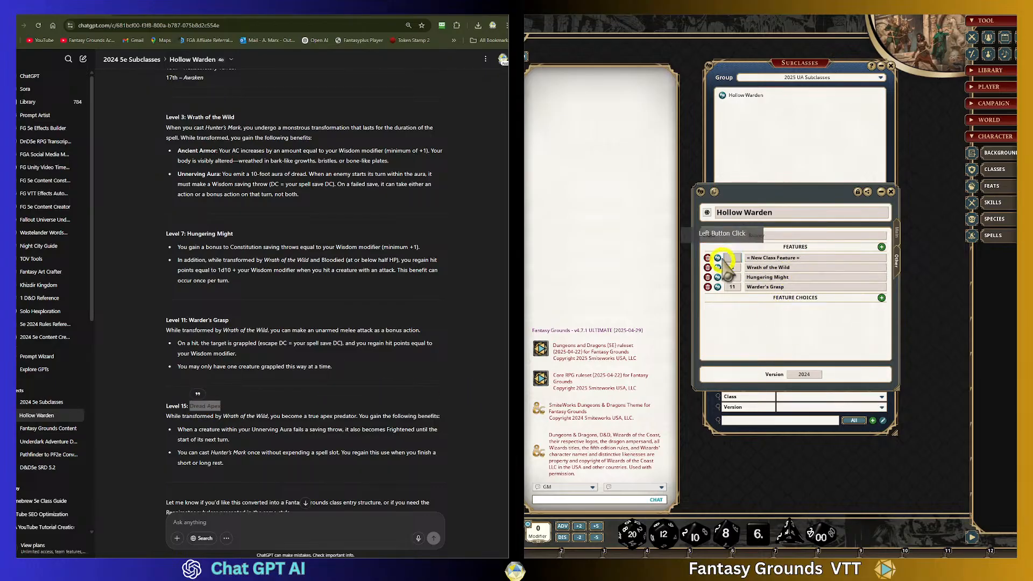
click(795, 298)
text(1)
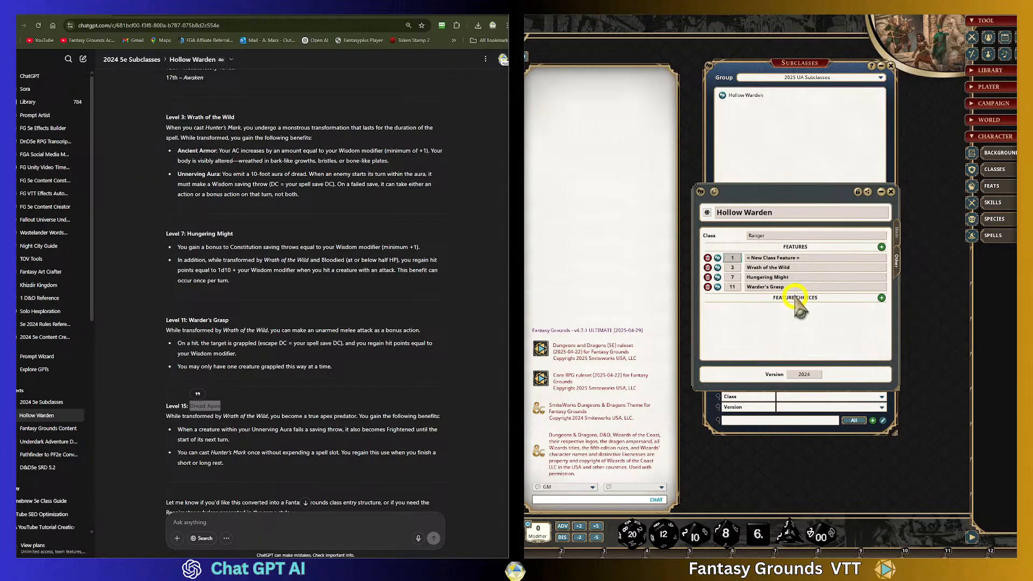
text(5)
click(748, 258)
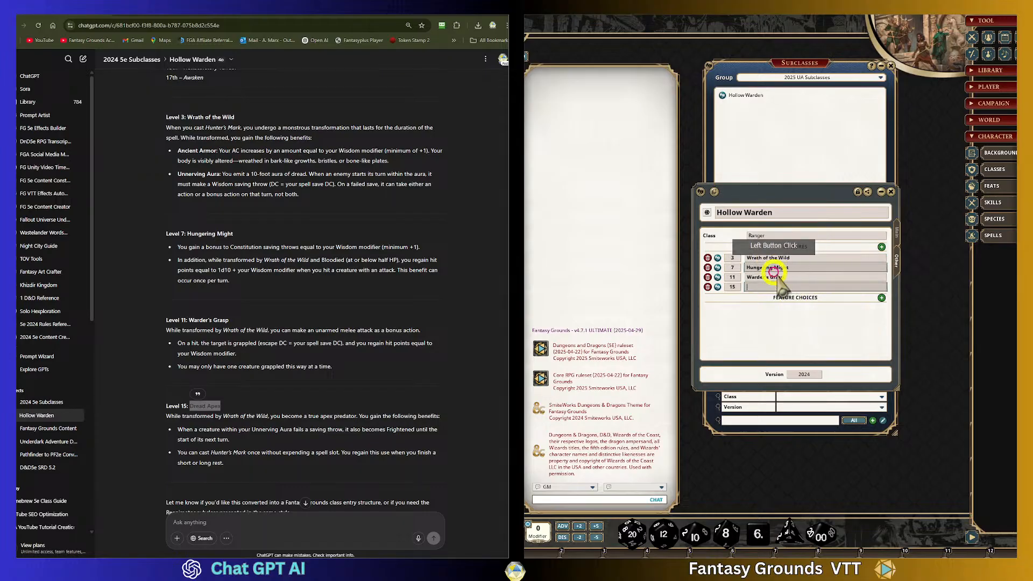
key(ctrl+v)
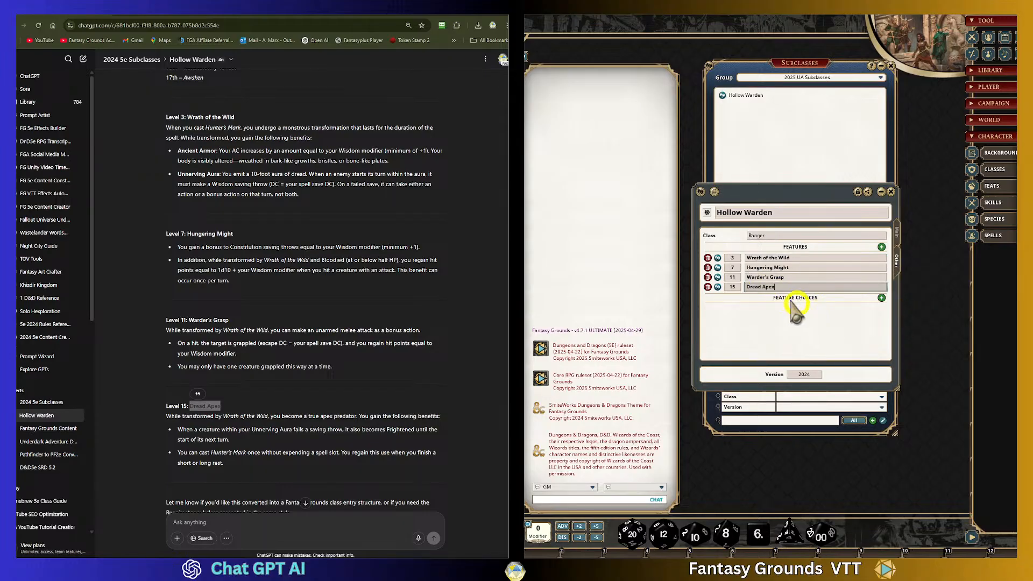
- Open the Dread Apex feature and paste its description copied from the chat
click(718, 286)
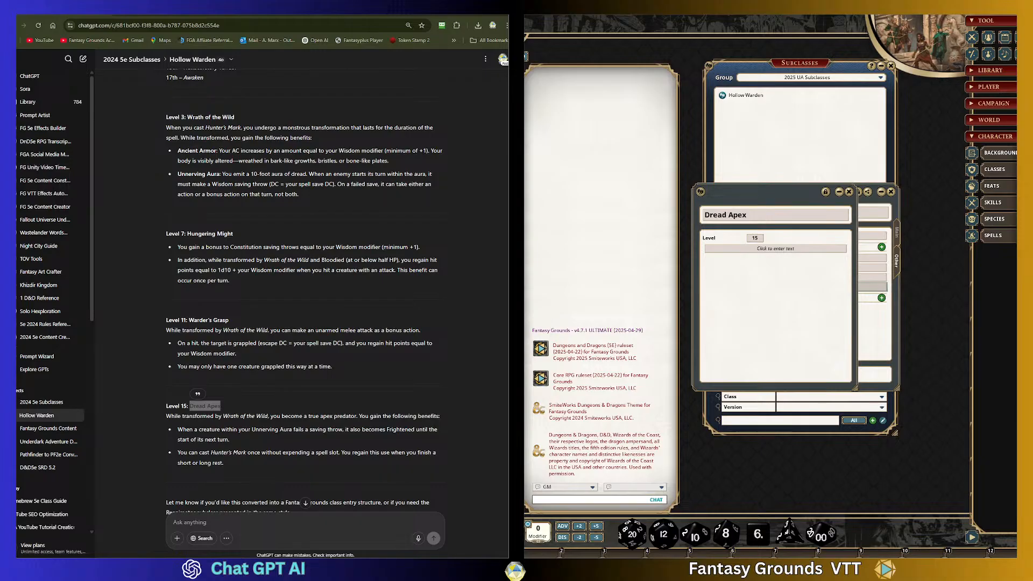
click(780, 258)
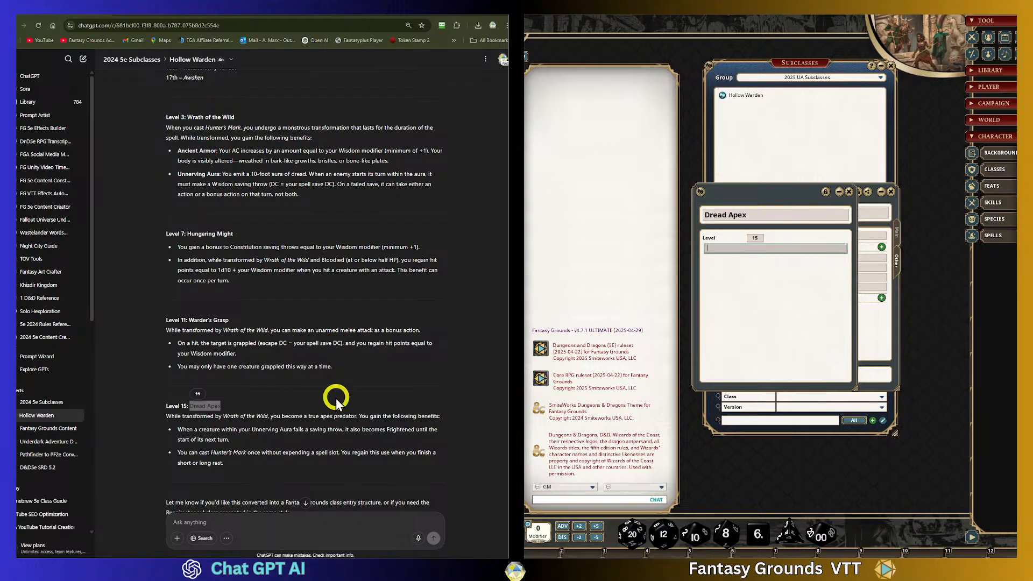
drag(246, 468, 164, 419)
key(ctrl+c)
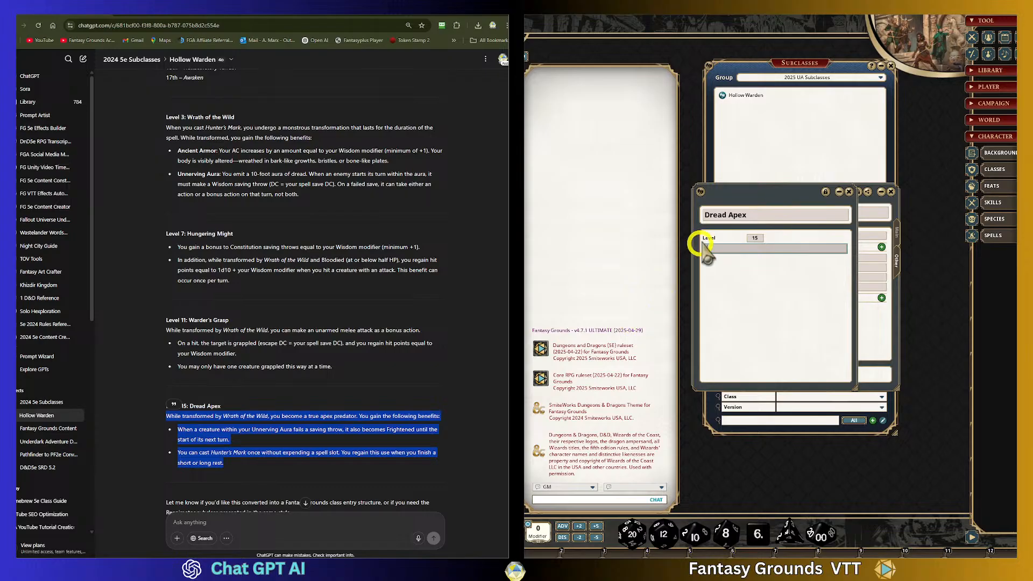
click(732, 248)
key(ctrl+v)
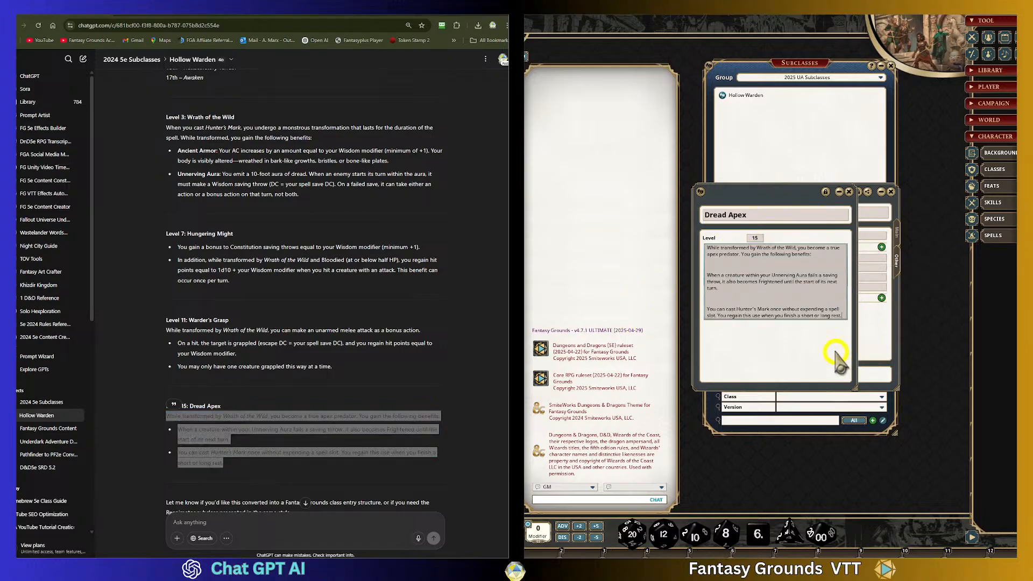
- Apply Clean Up Text to the Dread Apex description, then lock and close the feature record
right_click(732, 267)
click(748, 273)
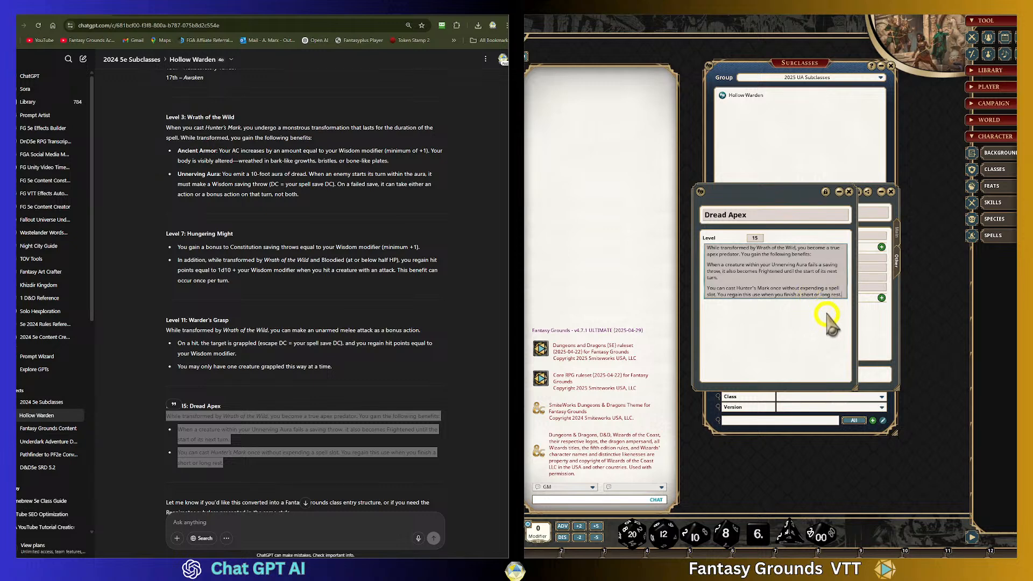
click(769, 226)
click(724, 264)
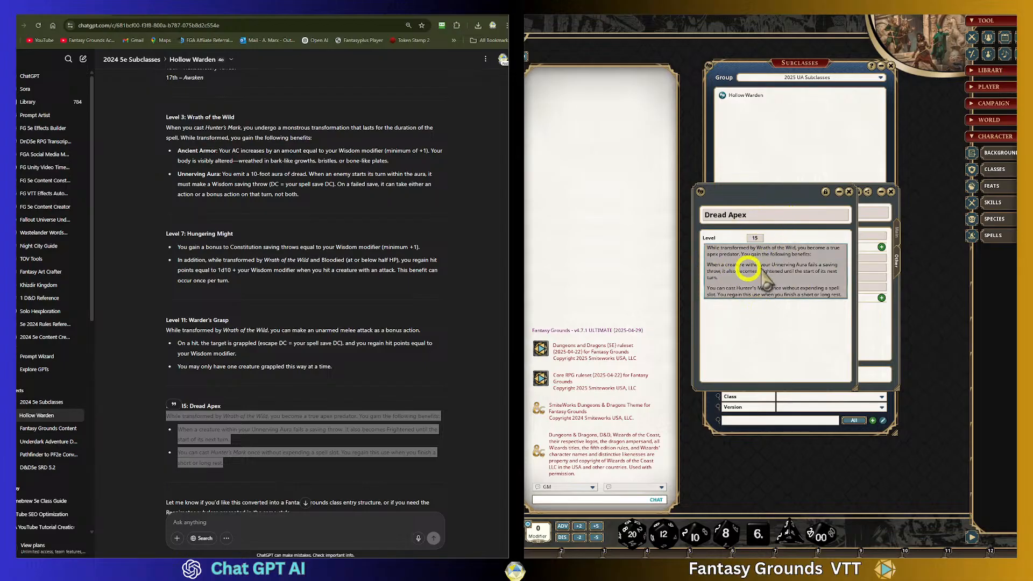
click(820, 290)
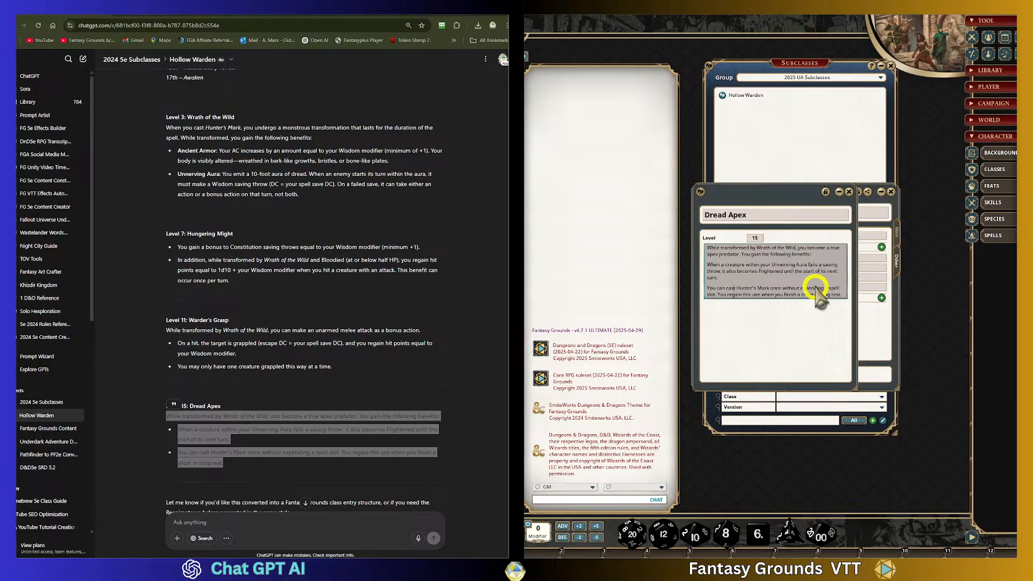
click(841, 192)
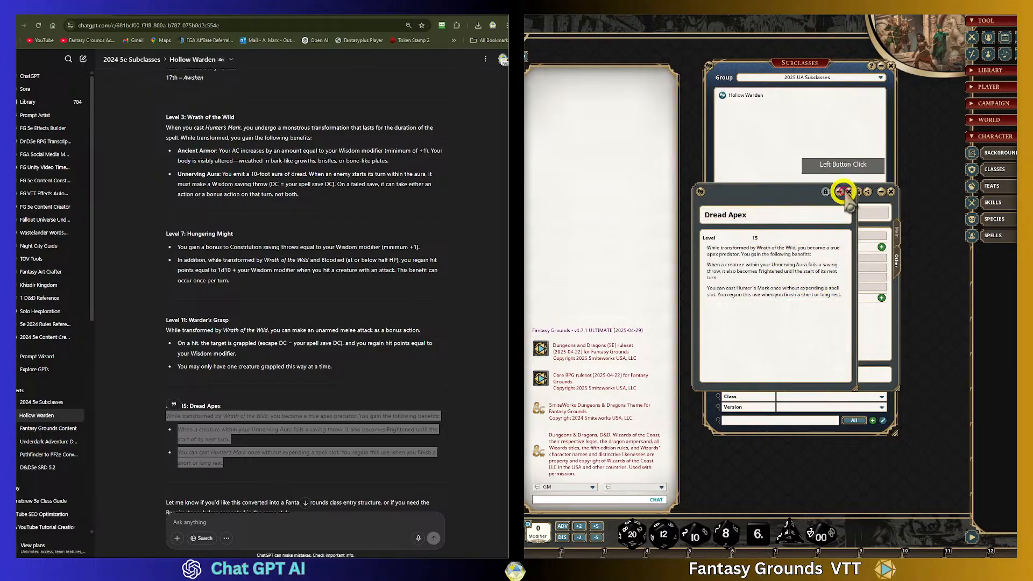
click(847, 192)
click(765, 301)
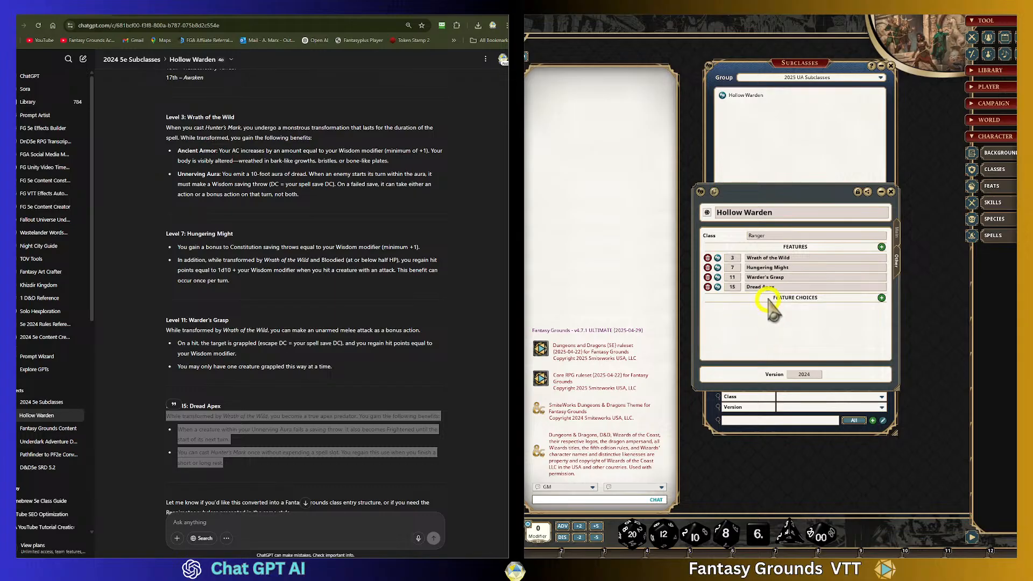
click(881, 298)
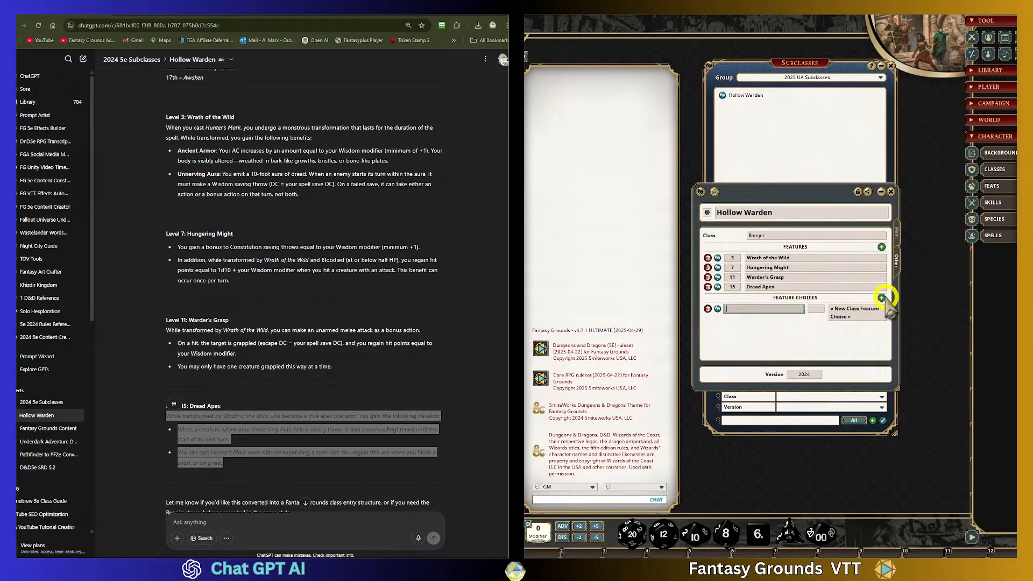
click(707, 310)
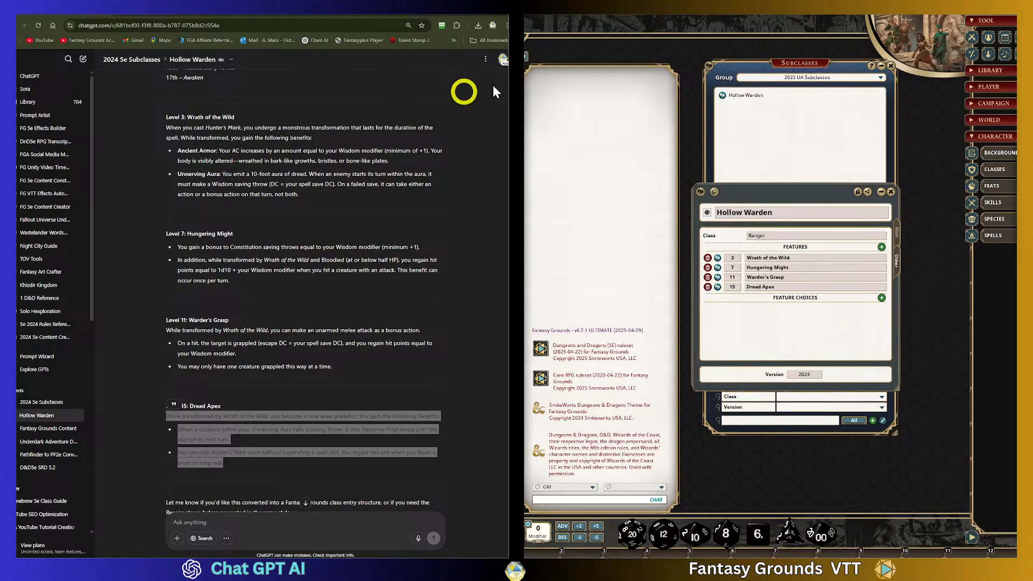
- Switch the subclass group to D&D Player's Handbook and open the Beast Master subclass for reference
drag(802, 62, 891, 167)
drag(750, 185, 656, 120)
drag(888, 168, 808, 83)
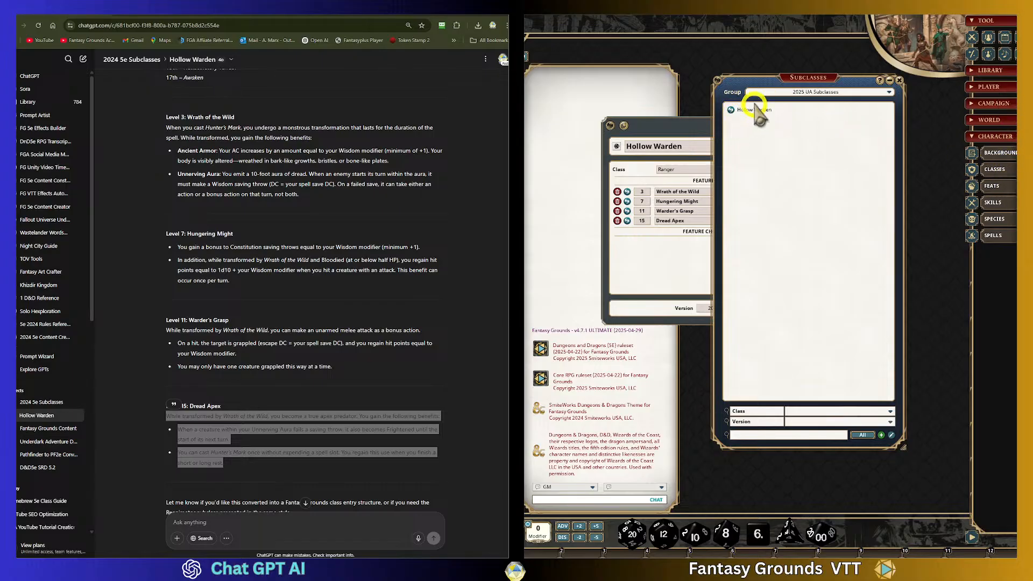
click(888, 94)
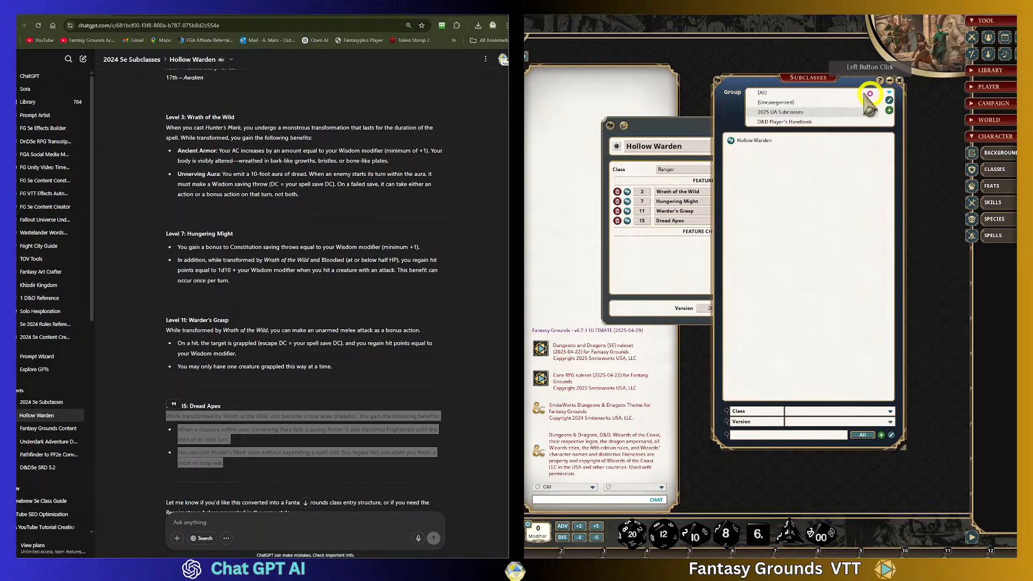
click(795, 120)
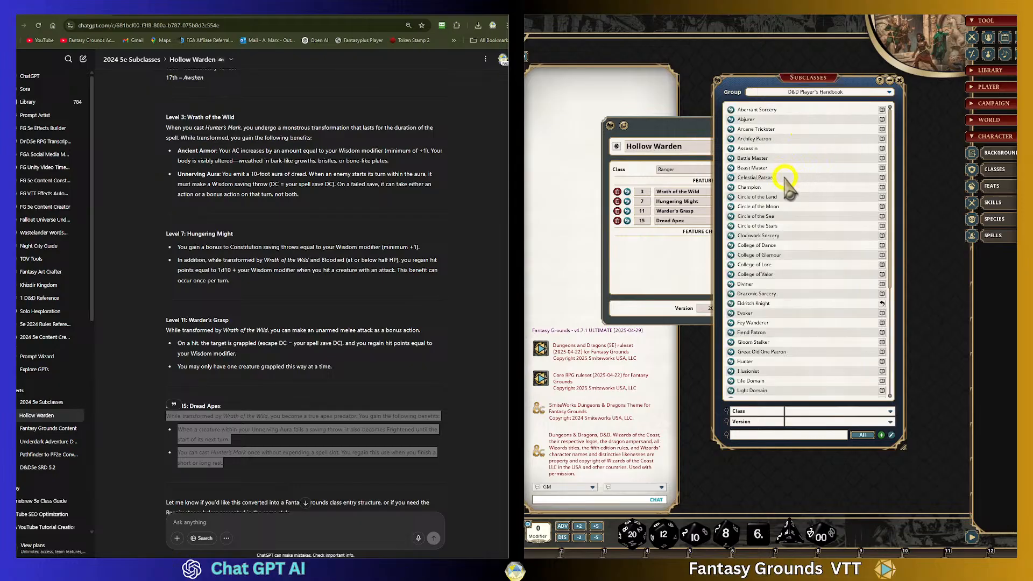
click(731, 168)
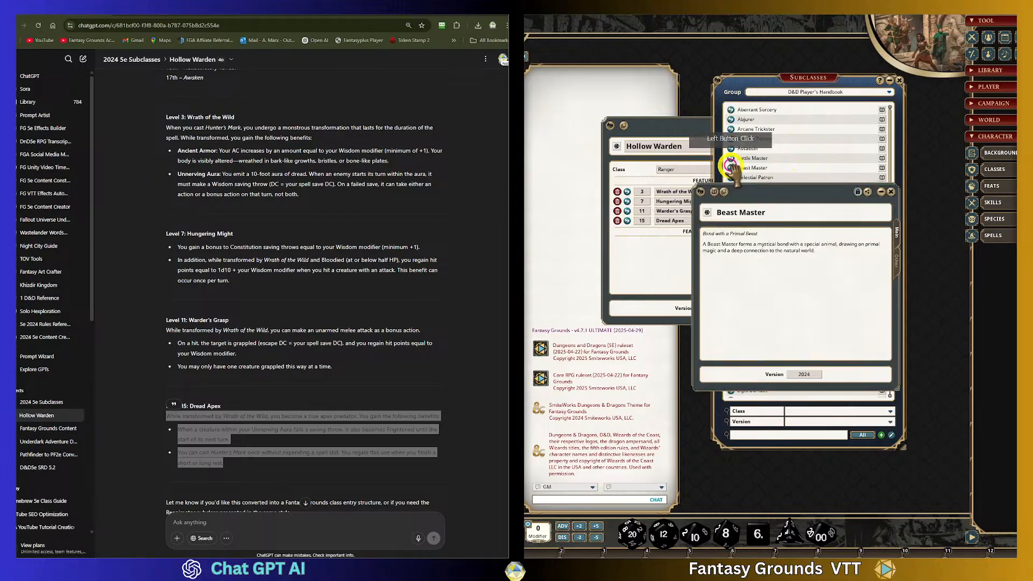
- Review the Beast Master subclass's features, including Share Spells, as reference, then close the reference and subclass windows
drag(749, 204, 616, 186)
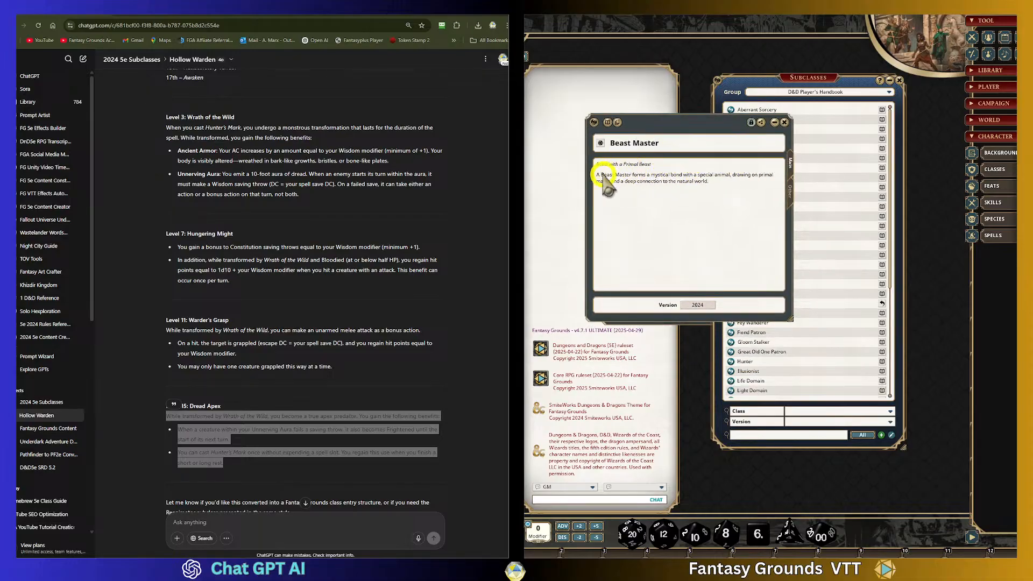
click(790, 195)
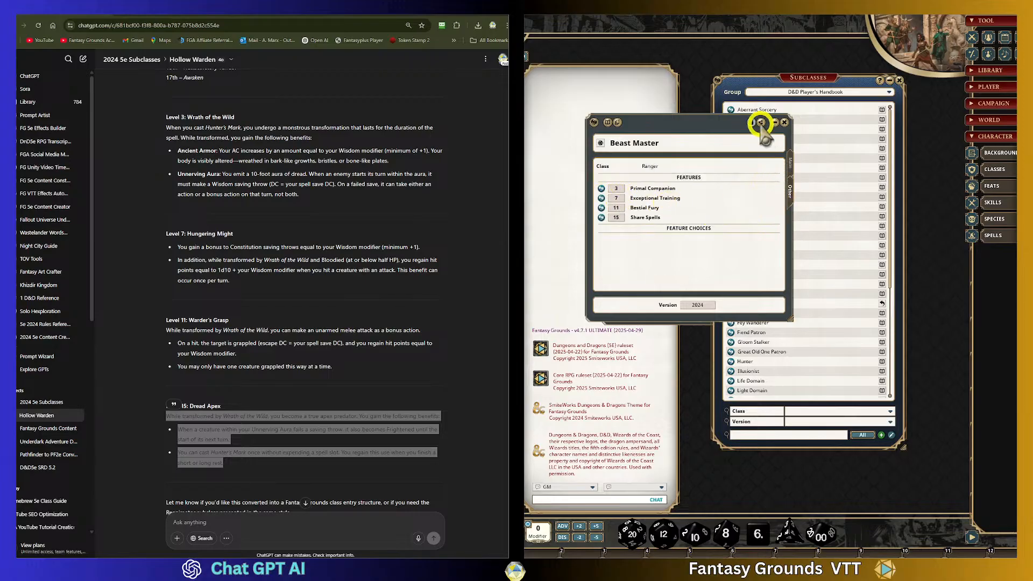
click(752, 123)
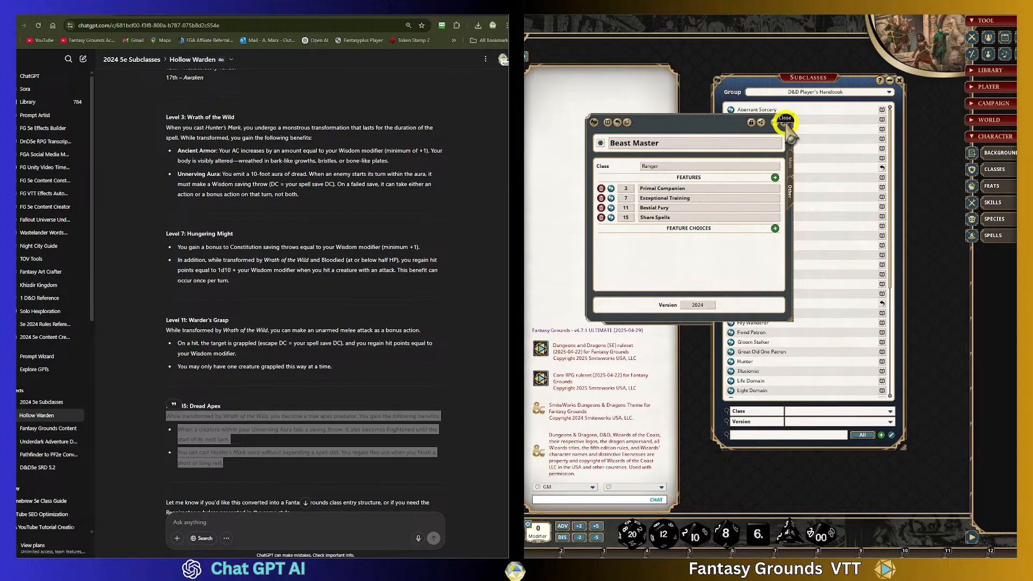
click(628, 218)
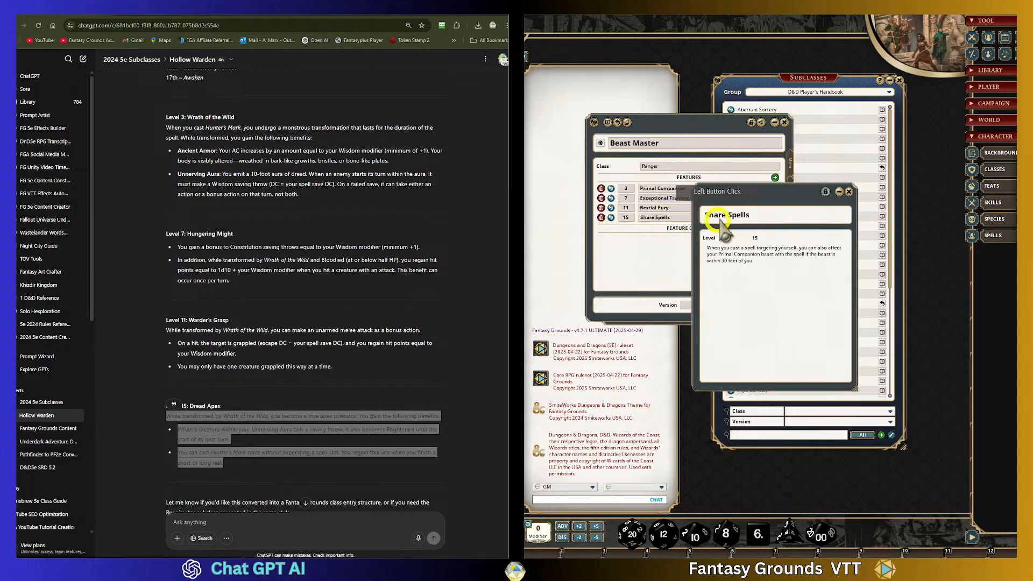
click(849, 192)
click(699, 229)
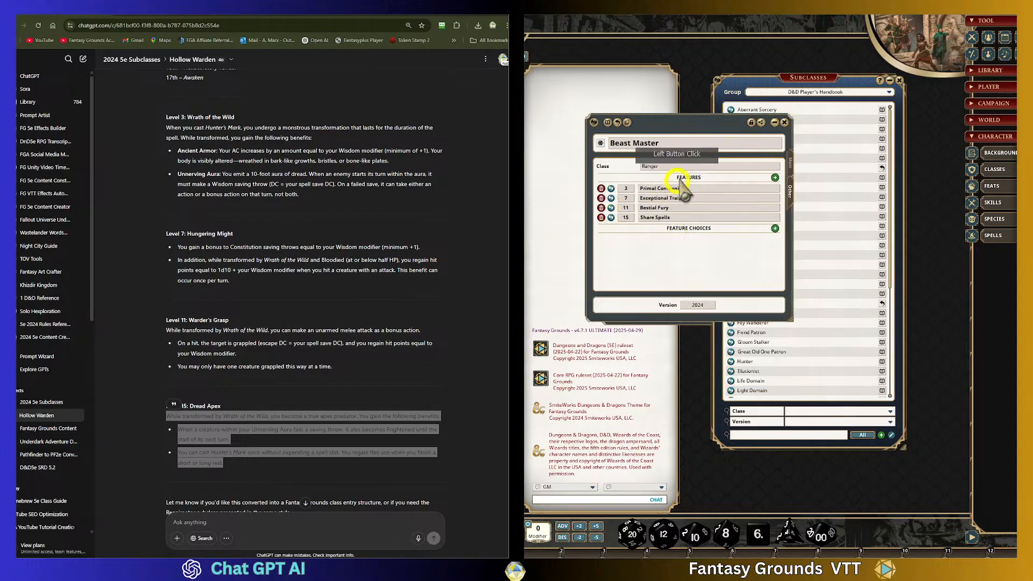
click(784, 122)
click(612, 213)
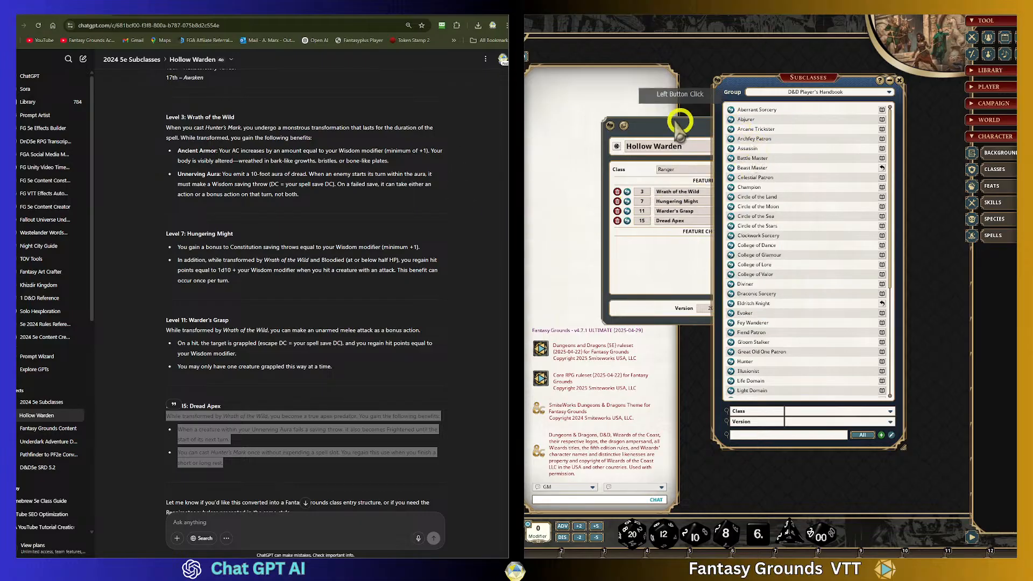
click(700, 129)
click(722, 136)
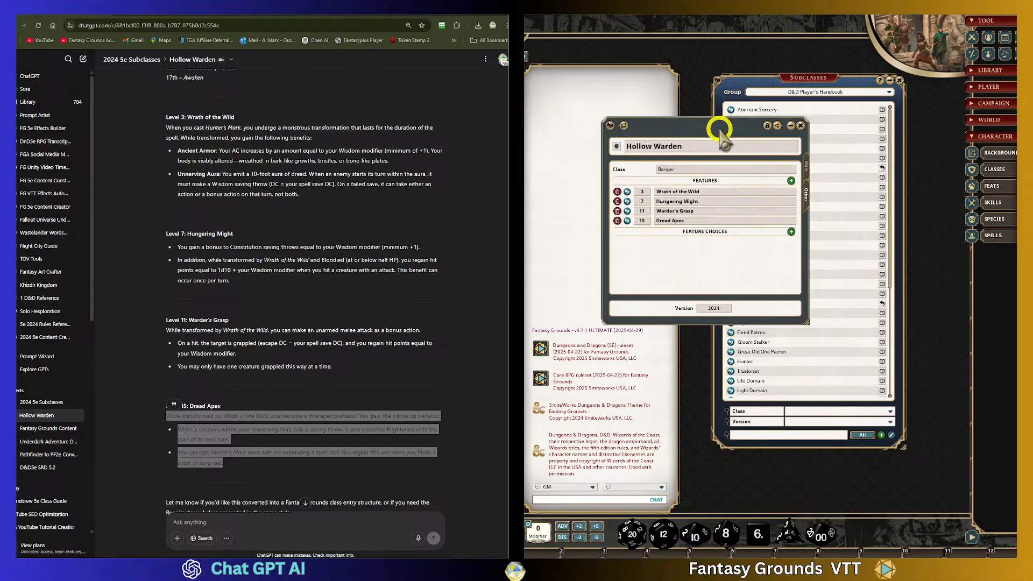
click(800, 125)
drag(812, 85, 801, 84)
- Locate the Level 3 Hollow Warden Spells section in the chat and check the spells list for the 2025 UA Subclasses group
scroll(360, 292, up, 5)
click(222, 285)
click(595, 284)
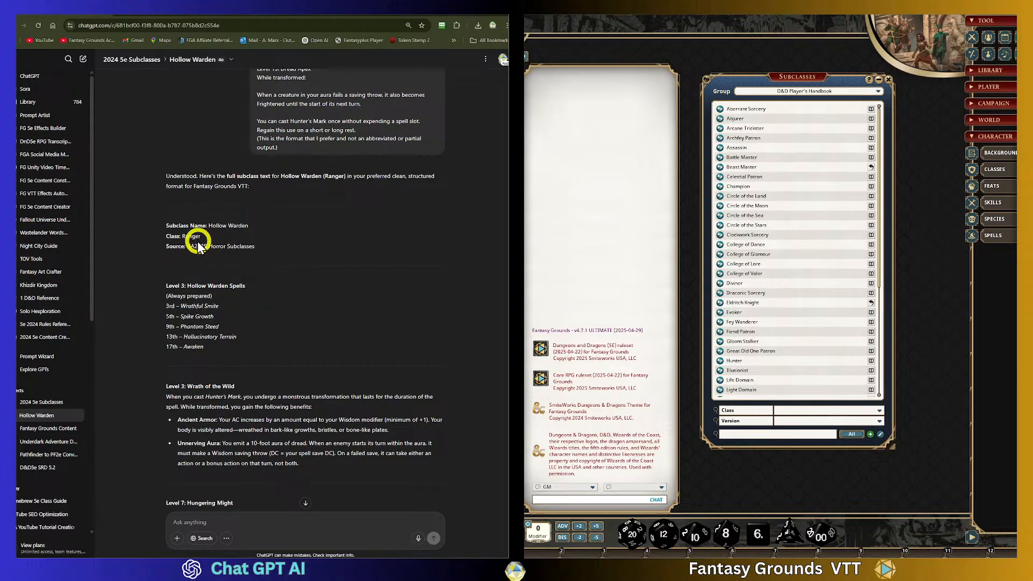
drag(161, 291, 295, 357)
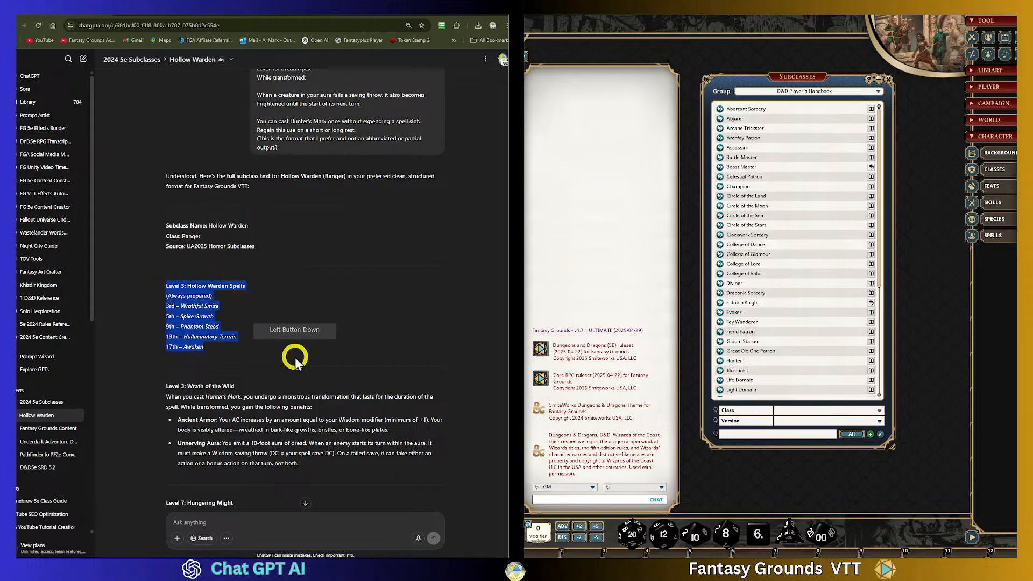
click(230, 285)
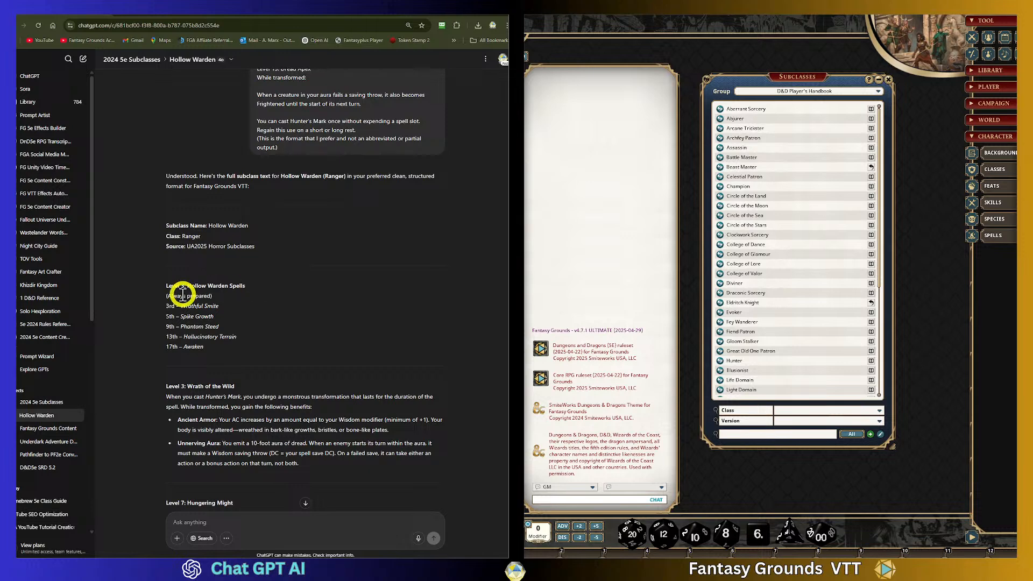
click(1001, 236)
drag(833, 201, 820, 158)
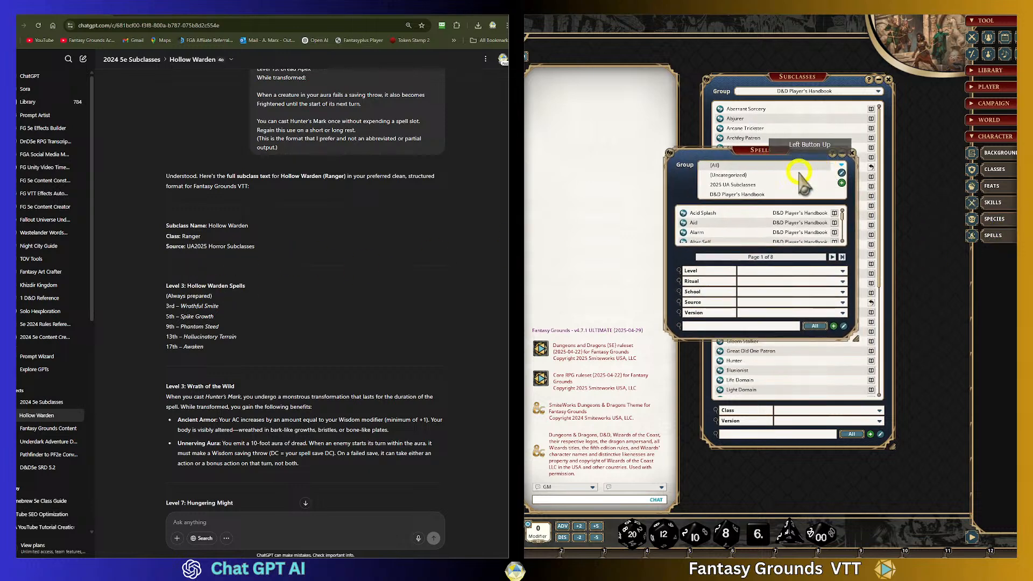
click(773, 184)
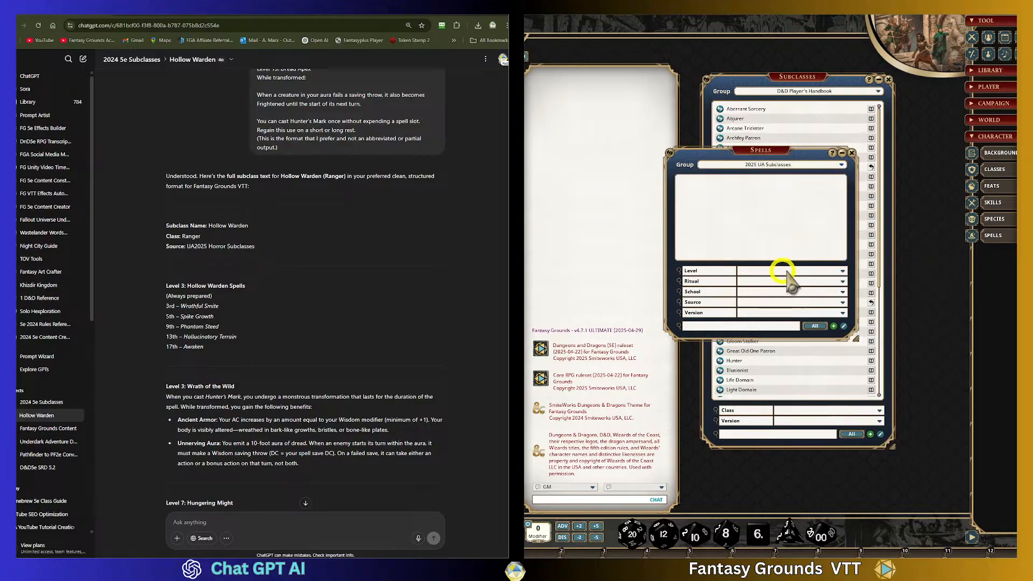
click(835, 273)
click(707, 235)
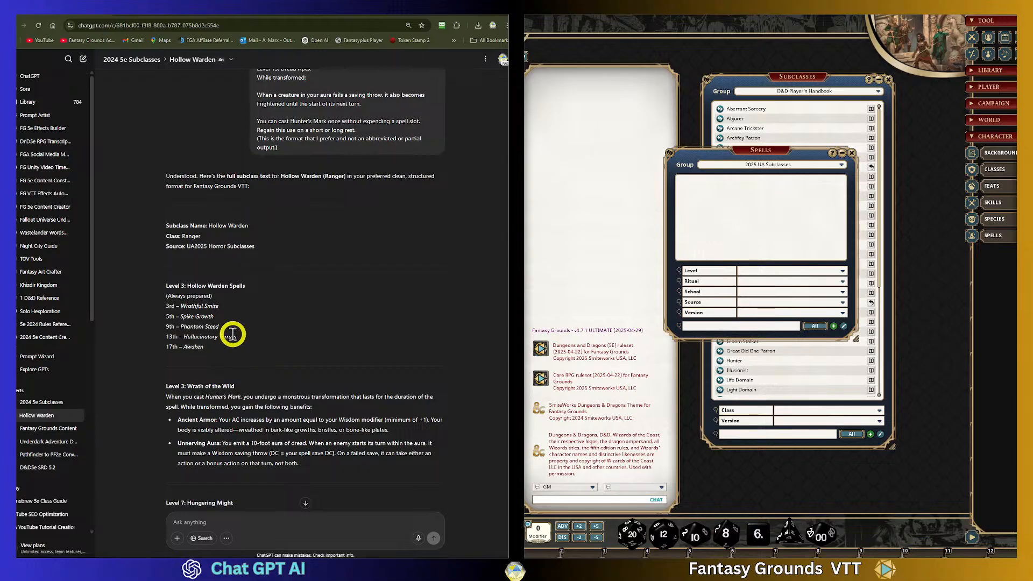
- Copy the Level 3 Hollow Warden Spells block from the chat and switch the subclass group to 2025 UA Subclasses
drag(166, 285, 273, 344)
key(ctrl+c)
right_click(245, 290)
click(272, 299)
click(710, 192)
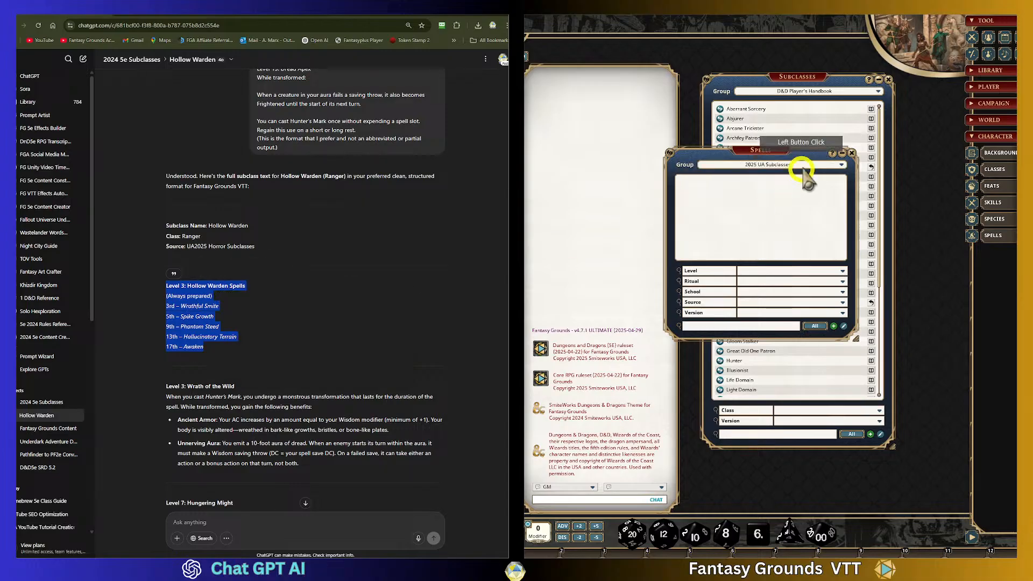
click(851, 152)
click(887, 97)
click(887, 97)
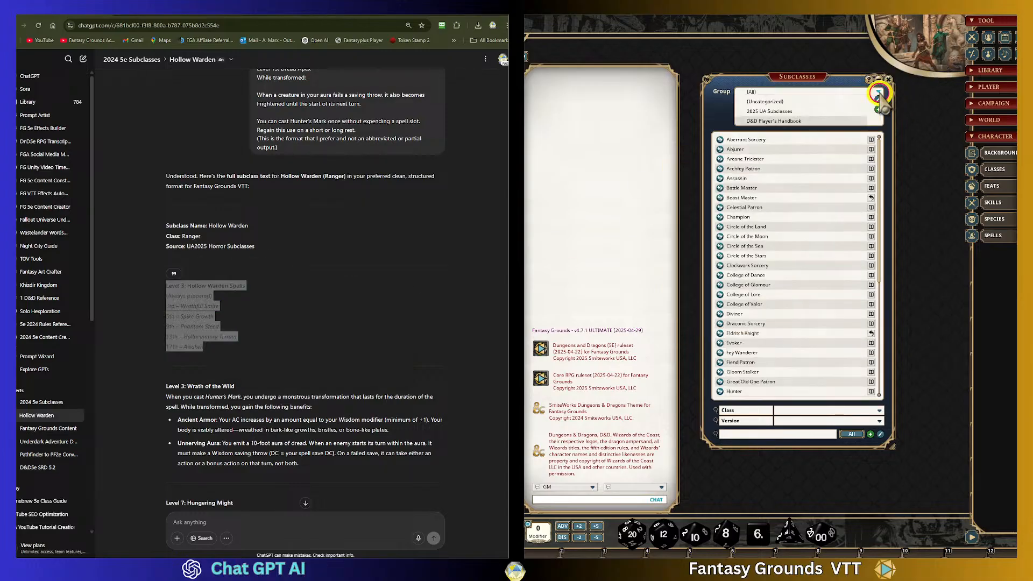
click(774, 111)
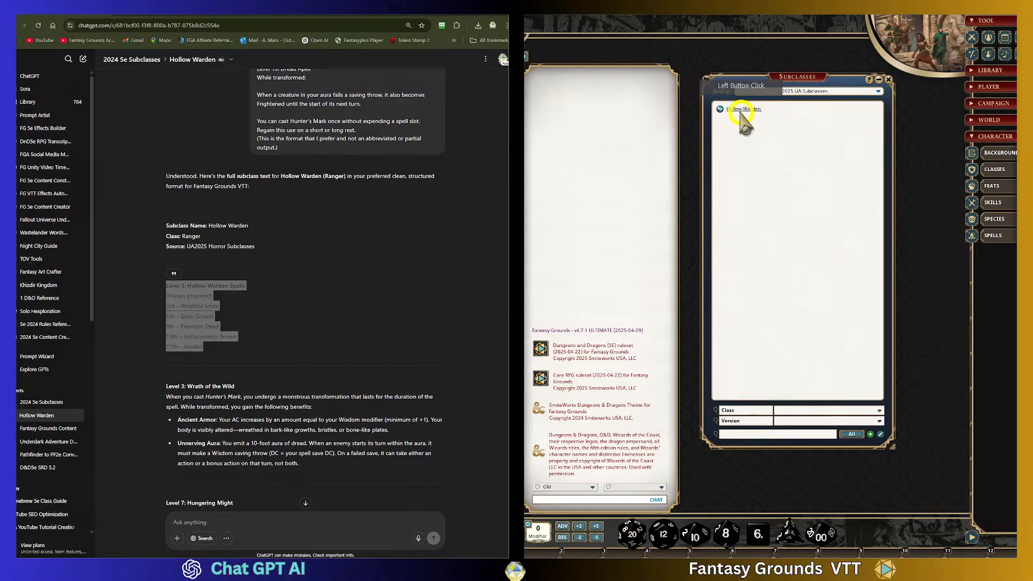
- Open the Hollow Warden subclass and paste the spells block at the end of its description
click(720, 109)
click(801, 206)
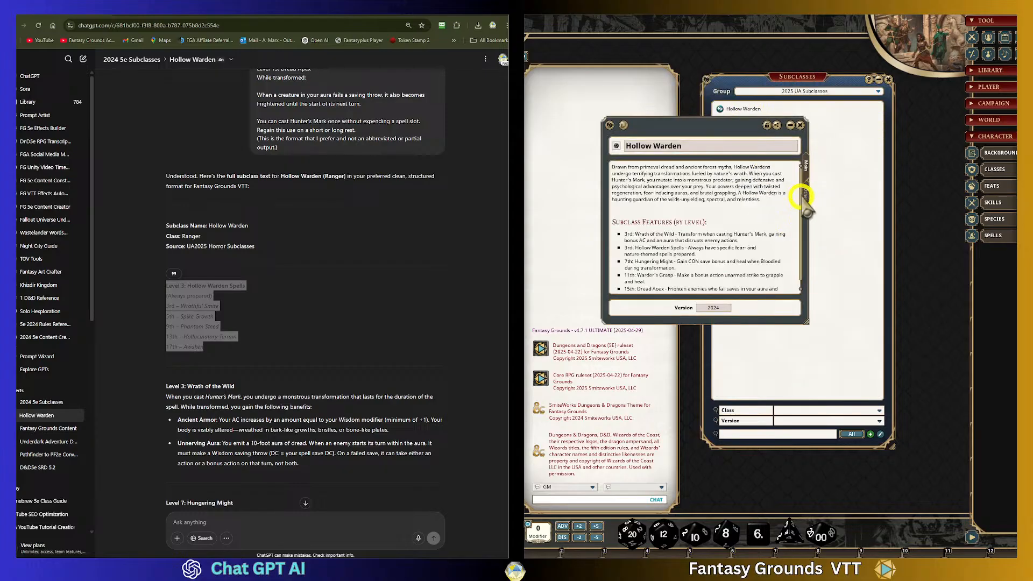
drag(802, 206, 802, 214)
click(734, 289)
click(780, 291)
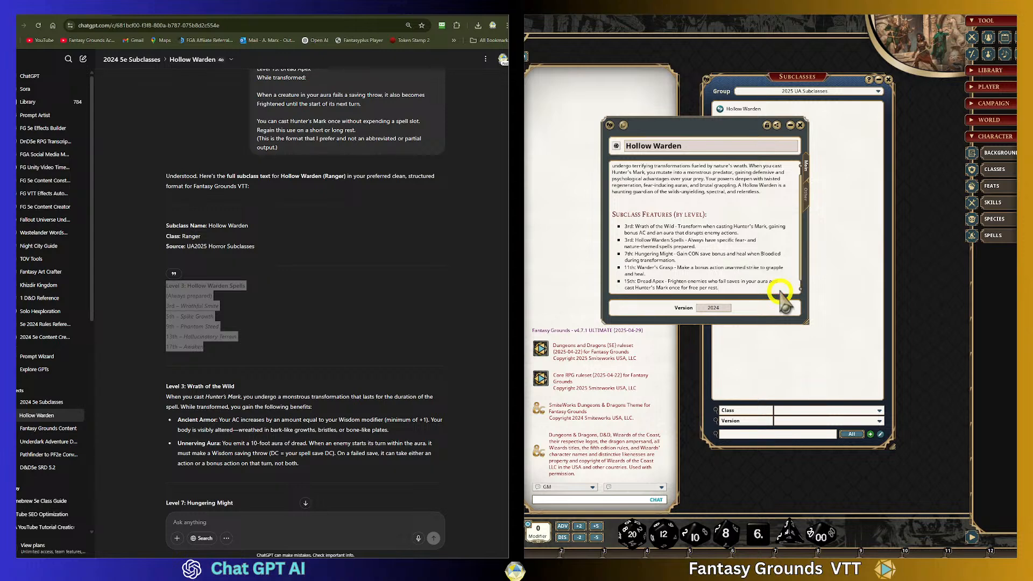
key(Return)
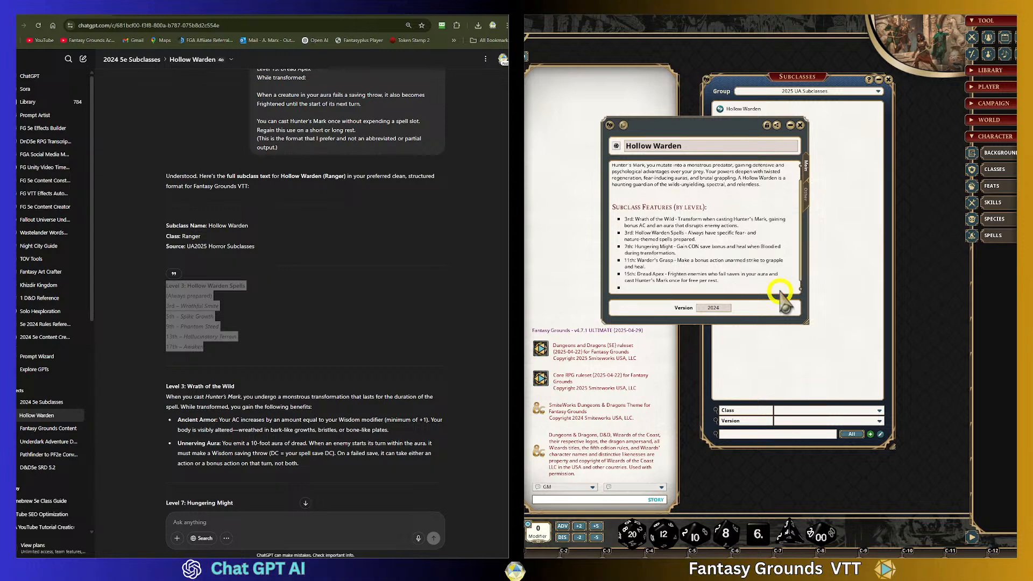
click(653, 290)
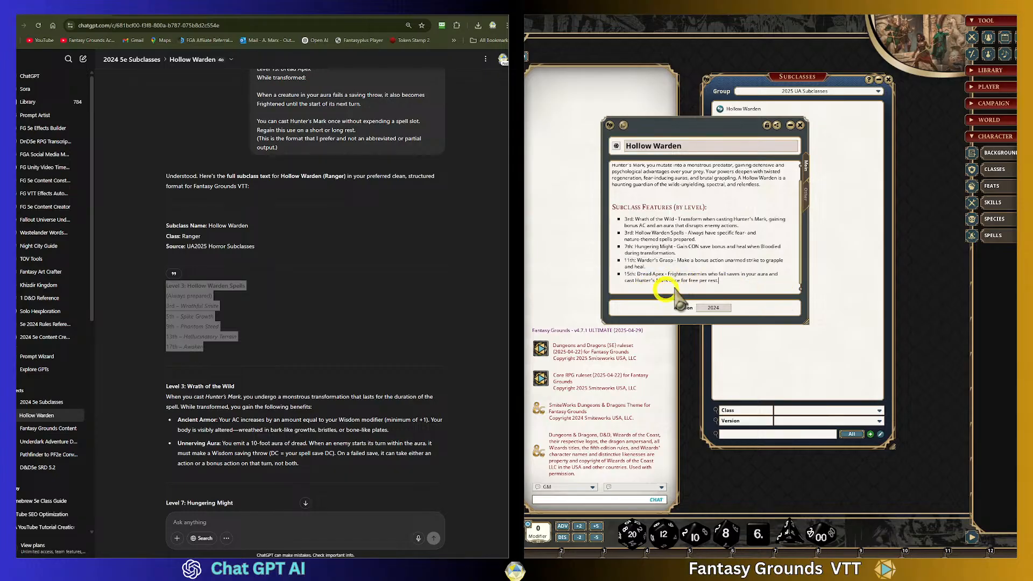
click(747, 285)
key(Return)
key(Return)
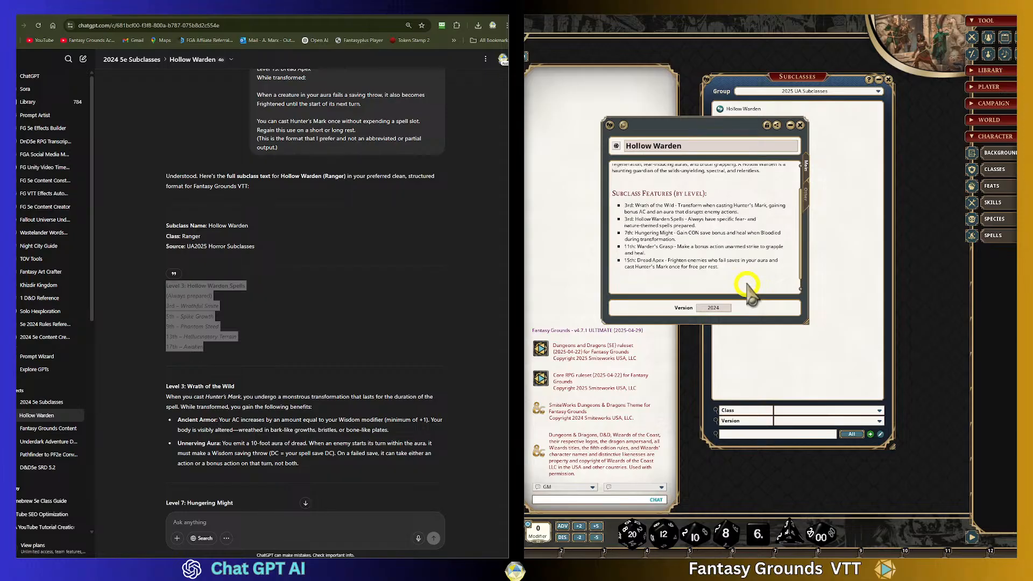
key(ctrl+v)
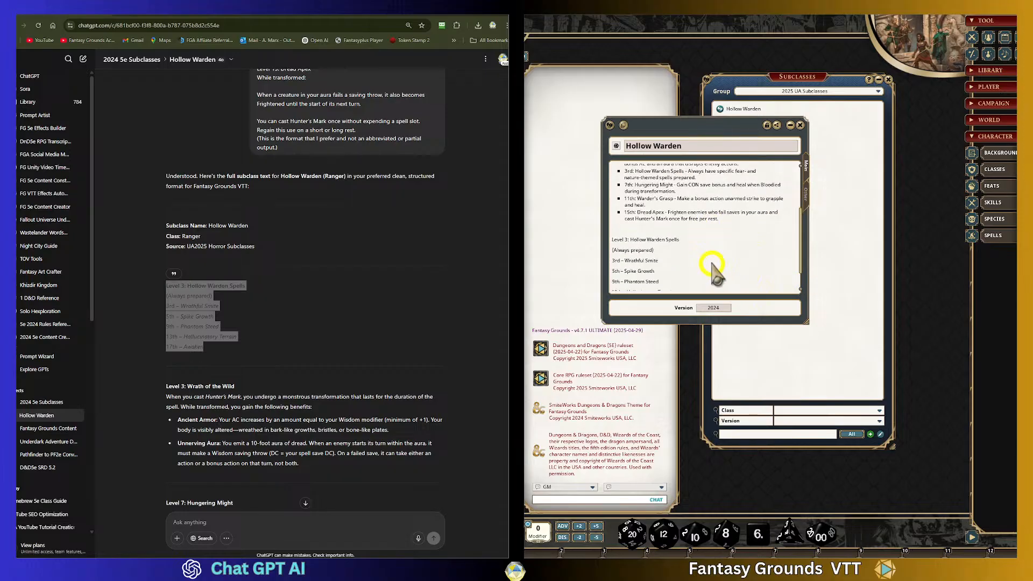
- Format the Level 3: Hollow Warden Spells line as a heading and italicize the (Always prepared) line
drag(610, 214, 699, 215)
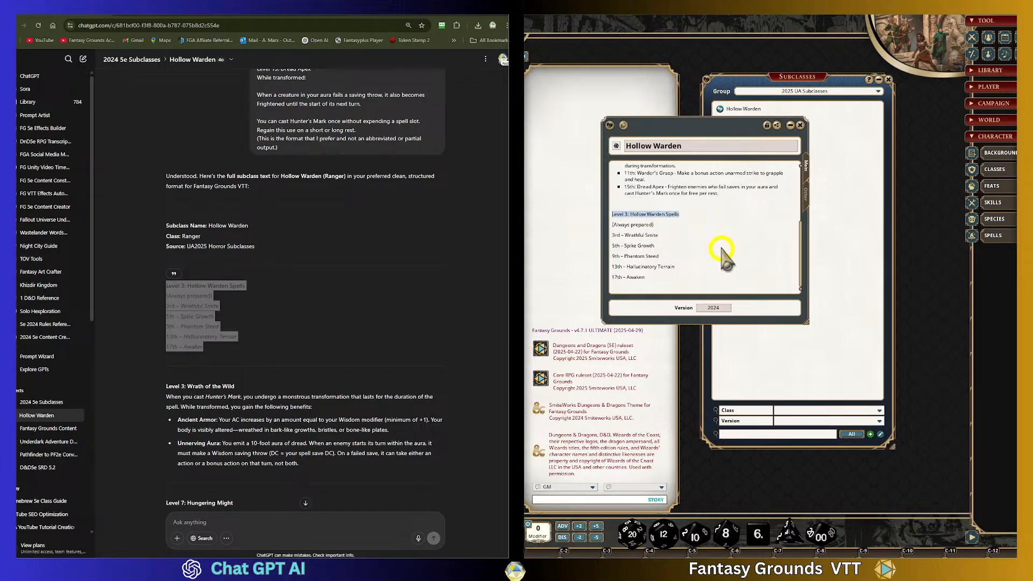
key(ctrl+1)
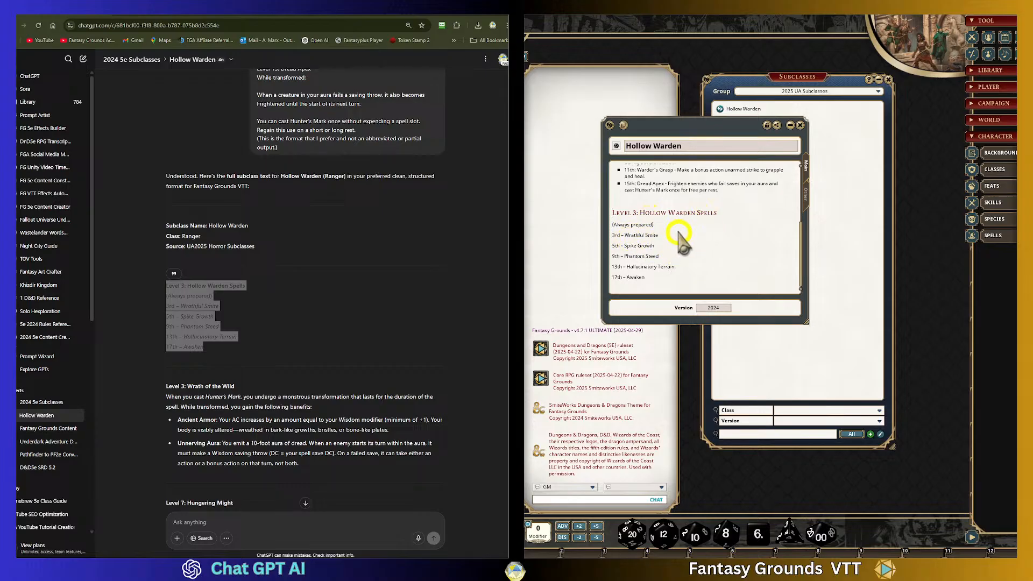
drag(660, 224, 614, 226)
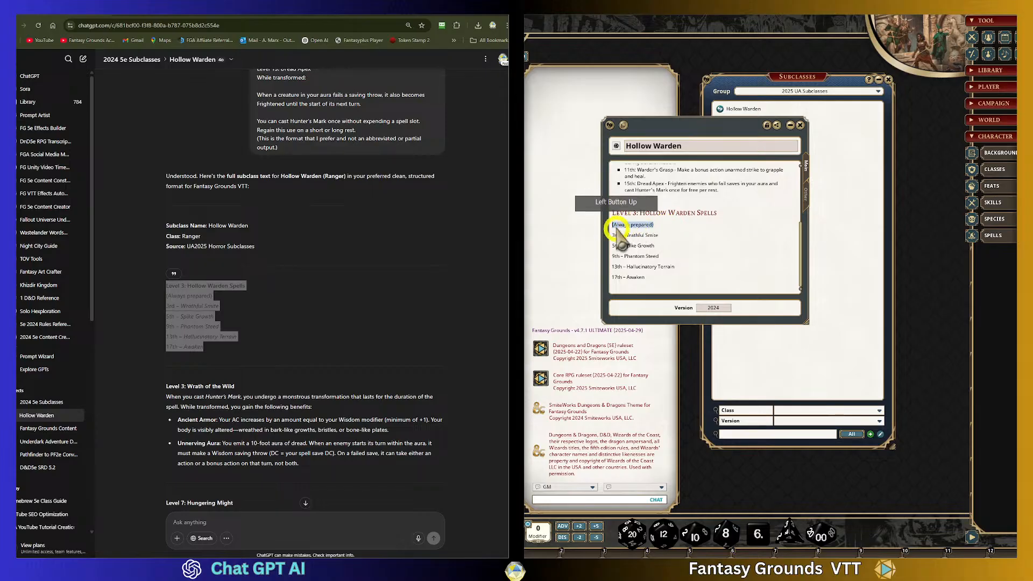
key(ctrl+i)
click(624, 230)
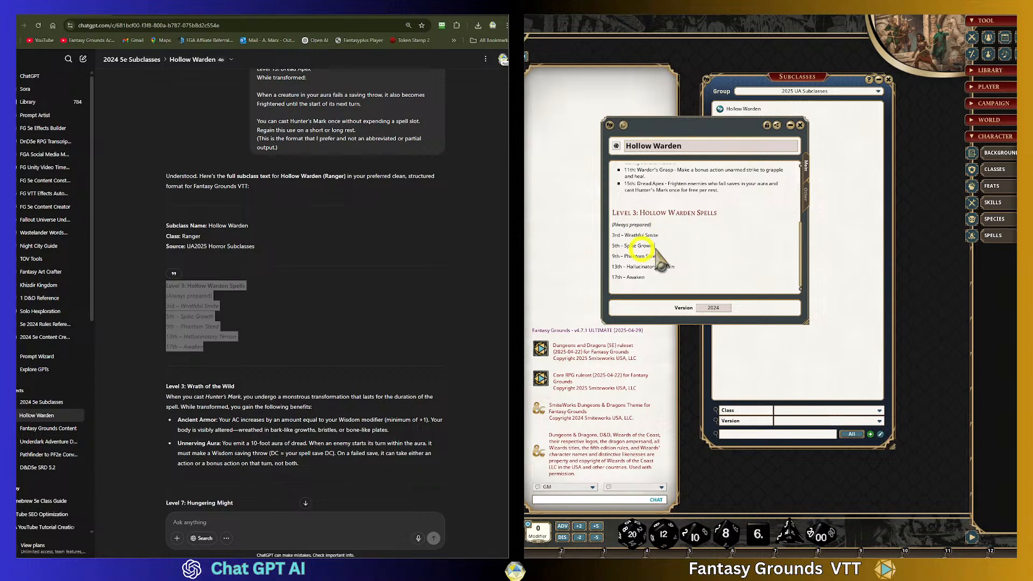
- Move the subclass window aside, open the spells list and set its group filter to (All)
mouse_move(718, 127)
mouse_down()
mouse_move(668, 102)
mouse_move(811, 83)
mouse_move(726, 107)
mouse_up()
click(893, 173)
click(993, 235)
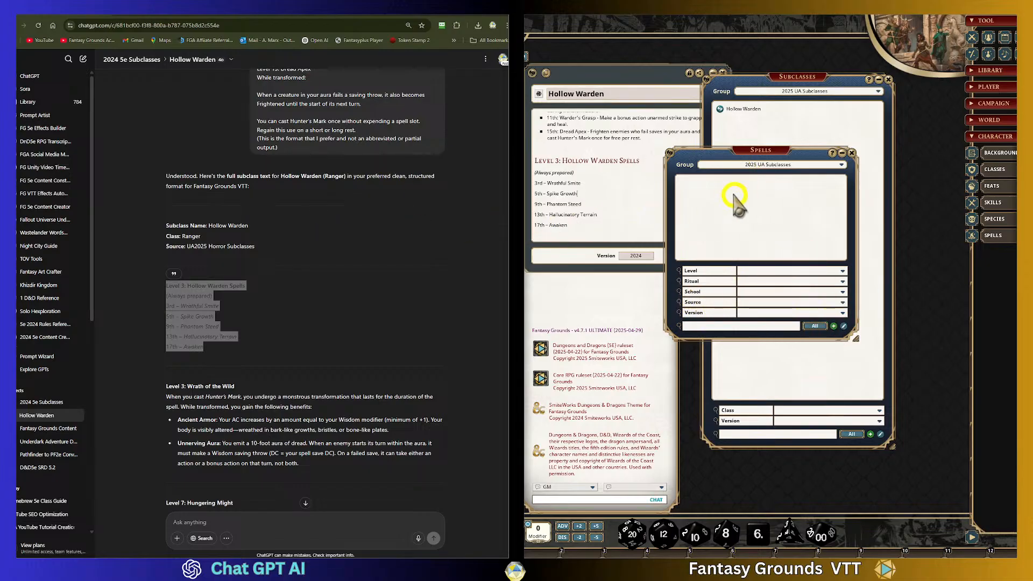
click(840, 165)
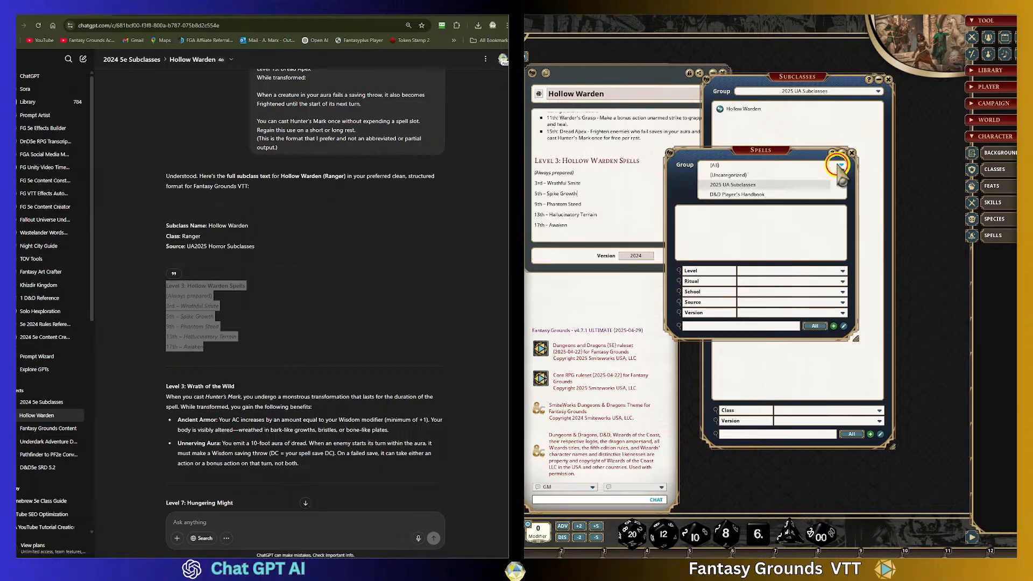
click(713, 171)
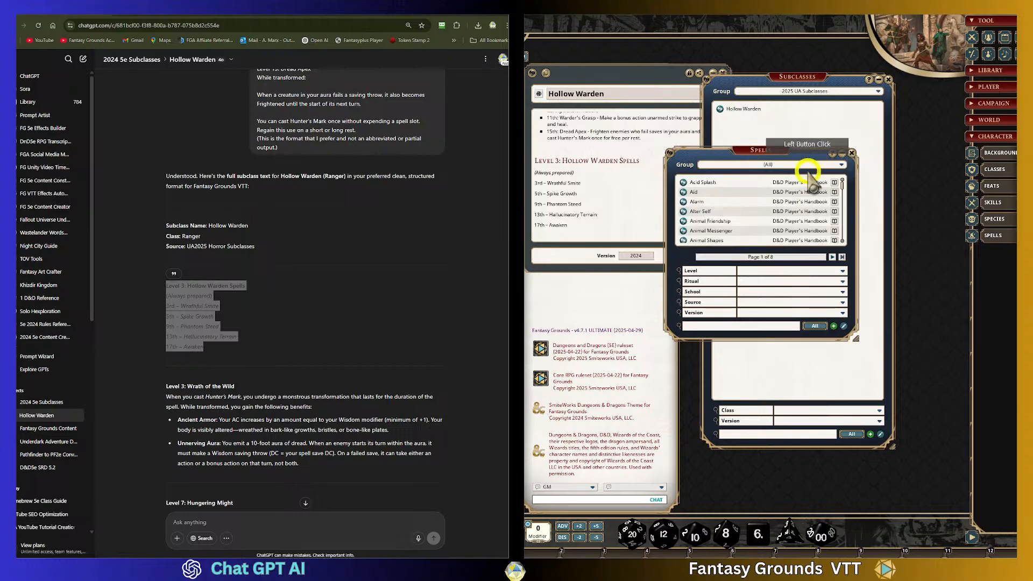
- Add two new spell groups to the spells list
click(698, 327)
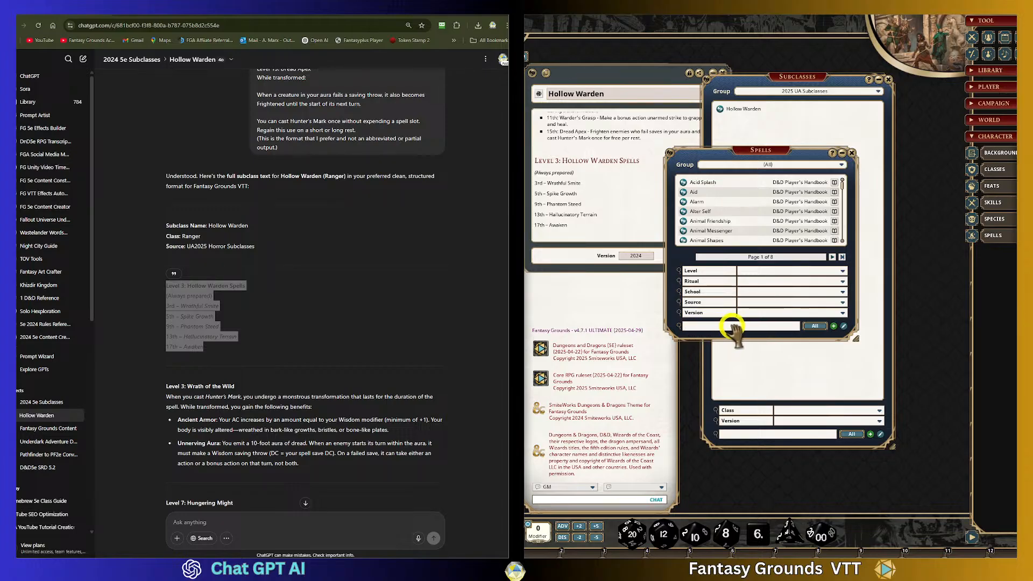
click(841, 165)
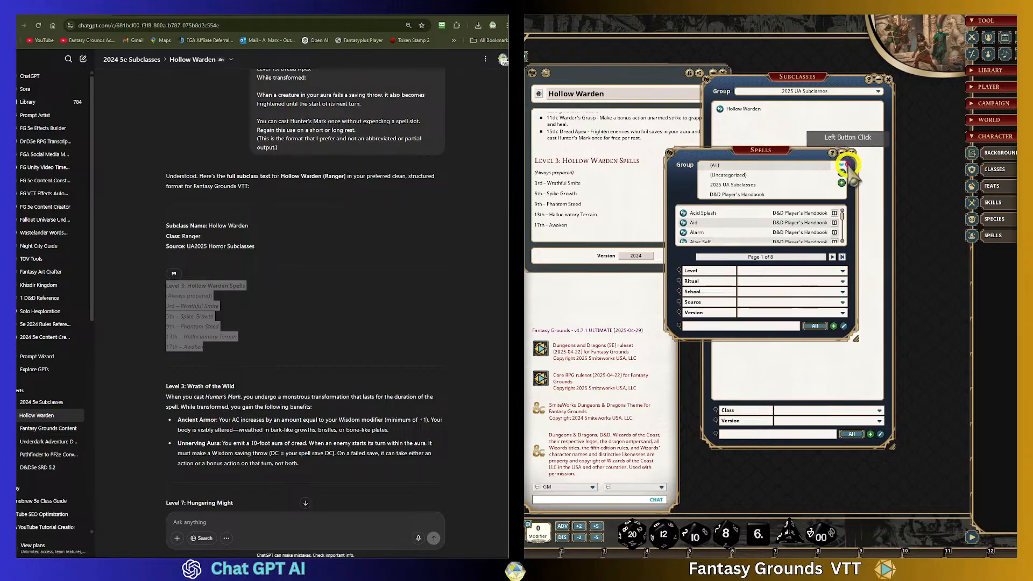
click(841, 183)
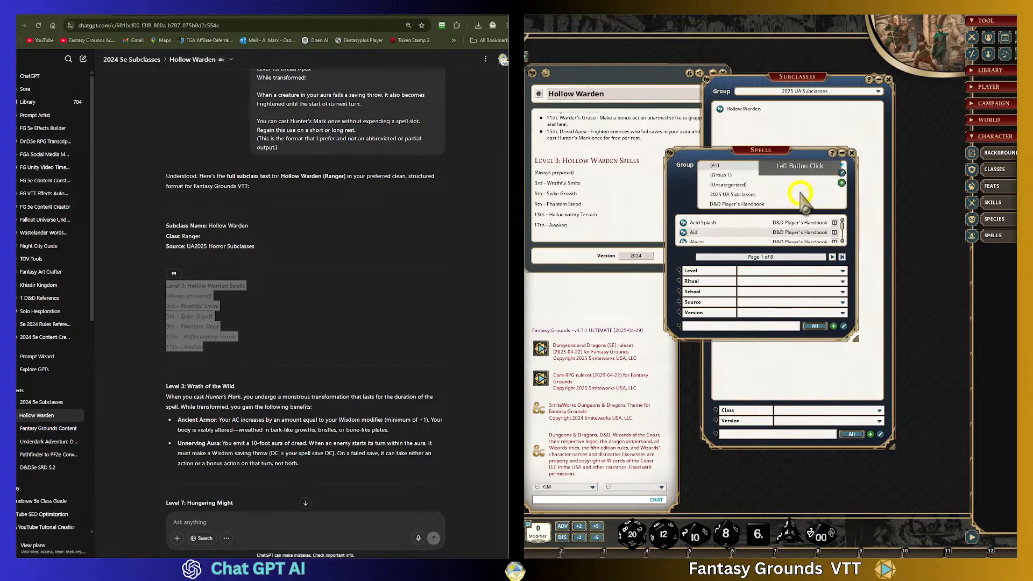
click(842, 173)
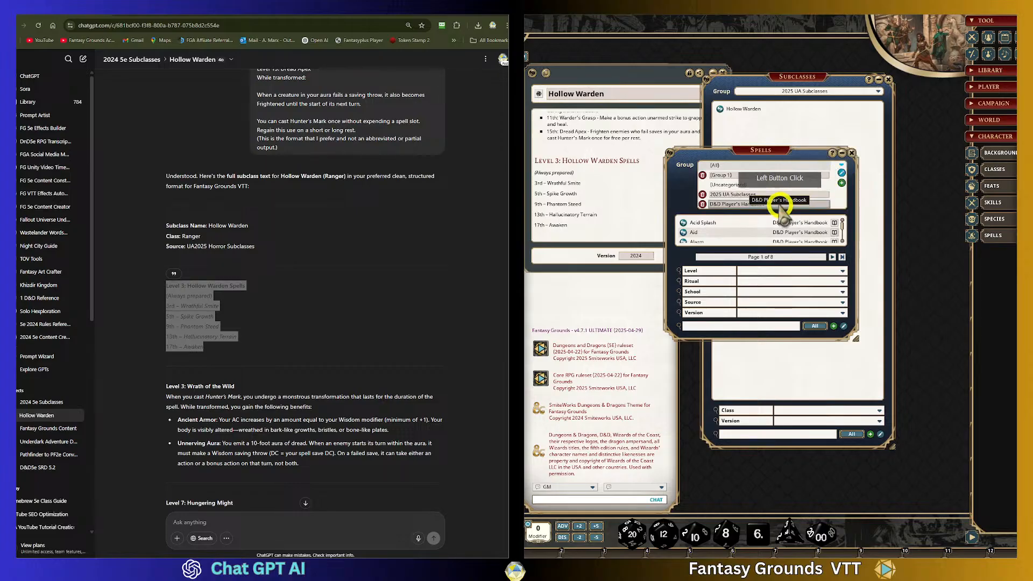
click(702, 194)
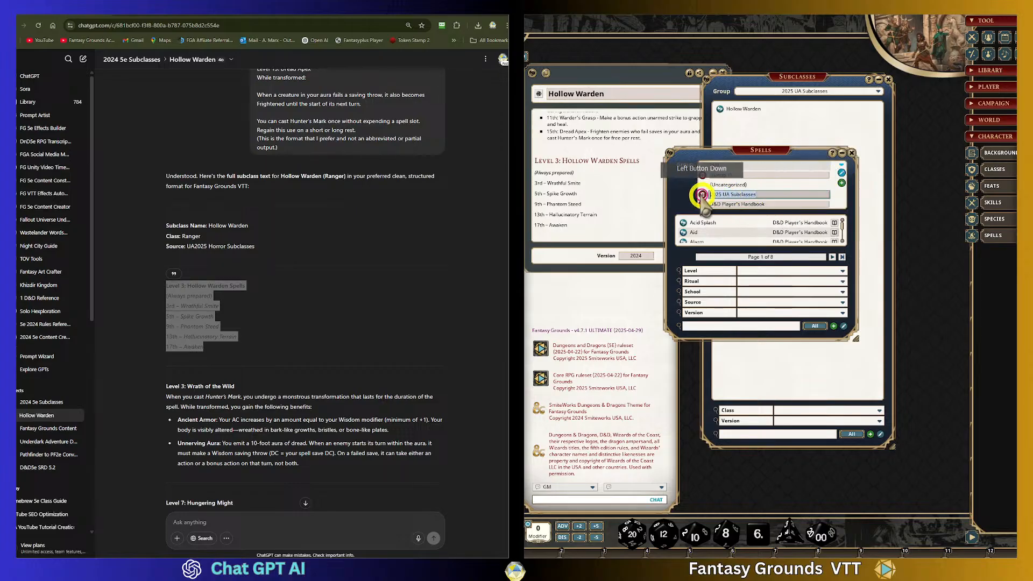
click(842, 183)
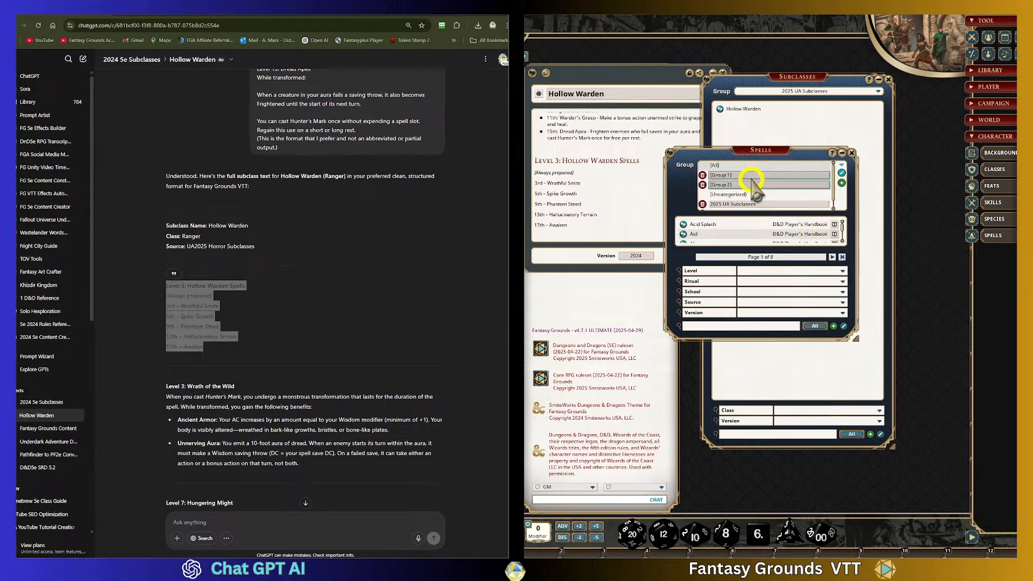
- Rename the first new spell group to 2025 UA Hollow Warden
click(751, 177)
click(837, 208)
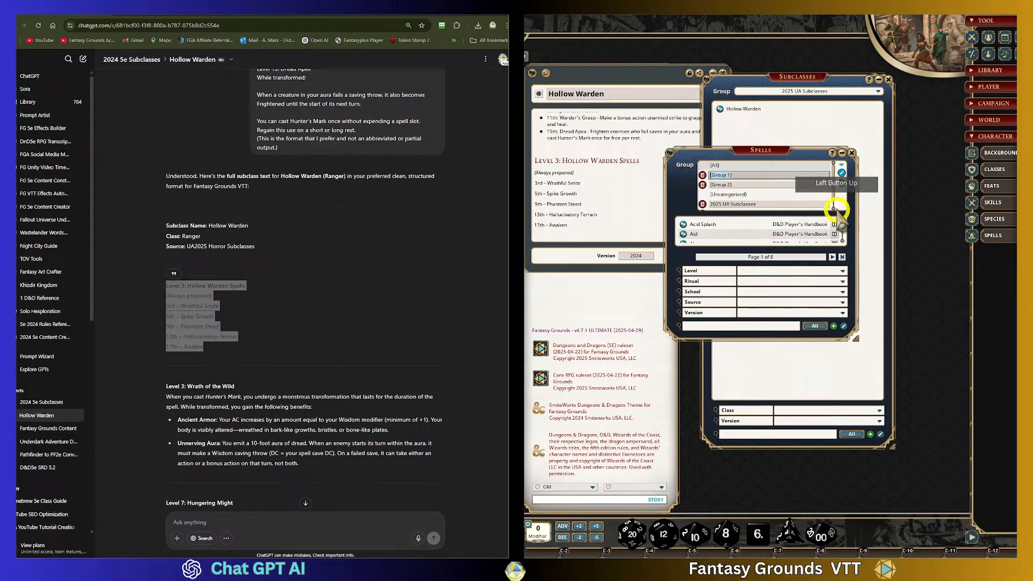
text(2025 UA Subclasses)
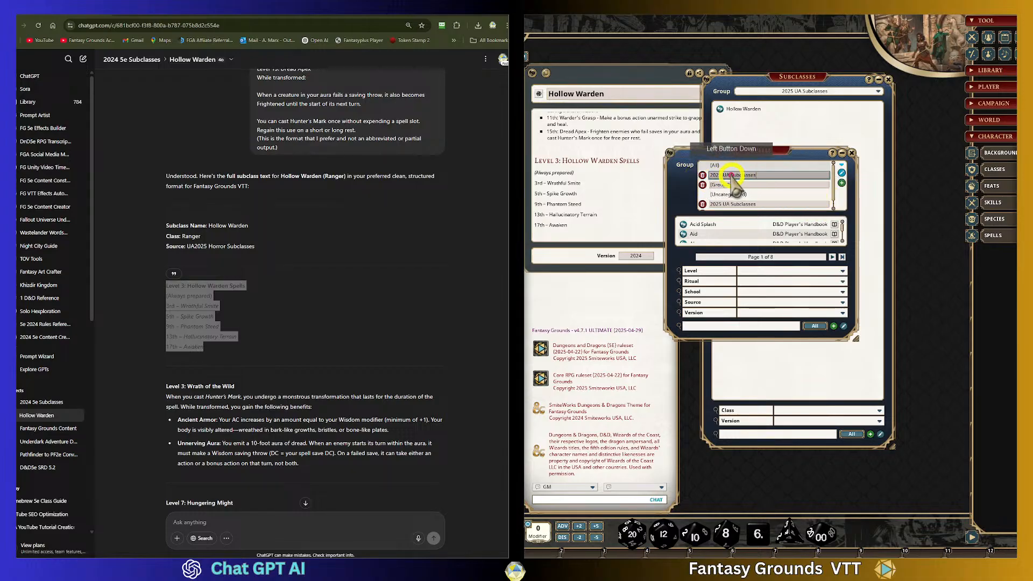
click(774, 176)
click(797, 176)
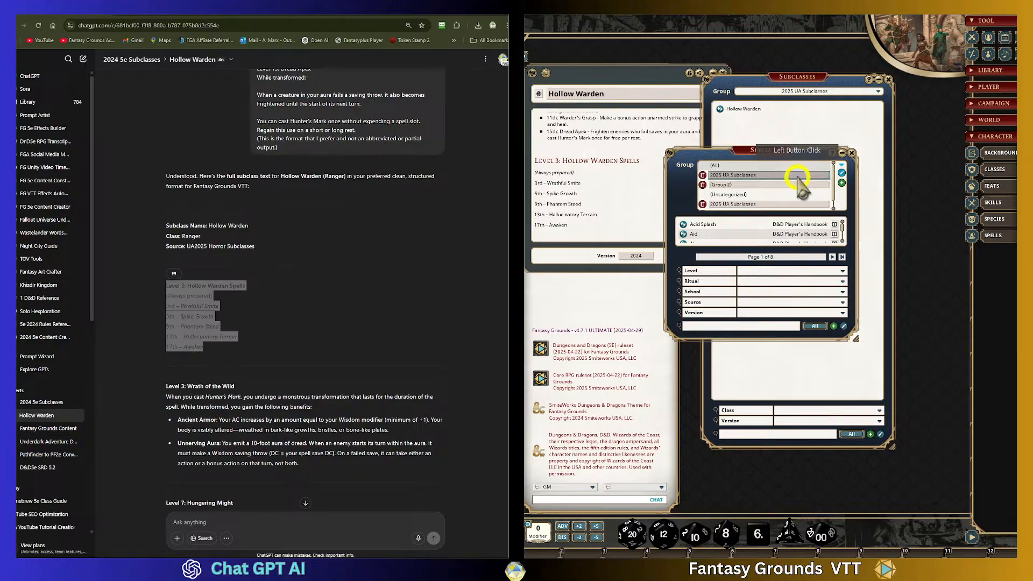
key(BackSpace)
key(BackSpace)
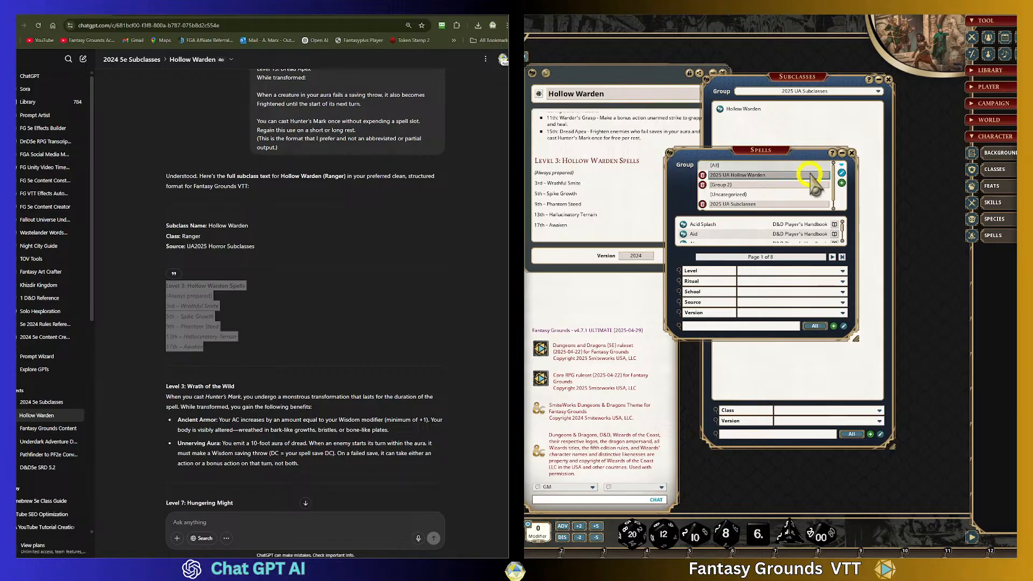
click(841, 173)
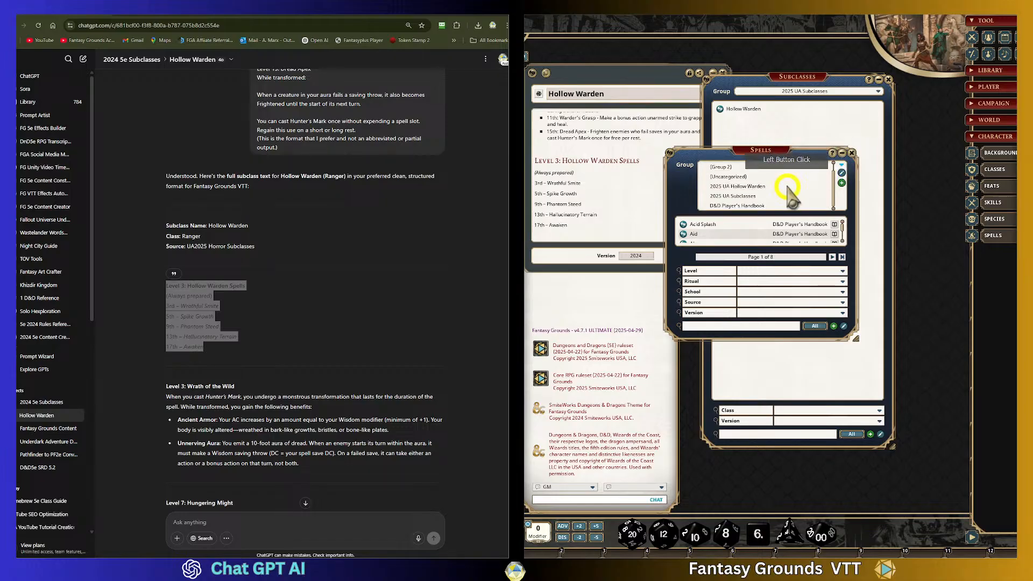
- Check the 2025 UA Hollow Warden and D&D Player's Handbook spell groups, then return the filter to (All)
click(756, 186)
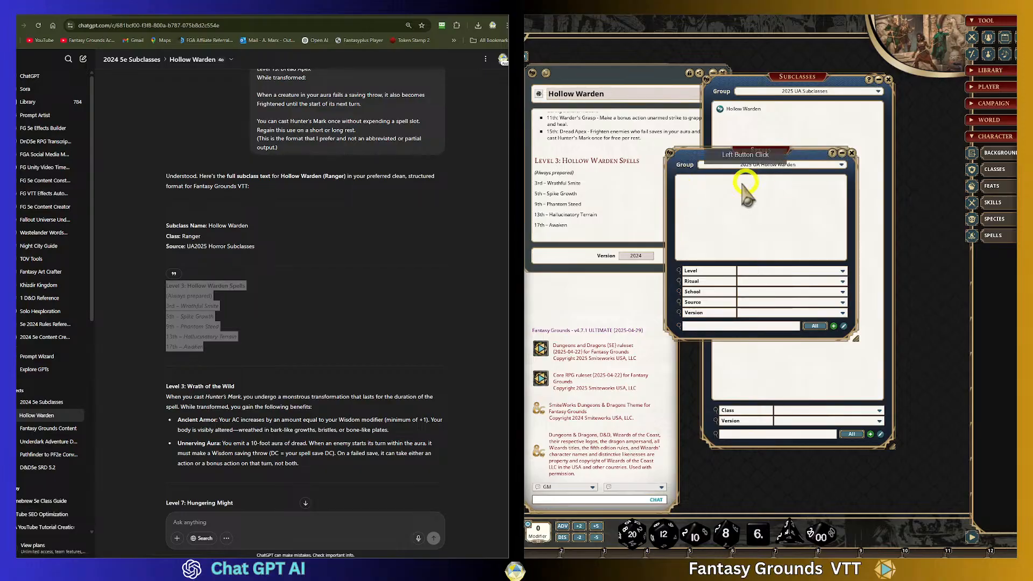
click(842, 165)
click(745, 203)
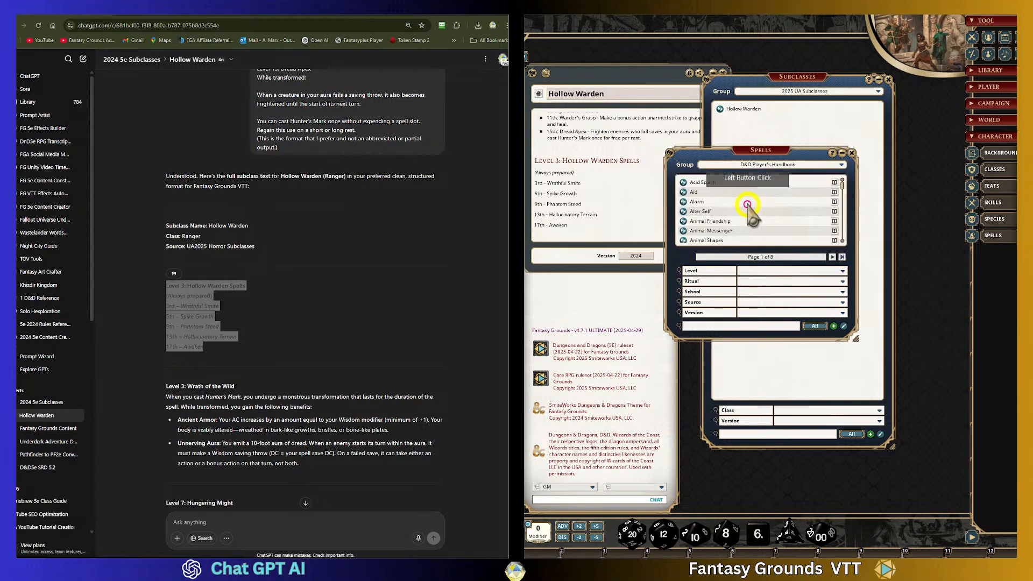
click(842, 165)
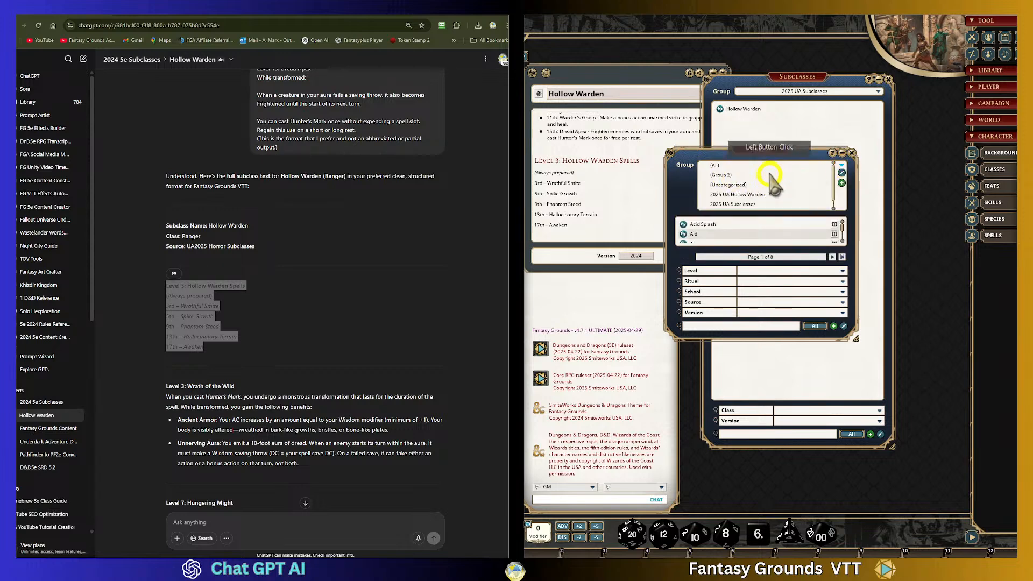
click(715, 165)
- Search the spells list for Wrathful Smite and make a copy of the spell
click(737, 326)
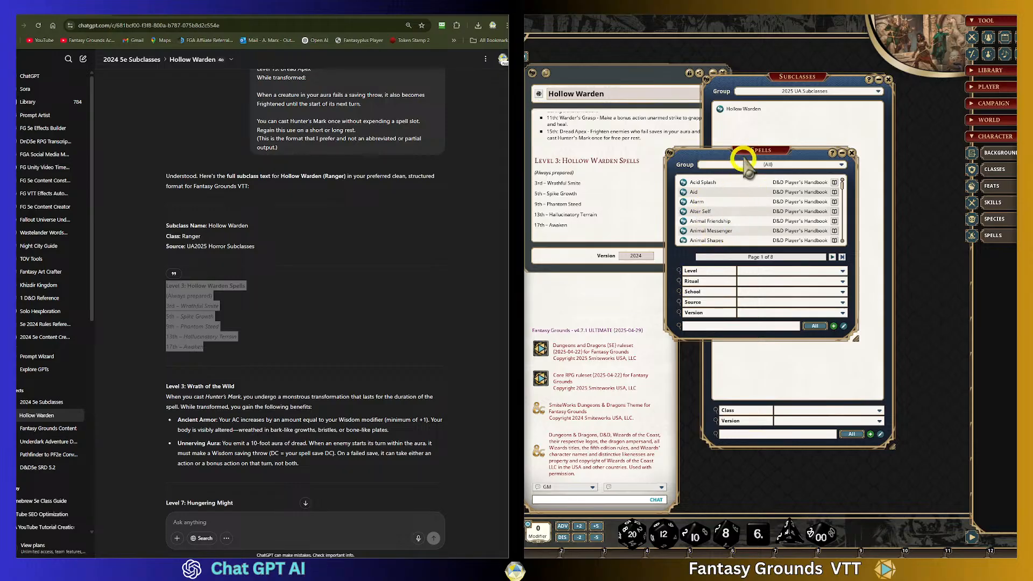
drag(744, 162, 771, 139)
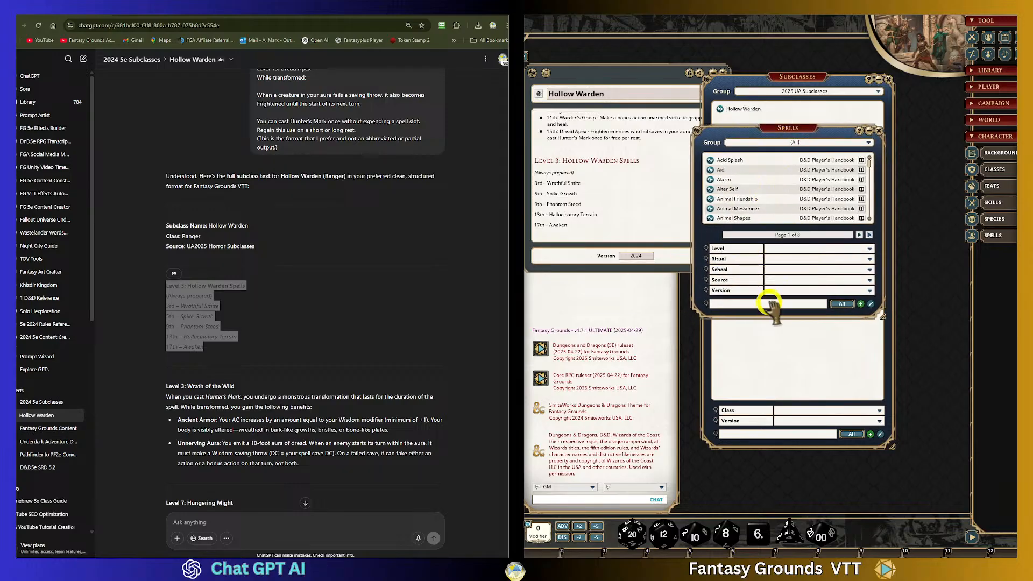
click(743, 305)
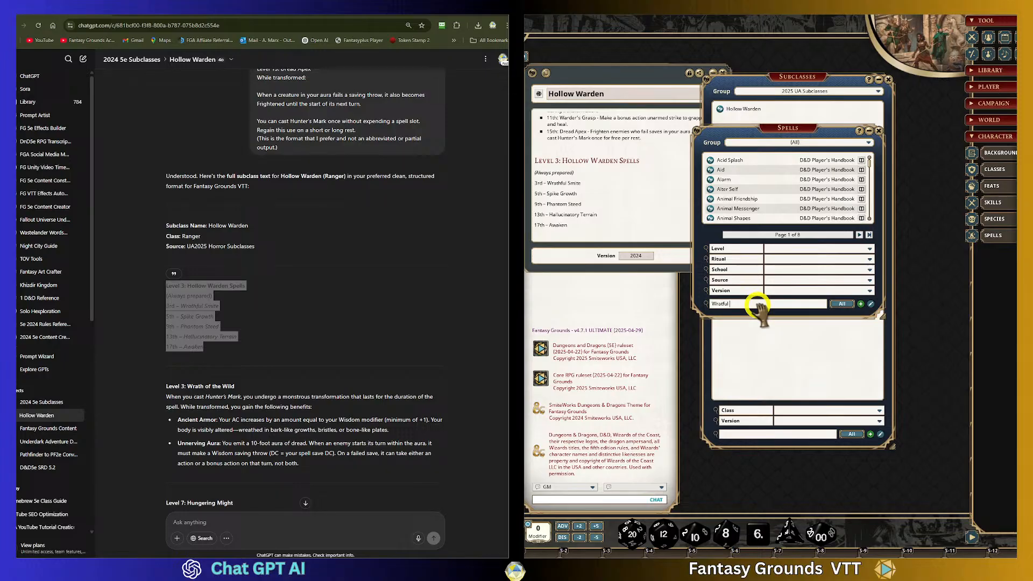
text(Wratful Smite)
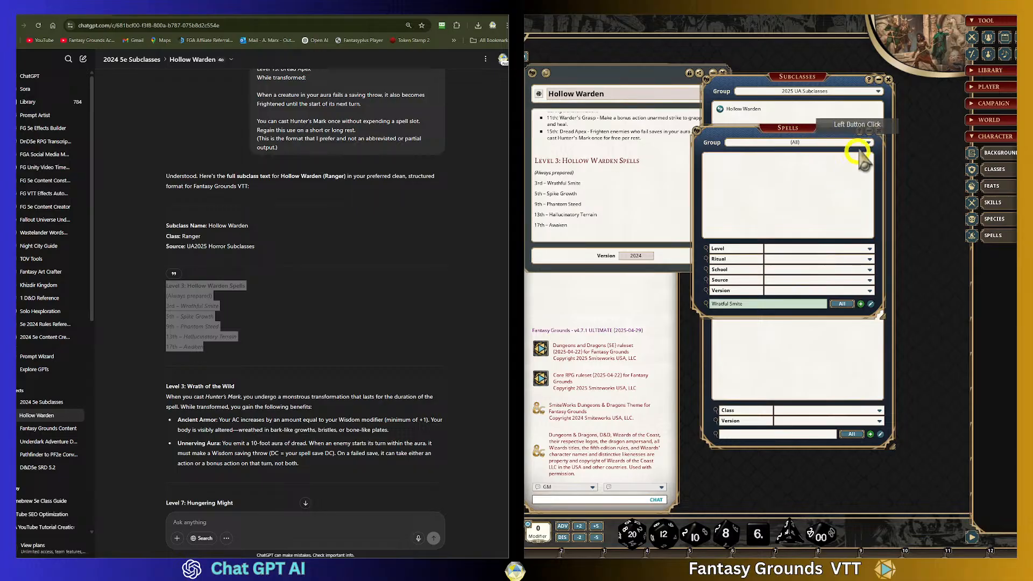
click(722, 304)
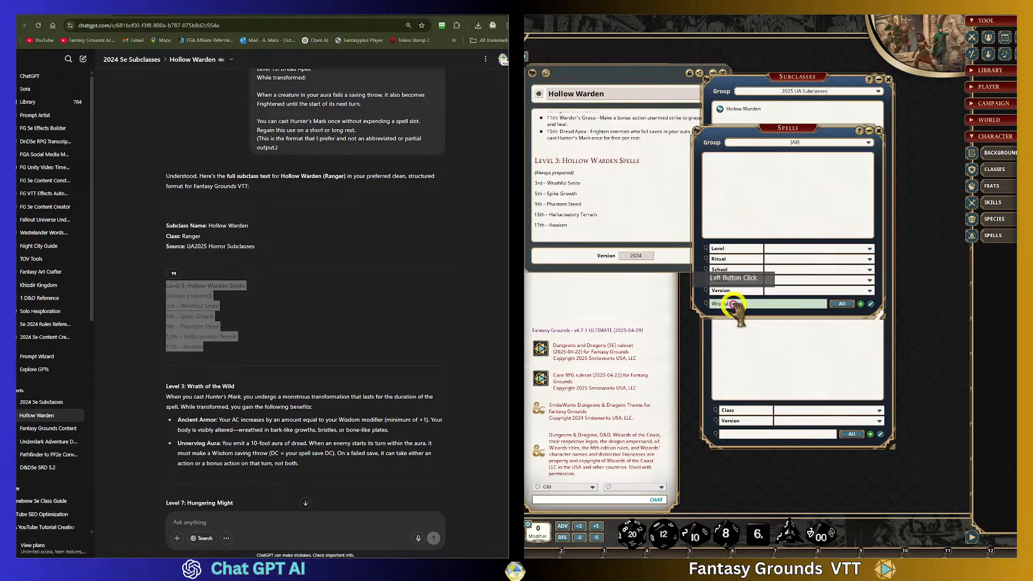
click(723, 304)
text(h)
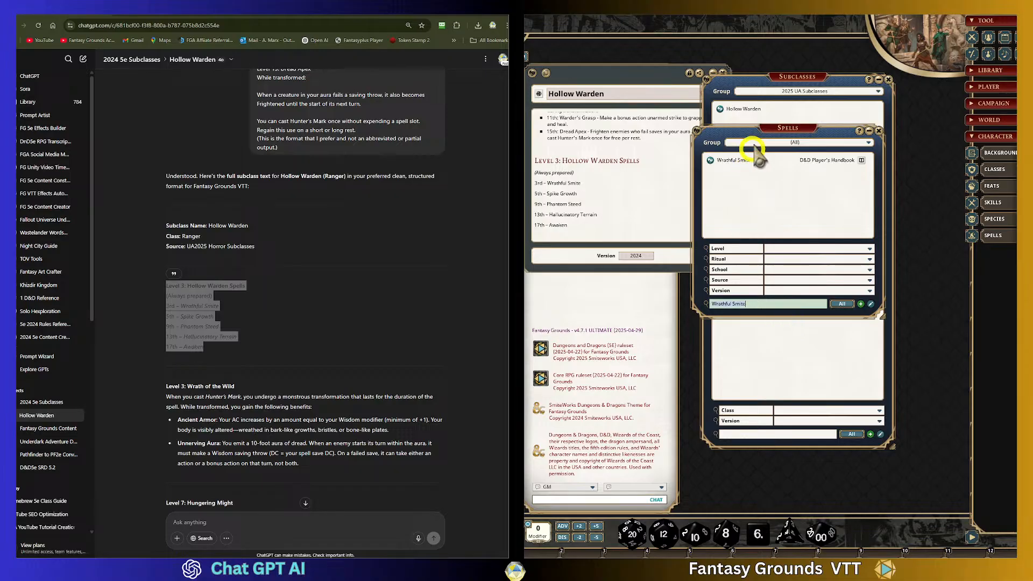
drag(762, 128, 915, 215)
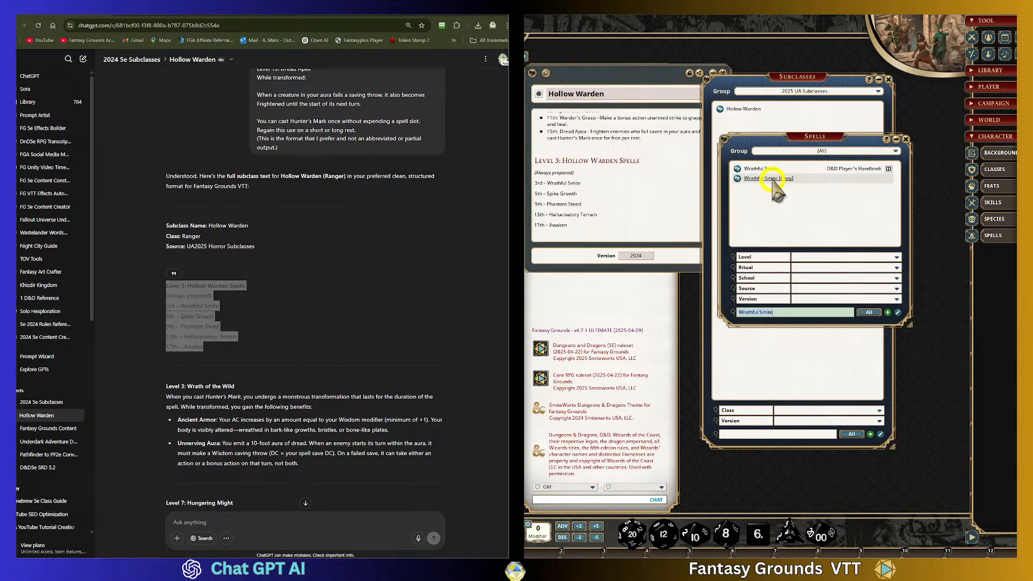
- Move the Wrathful Smite copy into the 2025 UA Hollow Warden group
click(895, 151)
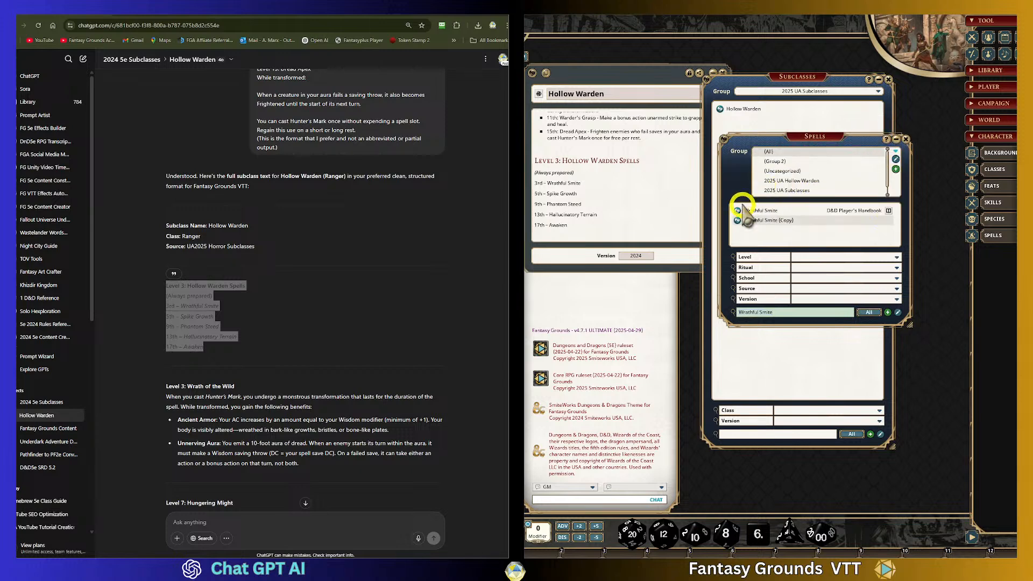
drag(738, 220, 786, 181)
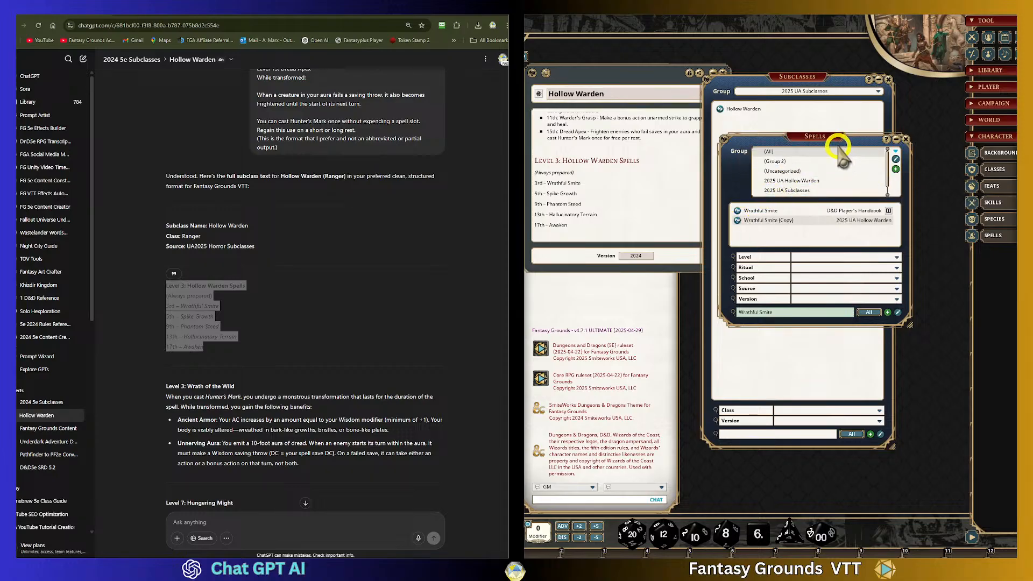
click(774, 152)
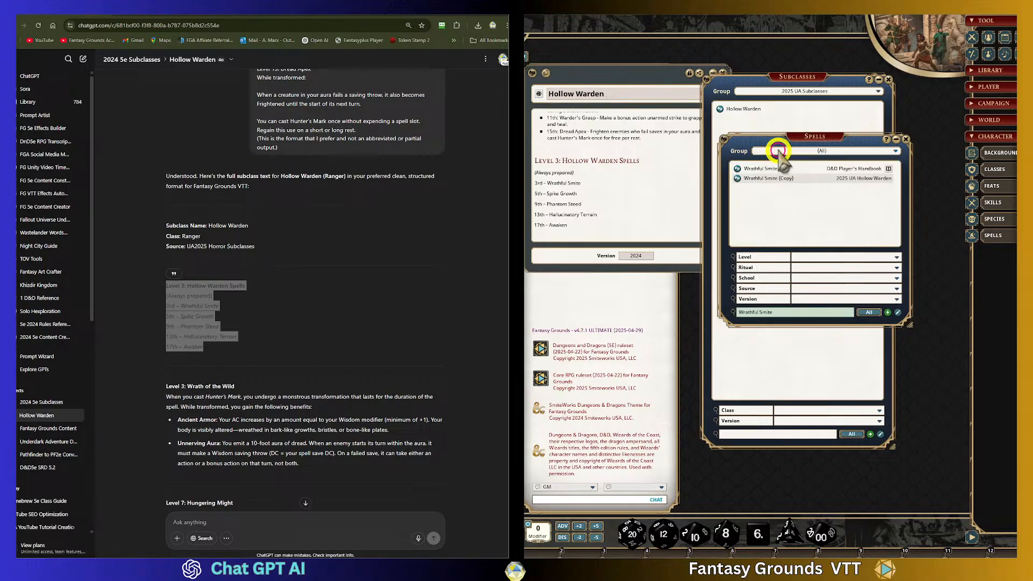
- Search for Spike Growth and copy it into the 2025 UA Hollow Warden group
click(791, 313)
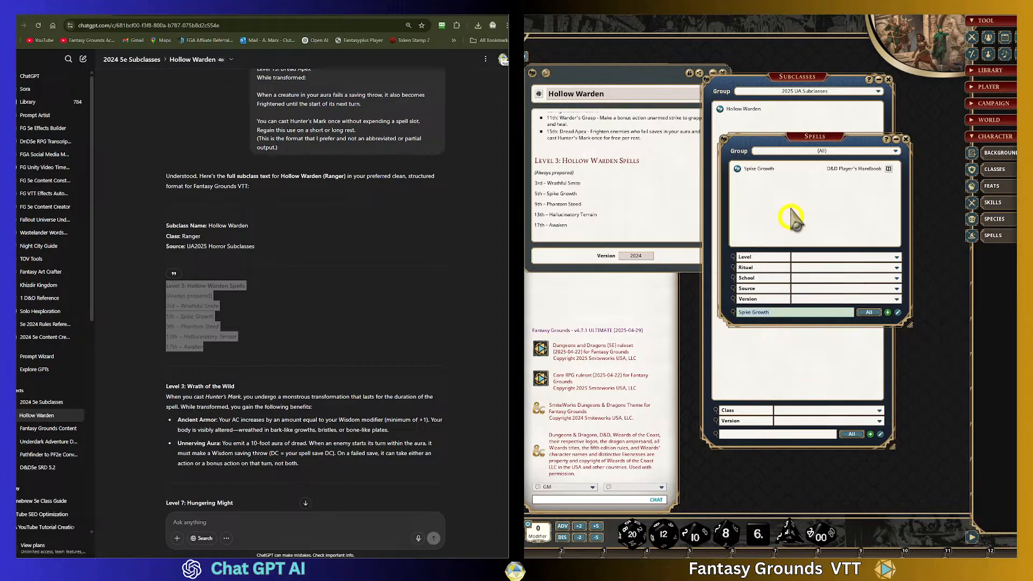
click(860, 153)
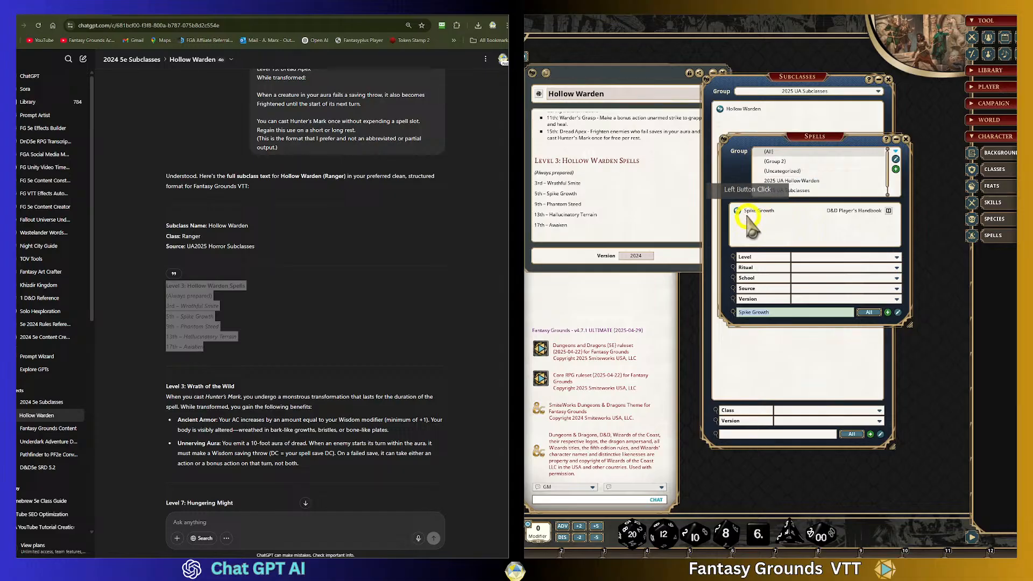
drag(738, 211, 798, 179)
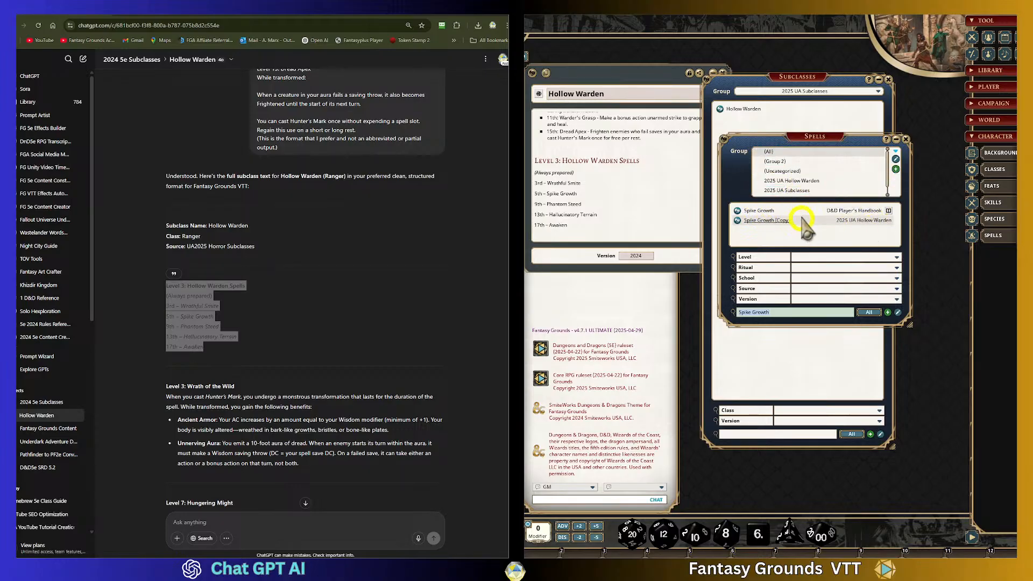
- Search the spells list for Phantom Steed, make a copy, and move it into the 2025 UA Hollow Warden group
click(274, 306)
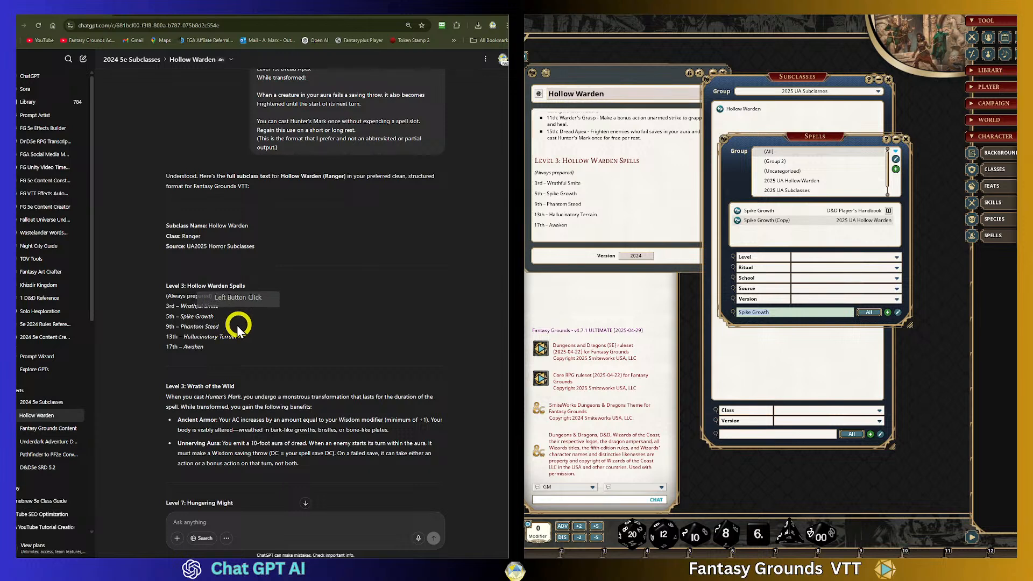
drag(221, 327, 181, 326)
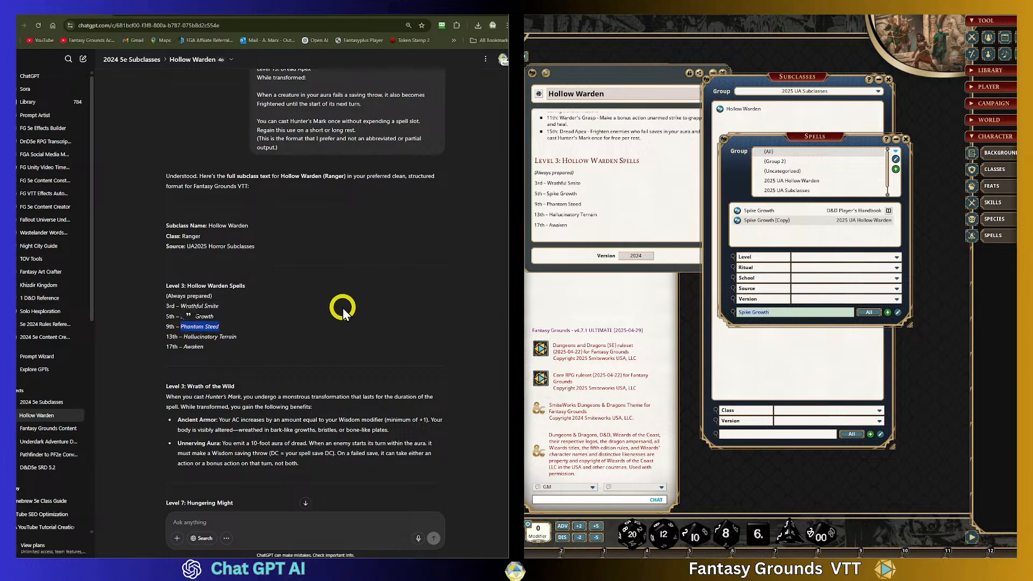
drag(784, 310, 813, 318)
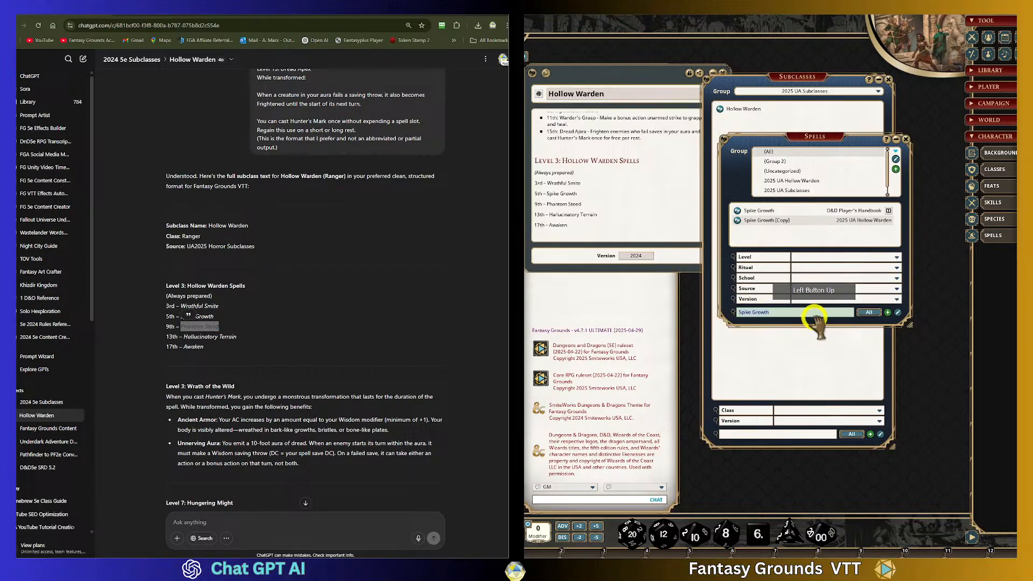
text(Phantom Steed)
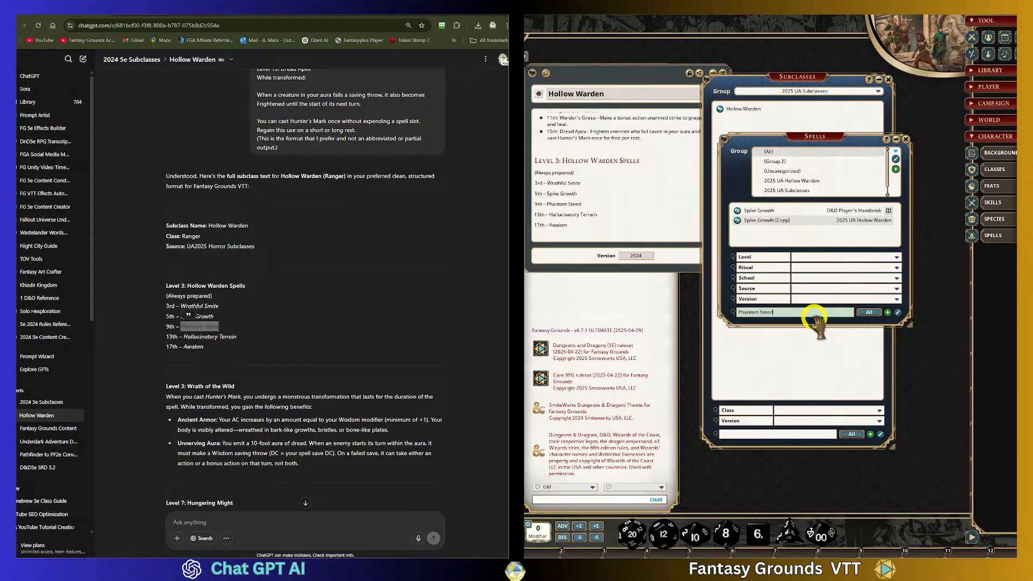
click(807, 315)
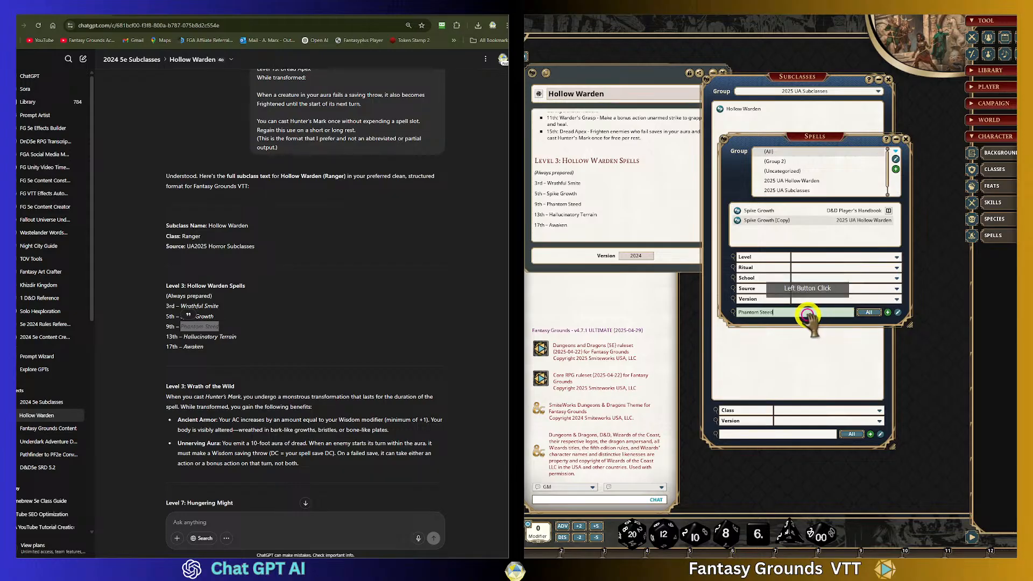
key(Return)
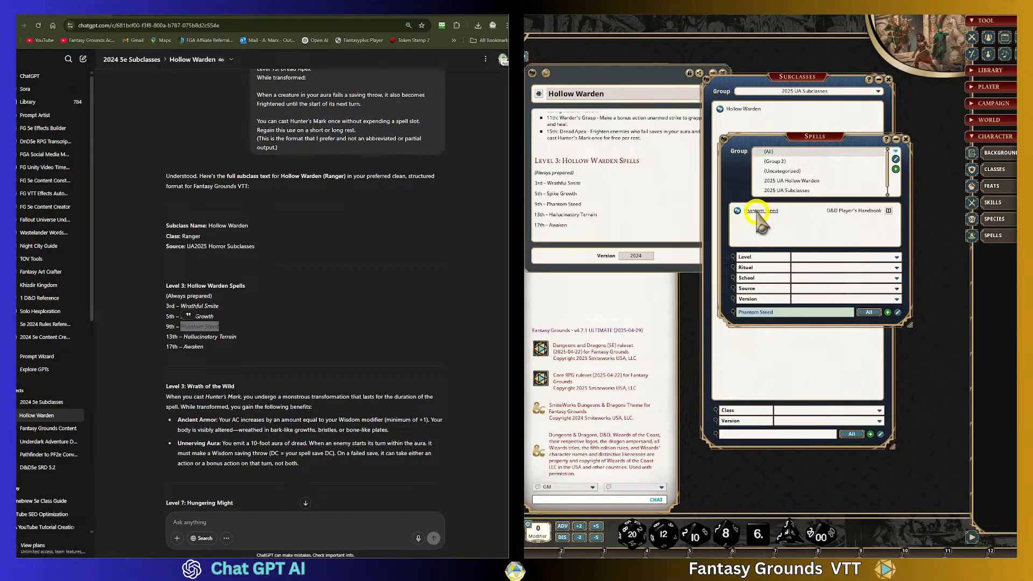
drag(737, 211, 771, 232)
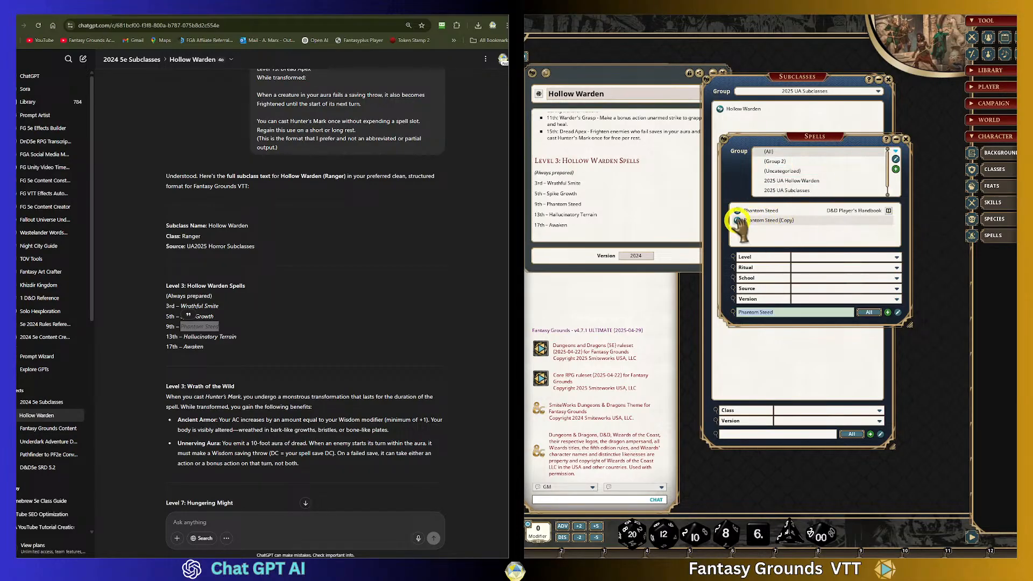
drag(738, 220, 796, 179)
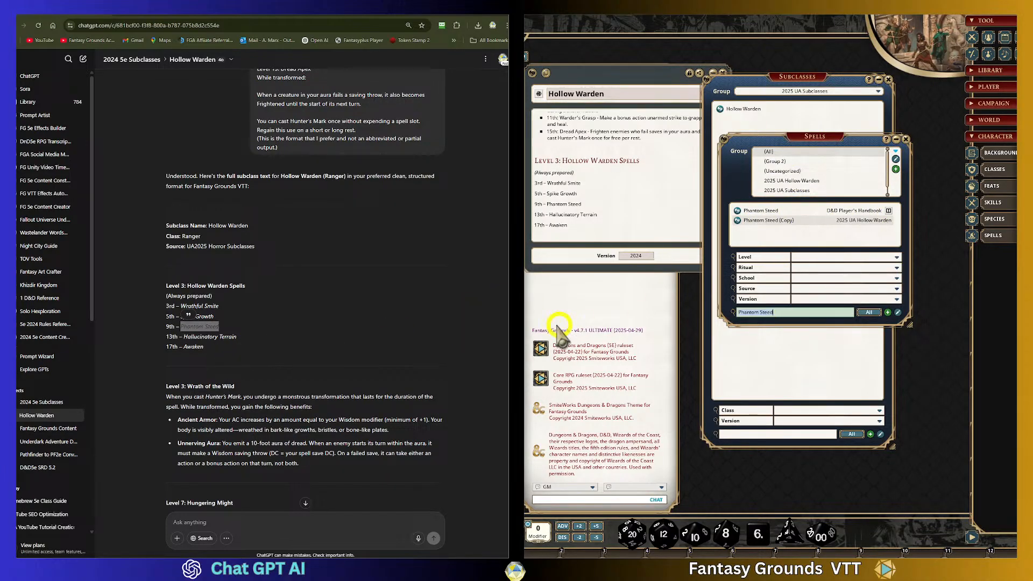
- Search for Hallucinatory Terrain, copy it, and move the copy into the 2025 UA Hollow Warden group
drag(236, 337, 184, 337)
key(ctrl+c)
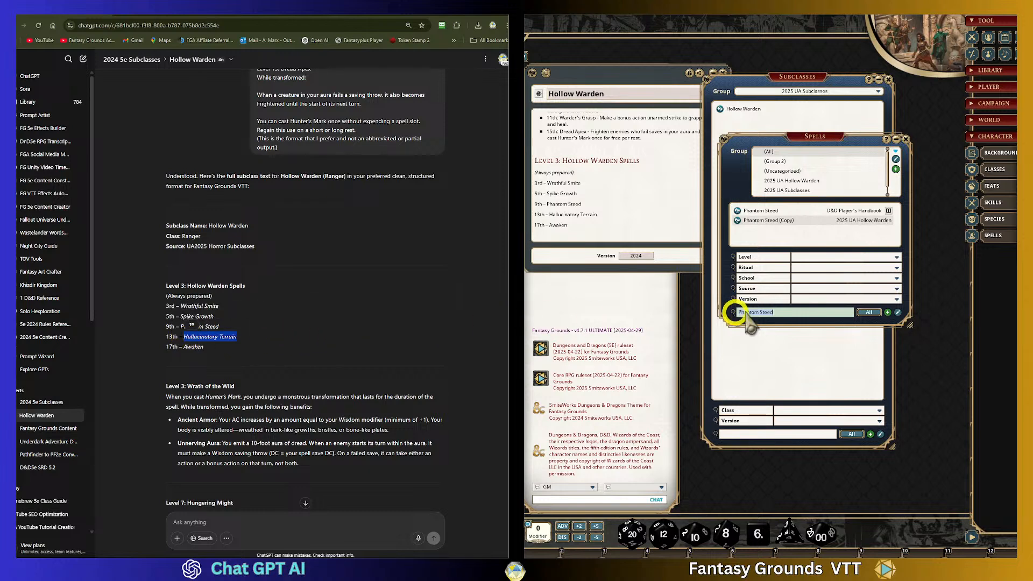
click(786, 311)
click(788, 311)
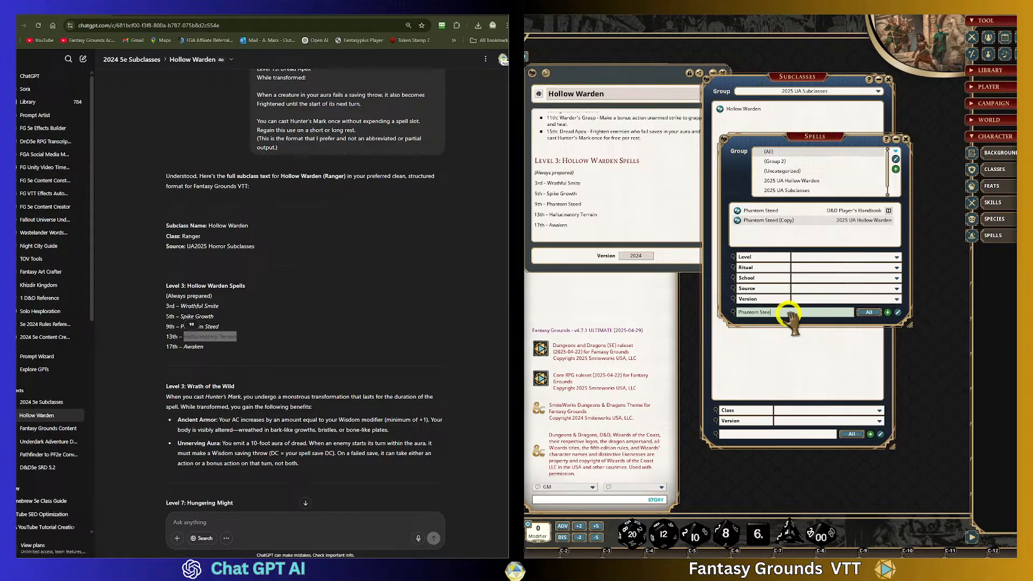
key(ctrl+v)
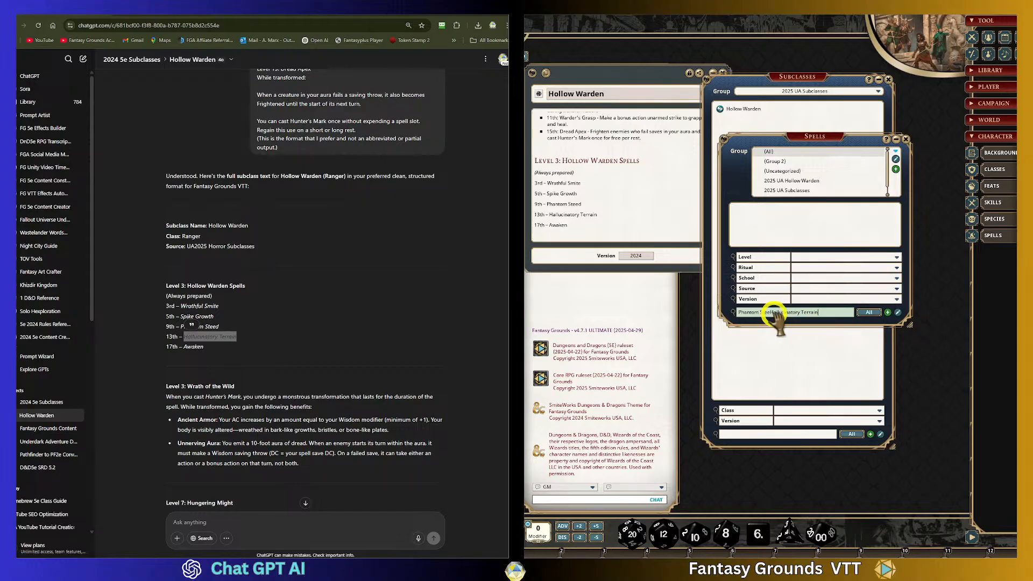
click(784, 315)
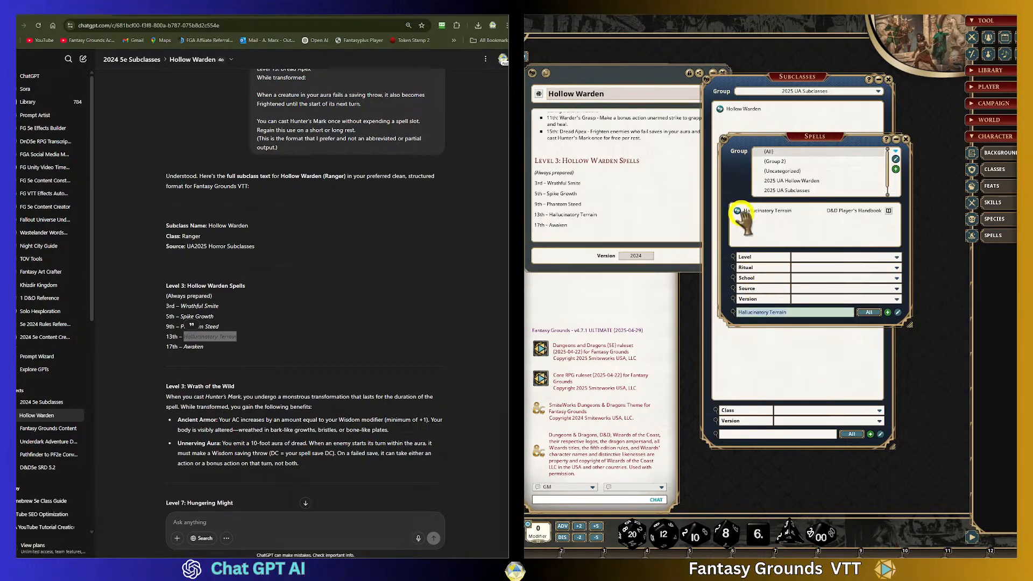
drag(758, 218, 825, 185)
scroll(834, 173, down, 1)
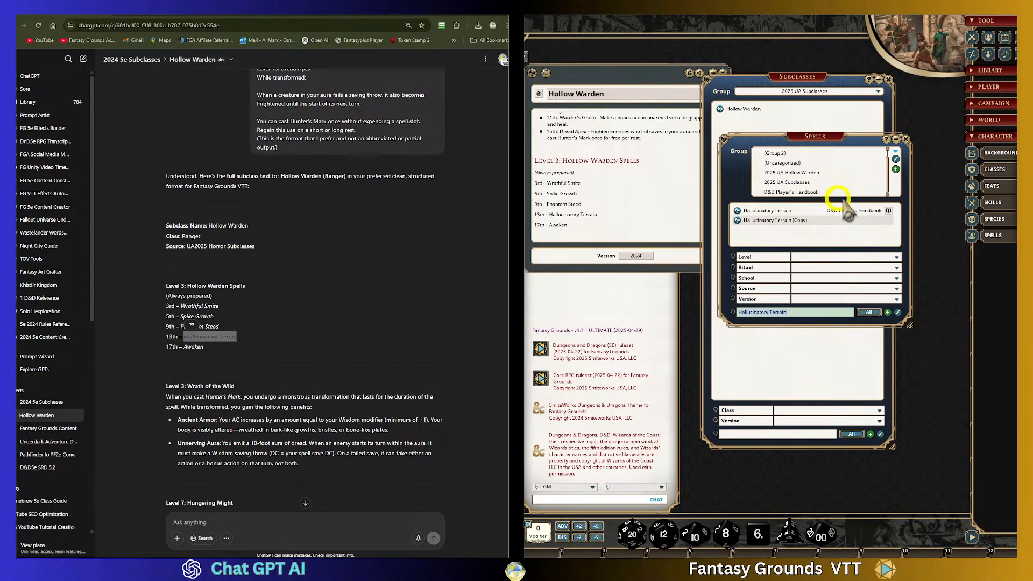
drag(741, 221, 805, 174)
- Search for Awaken, create a copy, and move it into the 2025 UA Hollow Warden group
click(477, 322)
click(209, 352)
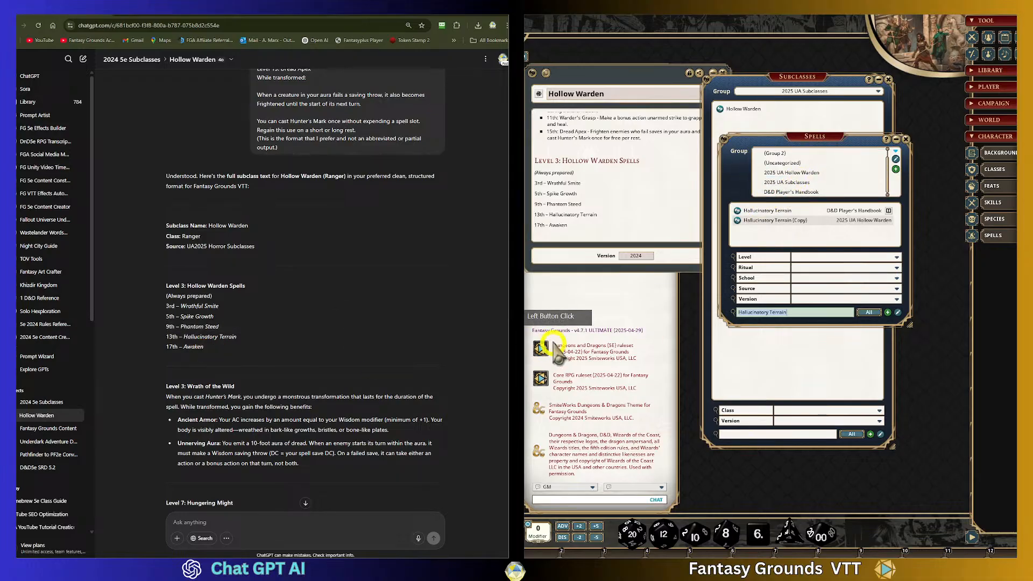
click(804, 313)
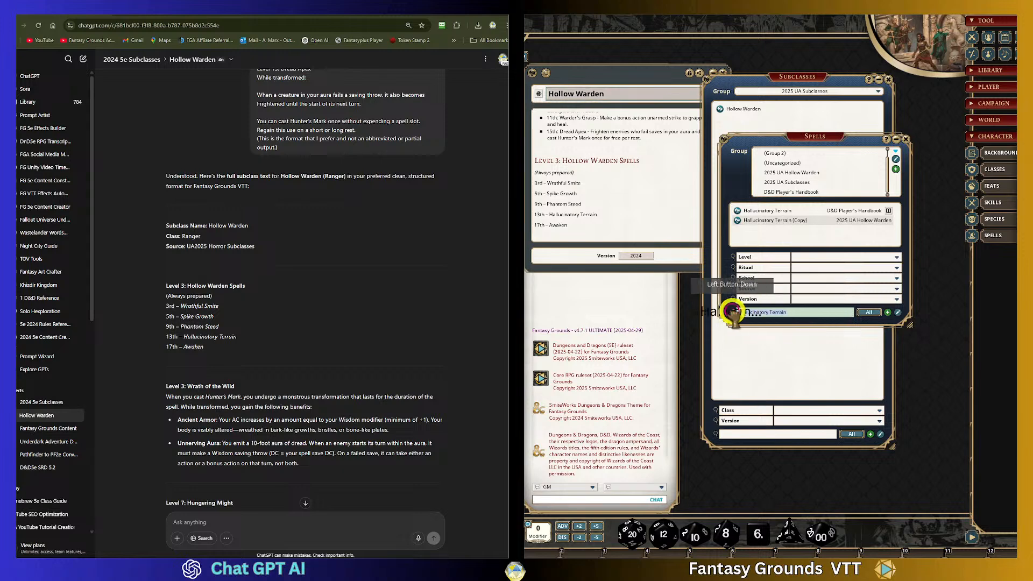
drag(736, 312, 817, 312)
text(Aw)
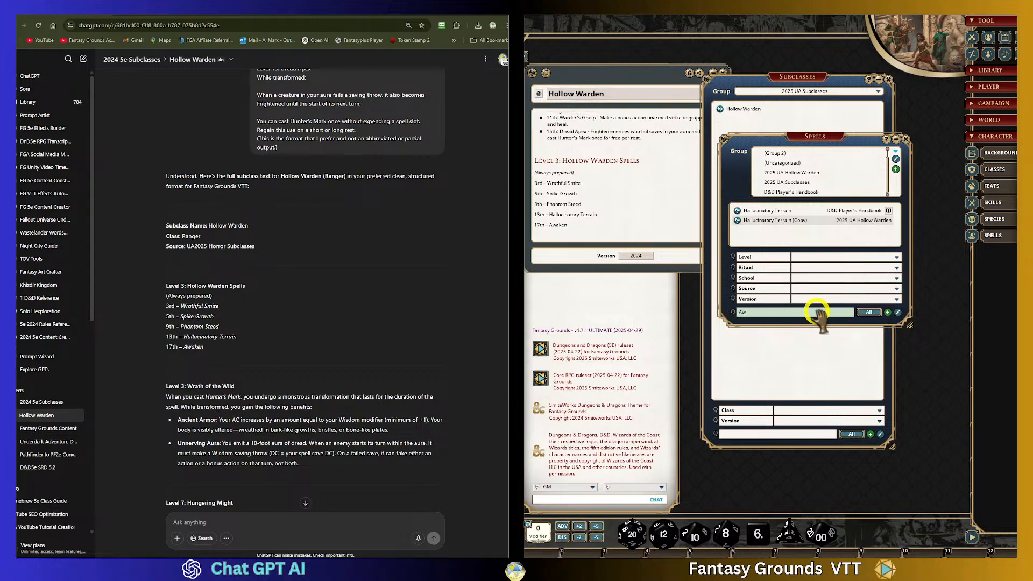
text(aken)
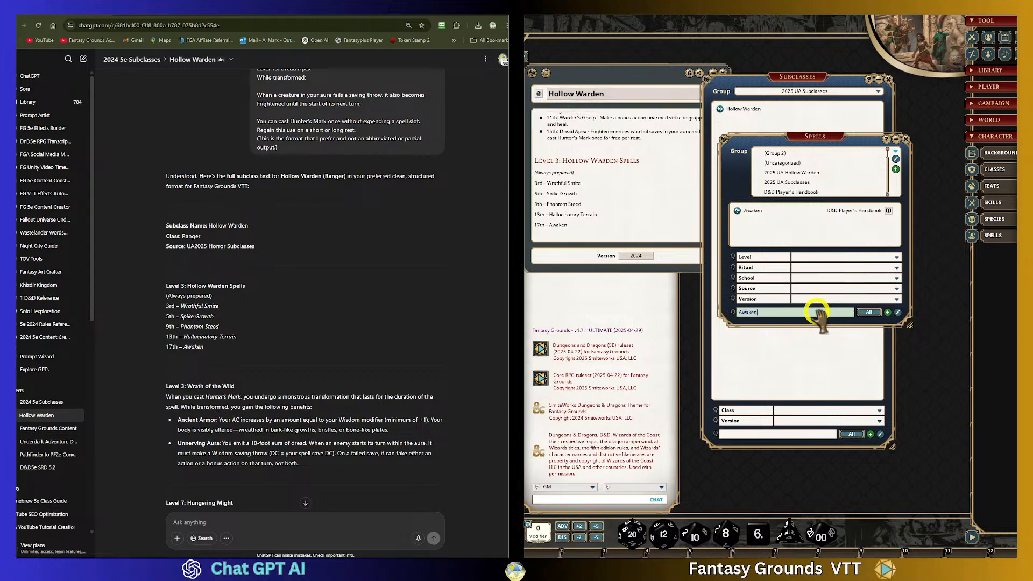
right_click(741, 215)
click(859, 242)
drag(738, 219, 797, 181)
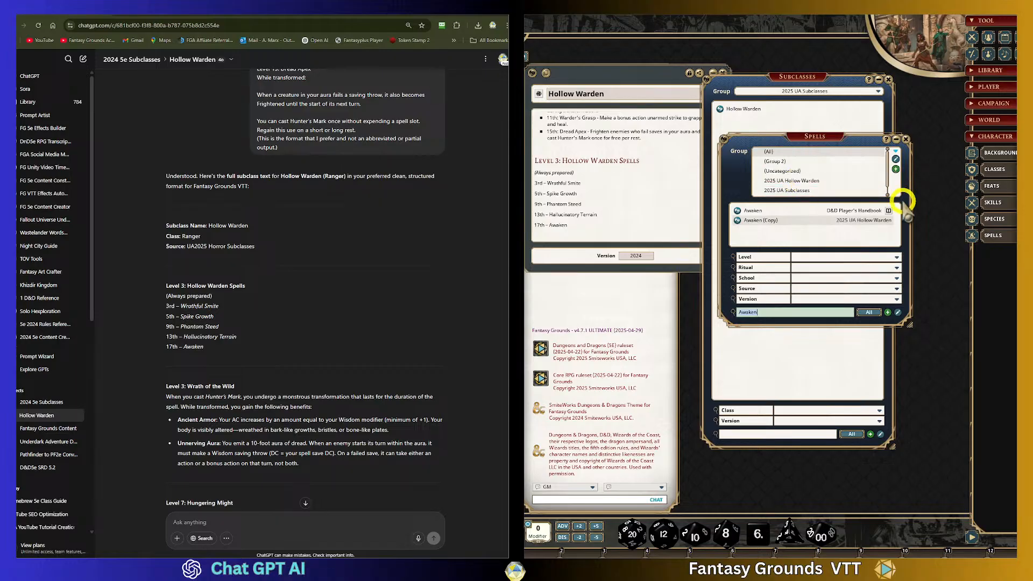
- Filter the spells list to the 2025 UA Hollow Warden group and clear the search text
click(801, 179)
click(765, 315)
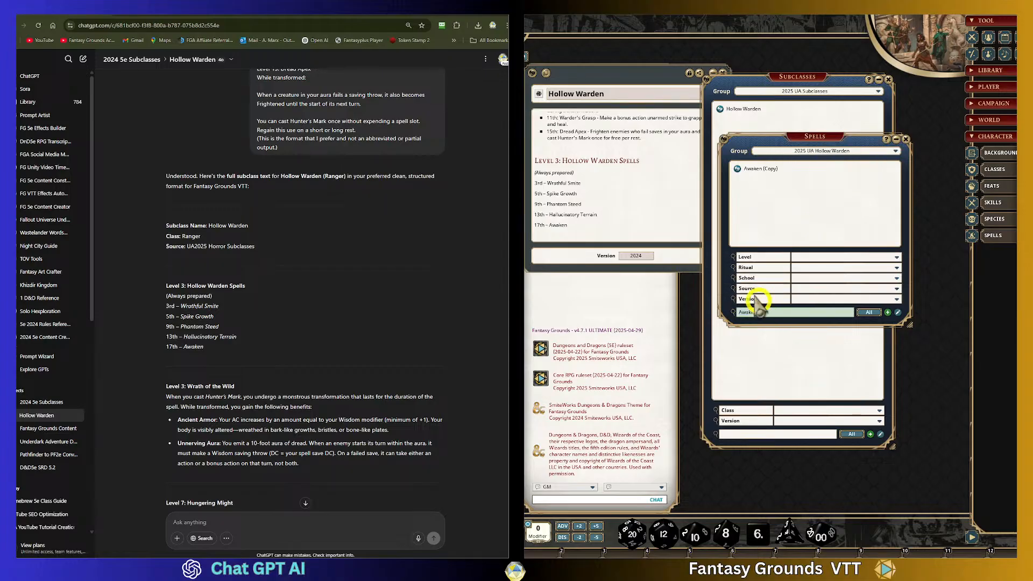
click(767, 318)
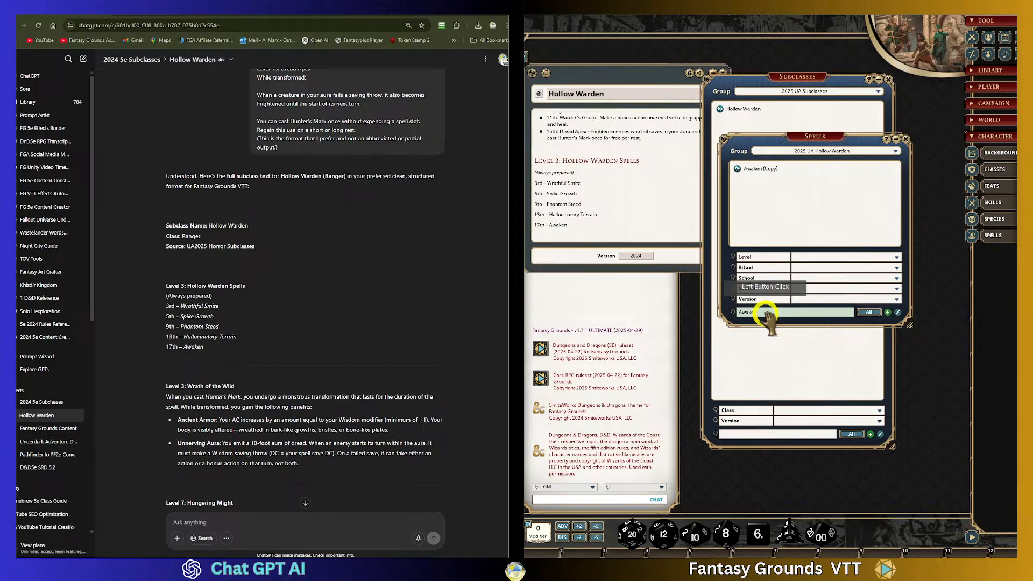
click(768, 318)
key(BackSpace)
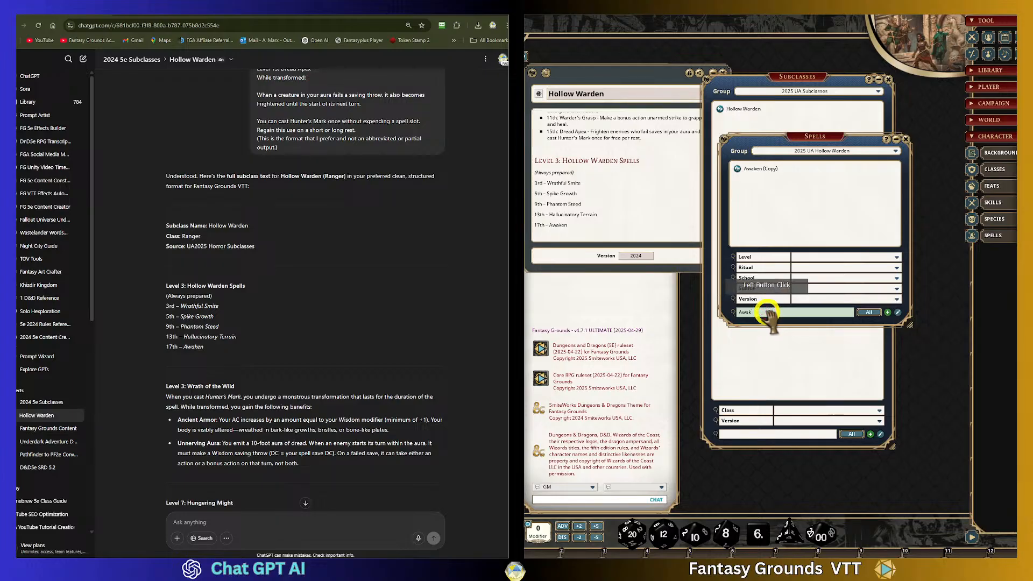
key(BackSpace)
key(BackSpace)
key(BackSpace)
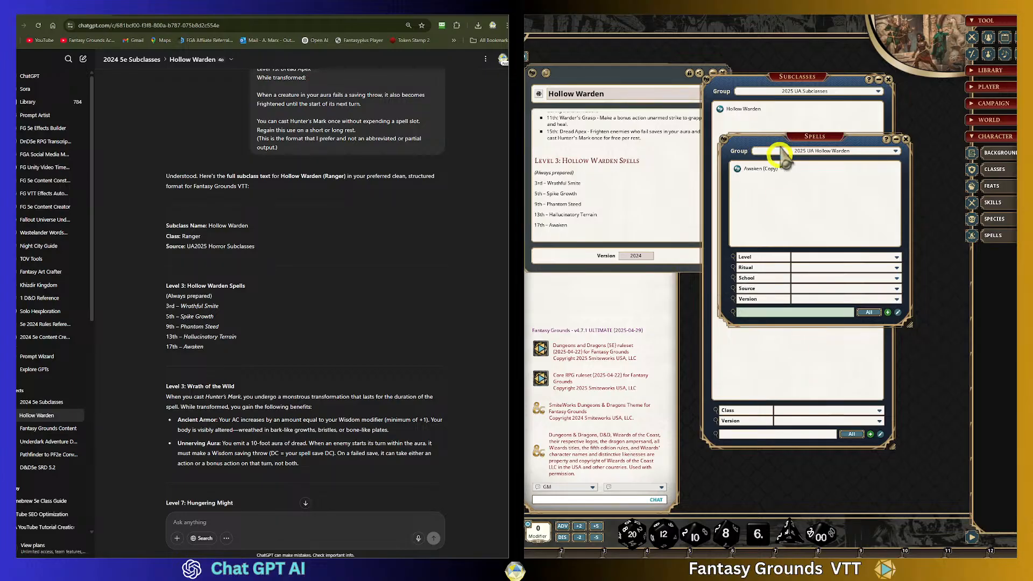
click(778, 209)
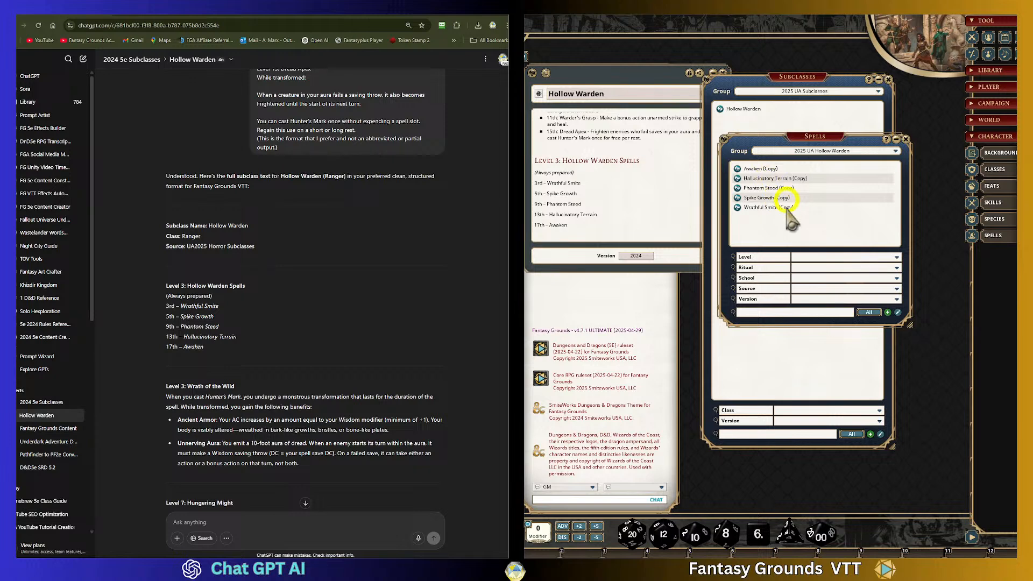
- Inspect the class options of the spell list's Source filter
click(897, 289)
click(897, 289)
click(897, 289)
click(828, 220)
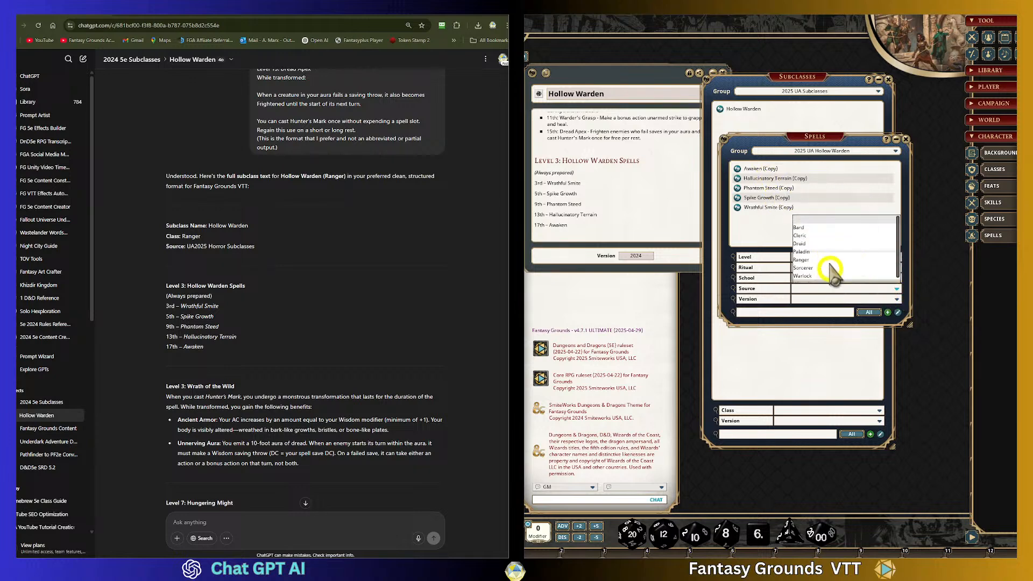
click(812, 228)
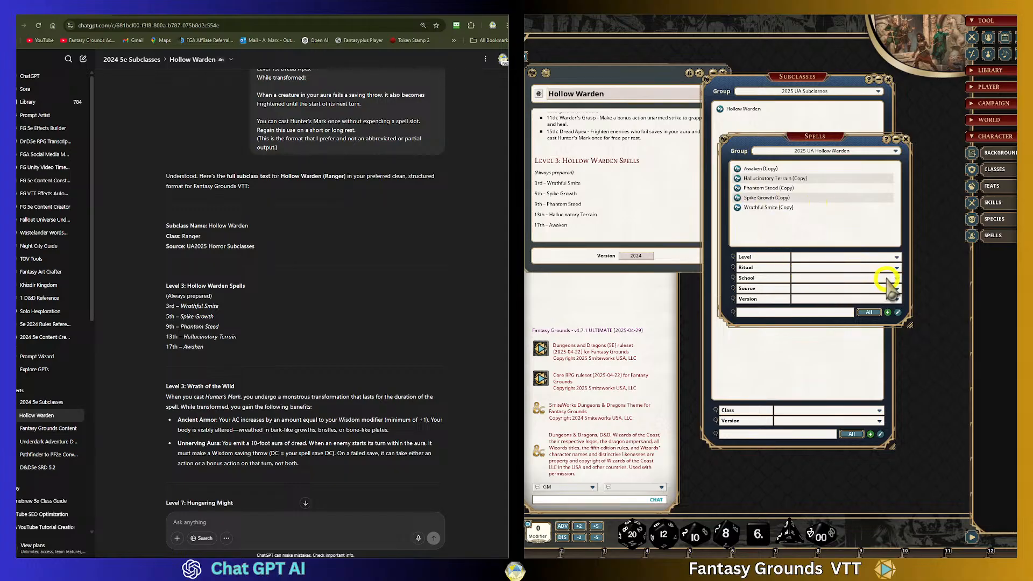
- Open the Wrathful Smite copy, check its Source field in edit mode, and close it
click(737, 208)
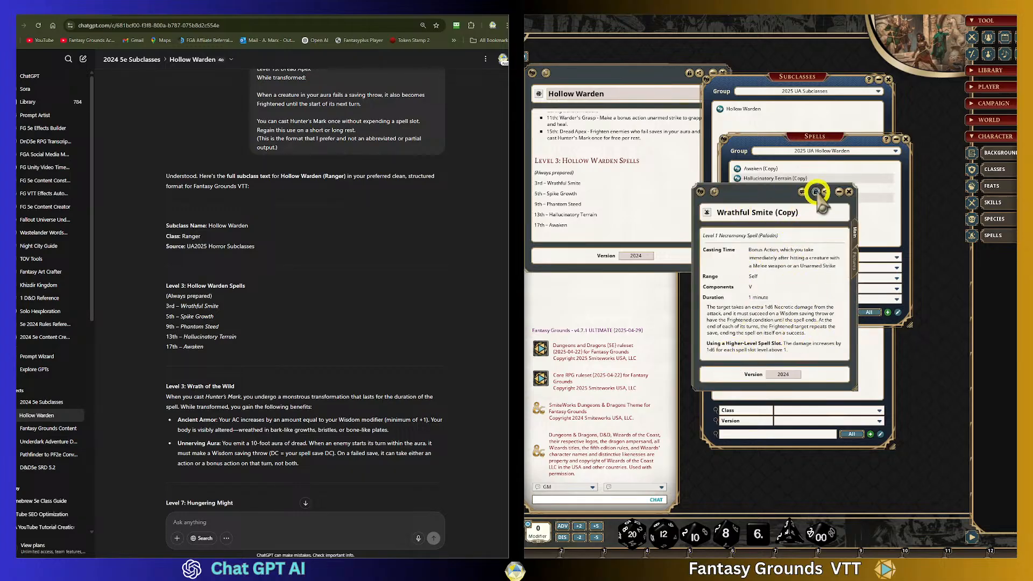
click(815, 191)
scroll(780, 301, down, 3)
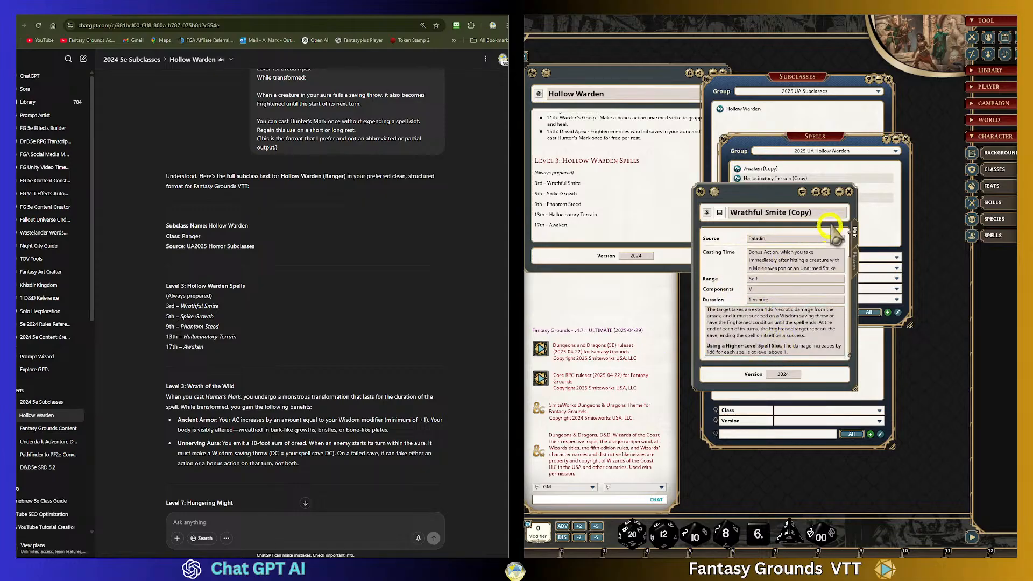
click(816, 192)
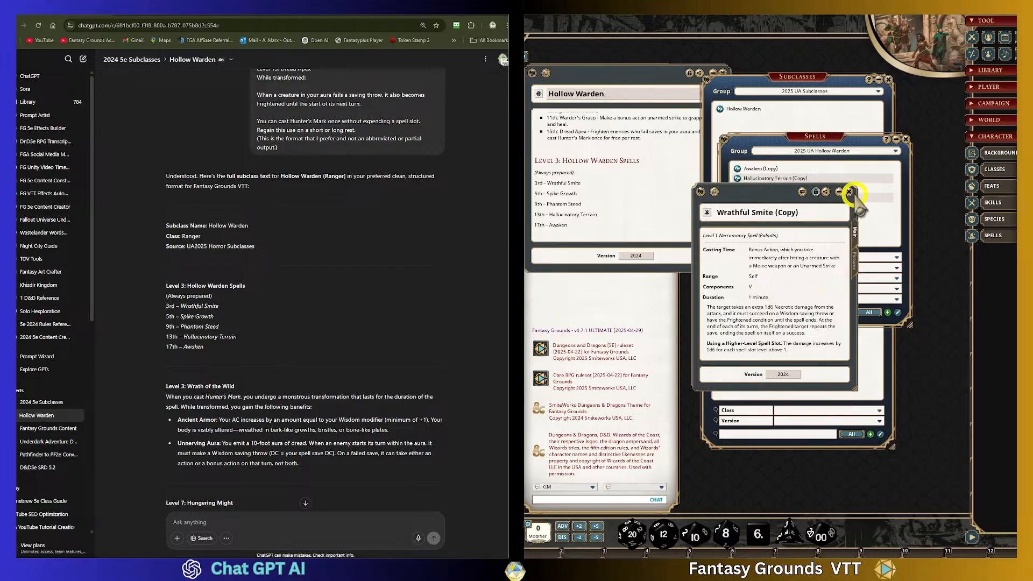
click(850, 192)
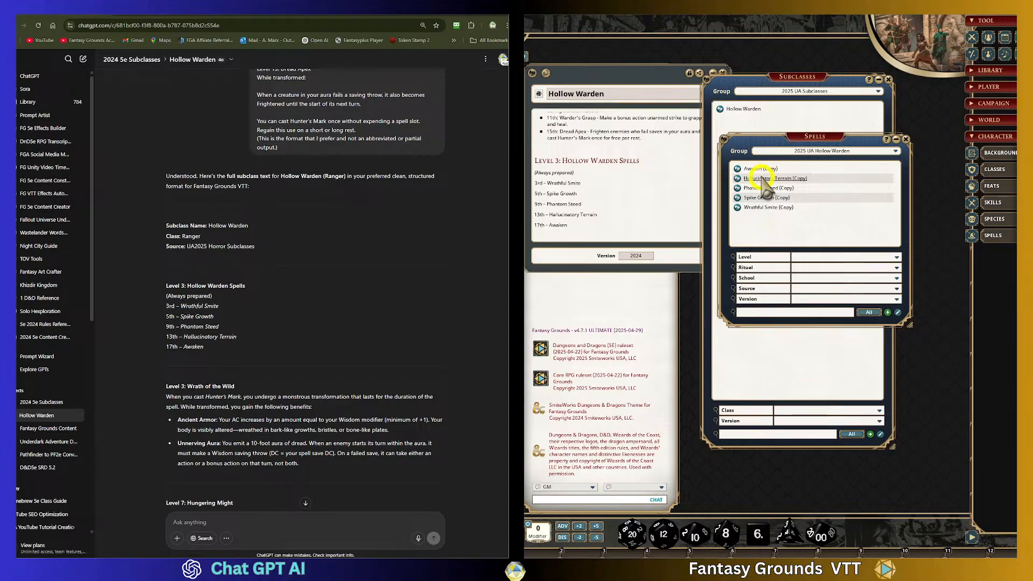
- Ask ChatGPT whether any of the spells or other content are WotC IP other than the subclass itself, fixing the spelling of "itself"
scroll(231, 486, down, 7)
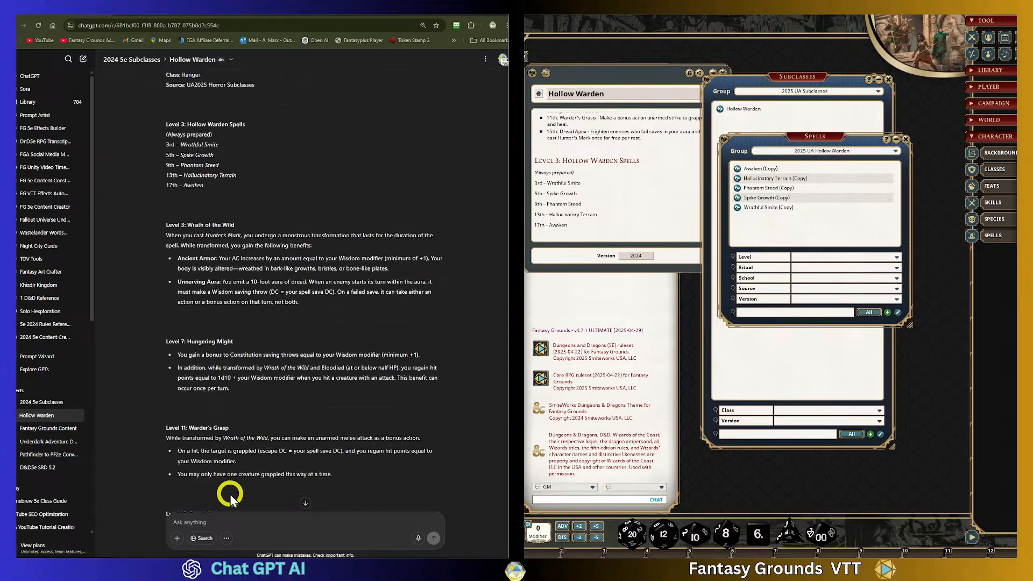
click(209, 523)
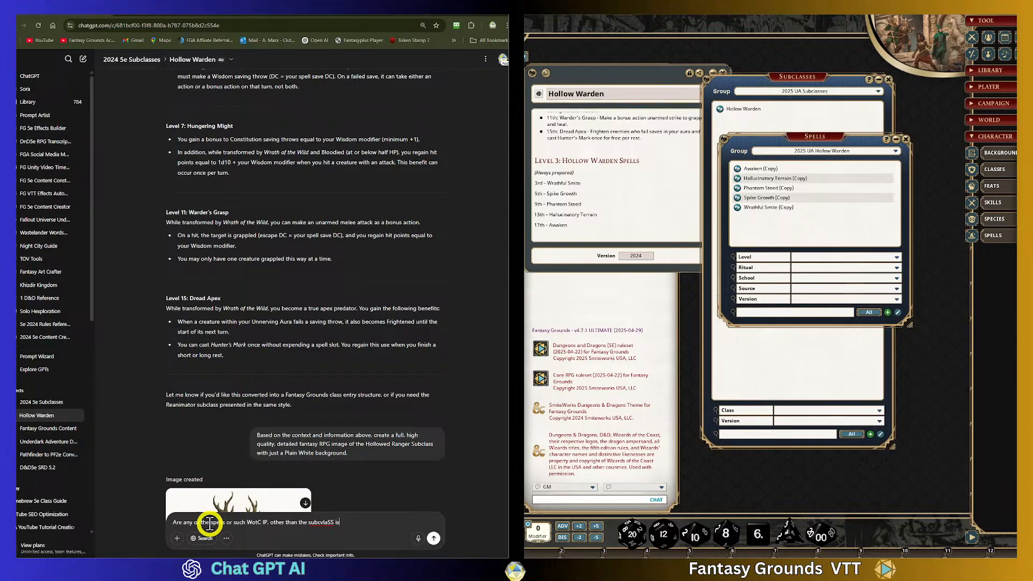
right_click(320, 522)
click(339, 355)
click(347, 523)
text(itself)
right_click(347, 524)
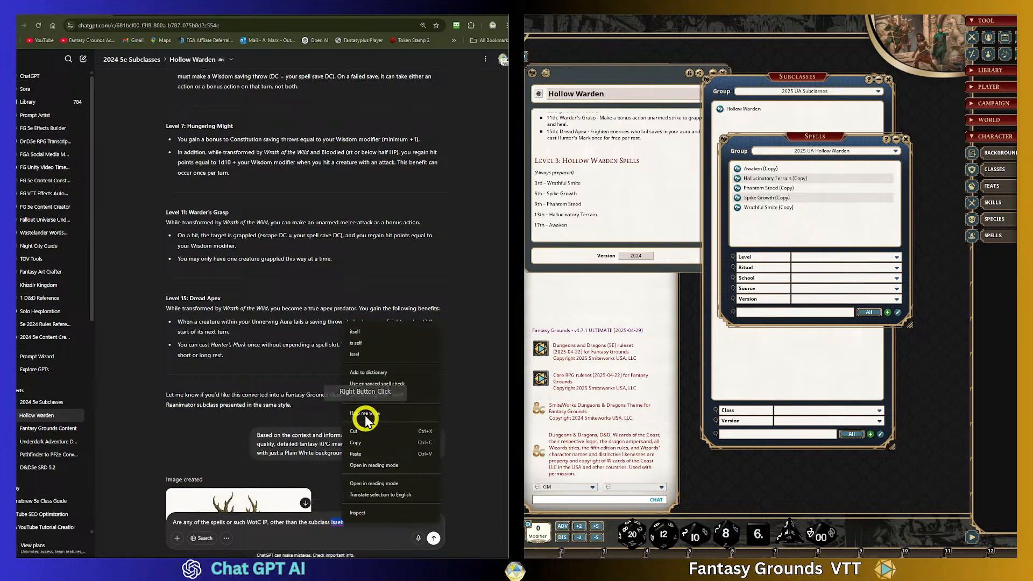
click(369, 333)
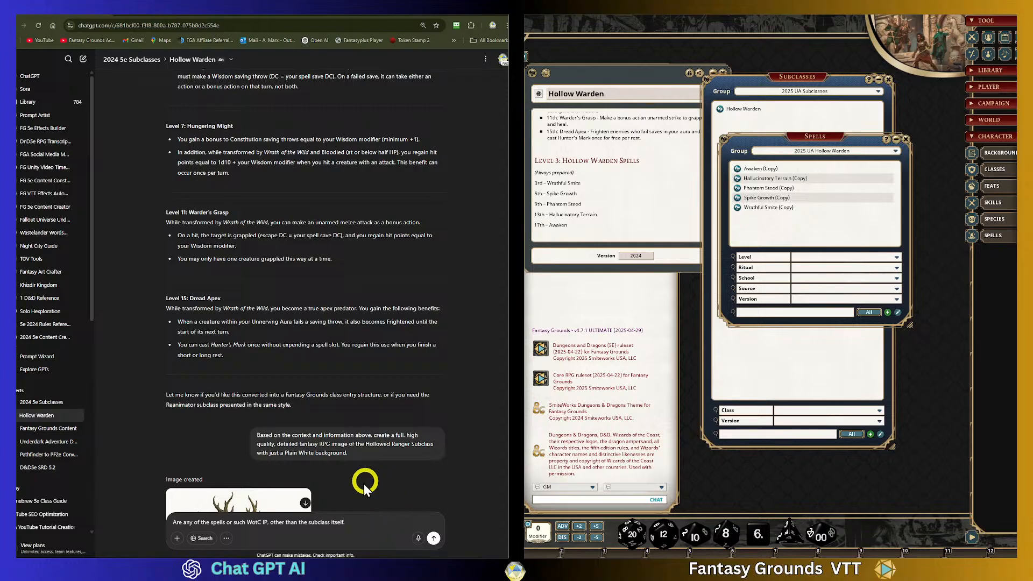
scroll(371, 476, down, 10)
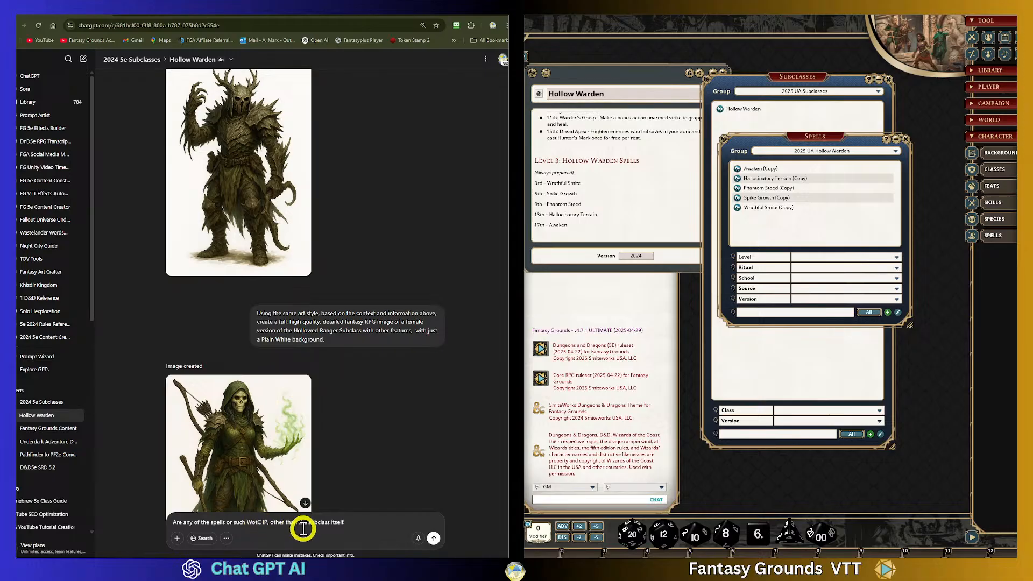
scroll(372, 511, down, 4)
click(358, 522)
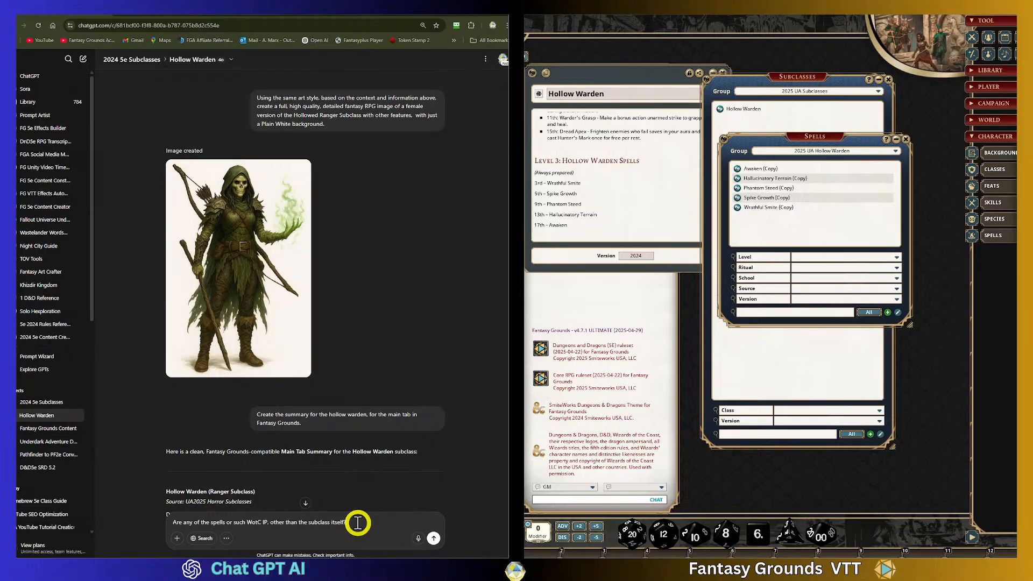
key(Return)
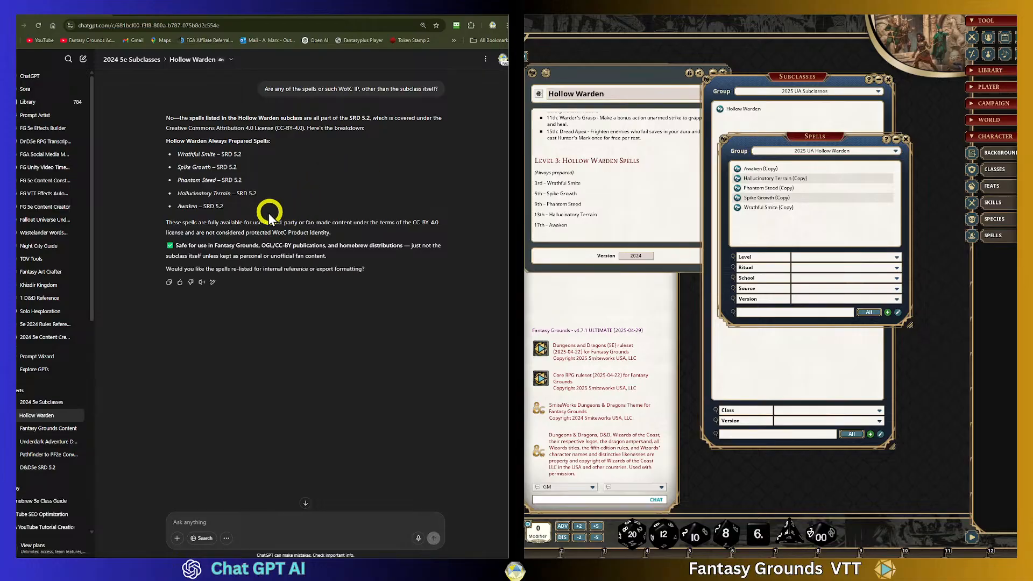
- Highlight the Hollow Warden always-prepared spell list in the reply
drag(247, 208, 157, 144)
click(286, 198)
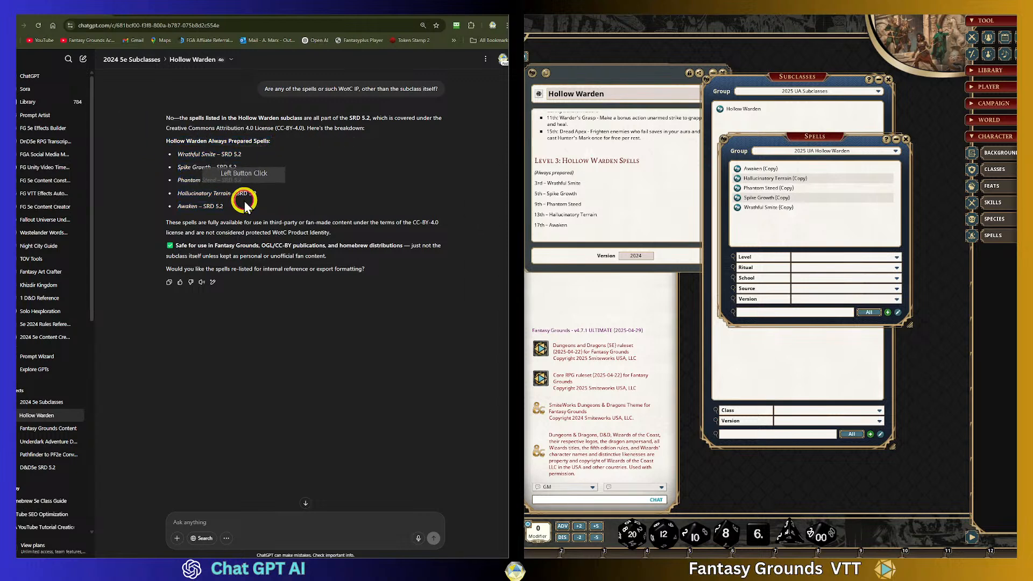
drag(280, 206, 146, 136)
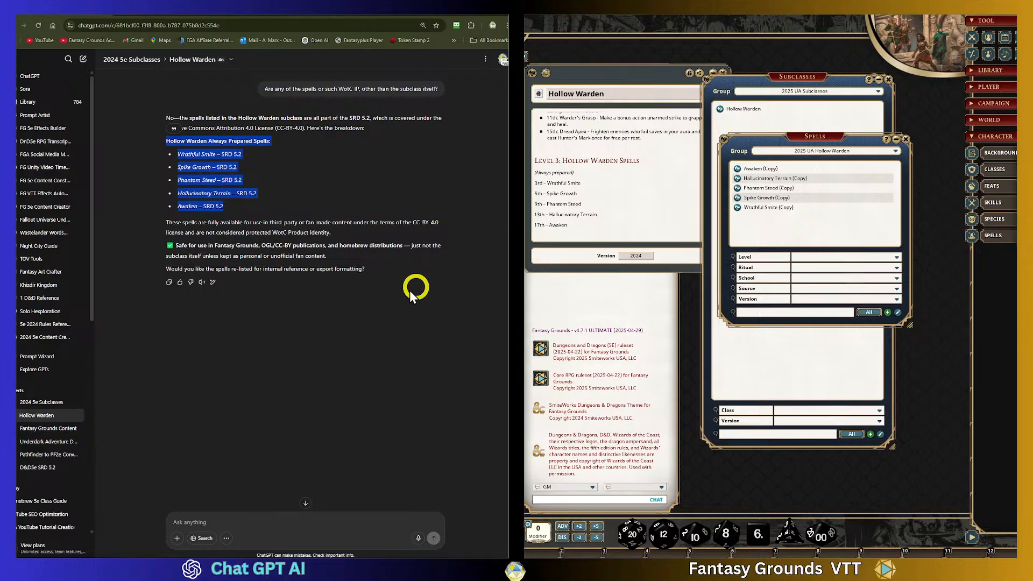
- Reply Yes to have the spells re-listed for reference
click(221, 520)
text(Yes)
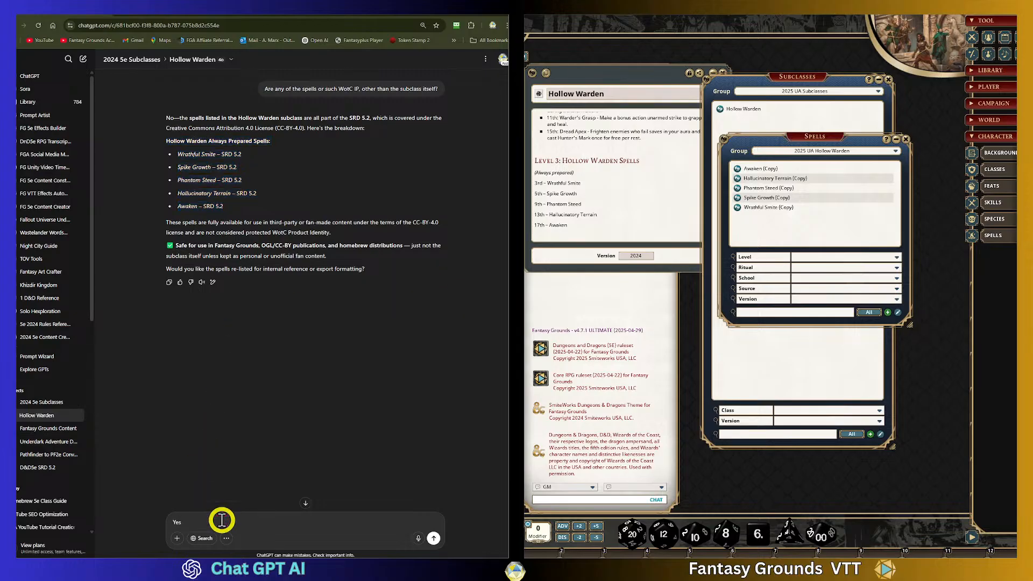
key(Return)
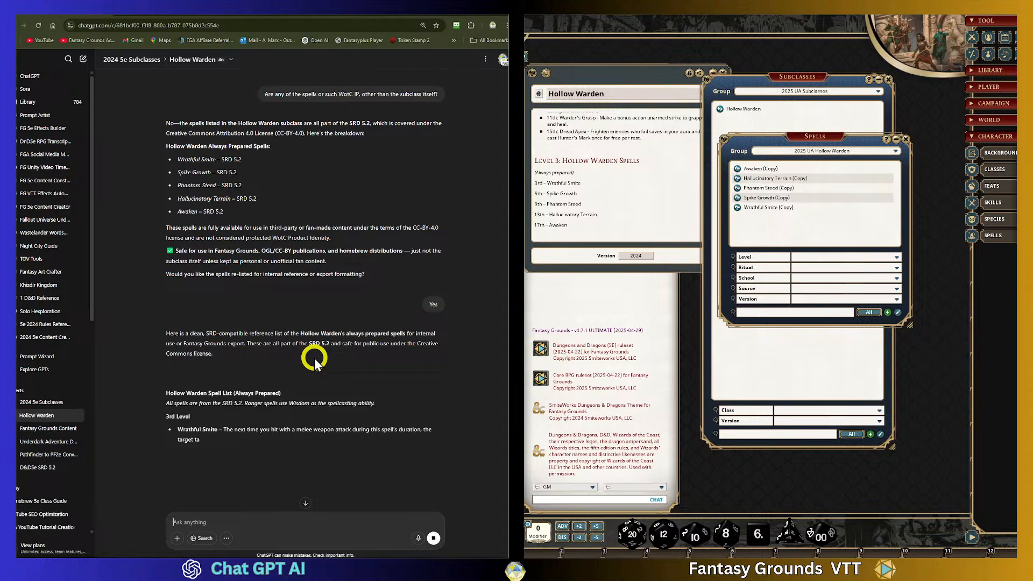
- Review the re-listed spell descriptions and answer No to the formatting offer
scroll(314, 358, down, 2)
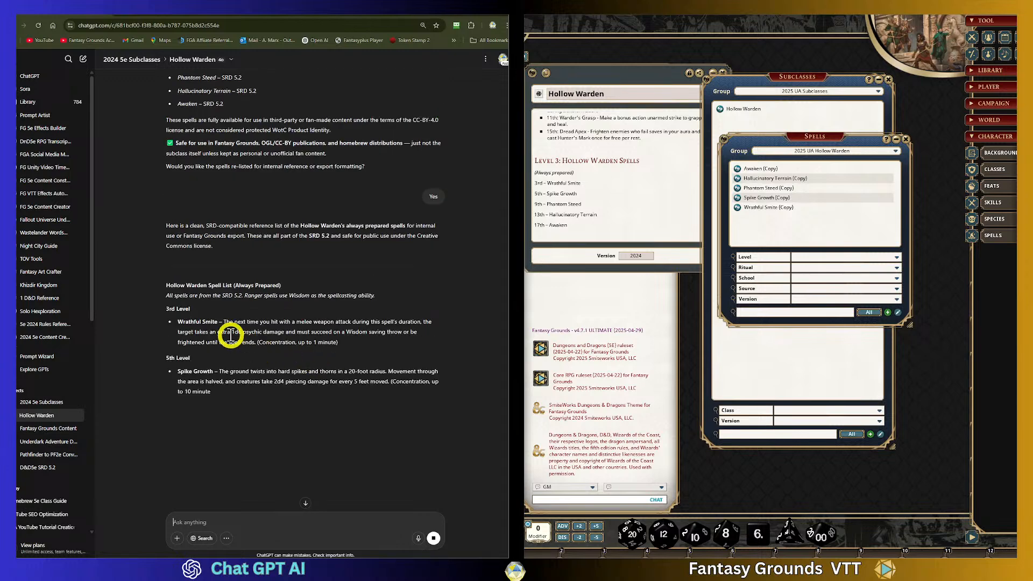
scroll(210, 312, down, 2)
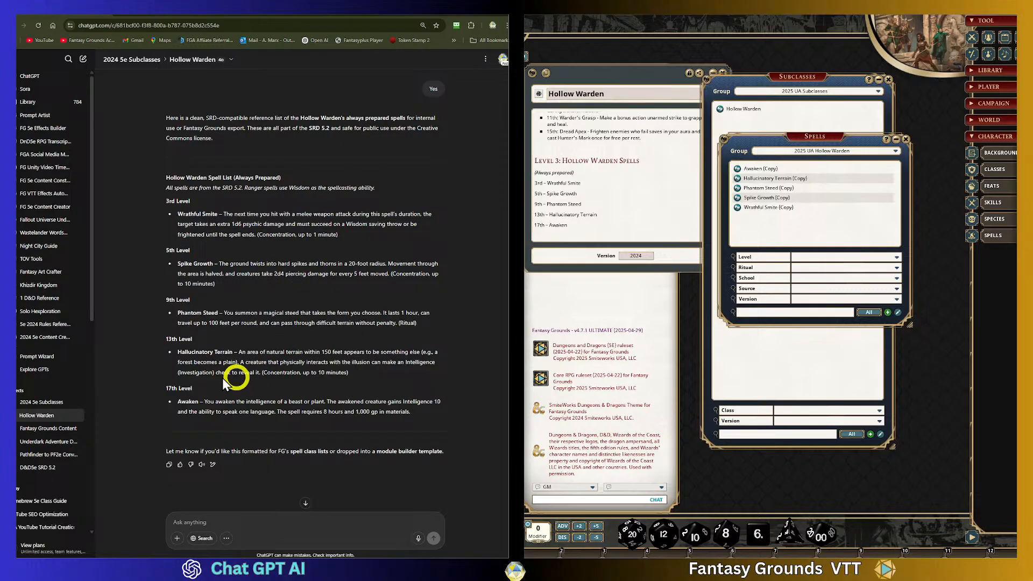
scroll(307, 371, up, 2)
scroll(308, 371, down, 2)
scroll(311, 372, up, 1)
scroll(311, 372, down, 1)
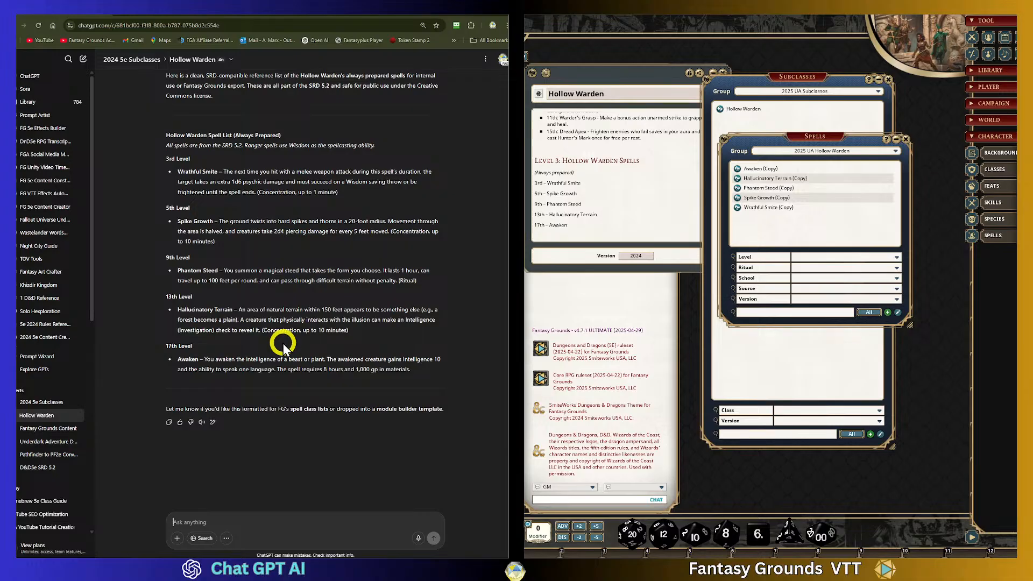
click(246, 524)
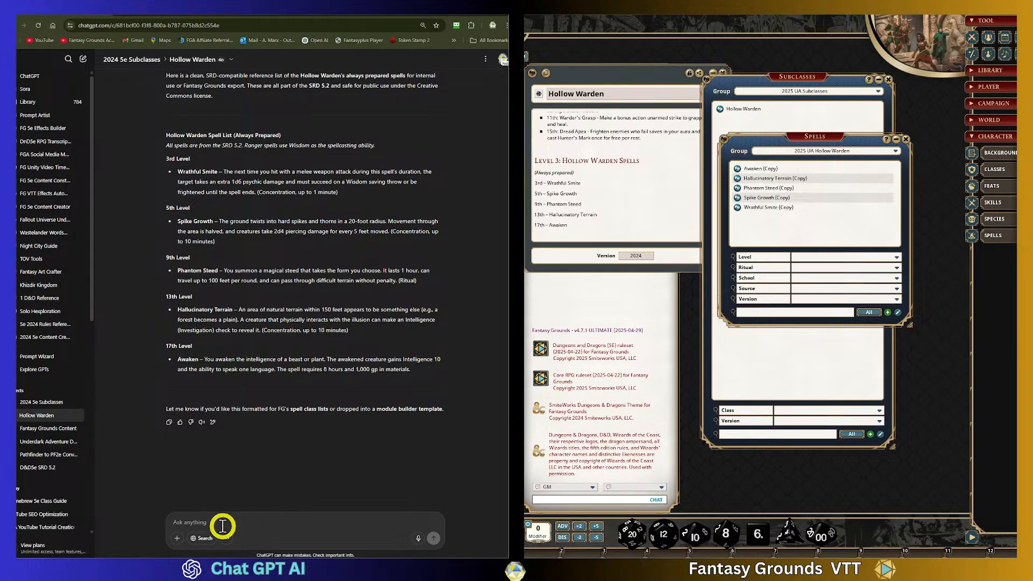
key(Return)
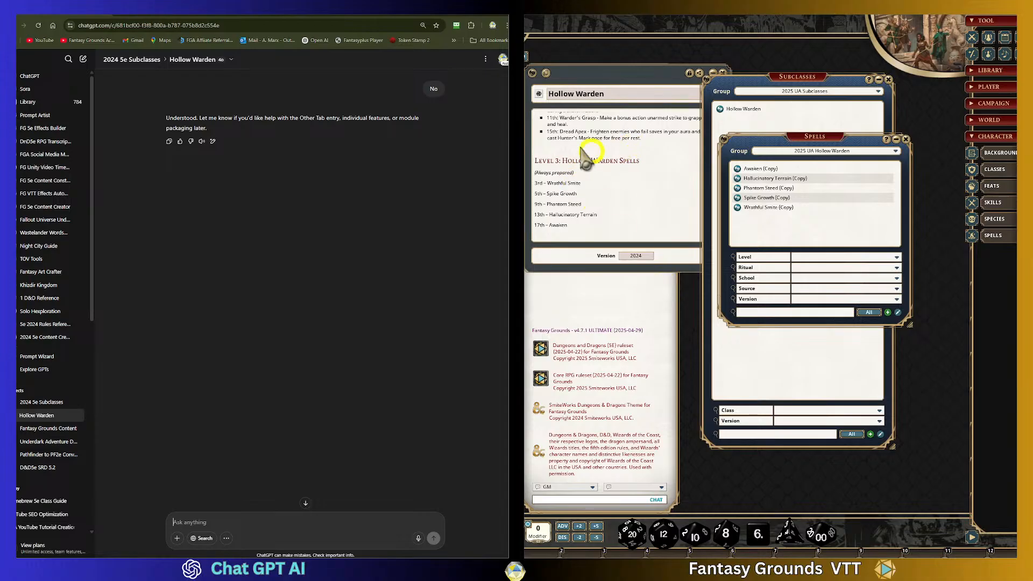
- Close the Spells and Subclasses windows in Fantasy Grounds
drag(804, 143, 745, 158)
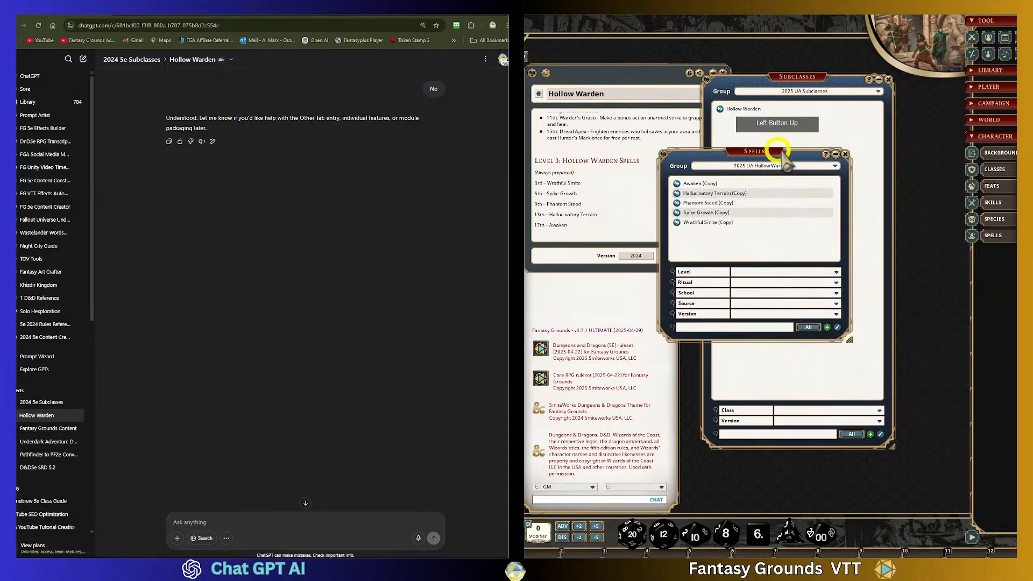
click(845, 154)
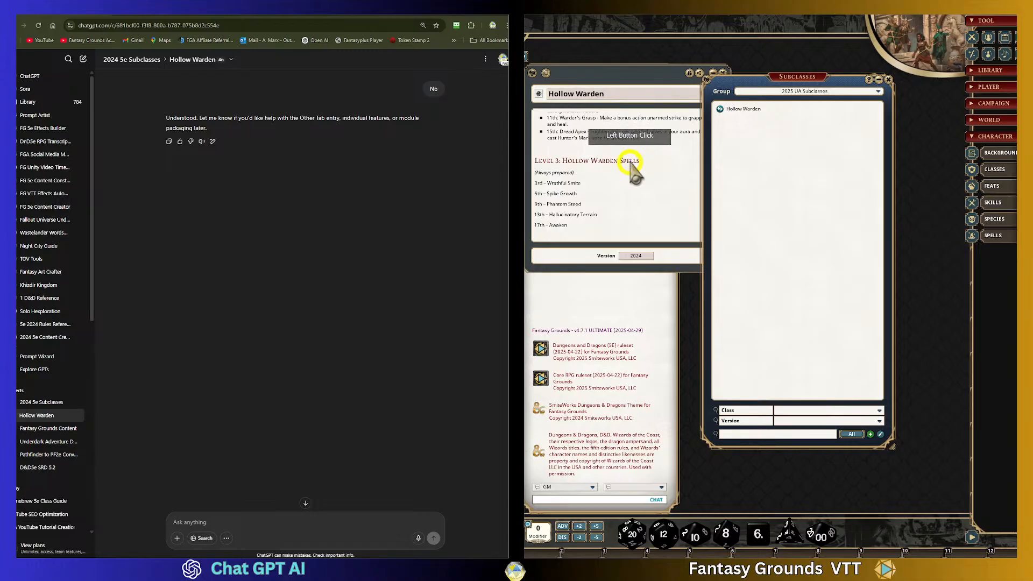
click(887, 80)
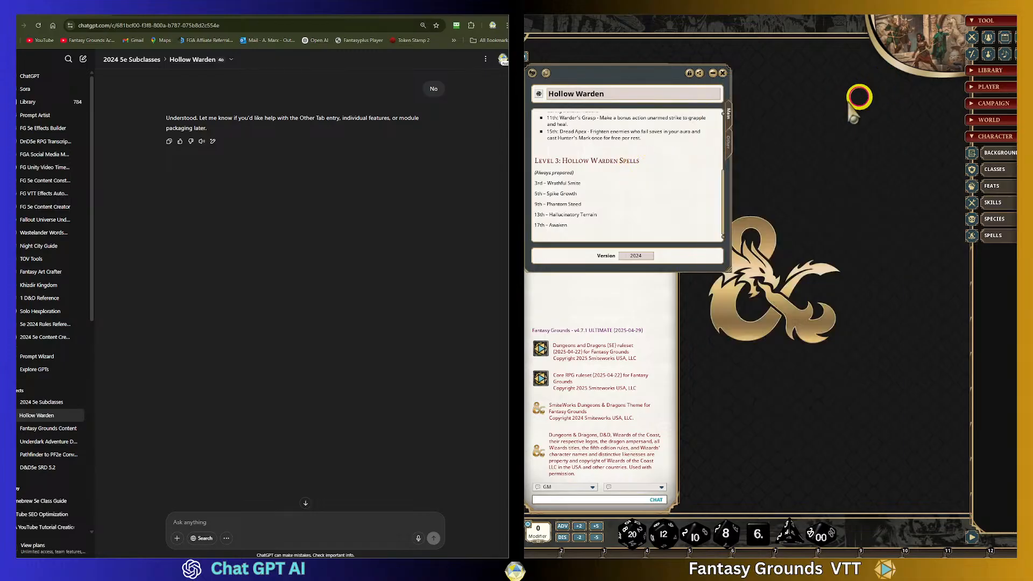
- Ask ChatGPT "Are there any backgrounds or such associated with the subclass?"
click(218, 521)
text(A)
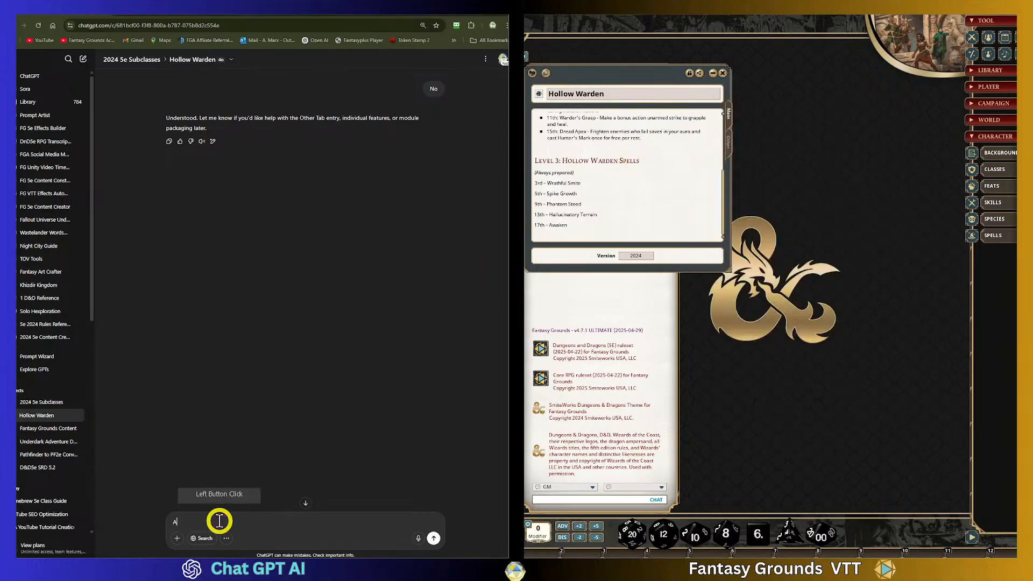
text(re there an)
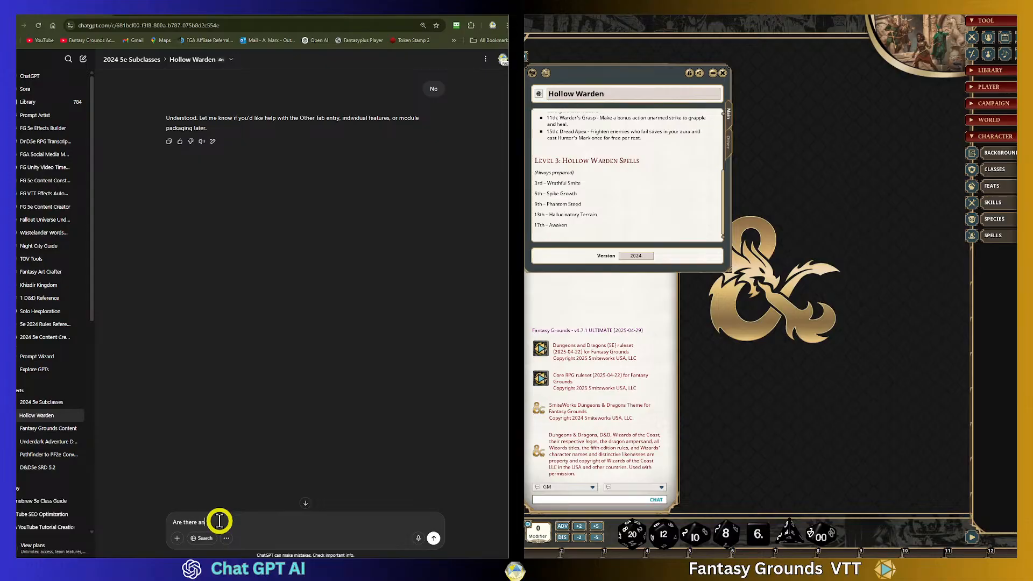
text(y backgrounds or such associated with the subclass?)
key(Return)
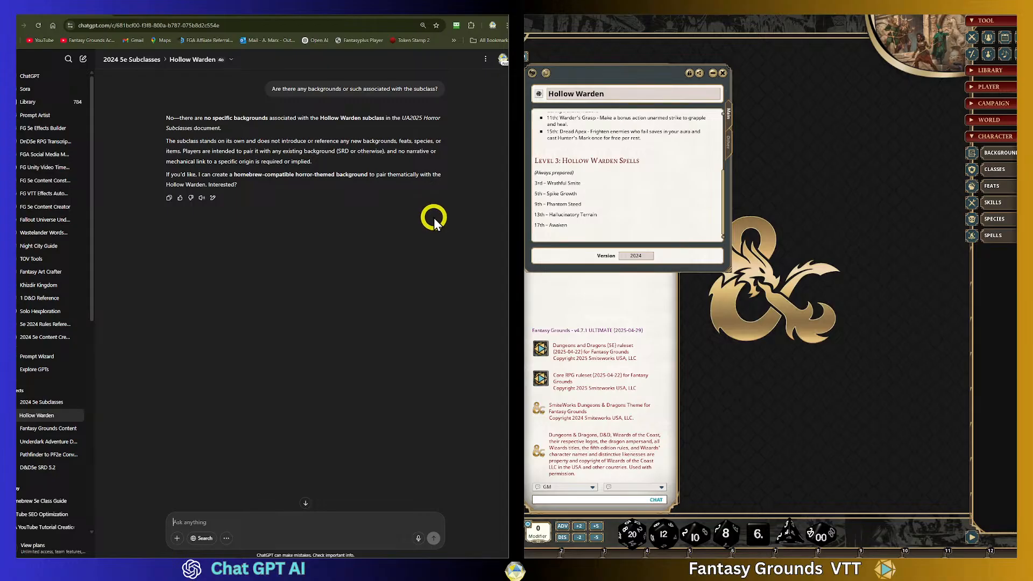
- Reply Yes to request a homebrew horror-themed background for the Hollow Warden
click(232, 521)
text(Yes)
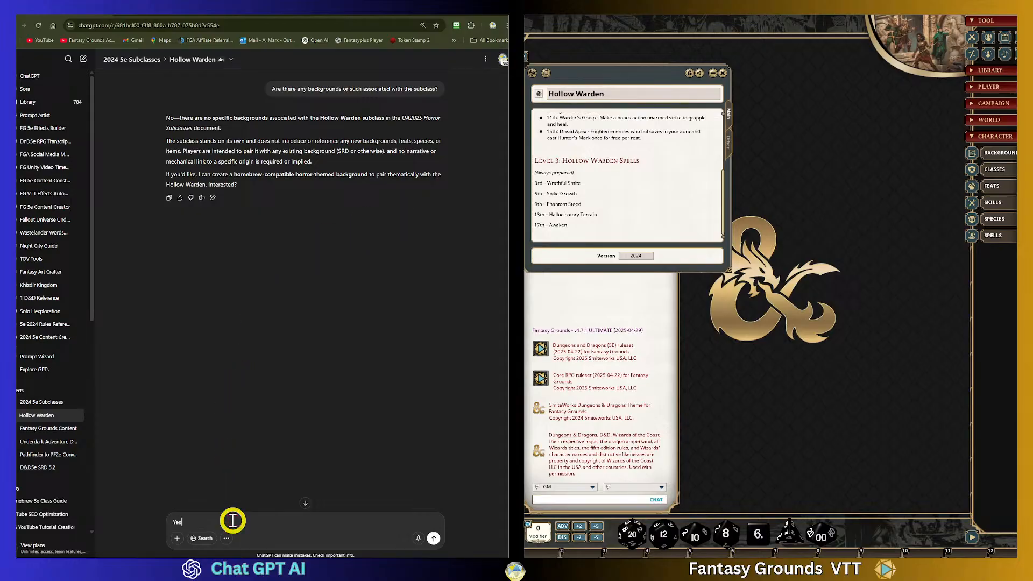
key(Return)
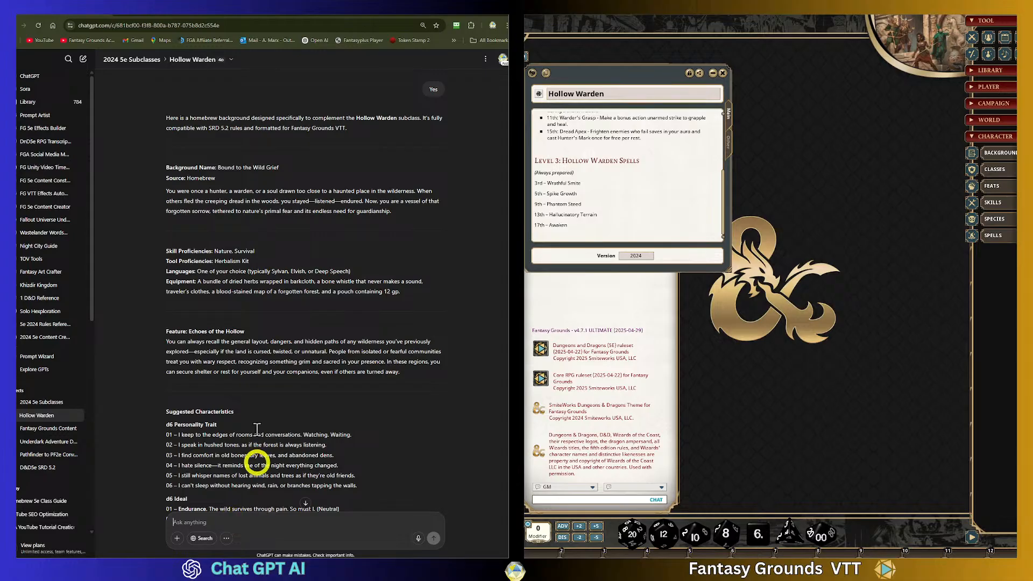
- Review the generated background's proficiencies, feature and suggested characteristics
scroll(269, 431, down, 5)
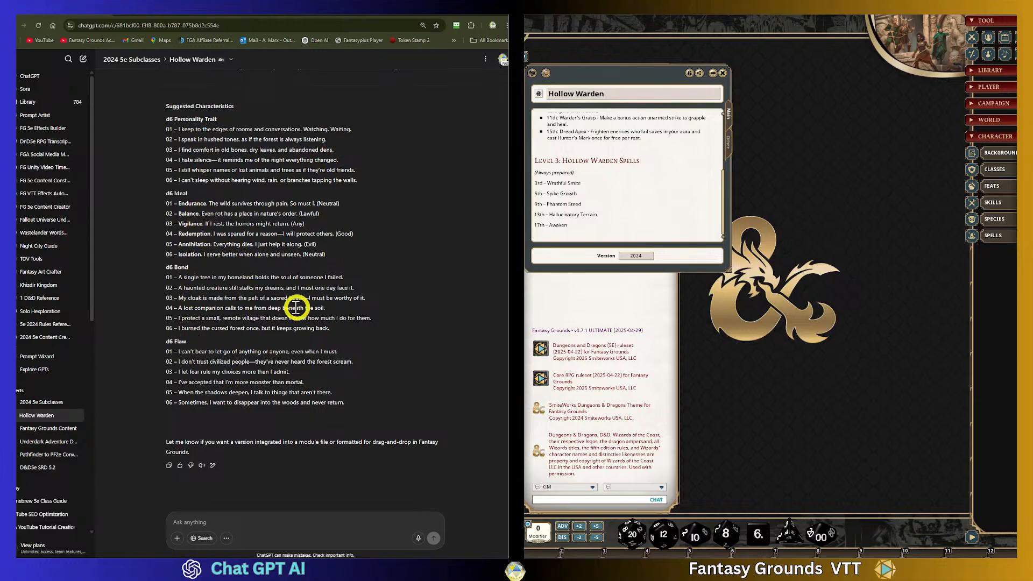
drag(346, 405, 162, 347)
scroll(296, 347, up, 3)
click(386, 339)
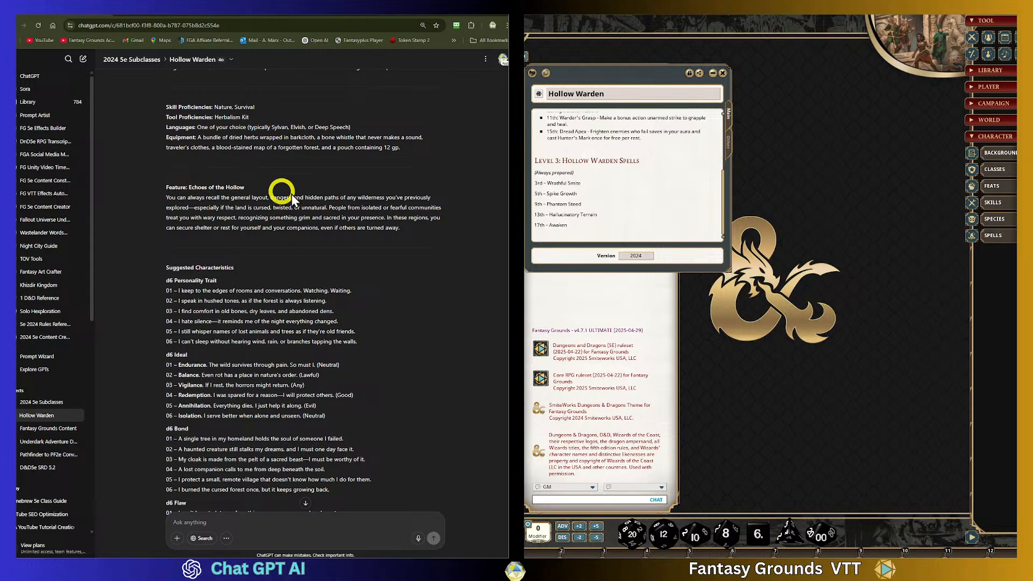
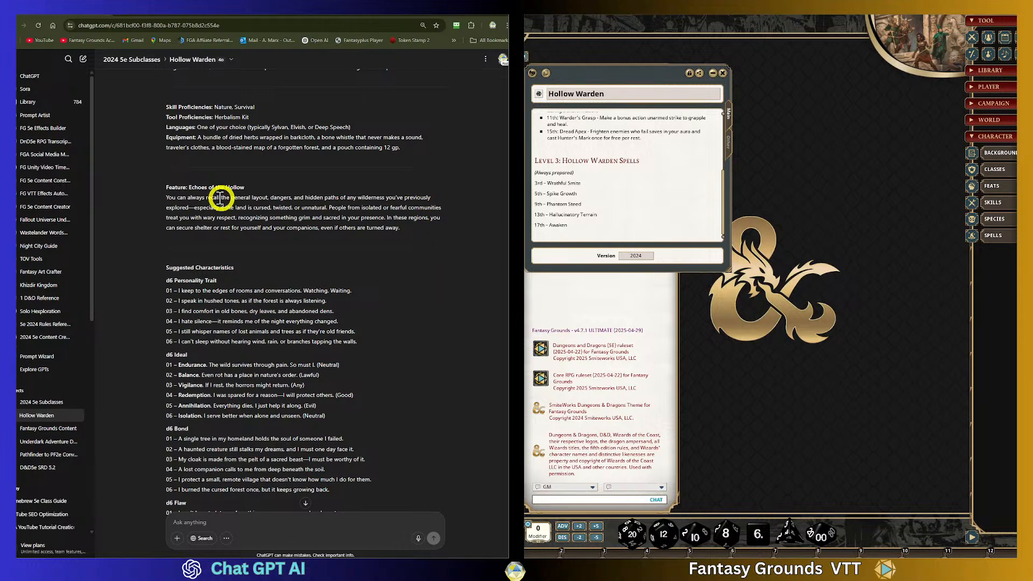
- Select and copy the Suggested Characteristics tables from the generated background reply
scroll(311, 234, up, 3)
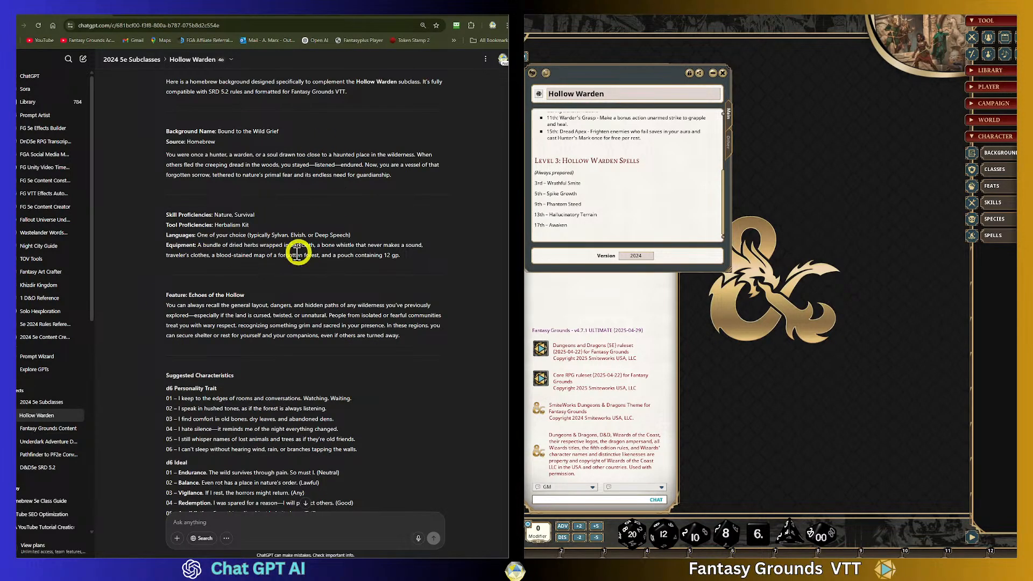
scroll(301, 328, down, 3)
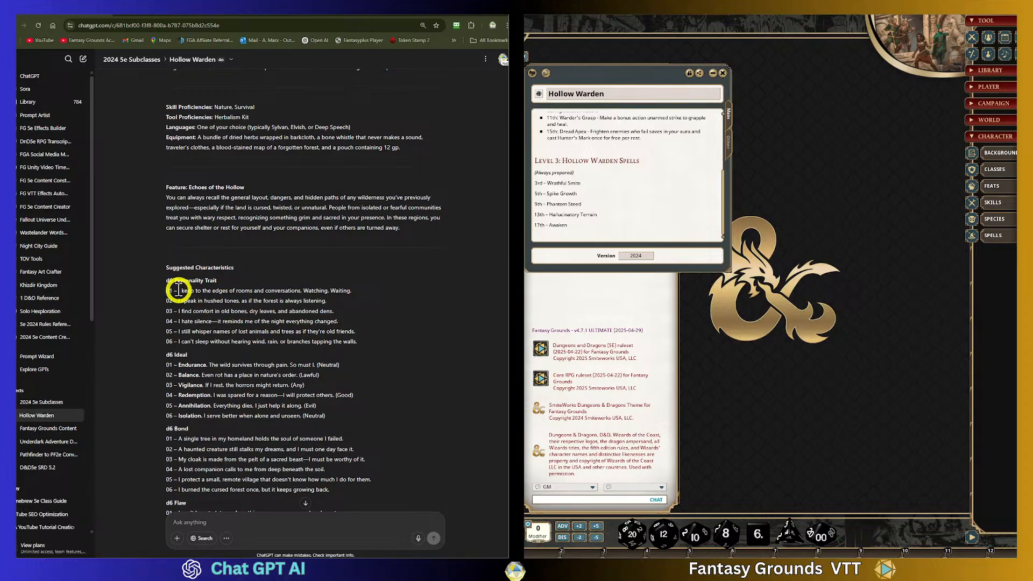
drag(357, 344, 166, 280)
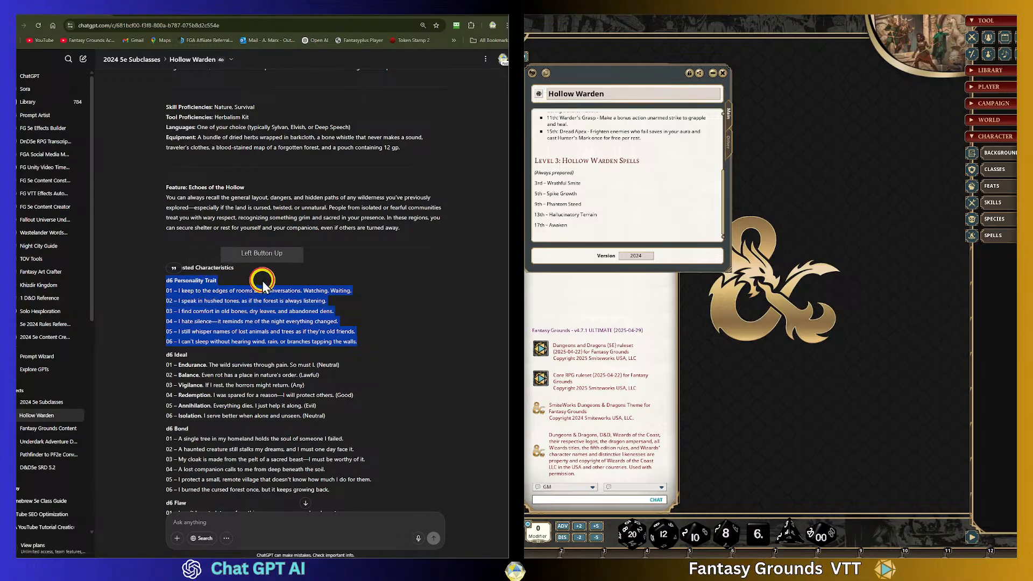
click(171, 288)
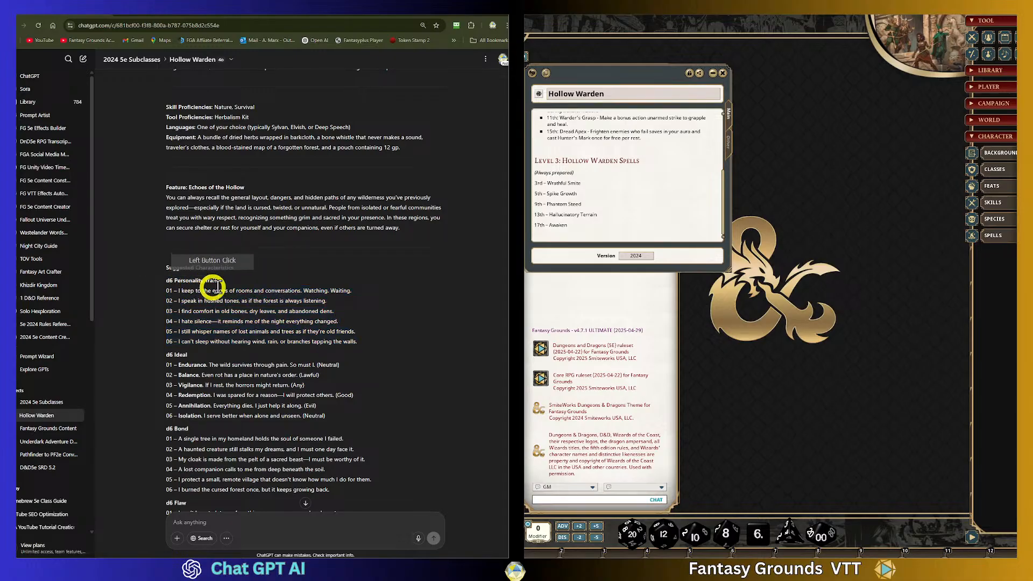
click(177, 280)
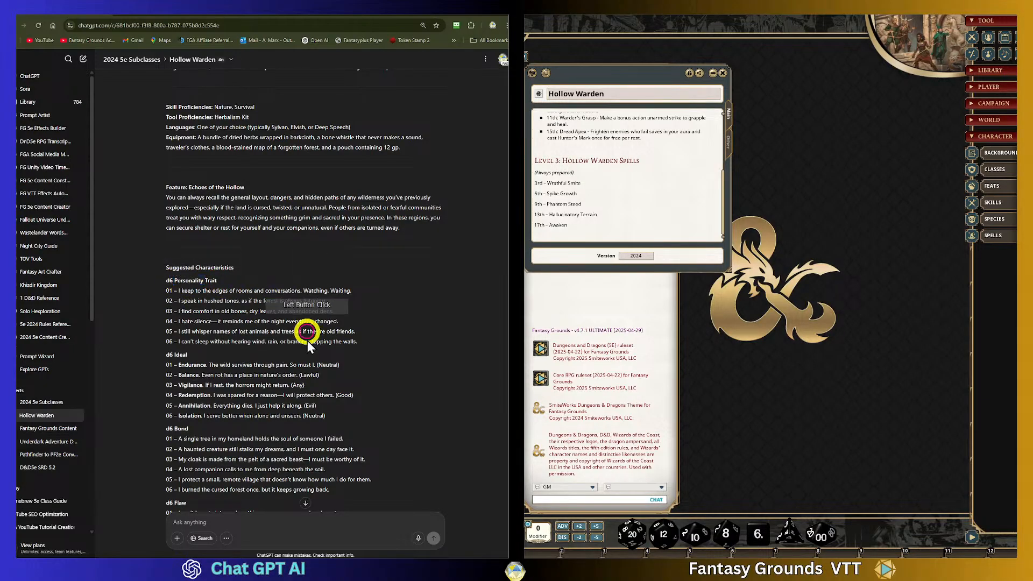
scroll(232, 365, down, 3)
drag(347, 402, 203, 104)
right_click(203, 104)
click(232, 218)
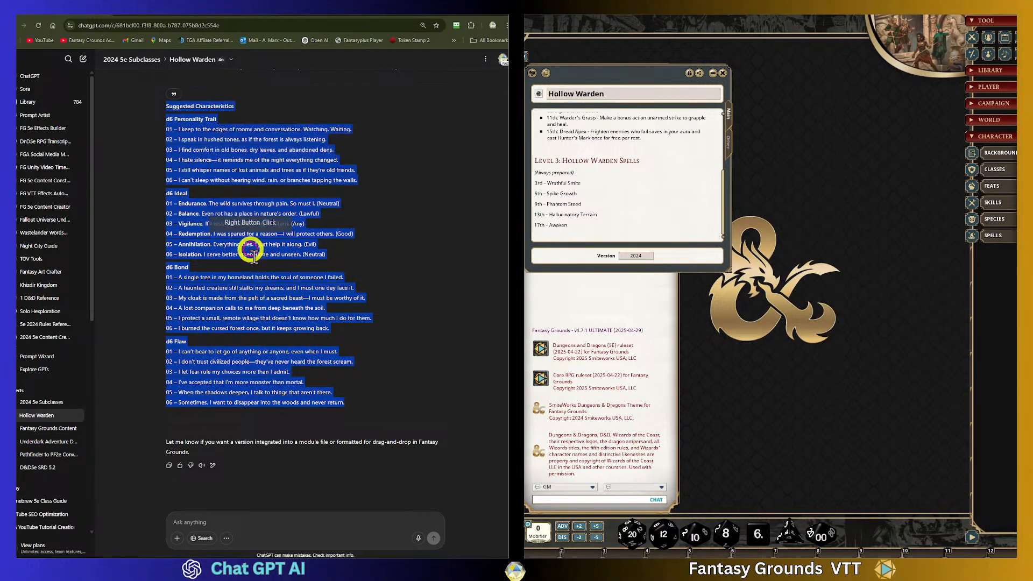
- Ask ChatGPT "Recreate the Characteristics into a rollable list format for FG."
click(225, 519)
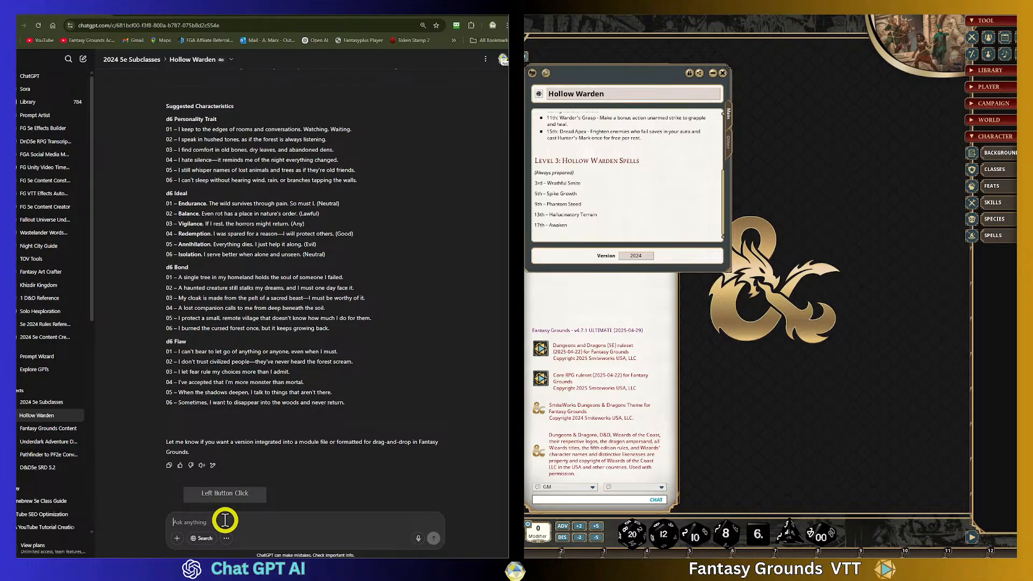
text(Recreate the)
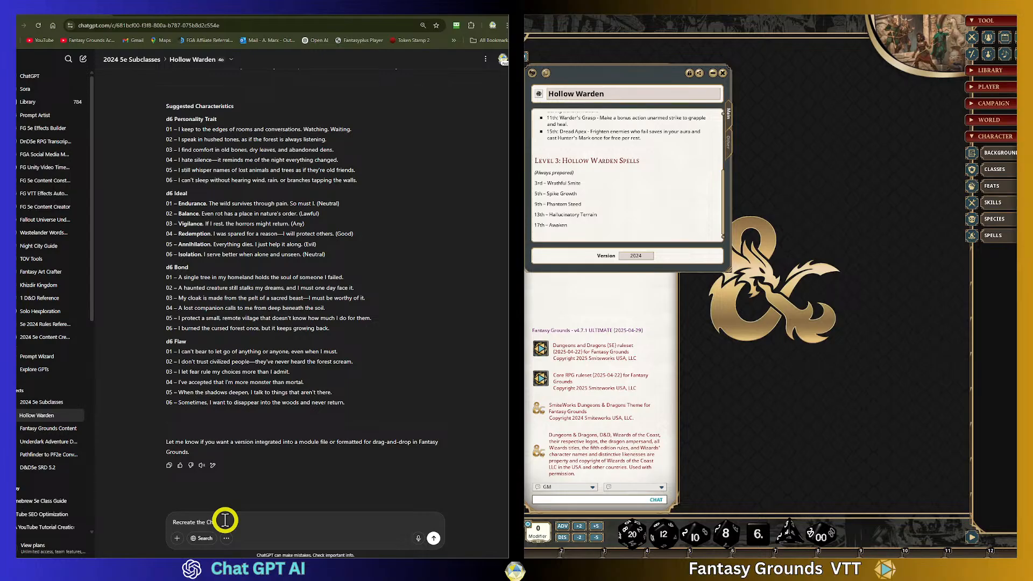
text(Characteristics into a rollable list format for FG.)
key(Return)
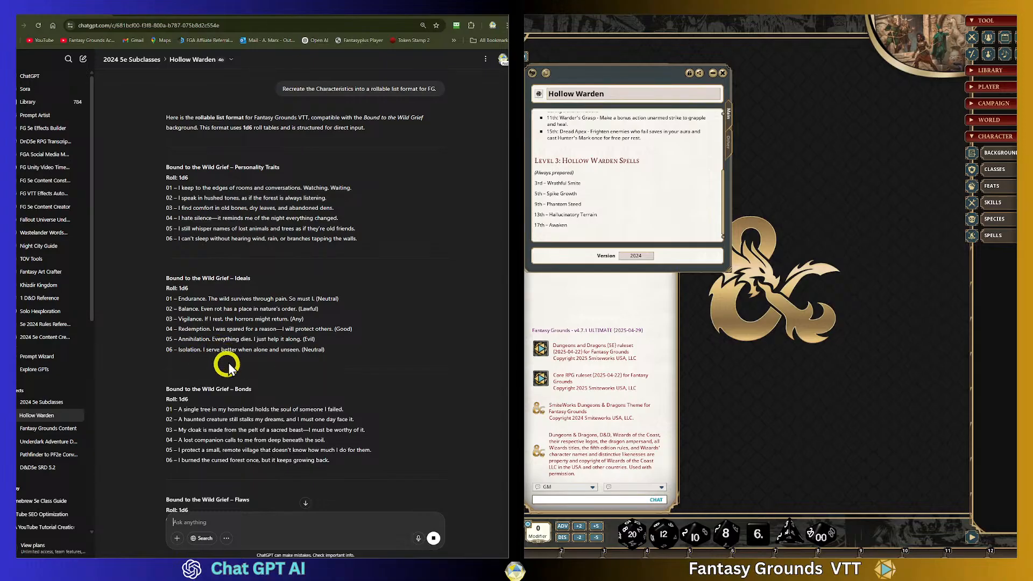
- Start a prompt asking to "Format with a Pipe separator between the roll number and the result." followed by "For example:"
scroll(302, 442, up, 1)
scroll(301, 443, down, 4)
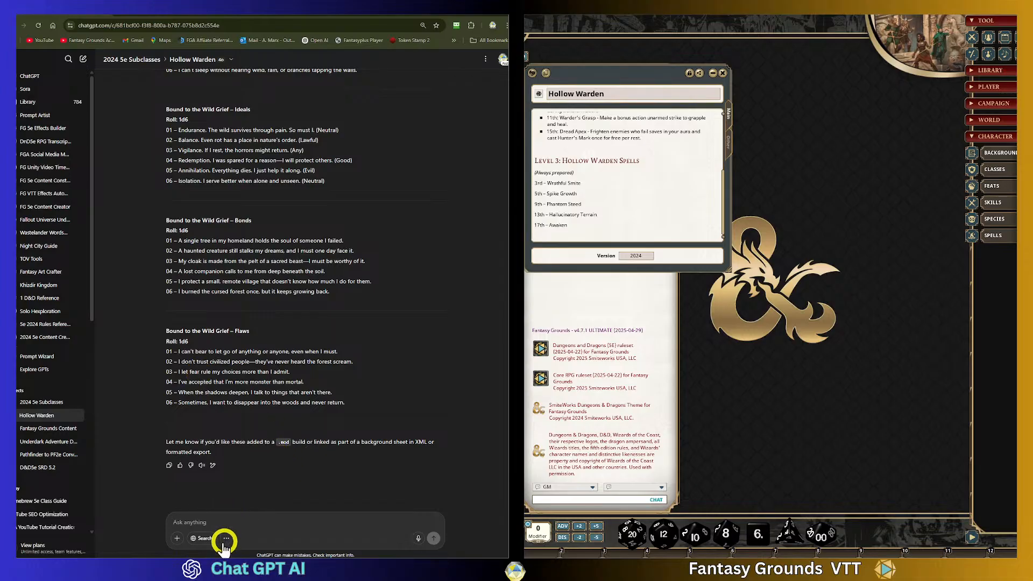
click(393, 449)
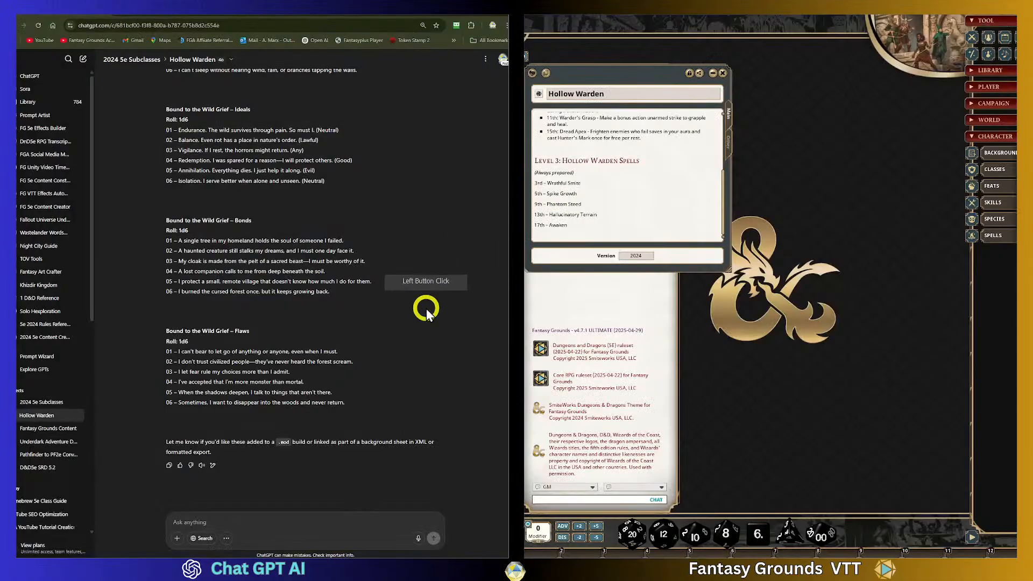
click(221, 521)
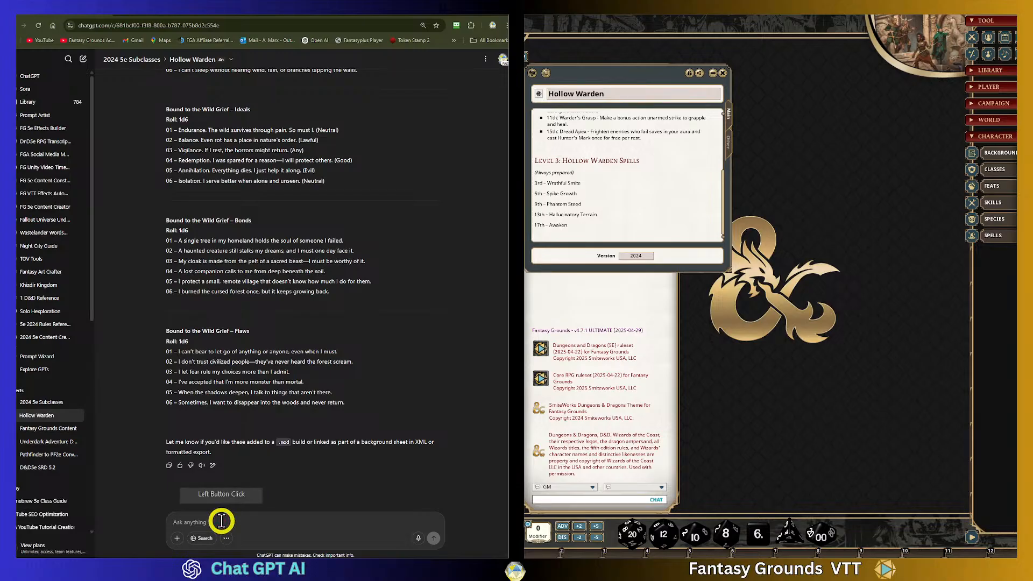
text(Format with a)
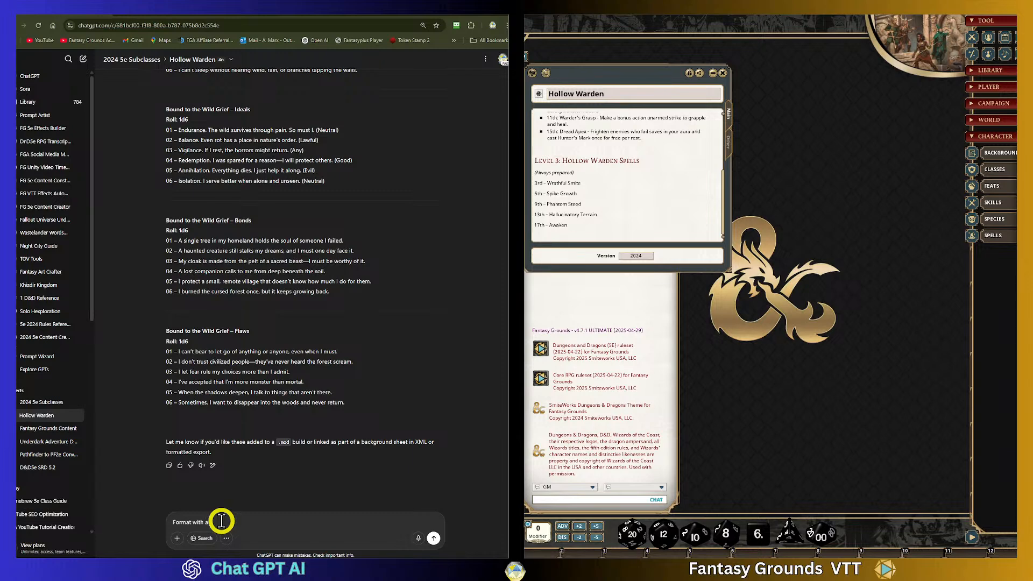
text( script)
text( separato)
text(r b)
text(etween th)
text(e )
text(roll number and)
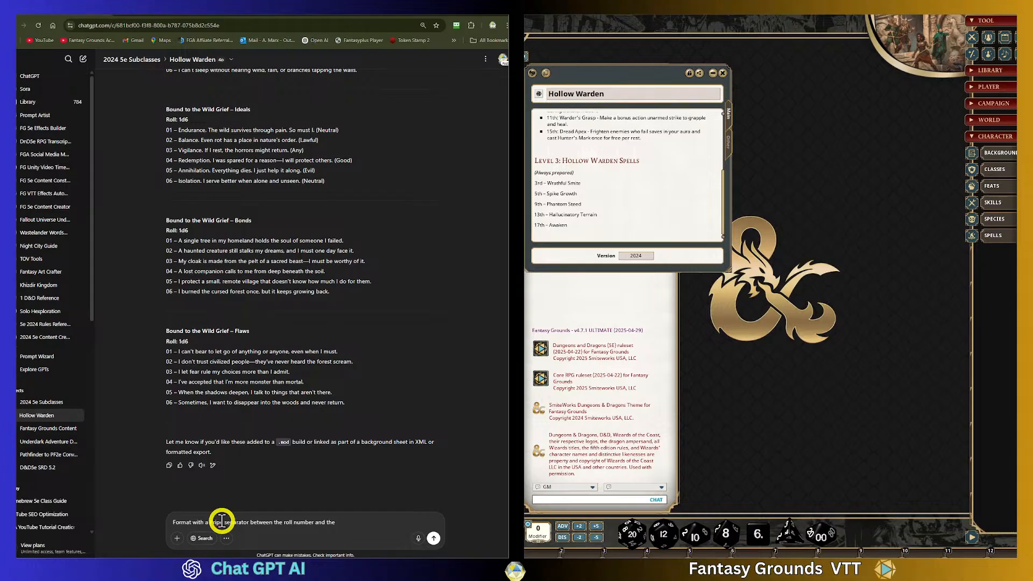
text(the result)
key(BackSpace)
key(BackSpace)
key(shift+Return)
text(For example:)
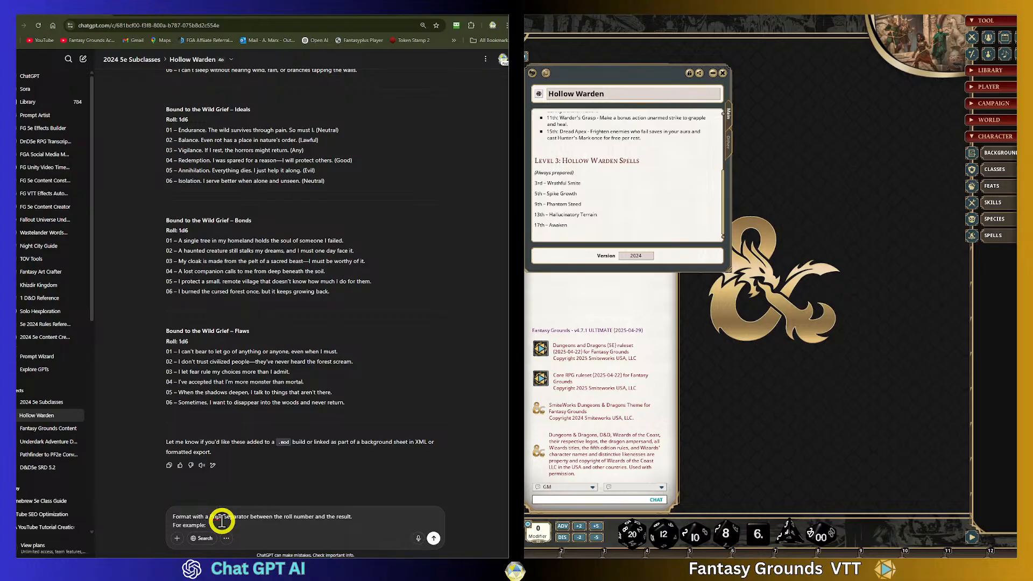
key(shift+Return)
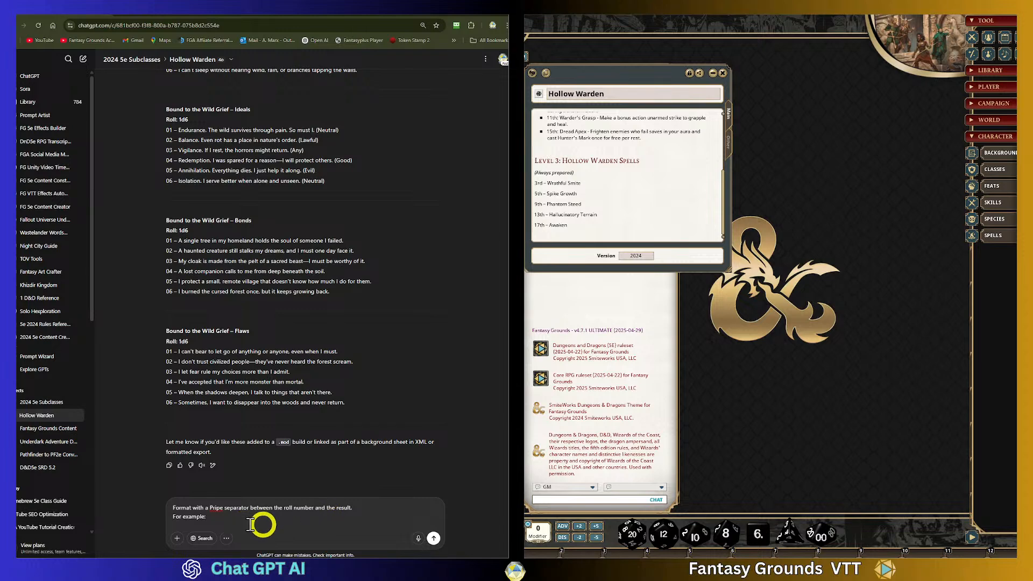
right_click(218, 505)
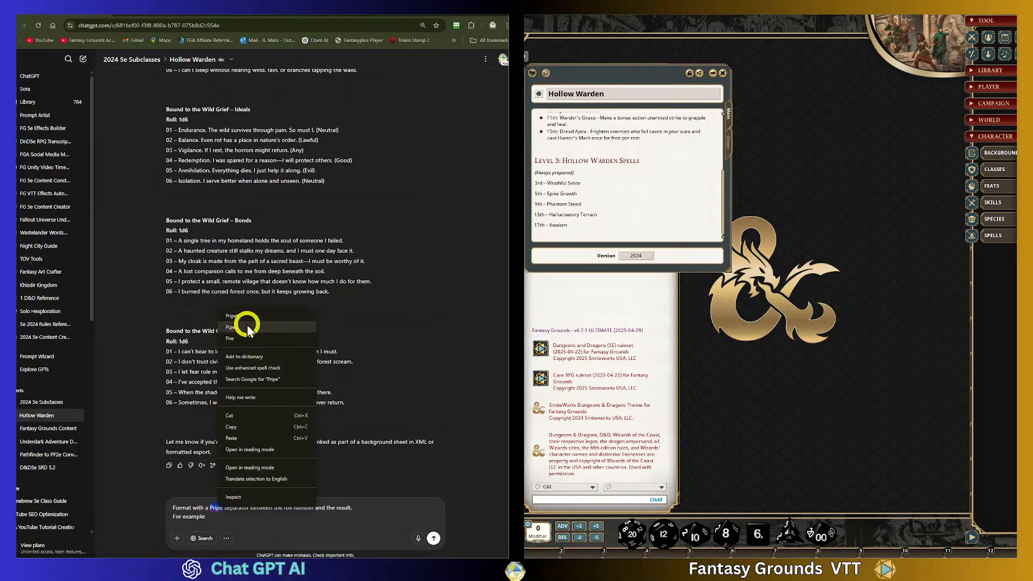
click(247, 326)
- Add the example lines "Title", "1d# | Result" and "01 | Result One" to the prompt and send it
click(232, 525)
key(shift+Return)
text(Title)
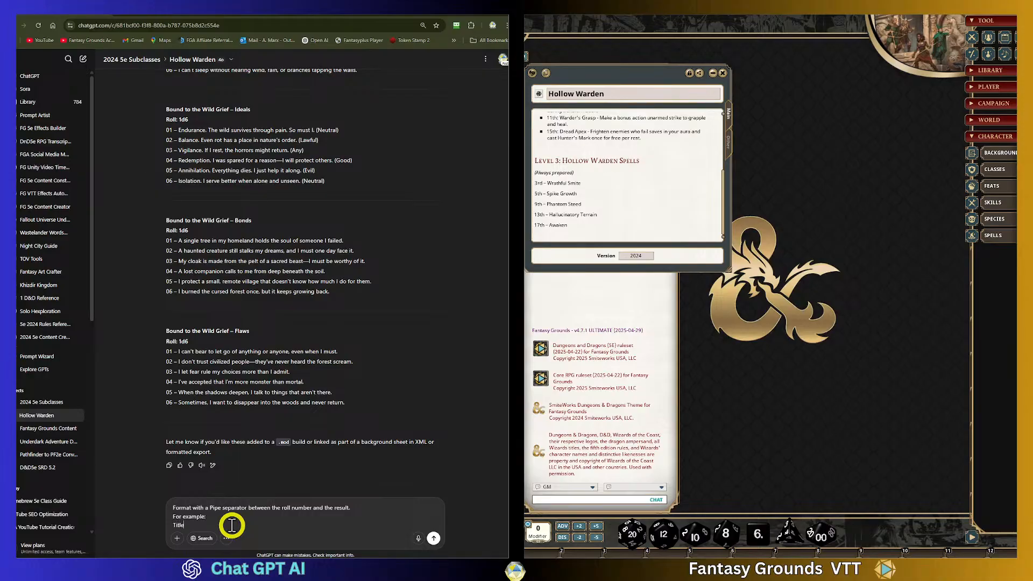
key(shift+Return)
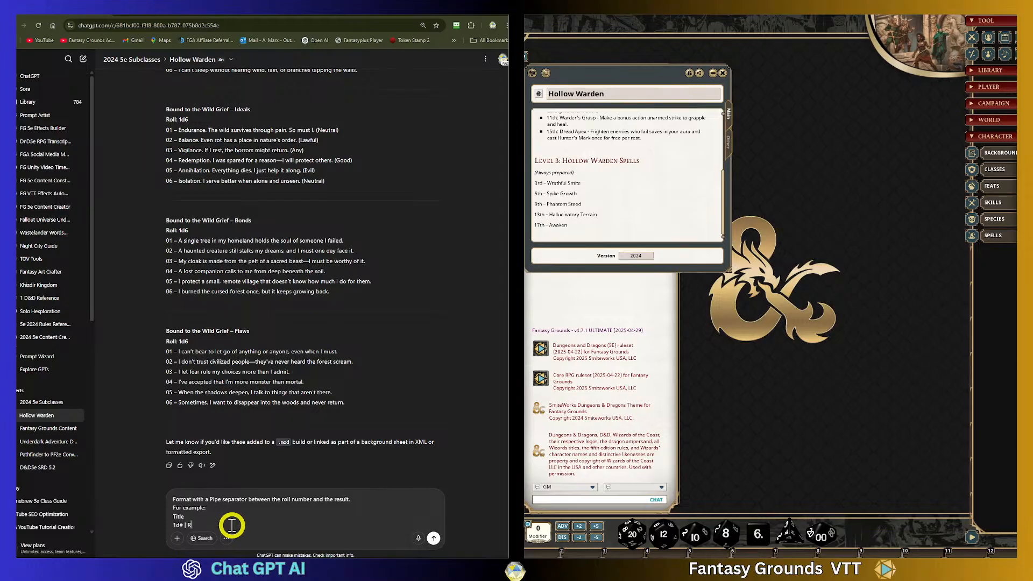
text(ld)
click(229, 539)
click(224, 530)
key(BackSpace)
key(BackSpace)
key(BackSpace)
text(lt)
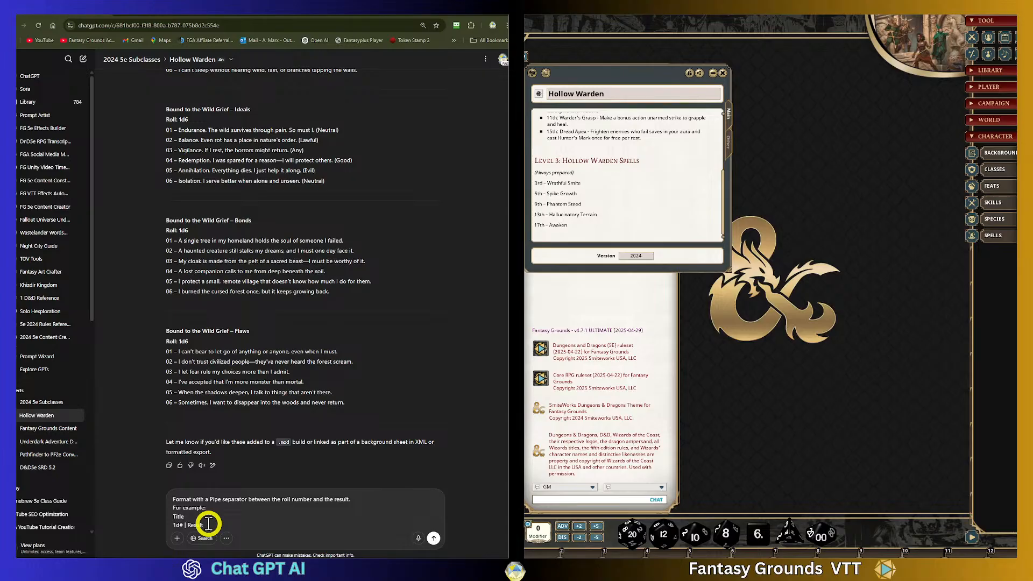
key(shift+Return)
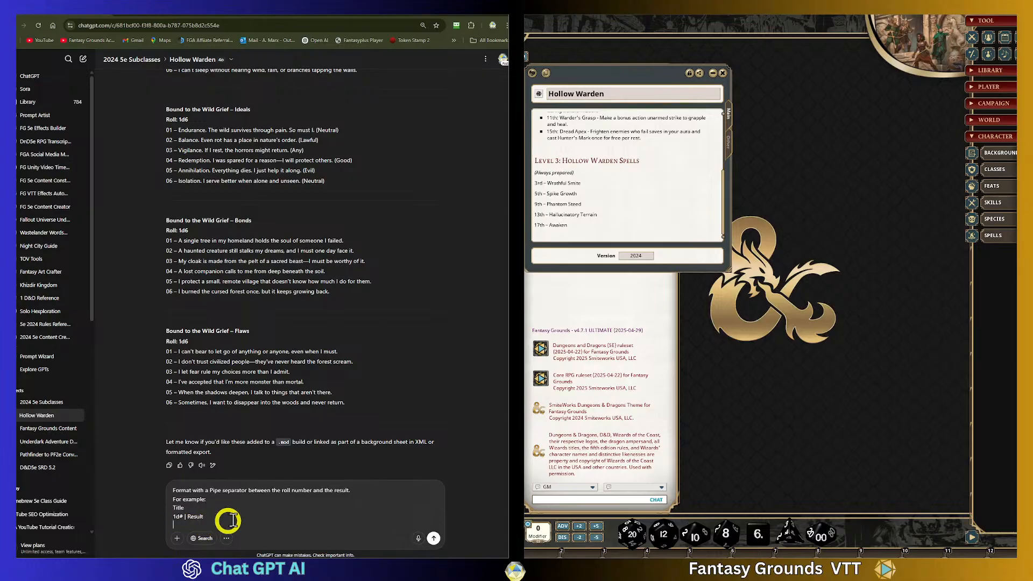
text(01)
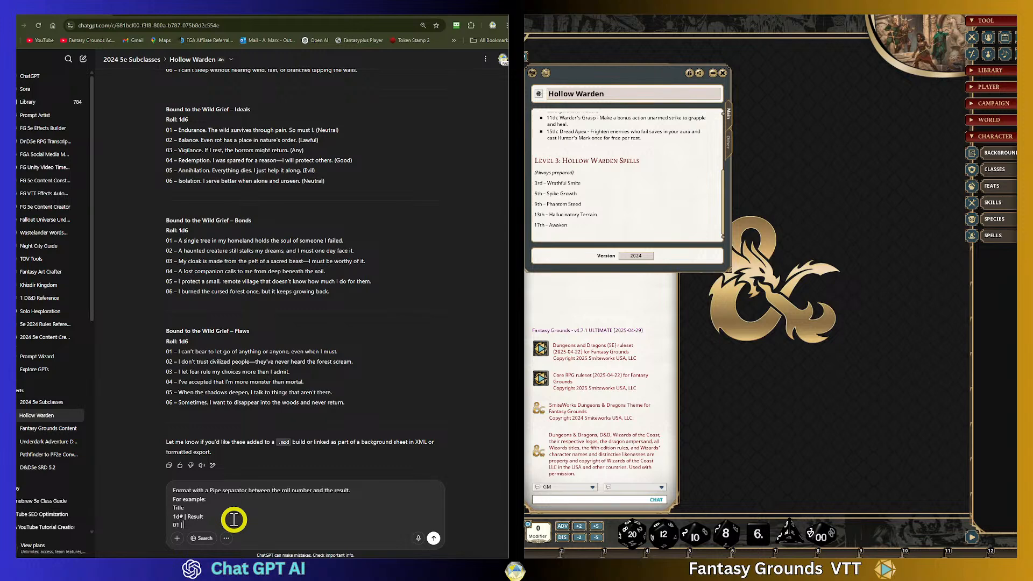
text( | Resul)
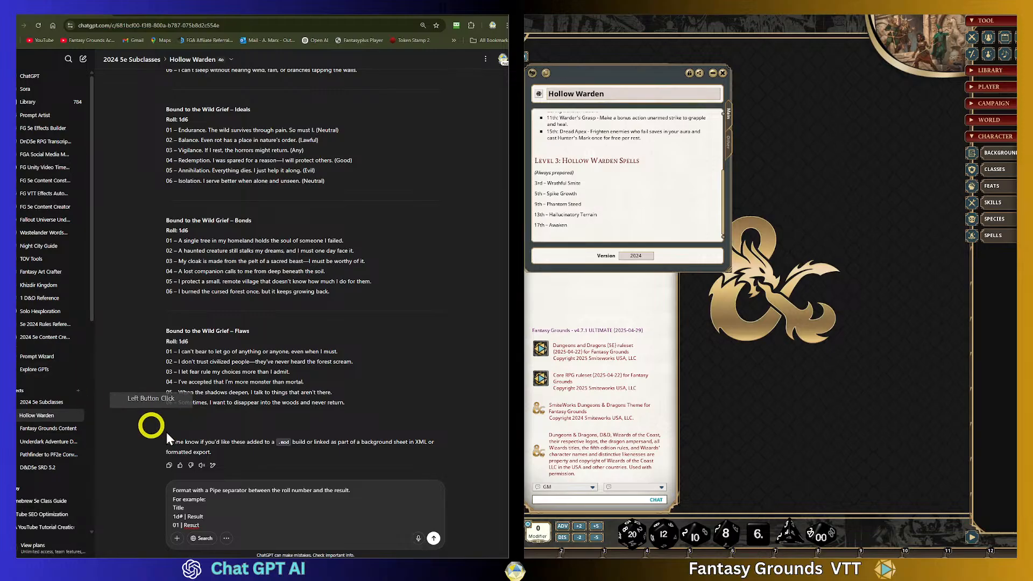
click(213, 524)
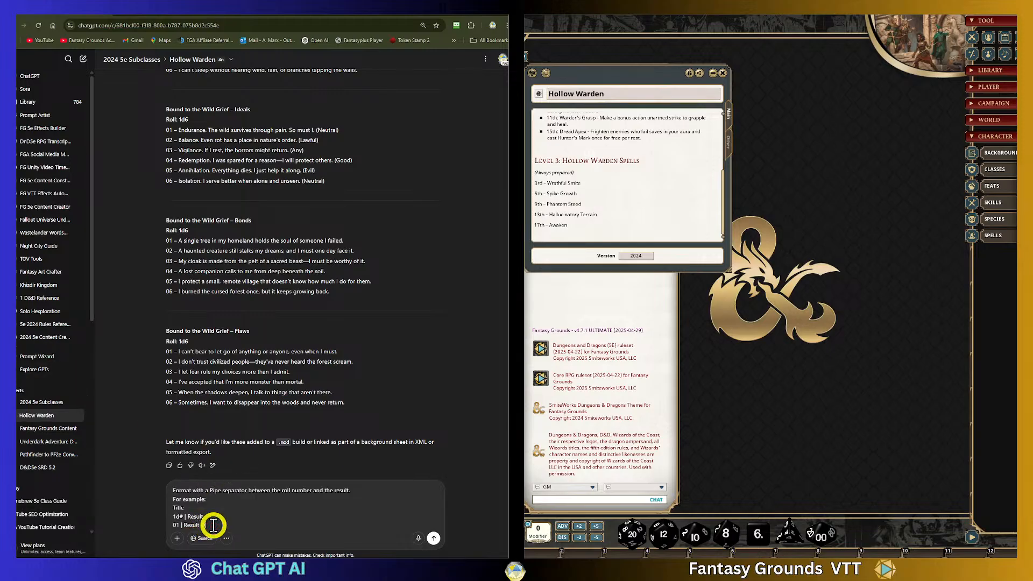
key(Return)
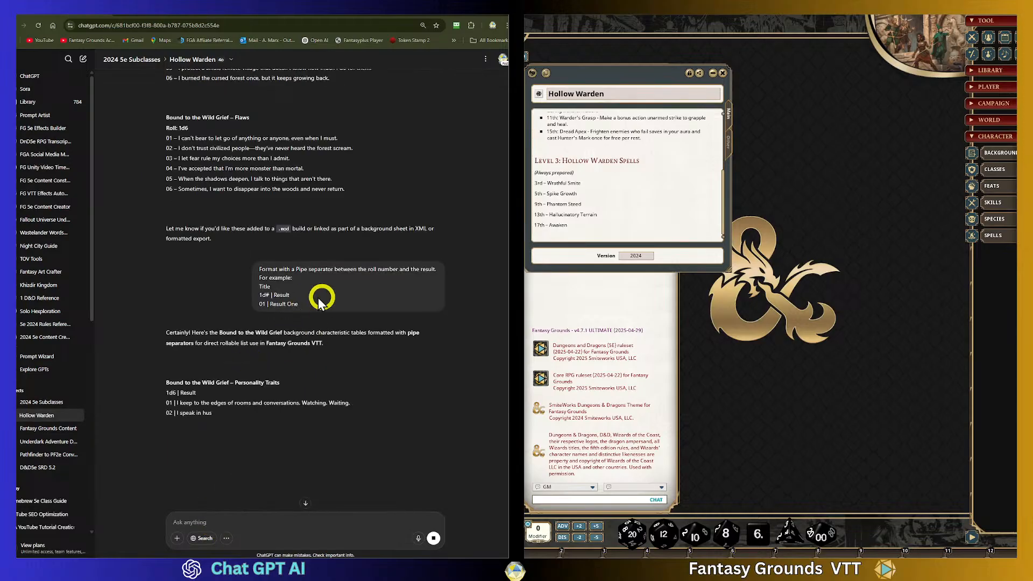
- Review the pipe-formatted Personality Traits, Ideals, Bonds and Flaws tables in the reply
scroll(325, 379, down, 2)
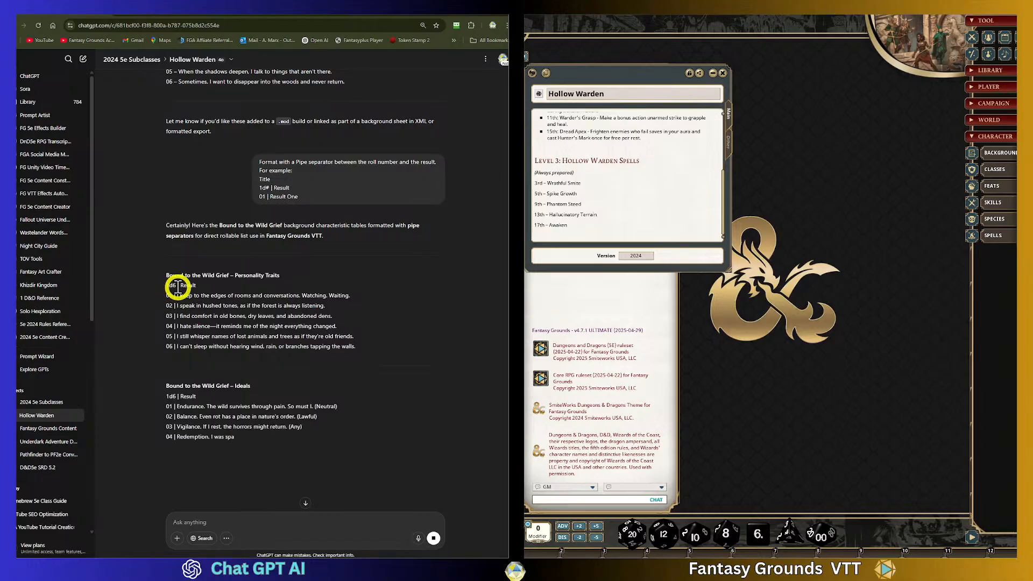
drag(166, 285, 383, 351)
scroll(384, 379, down, 2)
scroll(384, 378, down, 2)
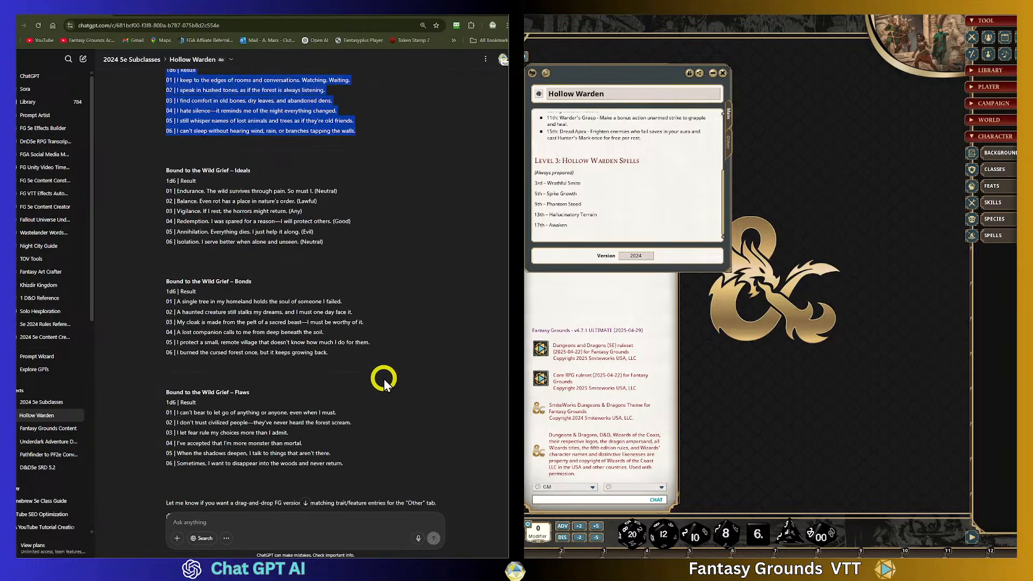
scroll(383, 379, up, 3)
scroll(290, 355, down, 2)
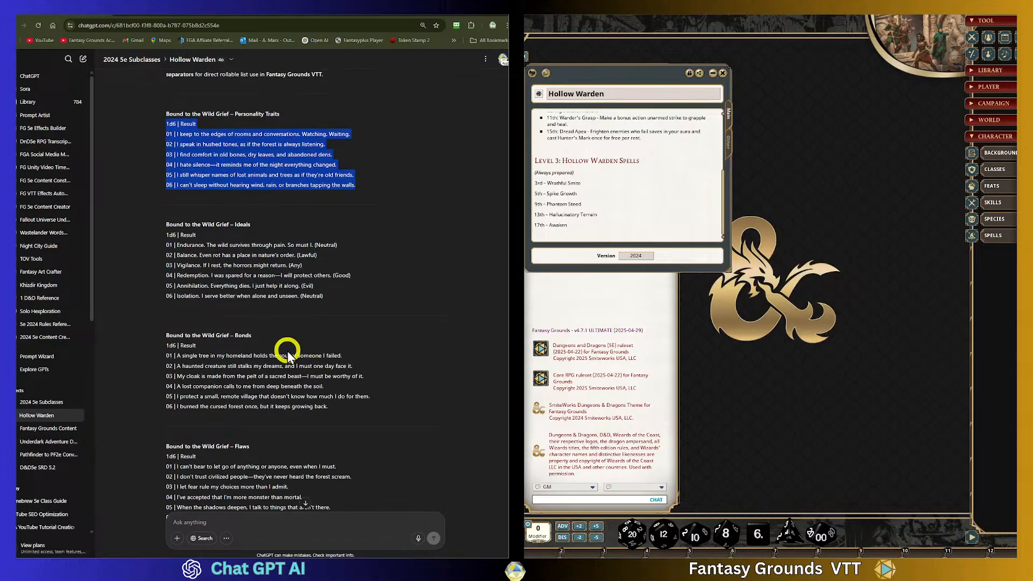
scroll(296, 449, down, 2)
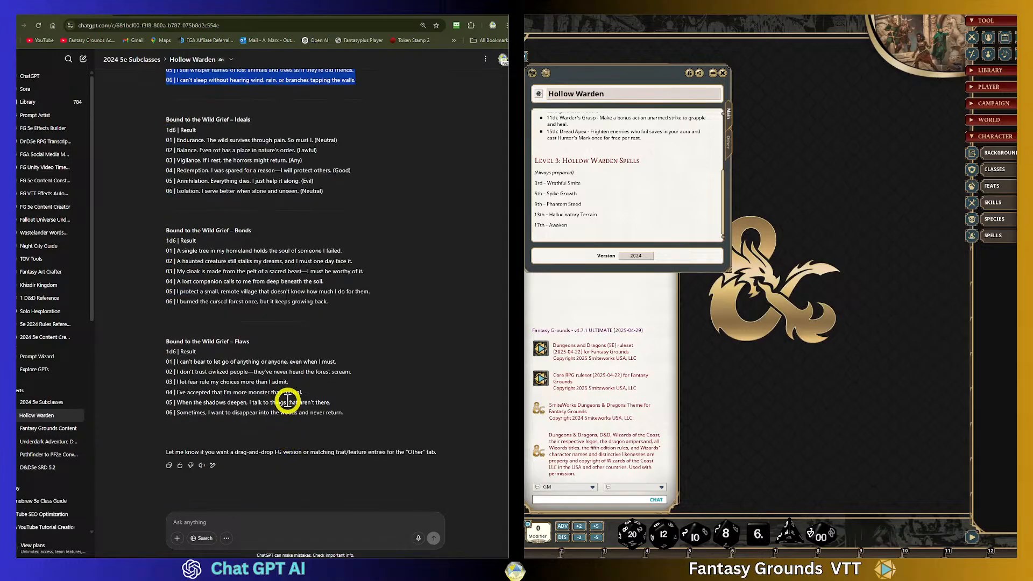
scroll(287, 404, up, 3)
click(285, 231)
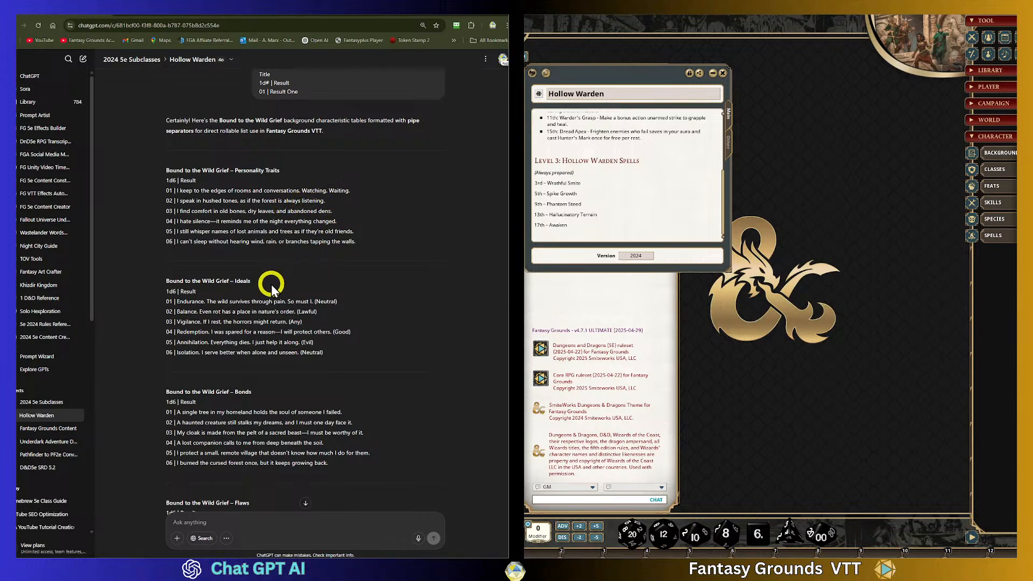
scroll(308, 370, down, 1)
scroll(308, 370, down, 2)
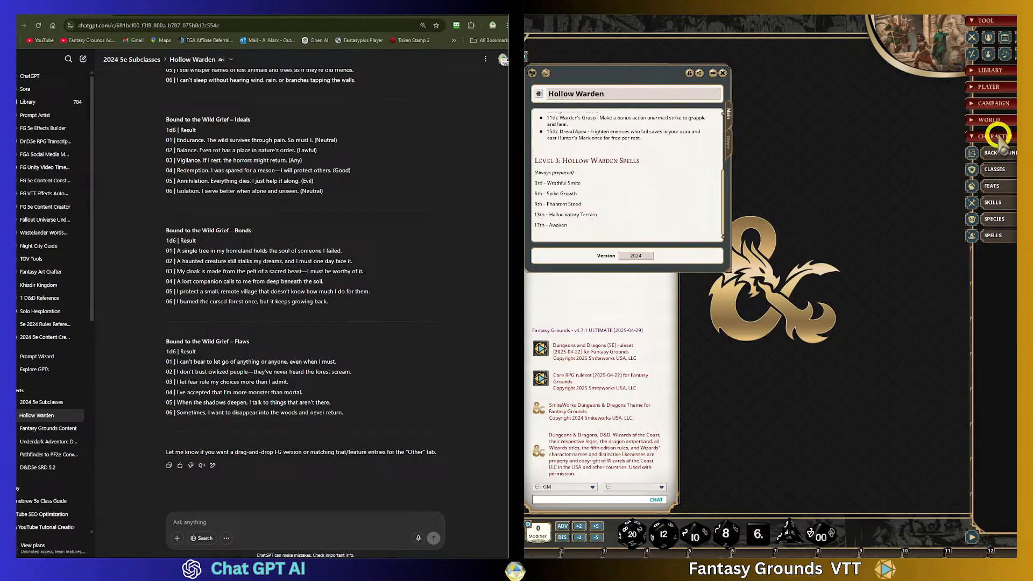
- Open the Characters list in Fantasy Grounds and add a new blank character sheet
click(1001, 87)
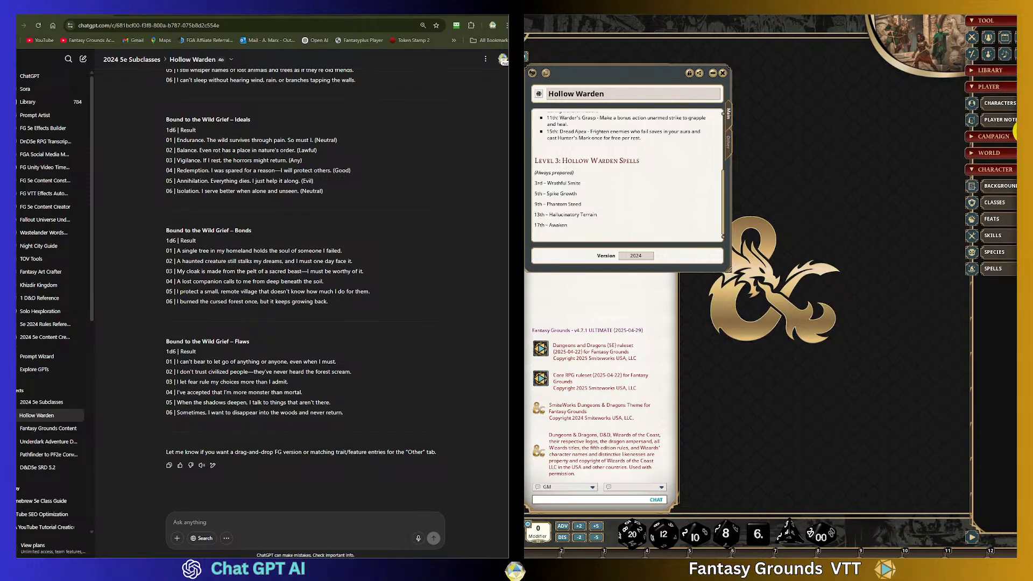
click(1009, 104)
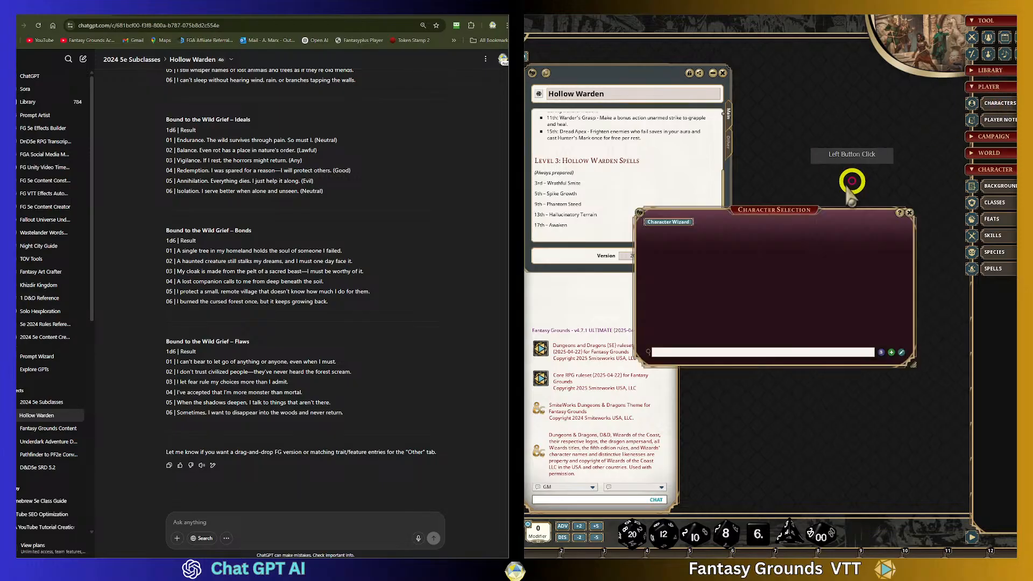
click(692, 219)
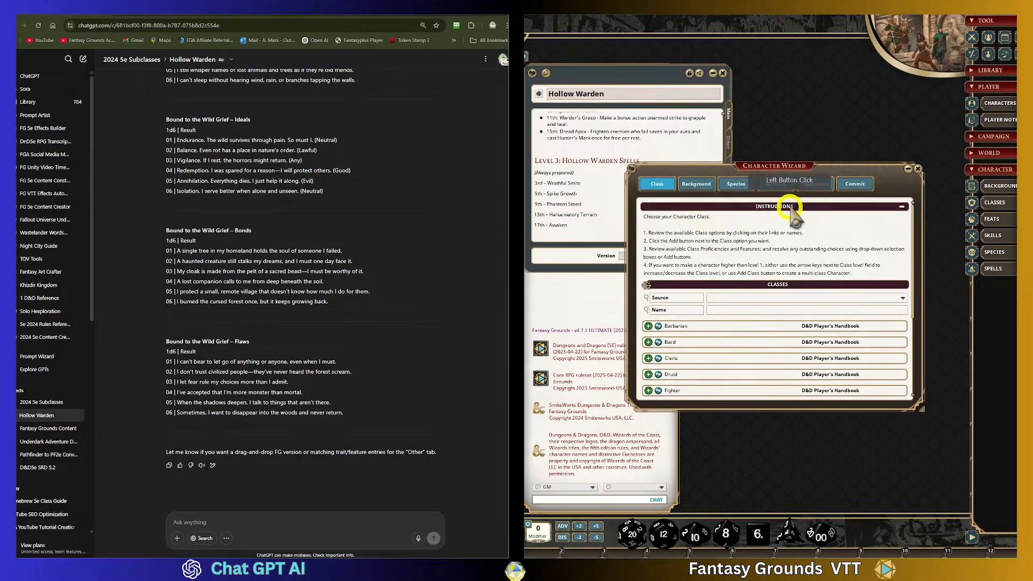
click(918, 168)
click(892, 349)
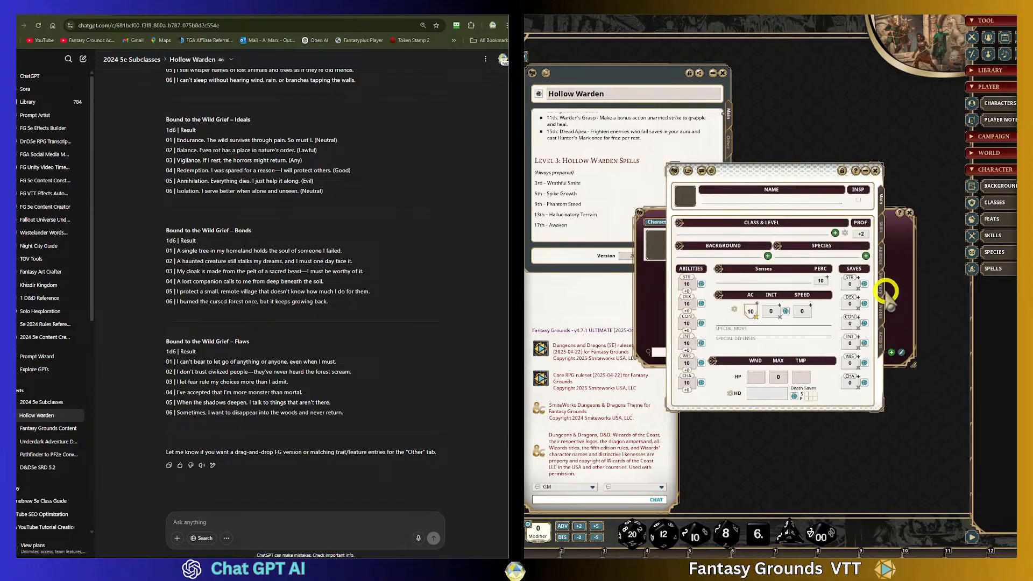
- Switch the new character sheet to its notes page with personality traits, ideals, bonds and flaws fields
click(881, 309)
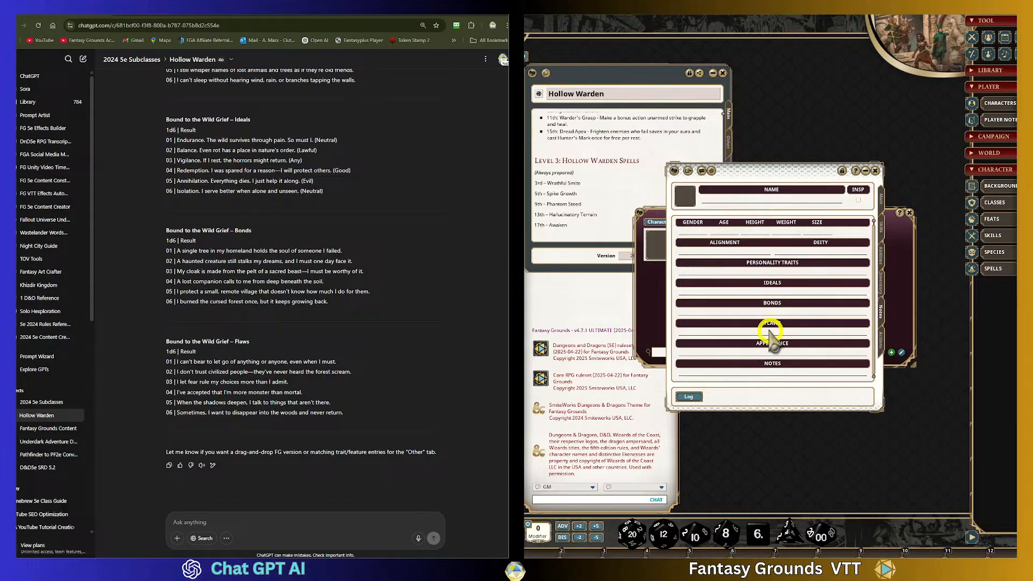
scroll(295, 249, up, 2)
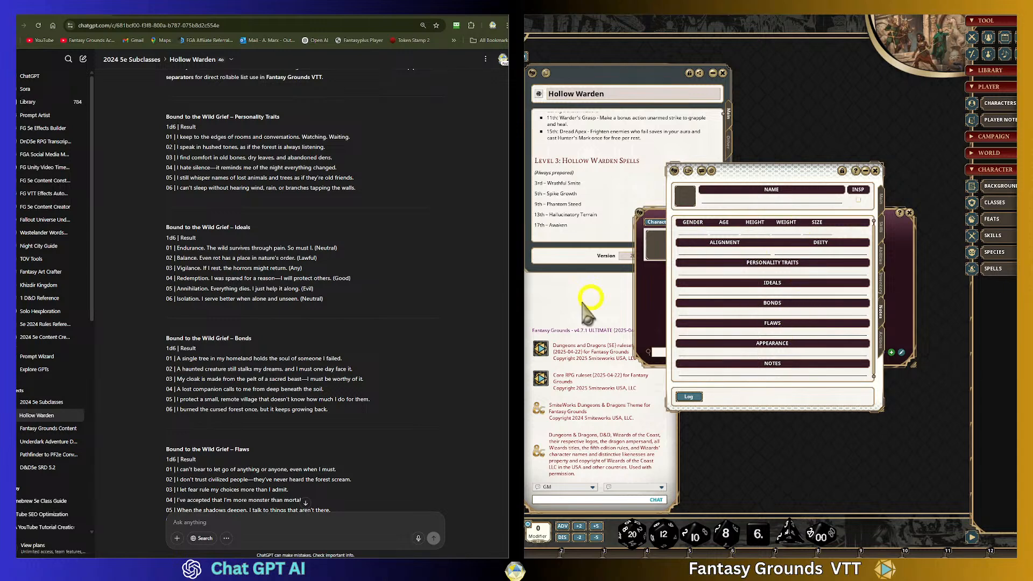
scroll(756, 331, up, 1)
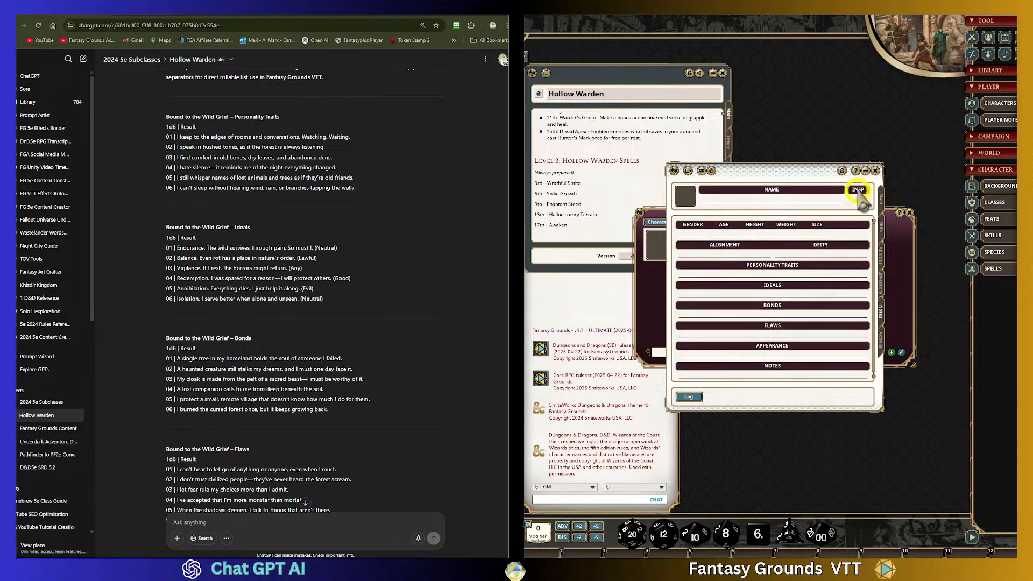
- Close the character sheet, delete the blank character from Character Selection and close that list
click(875, 171)
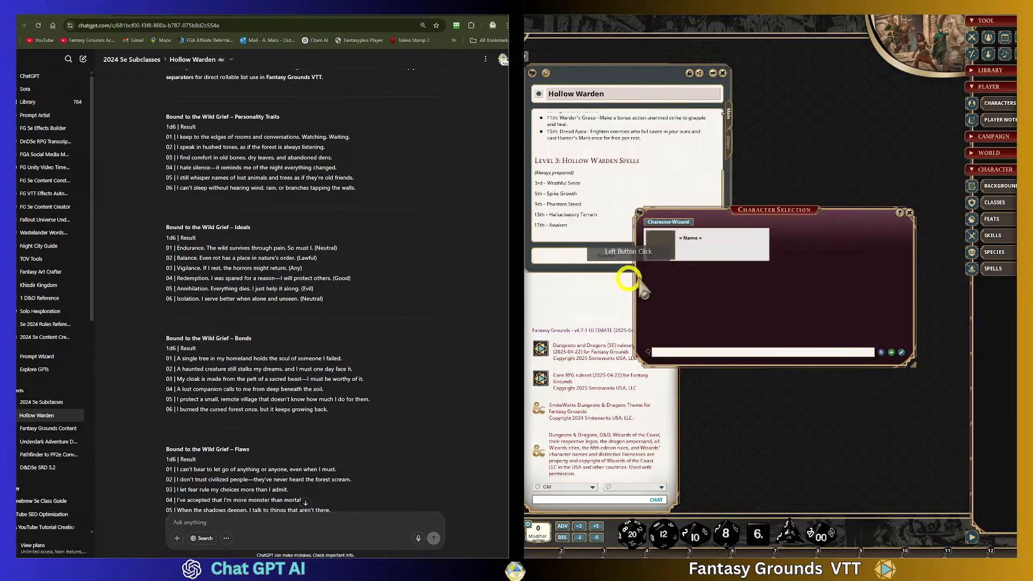
right_click(672, 255)
click(691, 259)
right_click(659, 243)
mouse_move(690, 273)
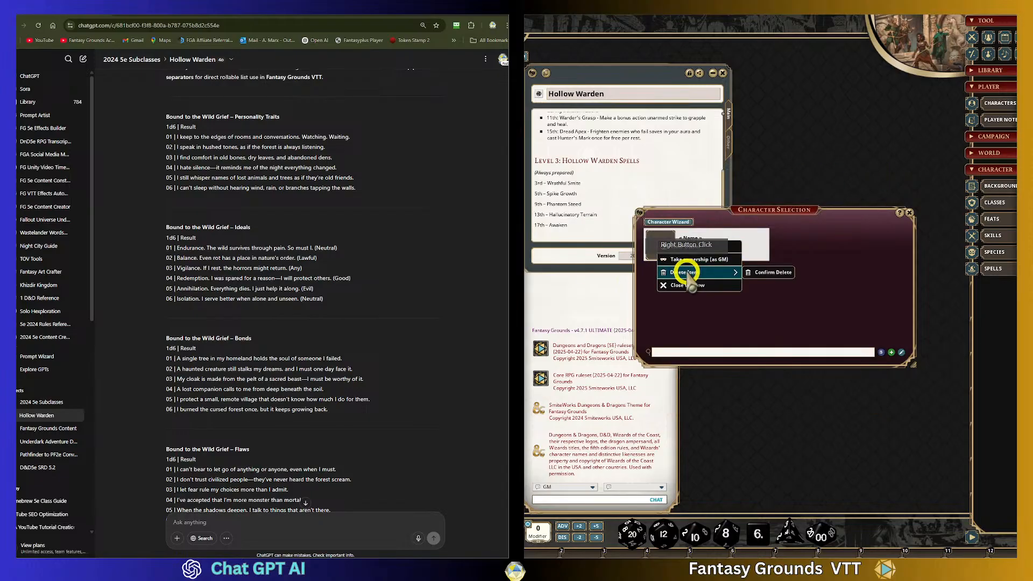
click(770, 273)
drag(763, 214, 770, 129)
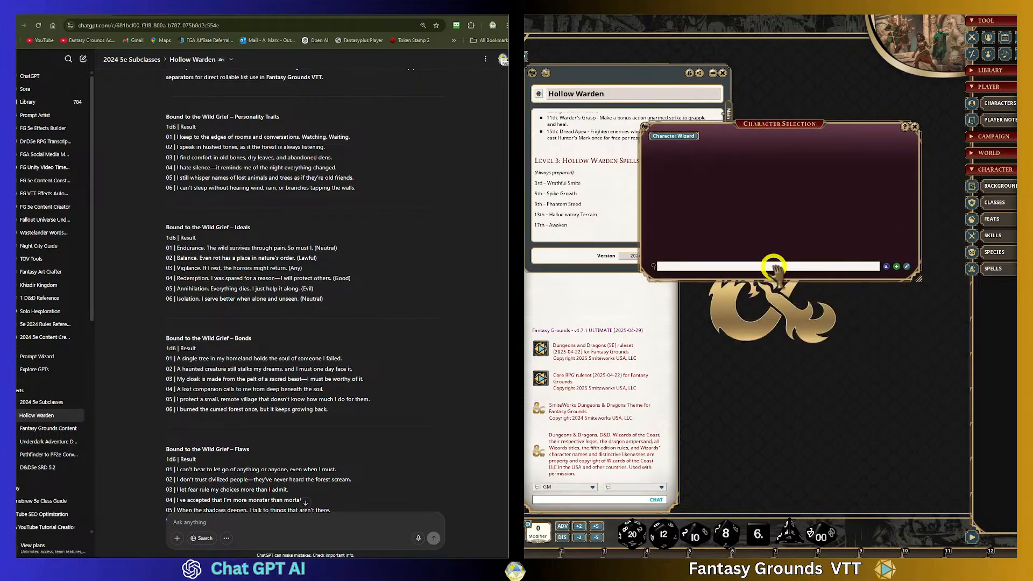
drag(778, 281, 785, 384)
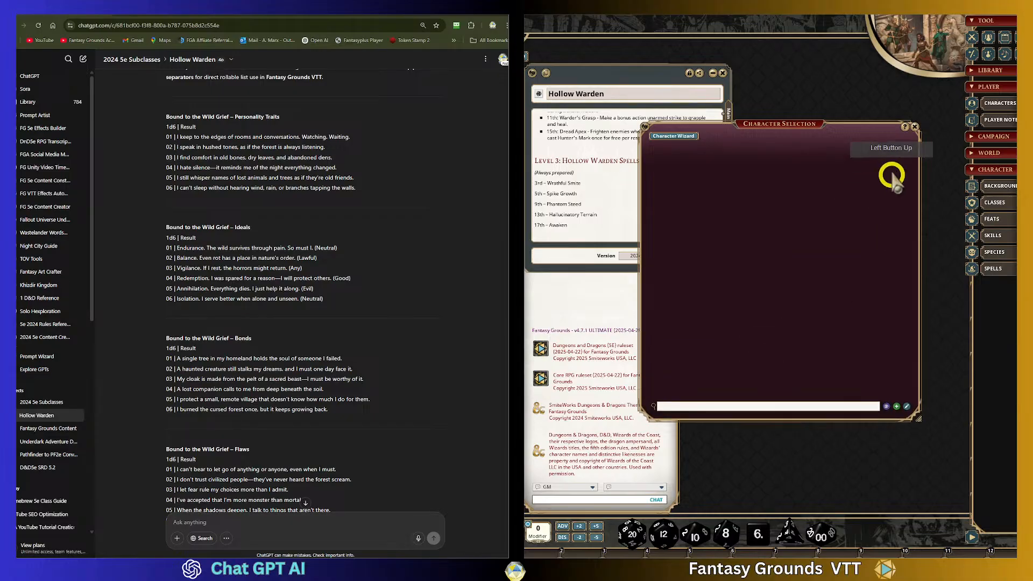
click(915, 127)
- Scroll through the pipe-formatted Bound to the Wild Grief characteristic tables in the ChatGPT reply
scroll(258, 301, down, 2)
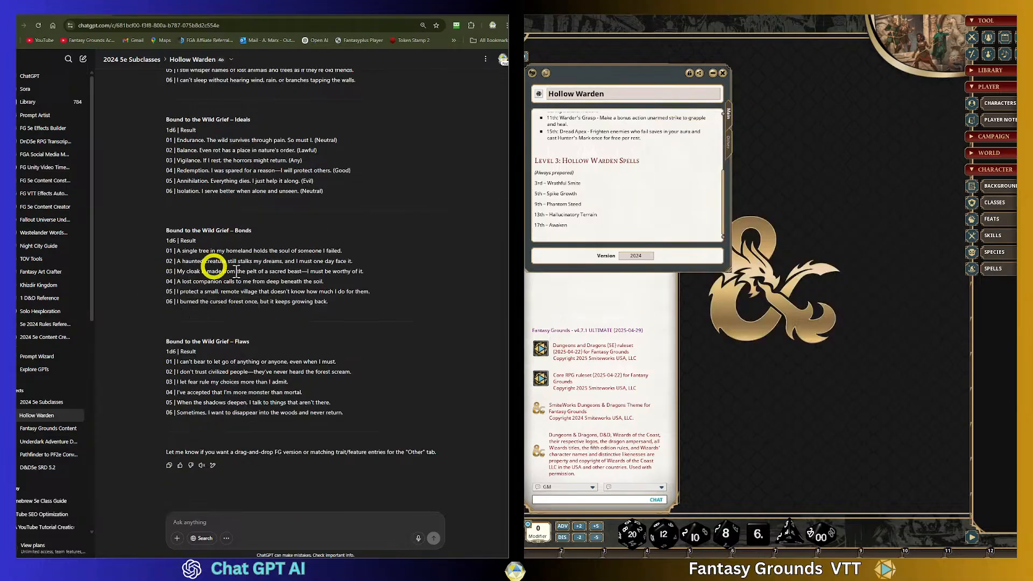
scroll(226, 285, up, 2)
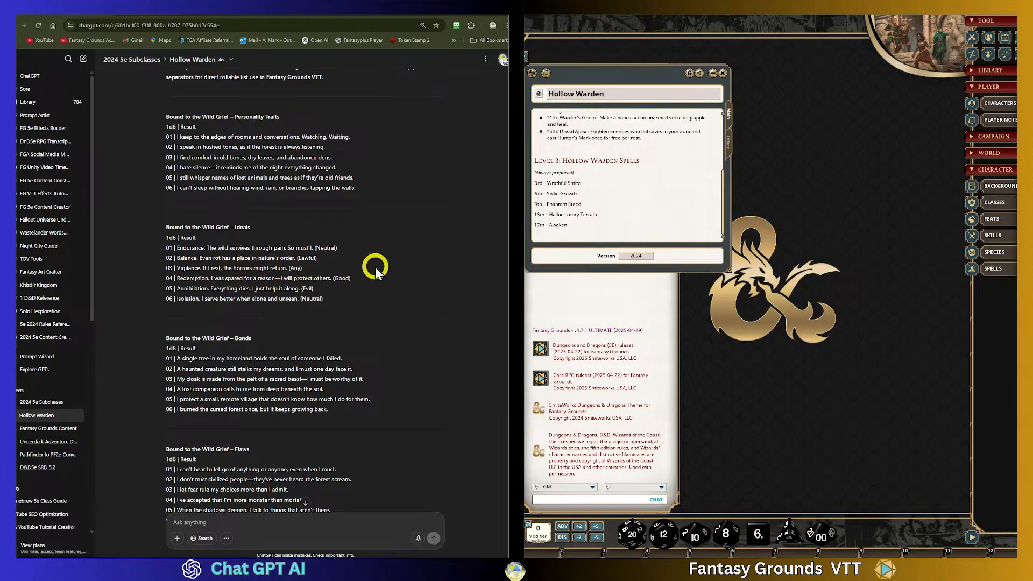
scroll(376, 267, up, 2)
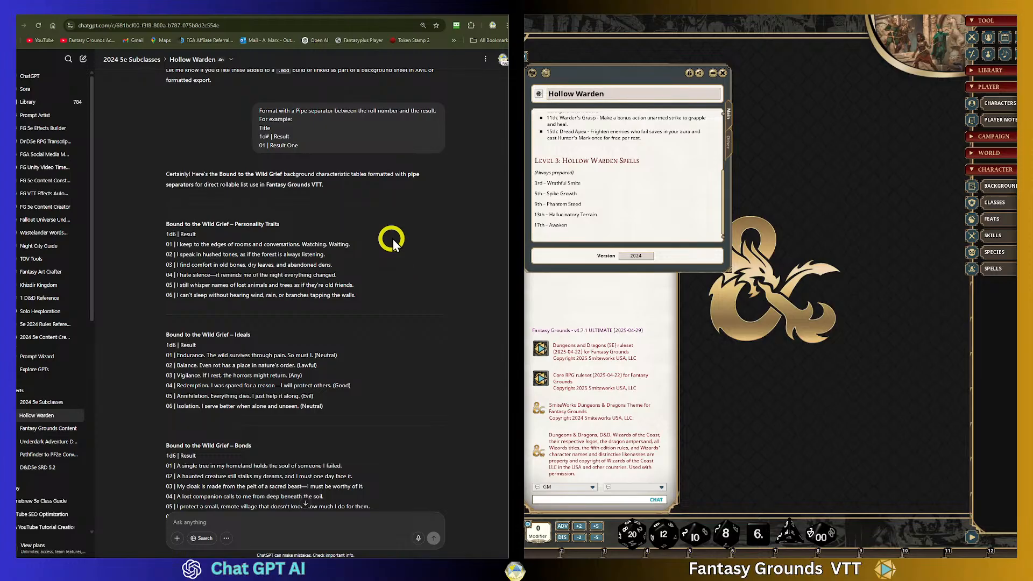
scroll(363, 261, down, 2)
scroll(363, 260, down, 2)
scroll(363, 253, up, 4)
scroll(362, 252, down, 2)
scroll(361, 252, up, 1)
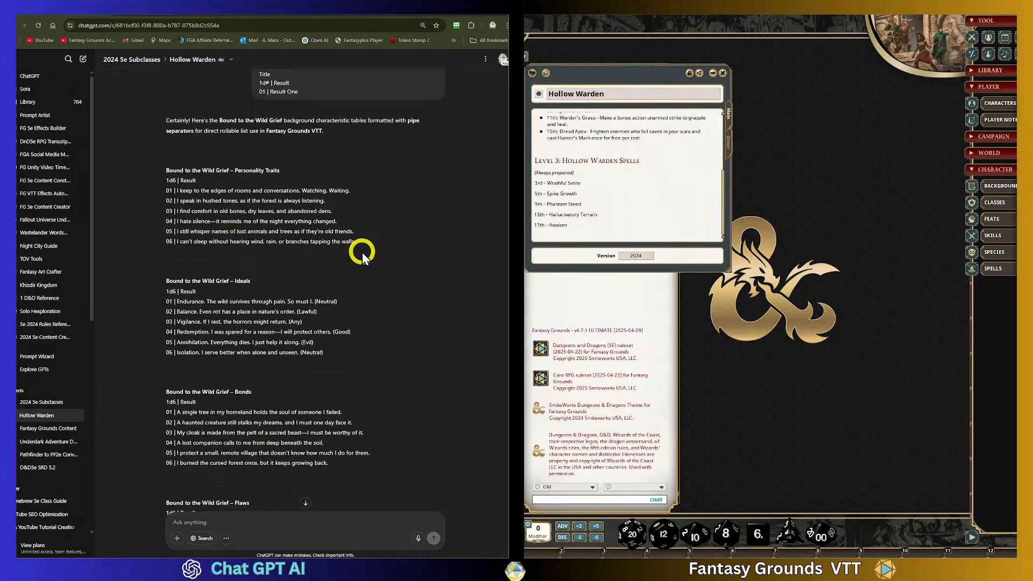
scroll(362, 252, down, 3)
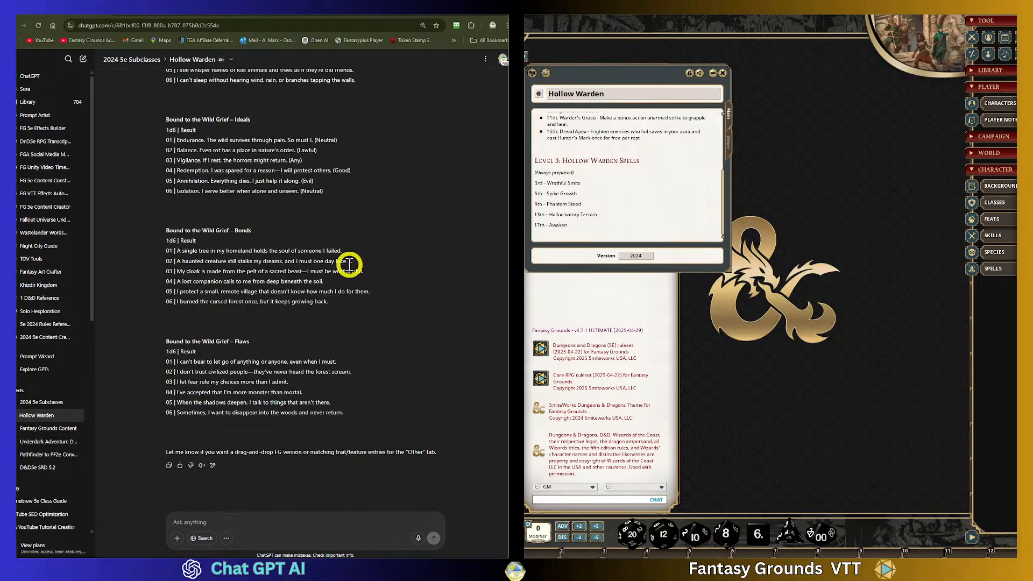
scroll(369, 277, up, 8)
scroll(369, 276, down, 6)
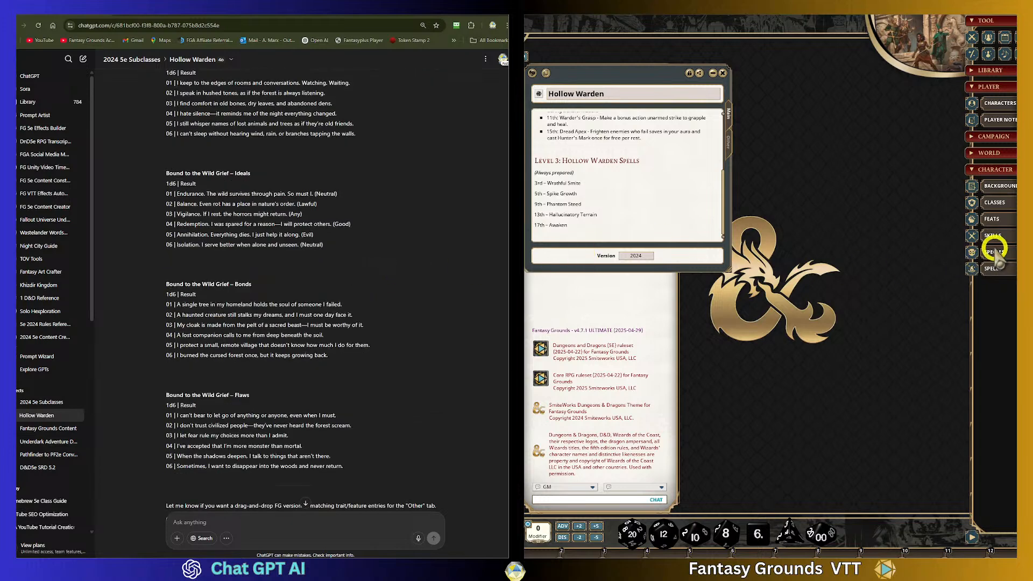
scroll(369, 353, up, 4)
scroll(368, 354, down, 1)
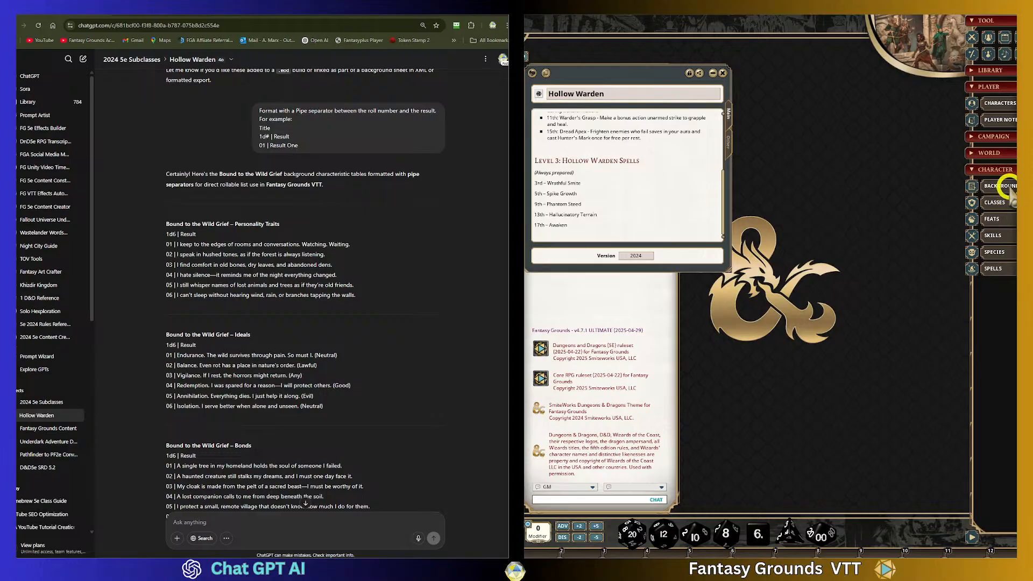
- Open the Tables list and create and select a new group named 2025 UA Character Creation Tables
click(994, 136)
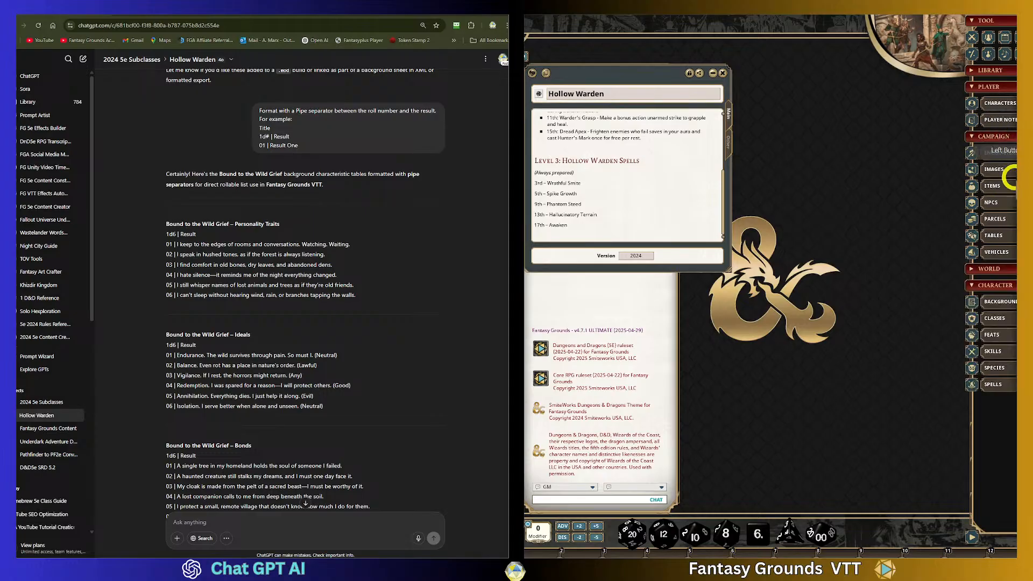
click(1014, 240)
drag(807, 198, 843, 172)
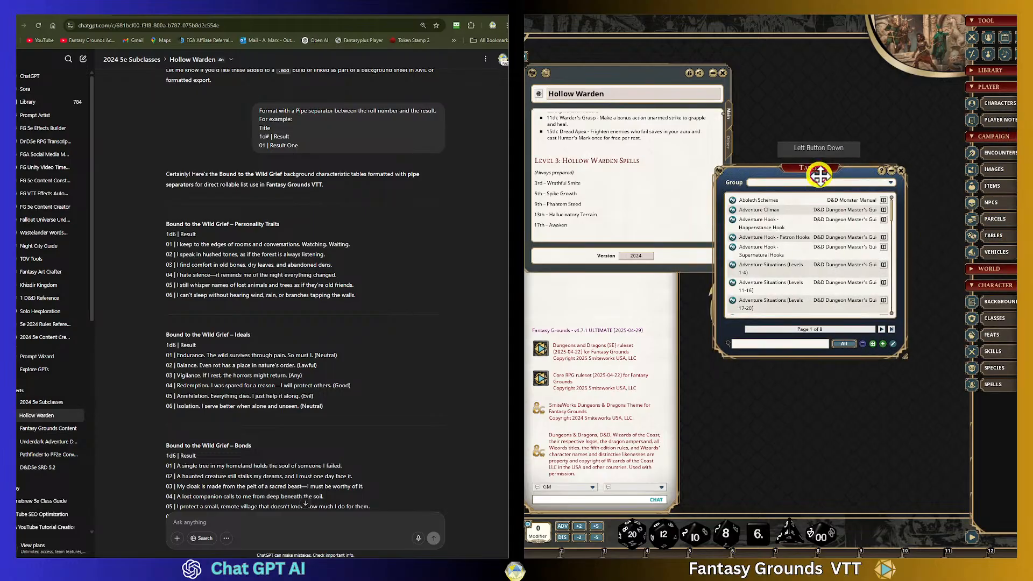
click(890, 183)
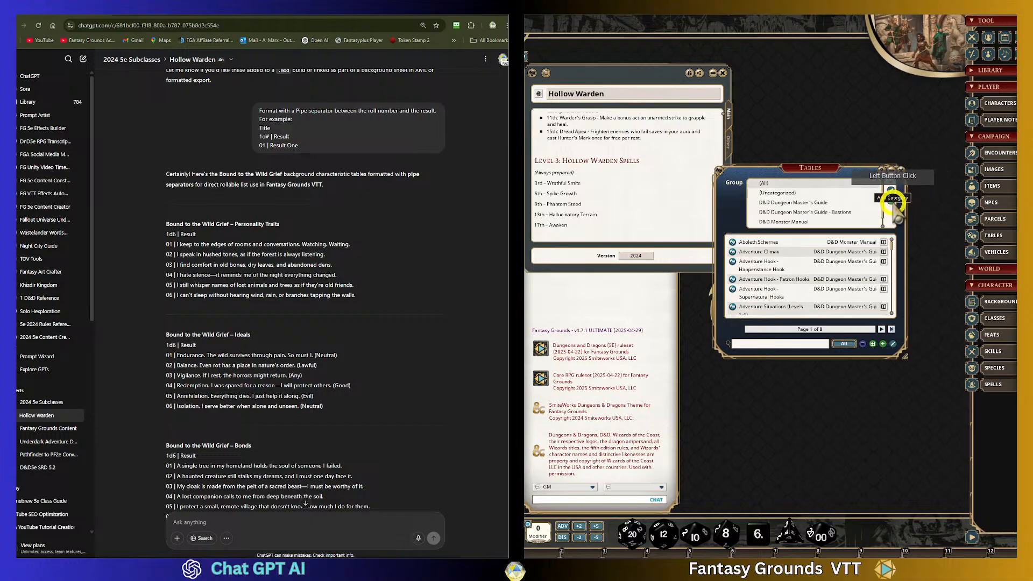
click(808, 194)
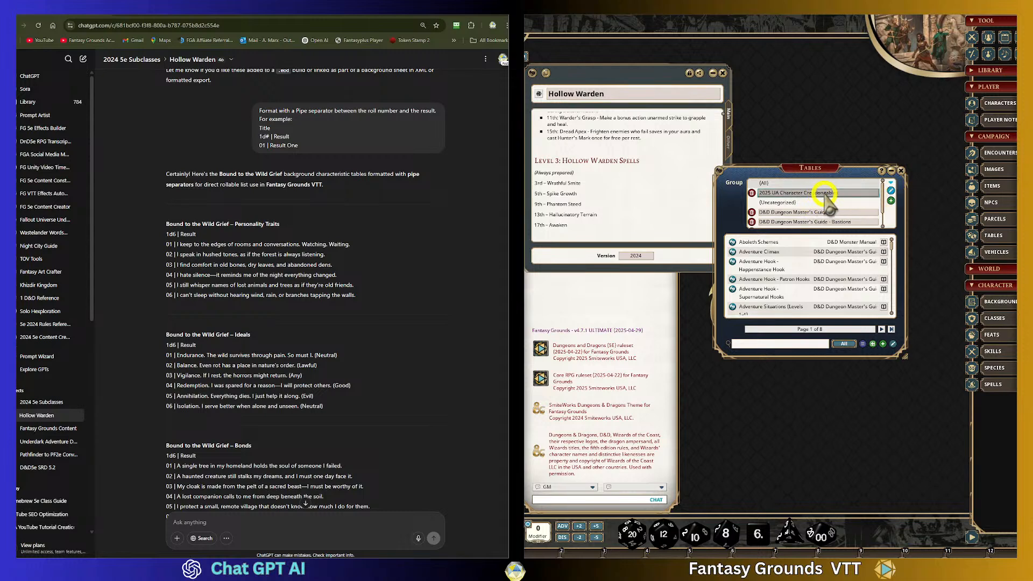
click(834, 194)
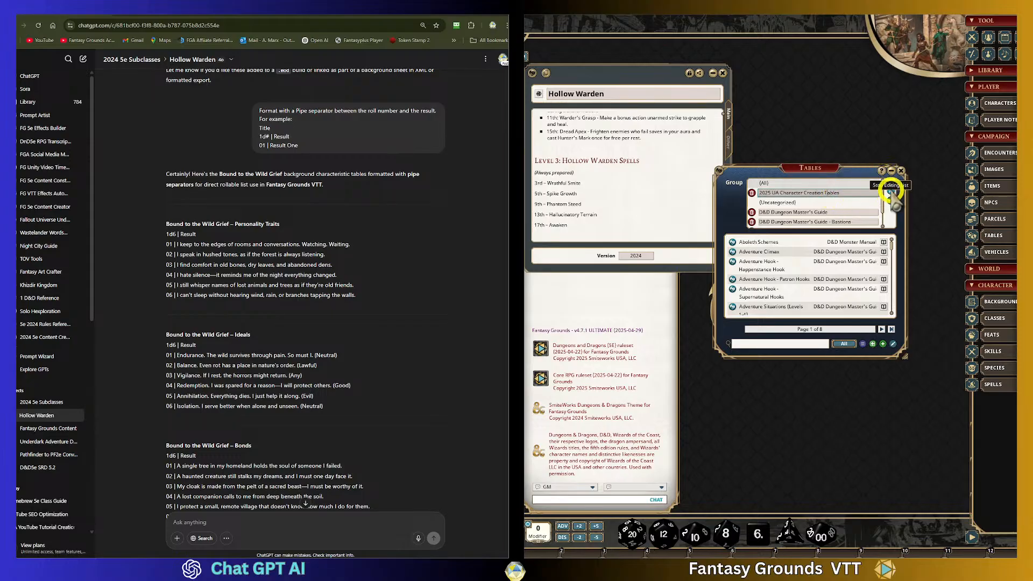
click(891, 192)
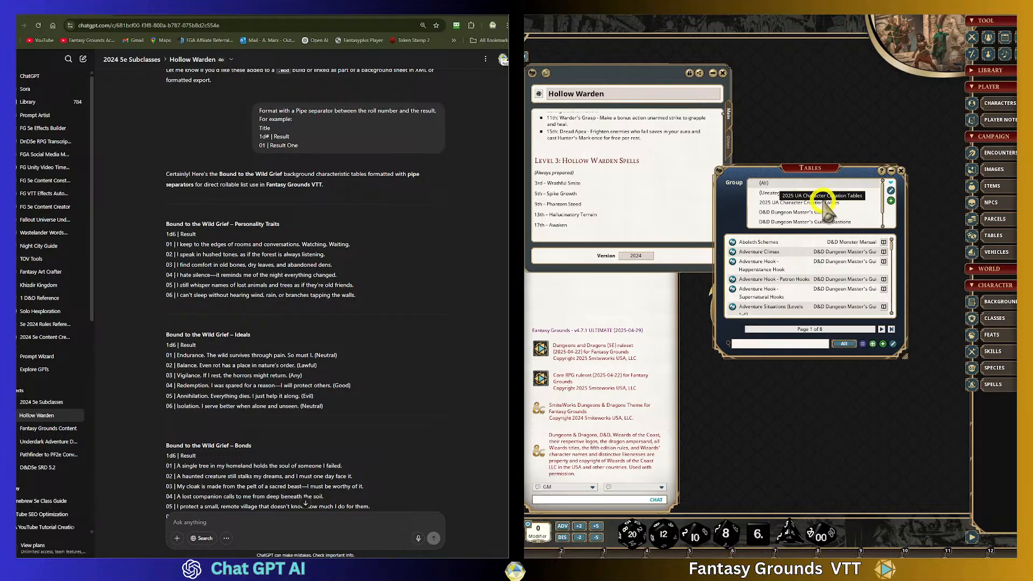
click(832, 200)
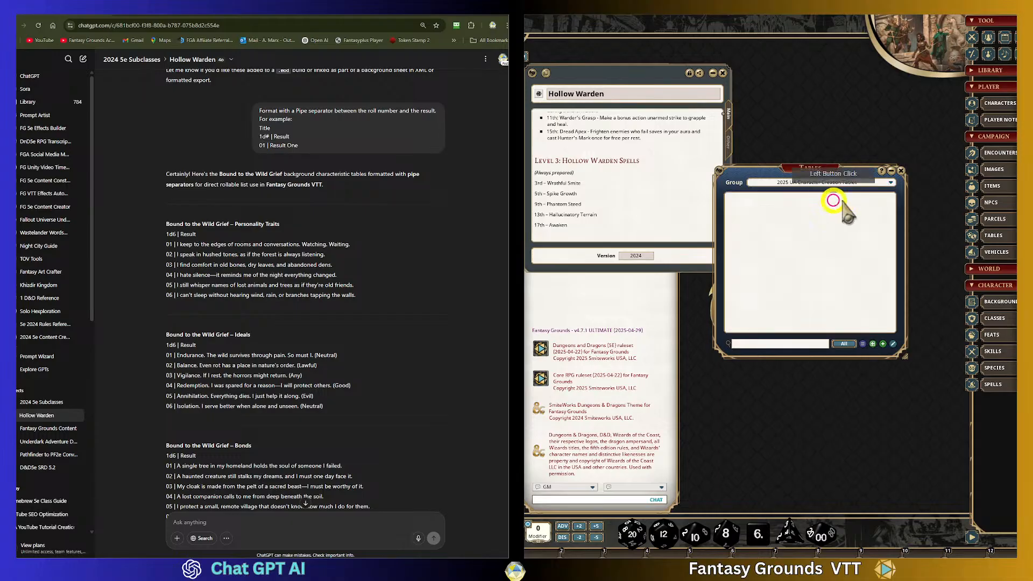
- Open Import Table and paste the copied Personality Traits 1d6 rows from ChatGPT into its data area
click(863, 347)
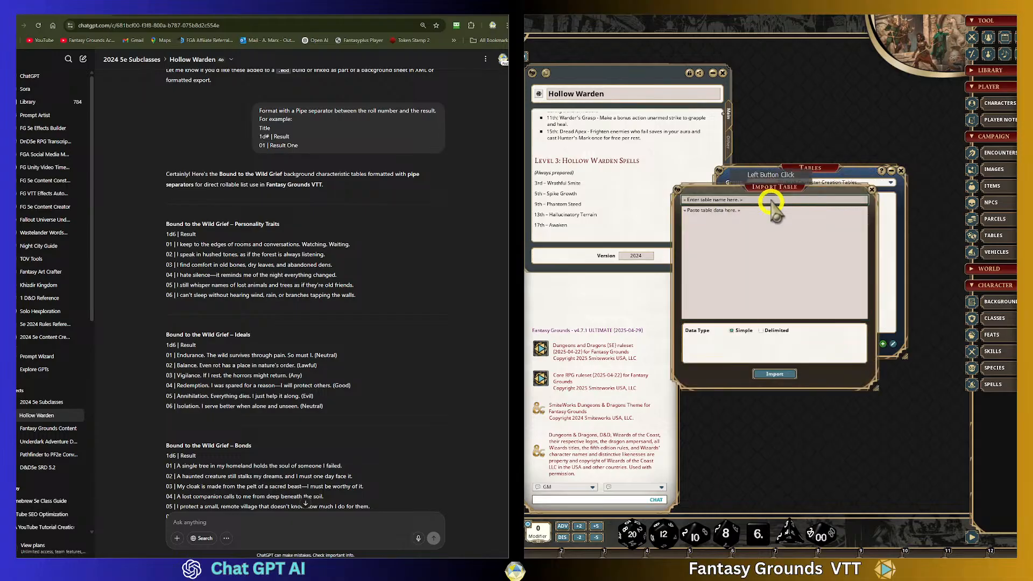
click(762, 181)
drag(762, 181, 753, 149)
click(350, 296)
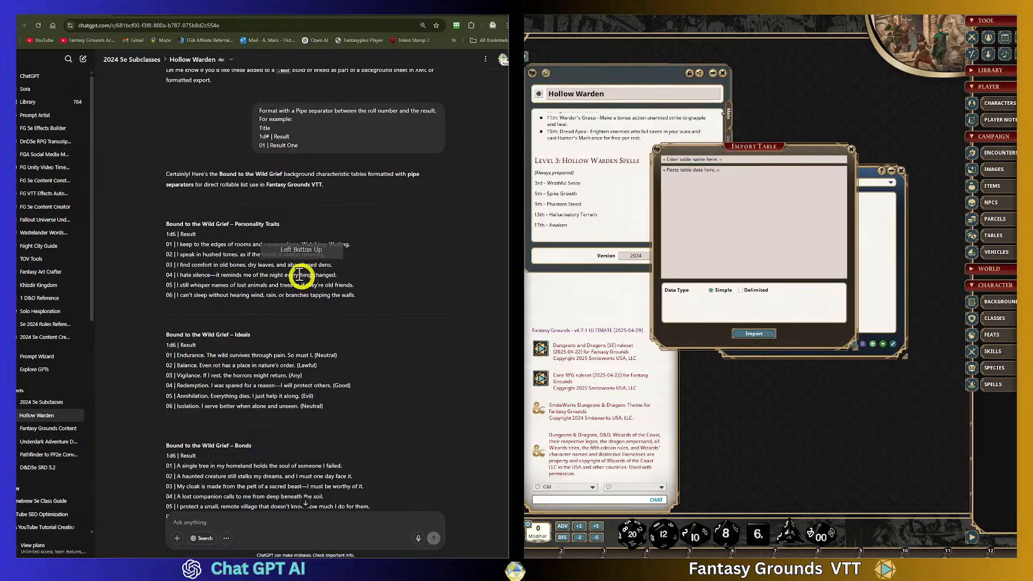
drag(166, 233, 364, 295)
key(ctrl+c)
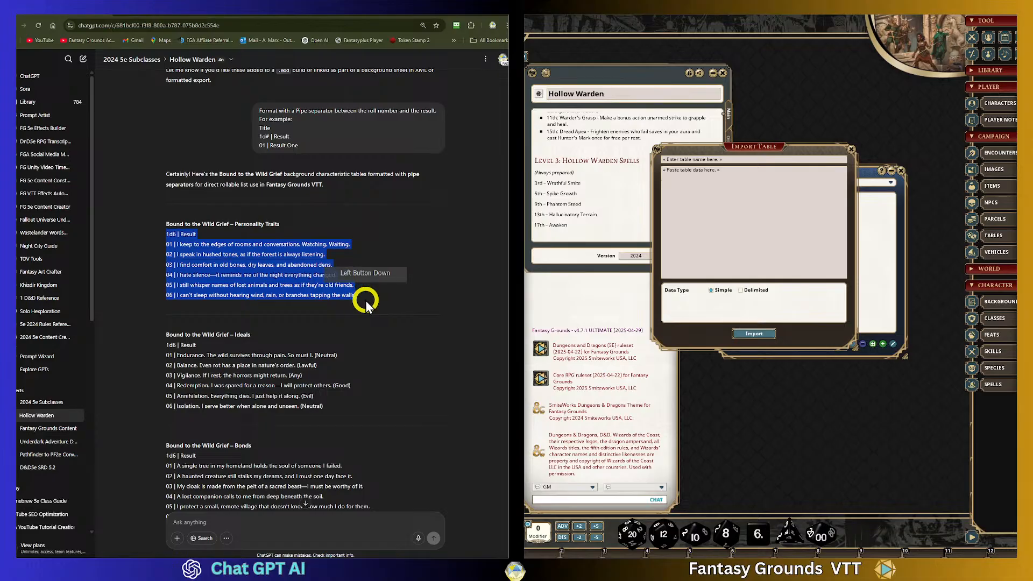
click(699, 177)
key(ctrl+v)
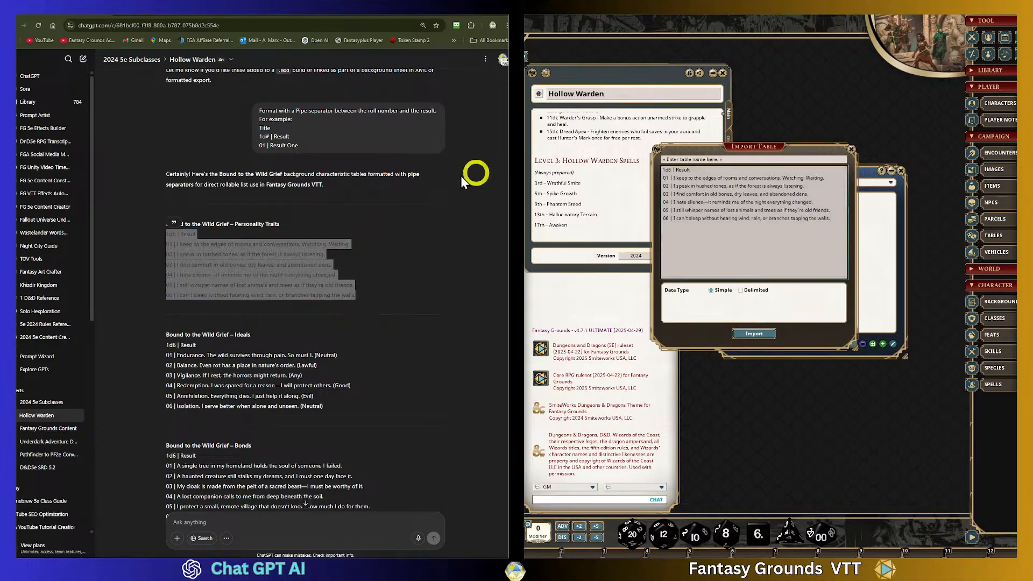
- Name the imported table "Personality Traits - Bound to the Wild Grief"
click(291, 230)
drag(281, 224, 167, 225)
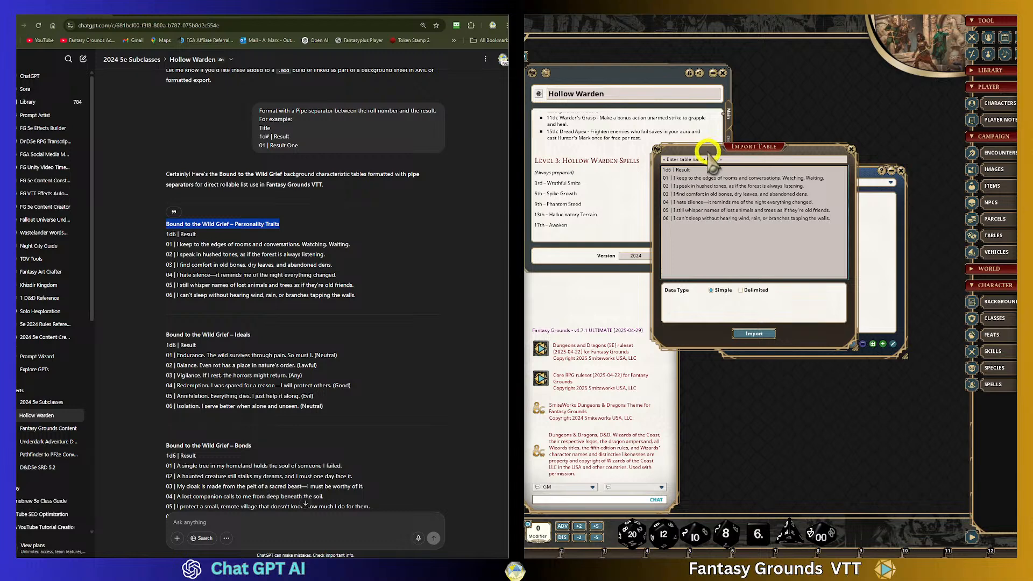
click(228, 229)
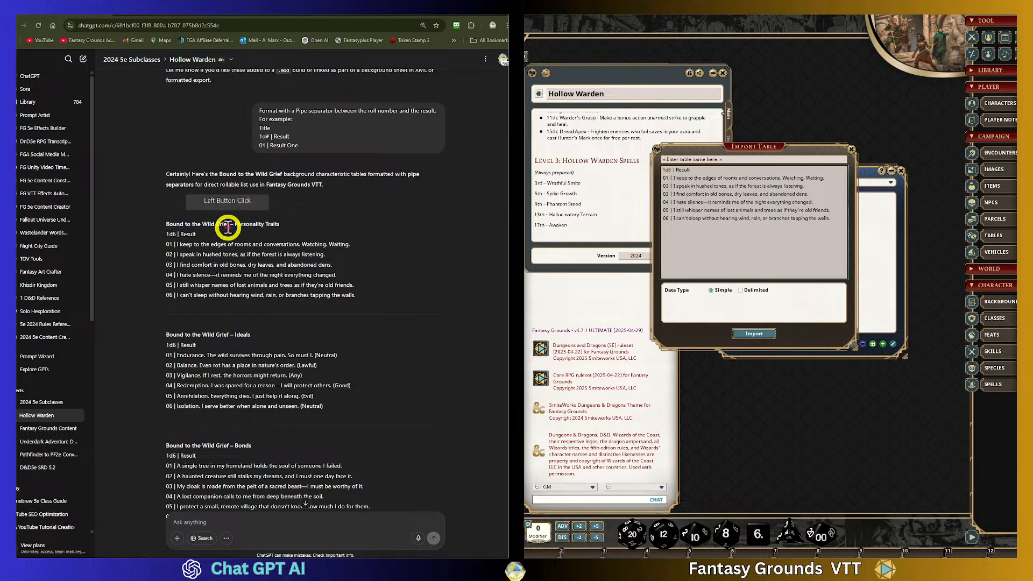
drag(167, 224, 230, 224)
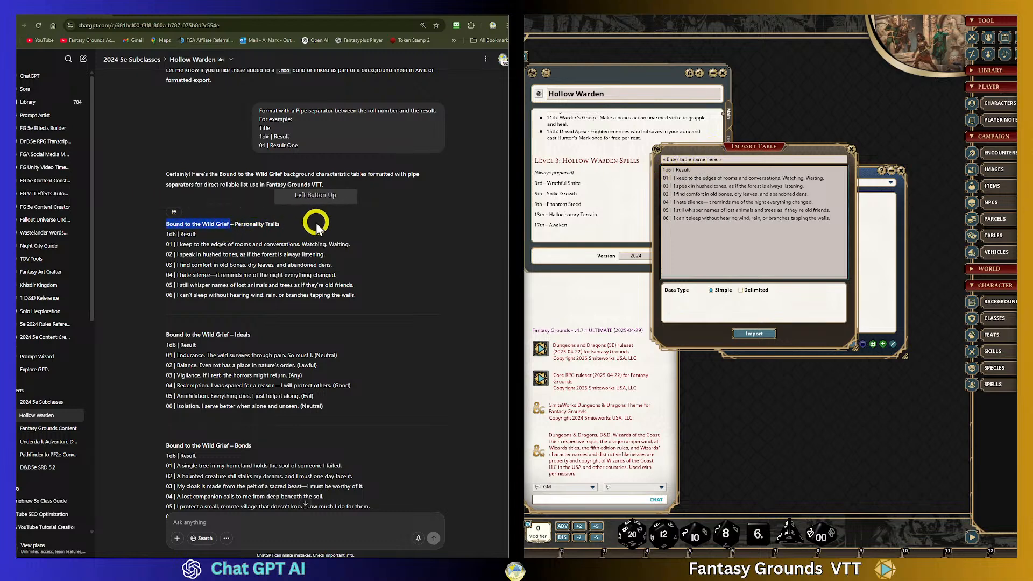
click(726, 159)
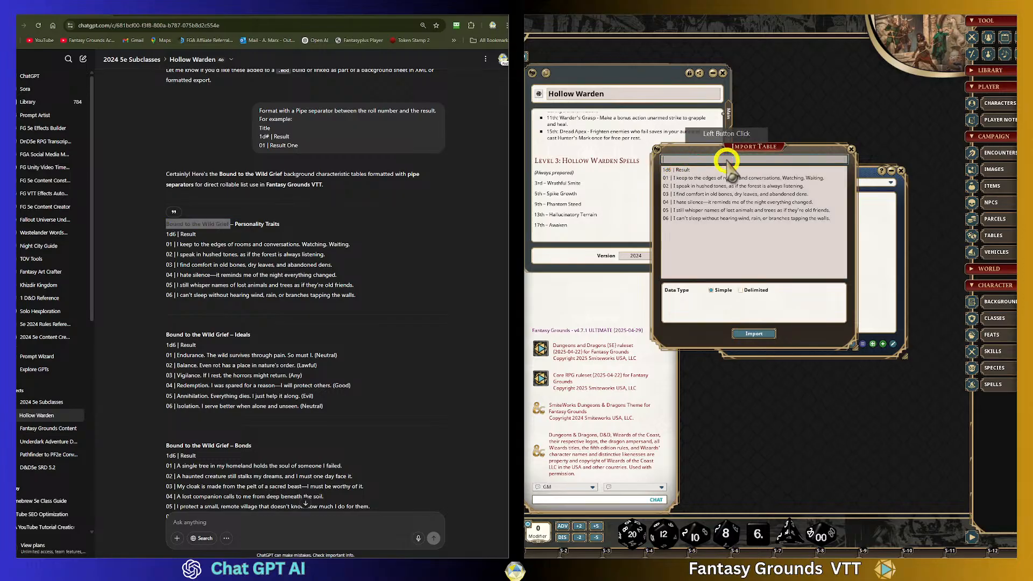
text(Personality Traits)
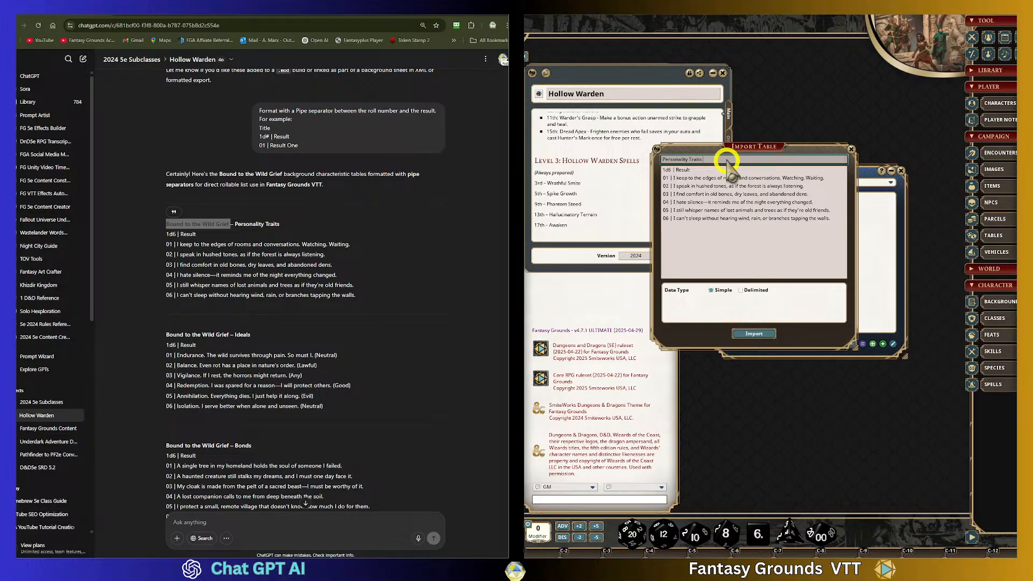
click(727, 161)
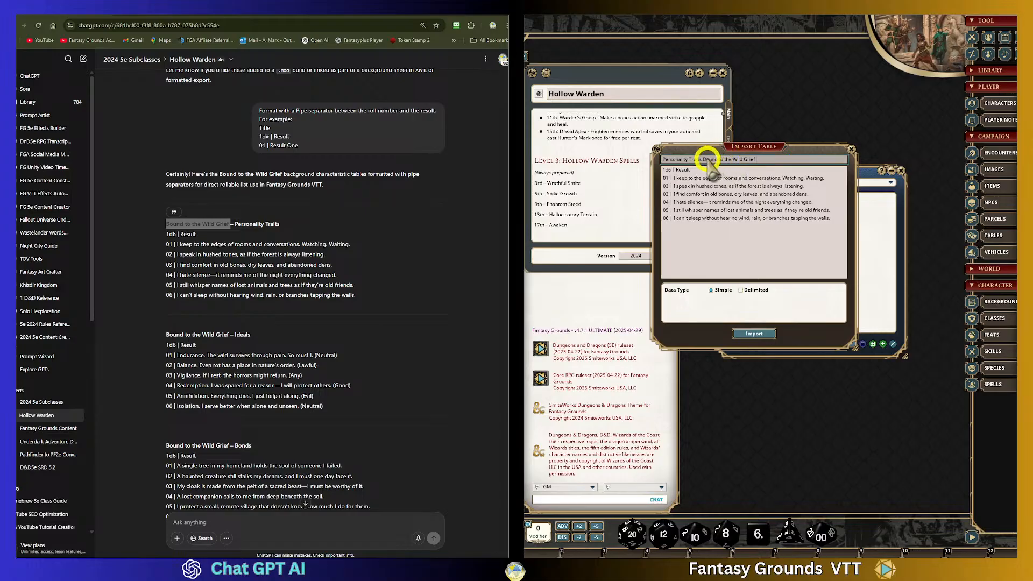
click(720, 160)
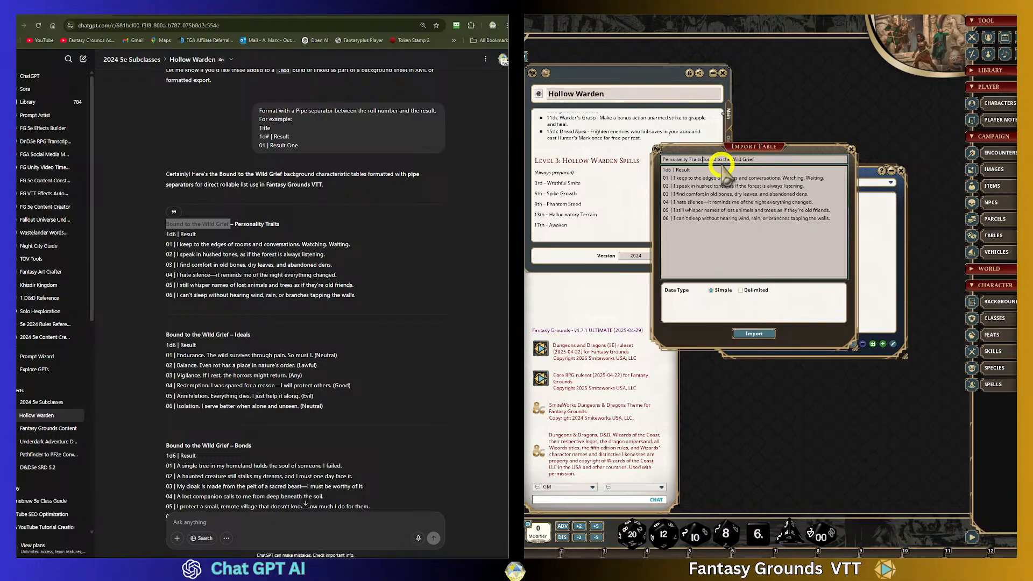
click(705, 160)
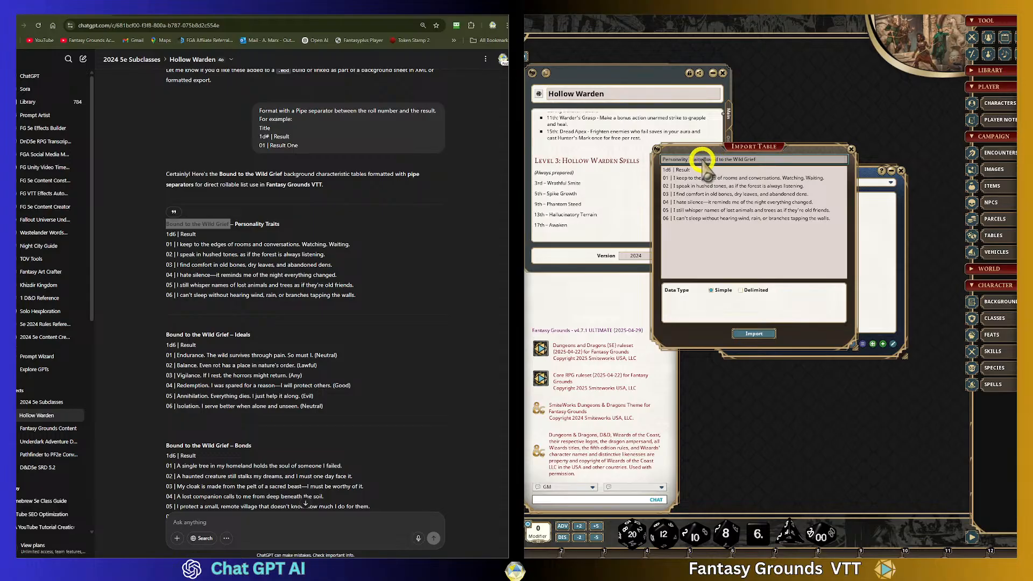
click(707, 160)
click(762, 157)
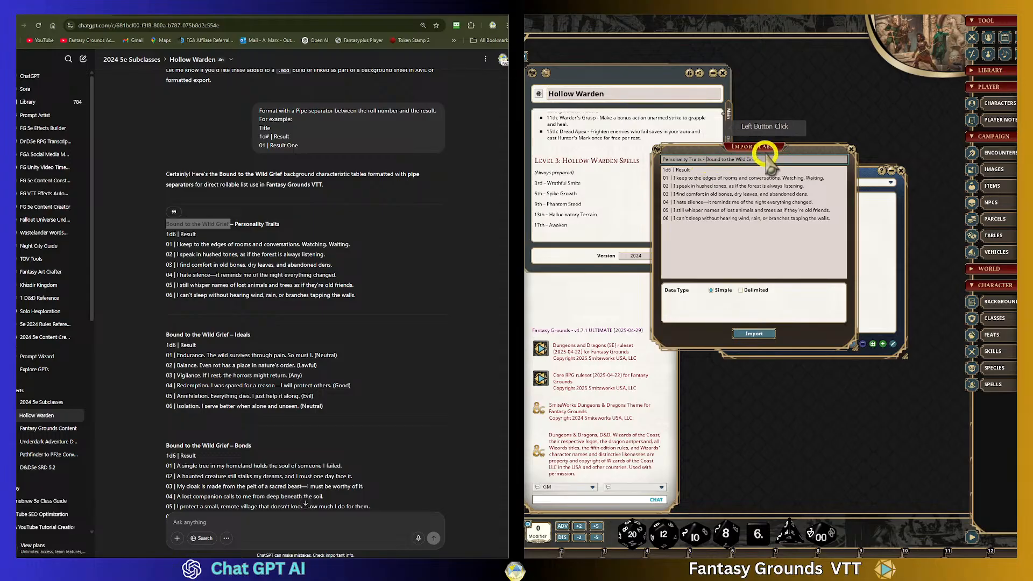
- Set the import to Delimited with a Pipe delimiter, column headers in first row and table ranges in first column, then import
click(783, 203)
click(738, 293)
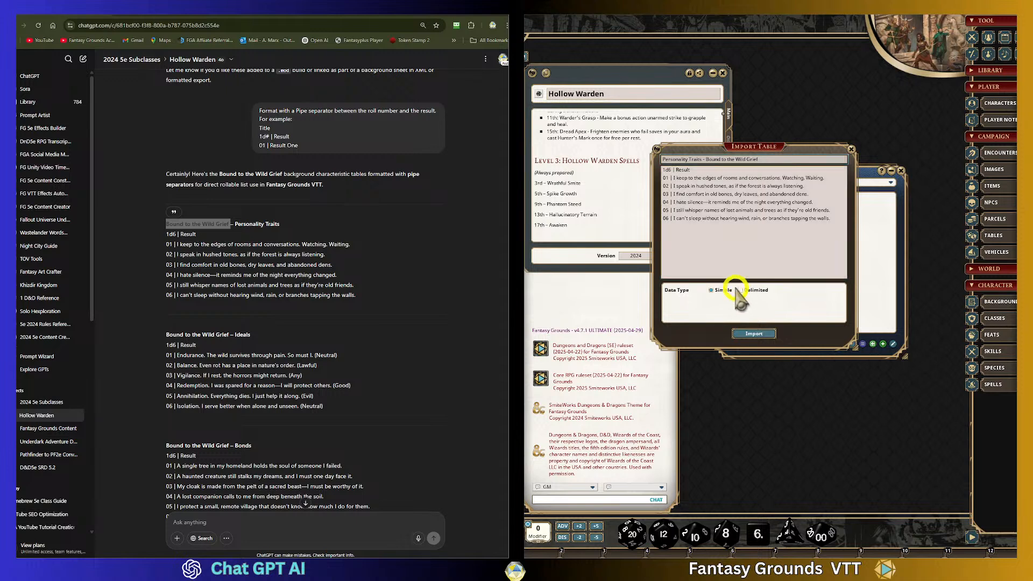
click(741, 290)
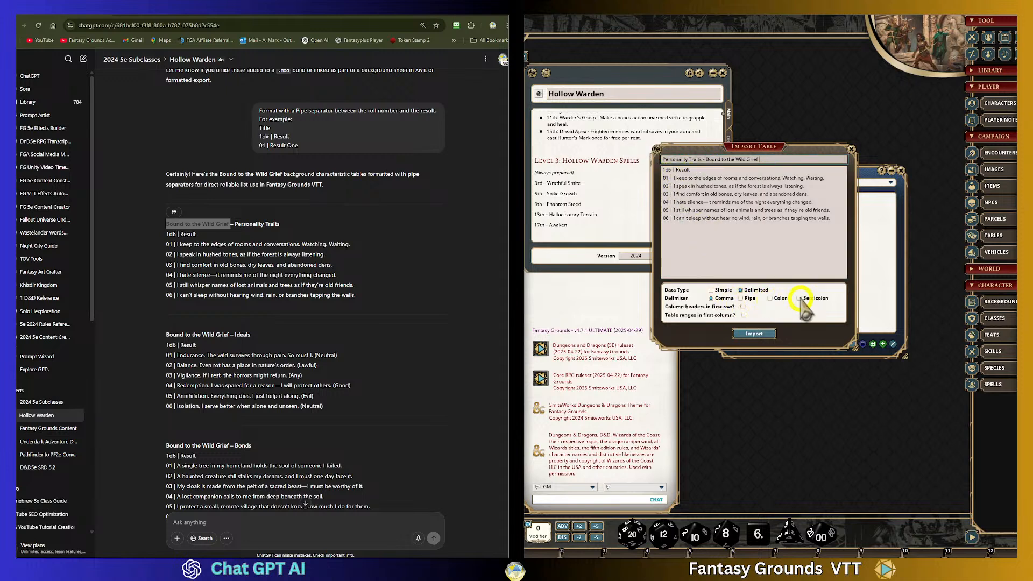
click(741, 298)
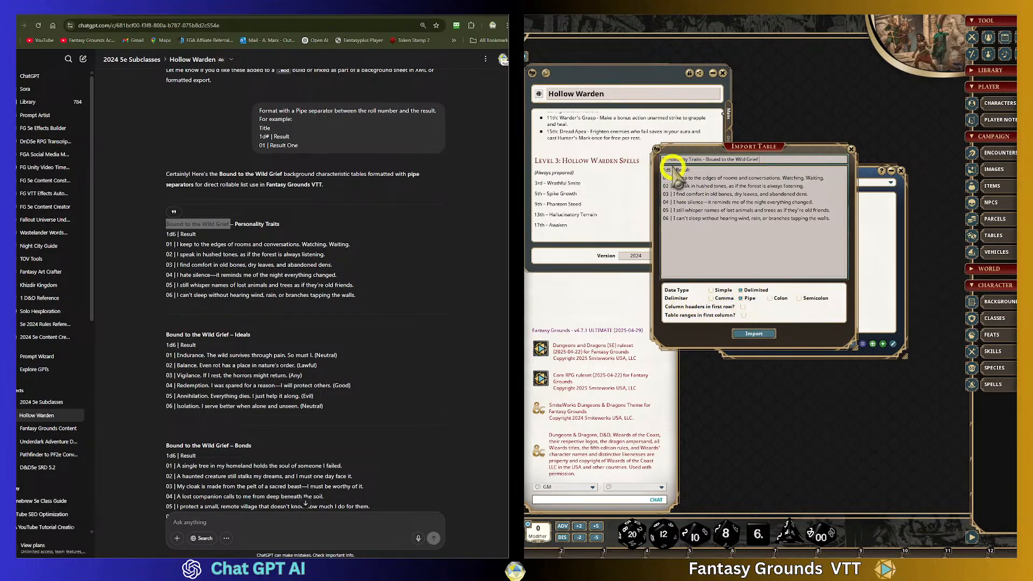
click(742, 306)
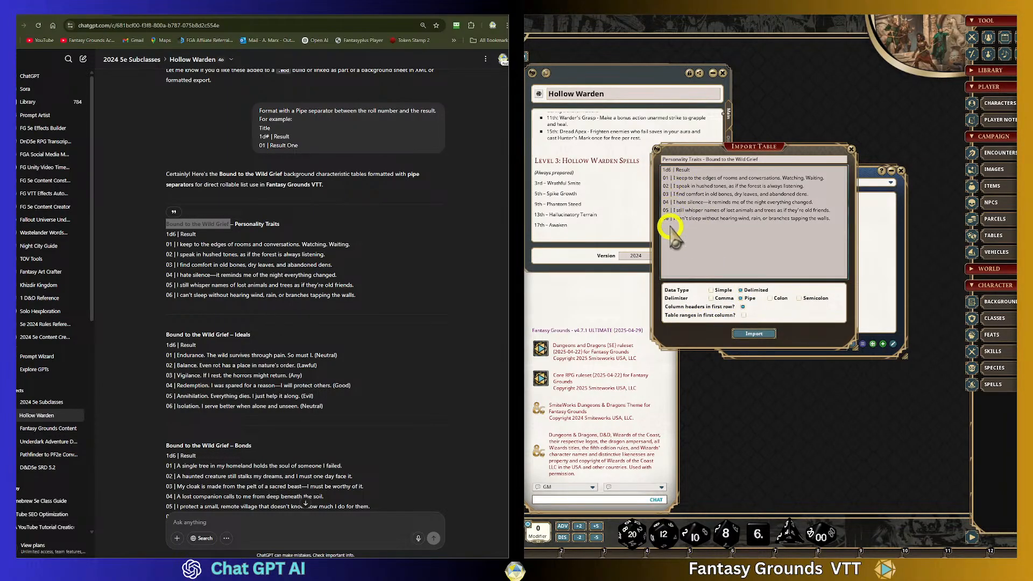
click(744, 315)
drag(749, 146, 682, 90)
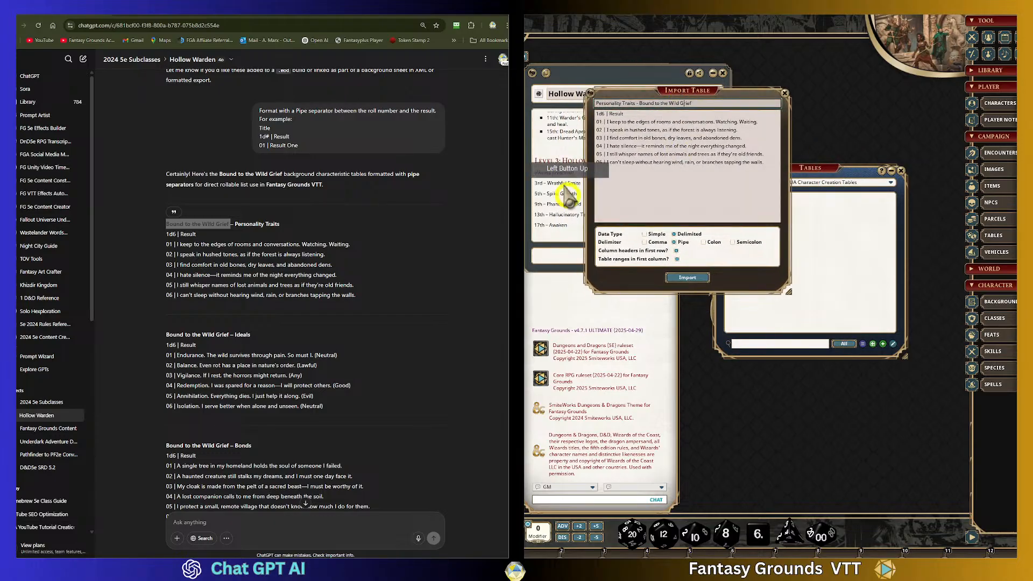
click(688, 278)
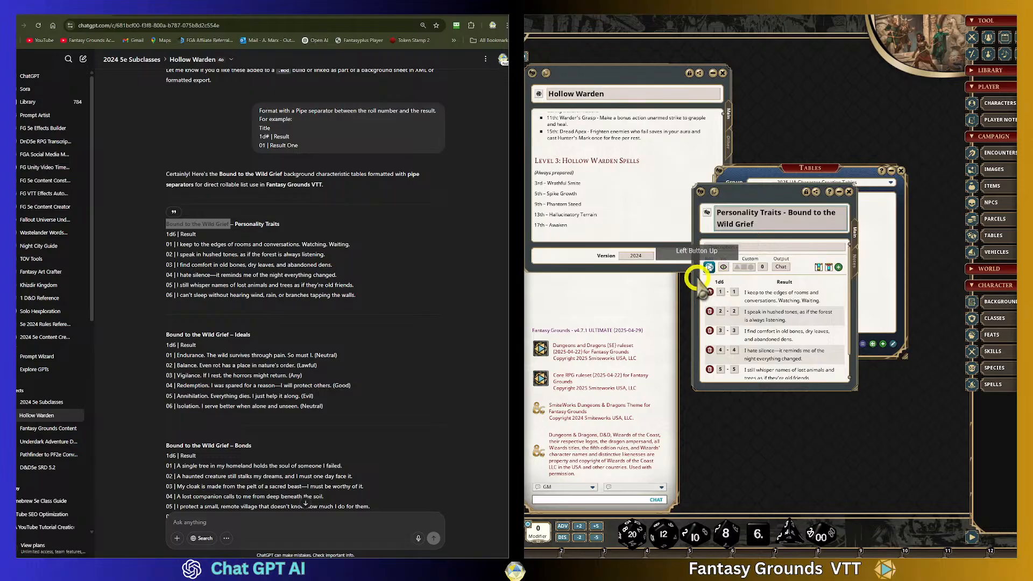
- Inspect the imported Personality Traits table and close it
drag(775, 185, 714, 72)
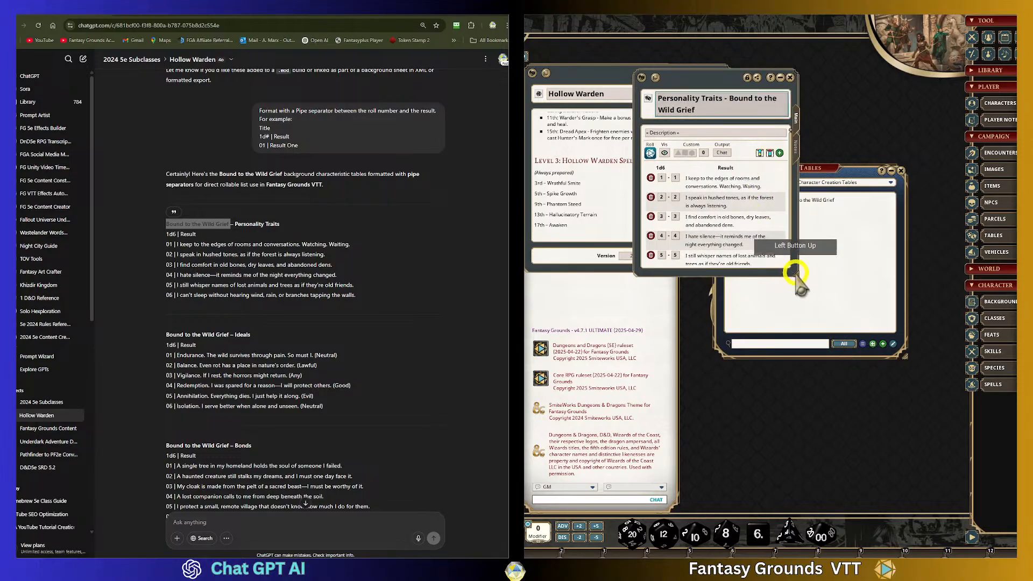
drag(797, 275, 853, 360)
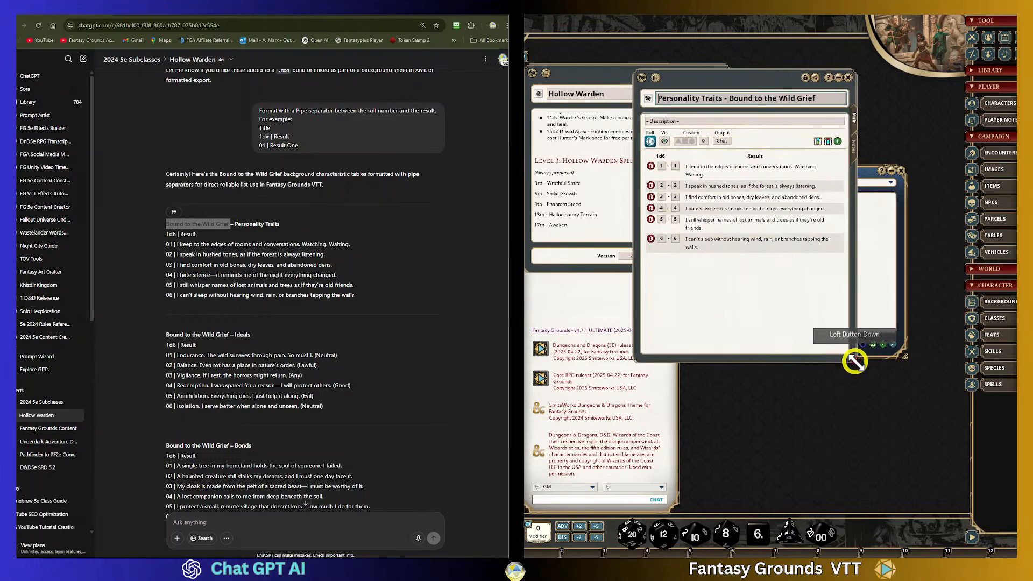
click(850, 78)
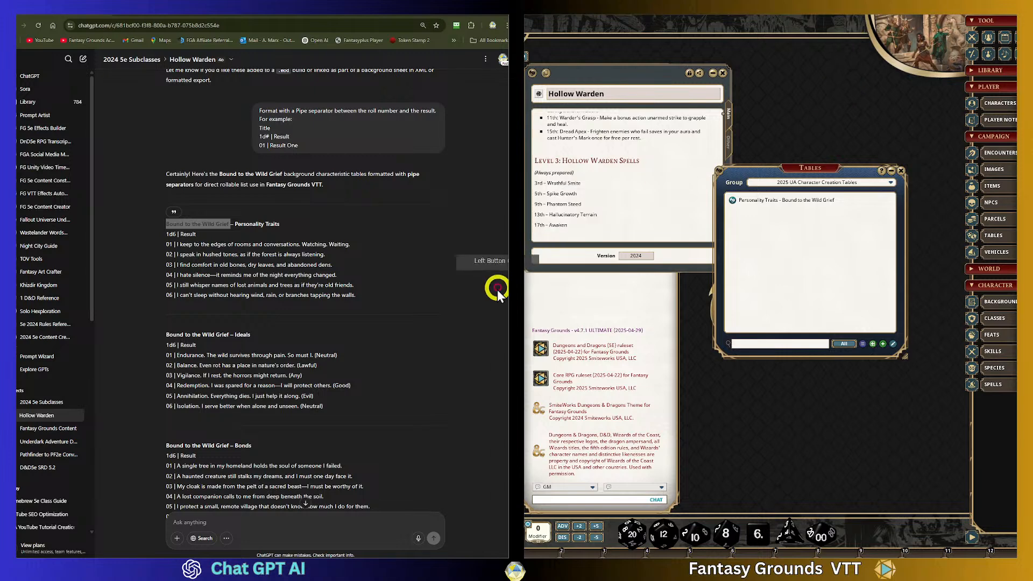
- Open a new Import Table and paste the copied Ideals 1d6 rows from ChatGPT into its data area
click(862, 345)
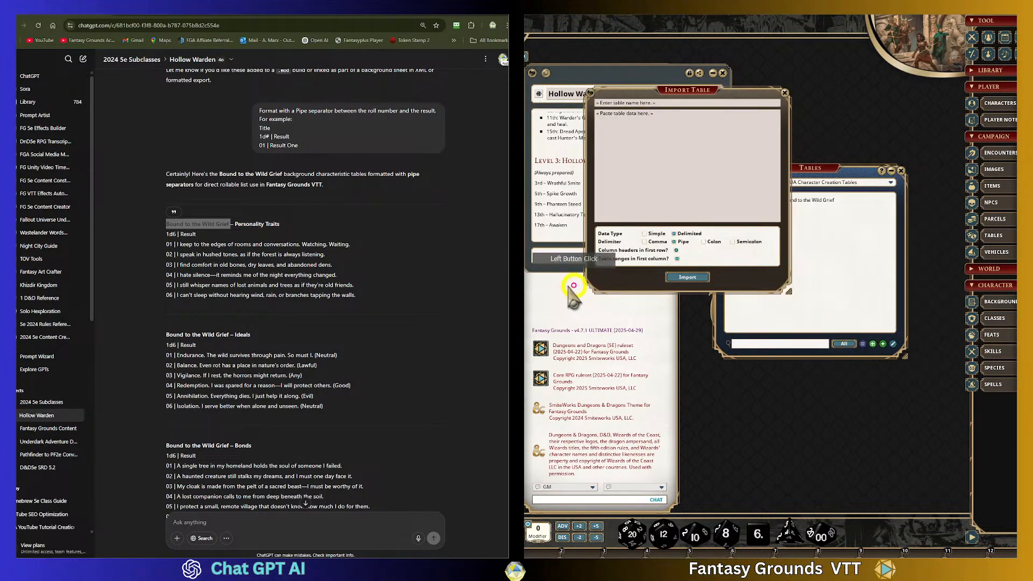
scroll(347, 353, down, 1)
drag(337, 359, 227, 290)
key(ctrl+c)
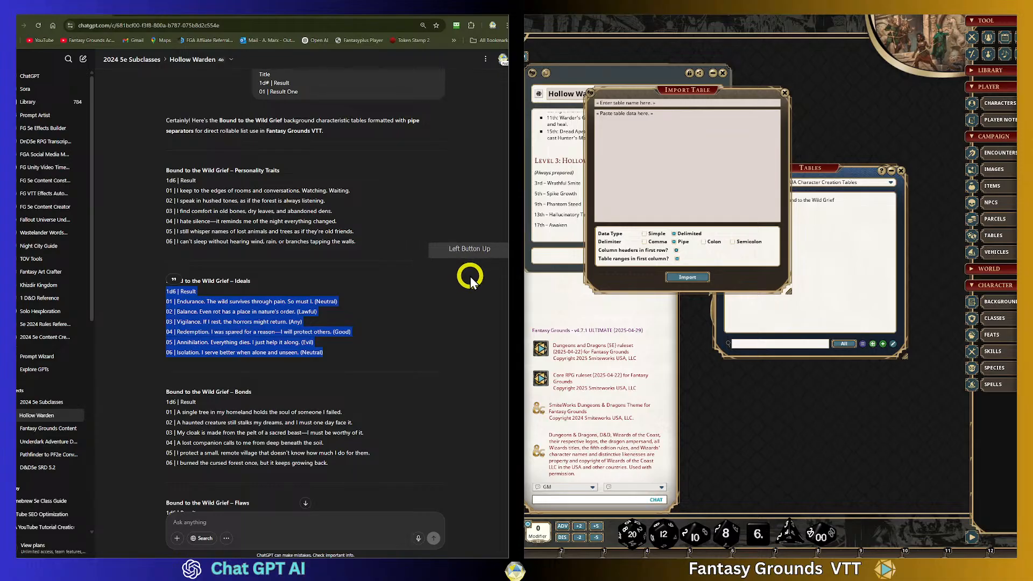
click(652, 113)
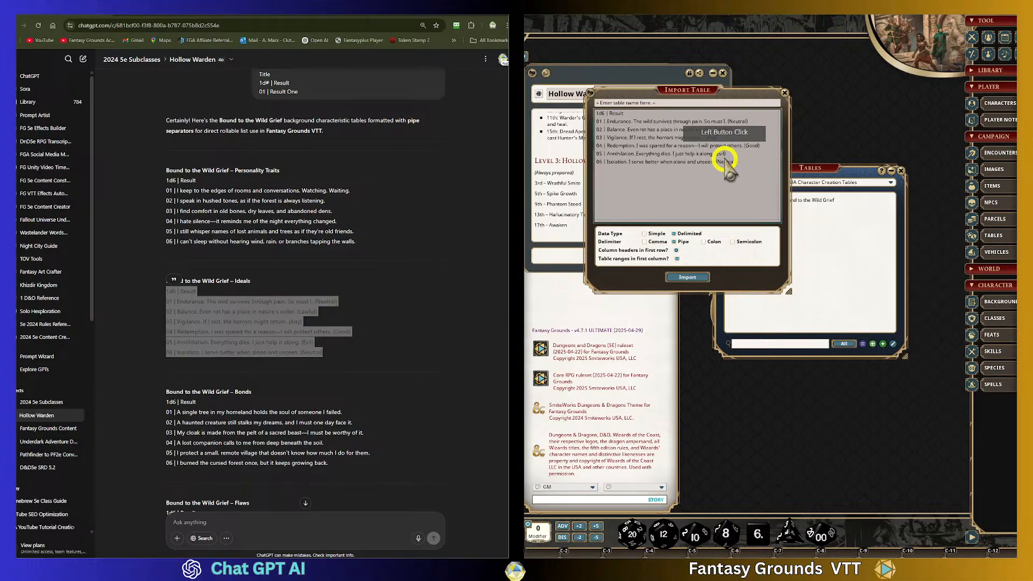
key(ctrl+v)
- Name the table "Ideals - Bound to the Wild Grief" and import it
click(634, 102)
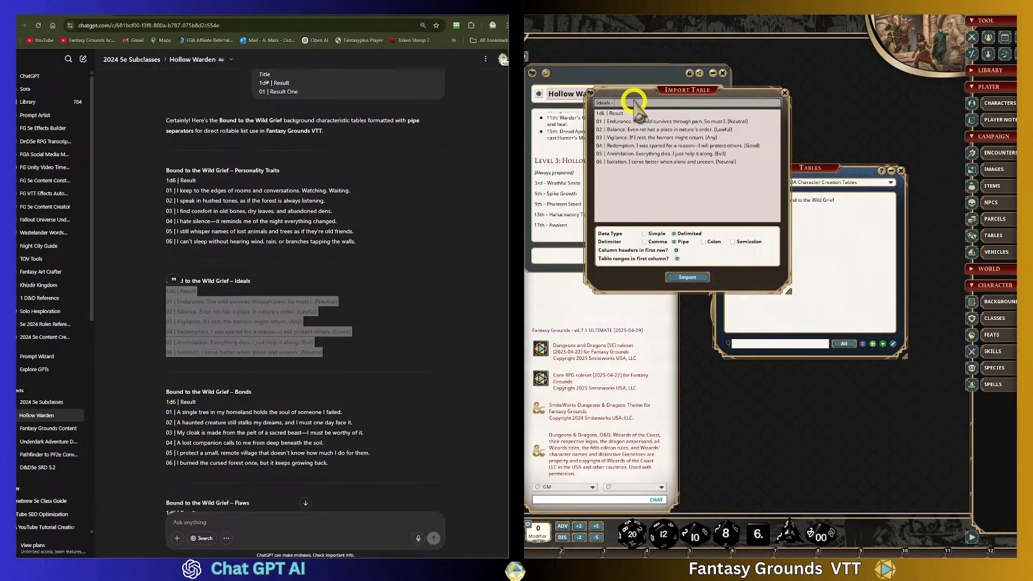
click(251, 278)
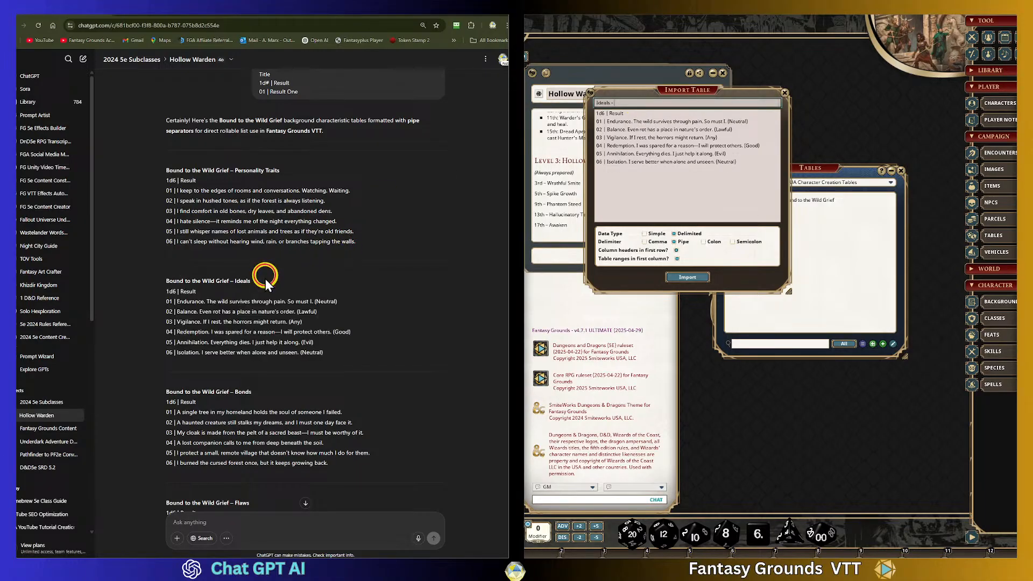
drag(230, 278, 166, 279)
key(ctrl+c)
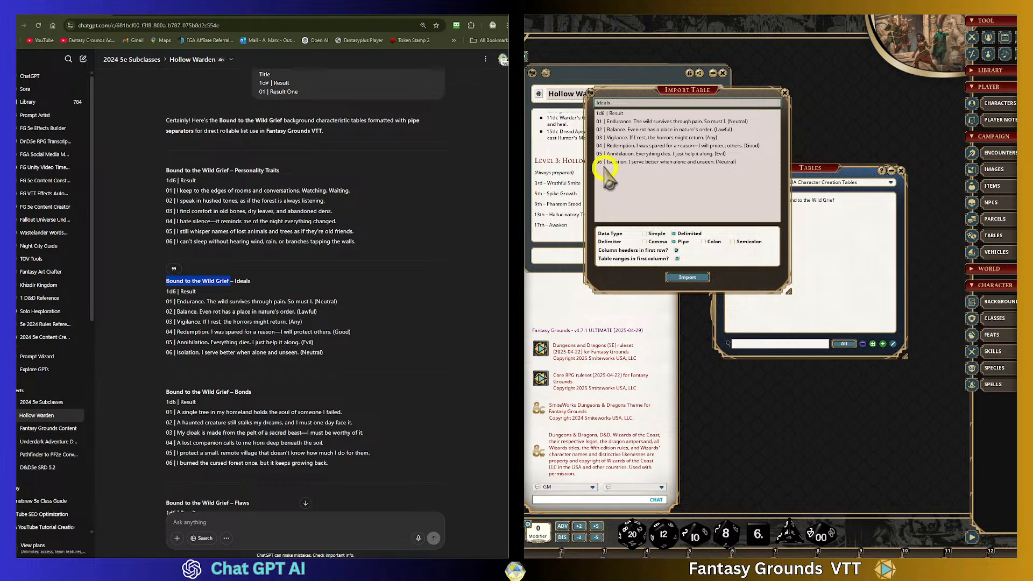
click(755, 174)
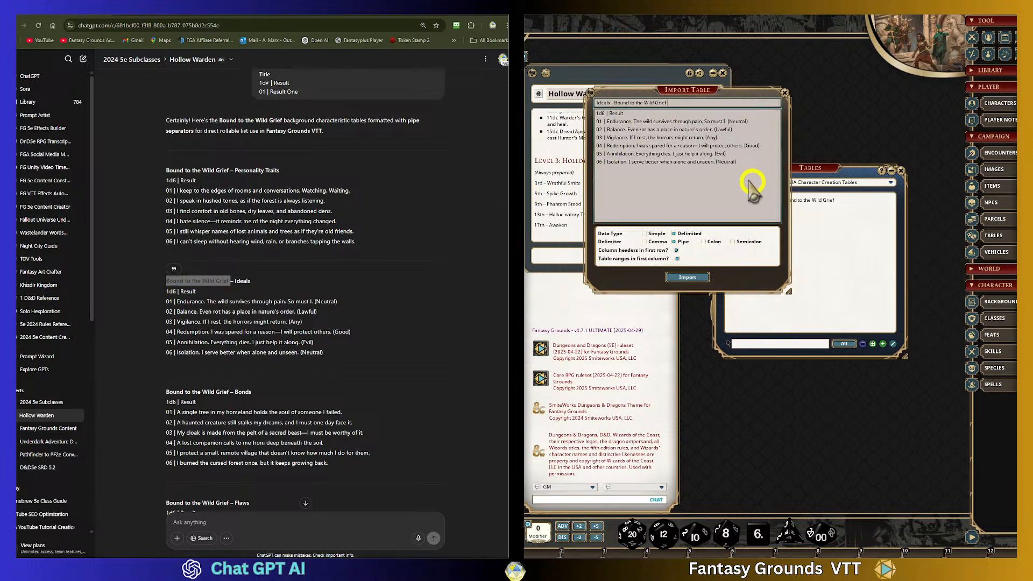
click(629, 103)
key(ctrl+v)
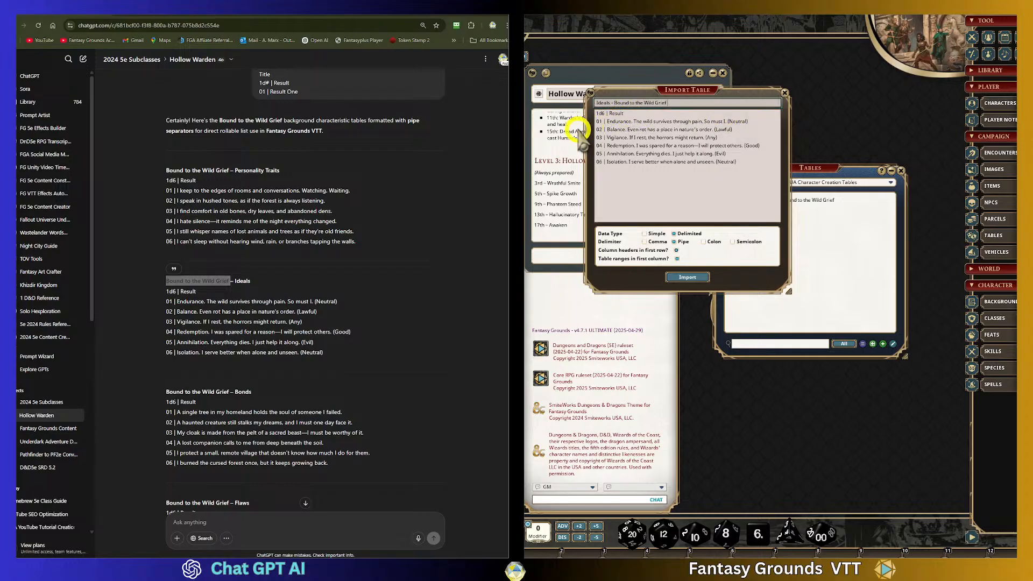
click(687, 277)
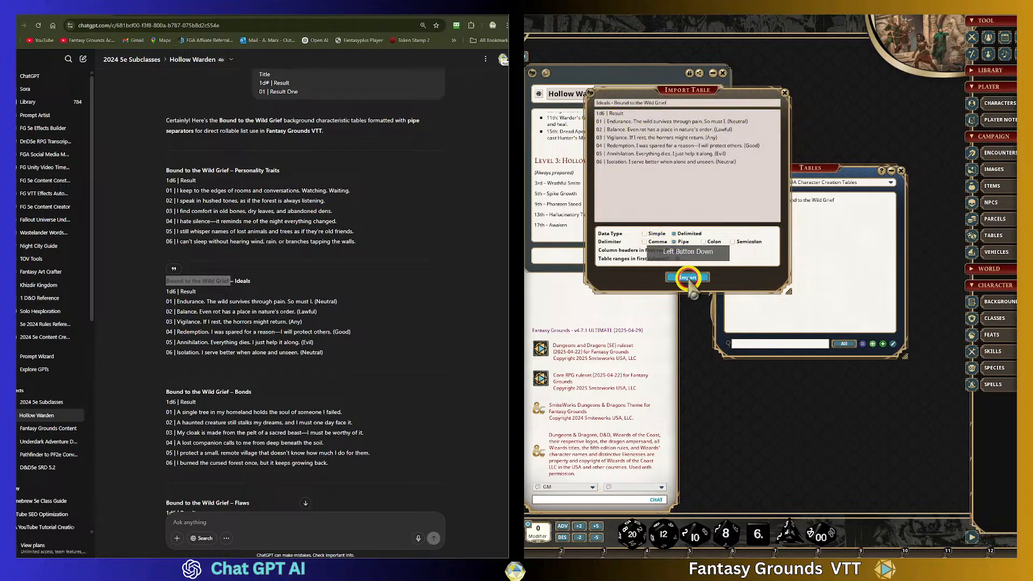
- Review the imported Ideals table against the ChatGPT reply, then close the table
drag(696, 263, 813, 238)
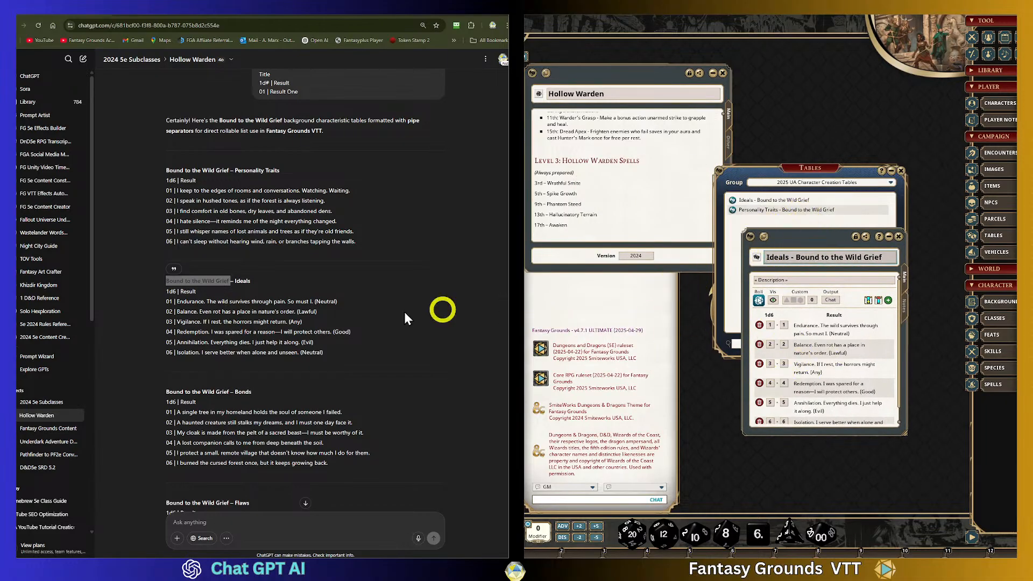
scroll(311, 322, down, 2)
click(169, 194)
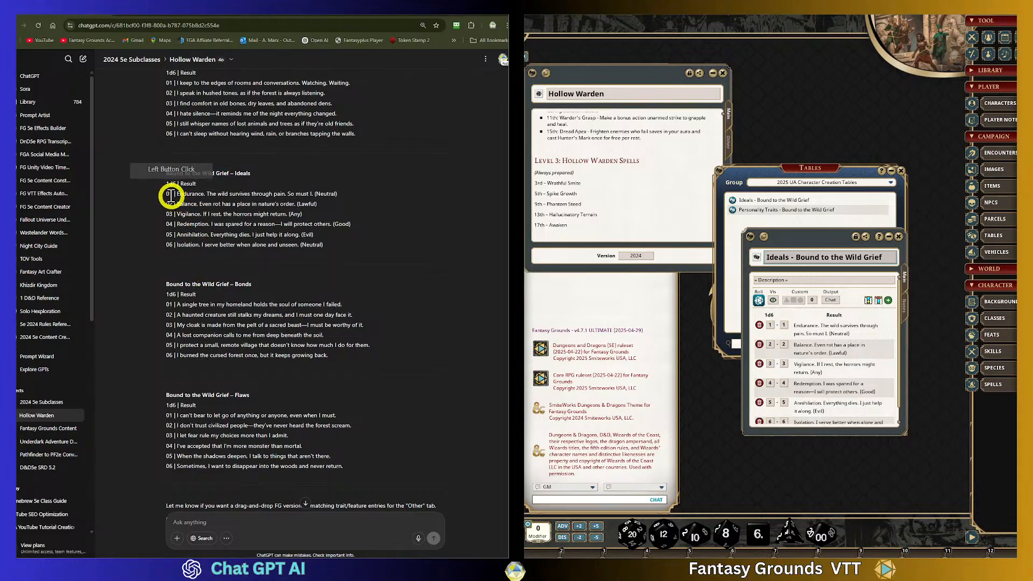
drag(170, 194, 351, 250)
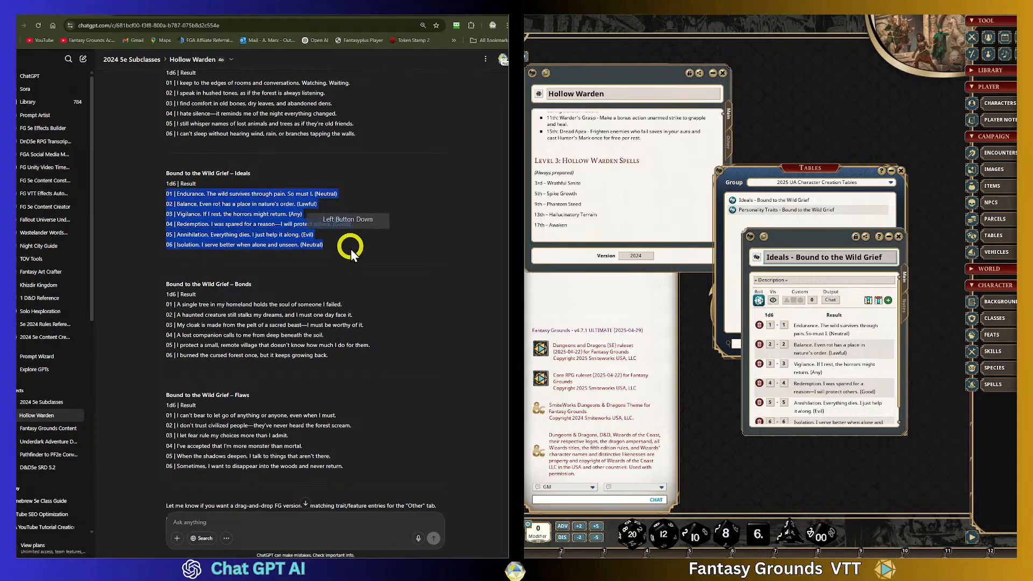
click(175, 195)
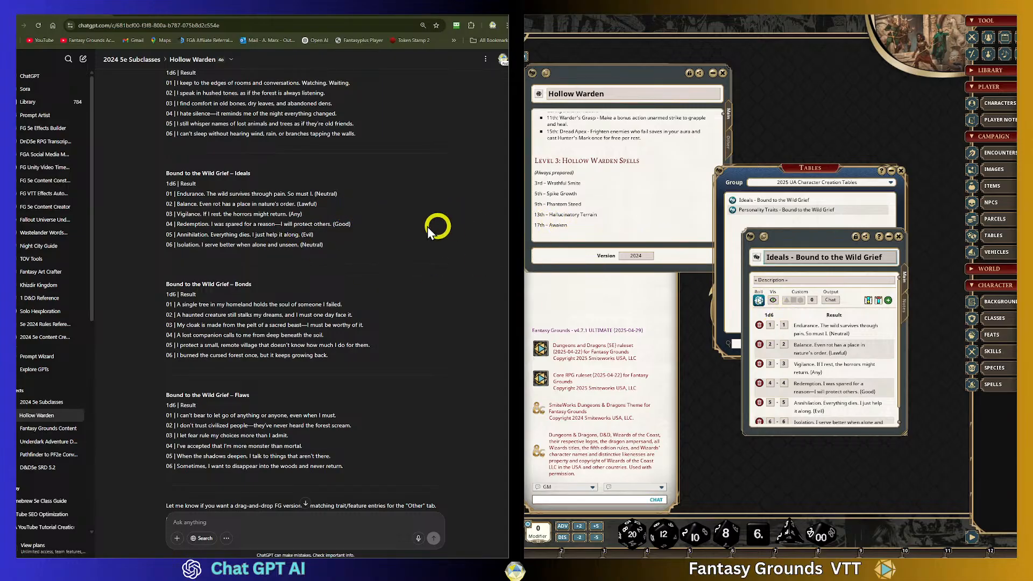
scroll(289, 310, down, 1)
scroll(293, 306, up, 5)
scroll(293, 305, down, 5)
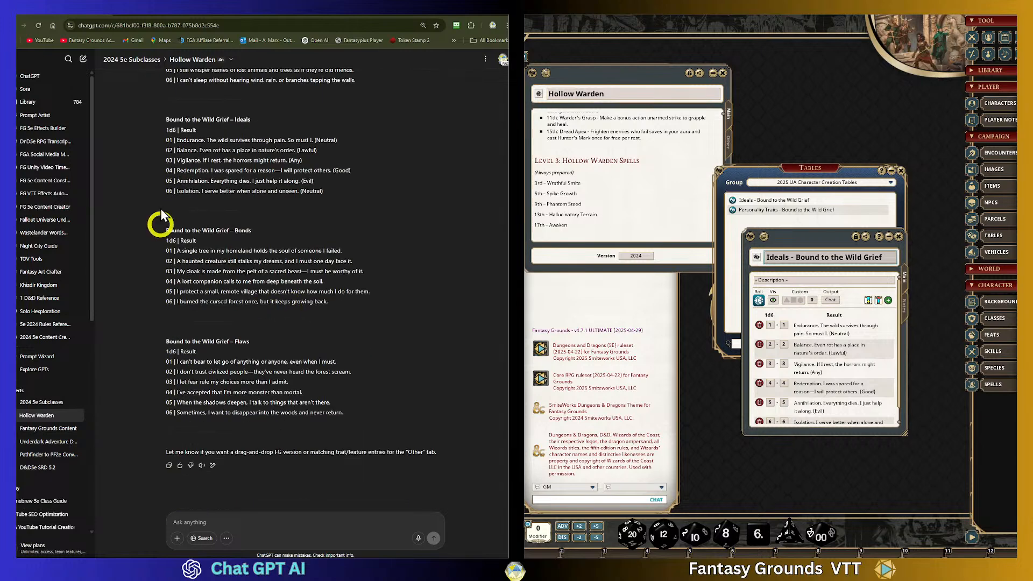
click(899, 237)
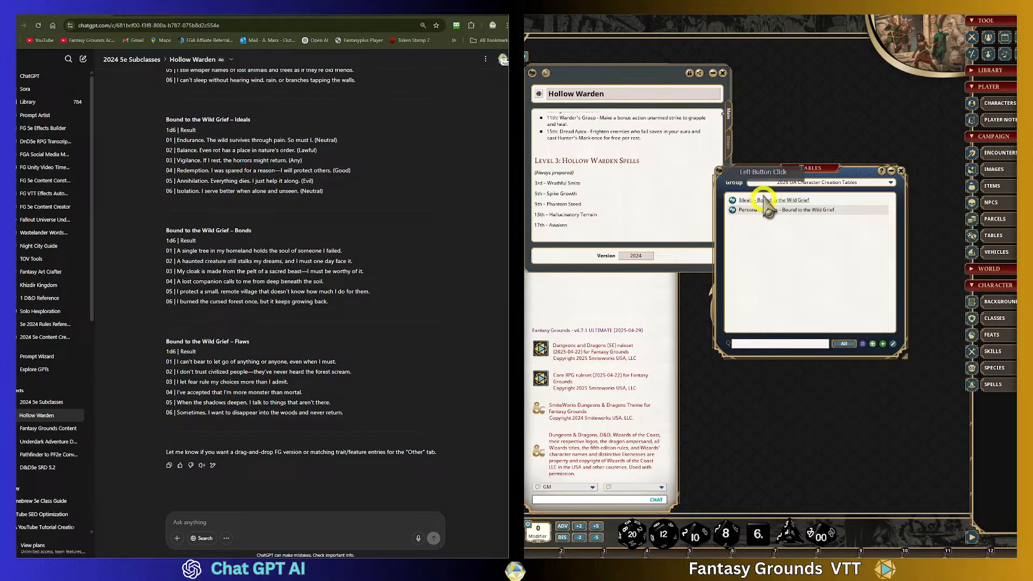
- Scroll through the Hollow Warden subclass features and its spell list
scroll(619, 193, up, 3)
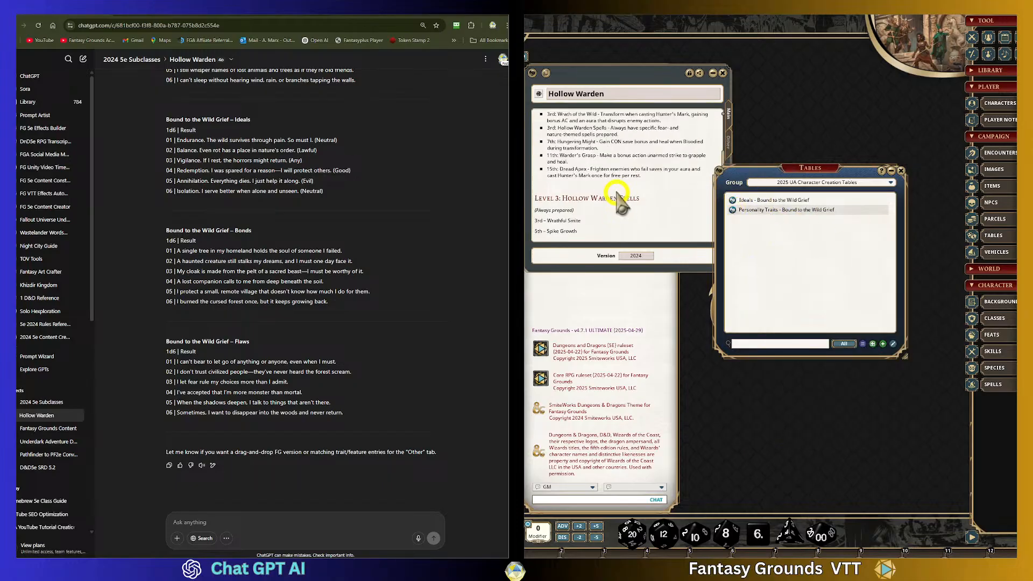
scroll(619, 191, up, 1)
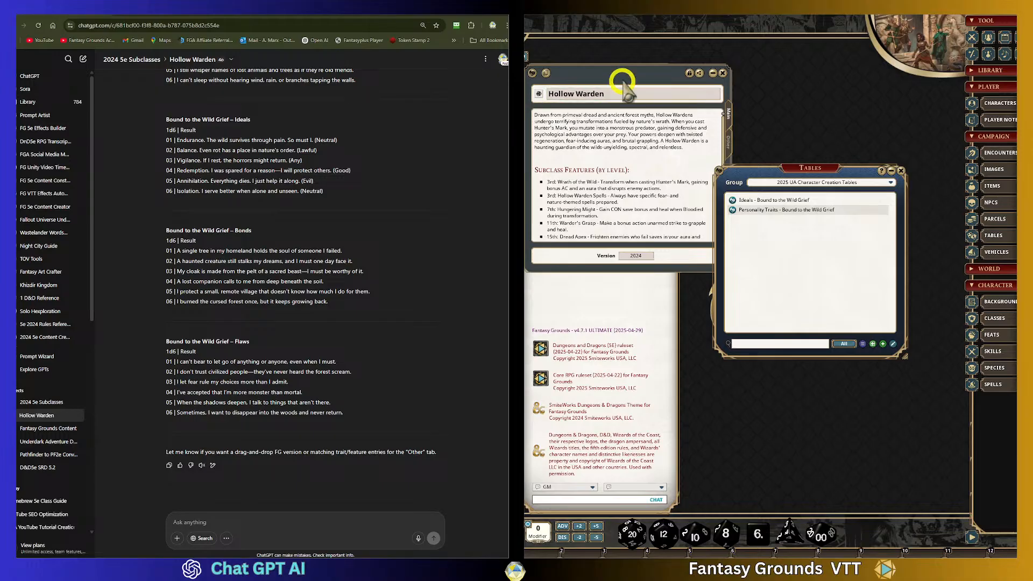
drag(761, 168, 812, 63)
scroll(608, 161, down, 2)
scroll(616, 180, down, 2)
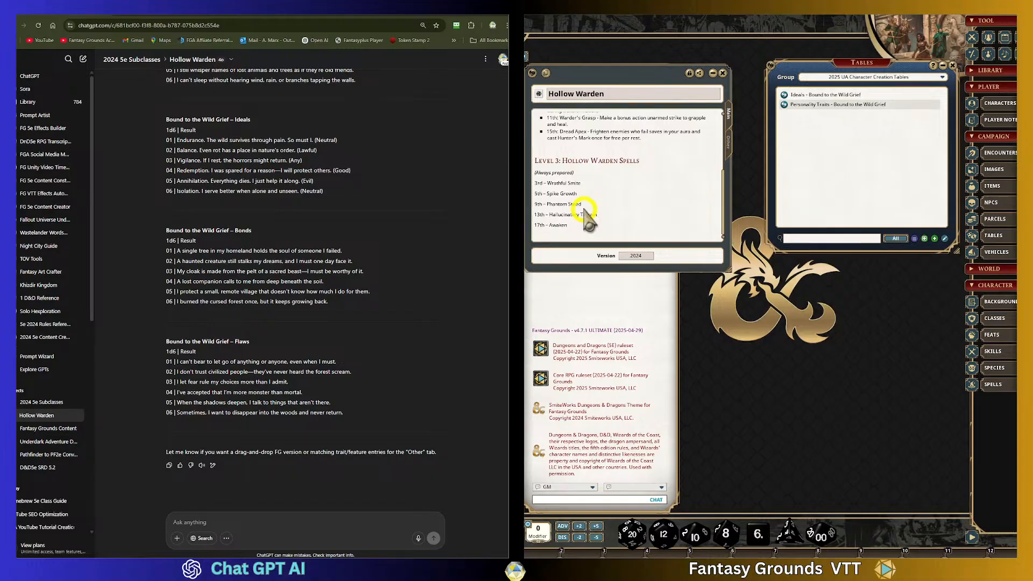
scroll(654, 212, up, 1)
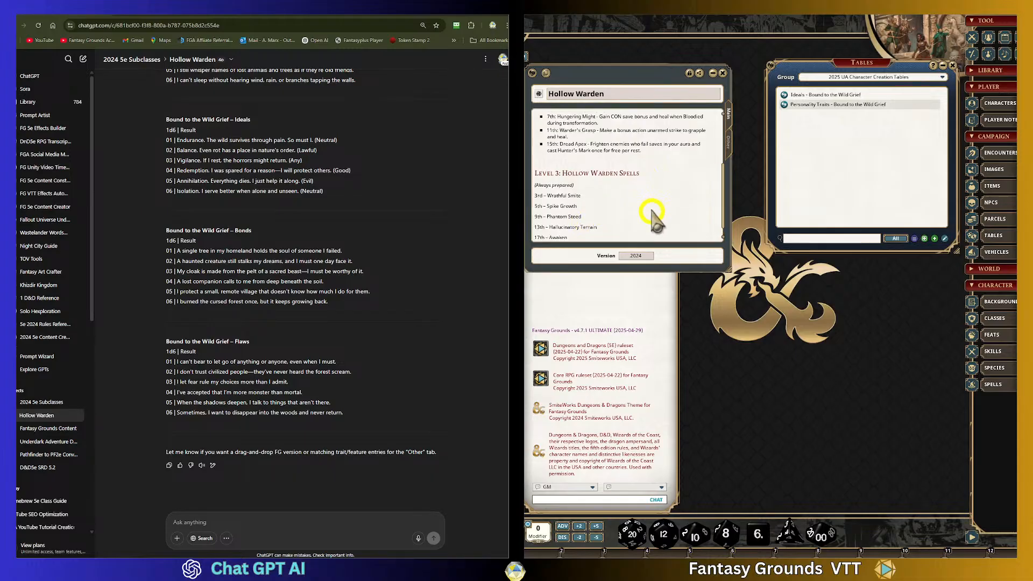
click(671, 184)
scroll(671, 184, down, 1)
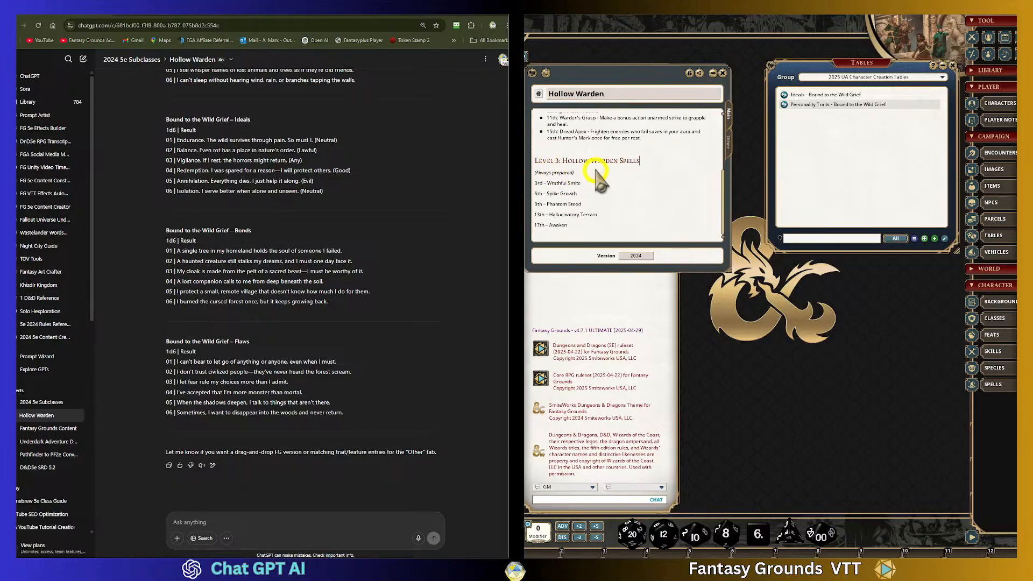
click(648, 160)
- Open the Spells list in the 2025 UA Hollow Warden group and rename the Awaken (Copy) spell to Awaken
click(1003, 383)
drag(776, 162, 855, 129)
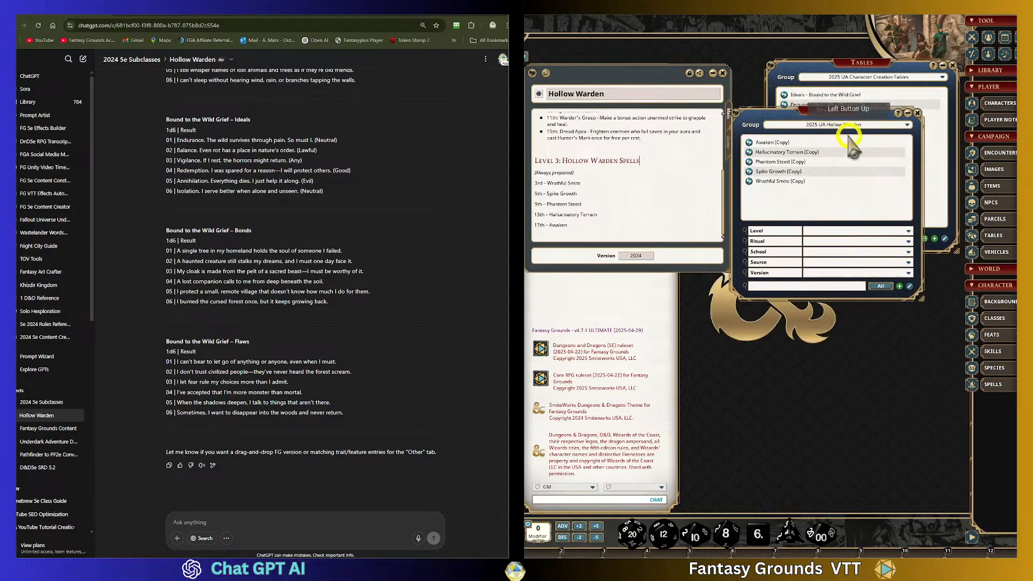
click(855, 125)
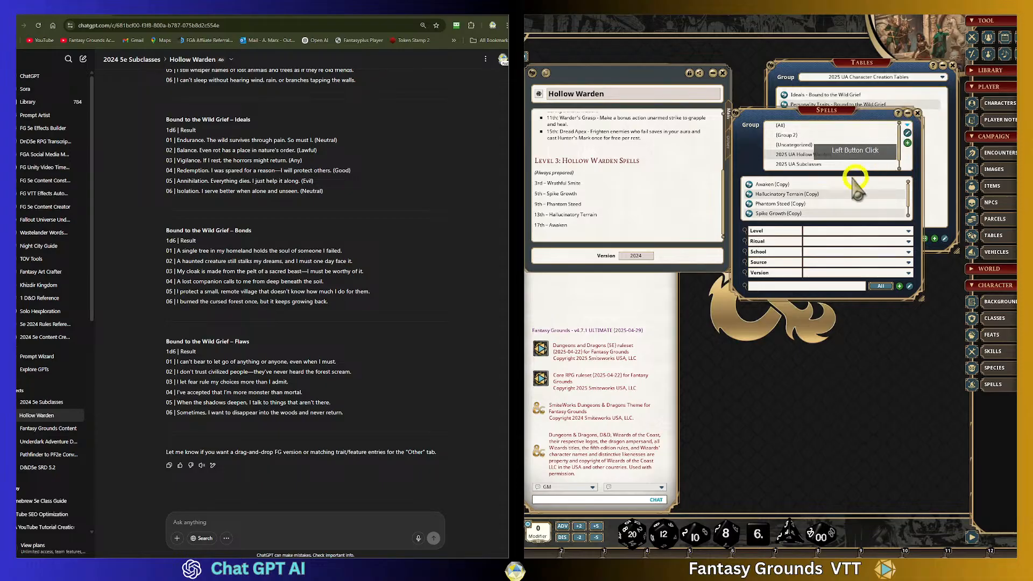
click(772, 184)
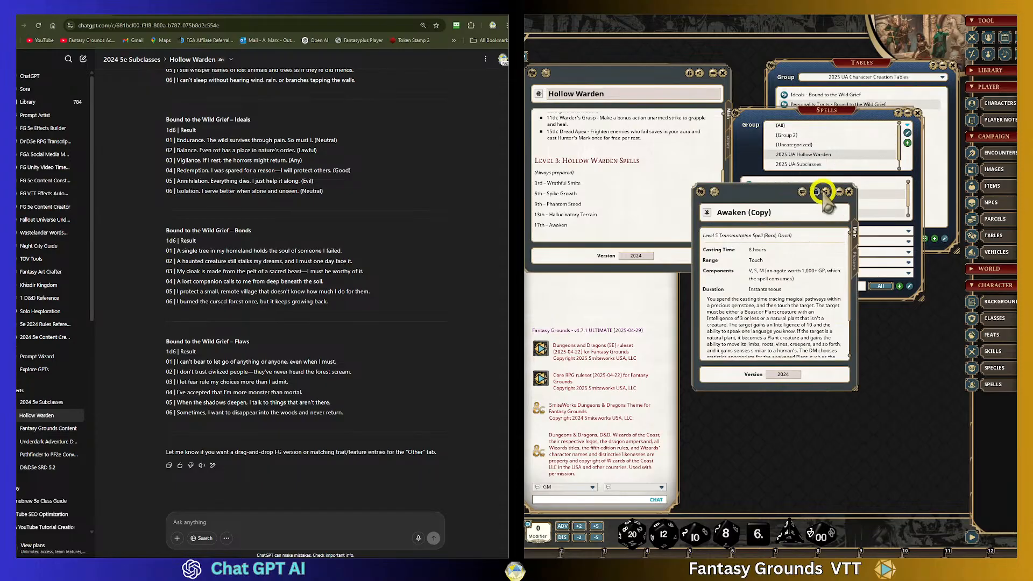
click(824, 192)
click(761, 214)
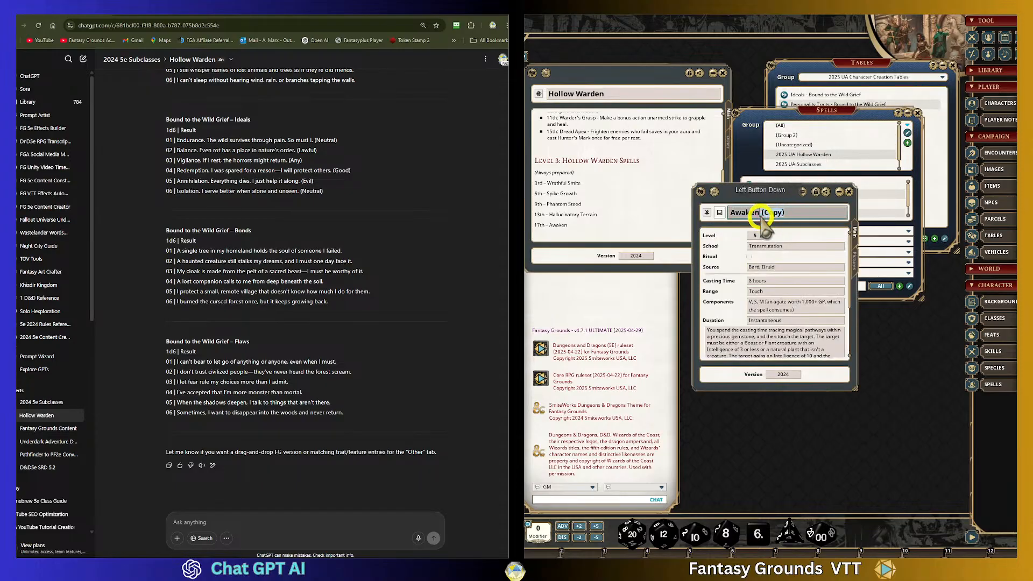
drag(761, 215, 776, 217)
key(BackSpace)
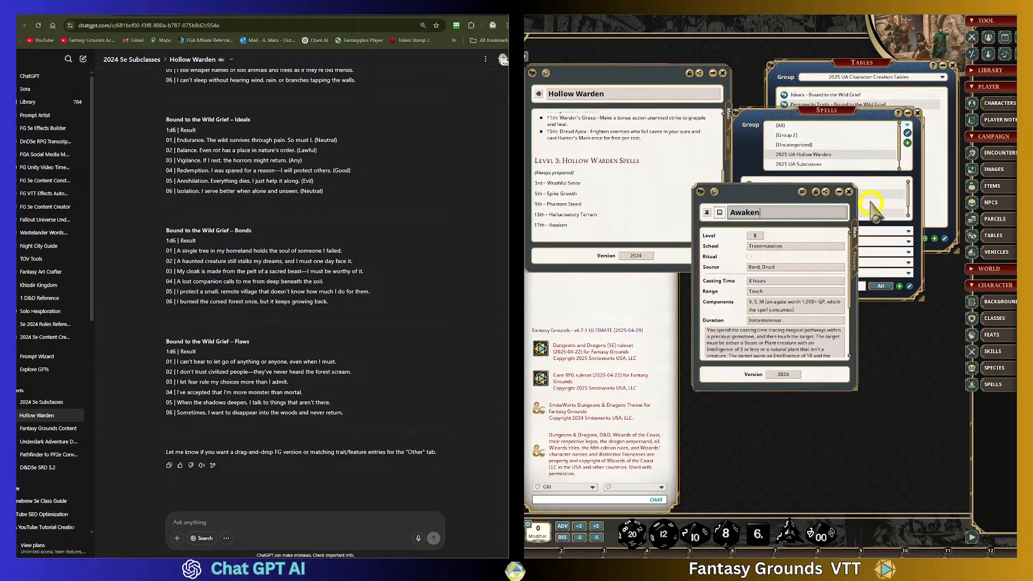
click(849, 191)
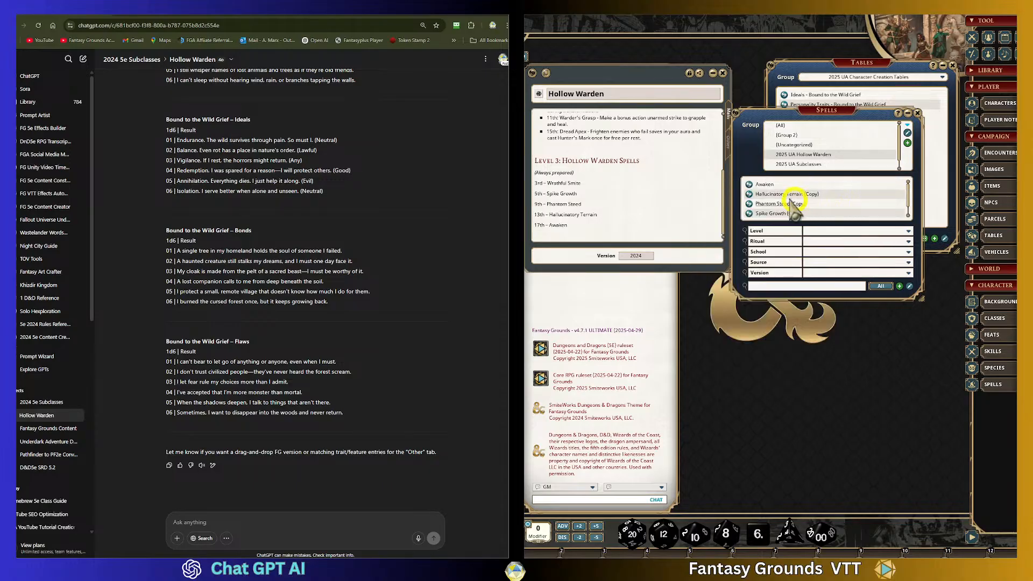
- Open the Hallucinatory Terrain (Copy) spell, rename it to Hallucinatory Terrain, and close it
click(749, 194)
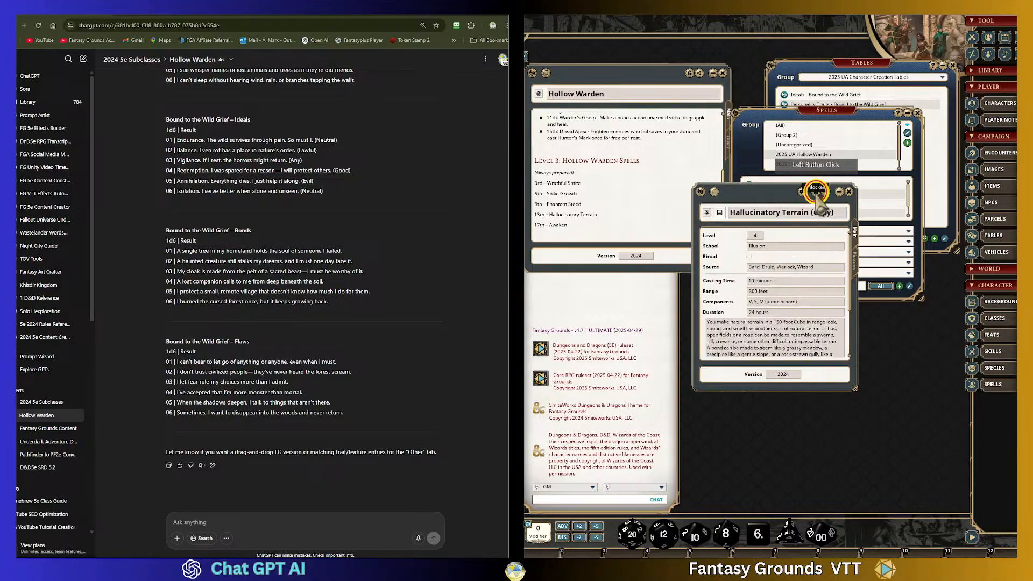
drag(831, 213, 812, 212)
key(BackSpace)
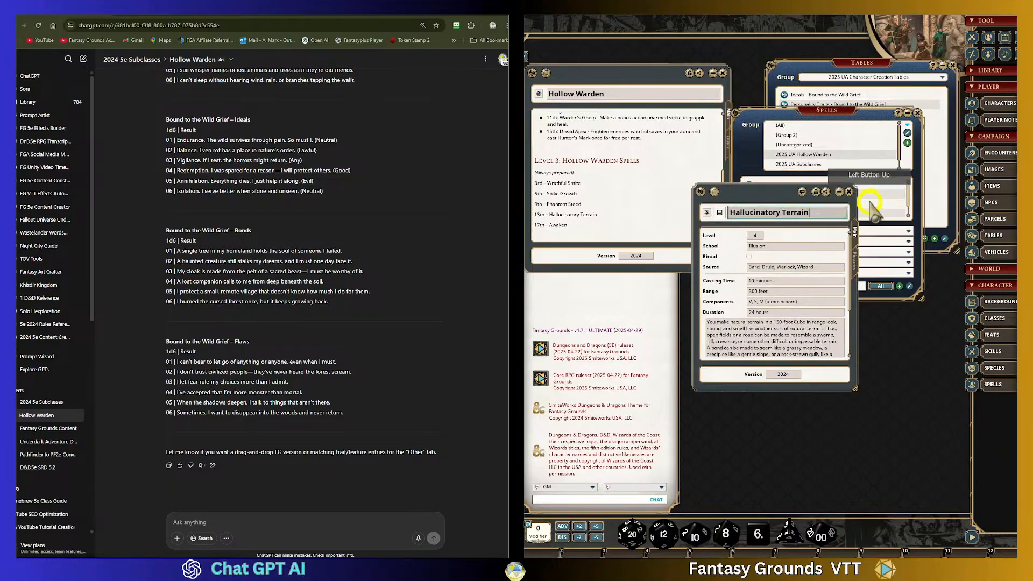
click(813, 193)
click(849, 192)
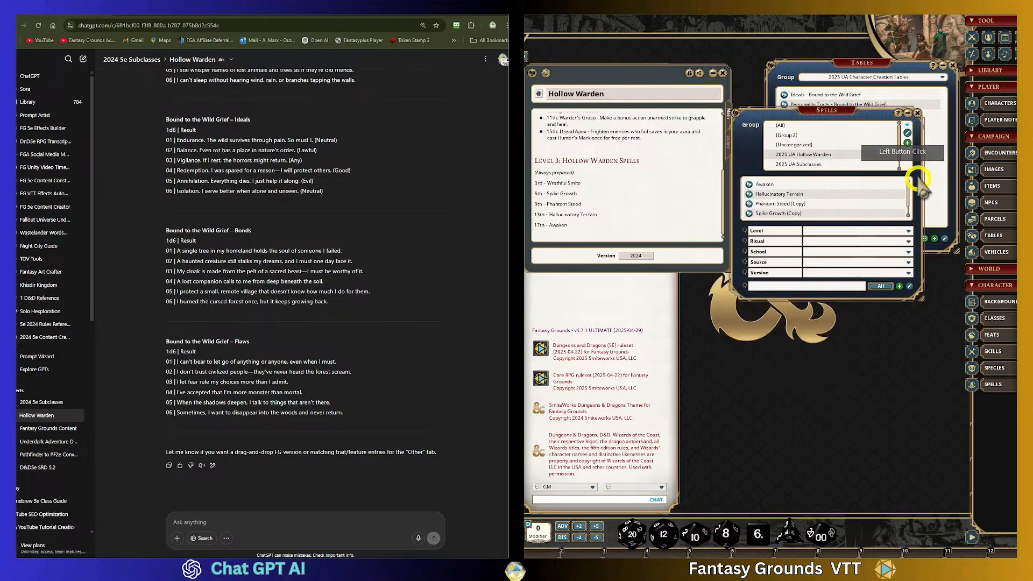
- Open the Phantom Steed (Copy) spell, rename it to Phantom Steed, and close it
click(749, 204)
click(816, 192)
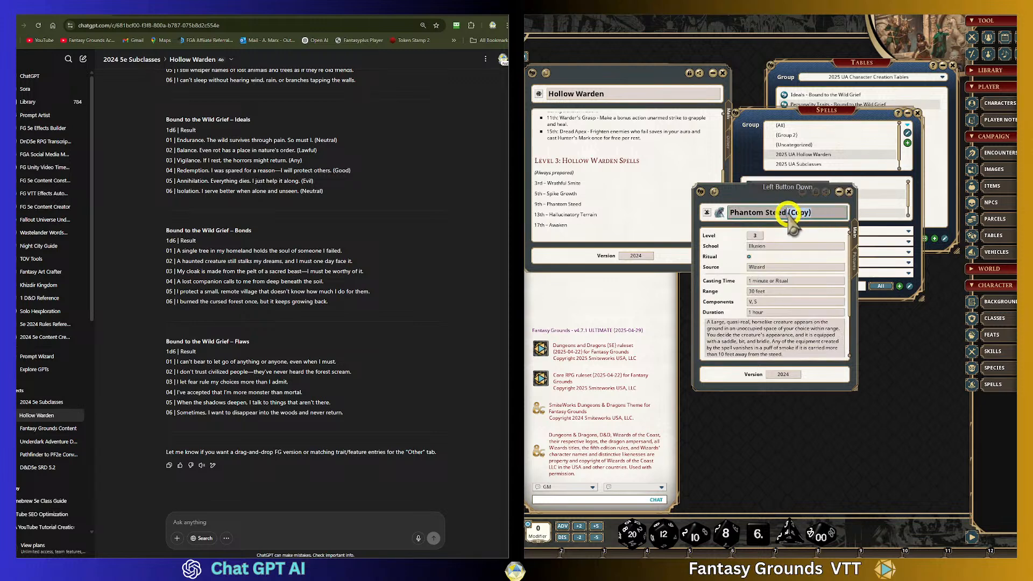
key(End)
key(BackSpace)
key(BackSpace)
key(BackSpace)
key(BackSpace)
key(BackSpace)
key(BackSpace)
key(BackSpace)
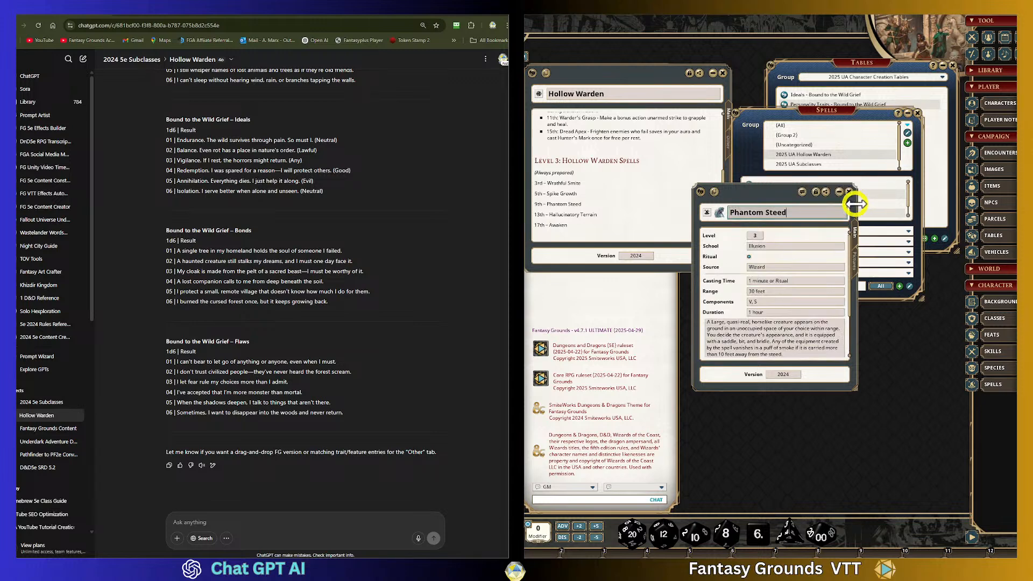
click(818, 192)
click(848, 192)
click(872, 157)
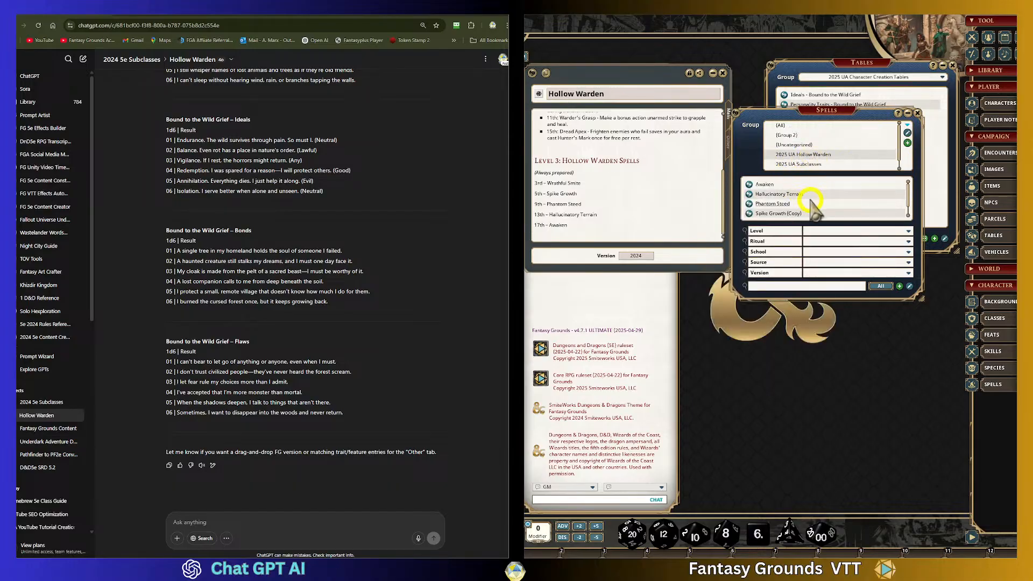
- Open the Spike Growth (Copy) spell, rename it to Spike Growth, and close it
click(750, 214)
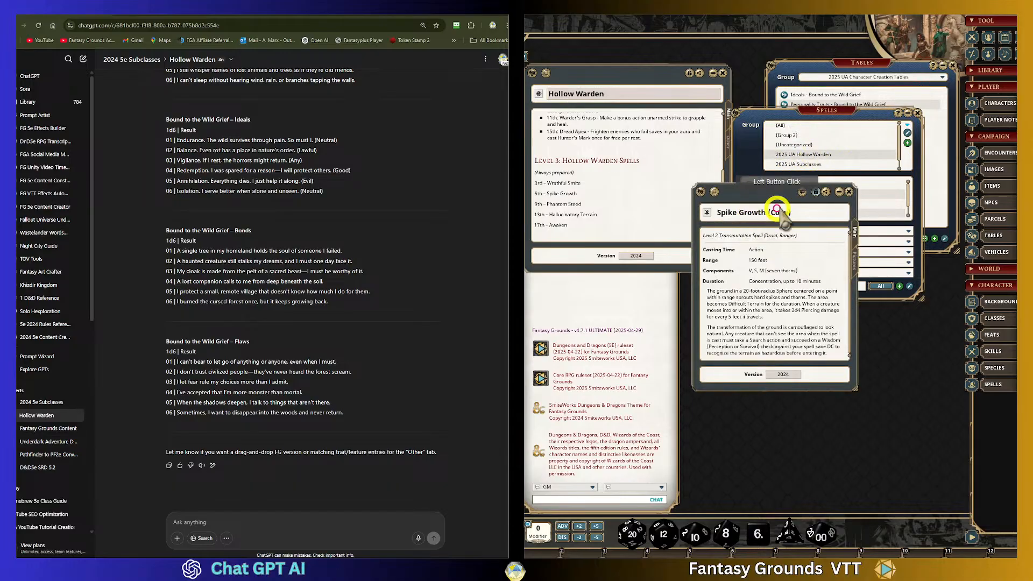
click(815, 212)
drag(815, 212, 780, 215)
key(BackSpace)
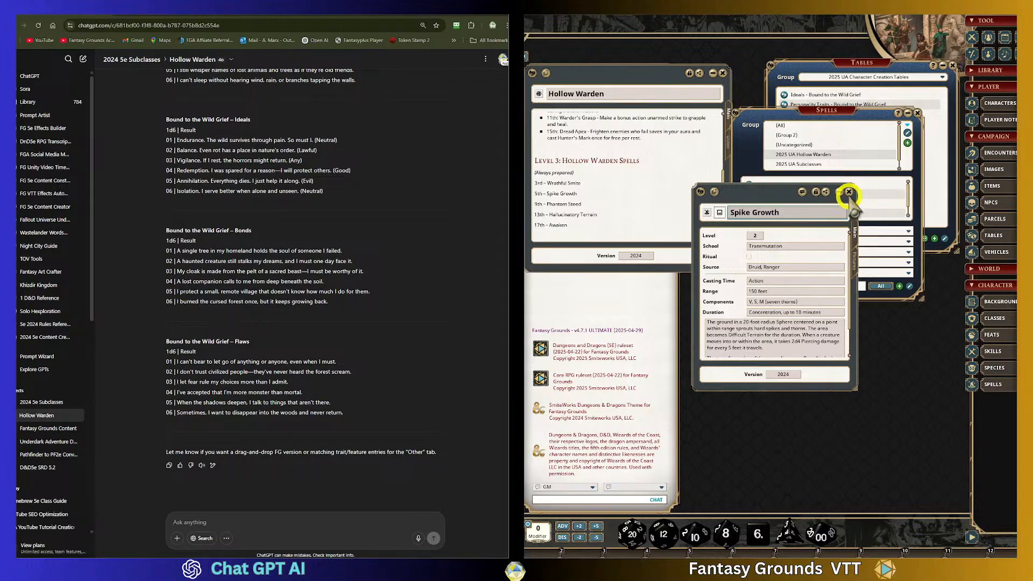
click(848, 193)
- Open the Wrathful Smite (Copy) spell, rename it to Wrathful Smite, and close it
scroll(877, 156, down, 1)
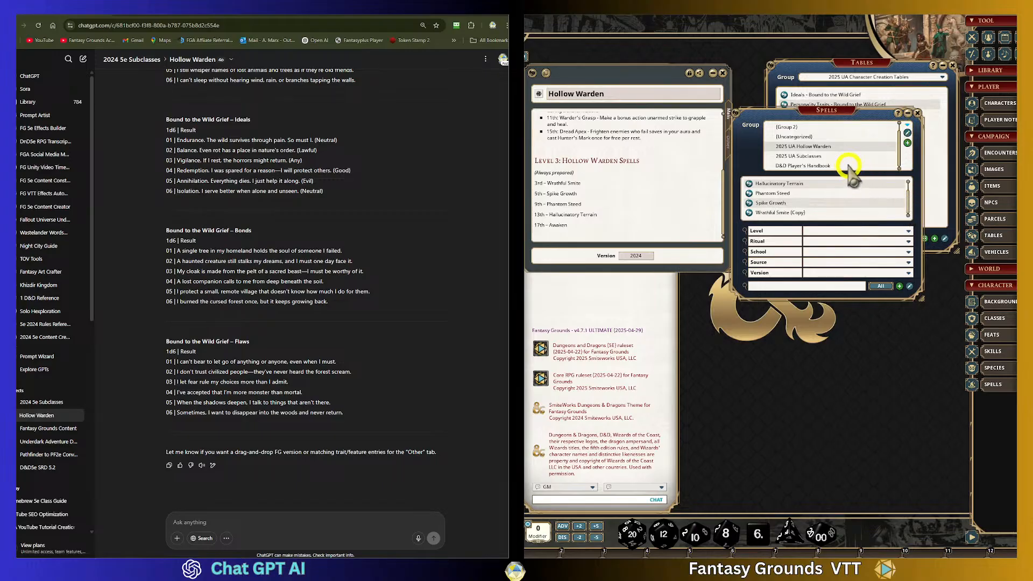
click(749, 213)
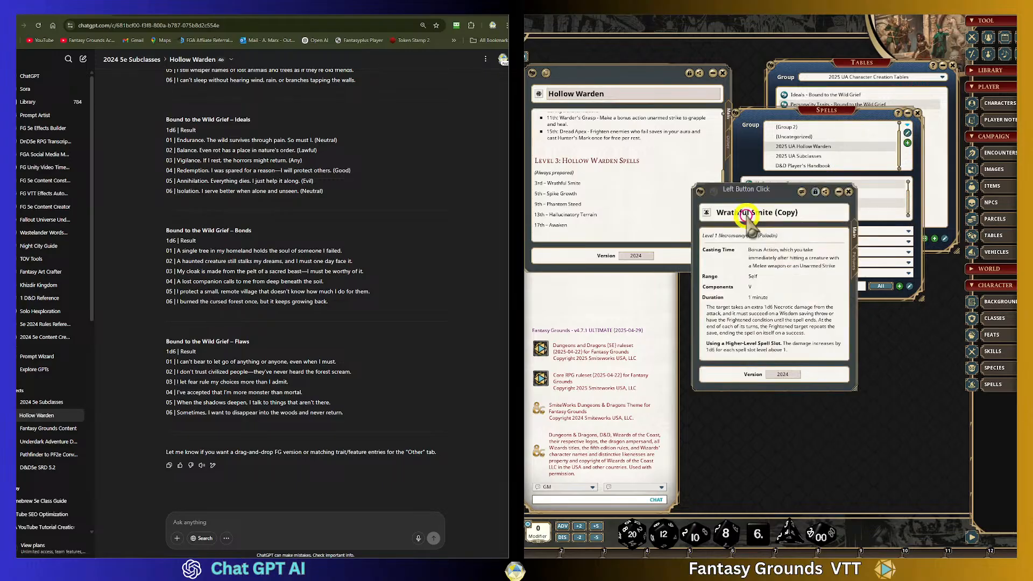
click(816, 213)
drag(816, 212, 791, 215)
key(BackSpace)
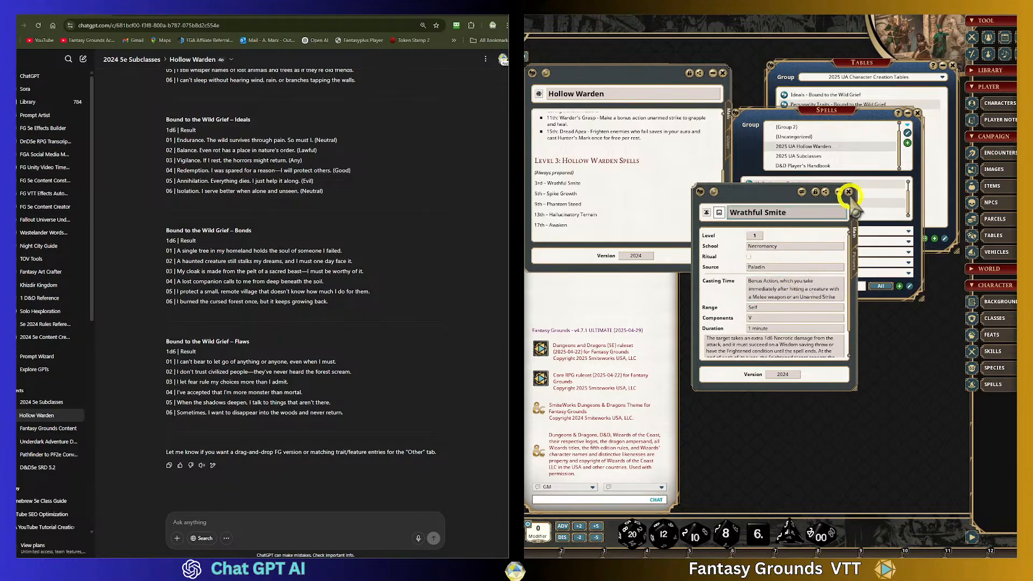
click(849, 191)
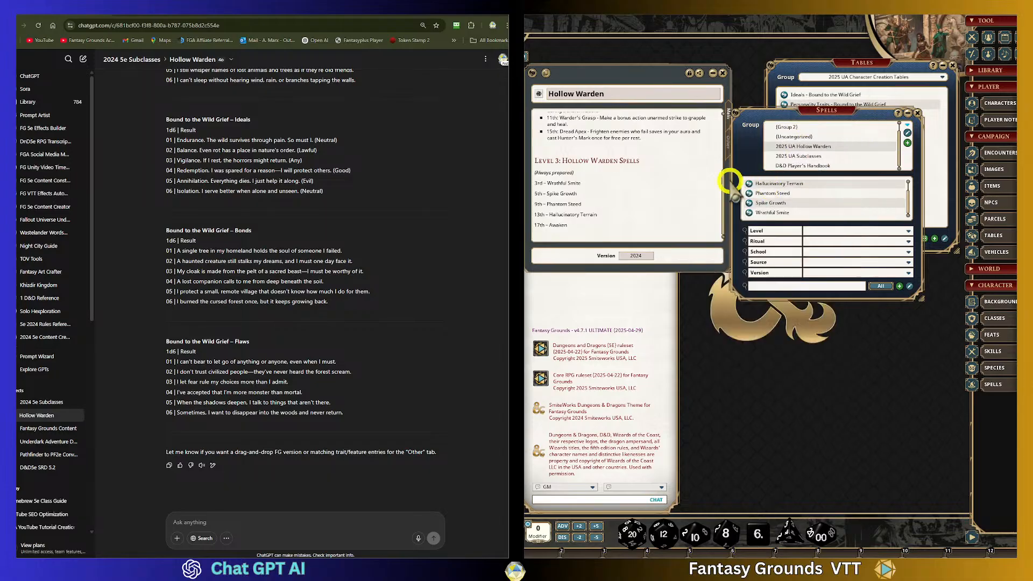
- Add a blank line under the 3rd-level Wrathful Smite entry in the Hollow Warden spells text and link the Wrathful Smite spell there
click(586, 182)
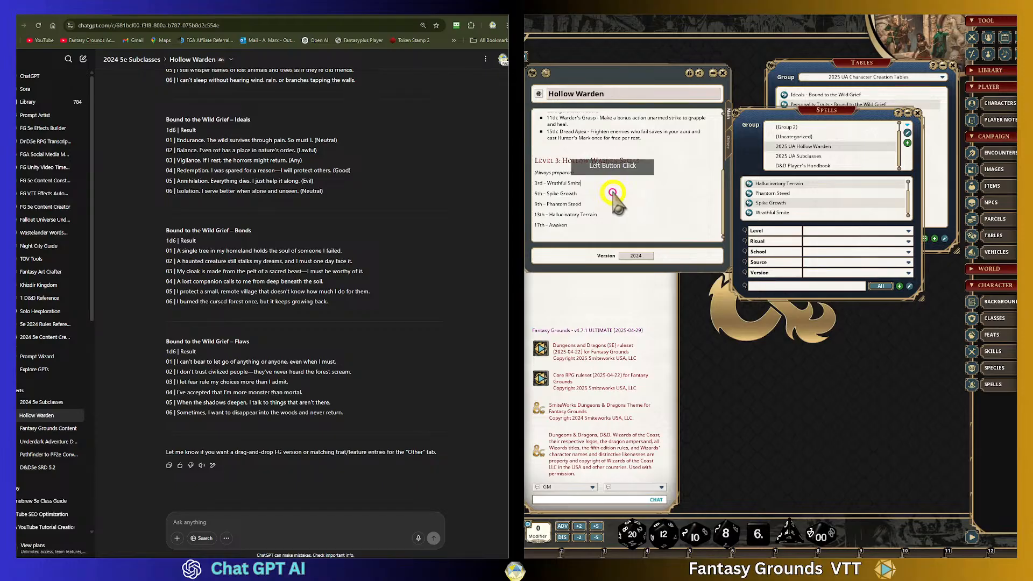
key(Delete)
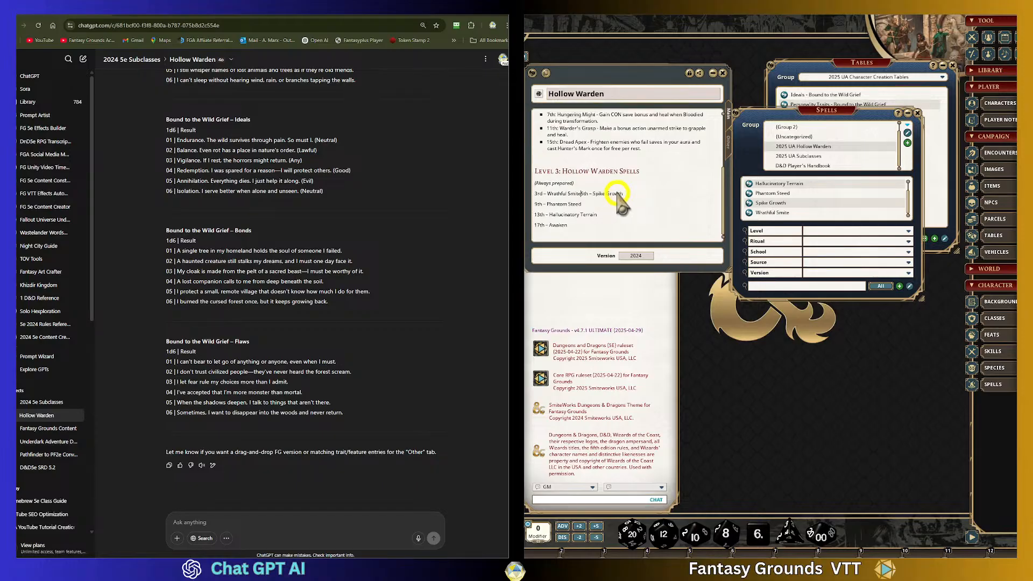
drag(543, 194, 611, 205)
click(632, 199)
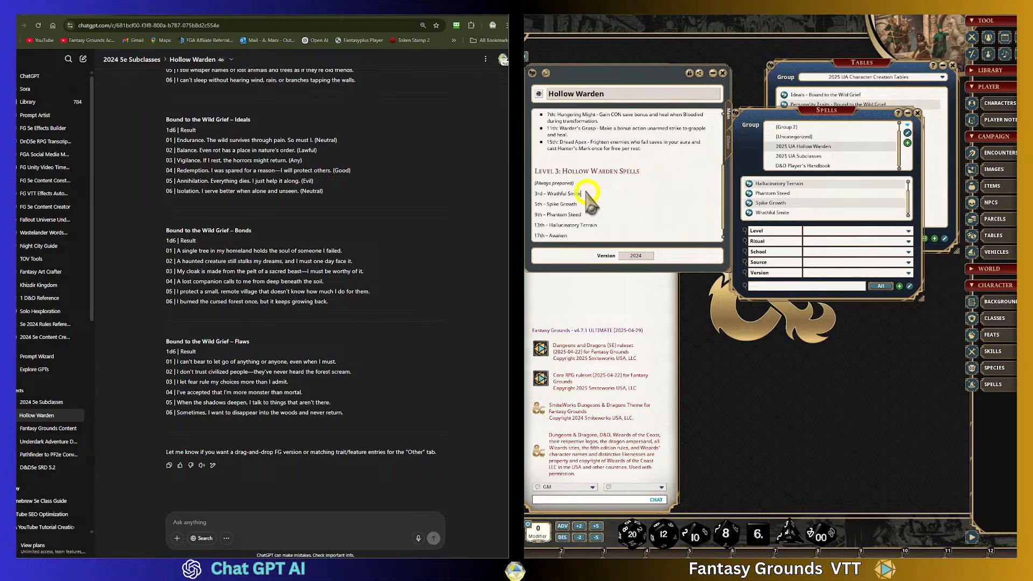
click(616, 198)
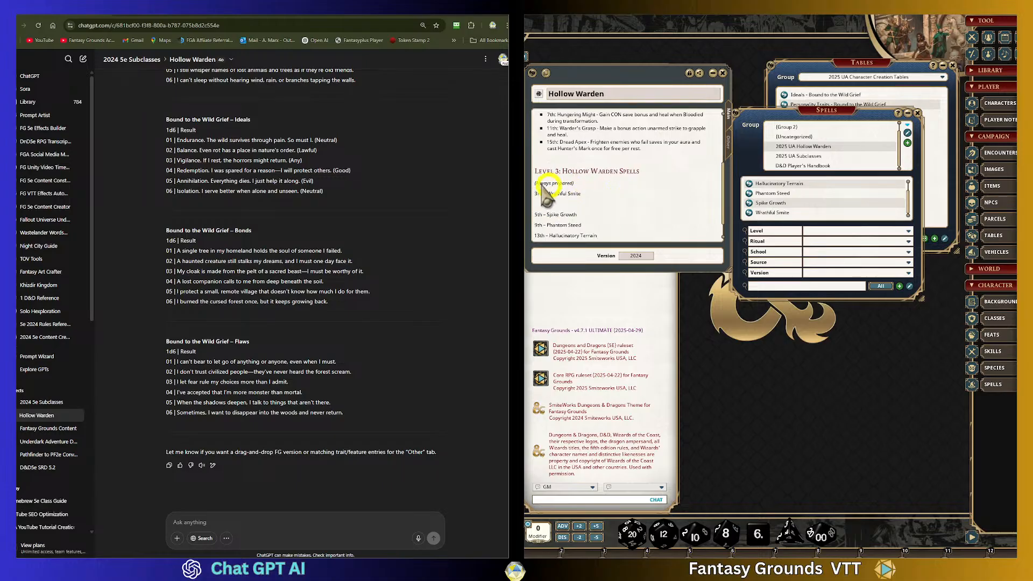
drag(749, 213, 545, 206)
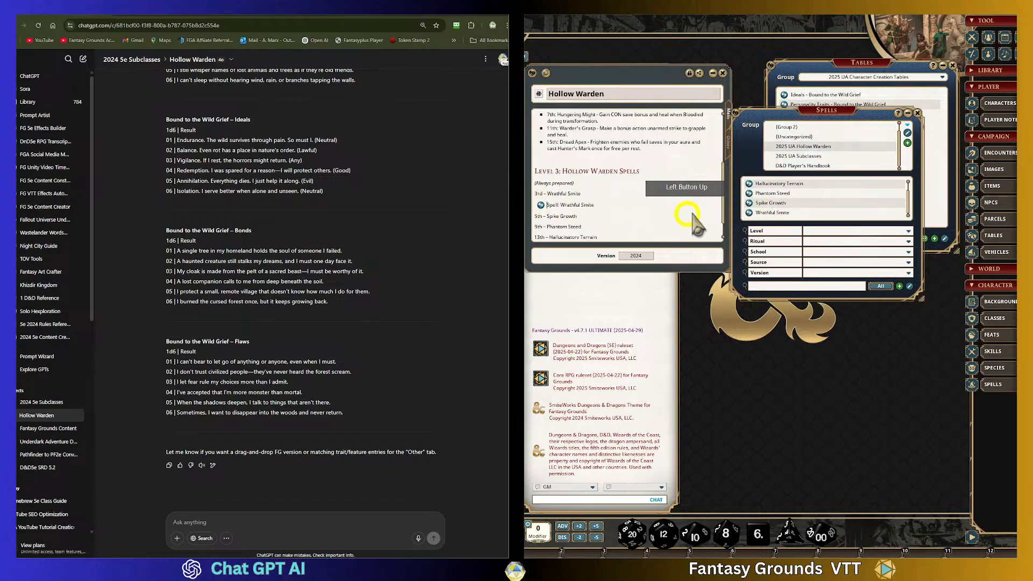
scroll(618, 221, down, 2)
click(633, 210)
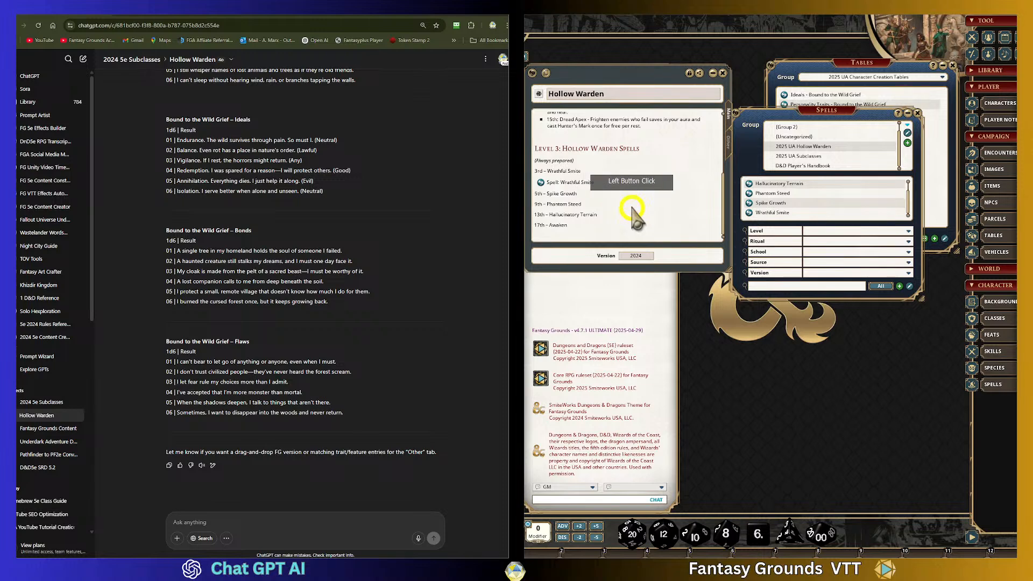
key(Delete)
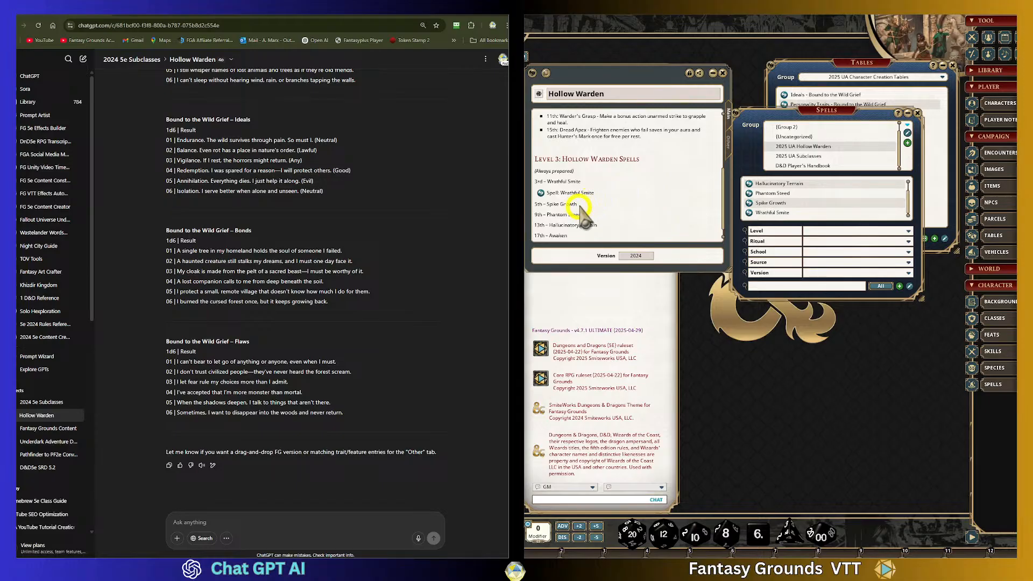
- Insert a line under the 5th-level Spike Growth entry and link the Spike Growth spell into it
click(652, 220)
key(Return)
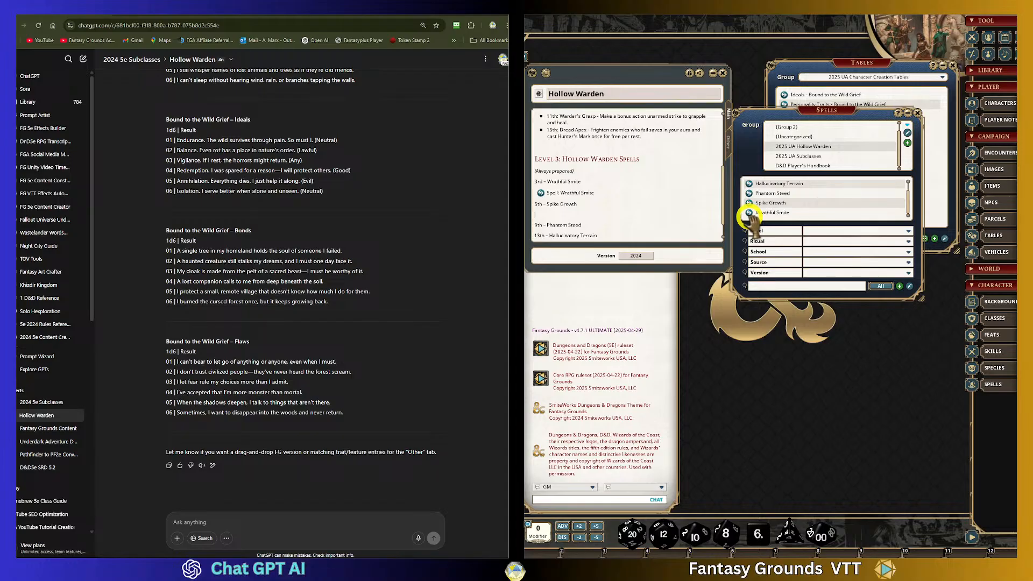
drag(750, 207, 543, 216)
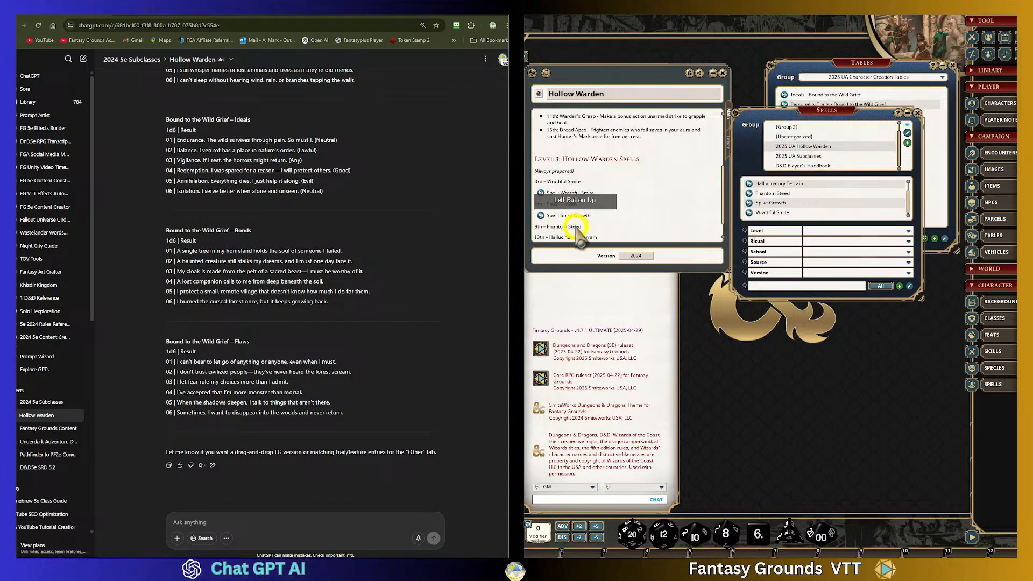
- Insert a line under the 9th-level Phantom Steed entry and link the Phantom Steed spell into it
click(648, 232)
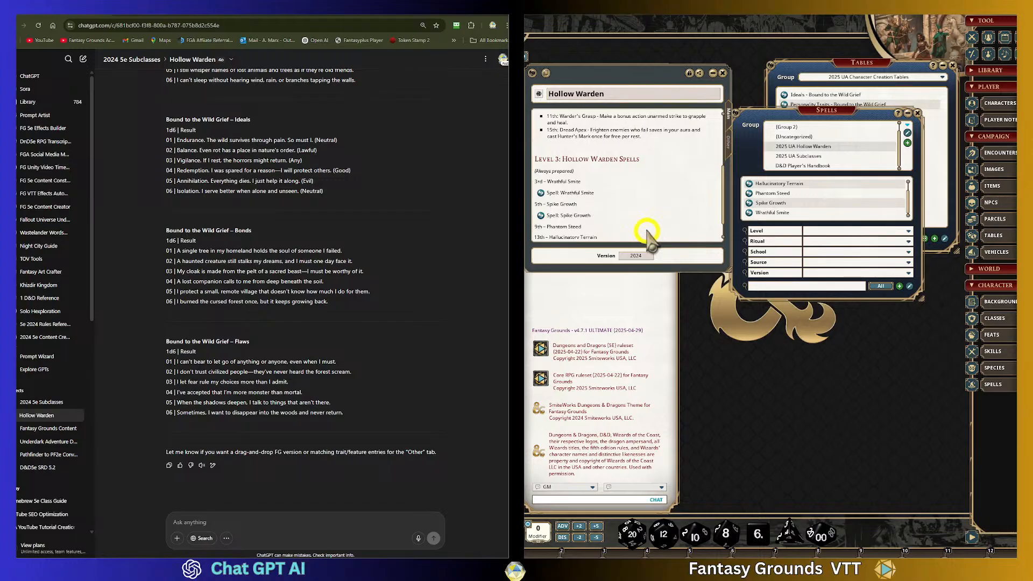
key(Return)
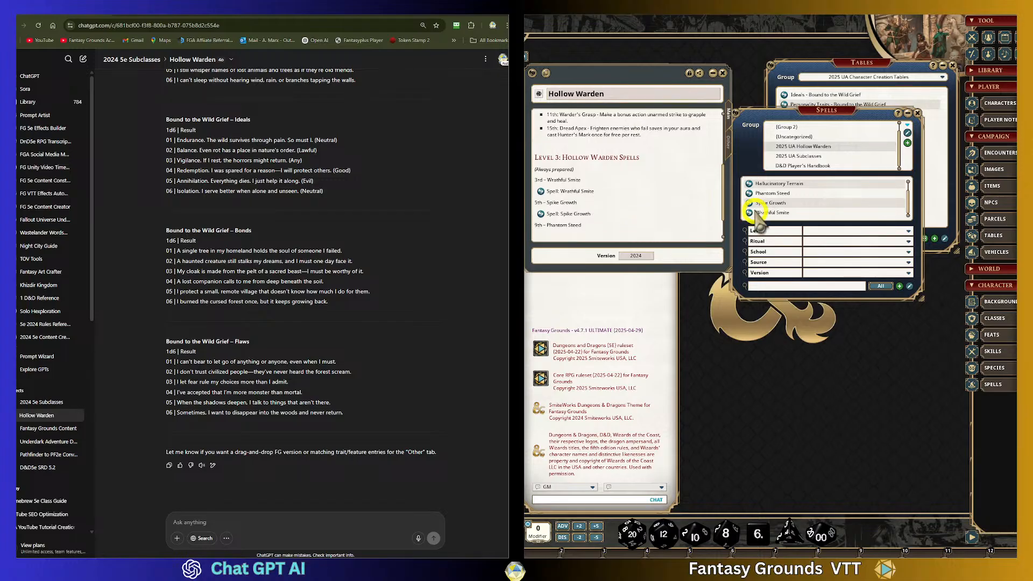
scroll(790, 204, up, 1)
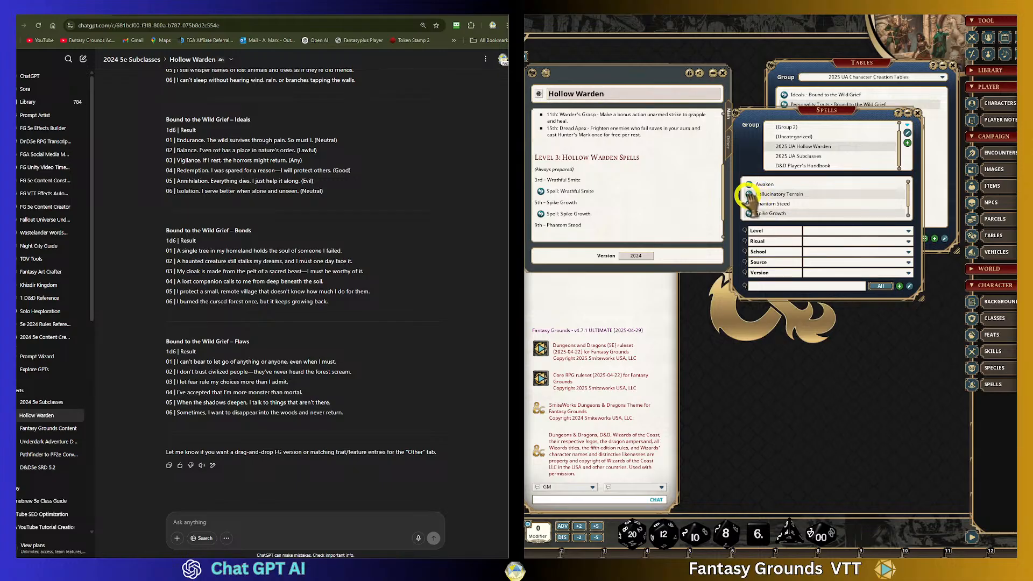
drag(749, 201, 541, 236)
- Link the Hallucinatory Terrain spell on a new line under the 13th-level Hallucinatory Terrain entry
scroll(669, 219, down, 1)
click(602, 215)
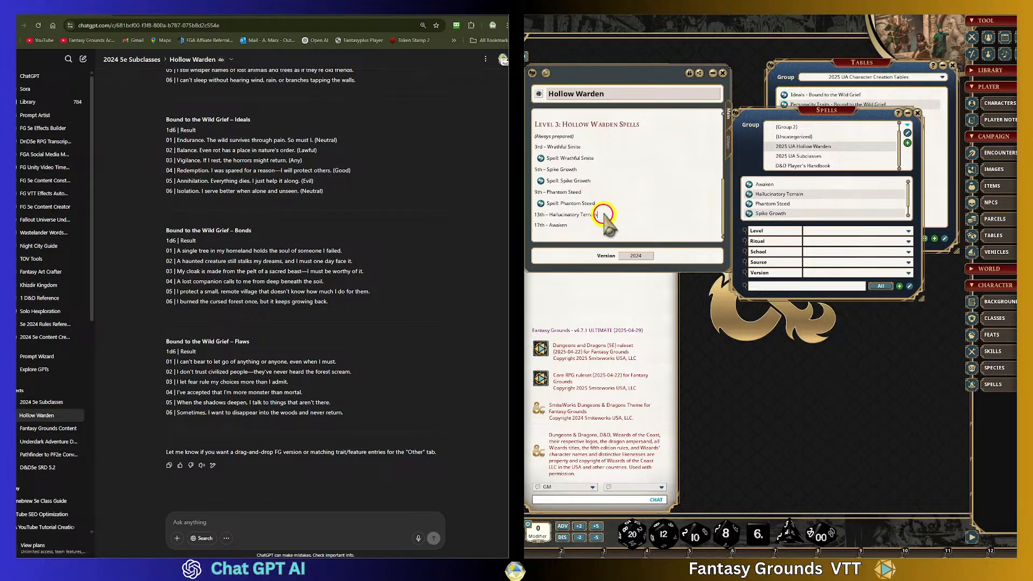
click(631, 225)
drag(749, 194, 546, 226)
- Insert a line under the 17th-level Awaken entry and link the Awaken spell into it
scroll(745, 213, down, 1)
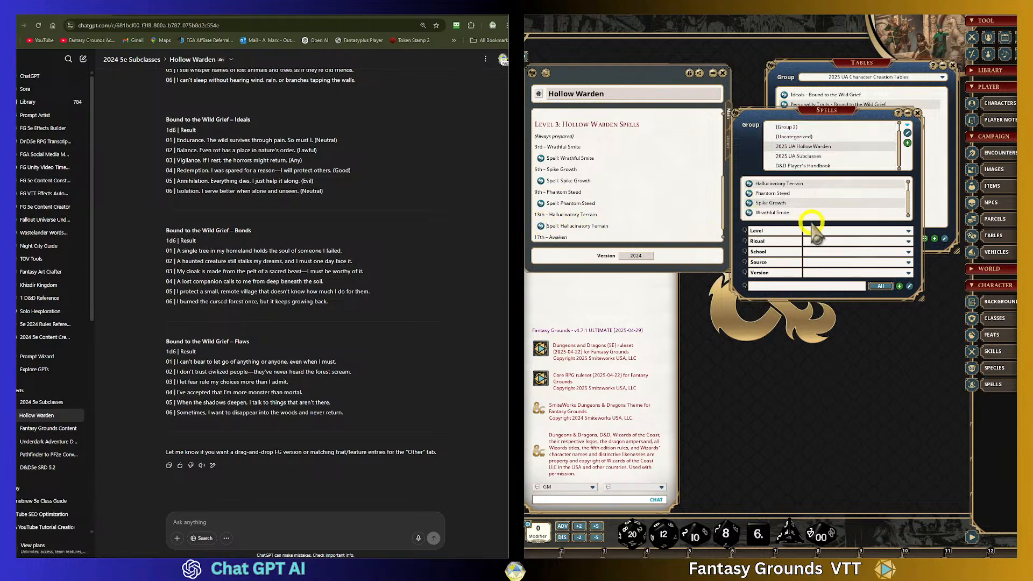
scroll(621, 212, down, 1)
scroll(794, 213, up, 1)
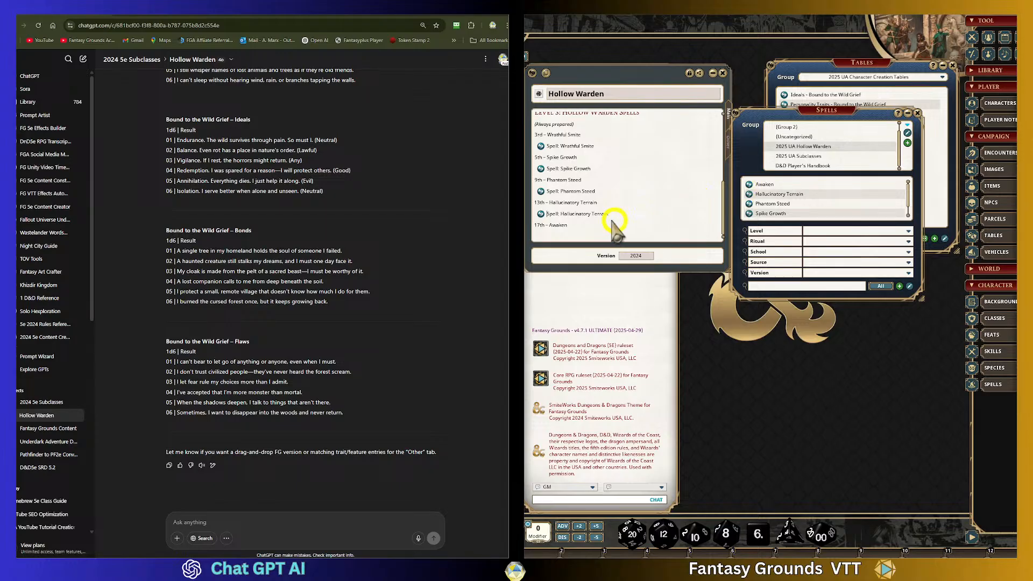
click(640, 226)
key(Return)
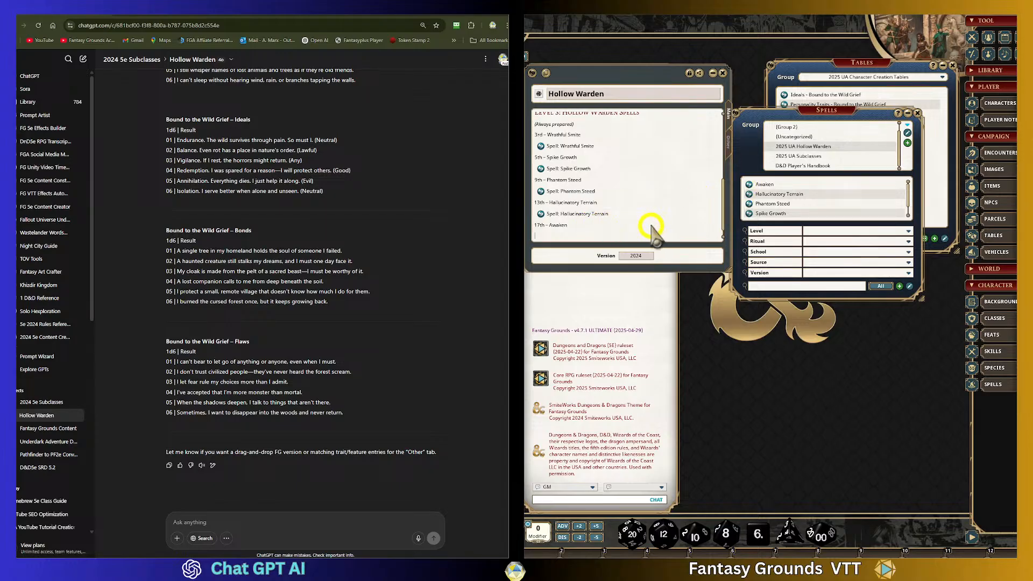
drag(748, 184, 543, 236)
scroll(590, 143, up, 3)
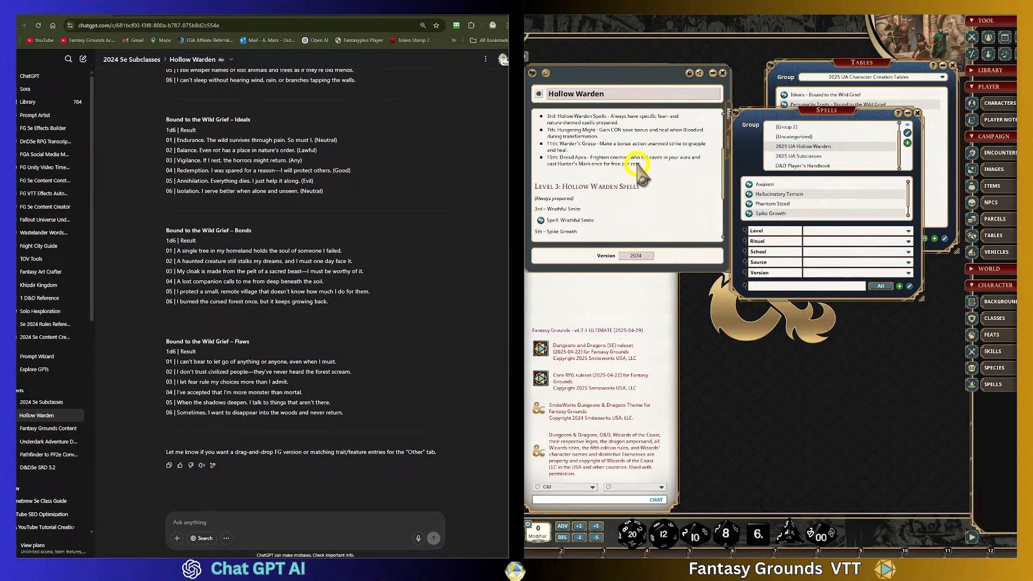
scroll(640, 178, down, 4)
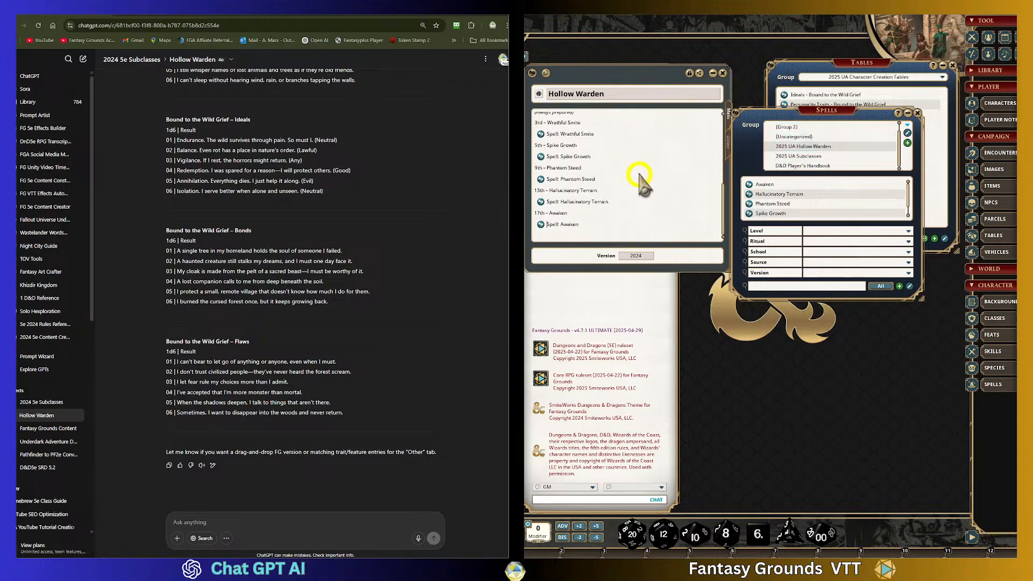
scroll(588, 150, up, 1)
- Review the spell level headings and linked spell entries in the Hollow Warden description
drag(582, 147, 527, 144)
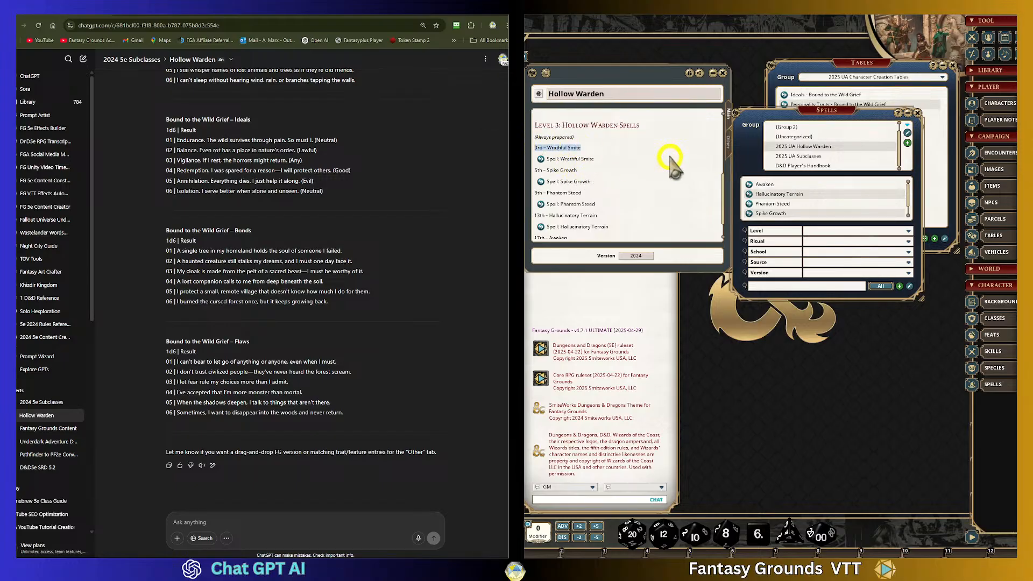
click(552, 171)
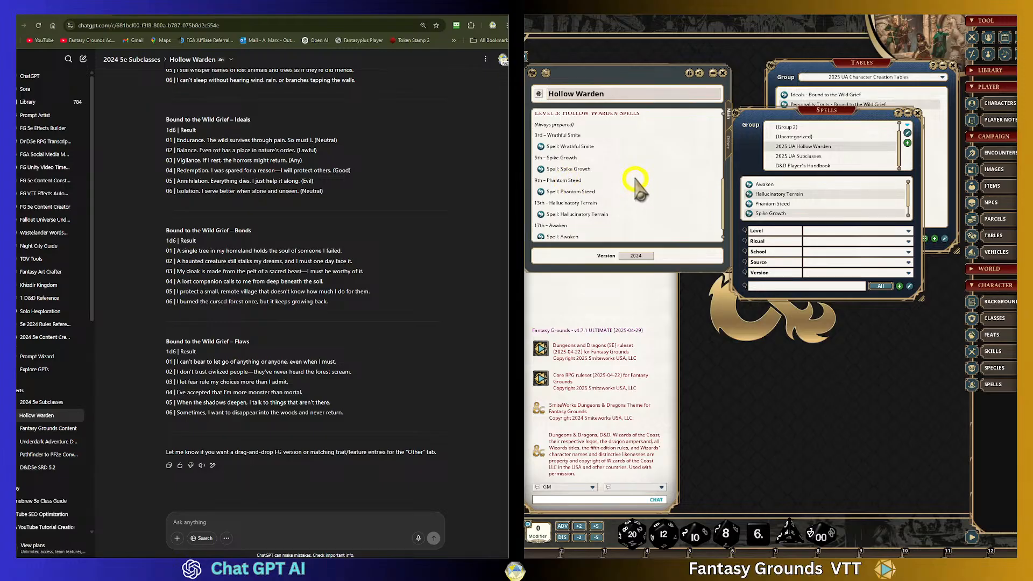
scroll(559, 178, down, 2)
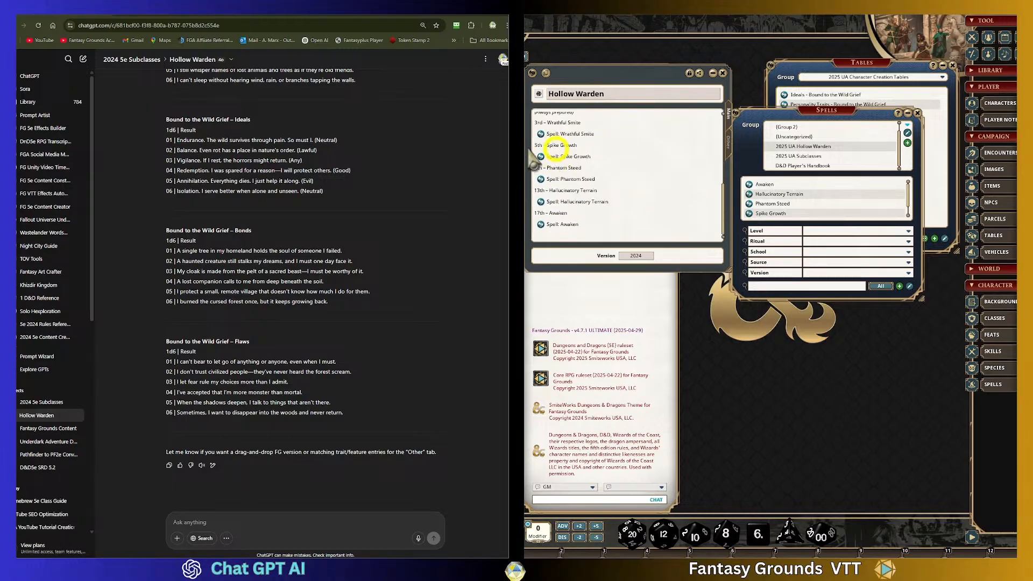
scroll(594, 159, up, 3)
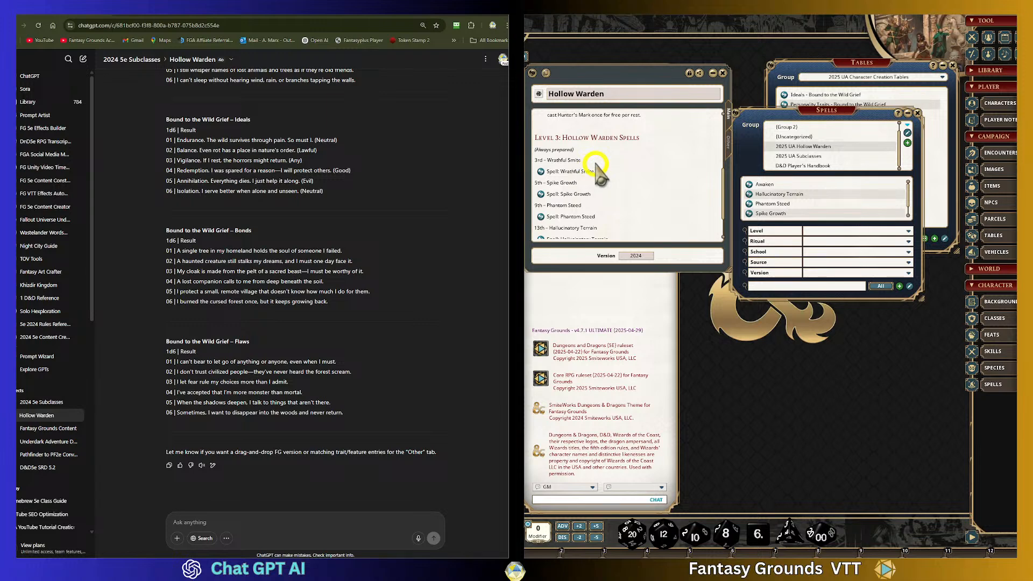
drag(552, 159, 535, 160)
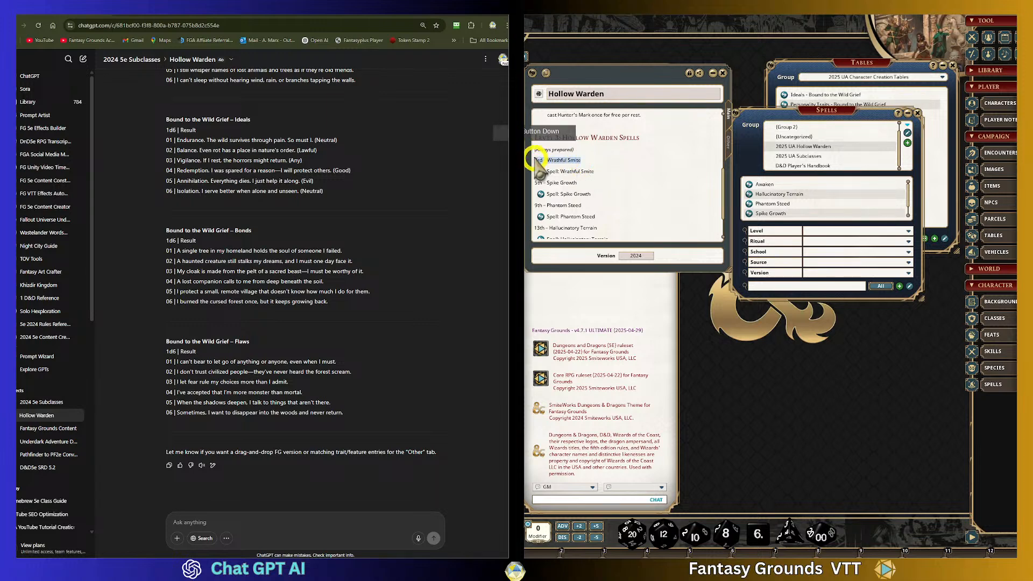
click(611, 163)
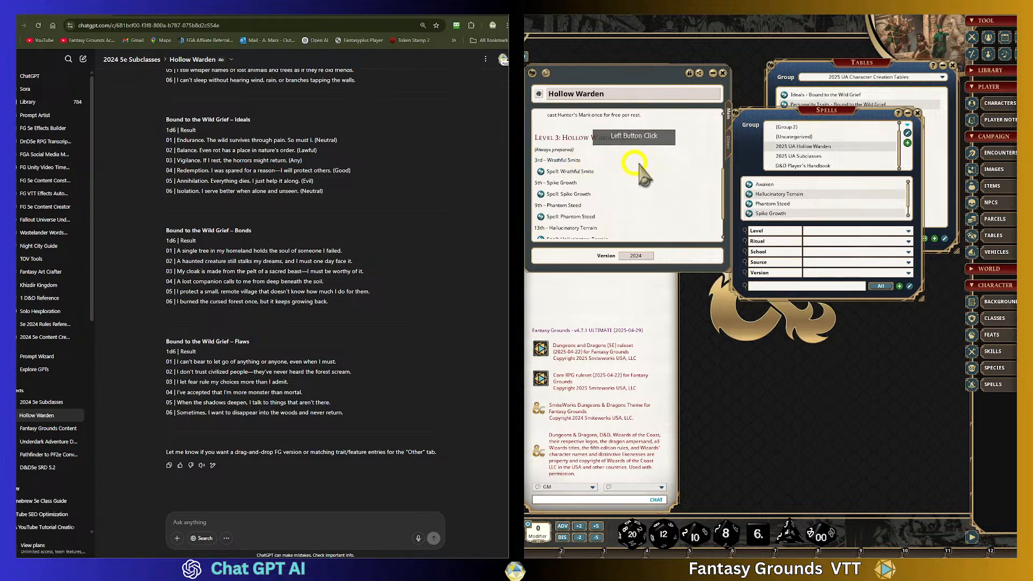
scroll(643, 177, down, 3)
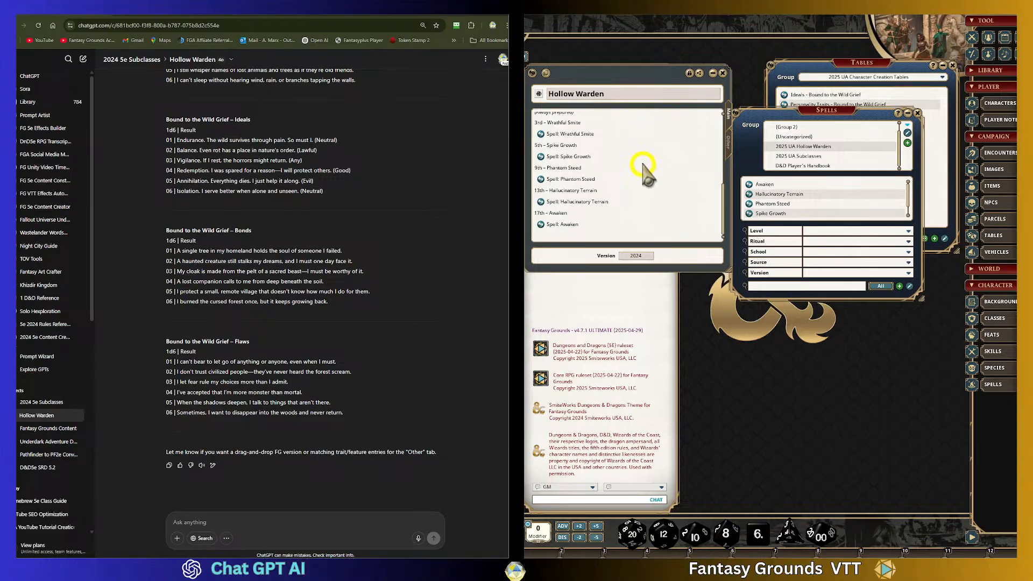
scroll(578, 220, up, 3)
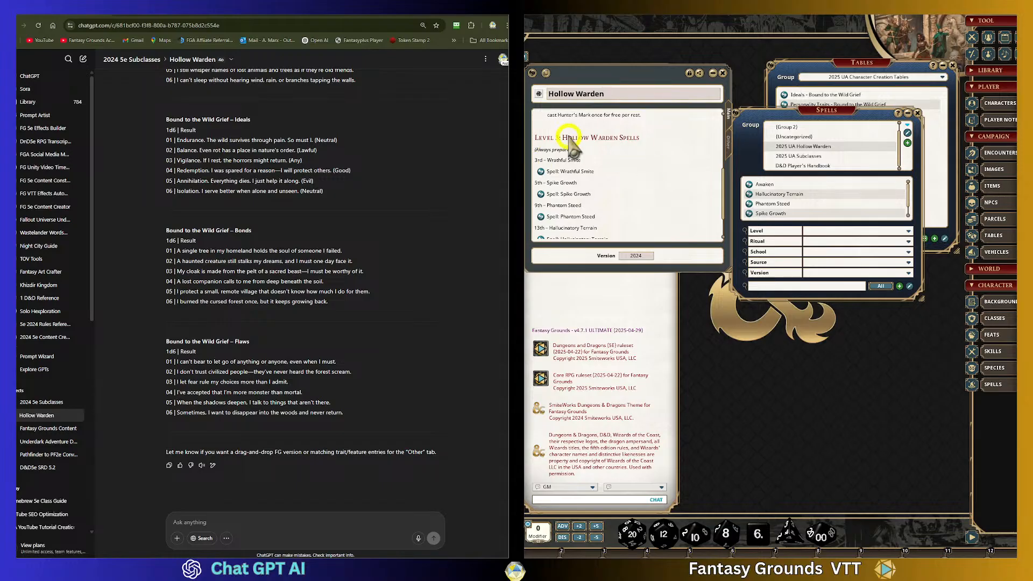
scroll(641, 172, up, 10)
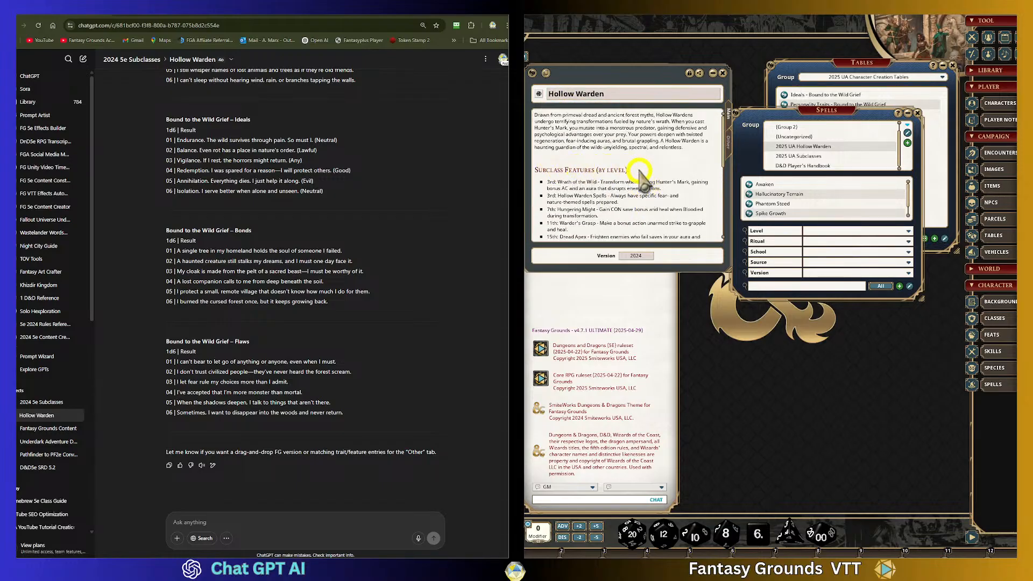
scroll(642, 172, down, 5)
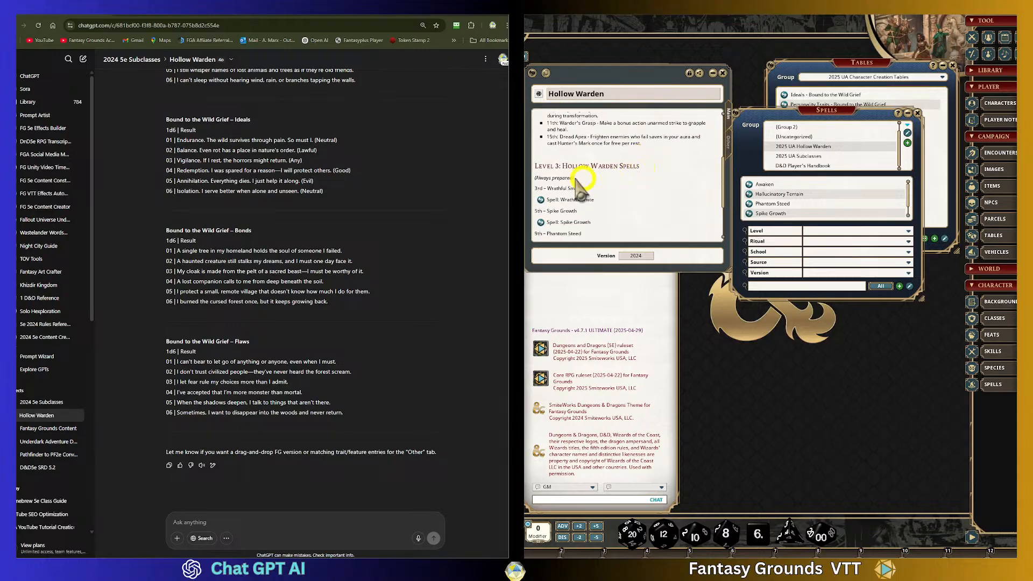
scroll(642, 175, down, 1)
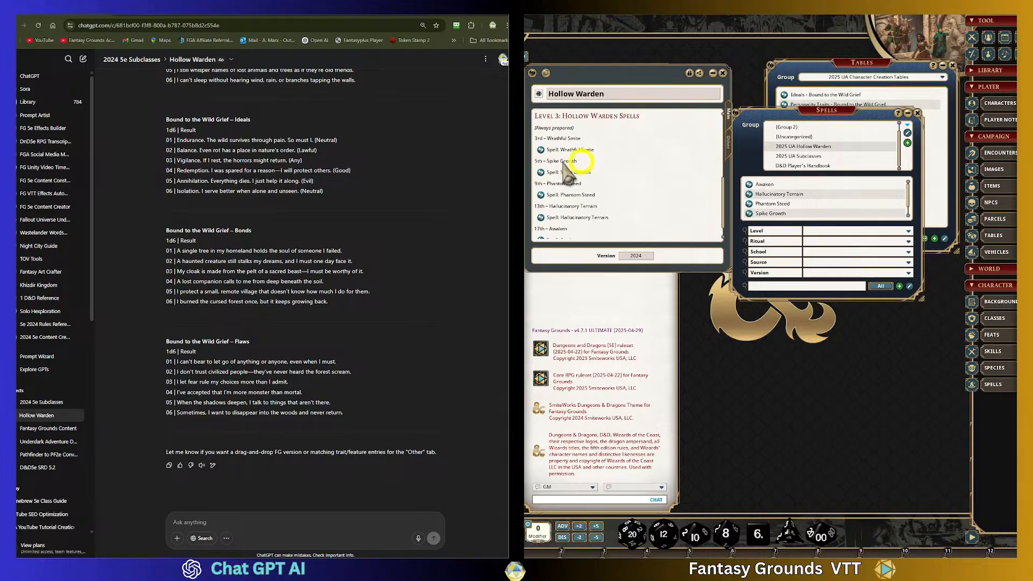
scroll(632, 169, down, 2)
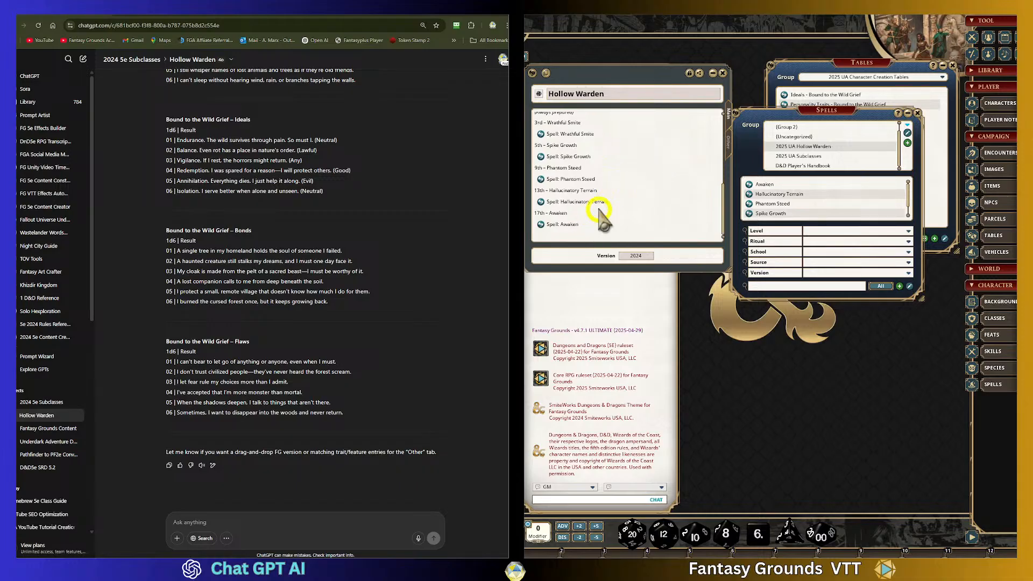
click(605, 228)
scroll(621, 158, up, 10)
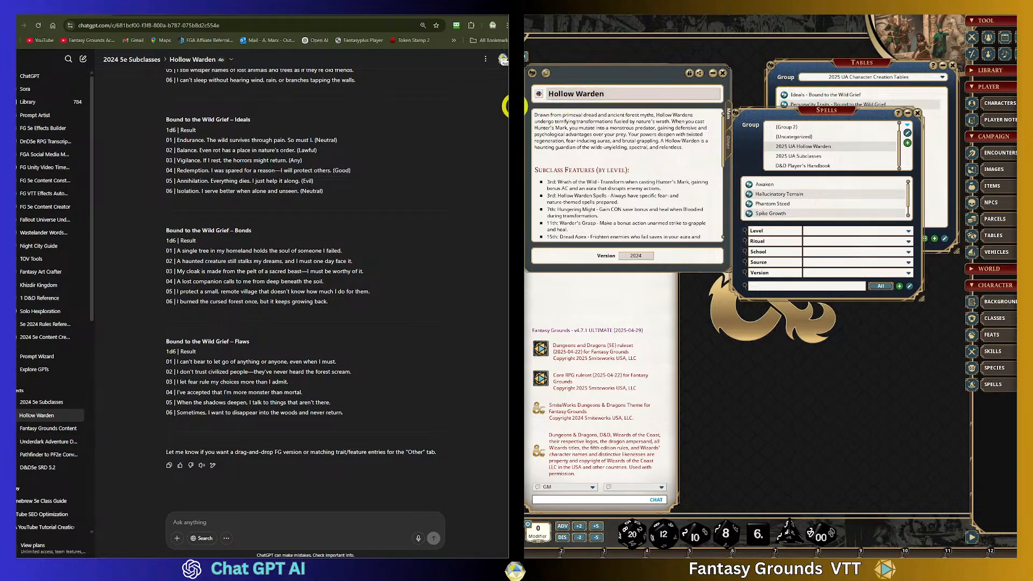
scroll(664, 161, down, 1)
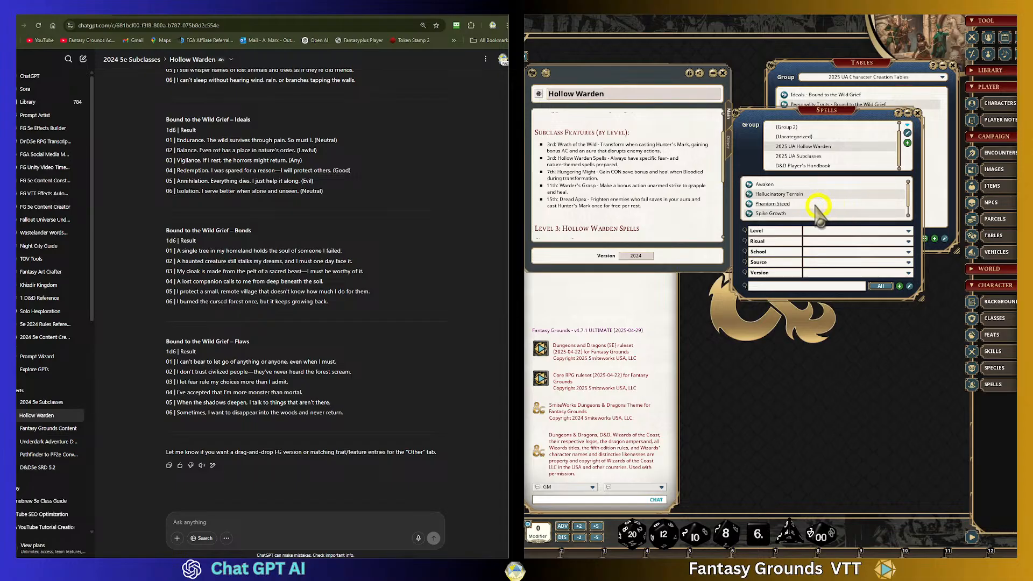
scroll(597, 196, down, 2)
scroll(576, 172, down, 1)
scroll(581, 160, up, 4)
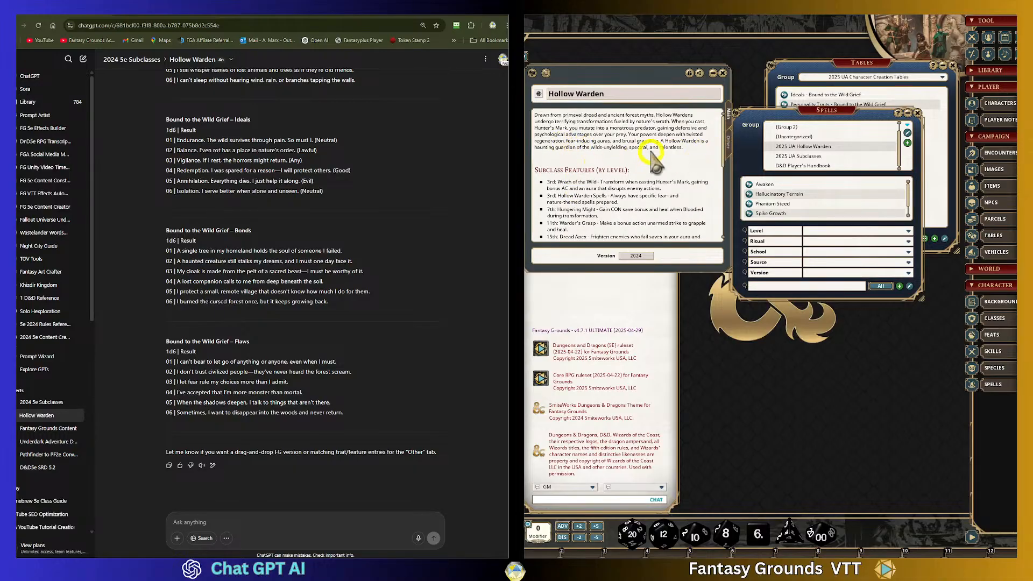
scroll(652, 154, down, 1)
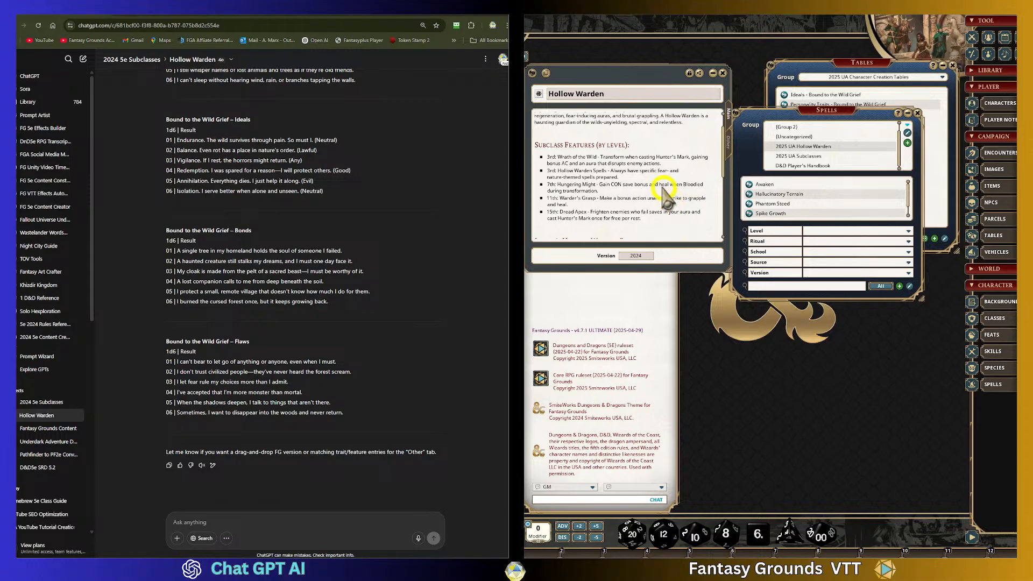
scroll(663, 191, down, 5)
scroll(666, 196, up, 2)
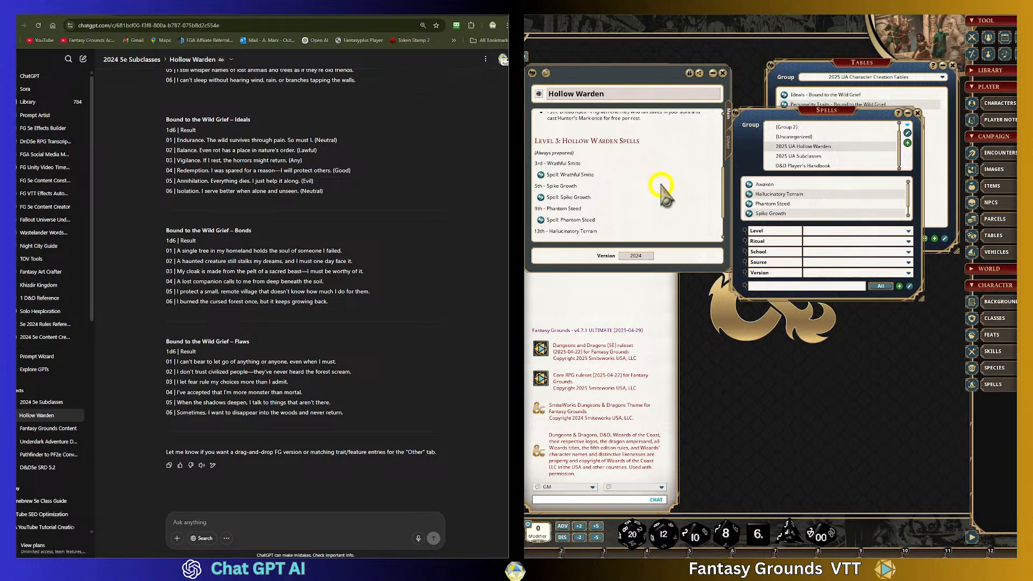
- Paste the copied text into the Hollow Warden spell list
text(Spell: Hallucinatory Terrain 17th – Awaken Spell: Awaken)
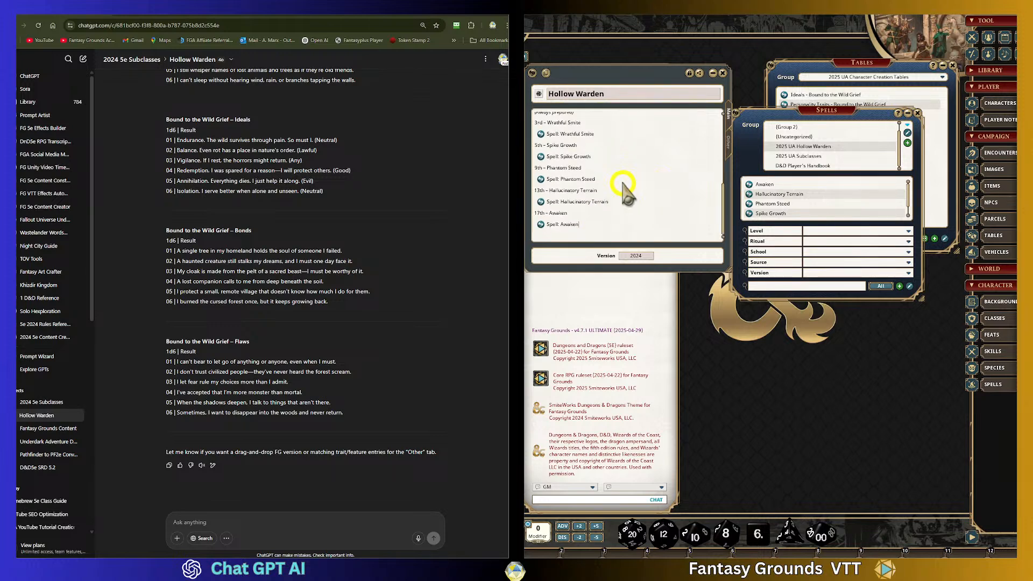
scroll(614, 204, up, 2)
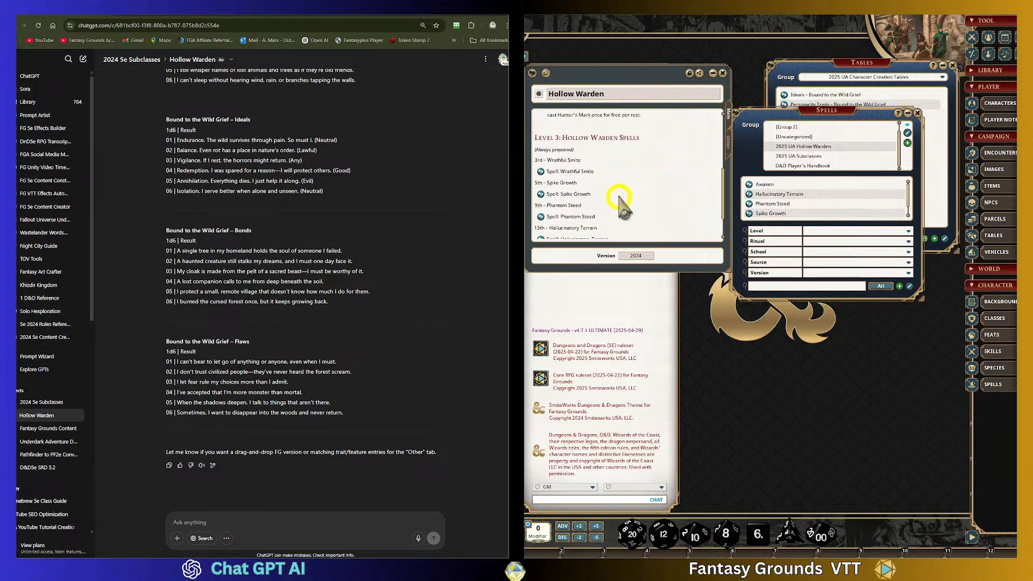
scroll(624, 191, up, 2)
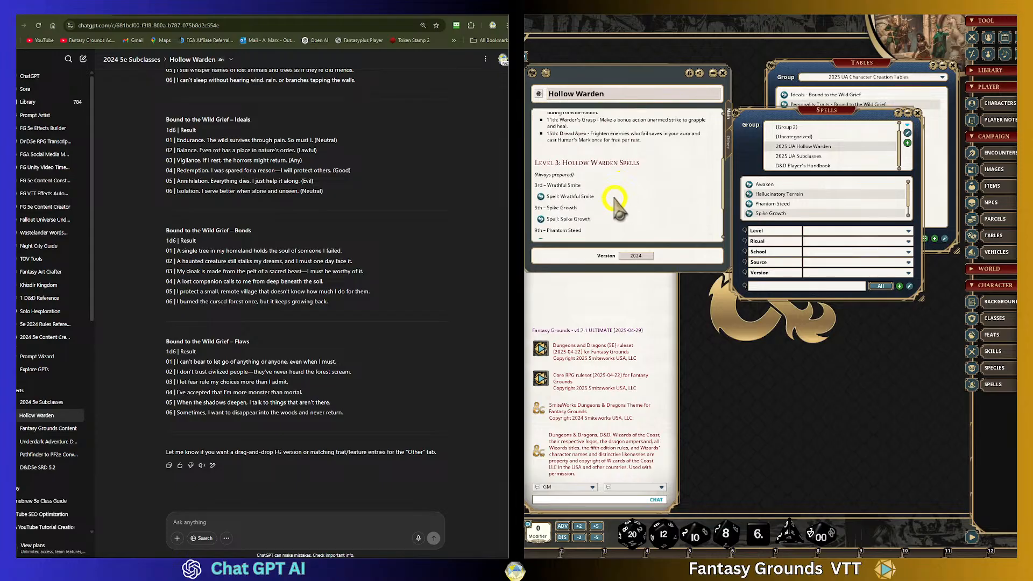
- Re-examine the Hollow Warden spell entries and the Level 3: Hollow Warden Spells section
click(582, 186)
drag(588, 211, 614, 206)
scroll(595, 199, down, 1)
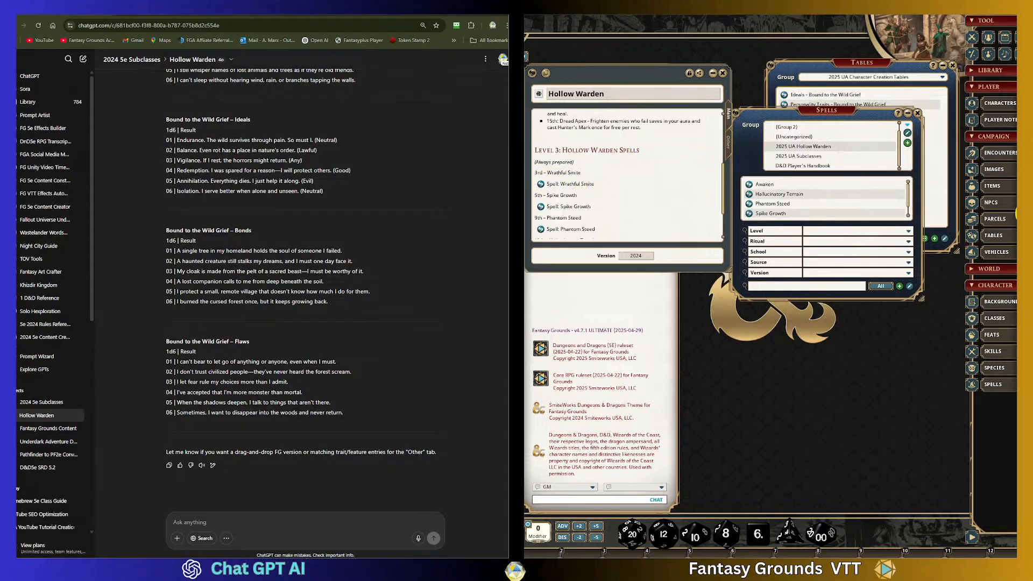
scroll(597, 175, down, 2)
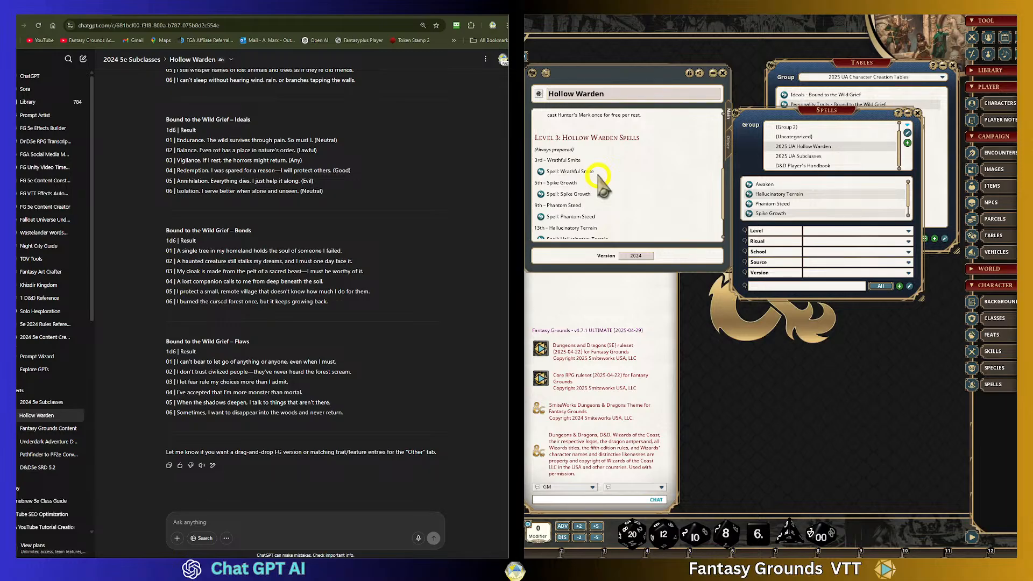
scroll(602, 180, down, 1)
scroll(608, 172, up, 2)
scroll(611, 168, down, 1)
scroll(611, 169, down, 1)
scroll(611, 168, up, 2)
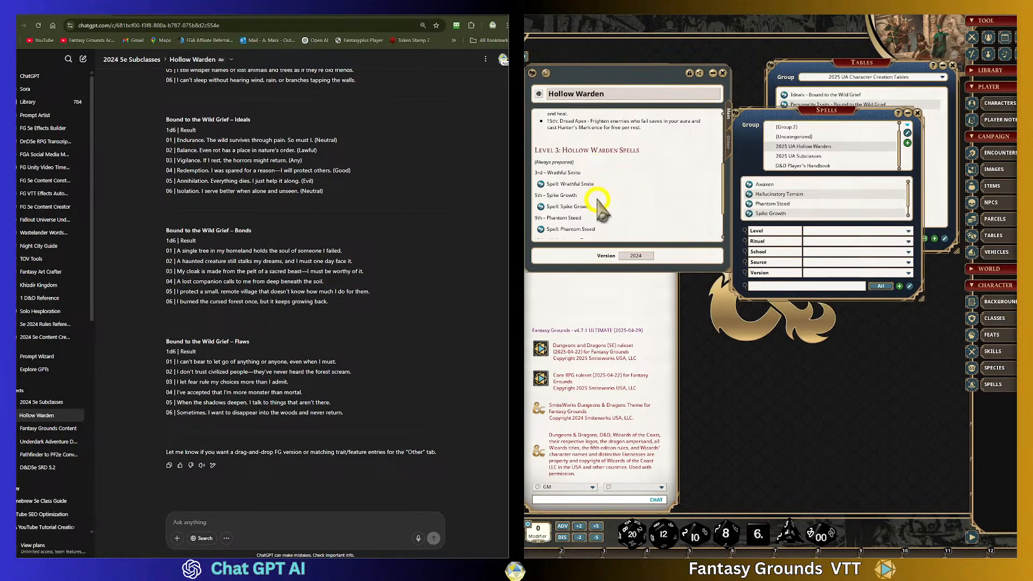
scroll(597, 199, up, 5)
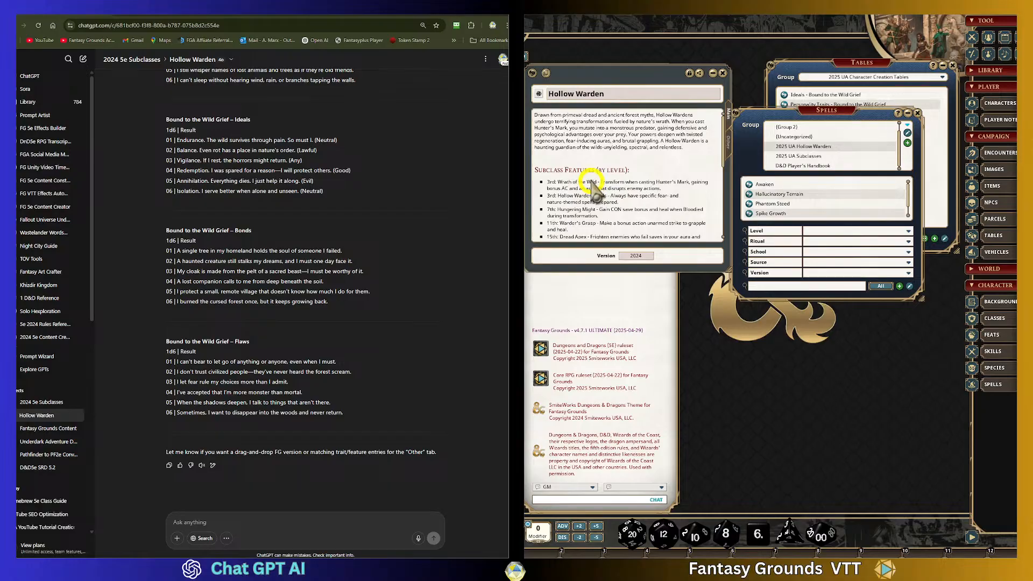
scroll(595, 191, down, 5)
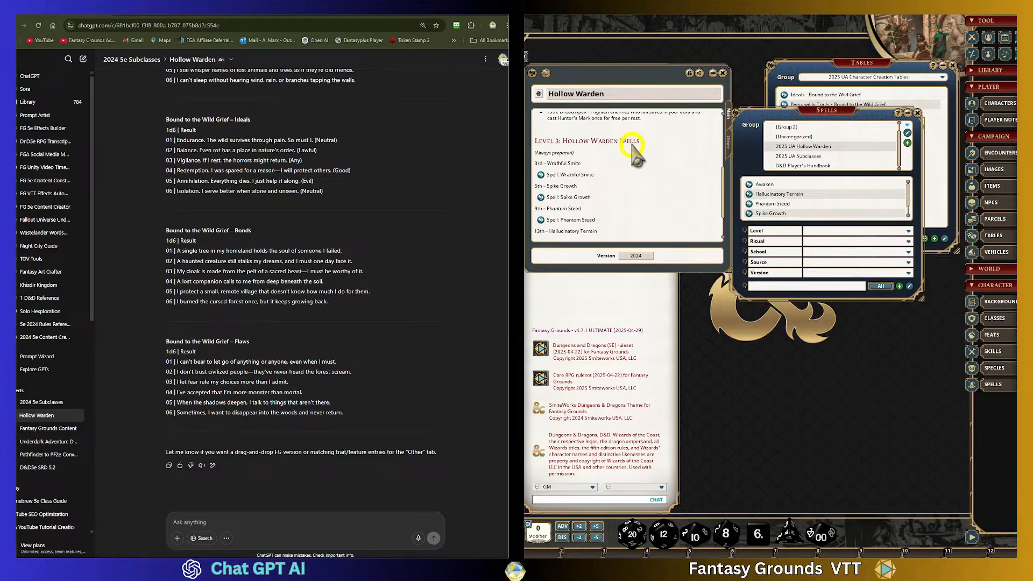
scroll(640, 177, up, 3)
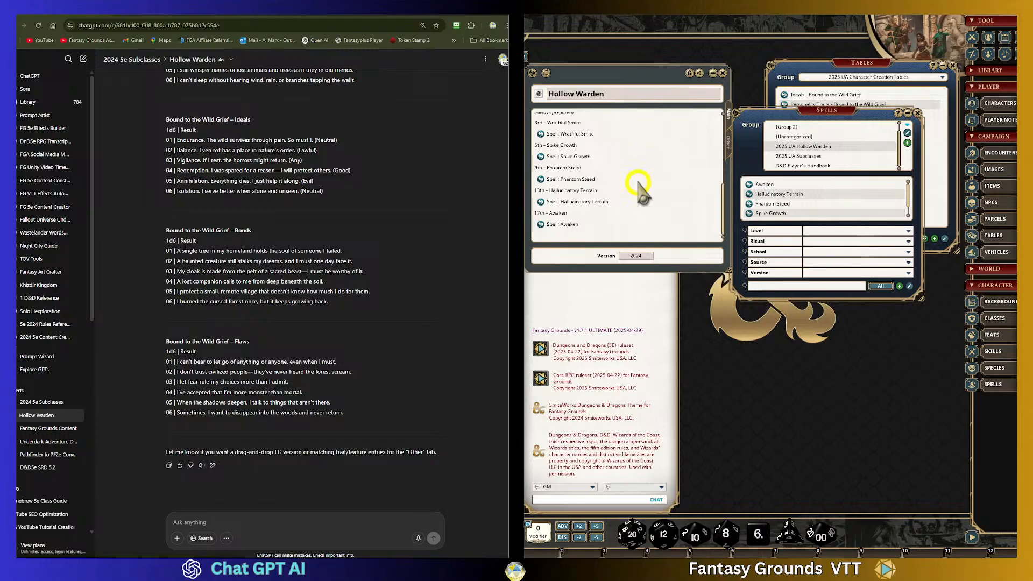
scroll(641, 181, up, 2)
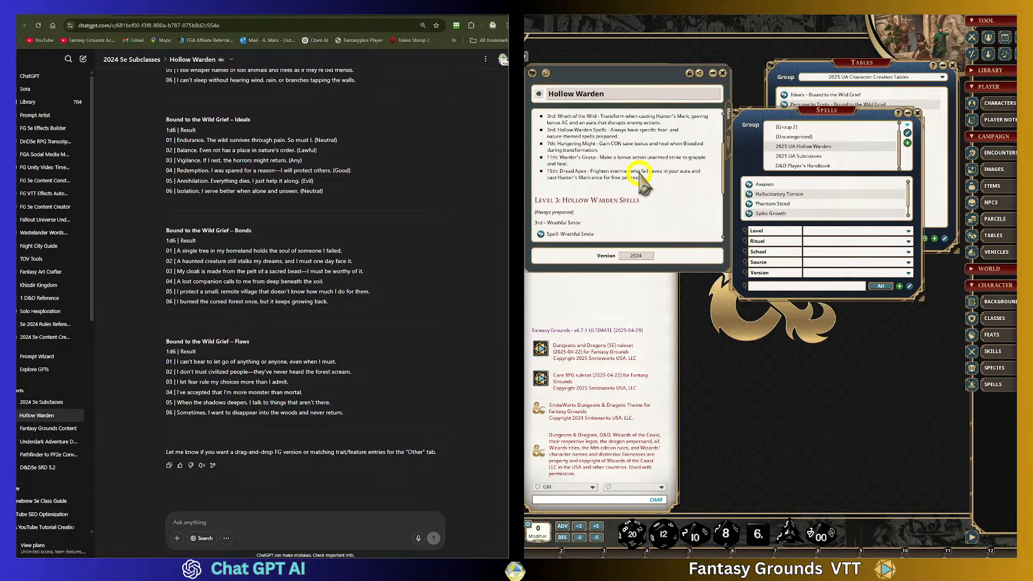
- Delete the extra blank lines around the Level 3: Hollow Warden Spells heading and the subclass features list
click(646, 204)
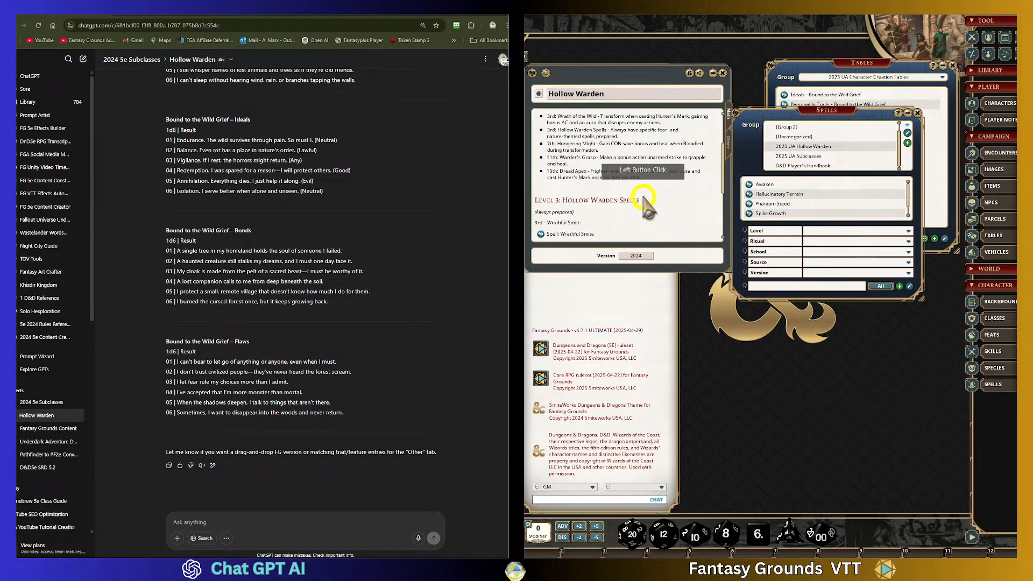
key(BackSpace)
scroll(645, 204, up, 3)
click(536, 157)
click(594, 175)
key(BackSpace)
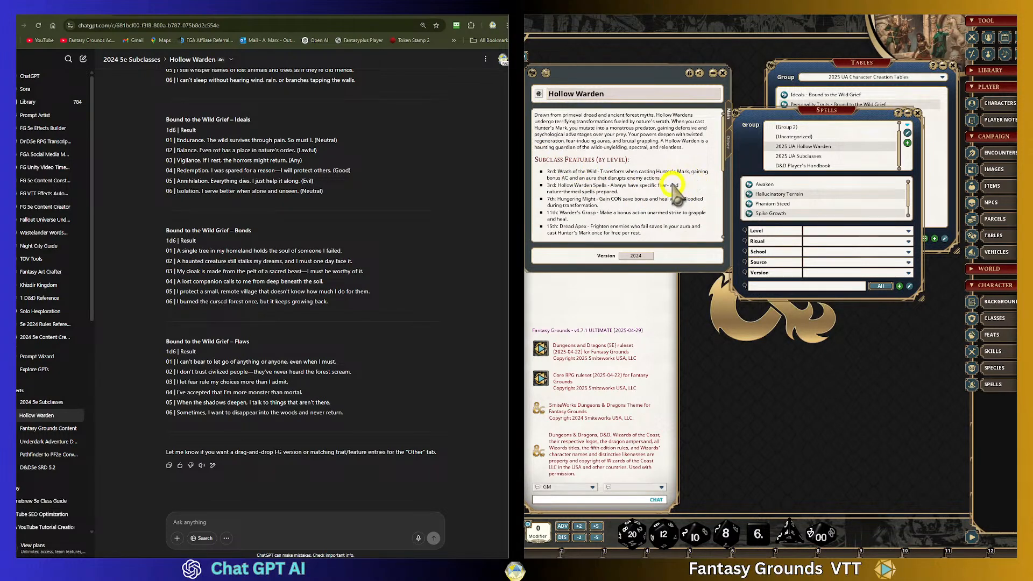
click(670, 171)
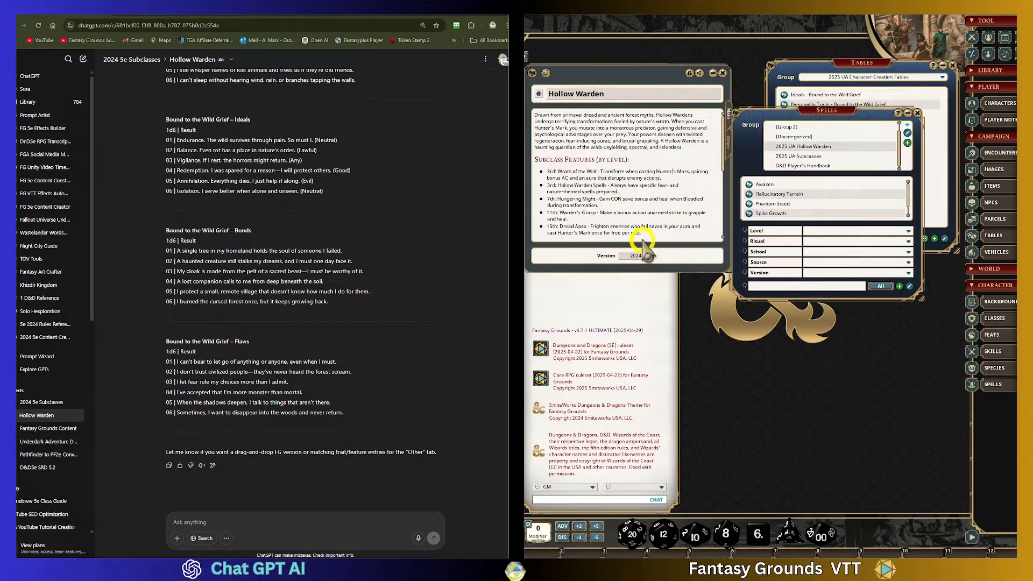
scroll(626, 221, down, 5)
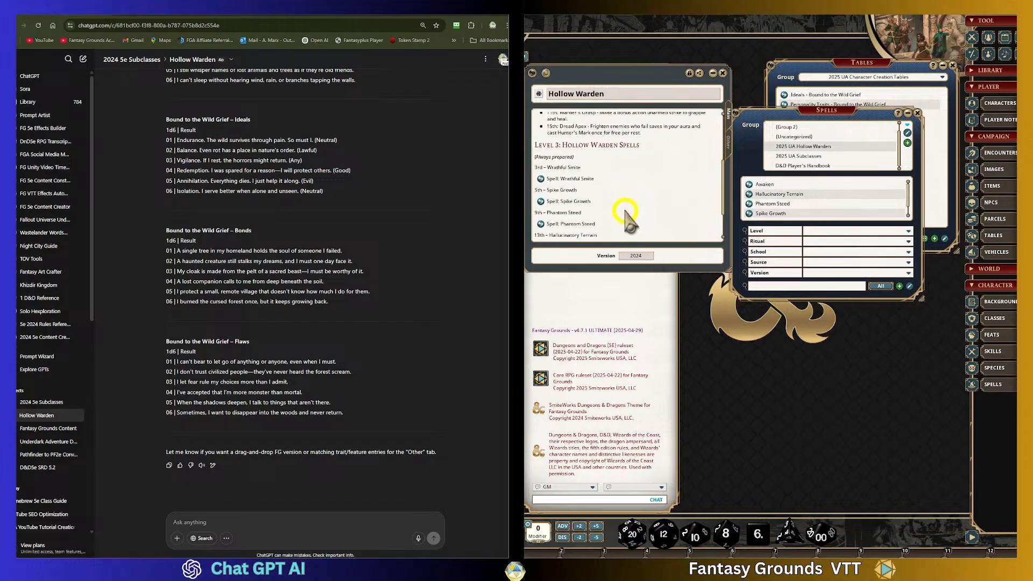
scroll(626, 215, up, 1)
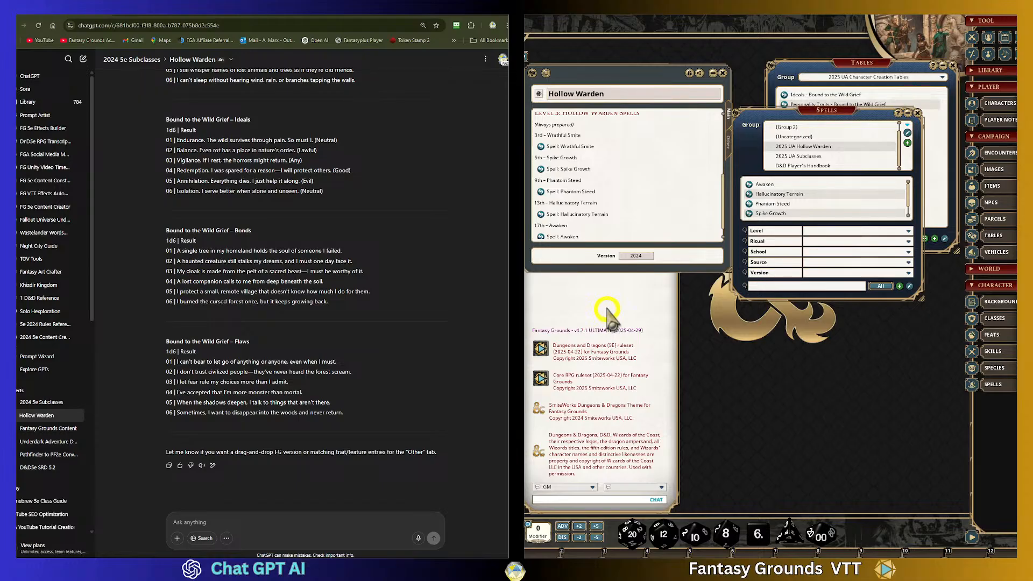
- Switch browser tabs past the Canva design to the Fantasy Grounds D&D (5E) Ruleset wiki page
click(235, 18)
click(140, 31)
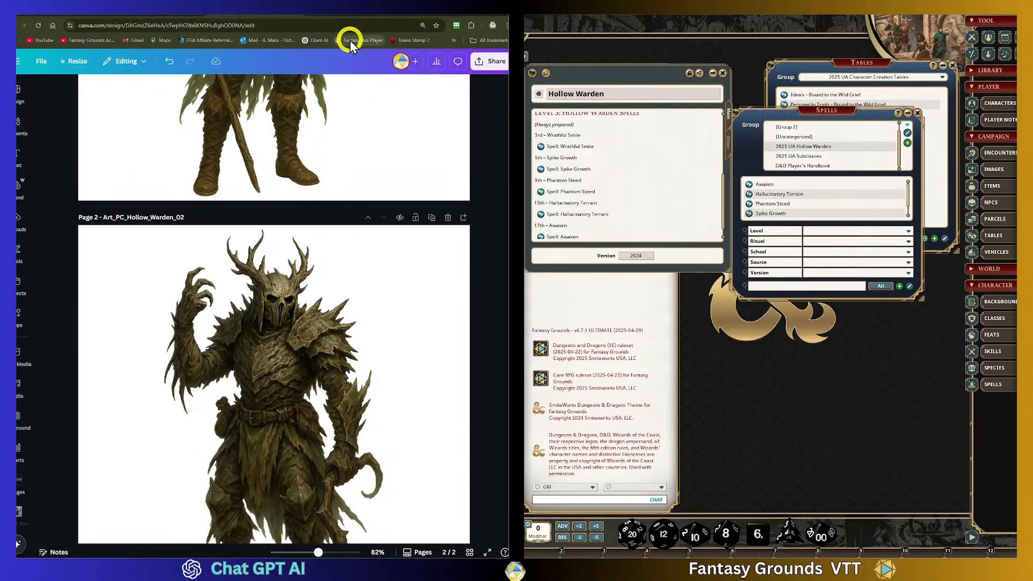
click(183, 16)
scroll(409, 285, down, 2)
scroll(407, 284, down, 1)
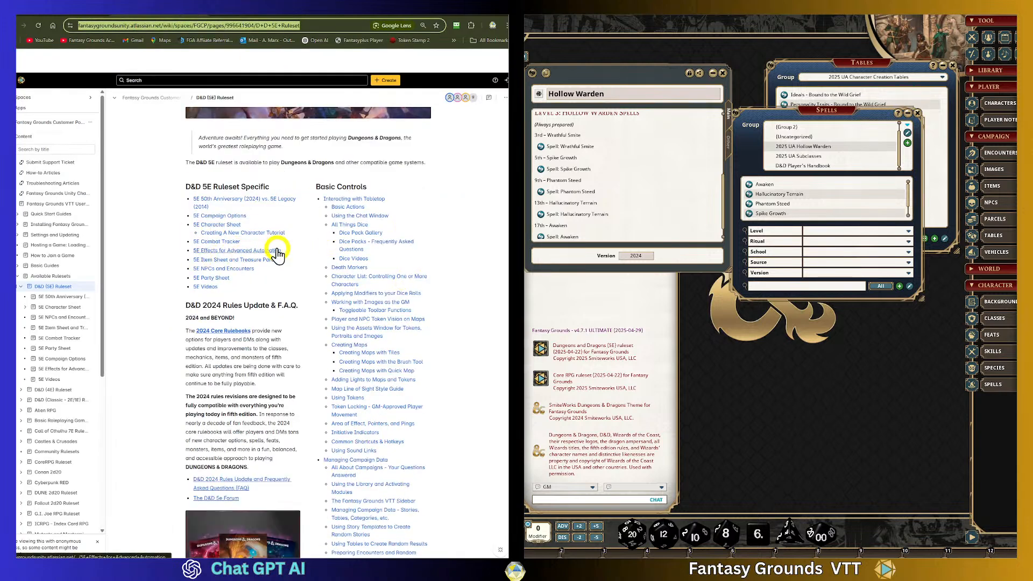
- Open the Developer Guide page from the wiki's sidebar navigation
scroll(277, 254, down, 2)
scroll(81, 355, down, 2)
scroll(78, 365, down, 2)
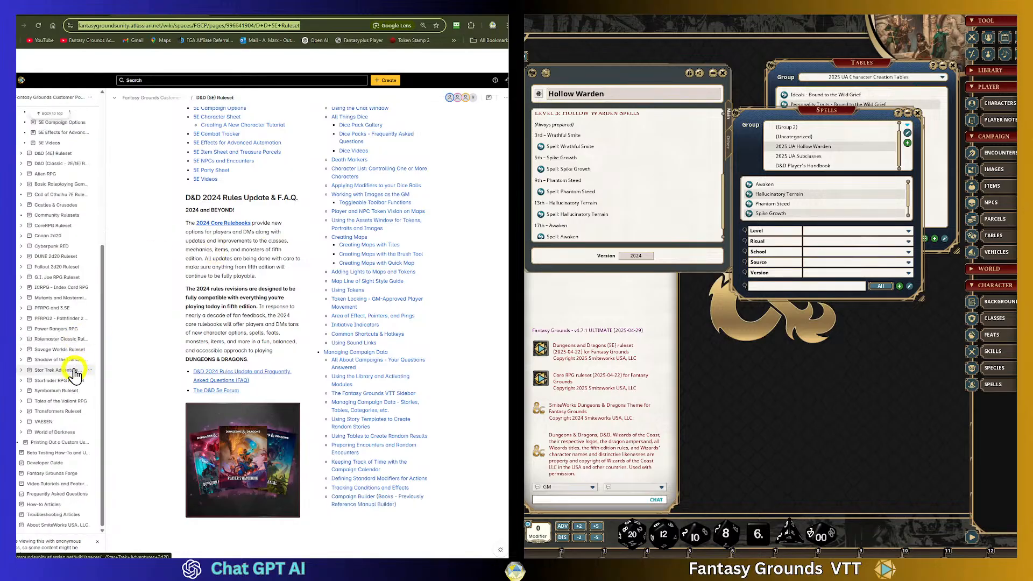
click(48, 463)
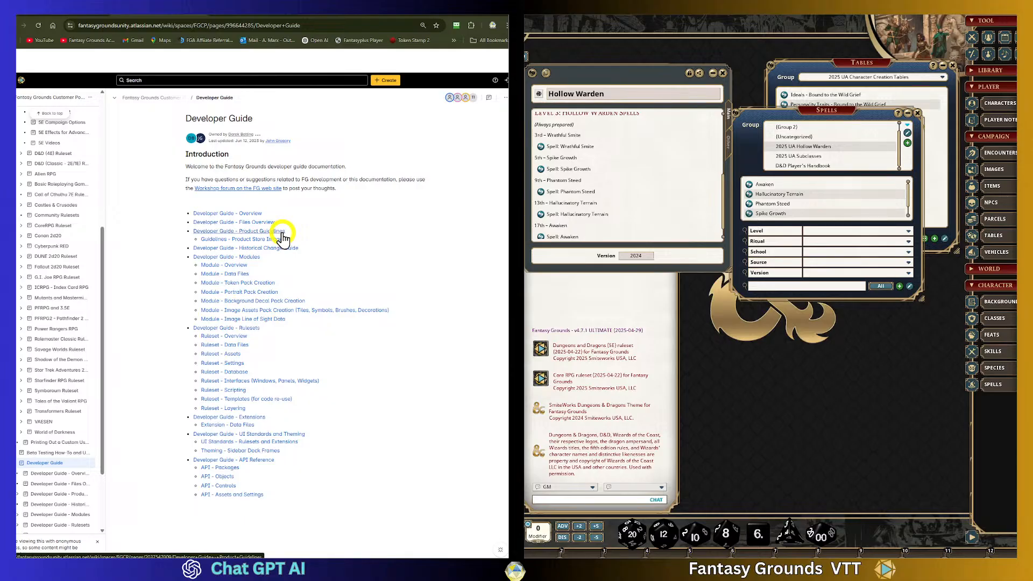
- Open the Developer Guide - Modules section and read the Module - Data Files page
click(252, 259)
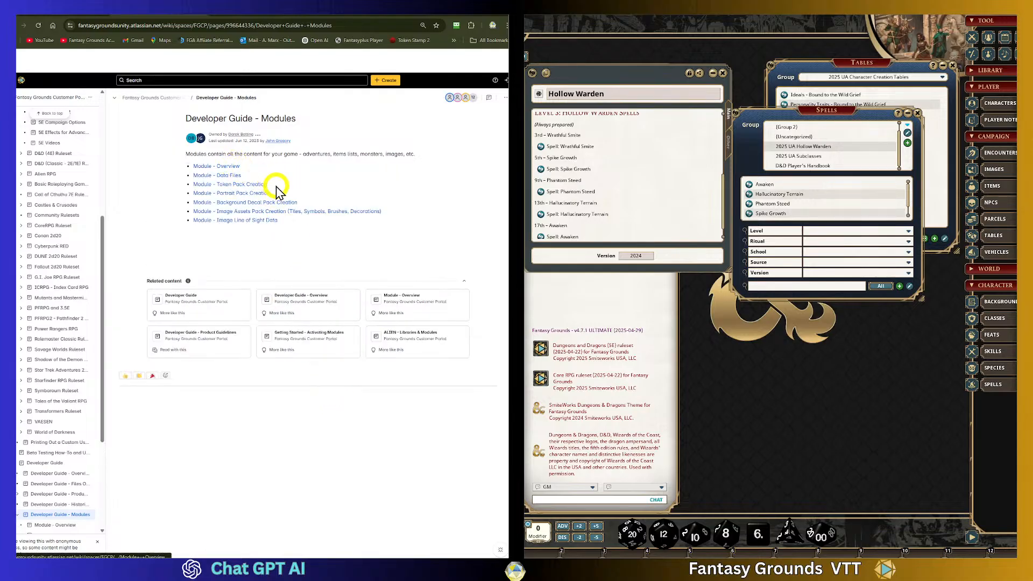
click(224, 176)
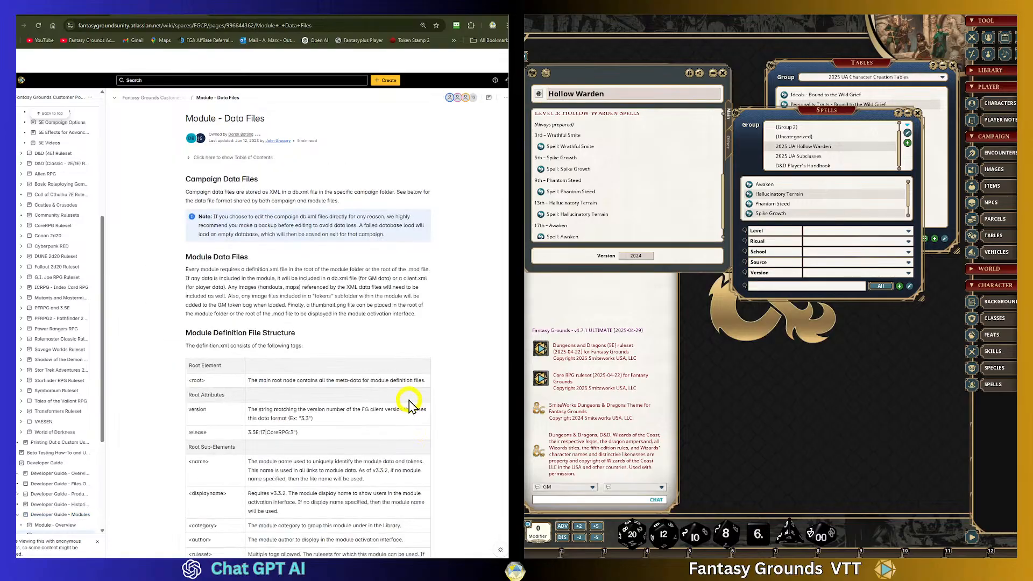
scroll(408, 404, down, 15)
scroll(409, 398, down, 10)
scroll(407, 401, up, 15)
scroll(406, 391, up, 6)
click(23, 26)
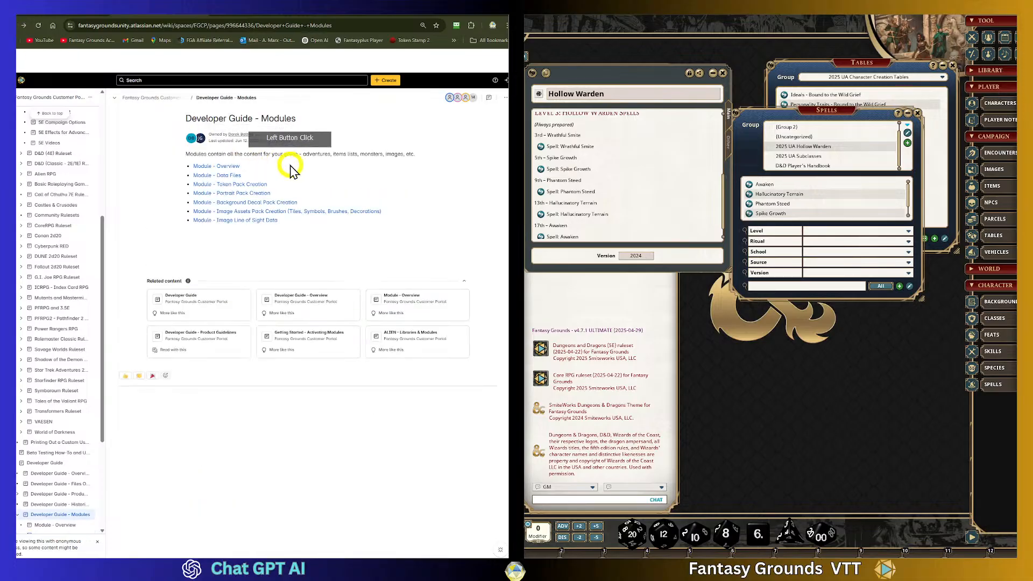
- Read the Module - Overview page, including its categories and best practices for building modules
click(227, 167)
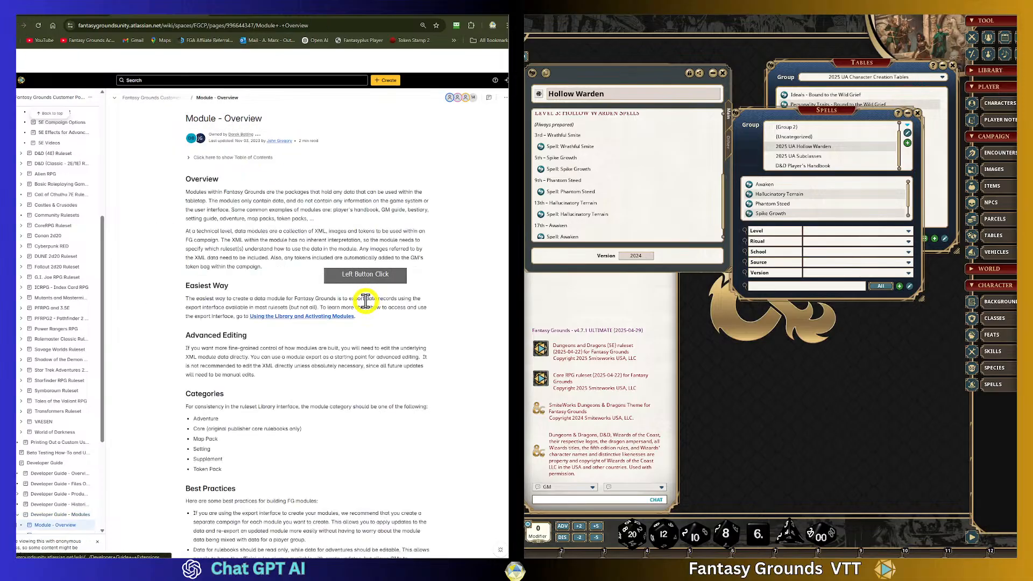
scroll(363, 301, down, 3)
scroll(301, 299, down, 4)
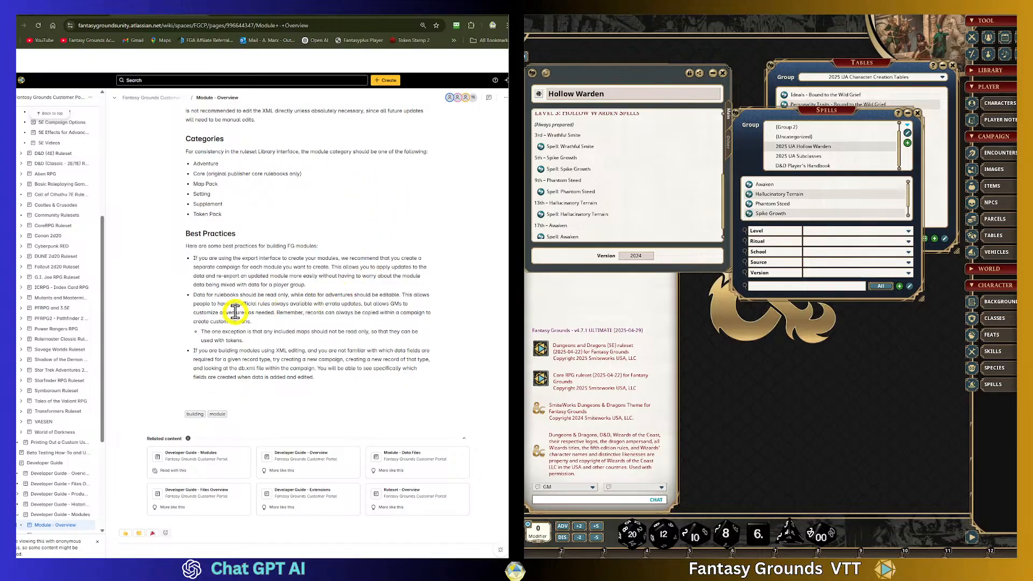
scroll(235, 312, up, 7)
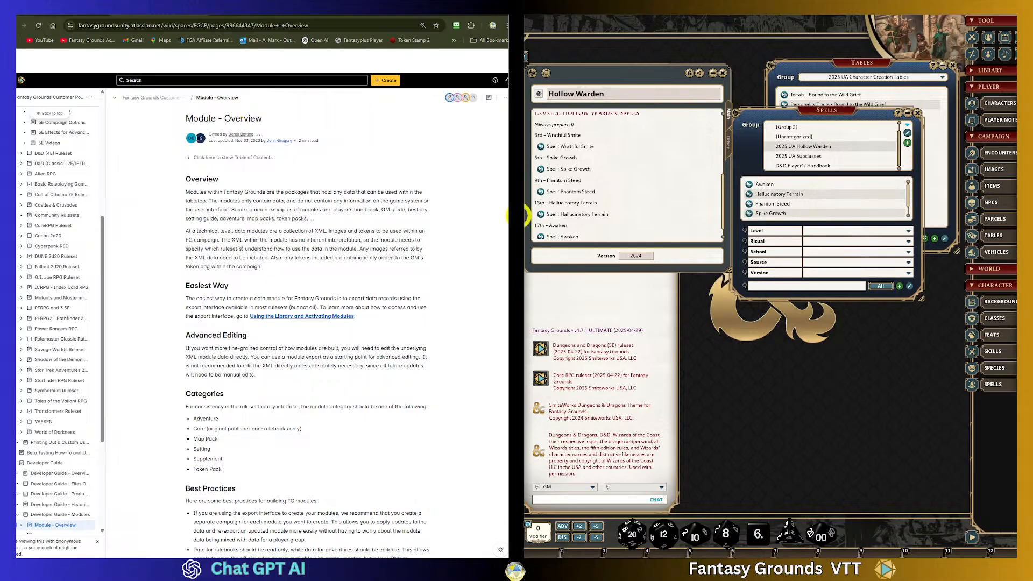
scroll(435, 265, down, 5)
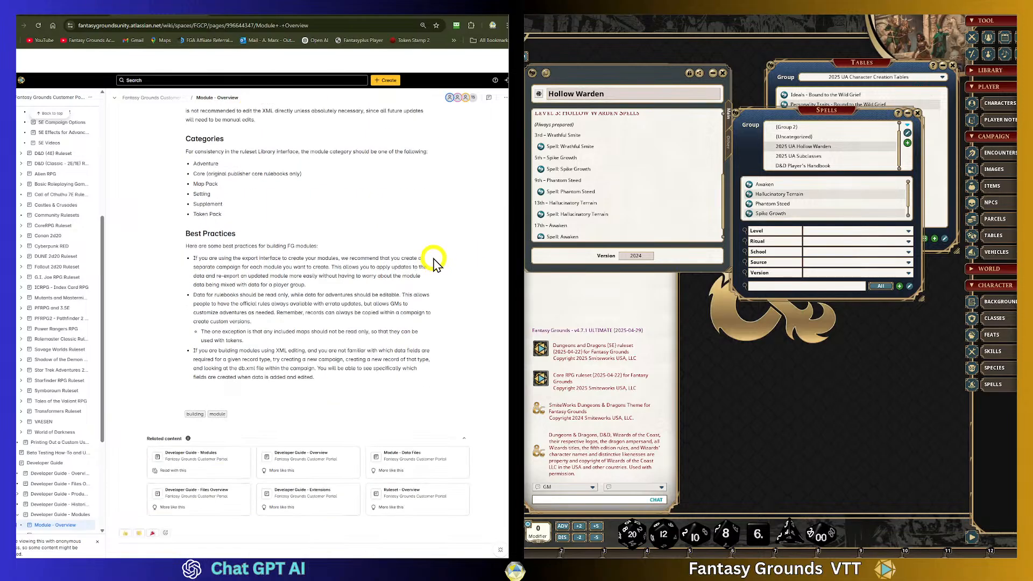
scroll(435, 255, up, 5)
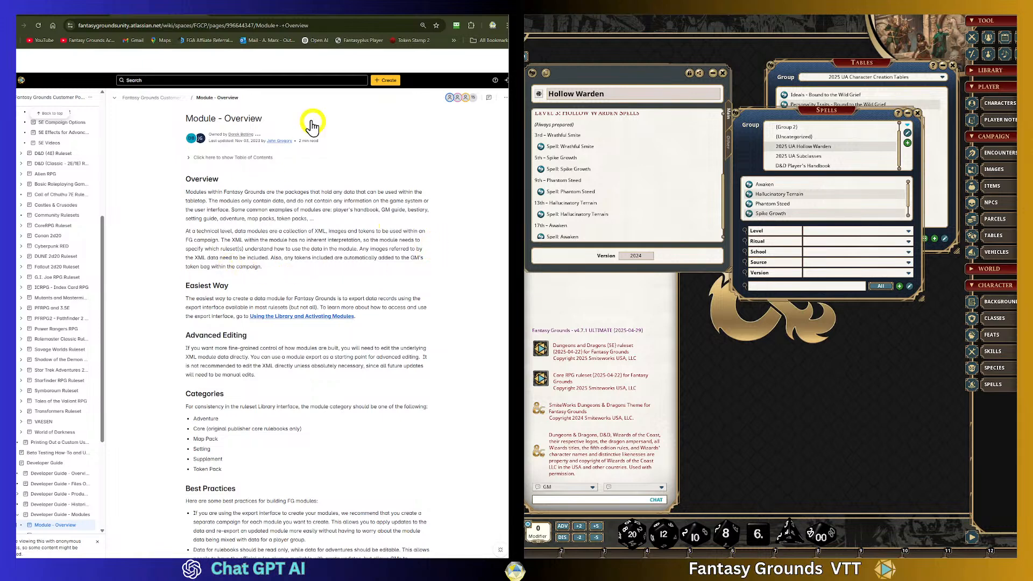
click(18, 25)
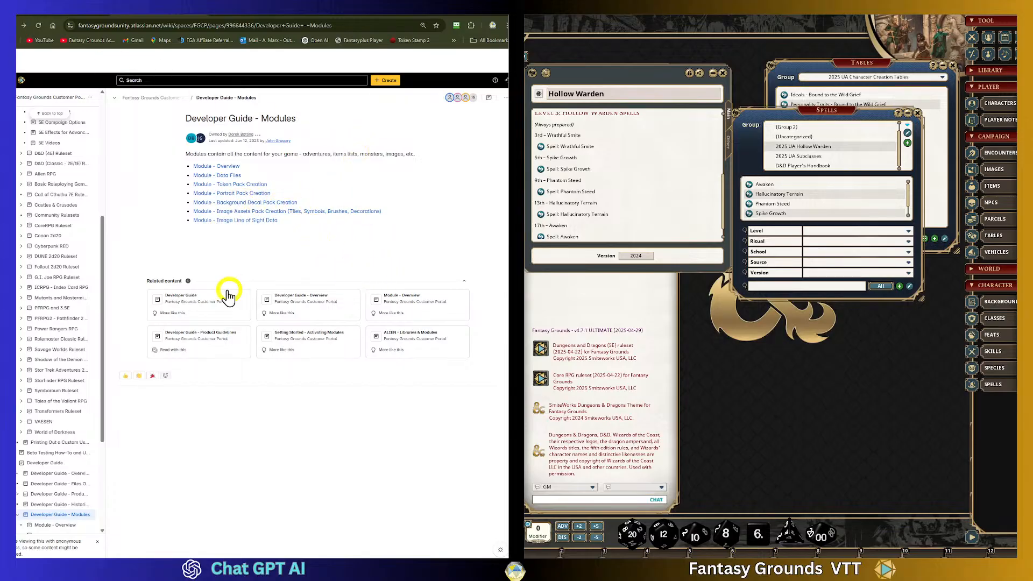
- Return to the Developer Guide page and scan its list of module, ruleset, extension and API guides
click(199, 295)
click(402, 296)
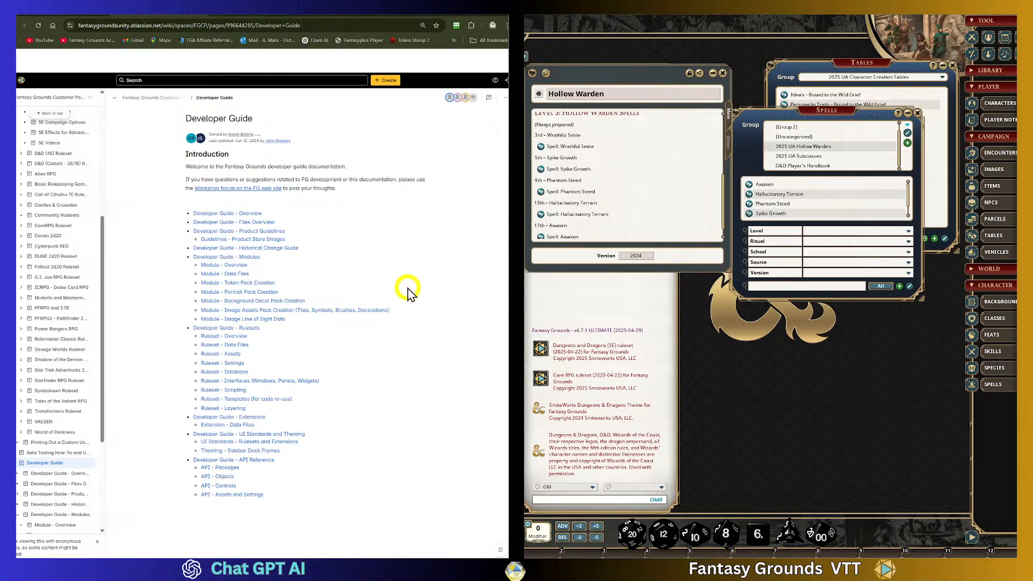
scroll(407, 293, down, 1)
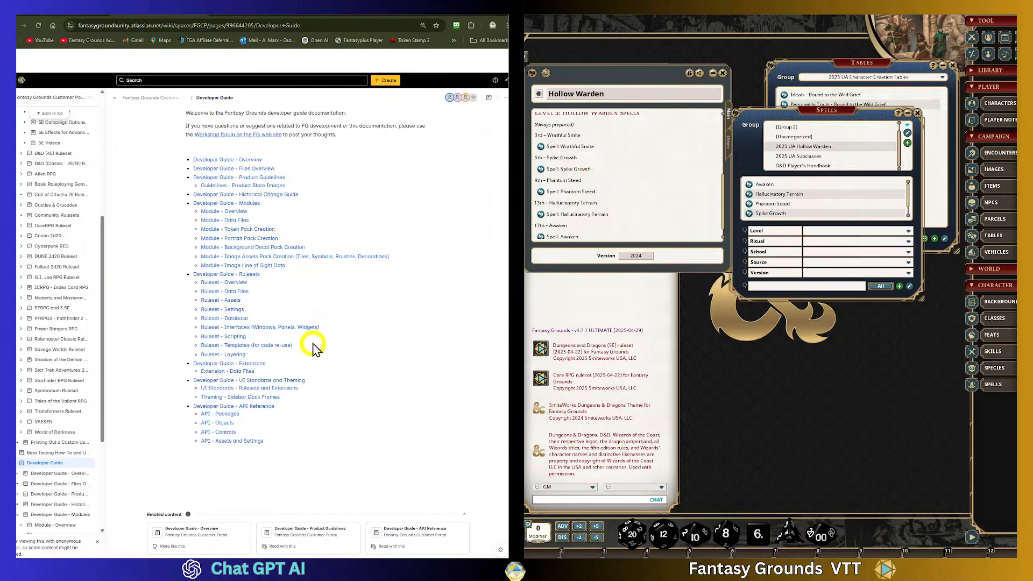
scroll(313, 349, up, 1)
scroll(317, 340, down, 2)
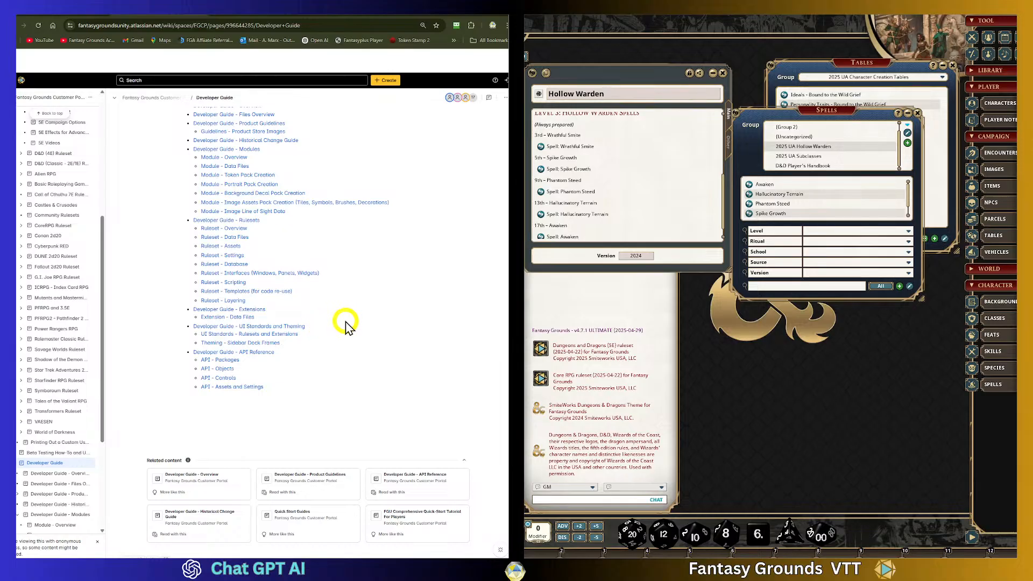
scroll(351, 300, up, 2)
scroll(350, 300, down, 2)
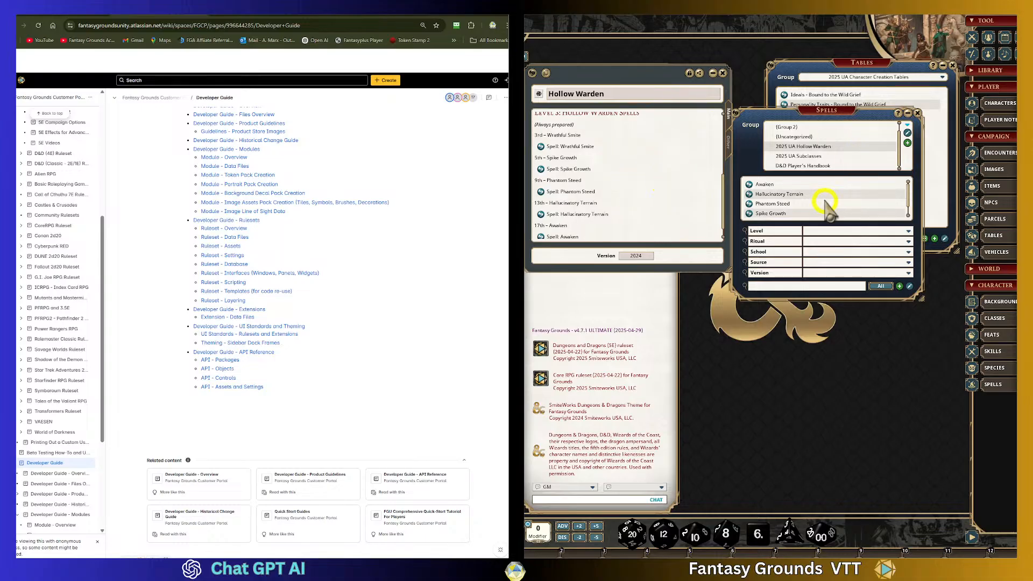
click(907, 214)
drag(908, 214, 906, 157)
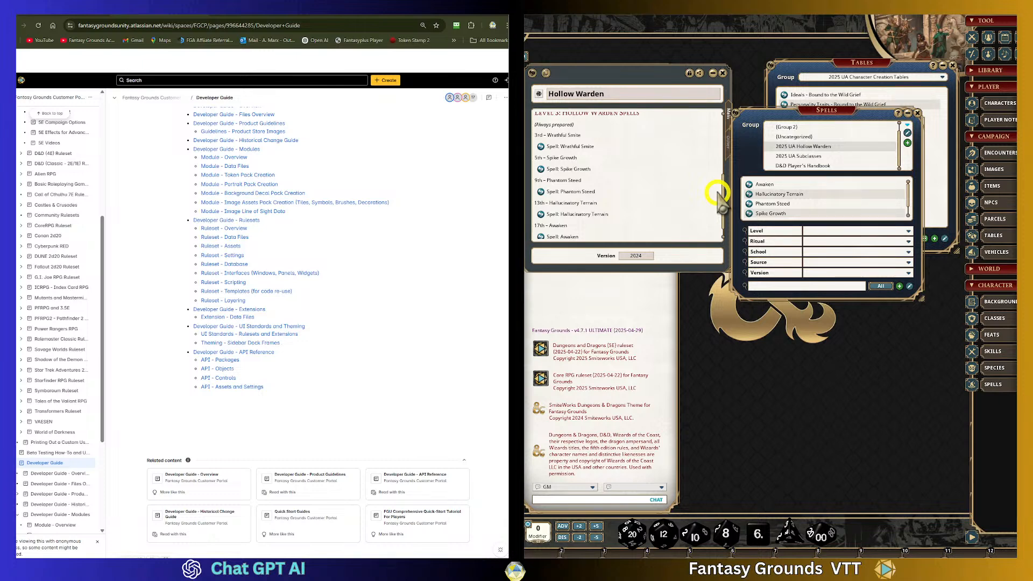
scroll(365, 306, up, 2)
scroll(358, 294, down, 3)
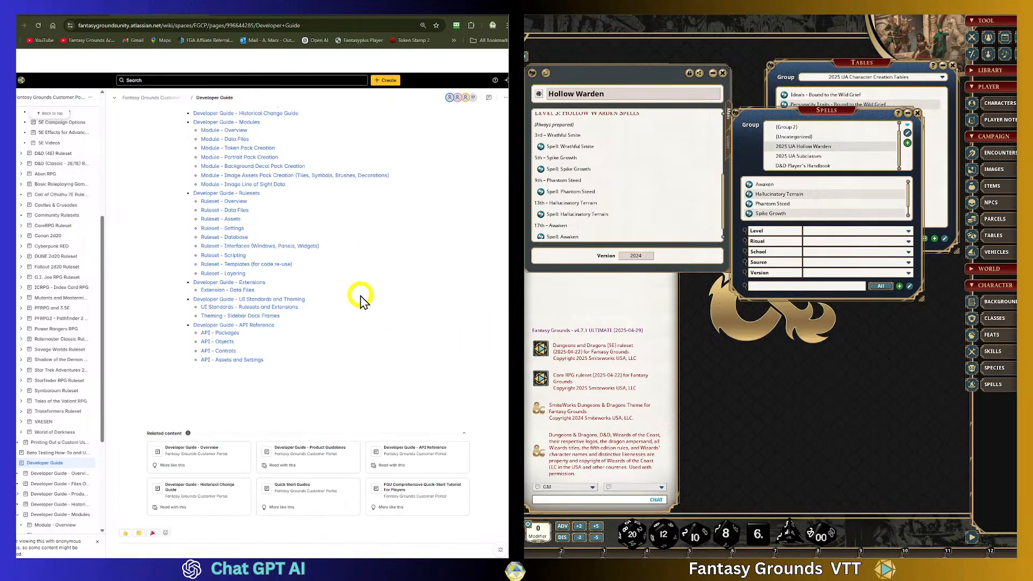
scroll(334, 332, up, 2)
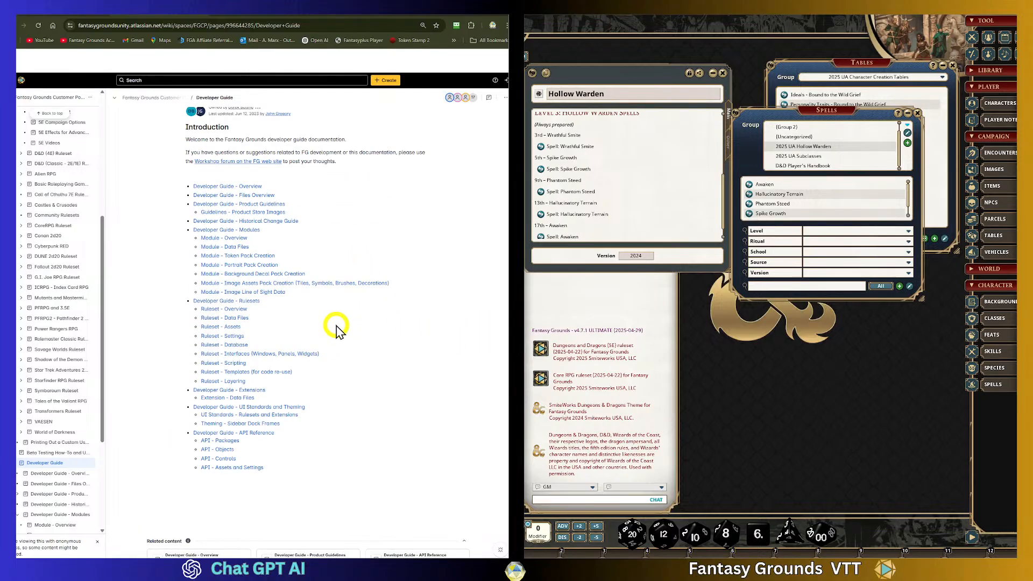
scroll(336, 331, down, 2)
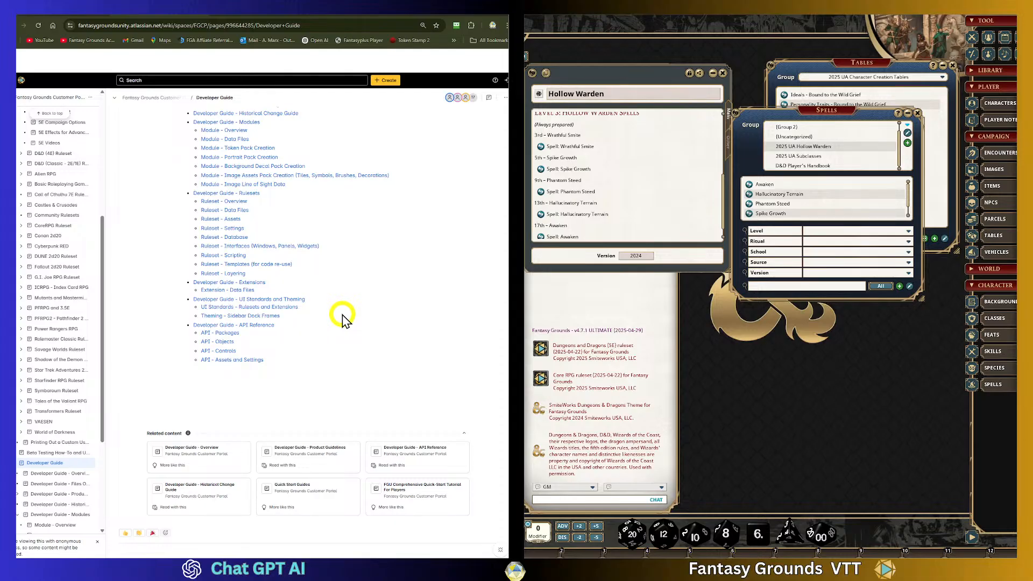
scroll(227, 322, up, 2)
scroll(227, 323, up, 1)
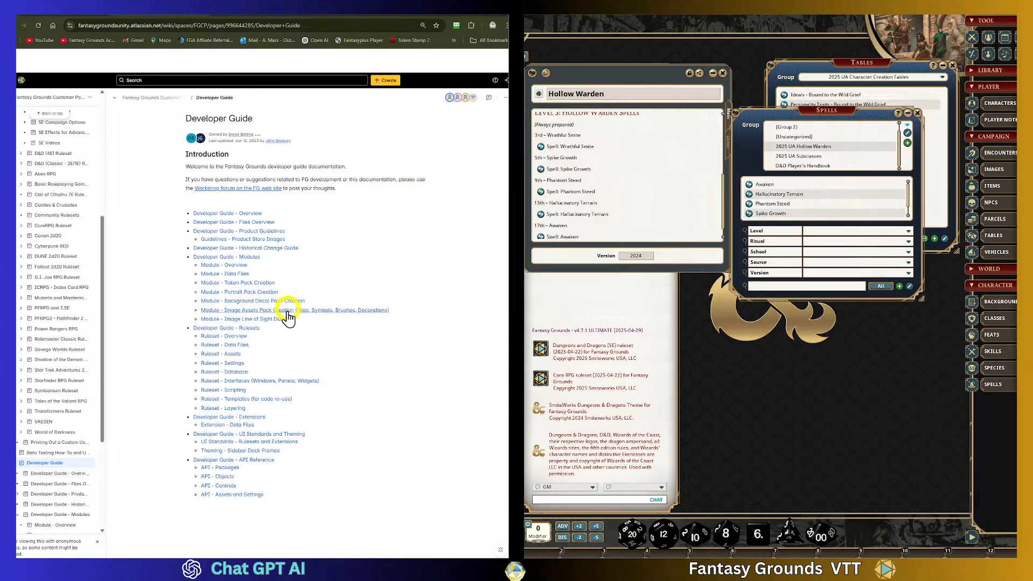
scroll(323, 320, down, 3)
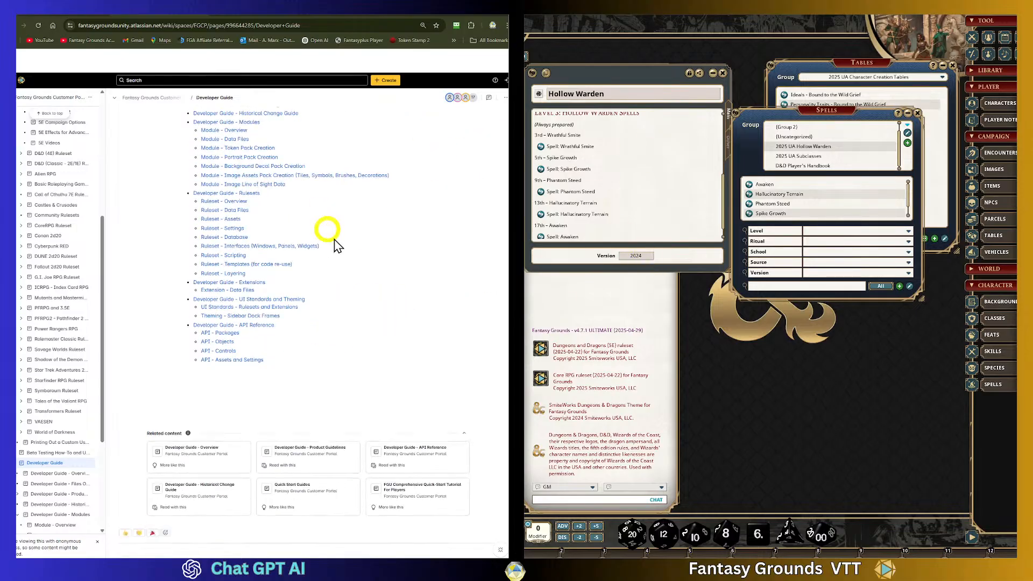
scroll(323, 215, up, 3)
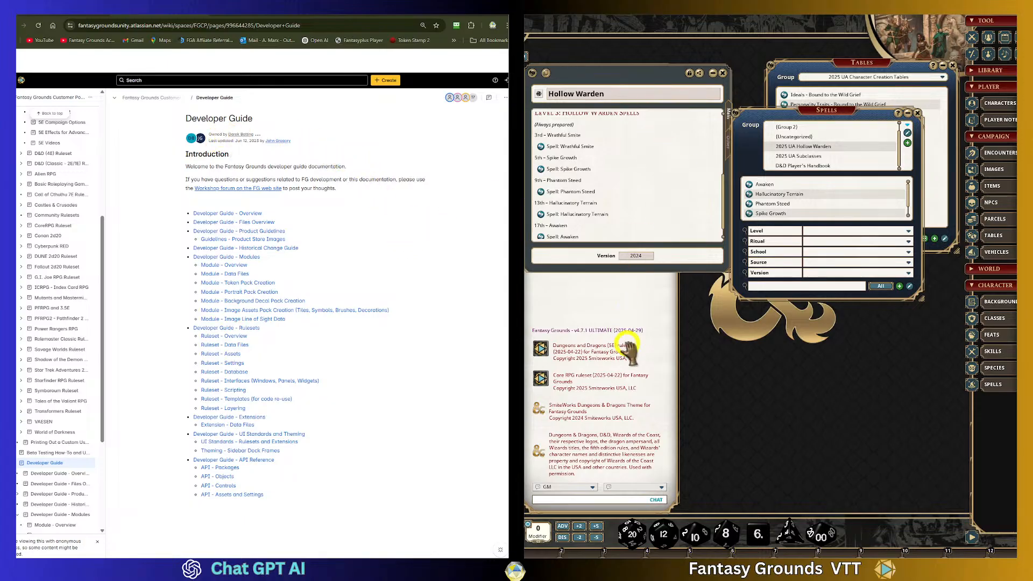
scroll(204, 269, down, 3)
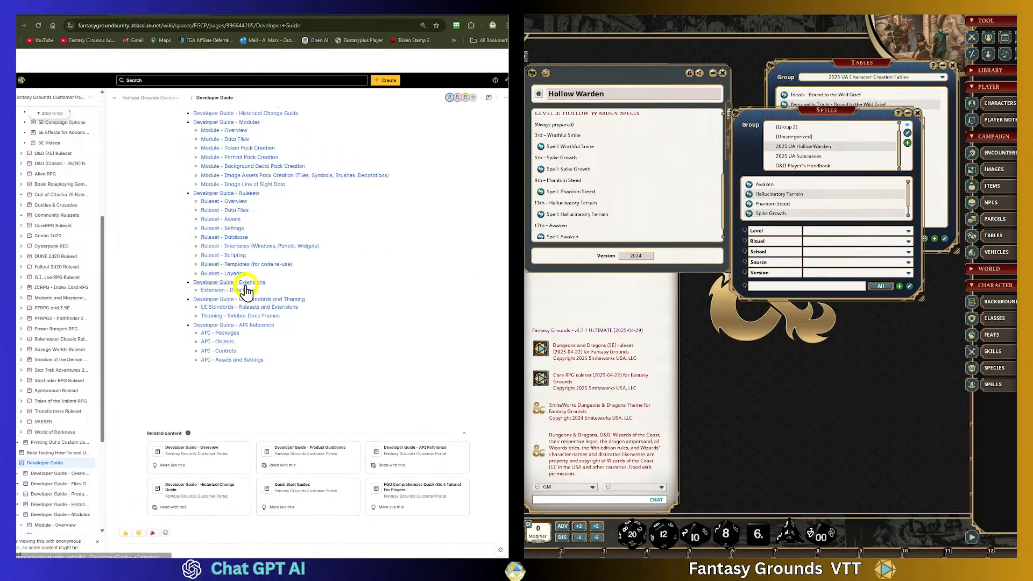
scroll(243, 285, up, 3)
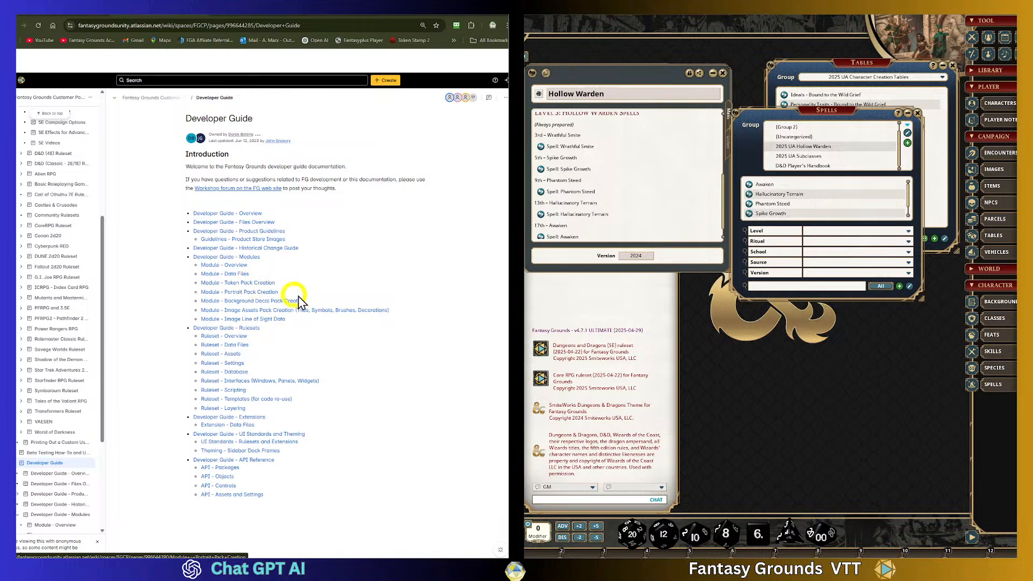
scroll(342, 258, down, 3)
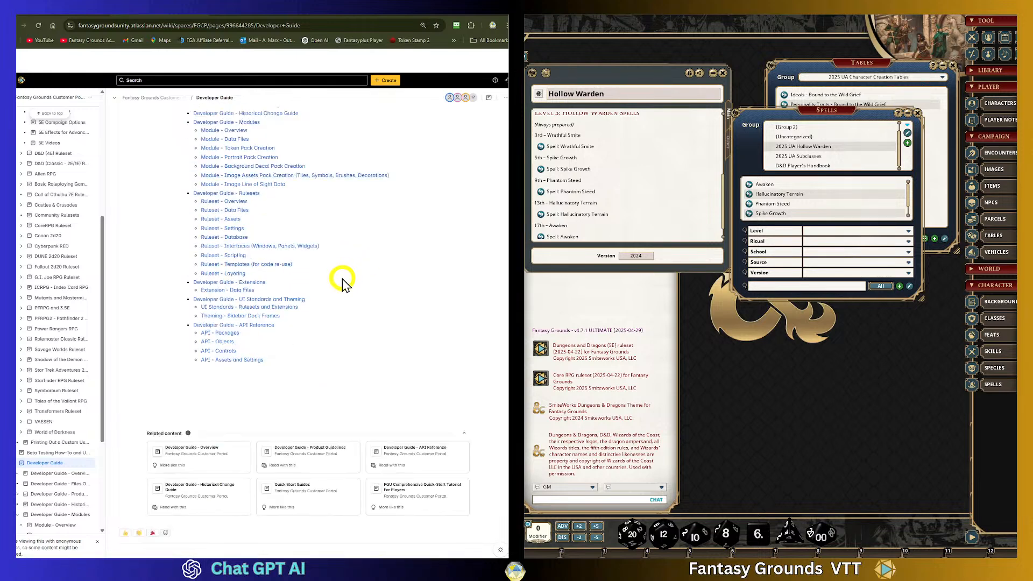
scroll(356, 310, up, 2)
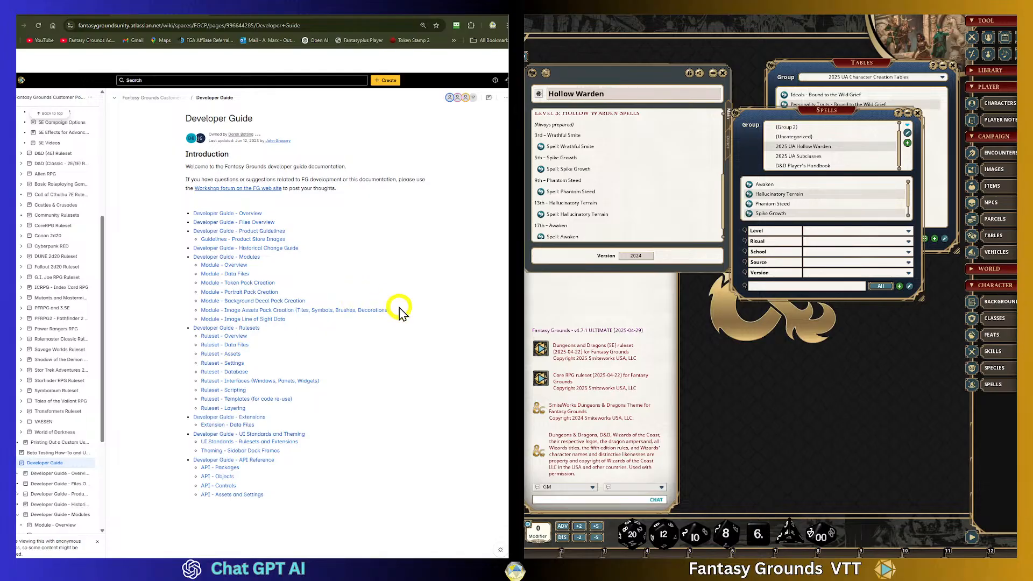
scroll(376, 281, down, 2)
scroll(379, 269, up, 2)
scroll(157, 306, down, 3)
scroll(157, 305, up, 3)
scroll(325, 260, down, 1)
click(318, 253)
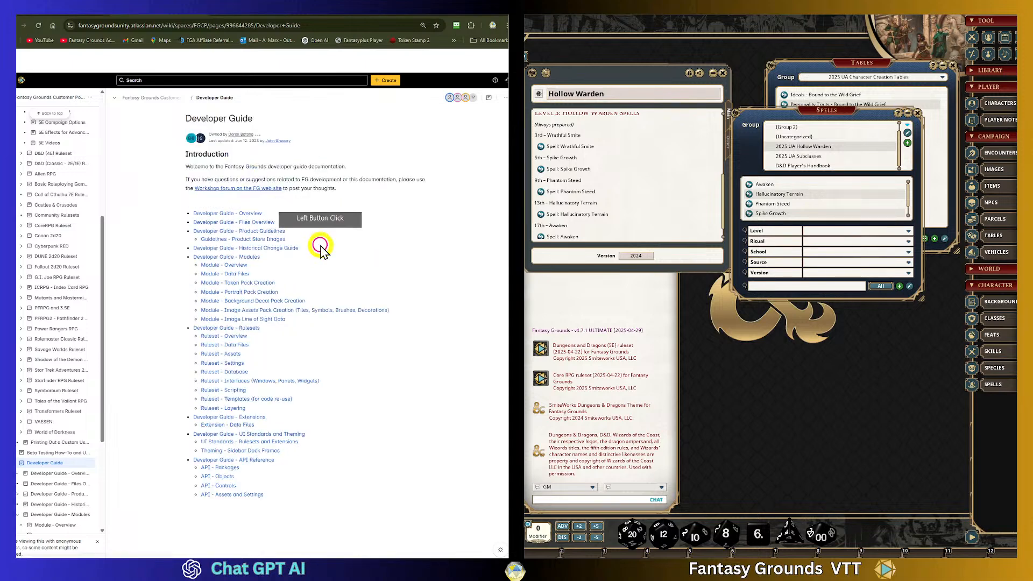